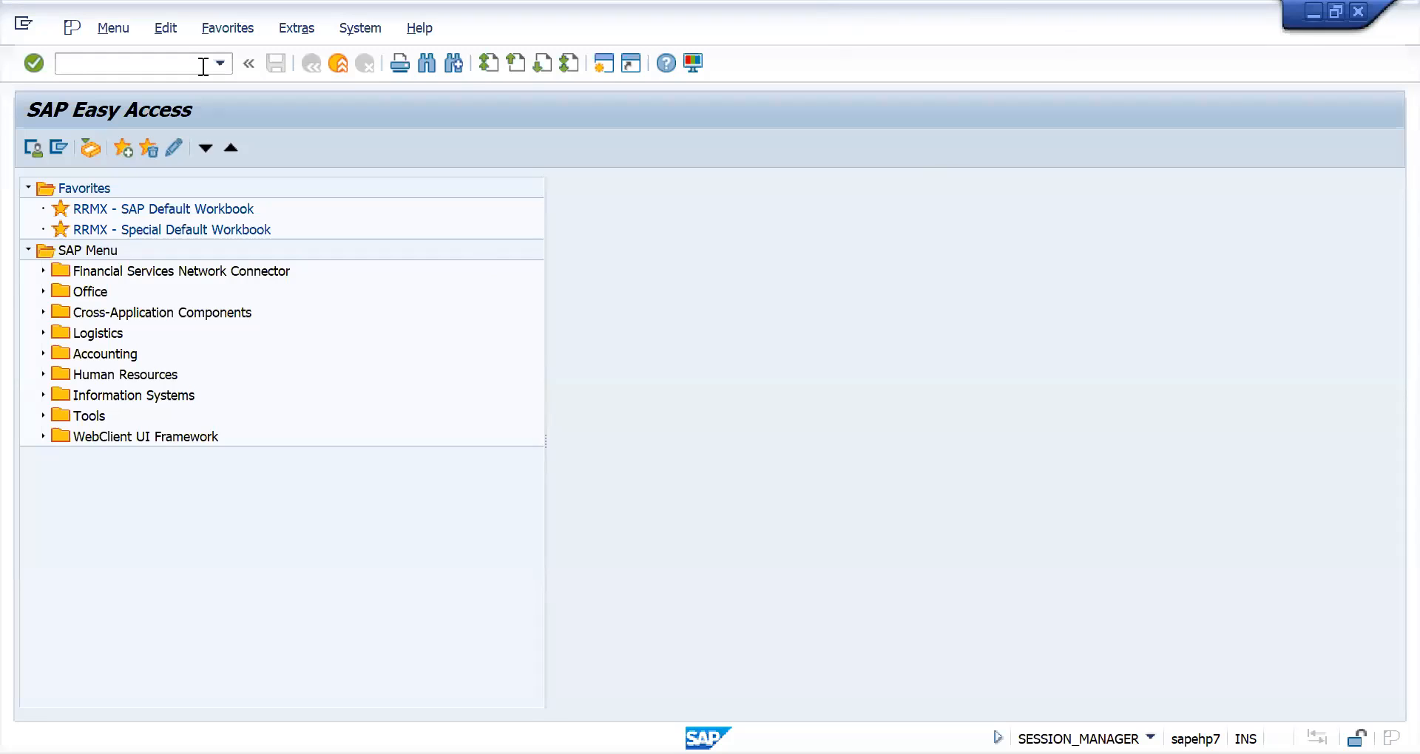
# - Start transaction SPRO and display the SAP Reference IMG
pyautogui.click(185, 64)
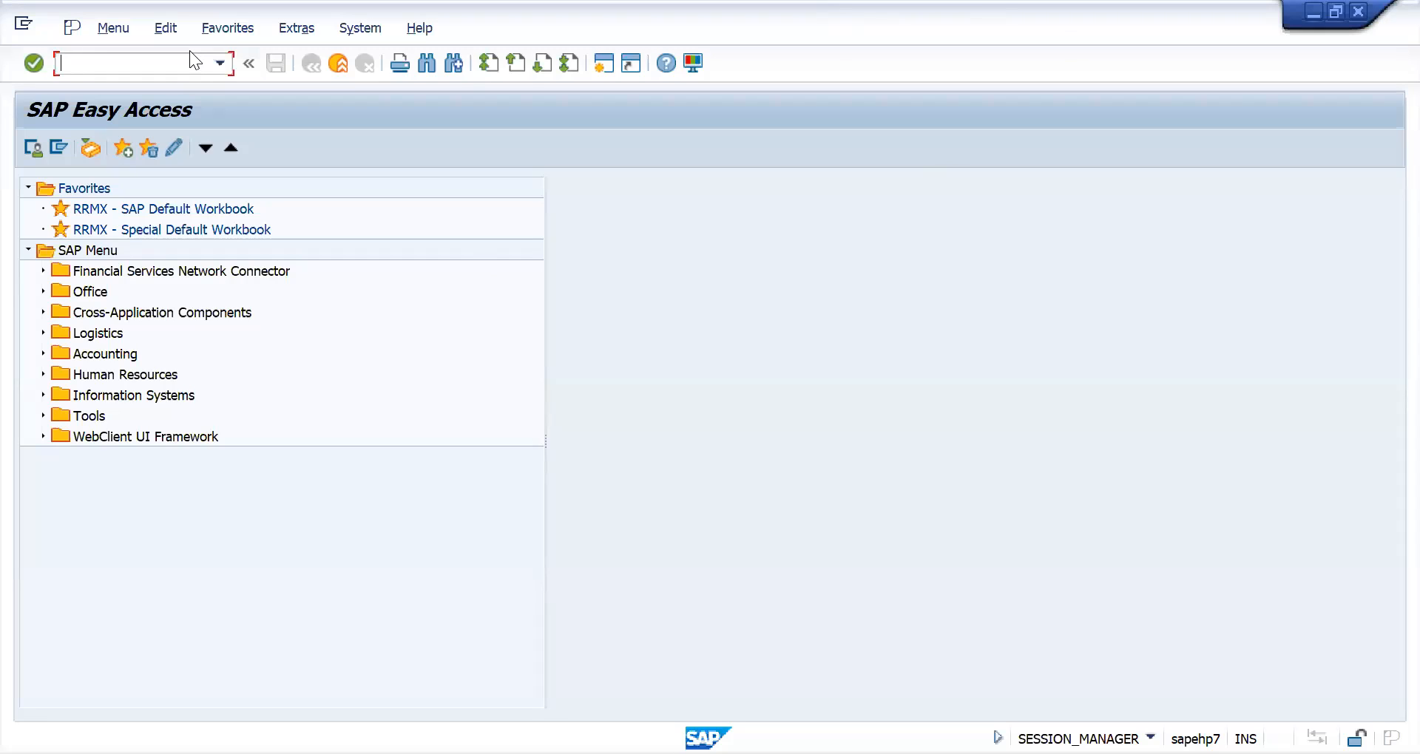
pyautogui.write('mm01')
pyautogui.press('BackSpace')
pyautogui.press('BackSpace')
pyautogui.press('BackSpace')
pyautogui.press('BackSpace')
pyautogui.write('spro')
pyautogui.press('Return')
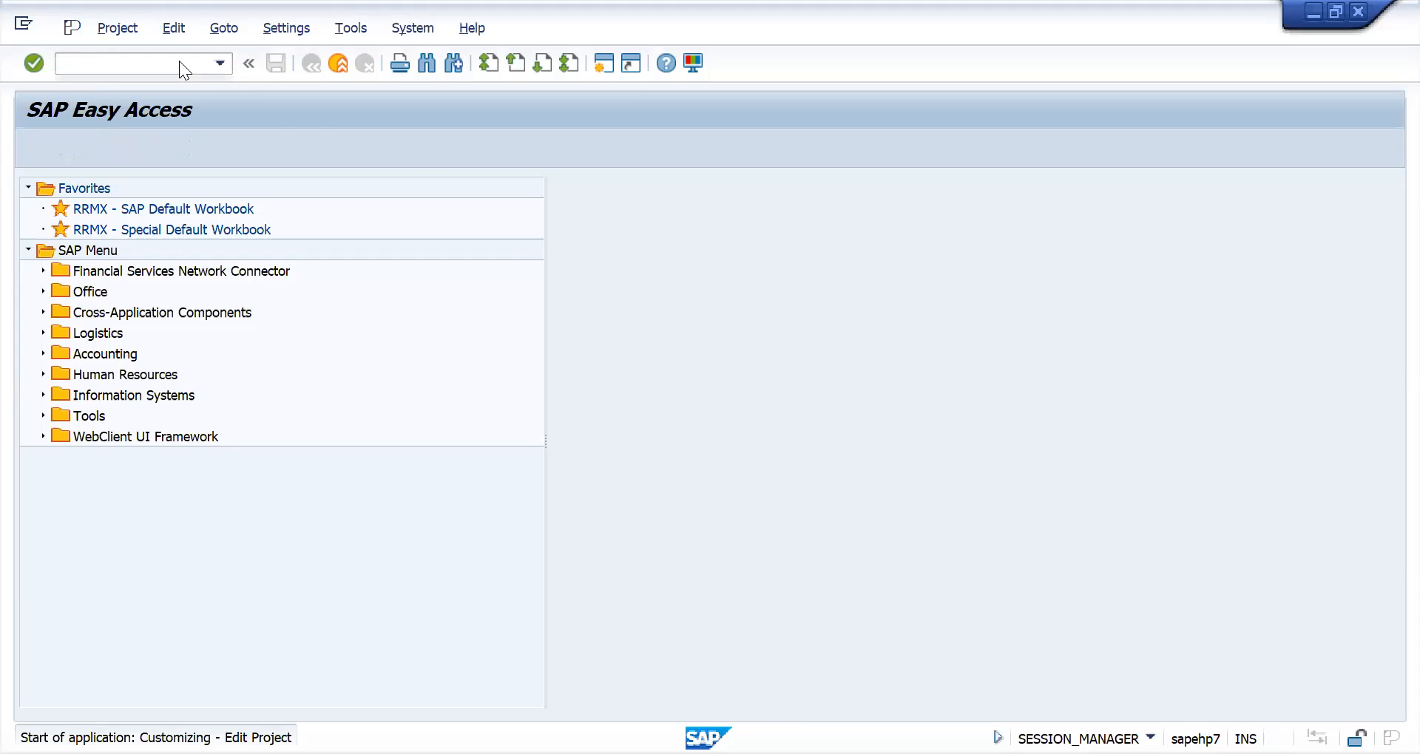
pyautogui.click(87, 152)
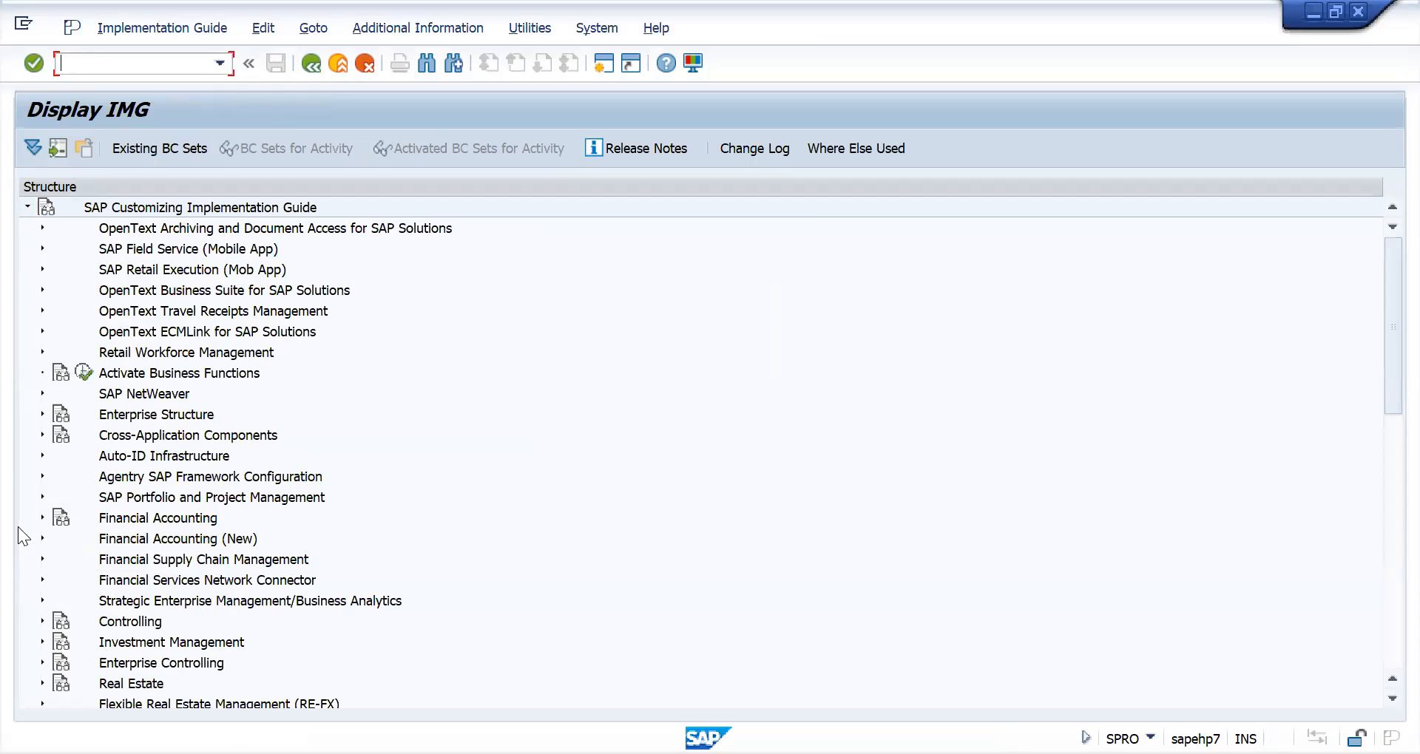
# - Open the Enter Global Parameters activity within Financial Accounting (New), Financial Accounting Global Settings (New), Global Parameters for Company Code
pyautogui.click(42, 539)
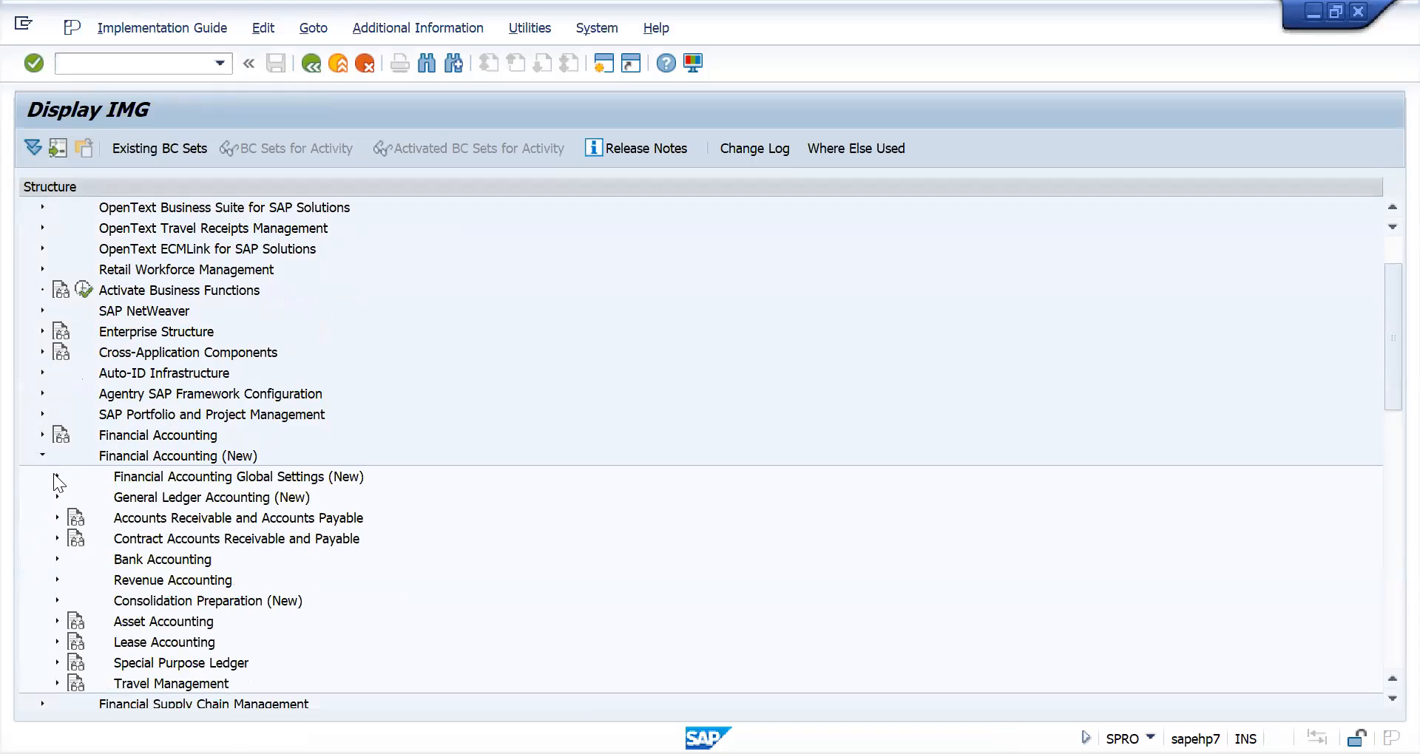
pyautogui.click(56, 476)
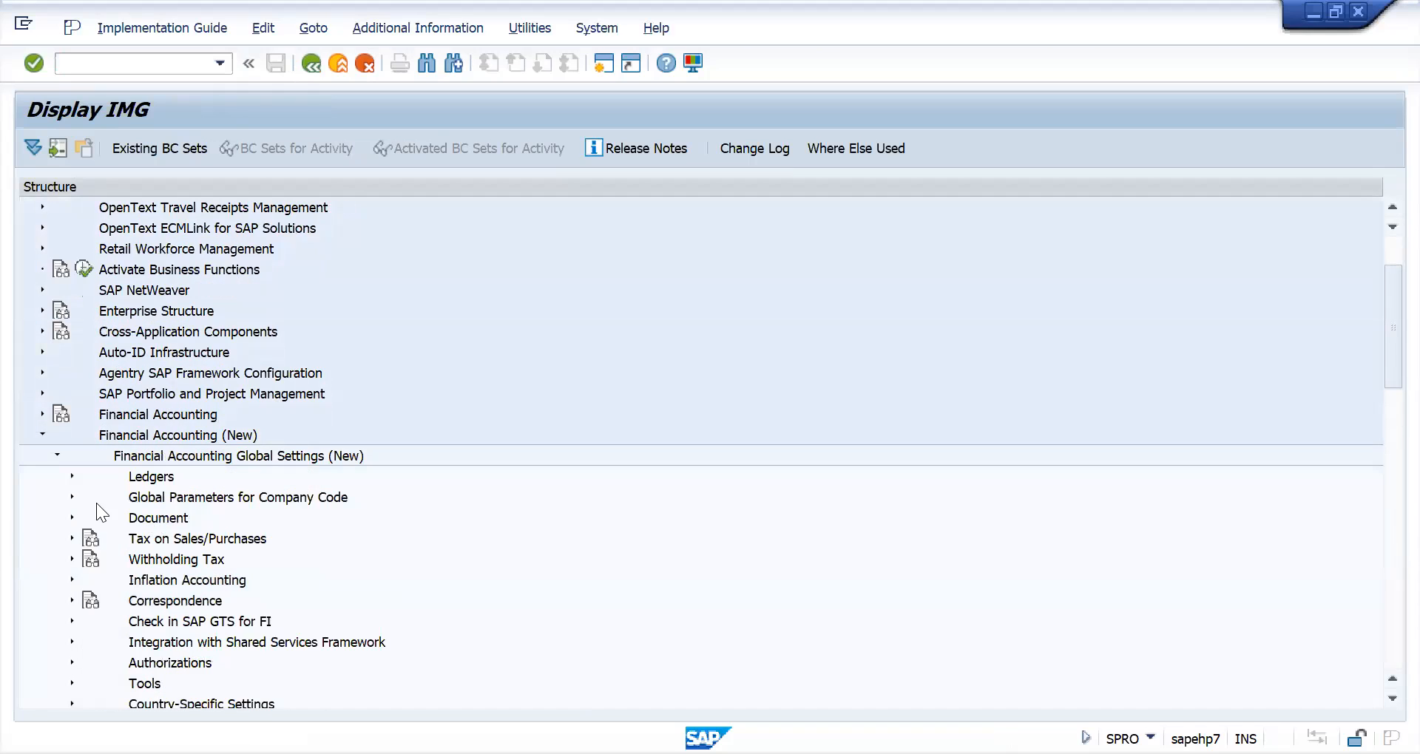
pyautogui.click(70, 497)
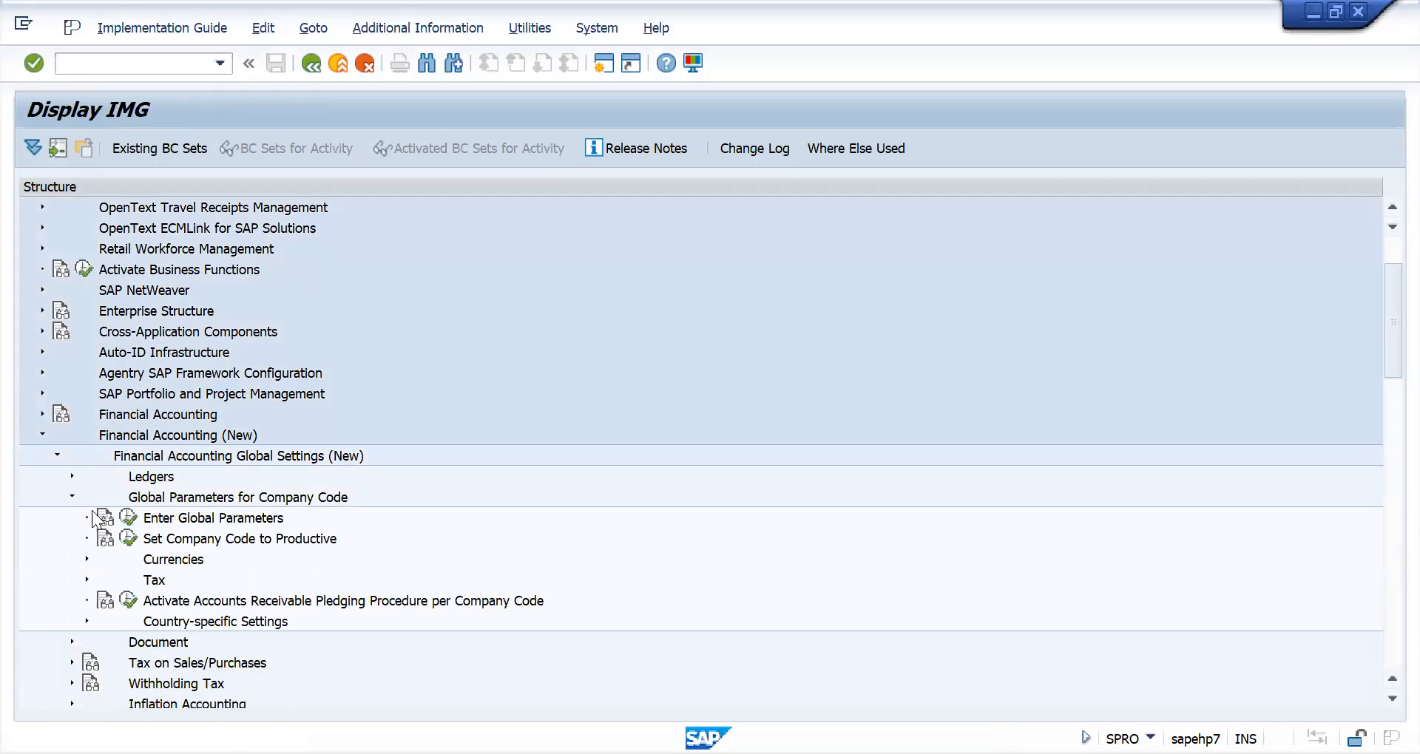
pyautogui.click(124, 518)
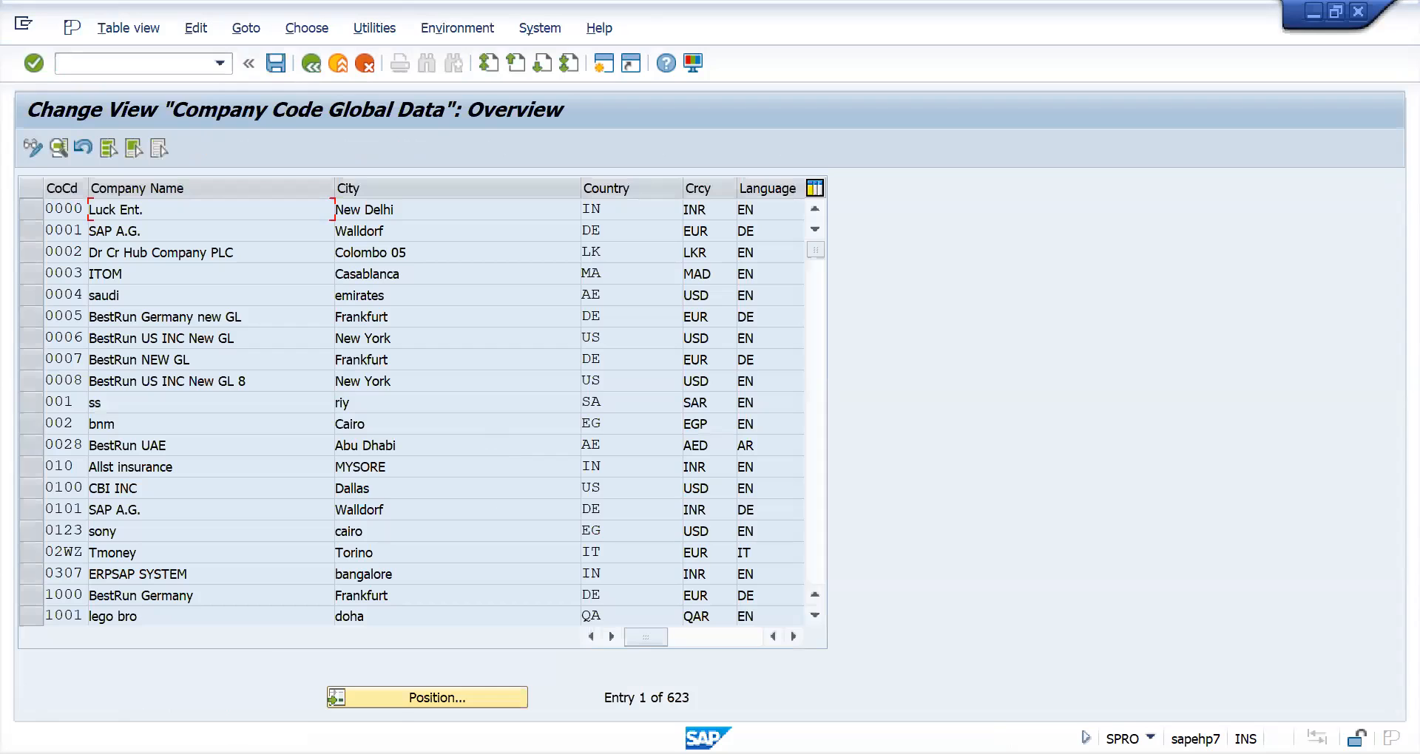
# - Find company code NAC2 in the company code global data overview and open its details
pyautogui.click(414, 696)
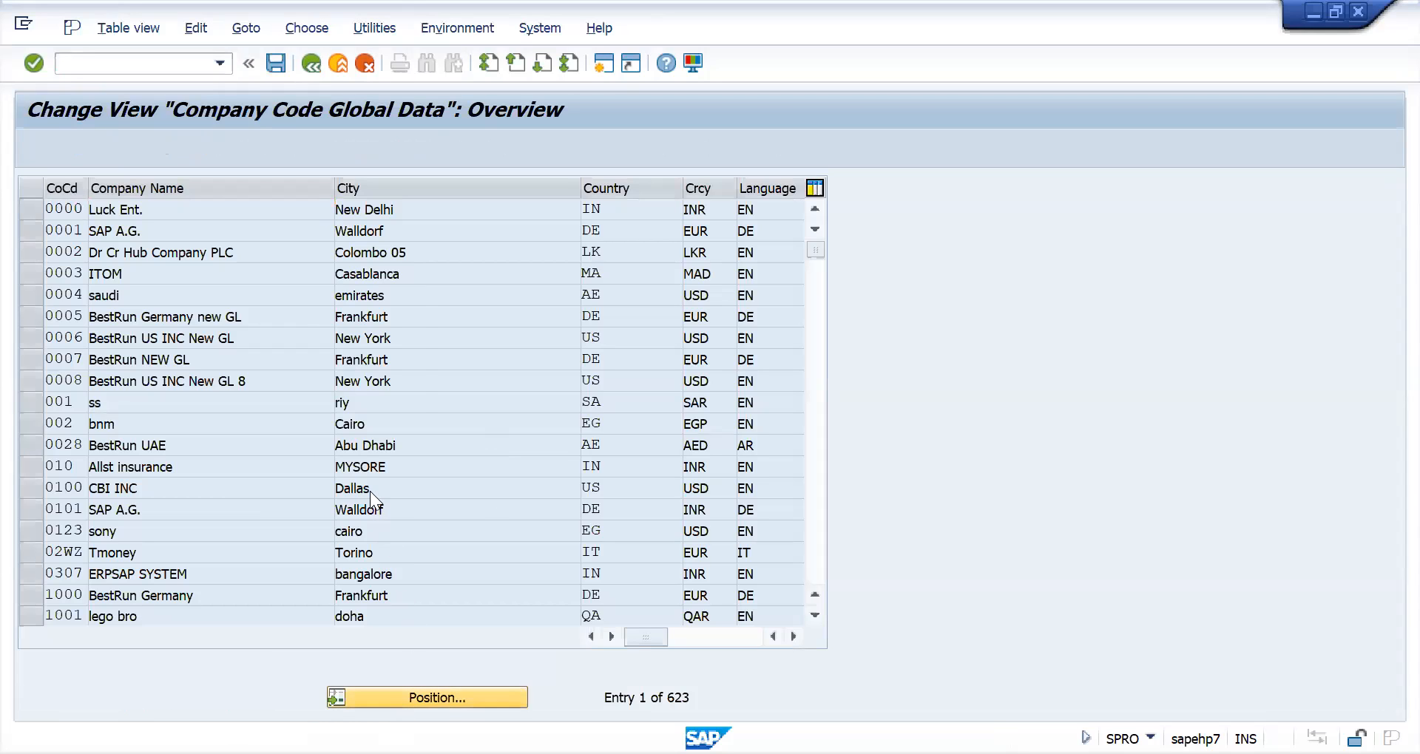
pyautogui.write('na')
pyautogui.press('Down')
pyautogui.press('Return')
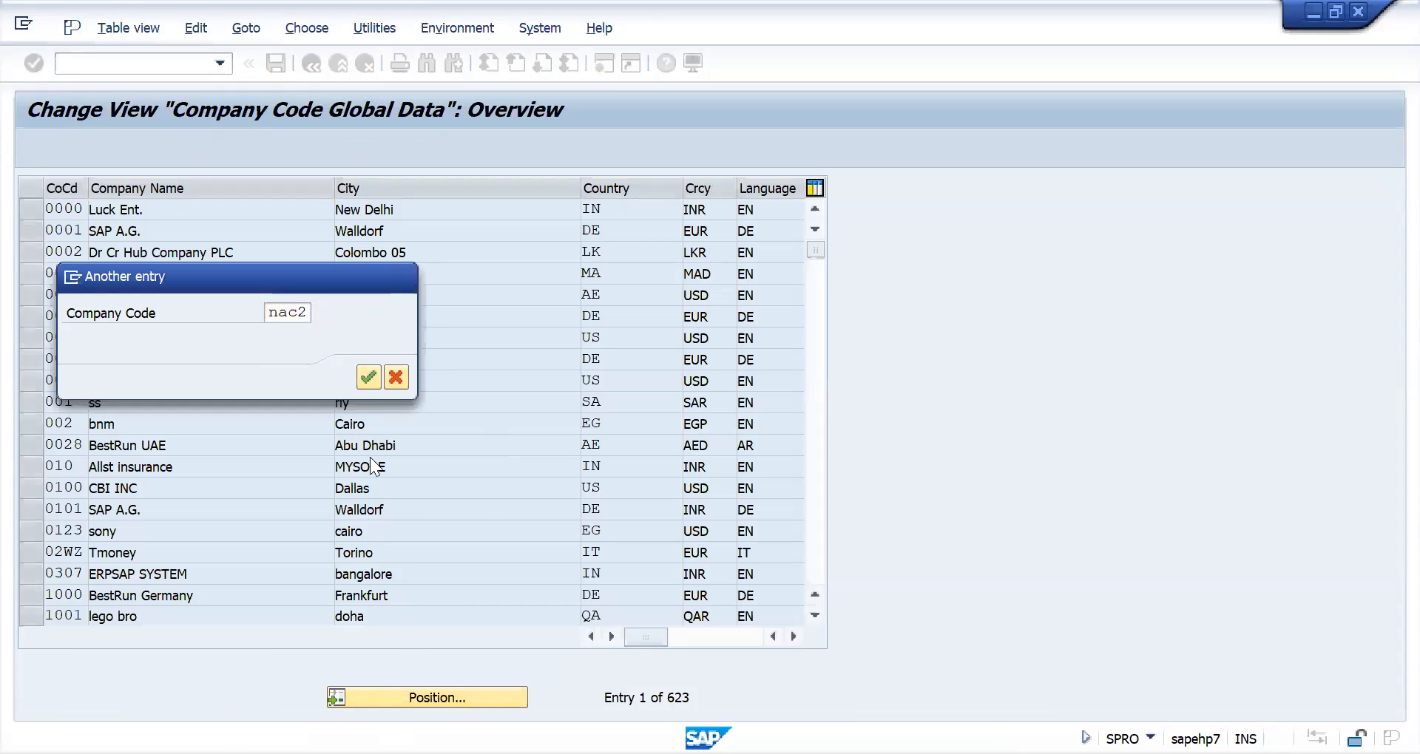
pyautogui.press('Return')
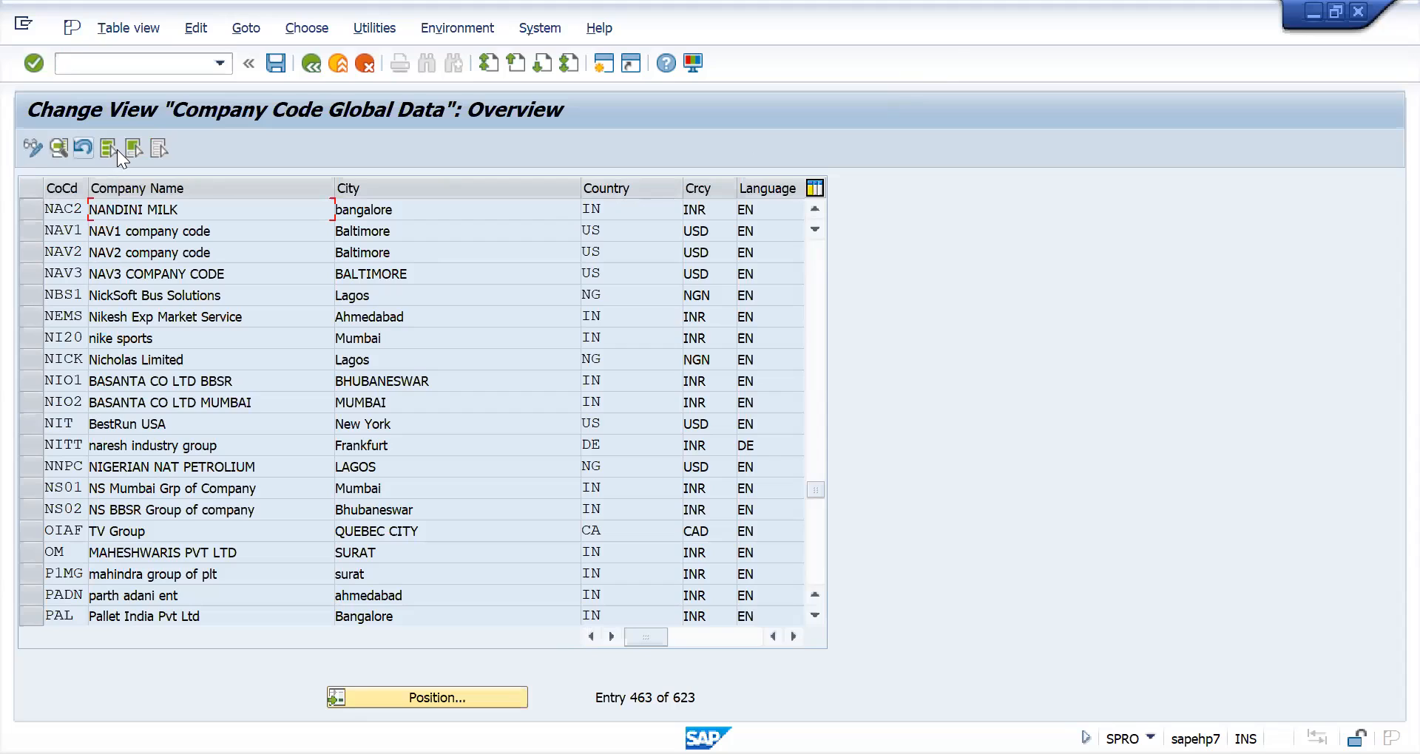
pyautogui.doubleClick(62, 210)
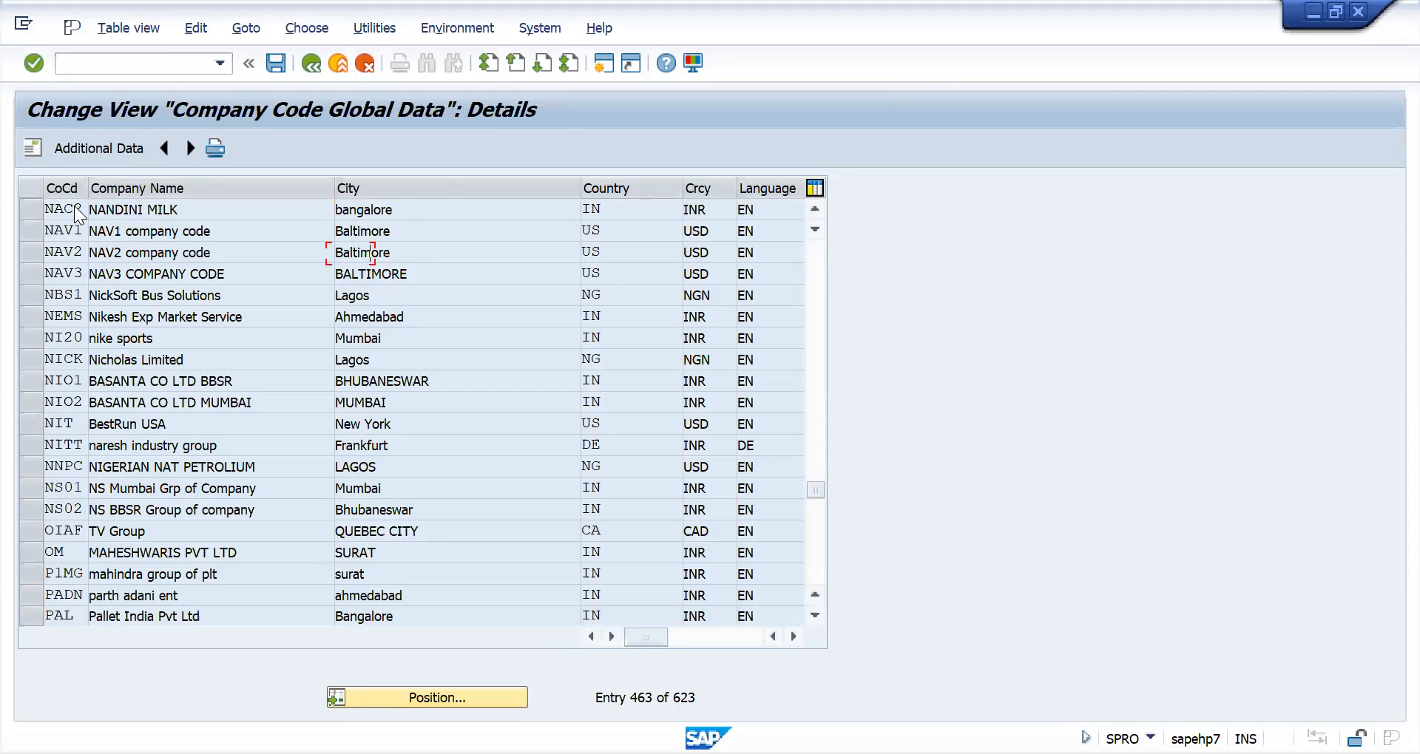
# - Check the fiscal year variant, posting period variant and chart of accounts assigned to company code NAC2, and return to the implementation guide
pyautogui.click(599, 298)
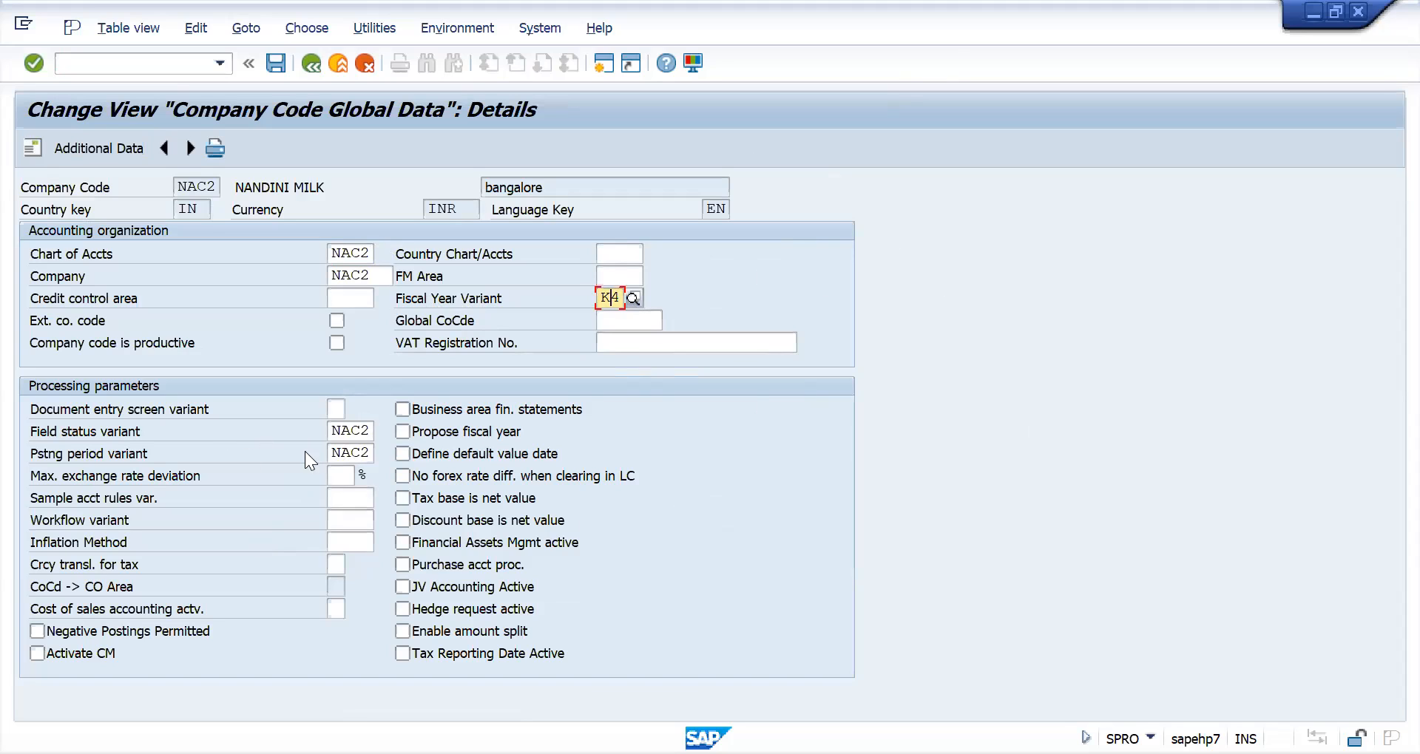
pyautogui.click(346, 453)
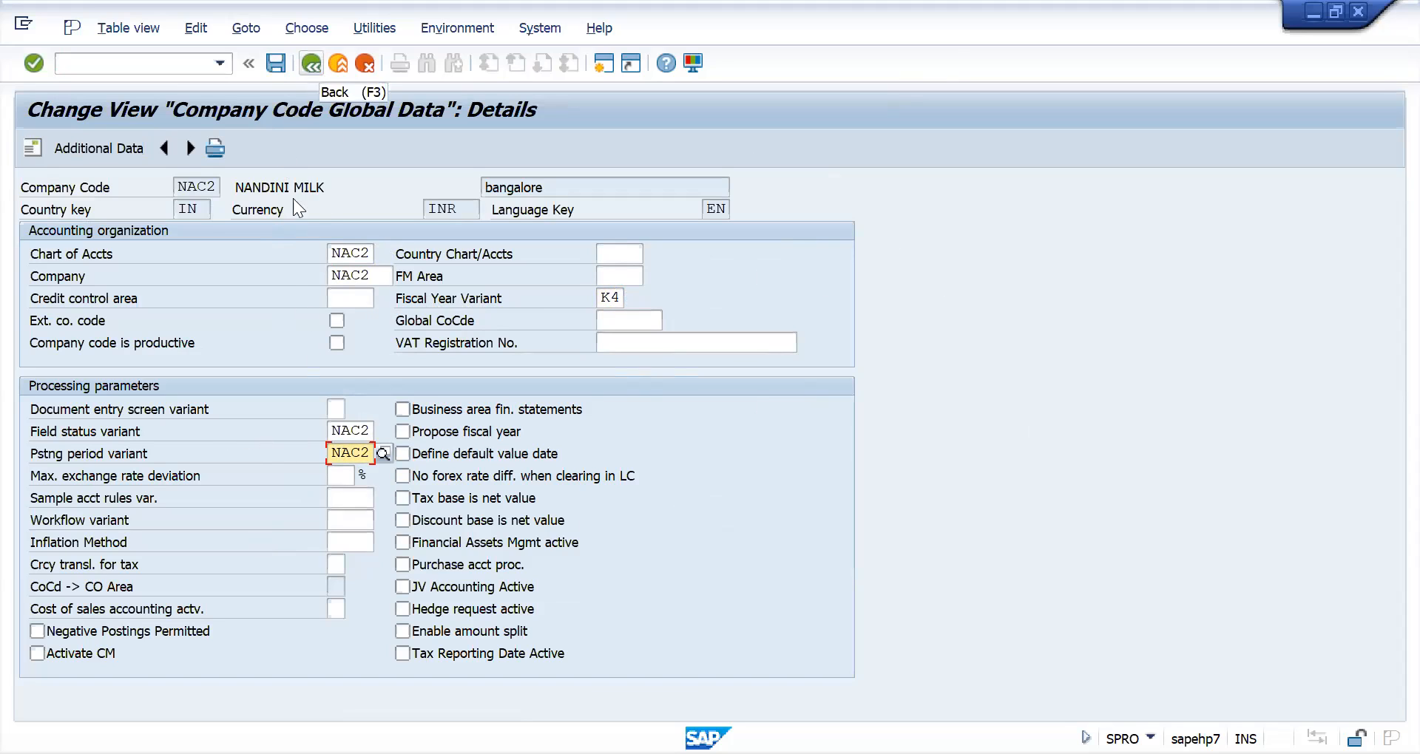
pyautogui.click(348, 254)
pyautogui.moveTo(348, 254); pyautogui.dragTo(378, 251)
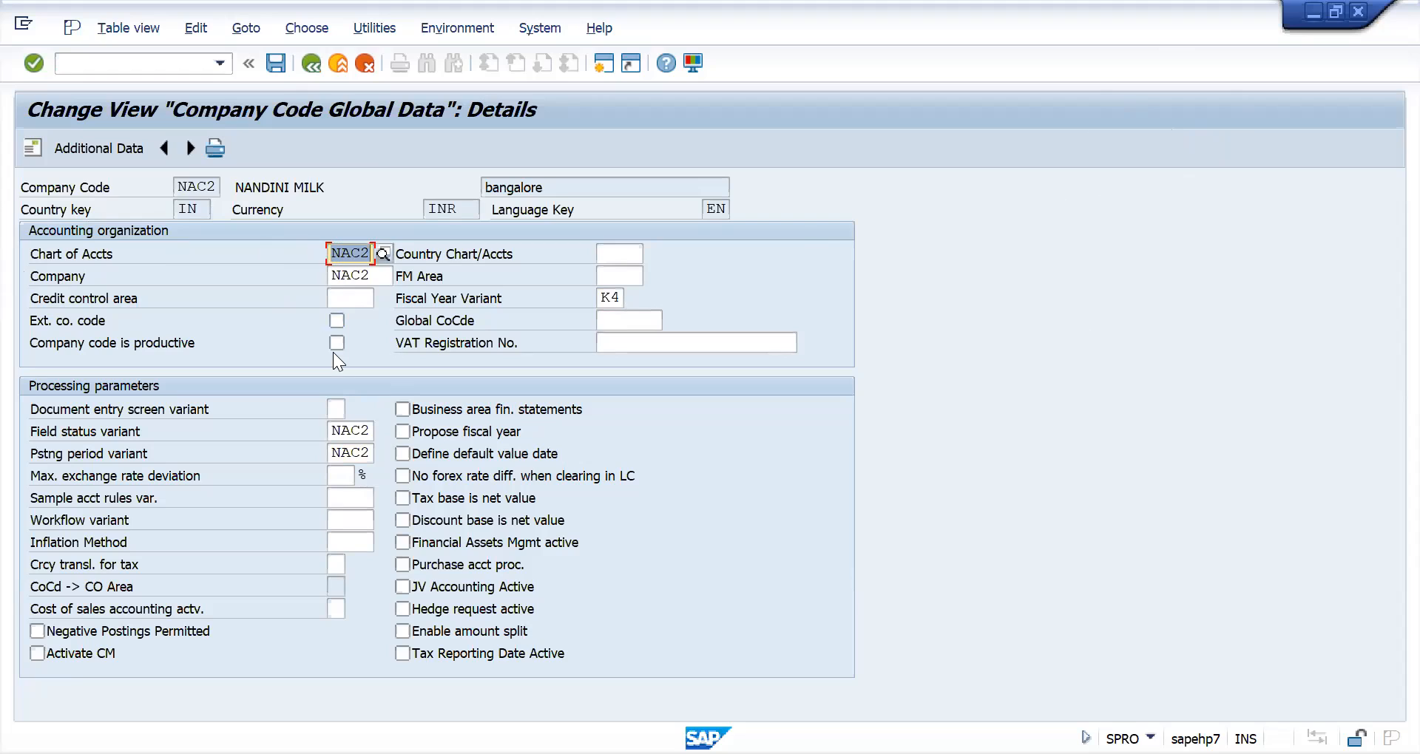
pyautogui.click(350, 256)
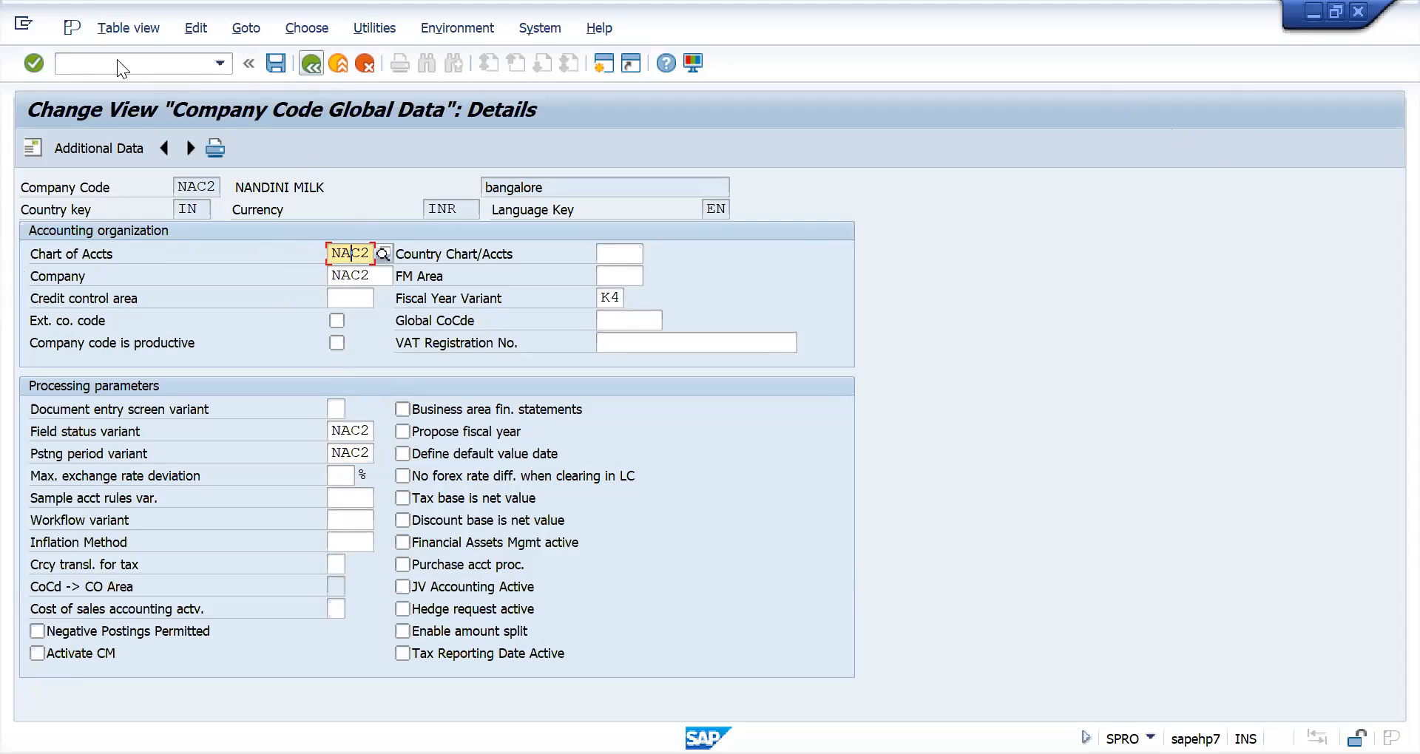
pyautogui.press('F3')
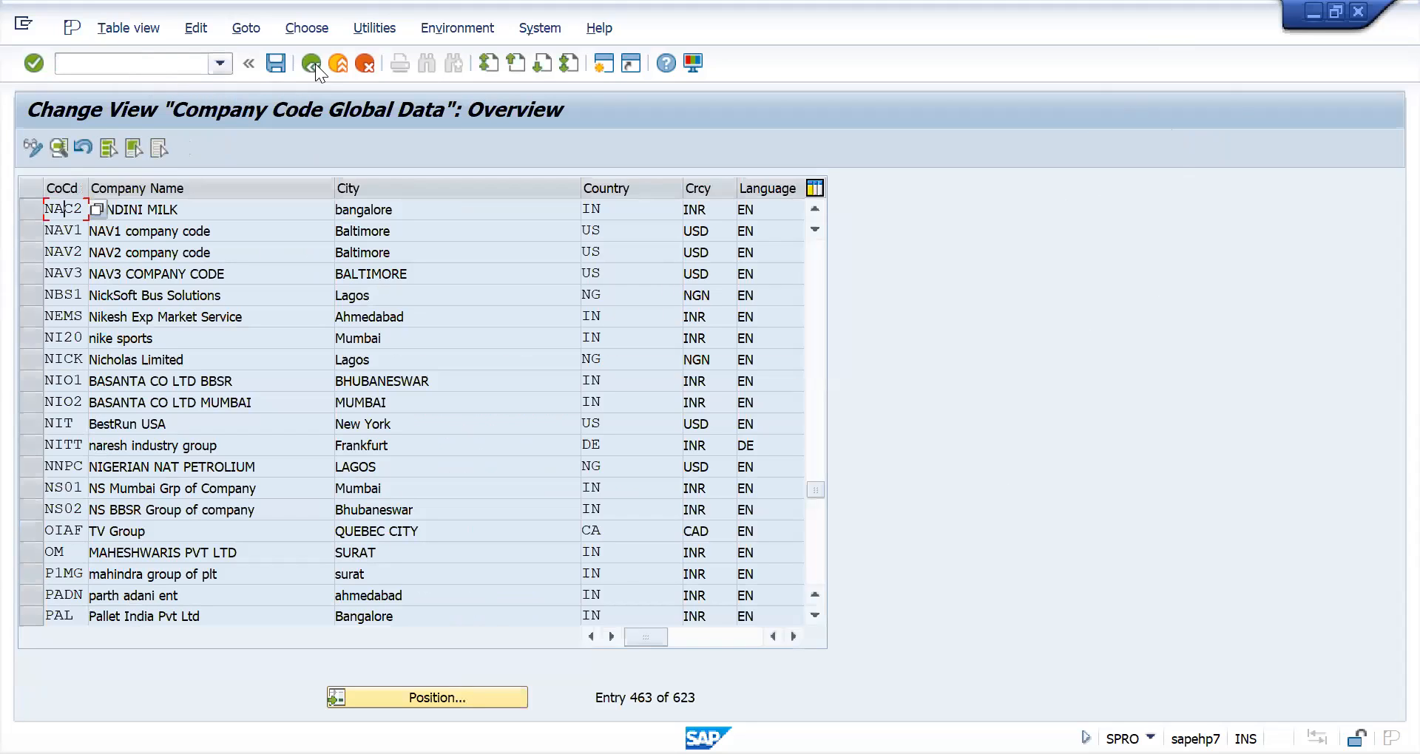
pyautogui.click(311, 62)
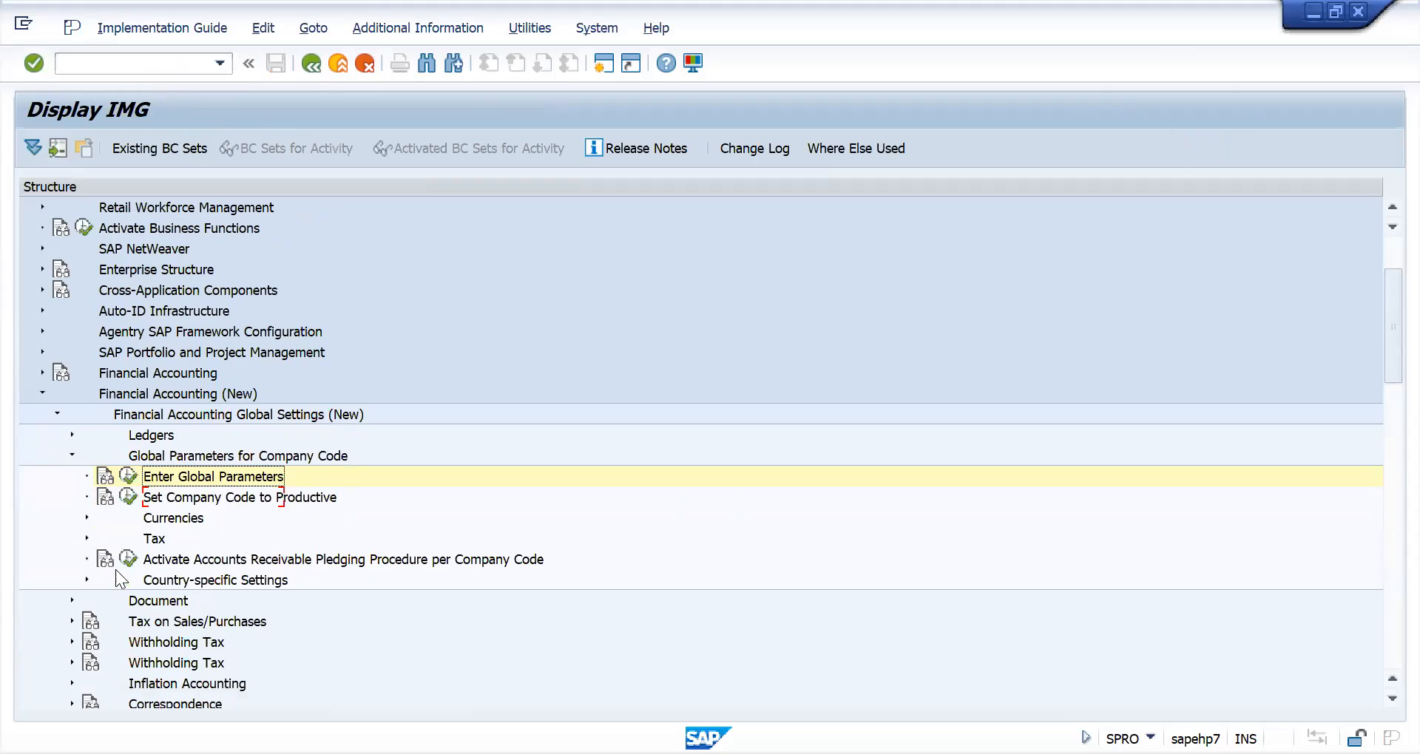
# - Examine the Ledger and the Fiscal Year and Posting Periods activities within the Ledgers node, and collapse the node
pyautogui.click(72, 435)
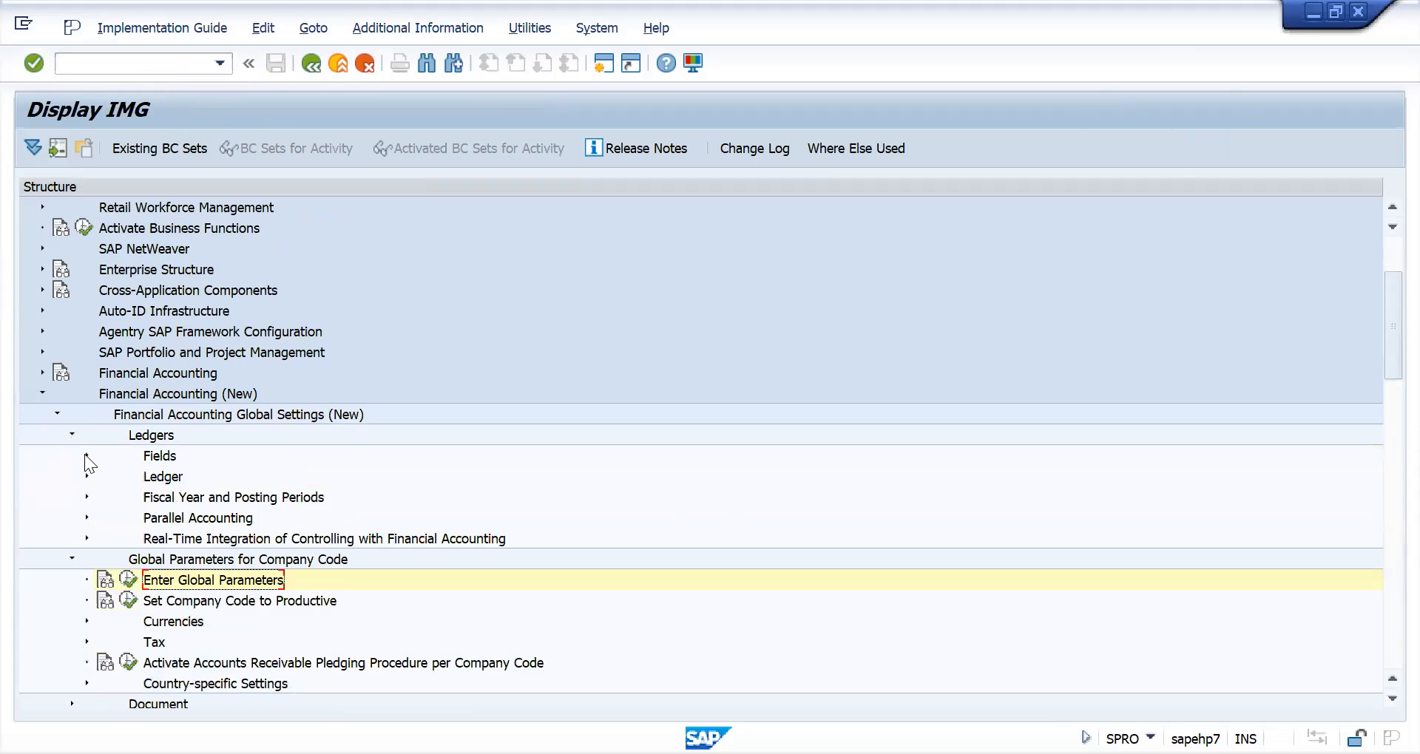
pyautogui.click(87, 476)
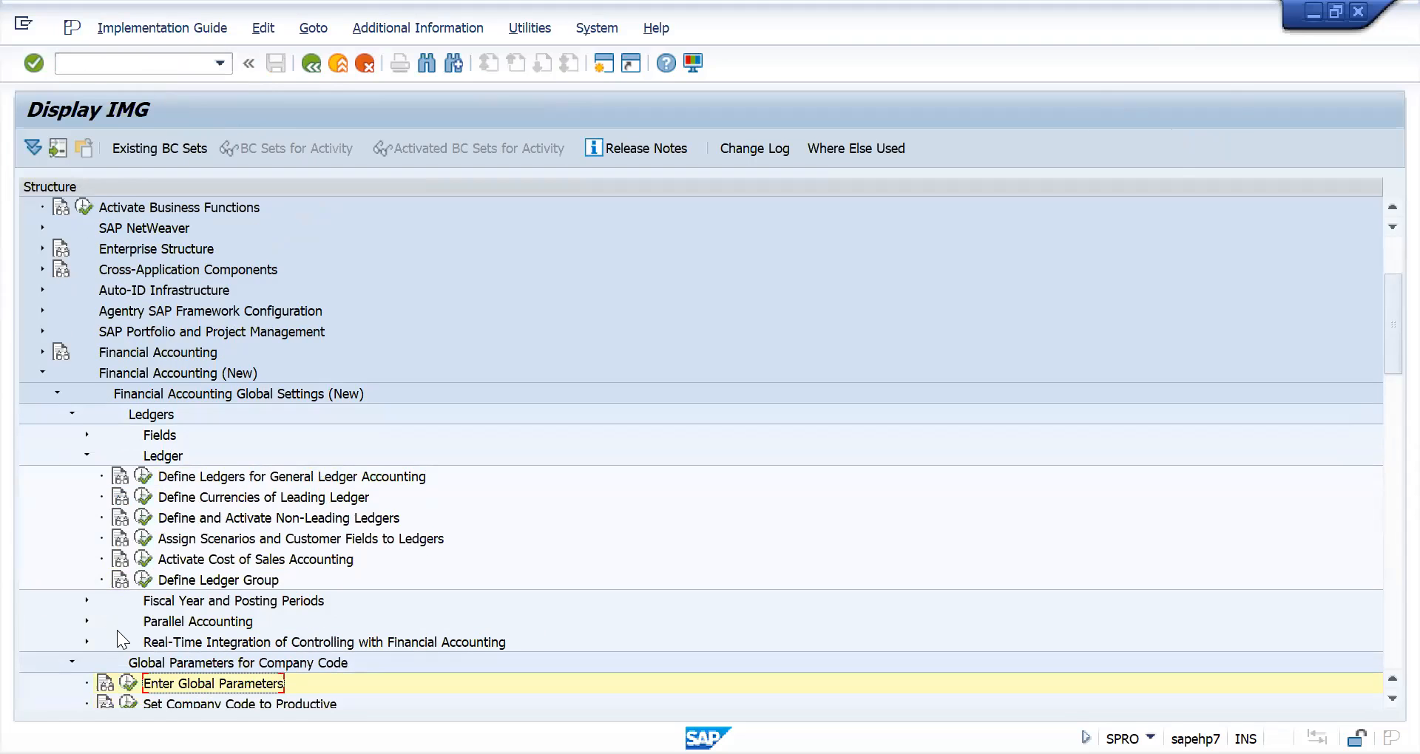
pyautogui.scroll(-3, 72, 613)
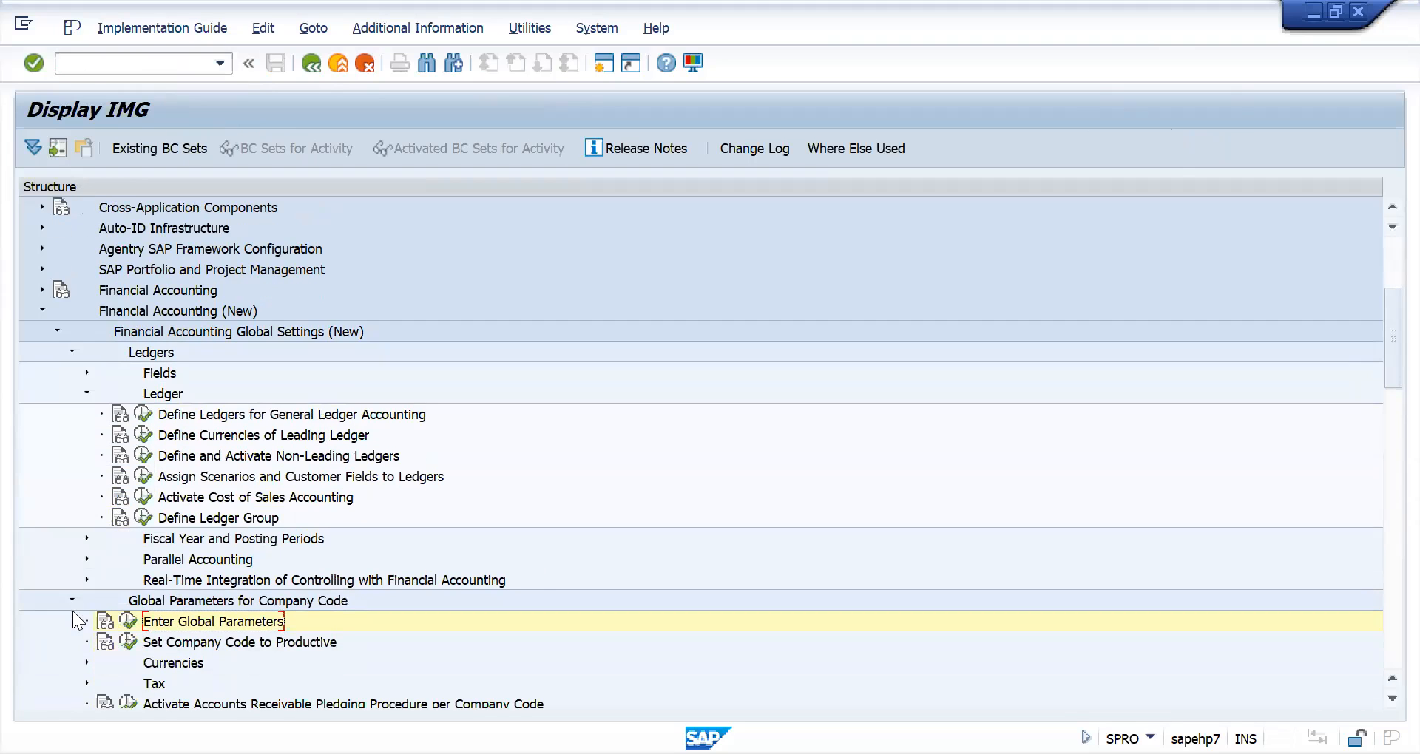
pyautogui.click(84, 538)
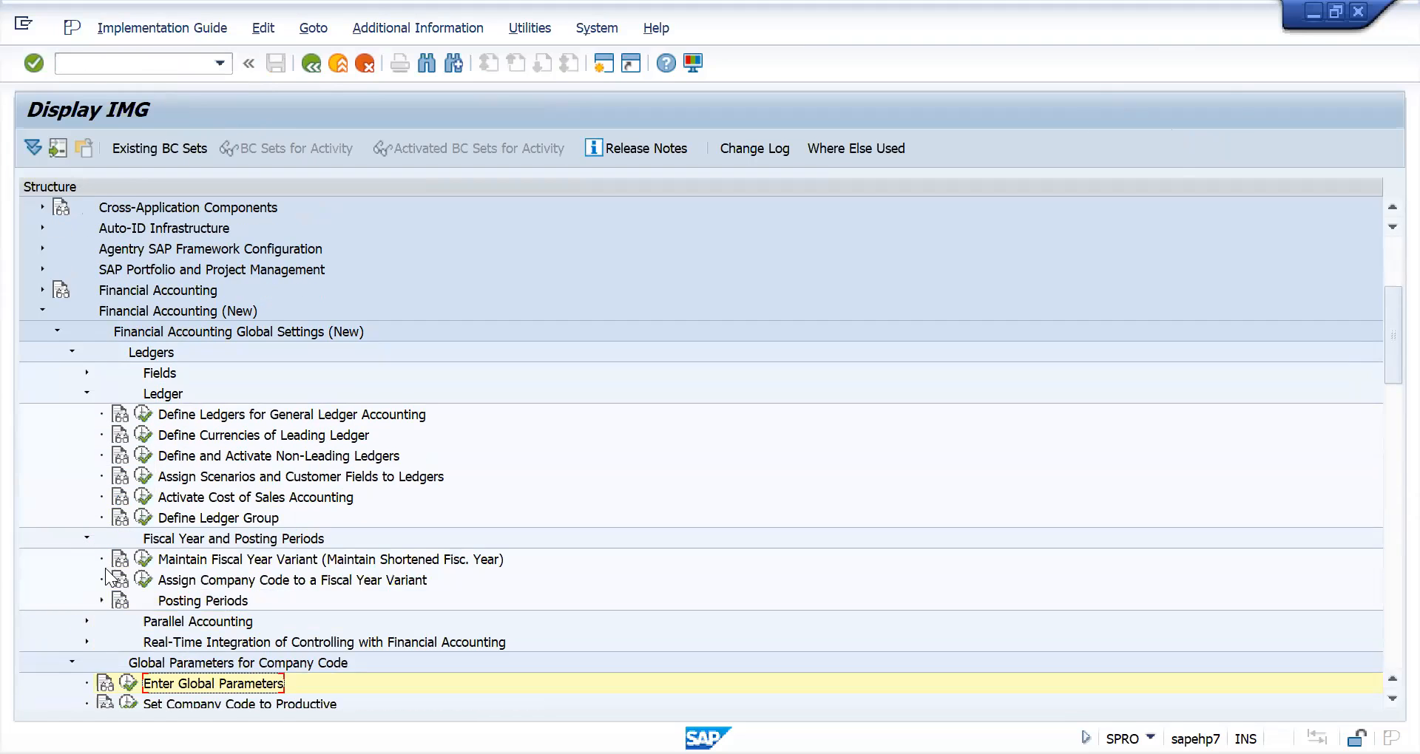
pyautogui.scroll(-6, 103, 570)
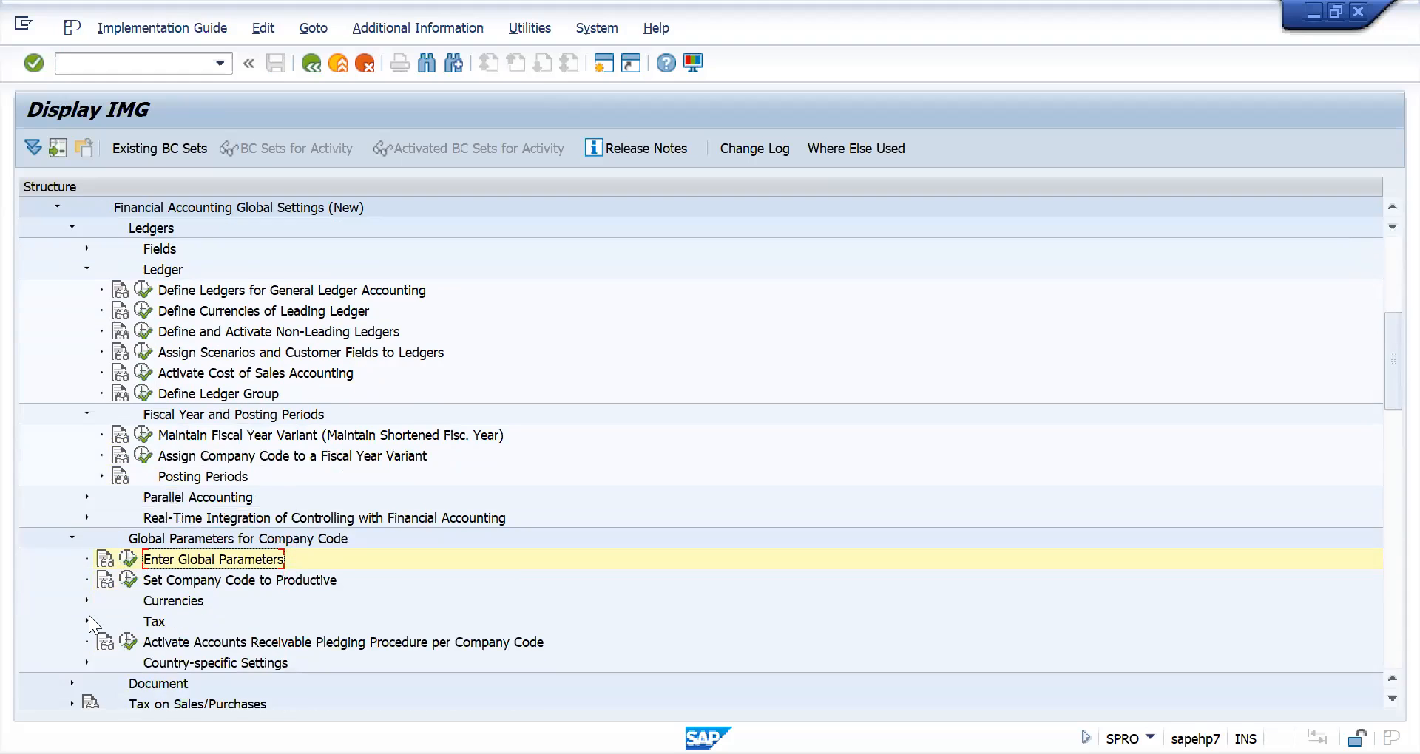
pyautogui.scroll(-4, 88, 615)
pyautogui.scroll(7, 103, 497)
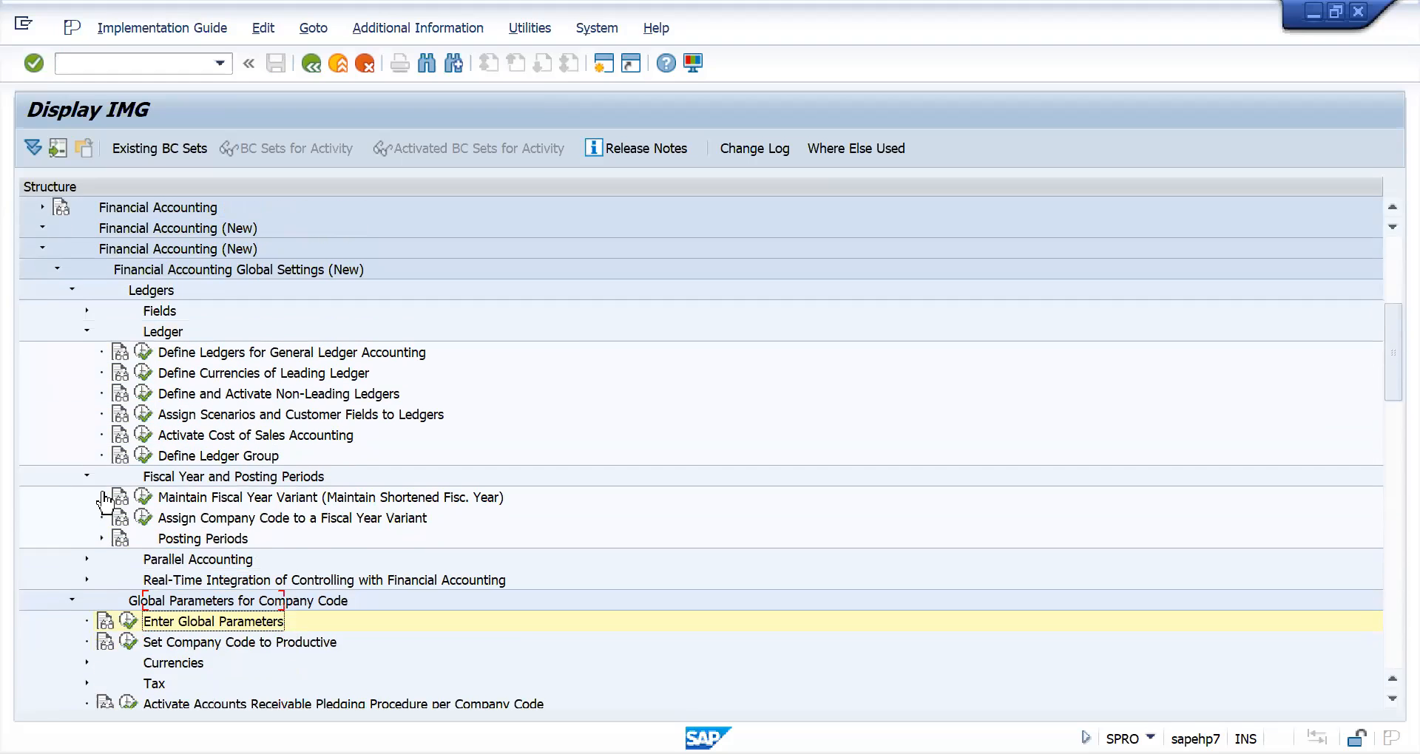
pyautogui.scroll(3, 103, 503)
pyautogui.scroll(5, 107, 521)
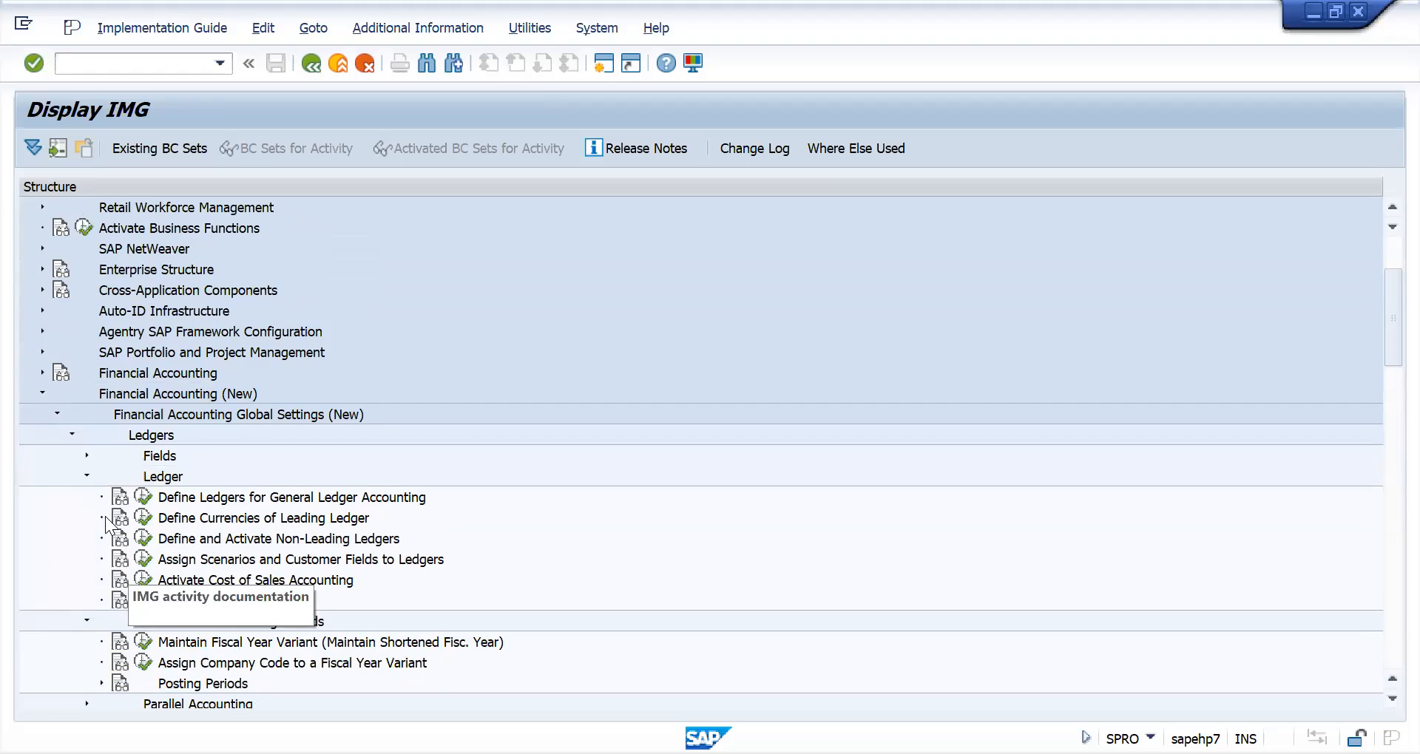
pyautogui.click(73, 435)
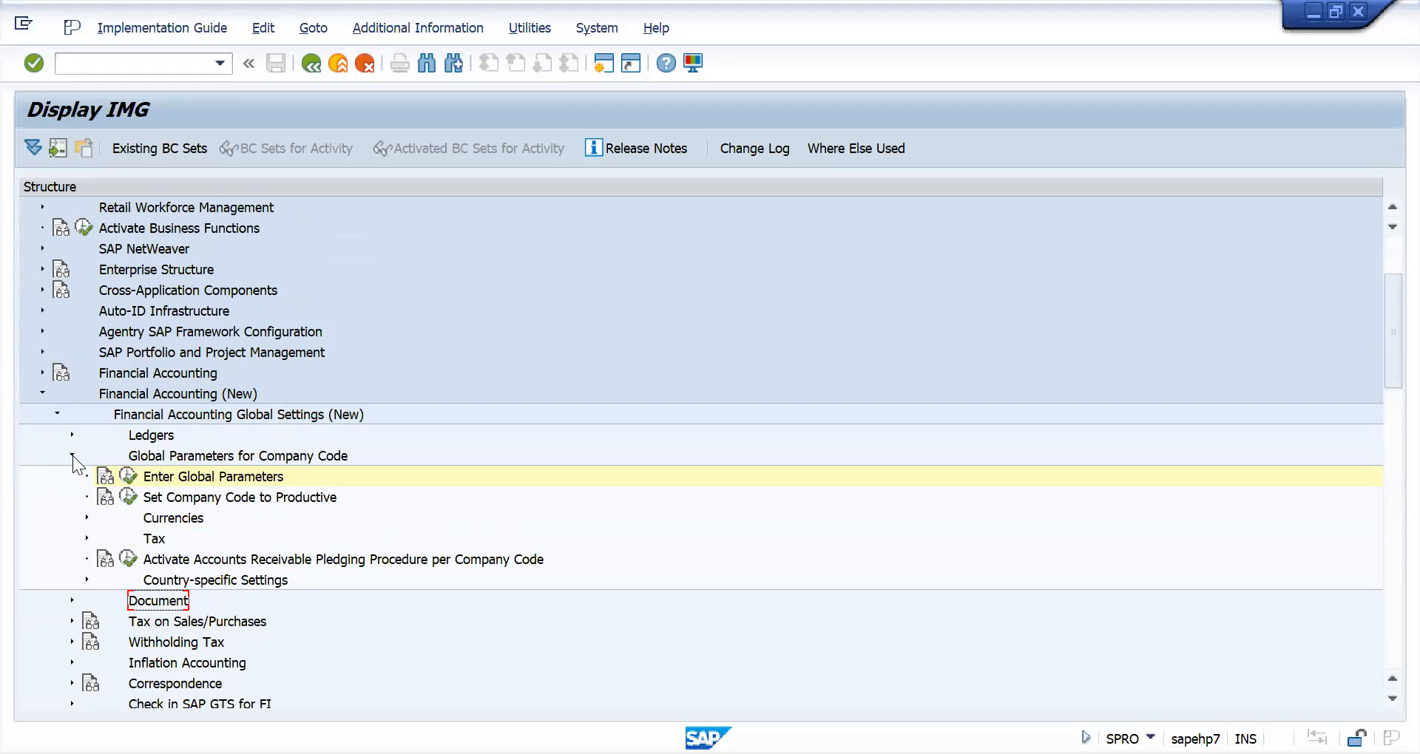
# - Switch to central G/L account maintenance with transaction FS00
pyautogui.click(146, 59)
pyautogui.write('/nfs00')
pyautogui.press('Return')
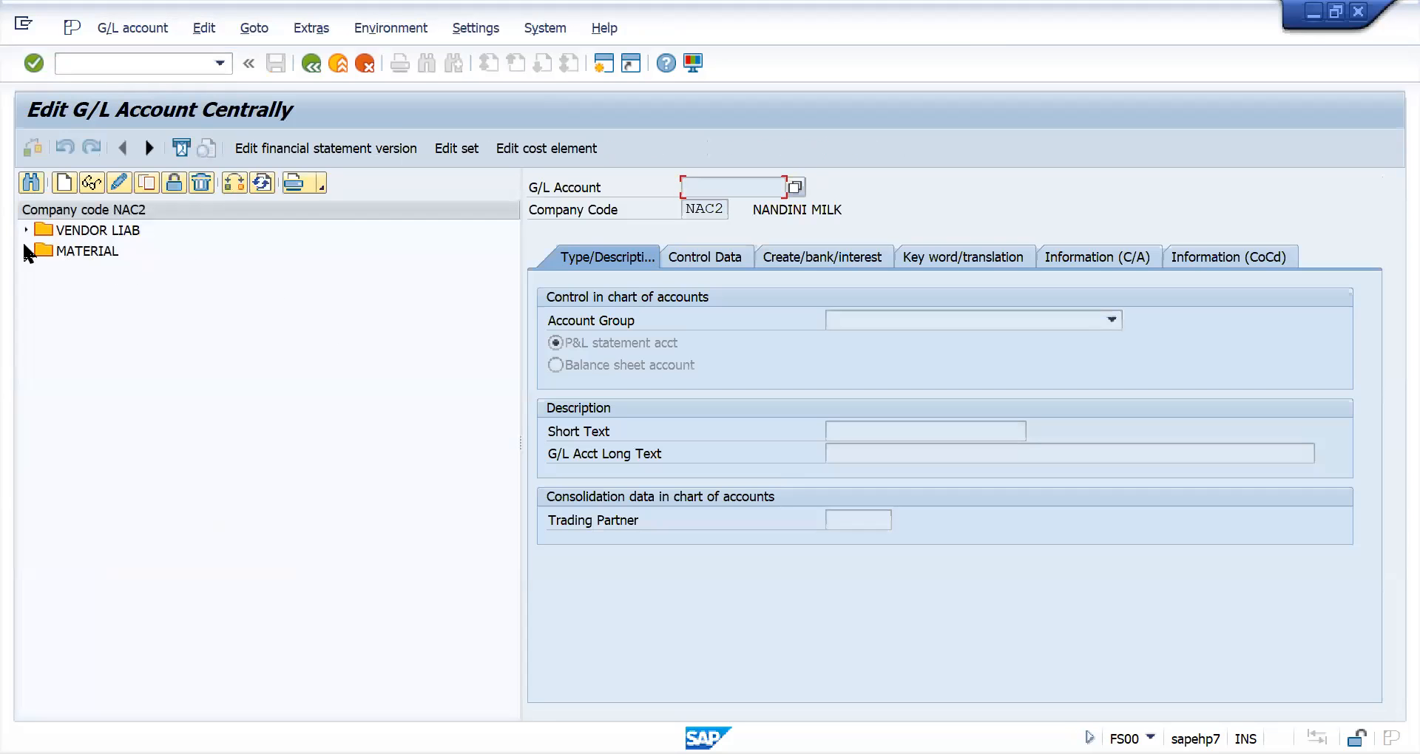
# - Expand the MATERIAL and VENDOR LIAB account groups and examine the inventory, GR/IR clearing and vendor reconciliation accounts of company code NAC2
pyautogui.click(26, 252)
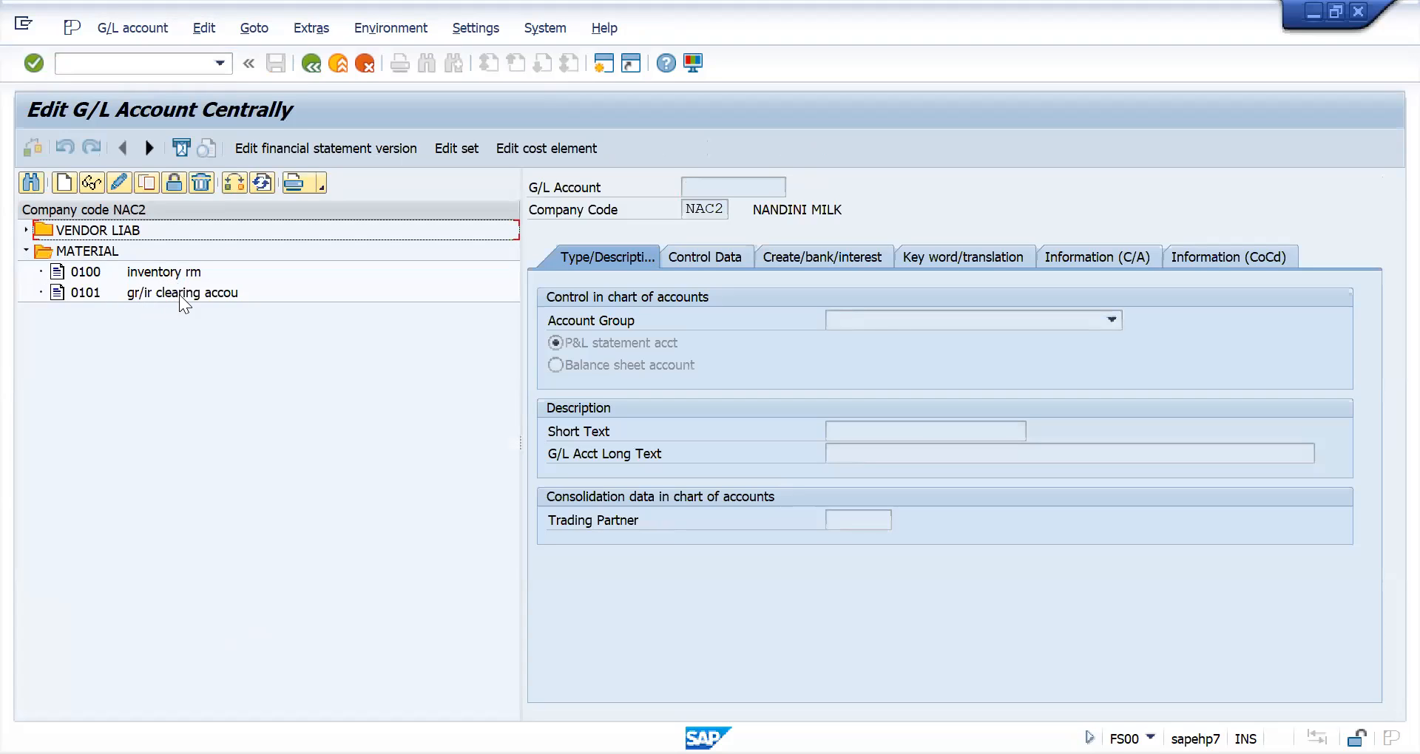
pyautogui.click(26, 230)
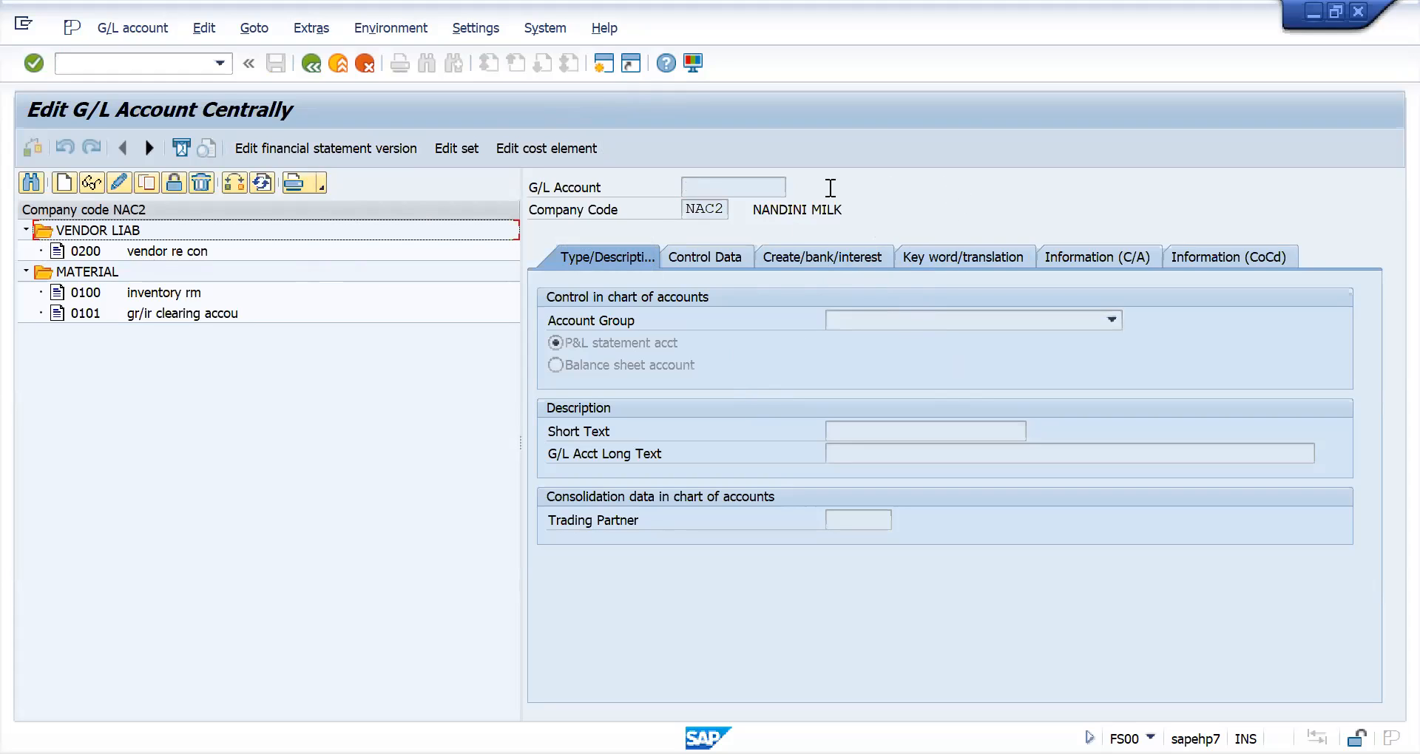
pyautogui.click(86, 253)
pyautogui.click(83, 292)
pyautogui.click(91, 314)
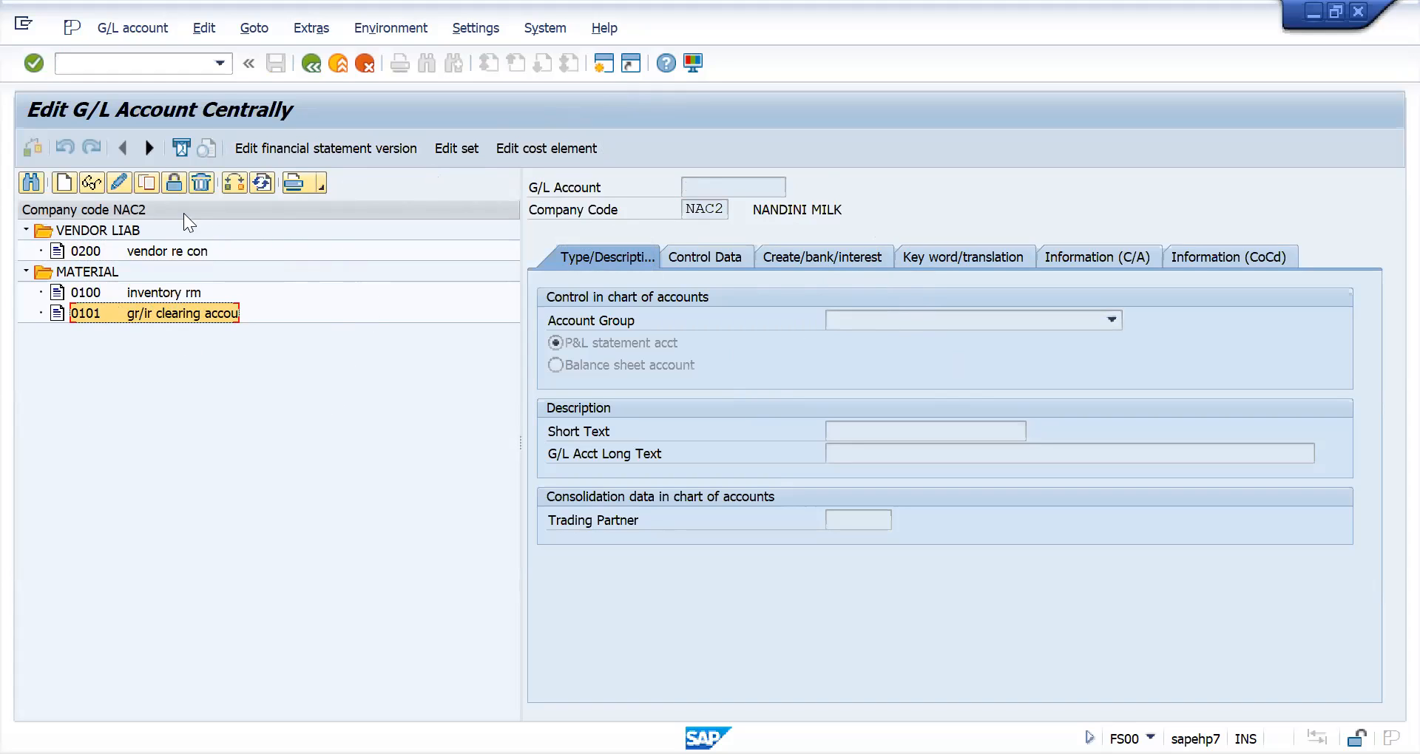
pyautogui.click(139, 293)
pyautogui.click(150, 310)
pyautogui.click(154, 253)
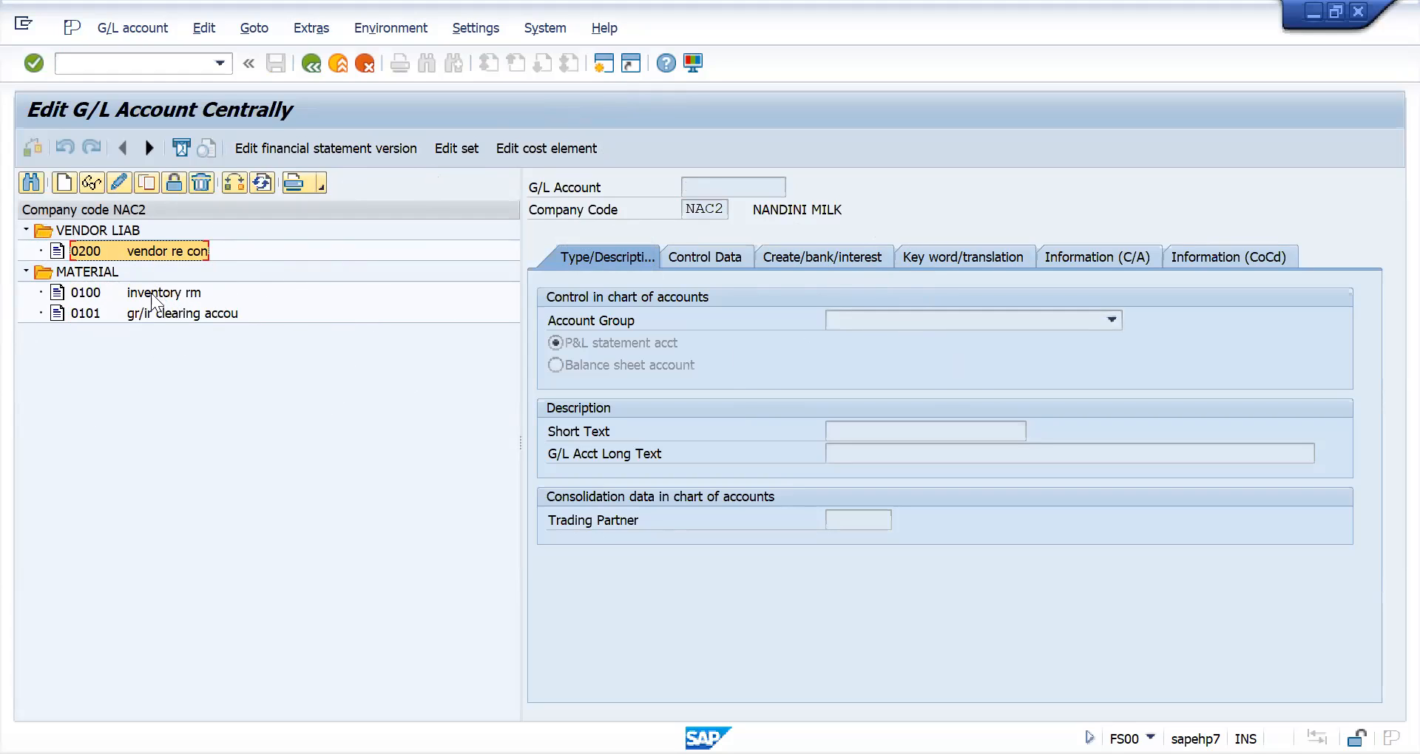
pyautogui.click(90, 293)
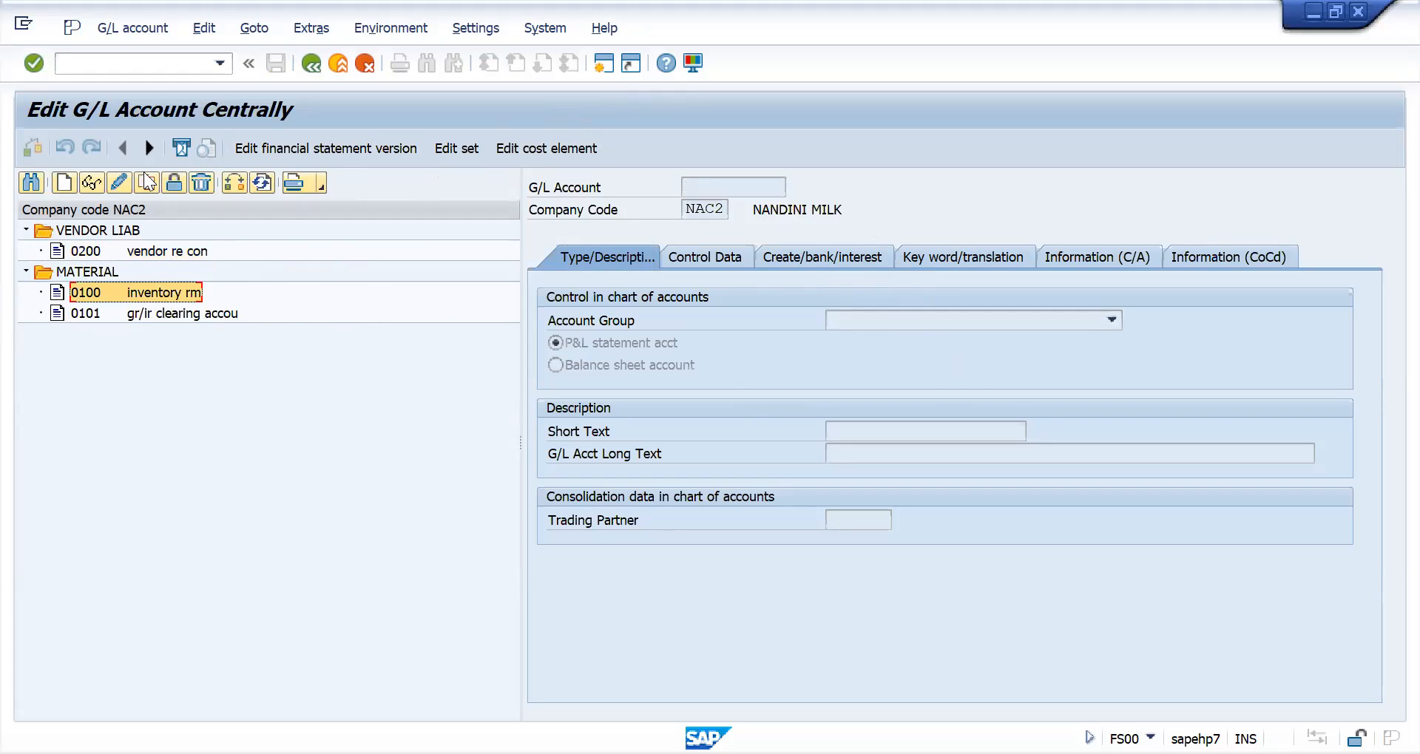
# - Display the inventory rm G/L account and review its control data and its create/bank/interest settings
pyautogui.doubleClick(96, 291)
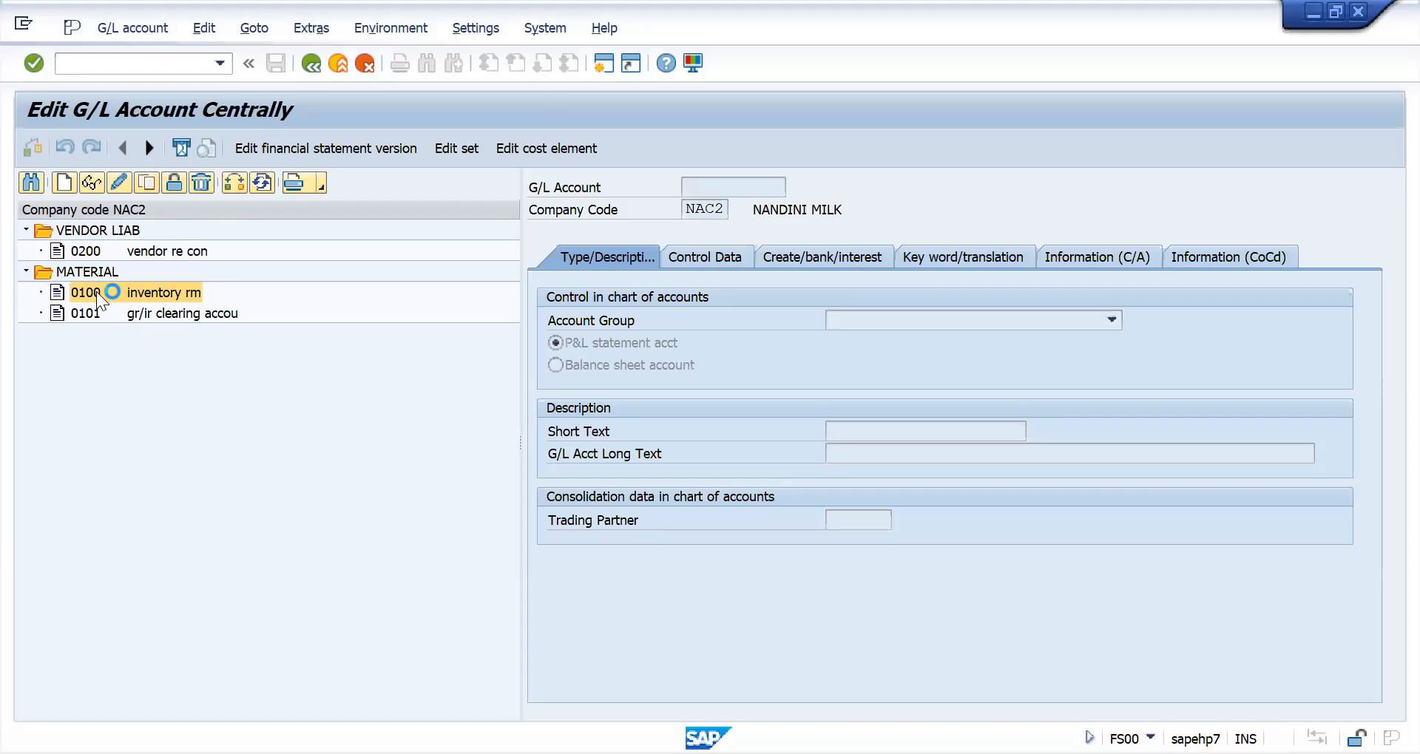
pyautogui.click(719, 190)
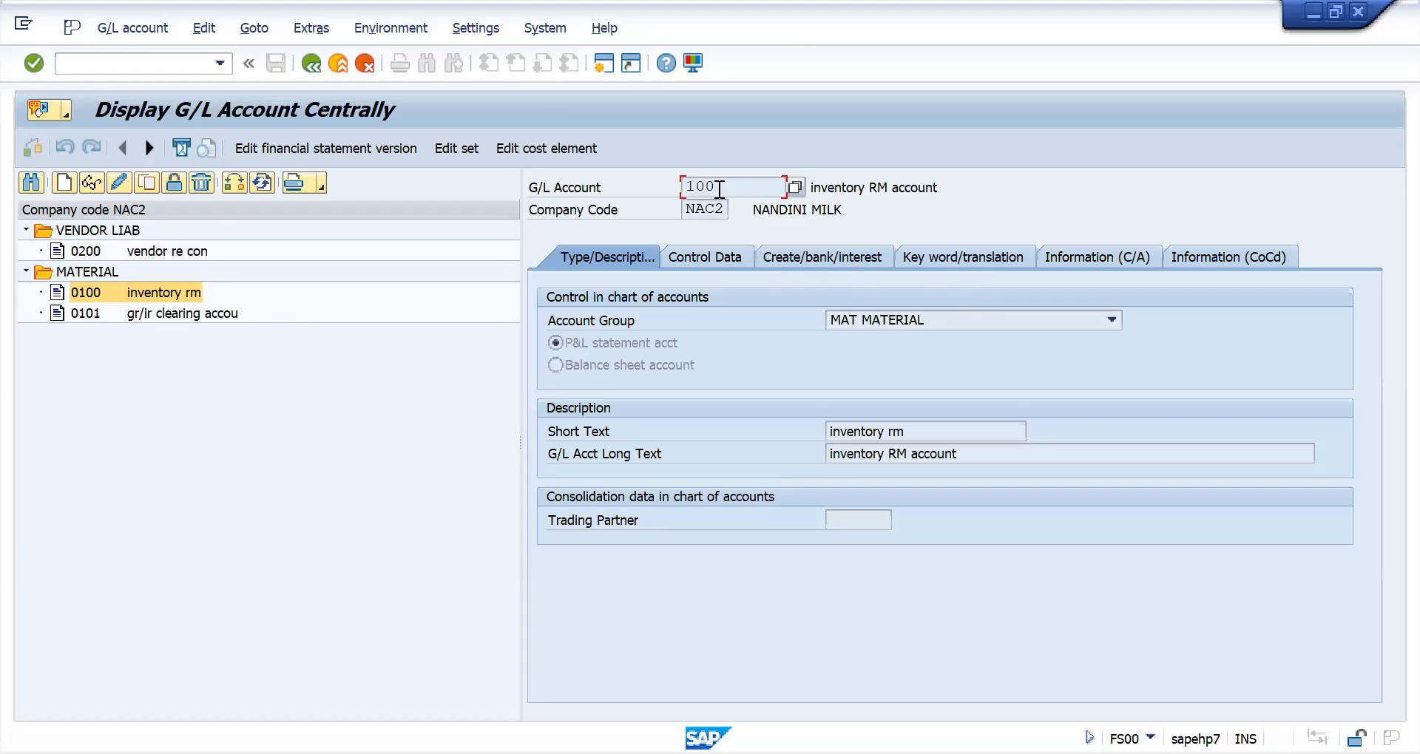
pyautogui.click(723, 254)
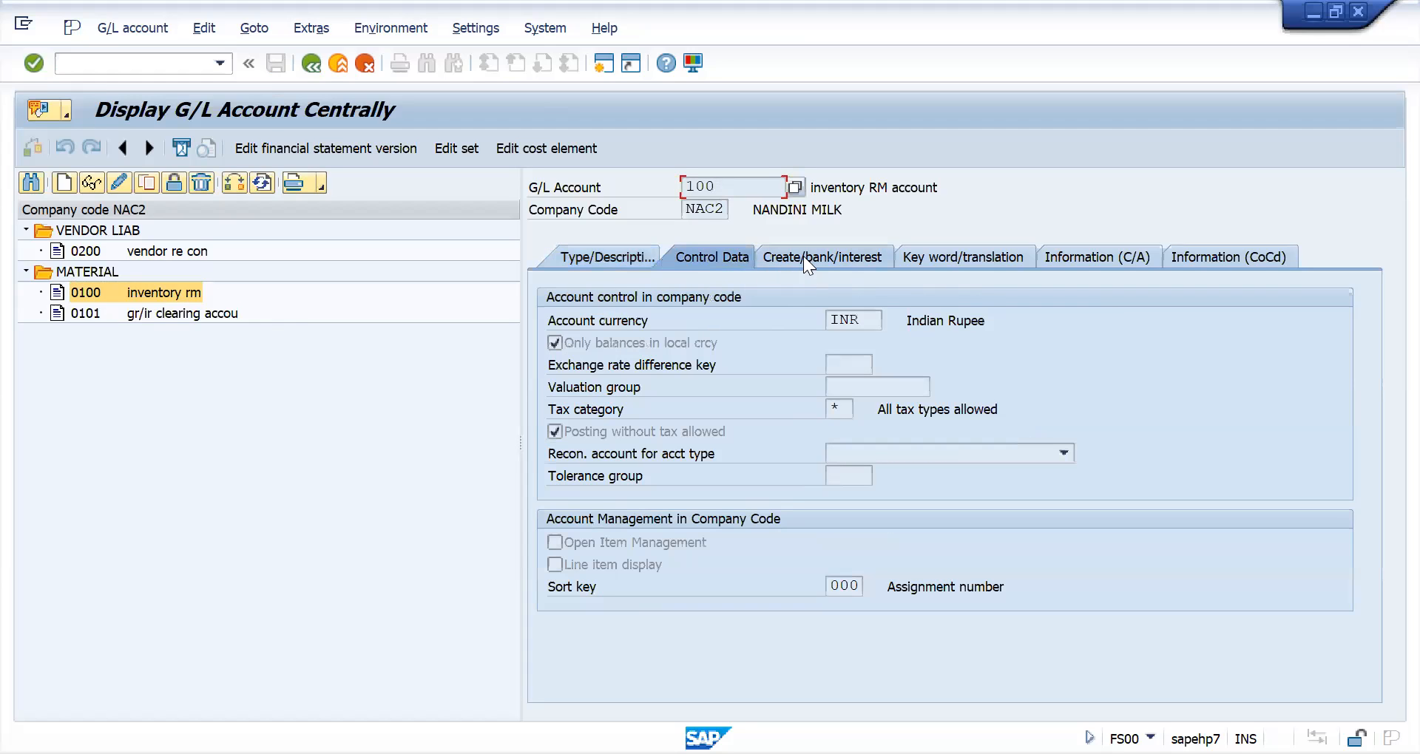
pyautogui.click(791, 253)
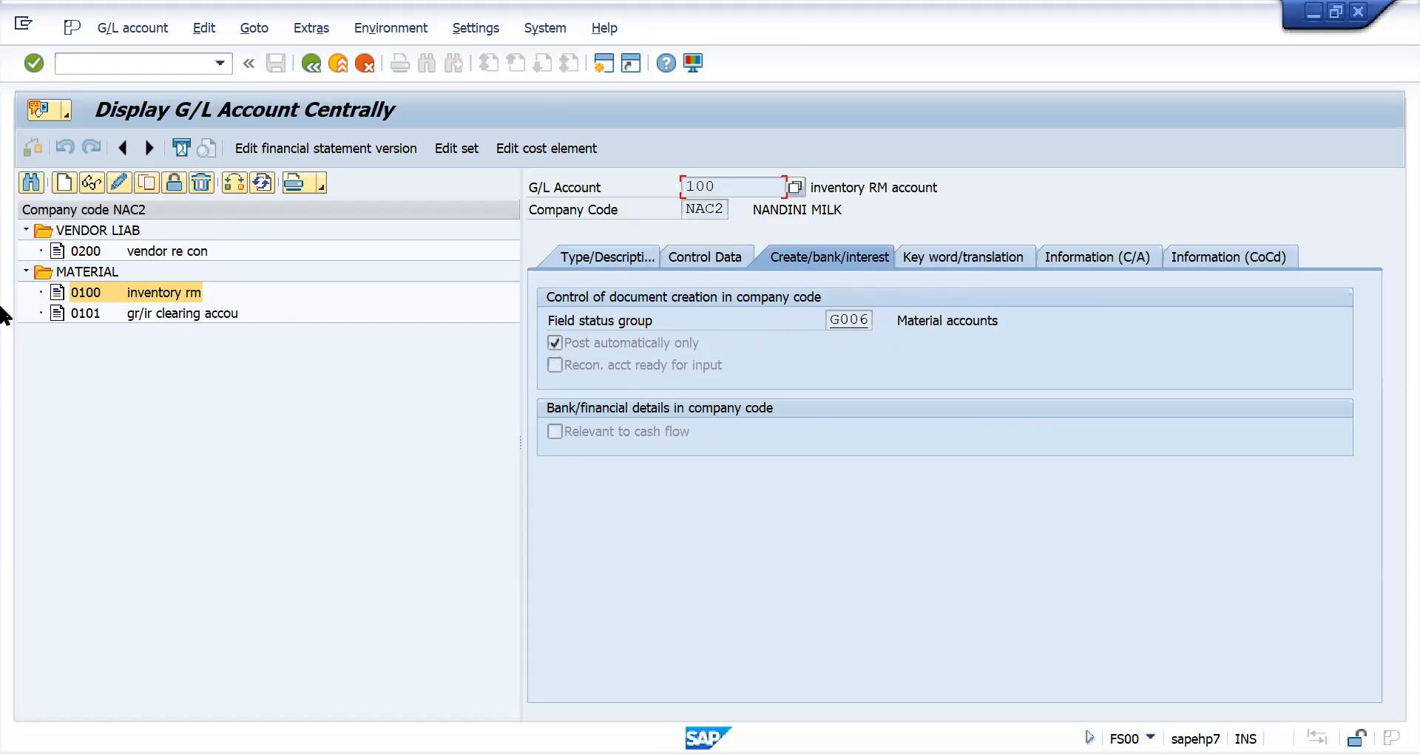
# - Display the gr/ir clearing account, and copy the inventory rm account to a new G/L account 104 in company code NAC2
pyautogui.doubleClick(95, 310)
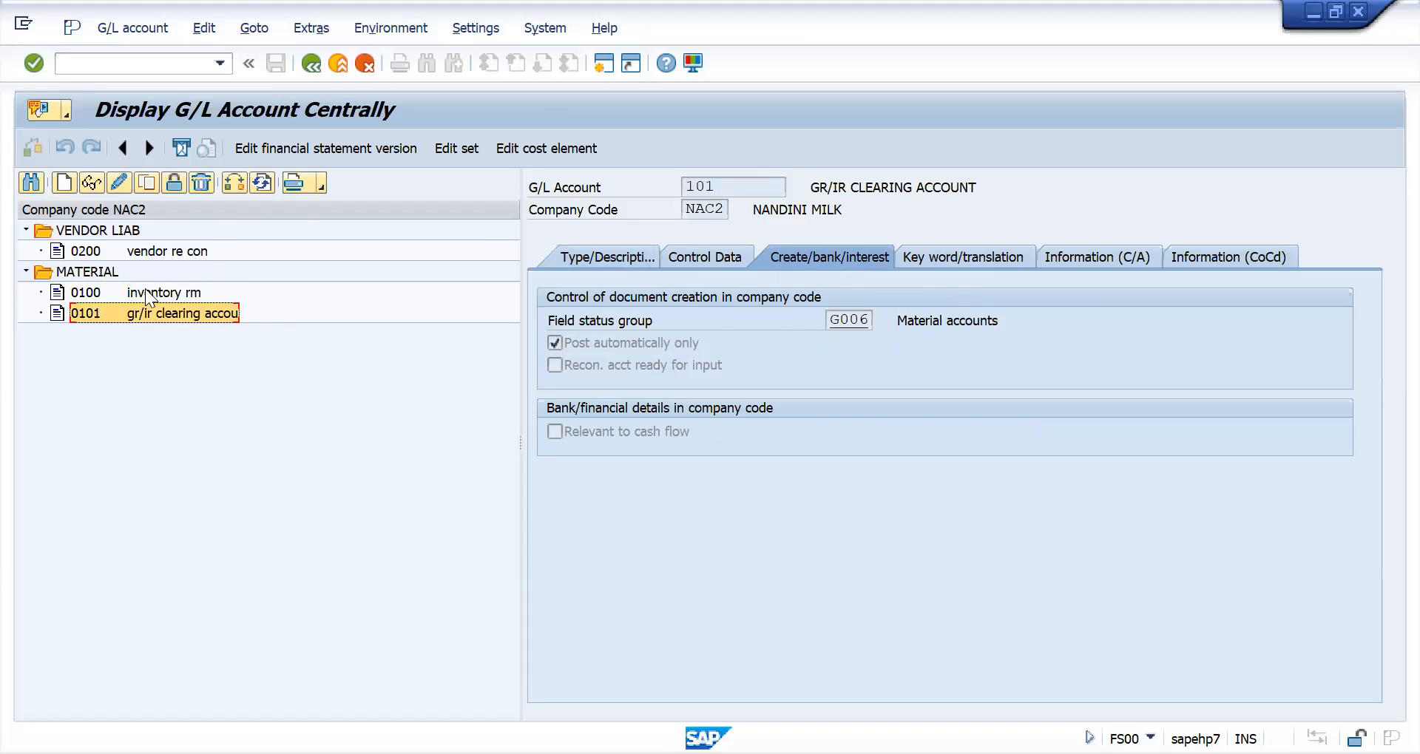
pyautogui.click(99, 294)
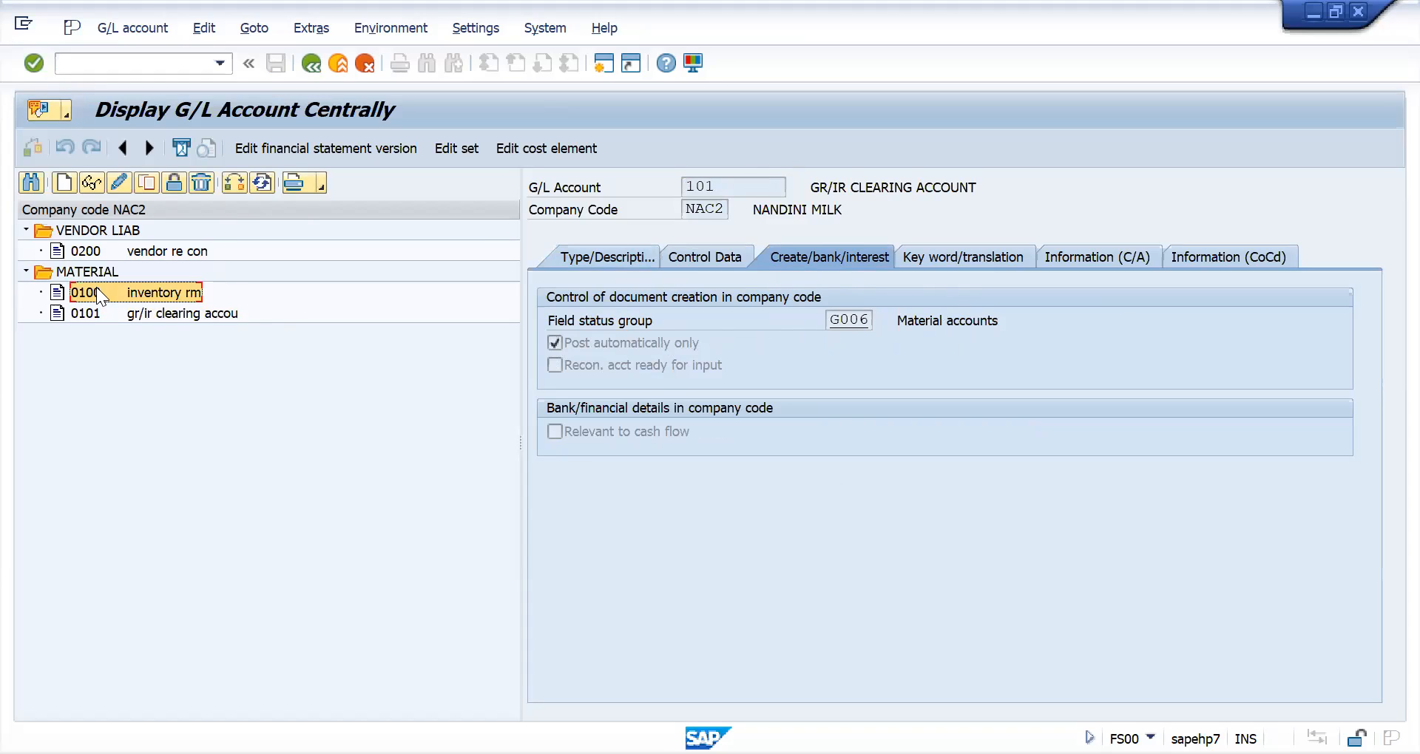
pyautogui.click(147, 182)
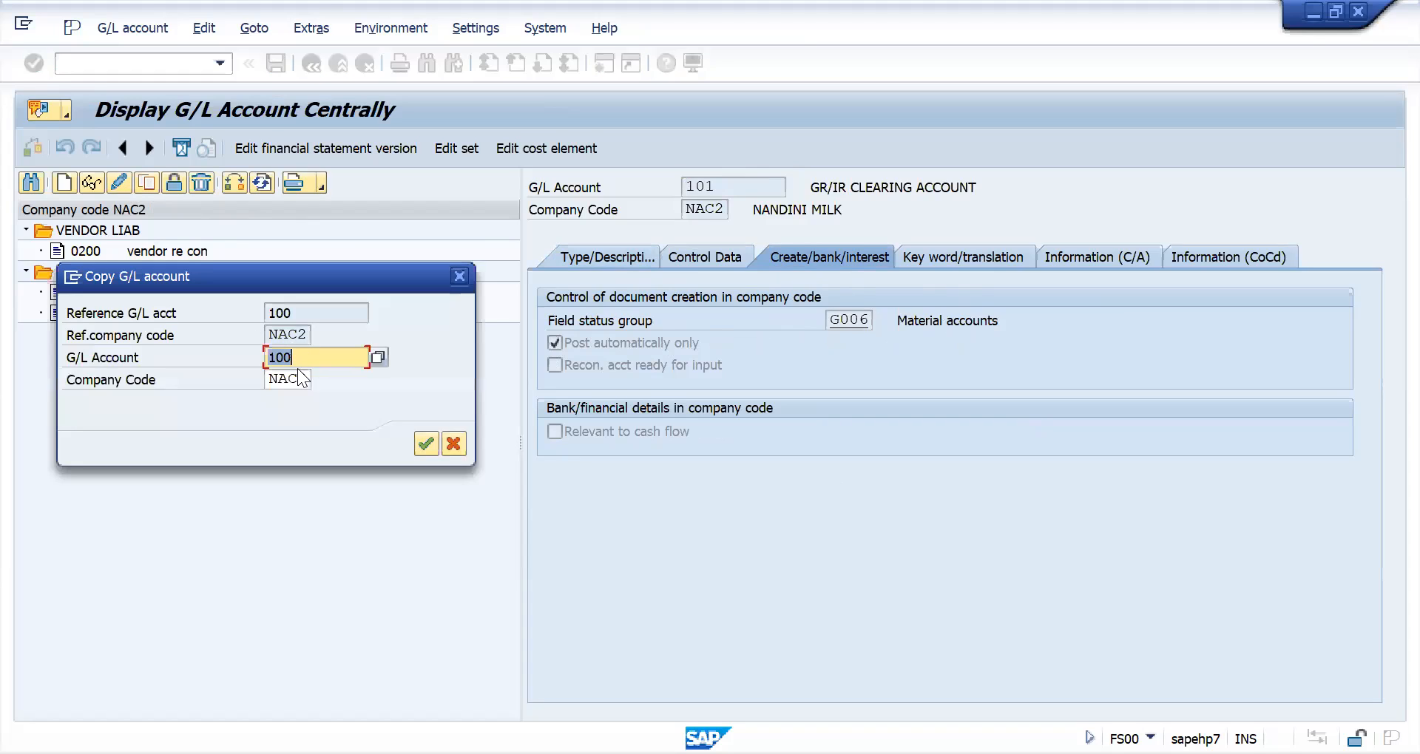
pyautogui.press('BackSpace')
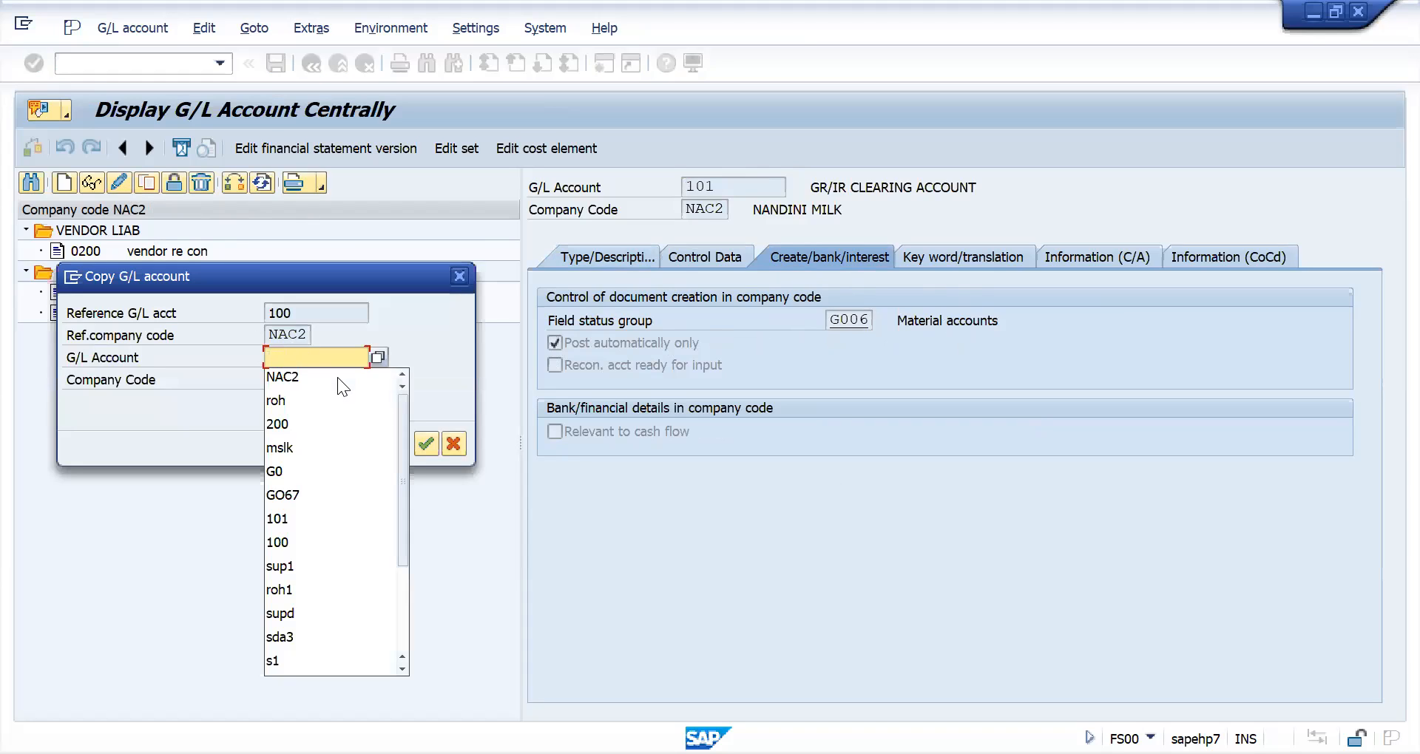
pyautogui.write('104')
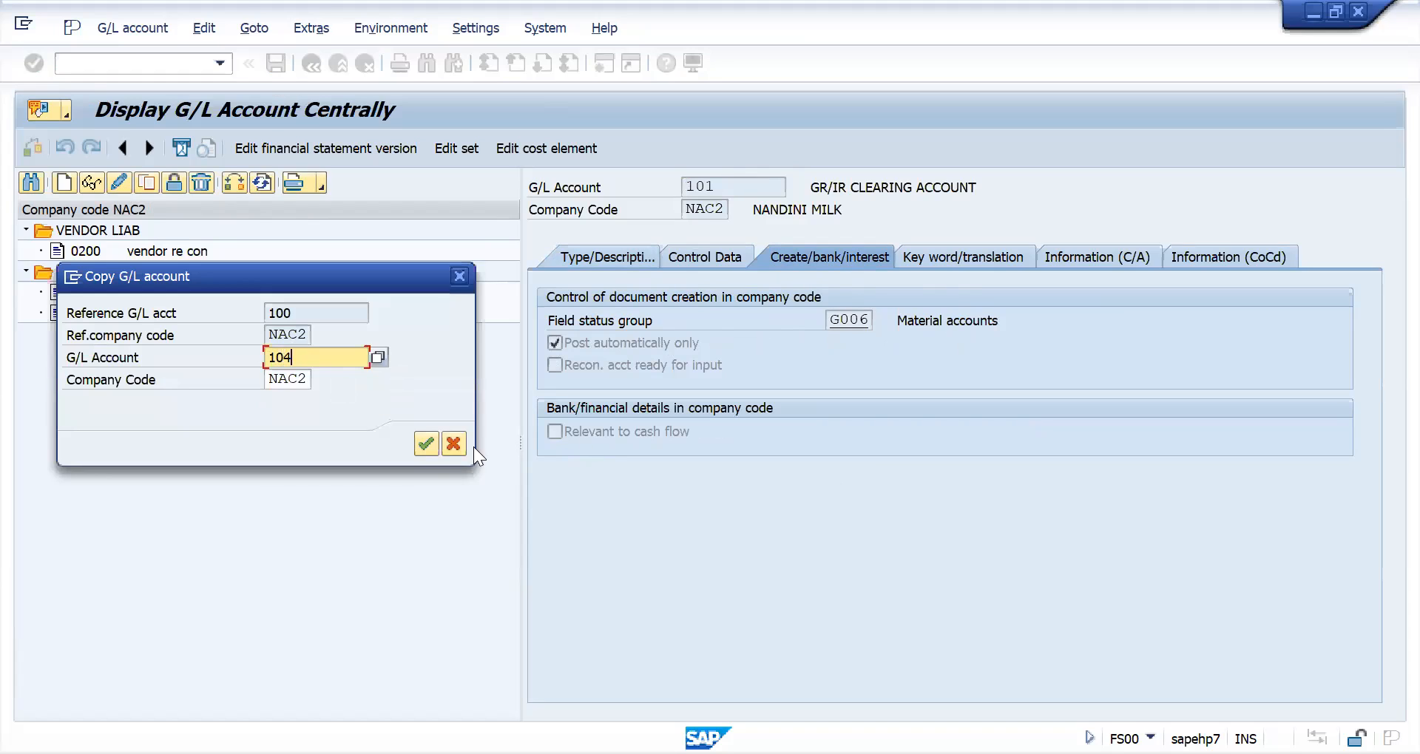
pyautogui.click(423, 442)
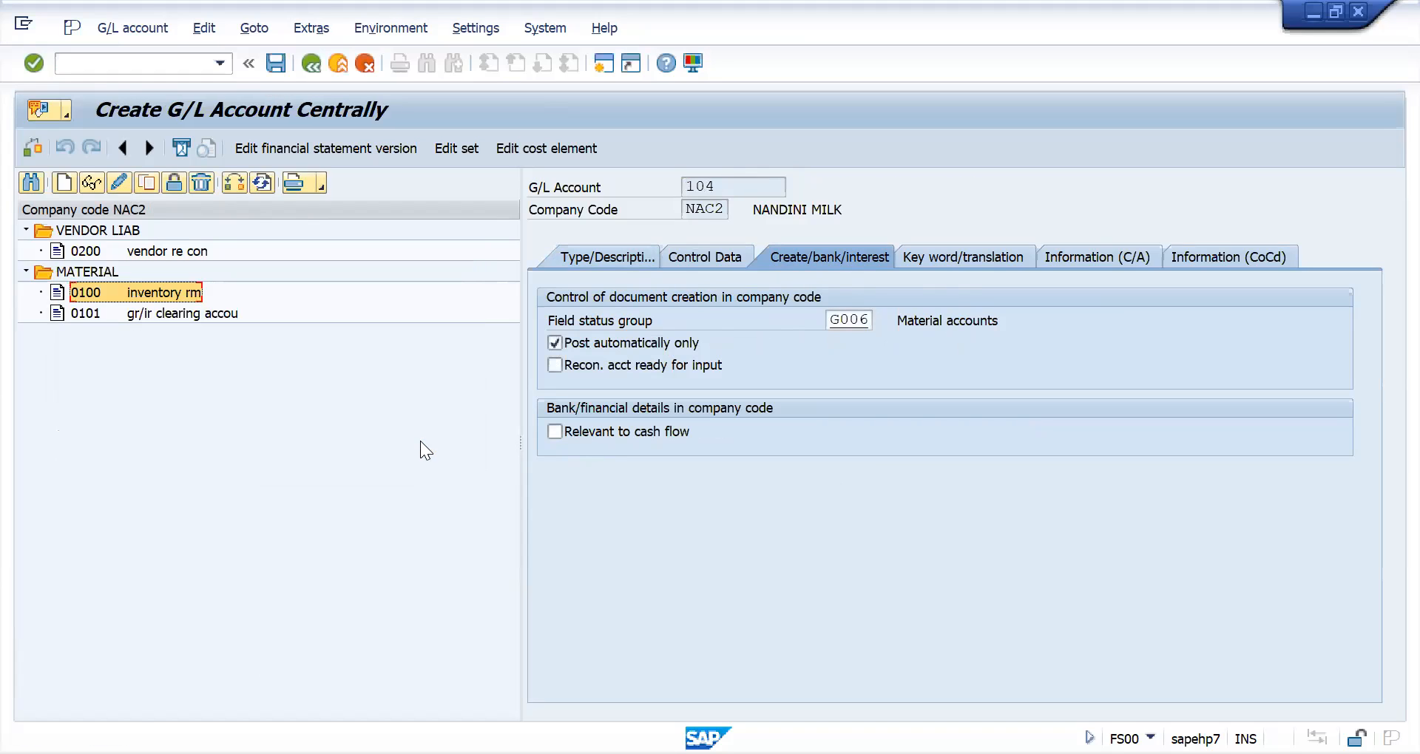
# - Set the new G/L account's short text to "inventory rm-nac2" and save the account
pyautogui.click(571, 259)
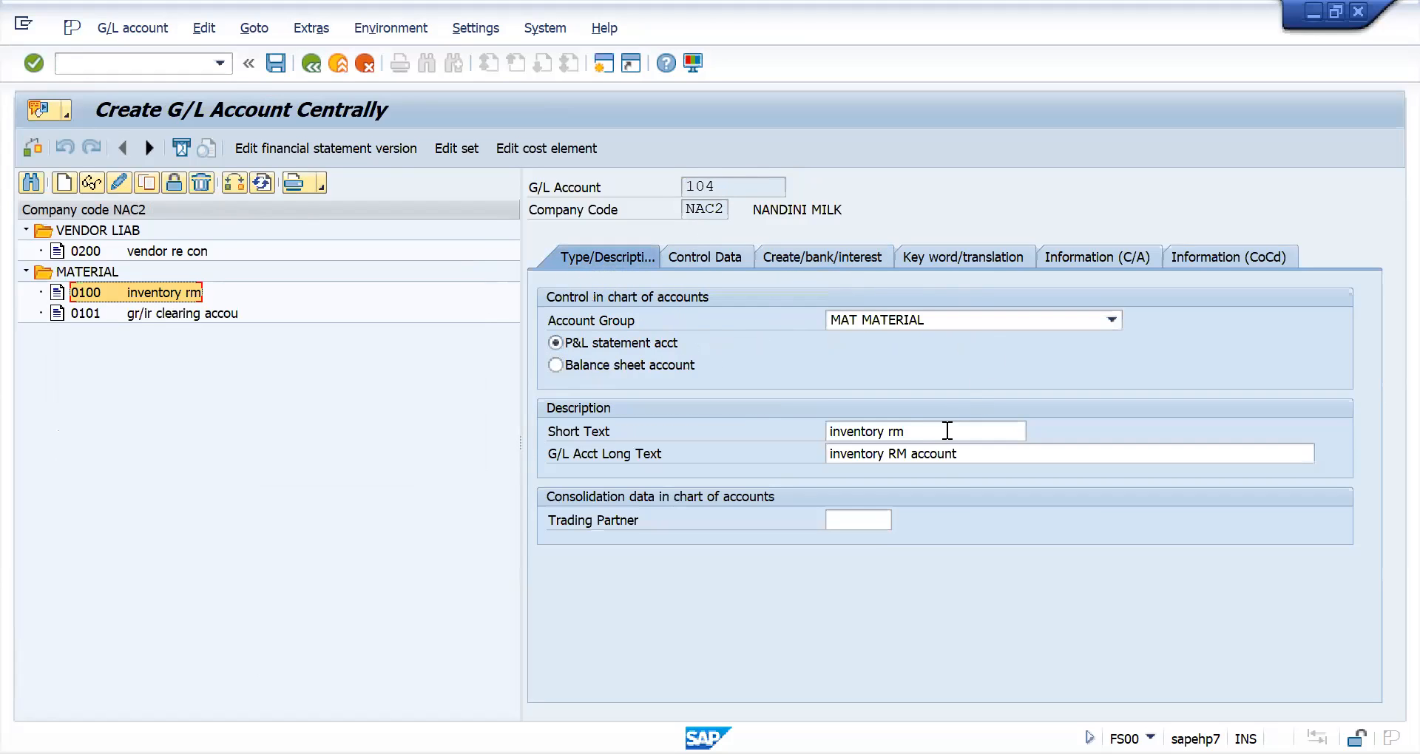
pyautogui.click(972, 451)
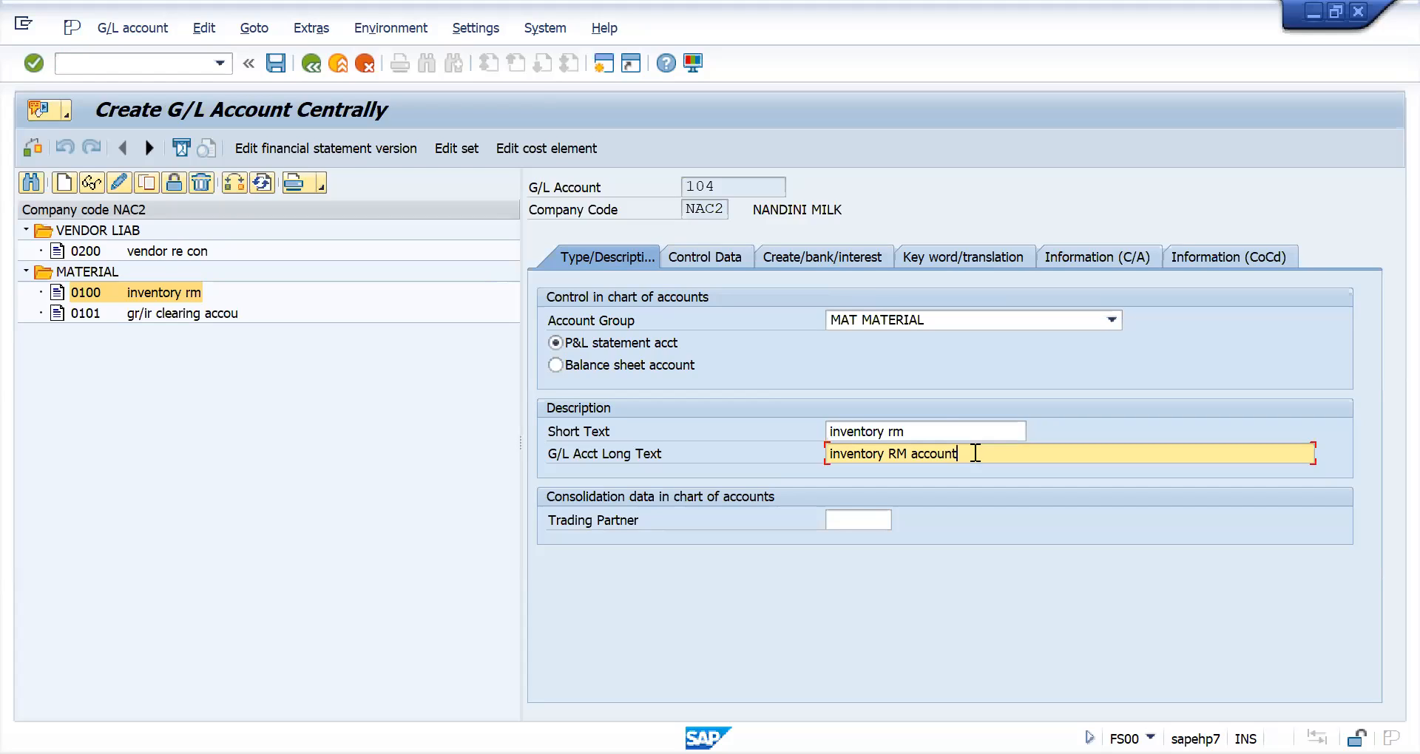
pyautogui.click(940, 425)
pyautogui.write('-nac2')
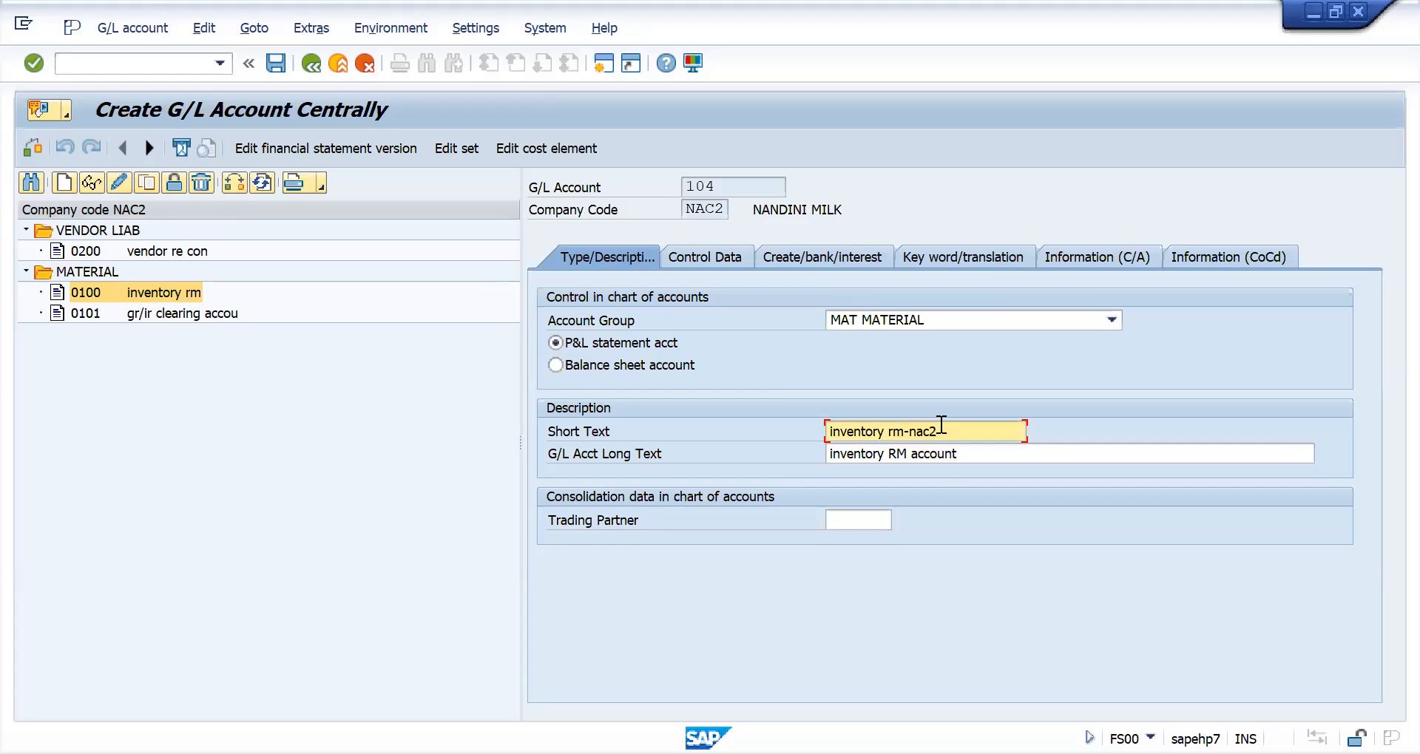
pyautogui.press('Return')
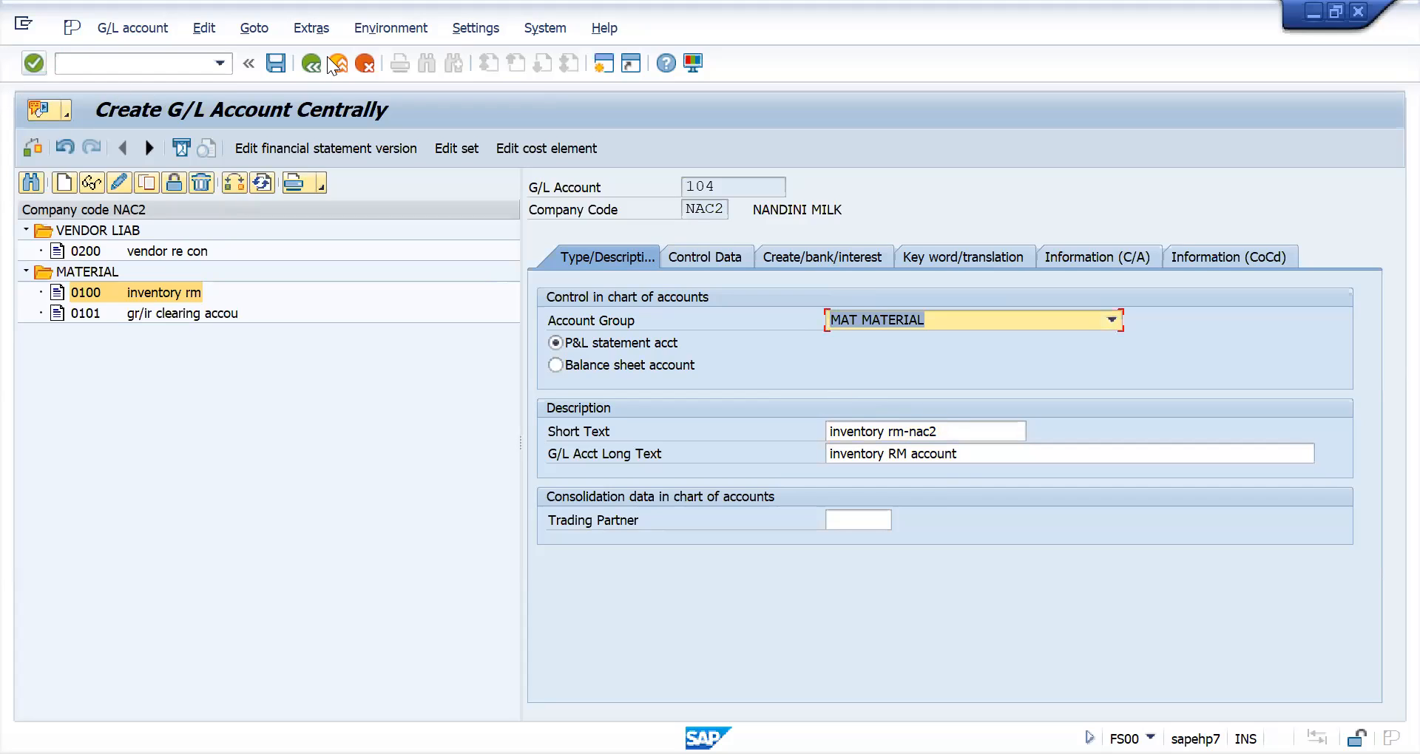
pyautogui.click(275, 66)
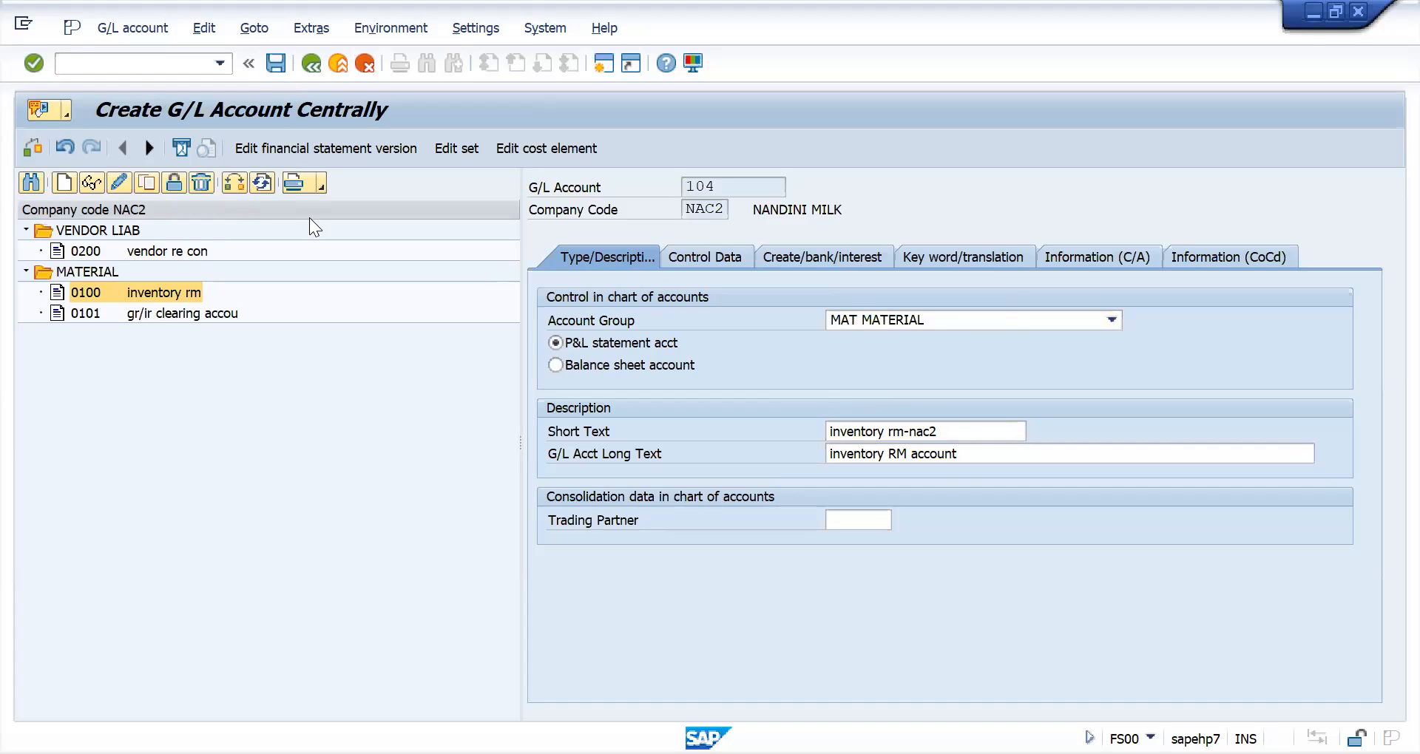
pyautogui.click(50, 419)
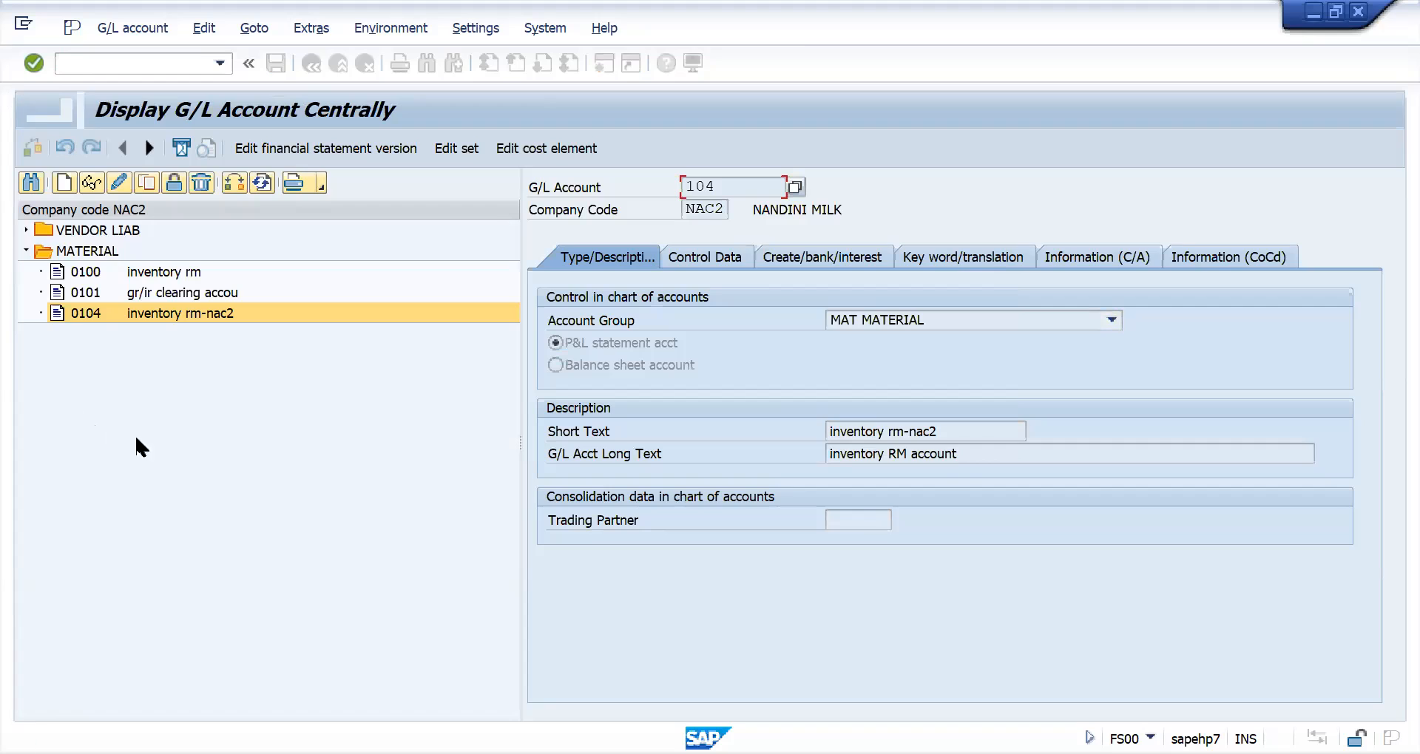
# - Examine the accounts in the MATERIAL group and expand the VENDOR LIAB group
pyautogui.click(95, 270)
pyautogui.click(92, 290)
pyautogui.click(89, 313)
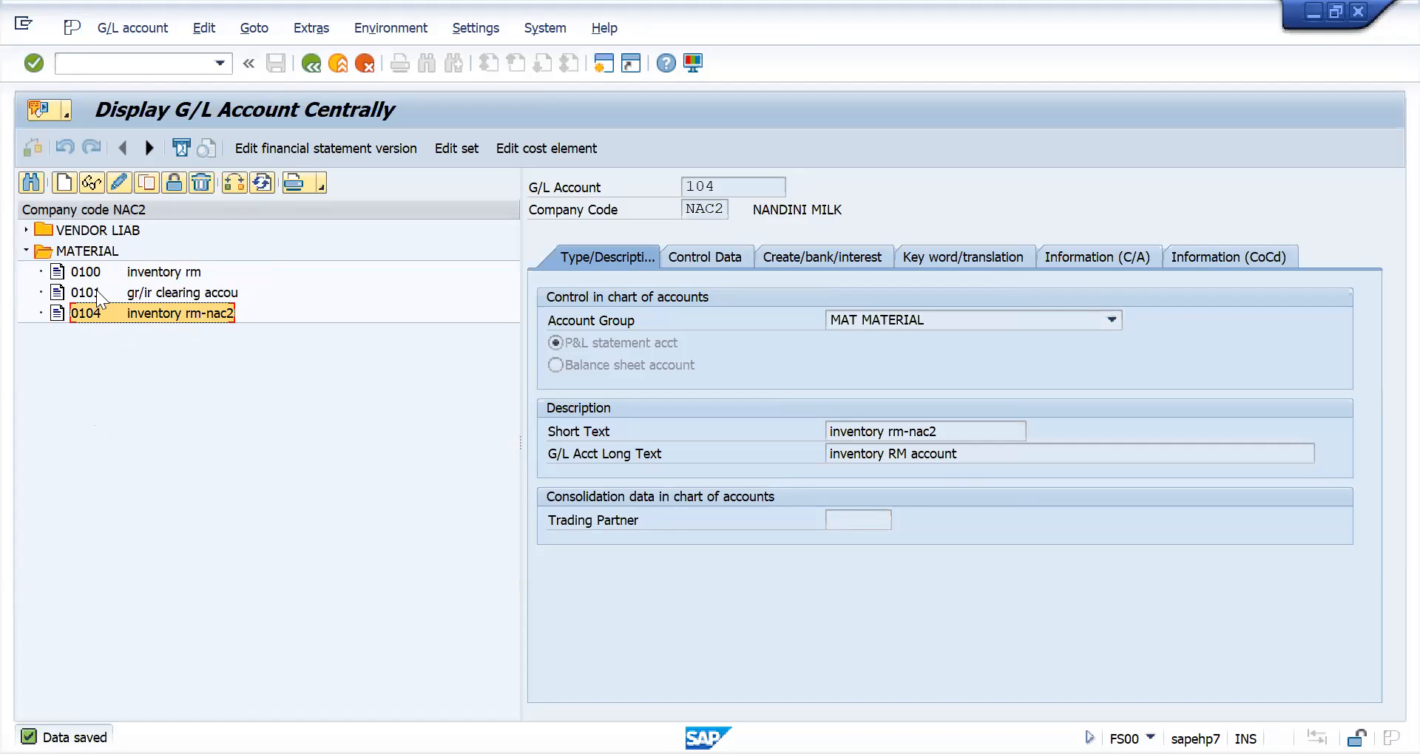
pyautogui.click(74, 230)
pyautogui.doubleClick(77, 229)
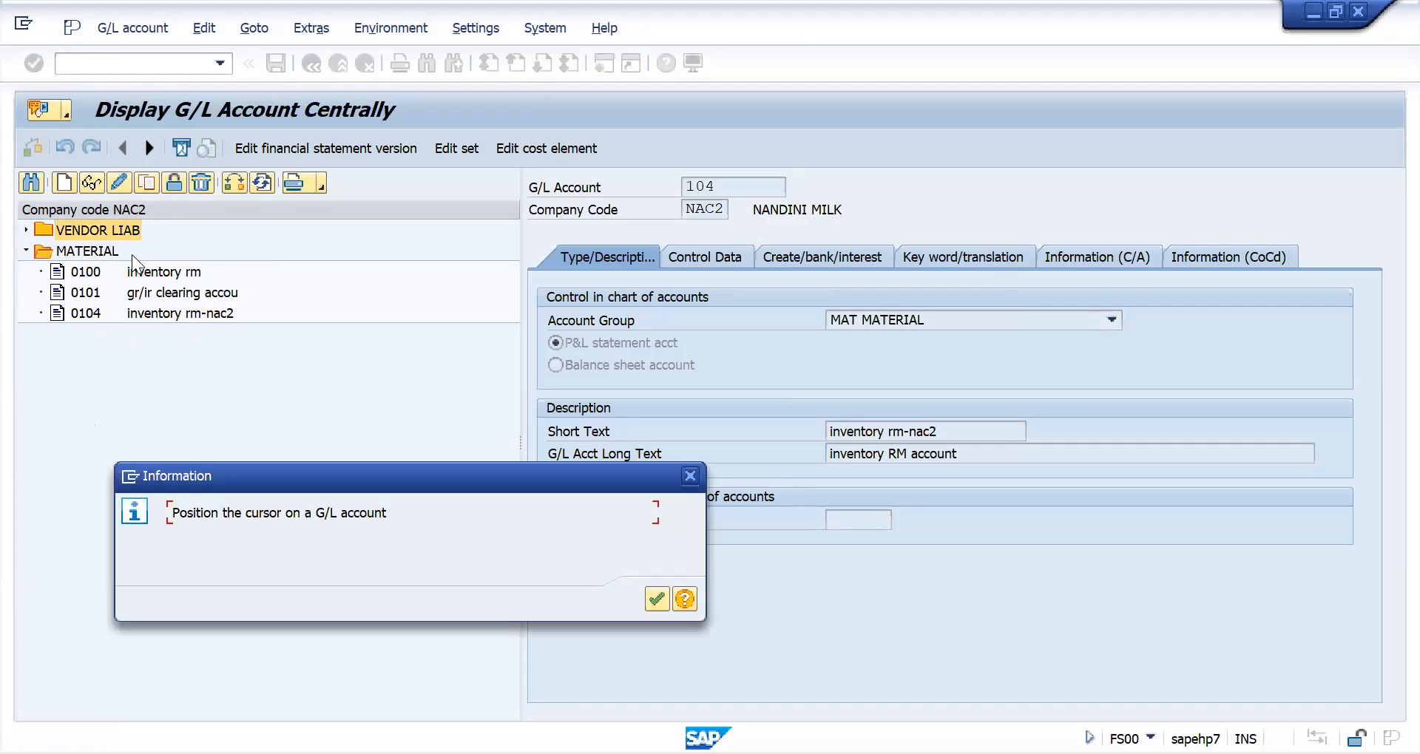
pyautogui.press('Return')
pyautogui.click(25, 229)
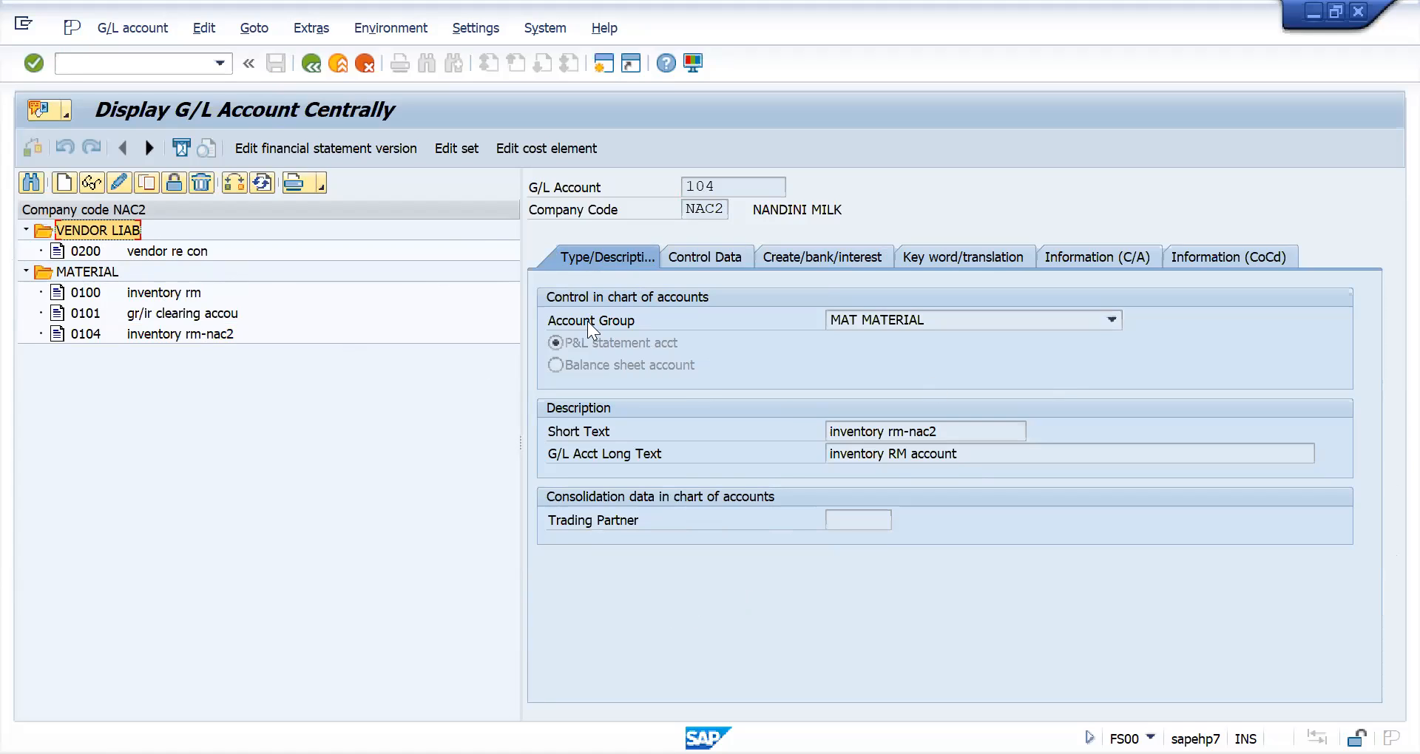
# - Switch to material creation with transaction MM01
pyautogui.click(135, 68)
pyautogui.write('/nmm01')
pyautogui.press('Return')
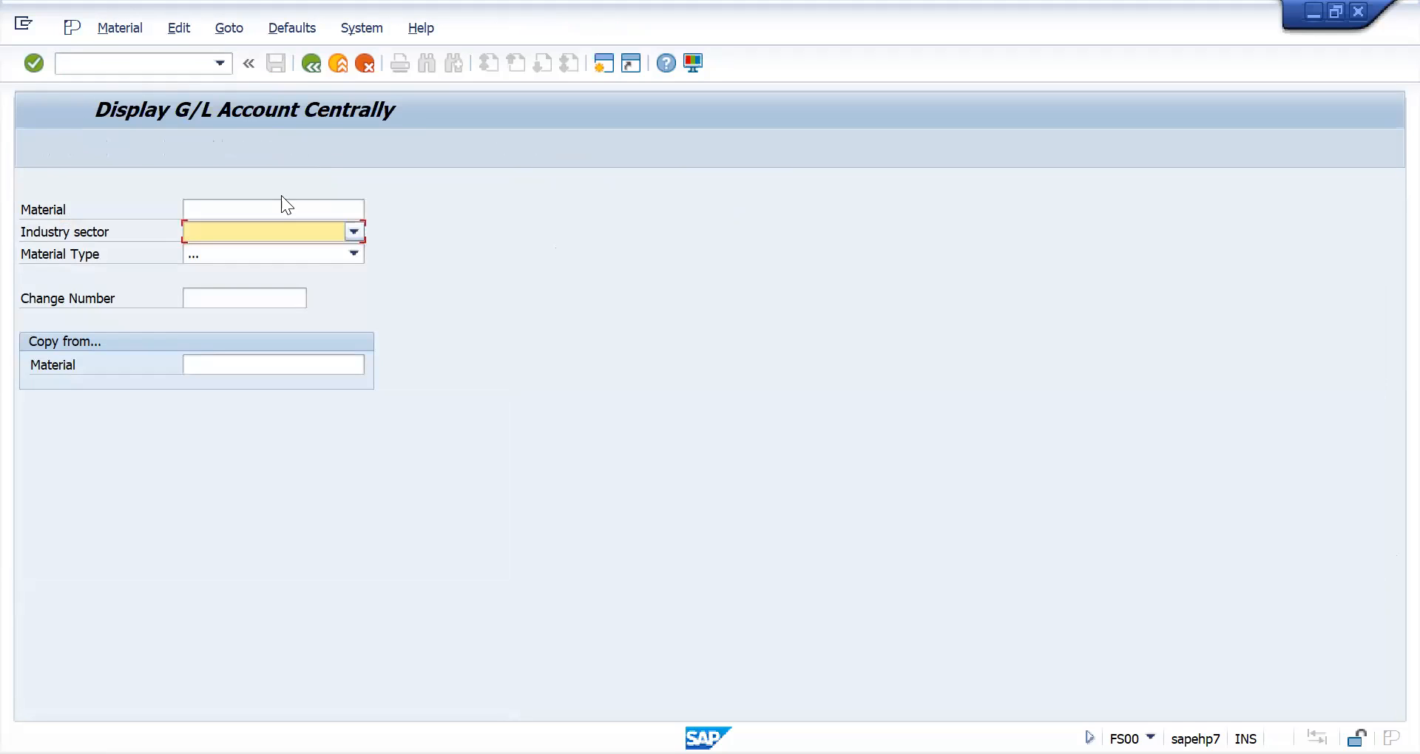
# - Enter NAC2_RM02 as the name of the new material
pyautogui.click(295, 209)
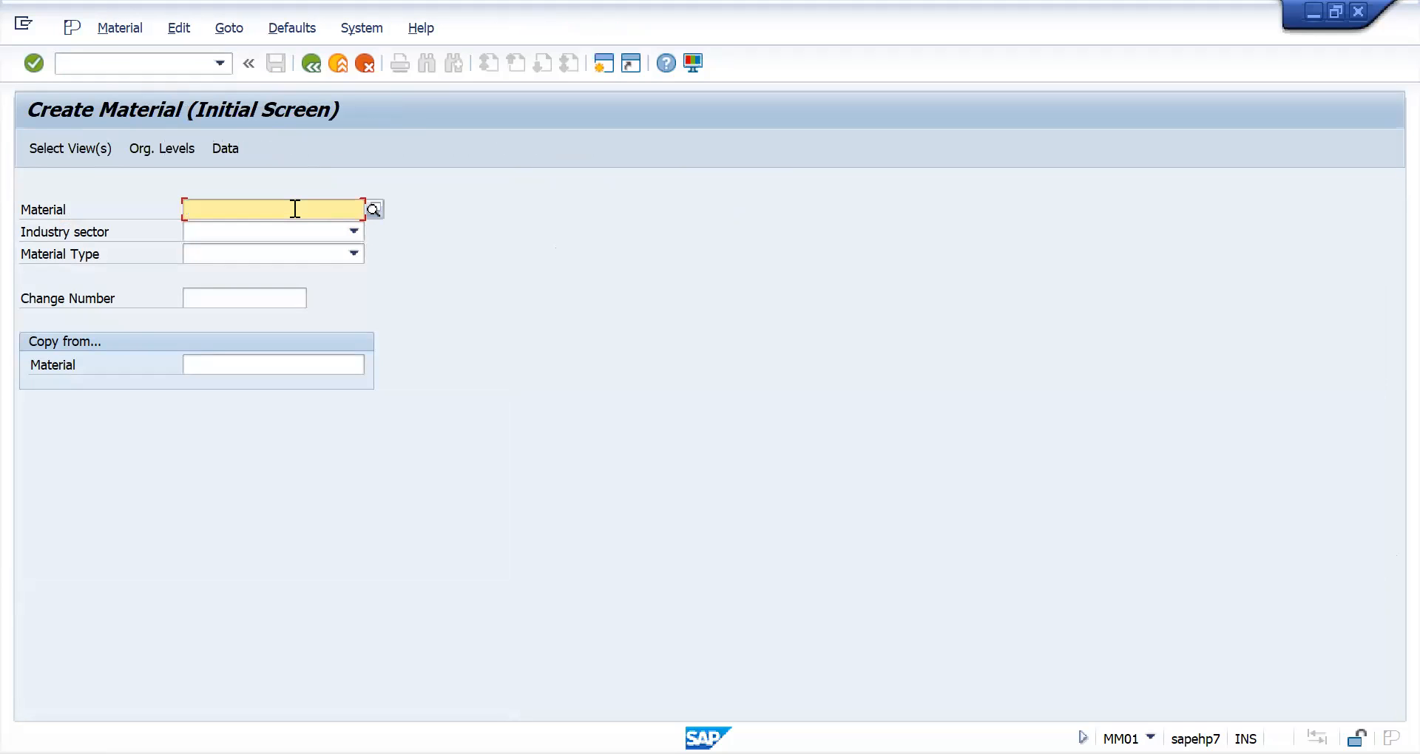
pyautogui.write('N')
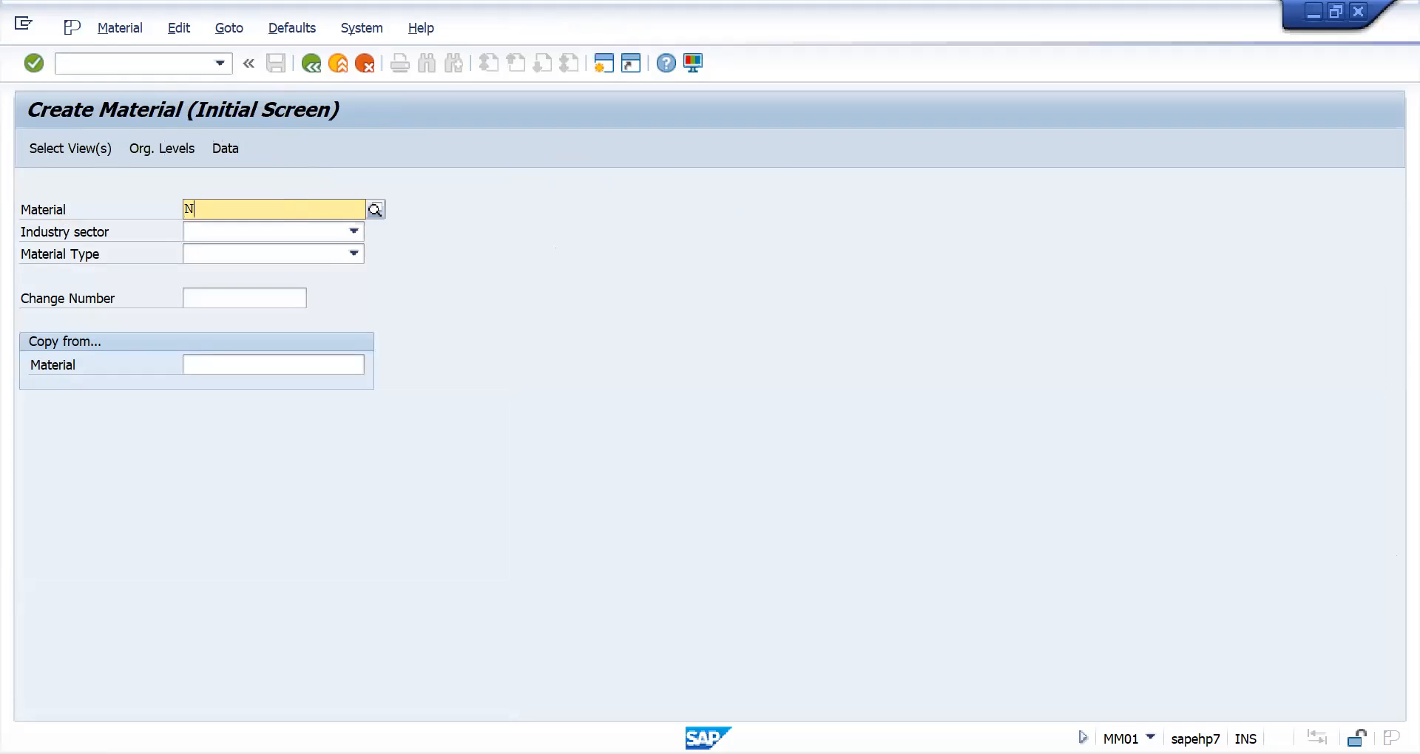
pyautogui.write('avi')
pyautogui.press('BackSpace')
pyautogui.press('BackSpace')
pyautogui.press('BackSpace')
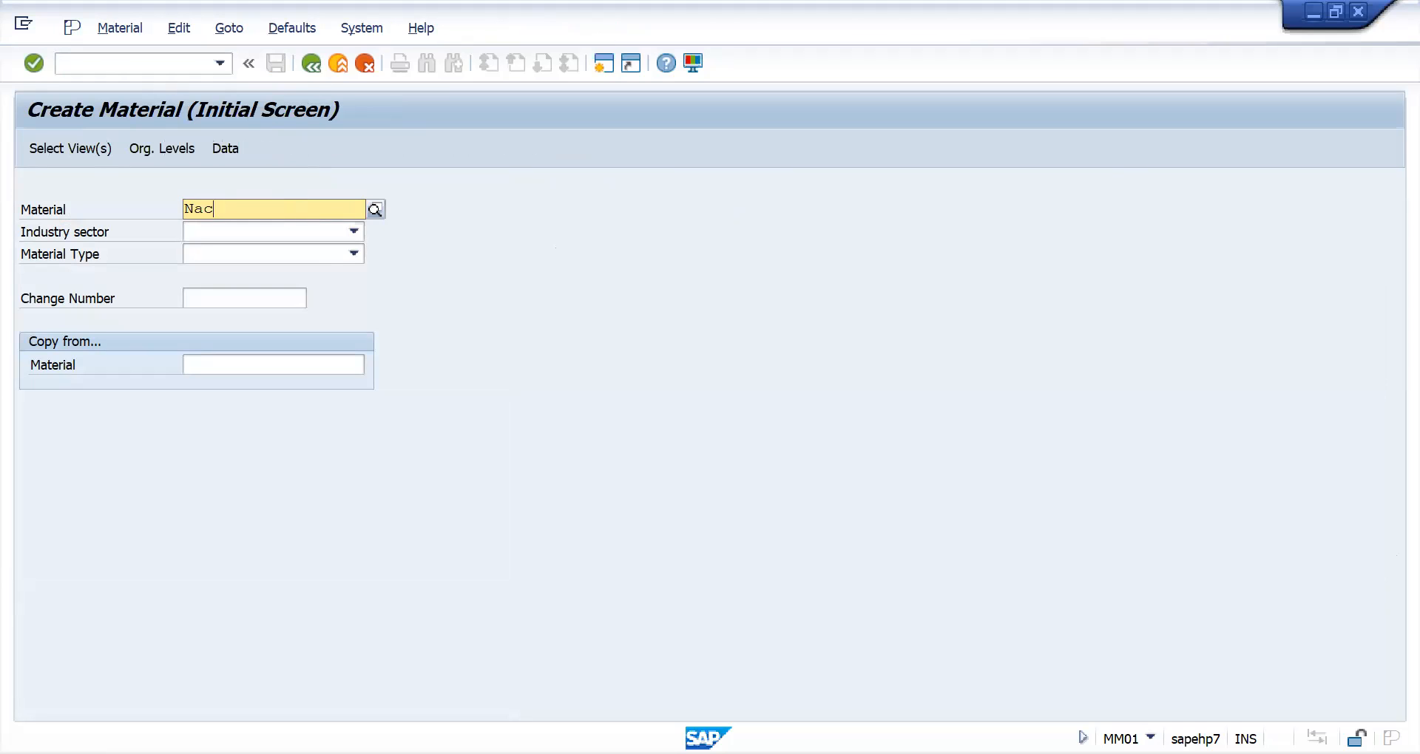
pyautogui.write('AC')
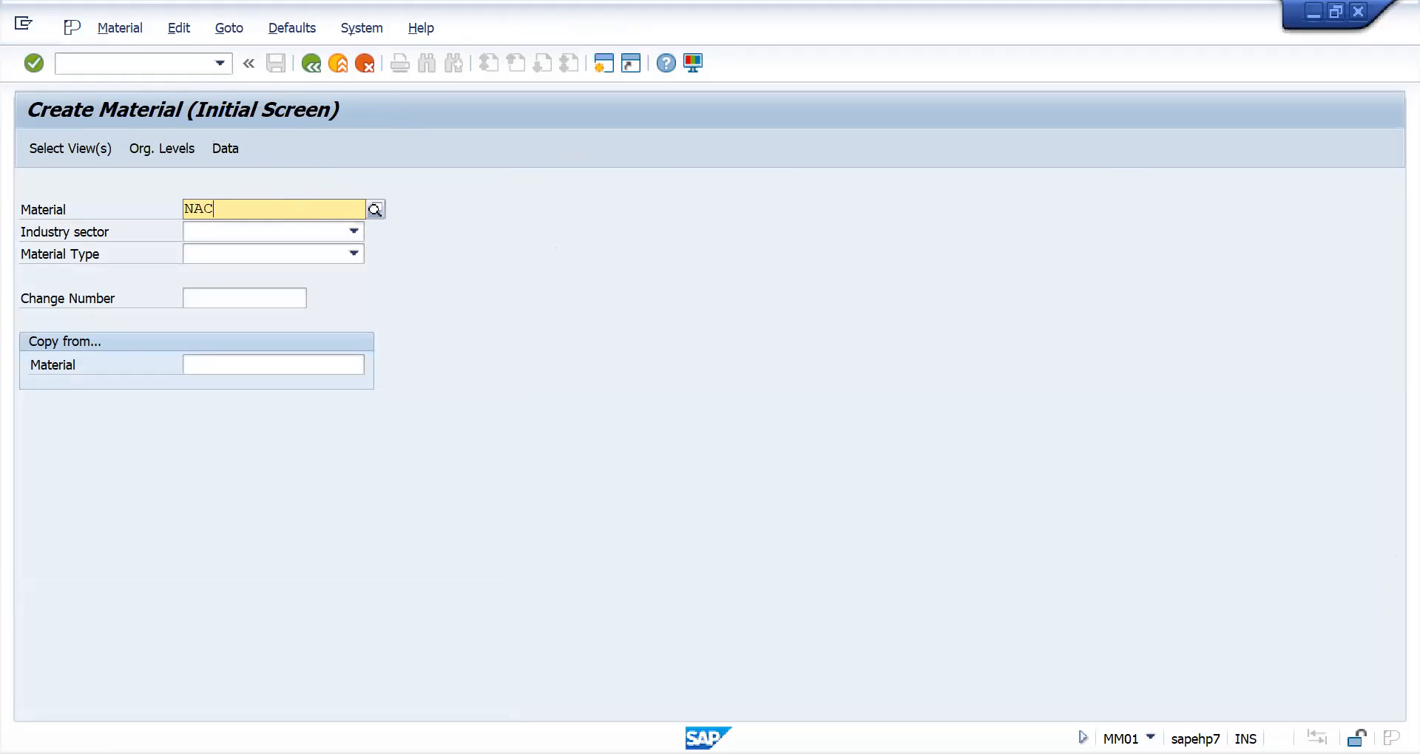
pyautogui.write('2_R')
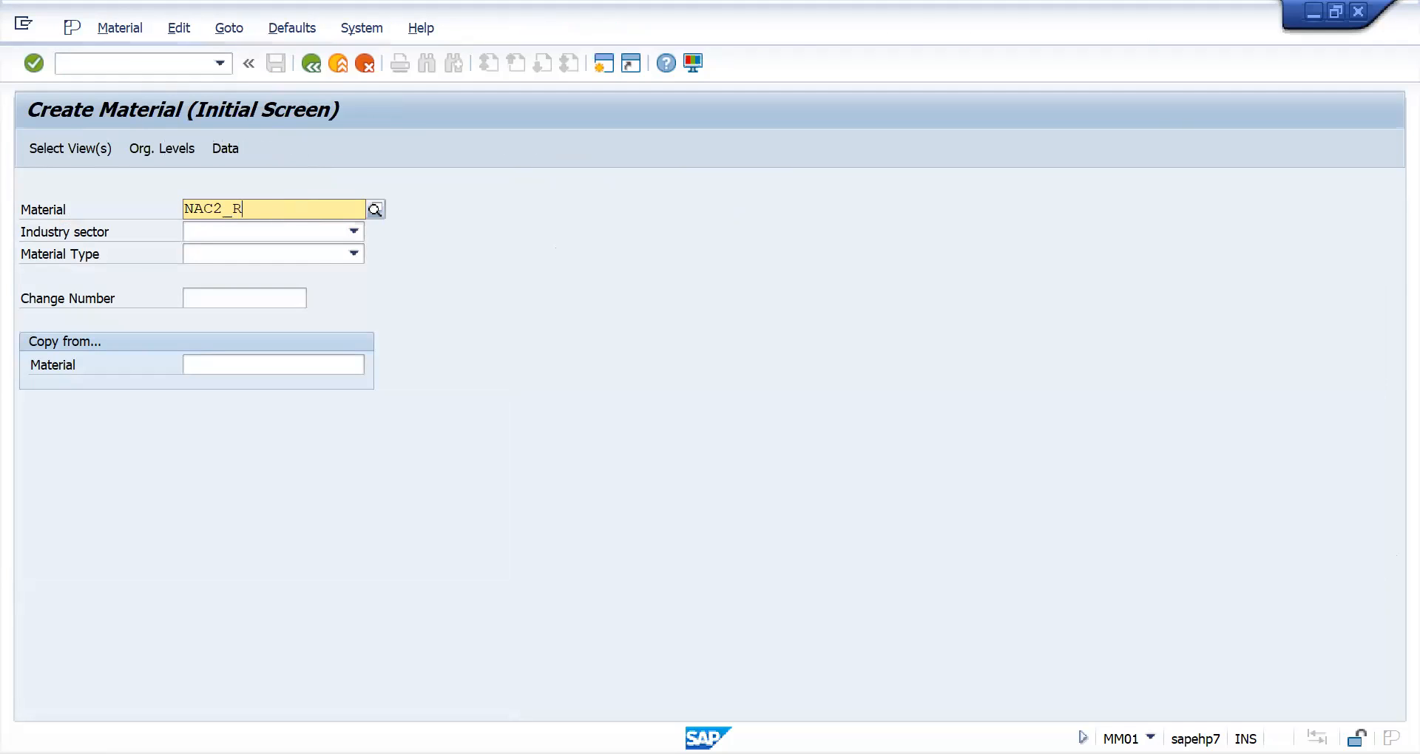
pyautogui.write('M02')
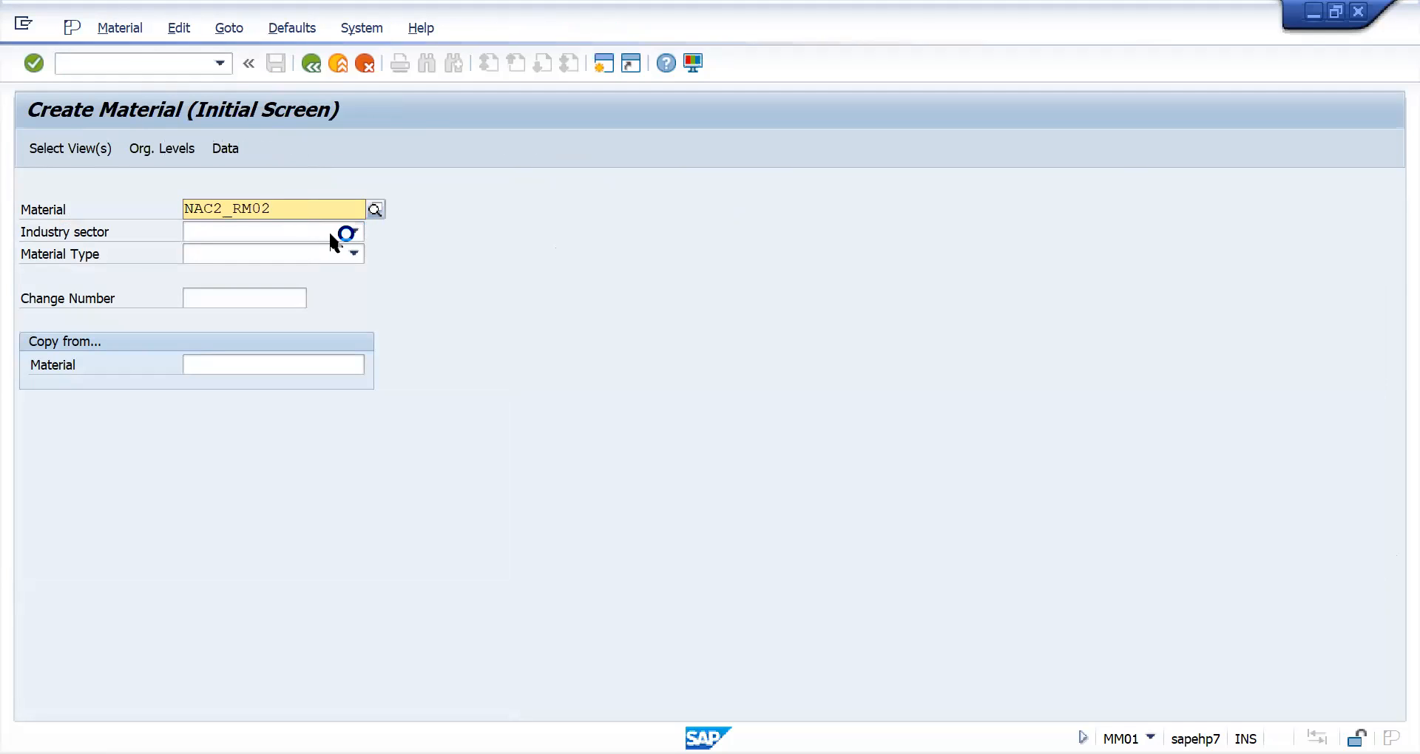
# - Set the industry sector to F FOOD INDUSTRY and the material type to NROH Raw Material-NAC2, and proceed to view selection
pyautogui.click(351, 231)
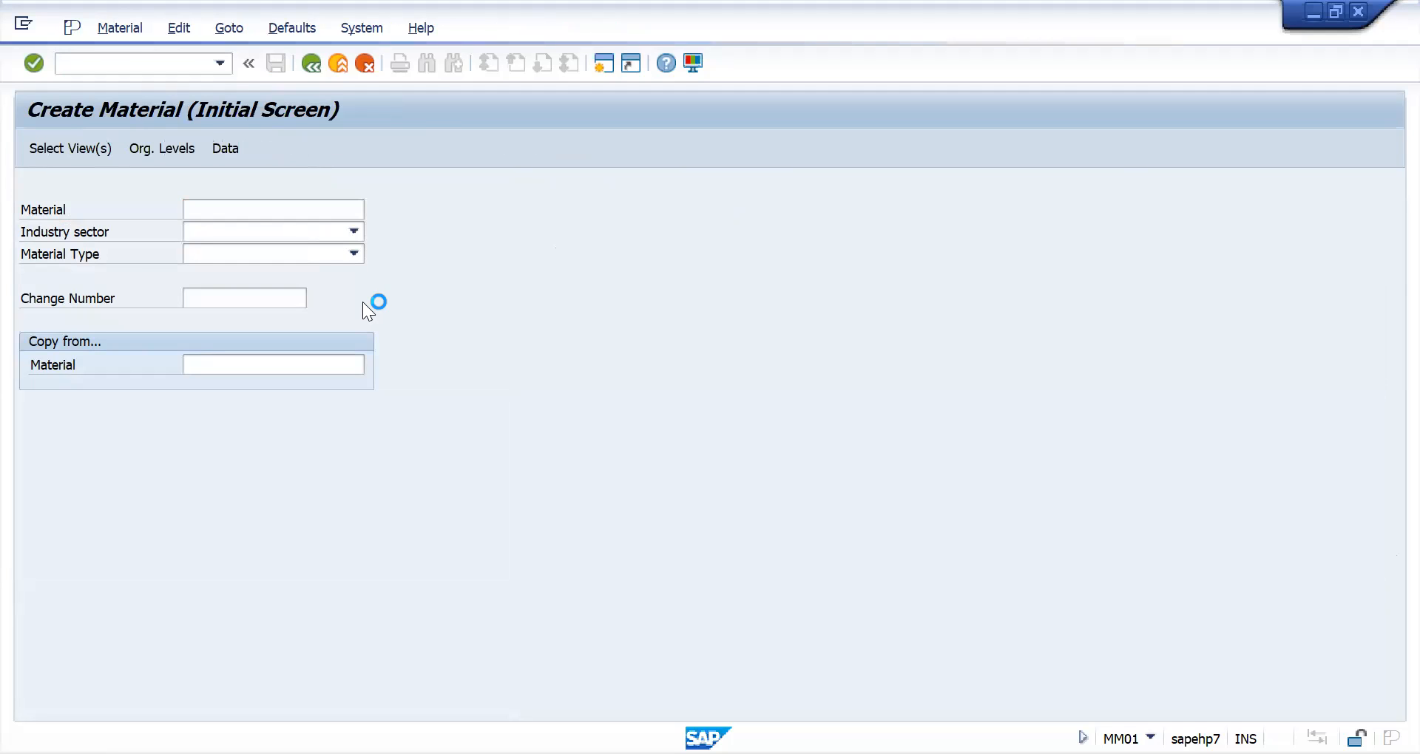
pyautogui.click(353, 232)
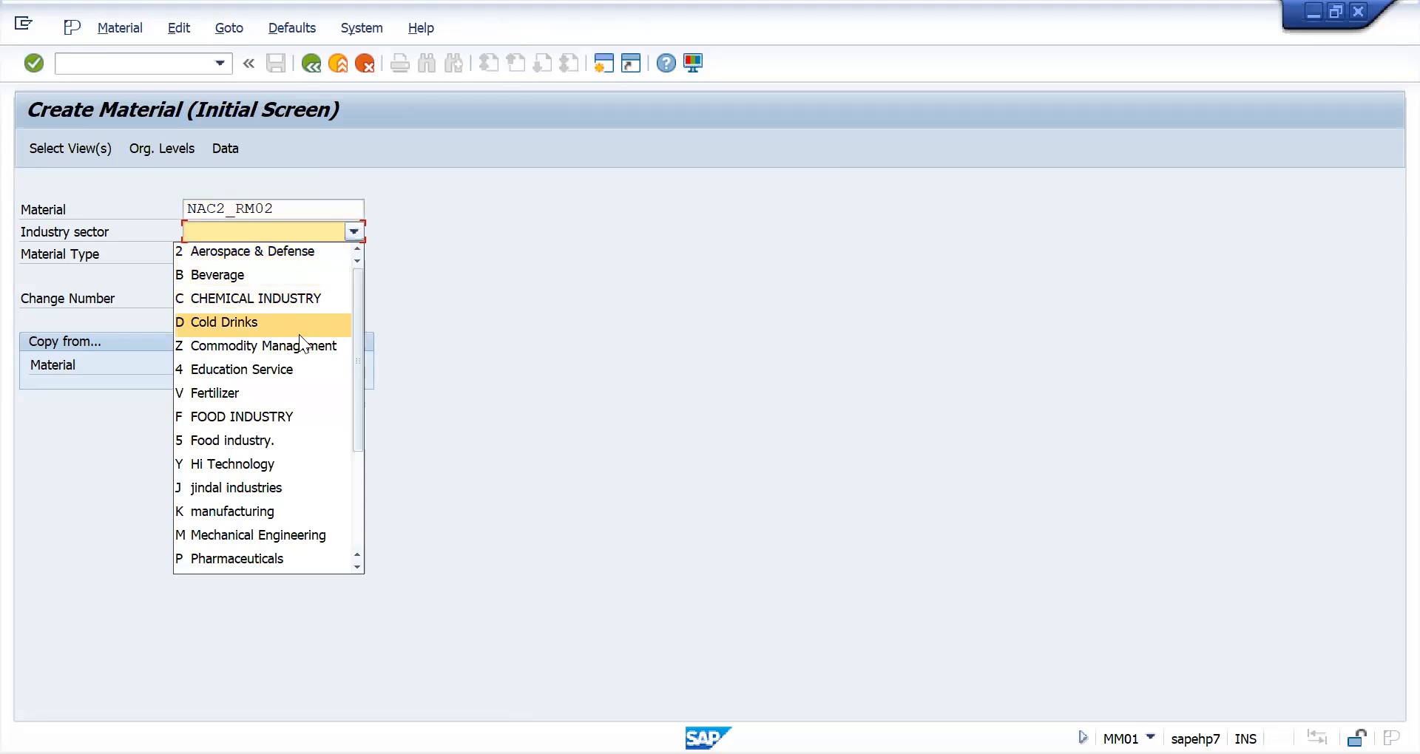
pyautogui.click(279, 418)
pyautogui.click(354, 255)
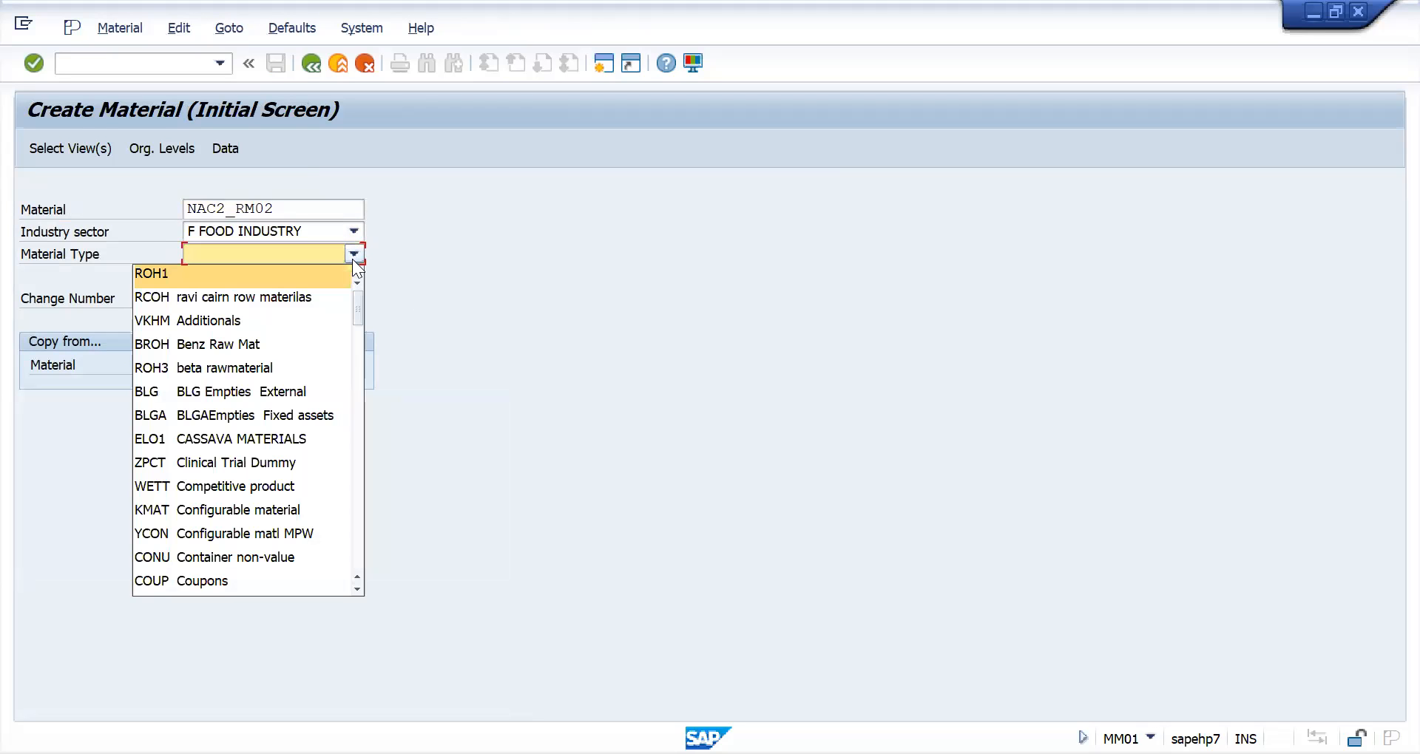
pyautogui.write('nr')
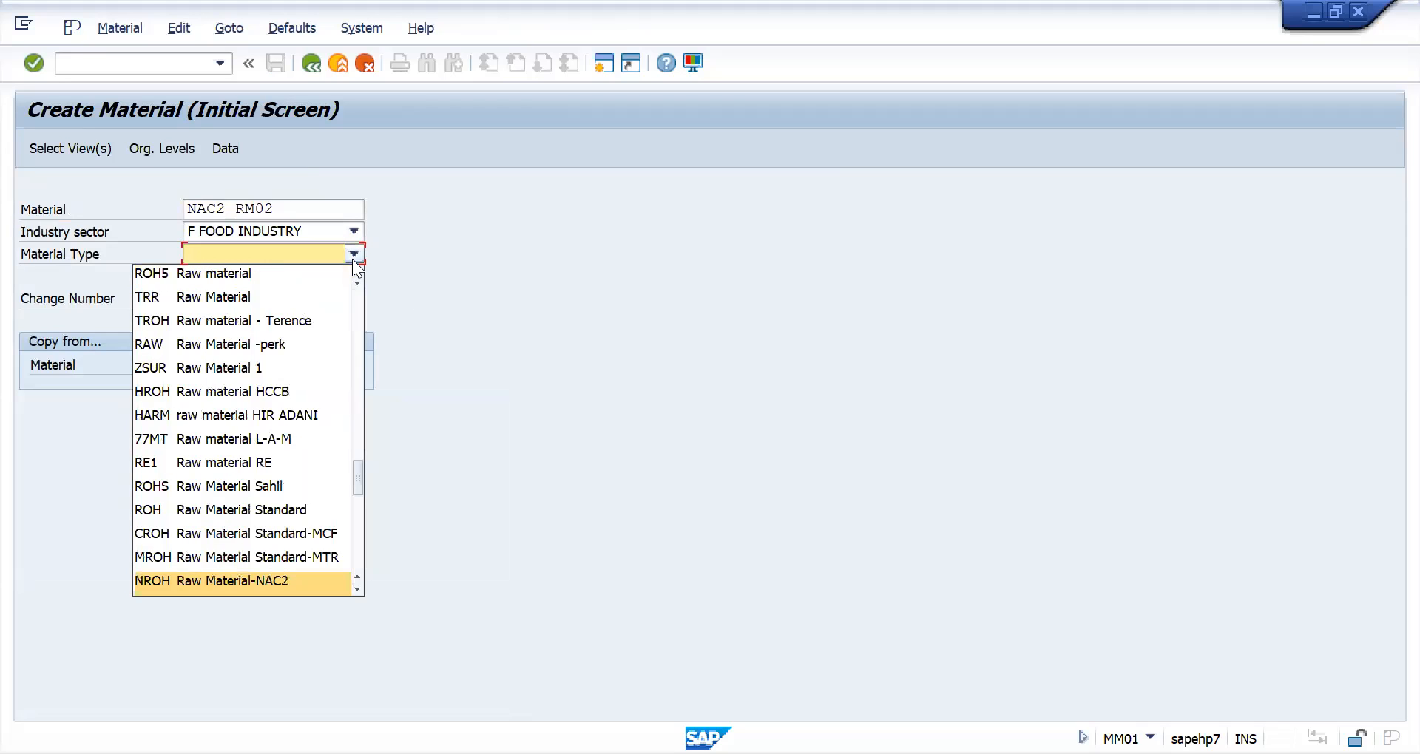
pyautogui.click(209, 586)
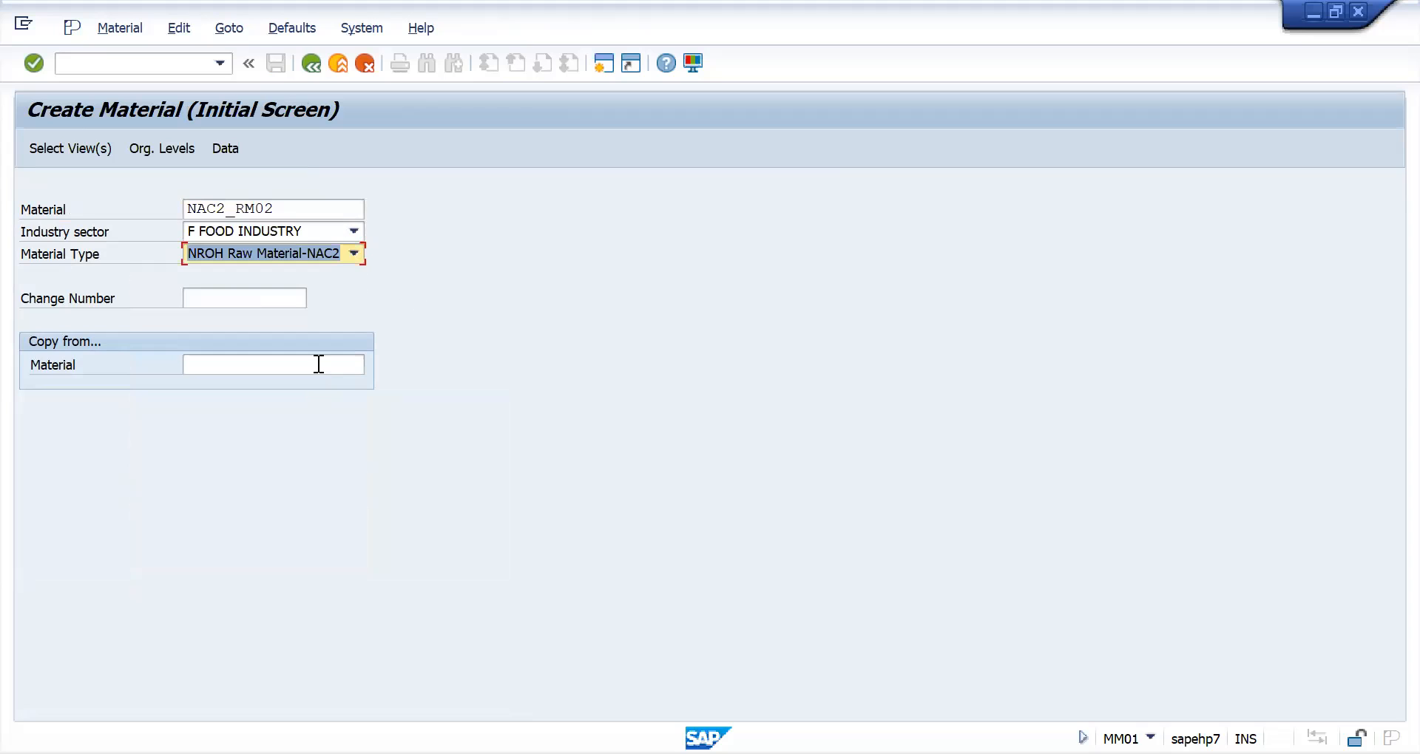
pyautogui.press('Return')
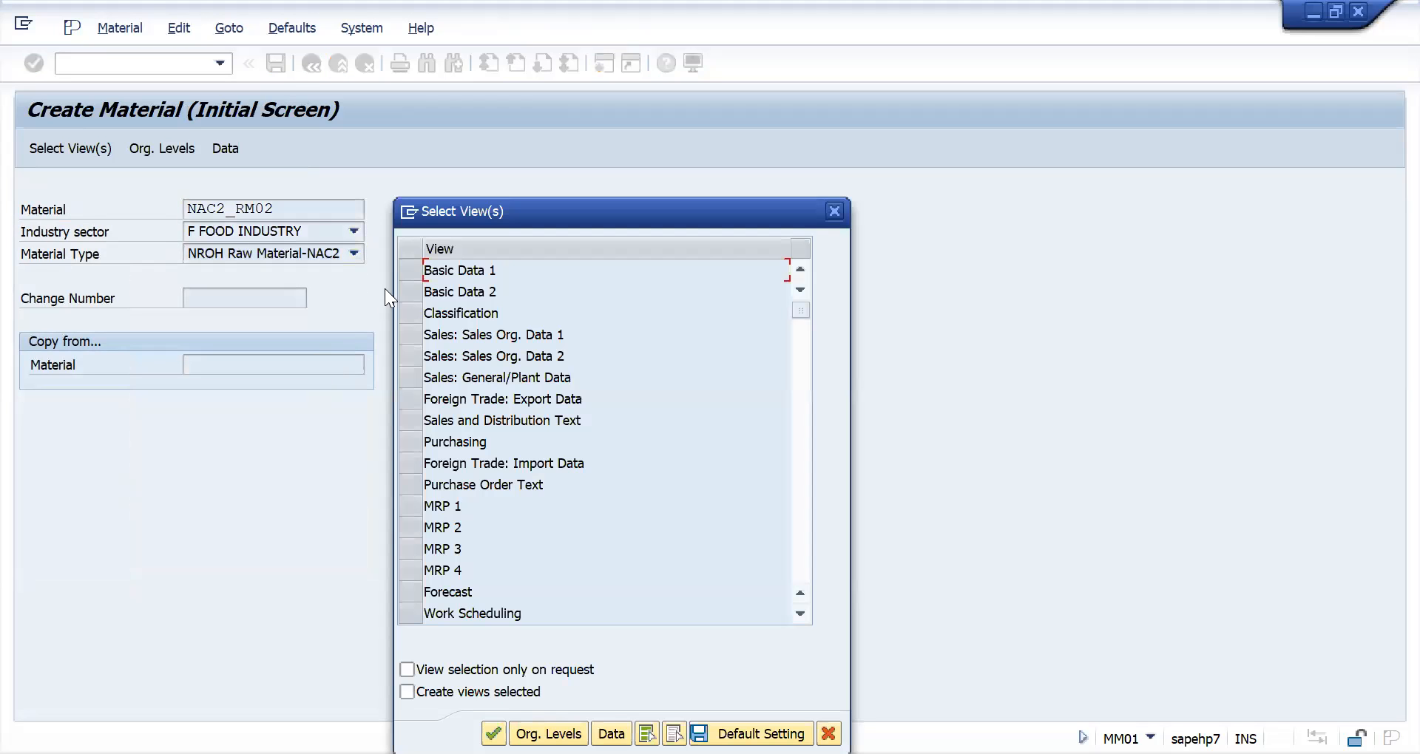
# - Select the Basic Data 1, Purchasing, MRP 1, MRP 2 and Accounting 1 views for the material and confirm the selection
pyautogui.click(406, 268)
pyautogui.click(408, 442)
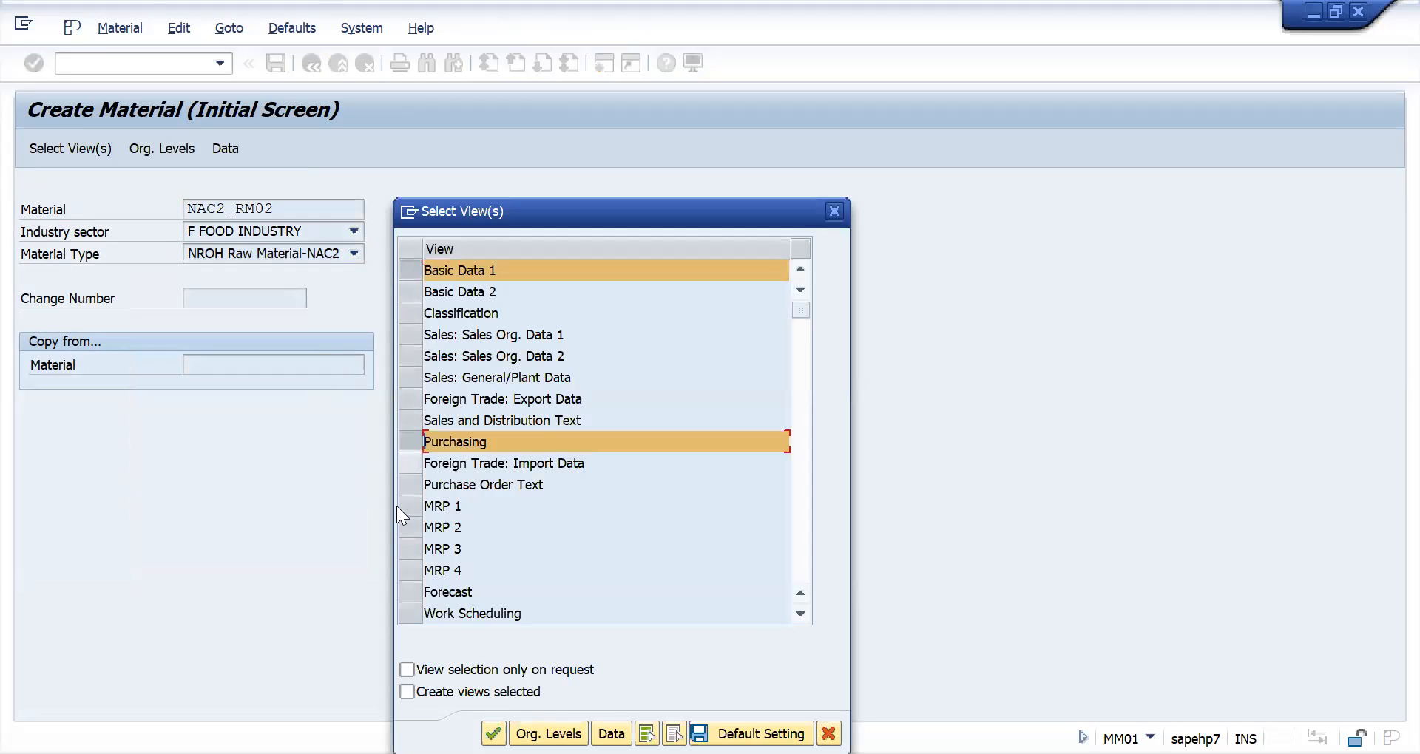
pyautogui.click(408, 505)
pyautogui.click(408, 527)
pyautogui.scroll(-2, 422, 584)
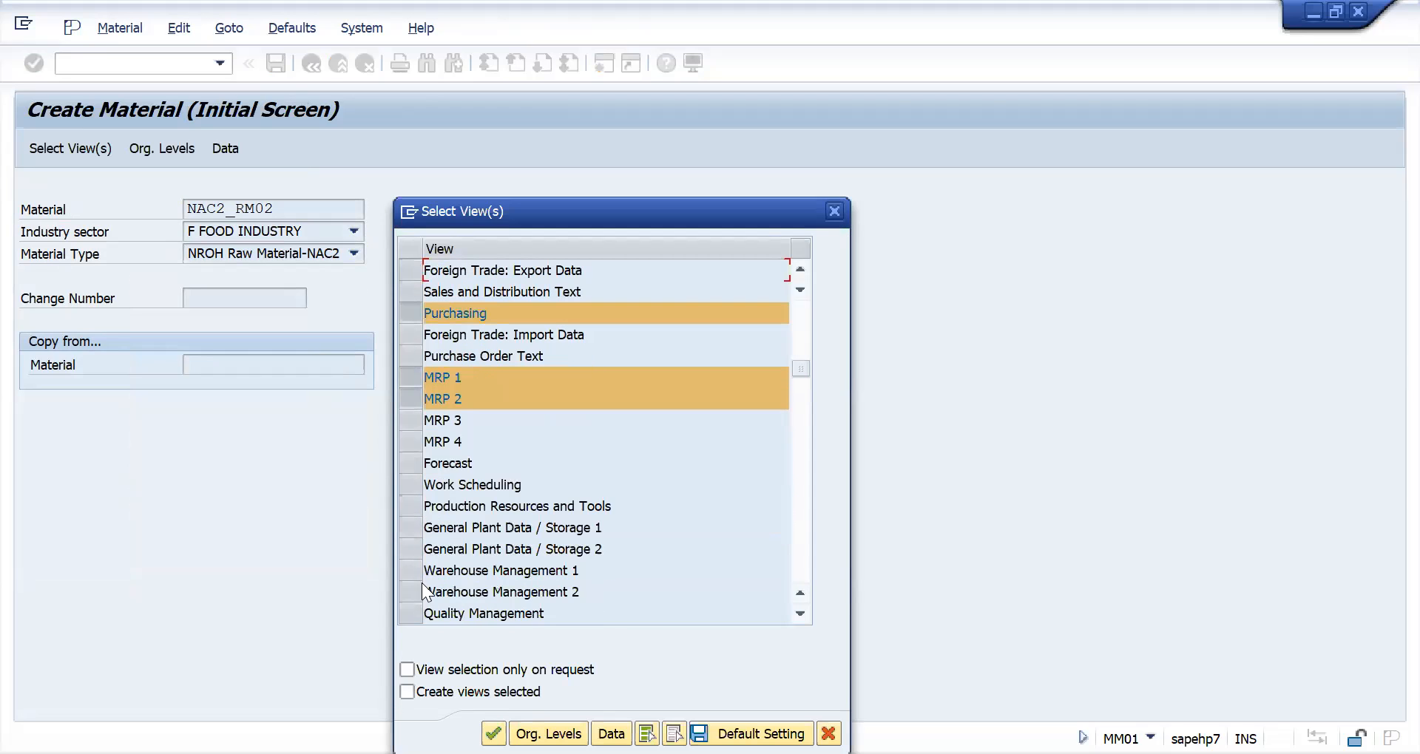
pyautogui.scroll(-1, 414, 599)
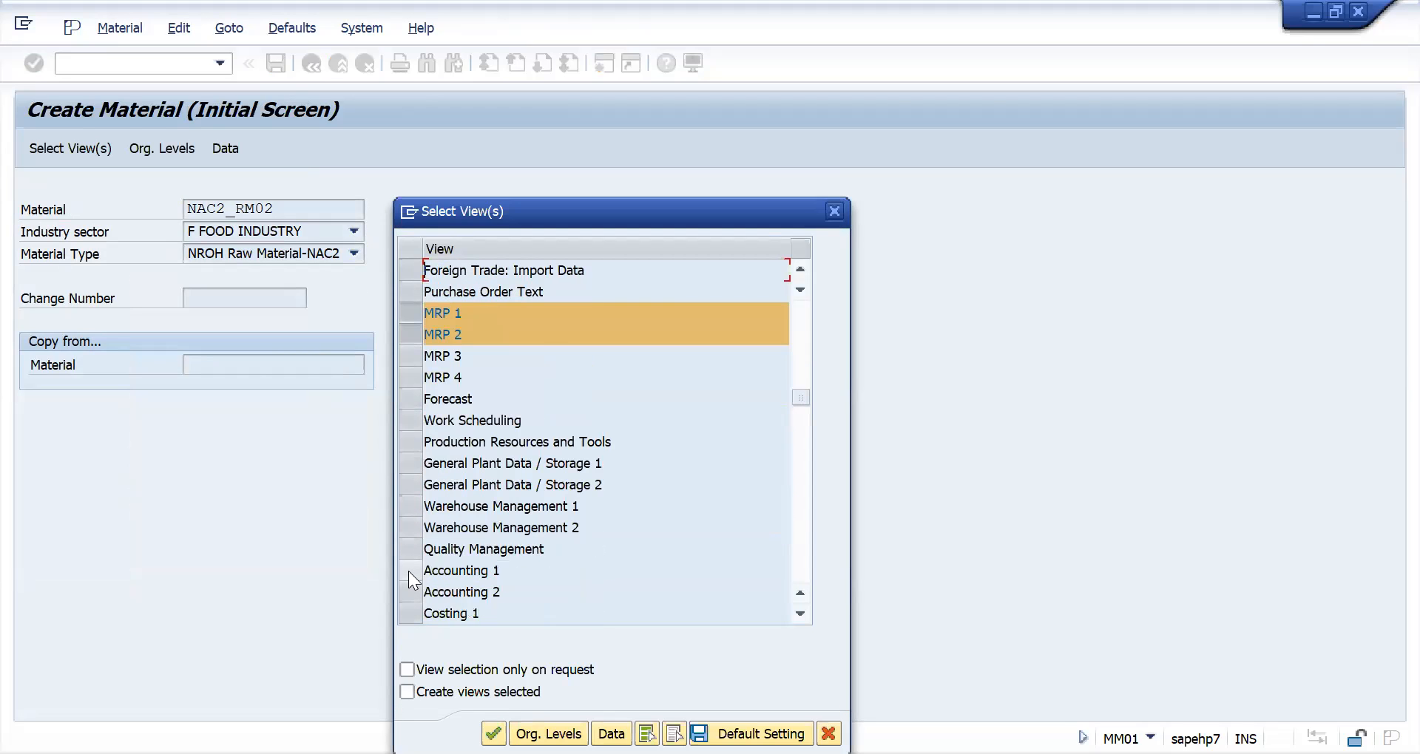
pyautogui.click(408, 571)
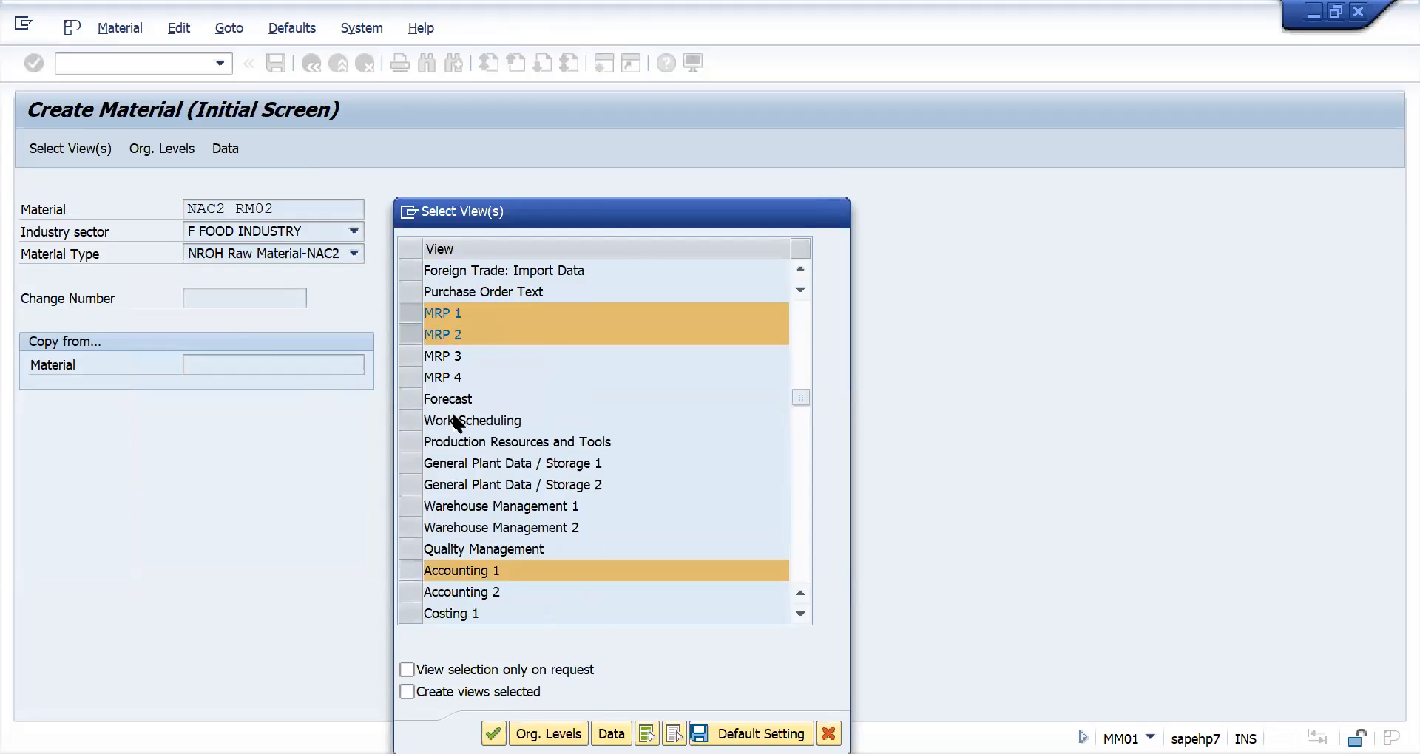
pyautogui.press('Return')
# - Set the plant to NAC2 without a storage location and confirm the organizational levels
pyautogui.write('NAC2')
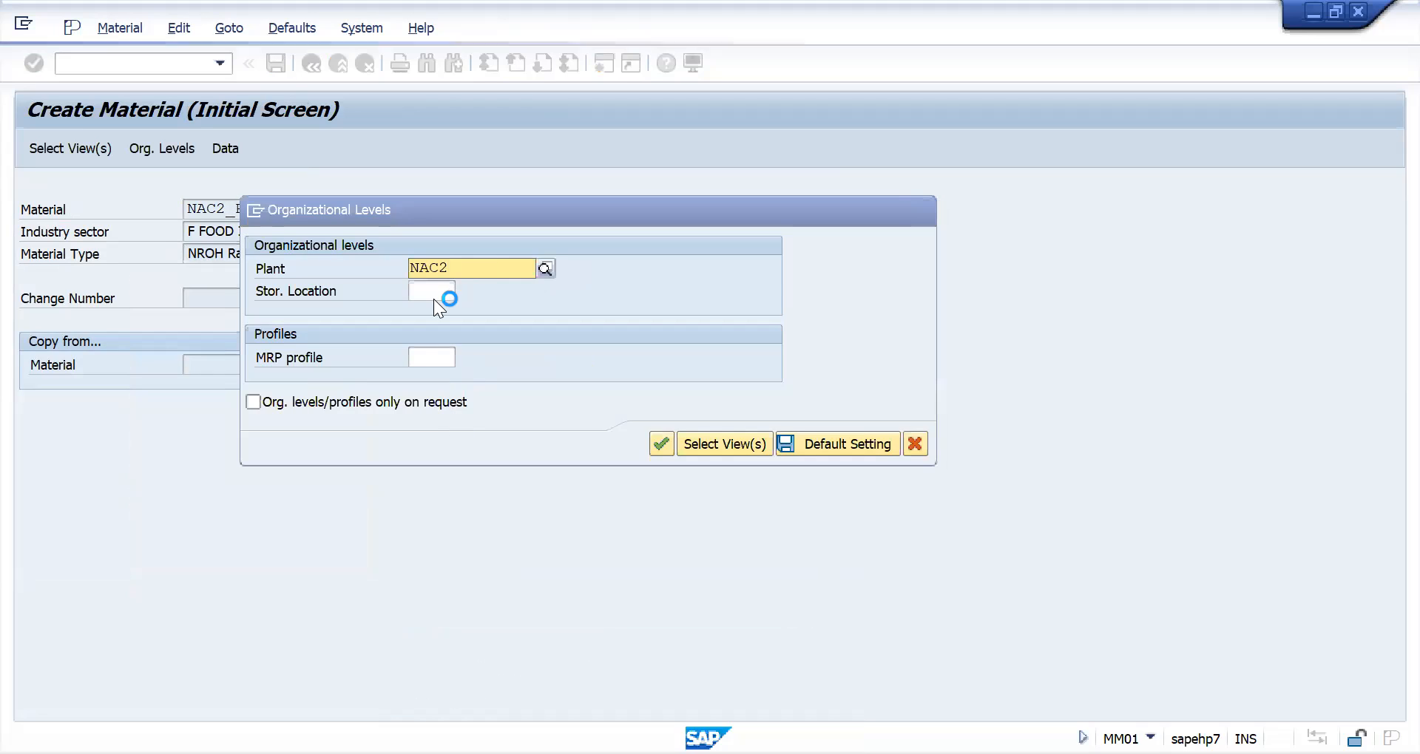
pyautogui.click(432, 308)
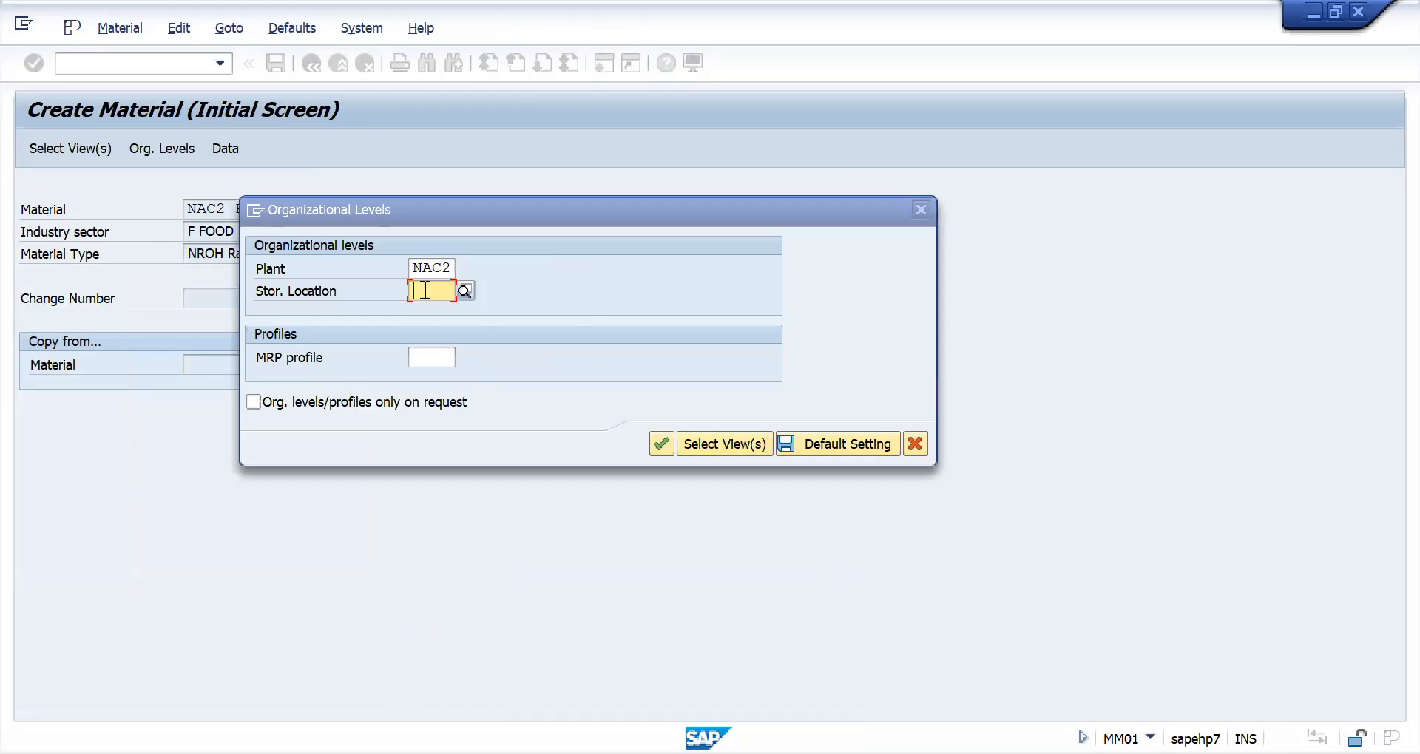
pyautogui.press('Return')
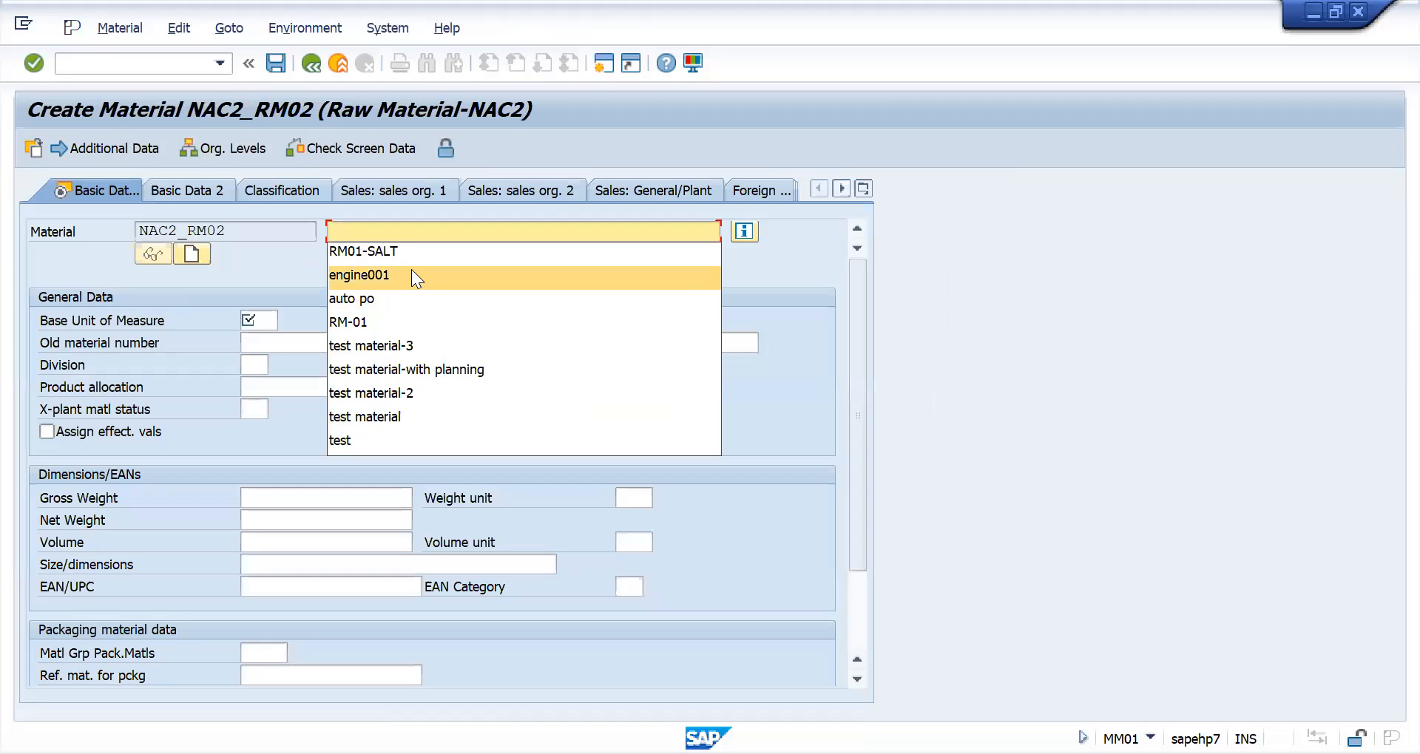
# - Enter the description RM02-SALT, base unit of measure KG and material group 00108 in the basic data and confirm
pyautogui.click(428, 253)
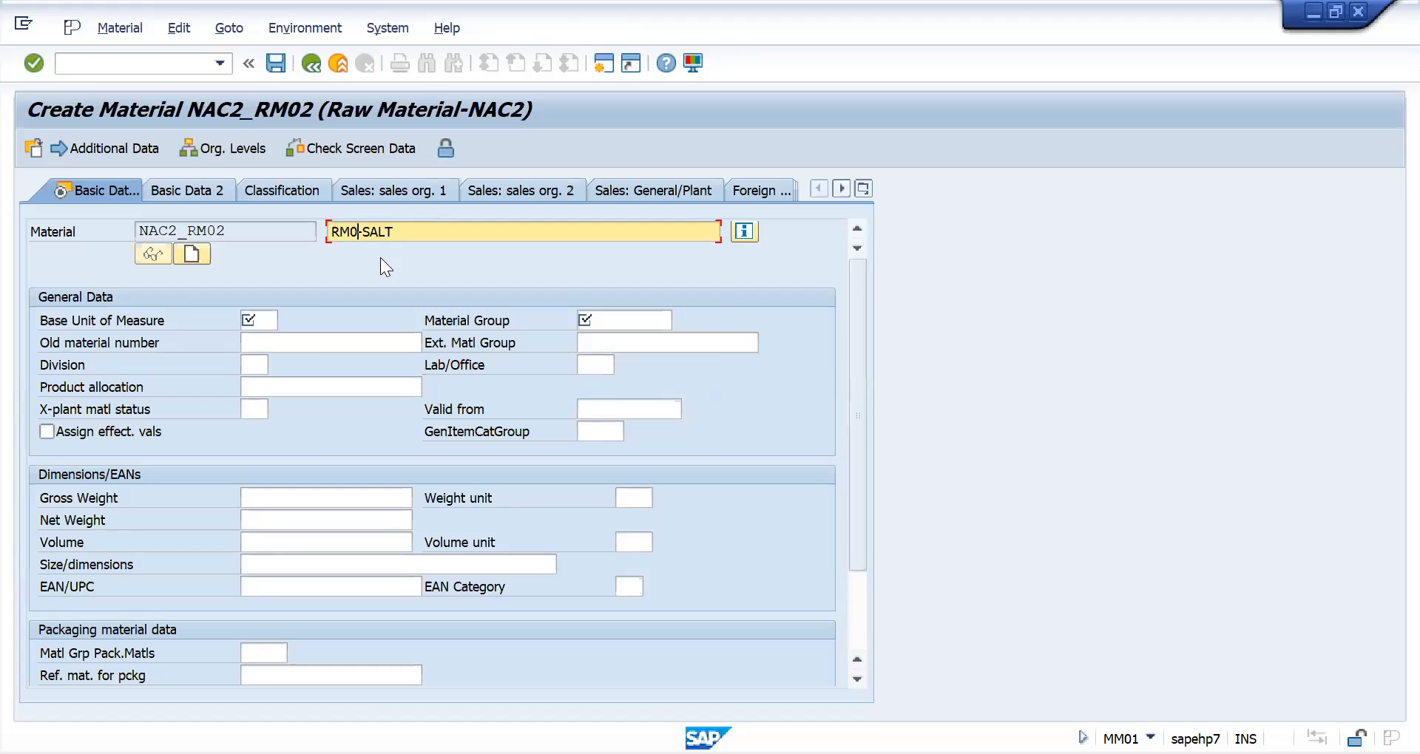
pyautogui.click(422, 232)
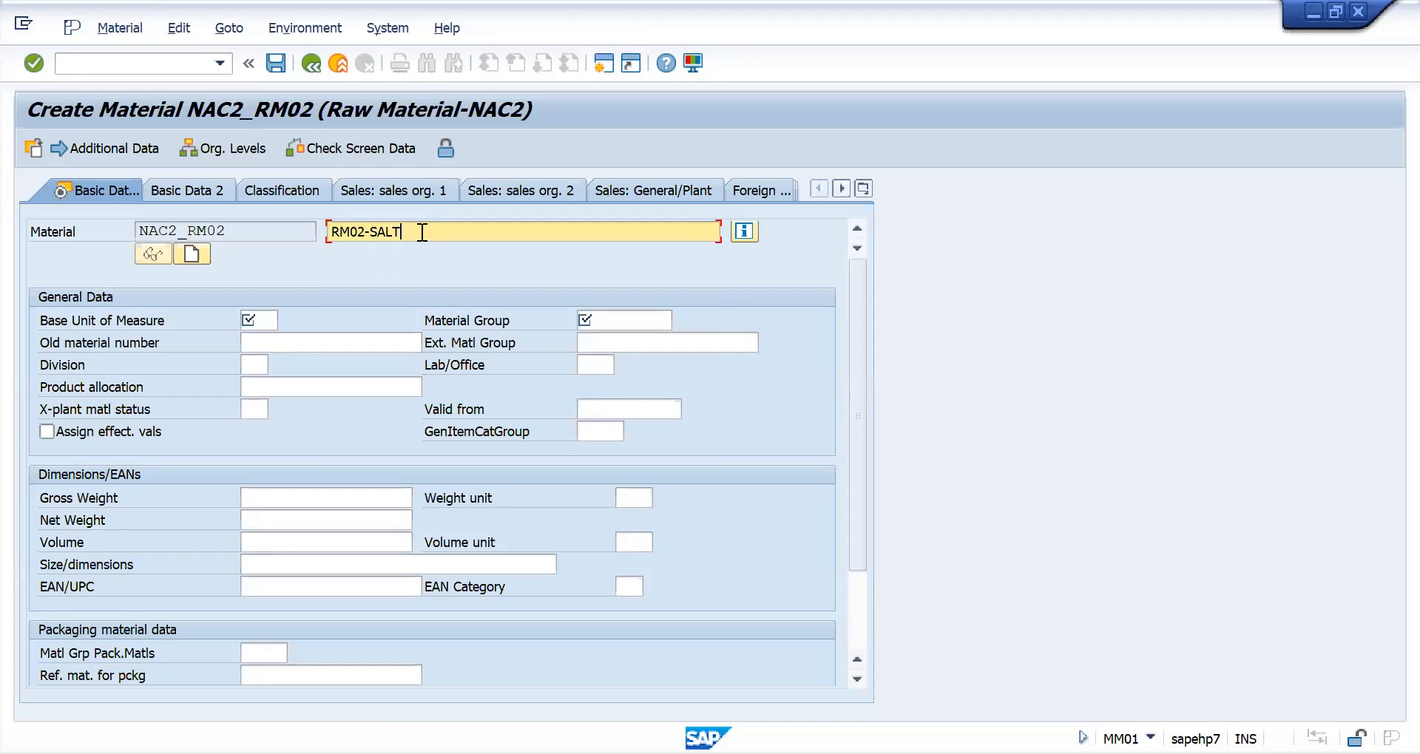
pyautogui.click(264, 323)
pyautogui.click(268, 337)
pyautogui.click(612, 319)
pyautogui.click(617, 337)
pyautogui.press('Return')
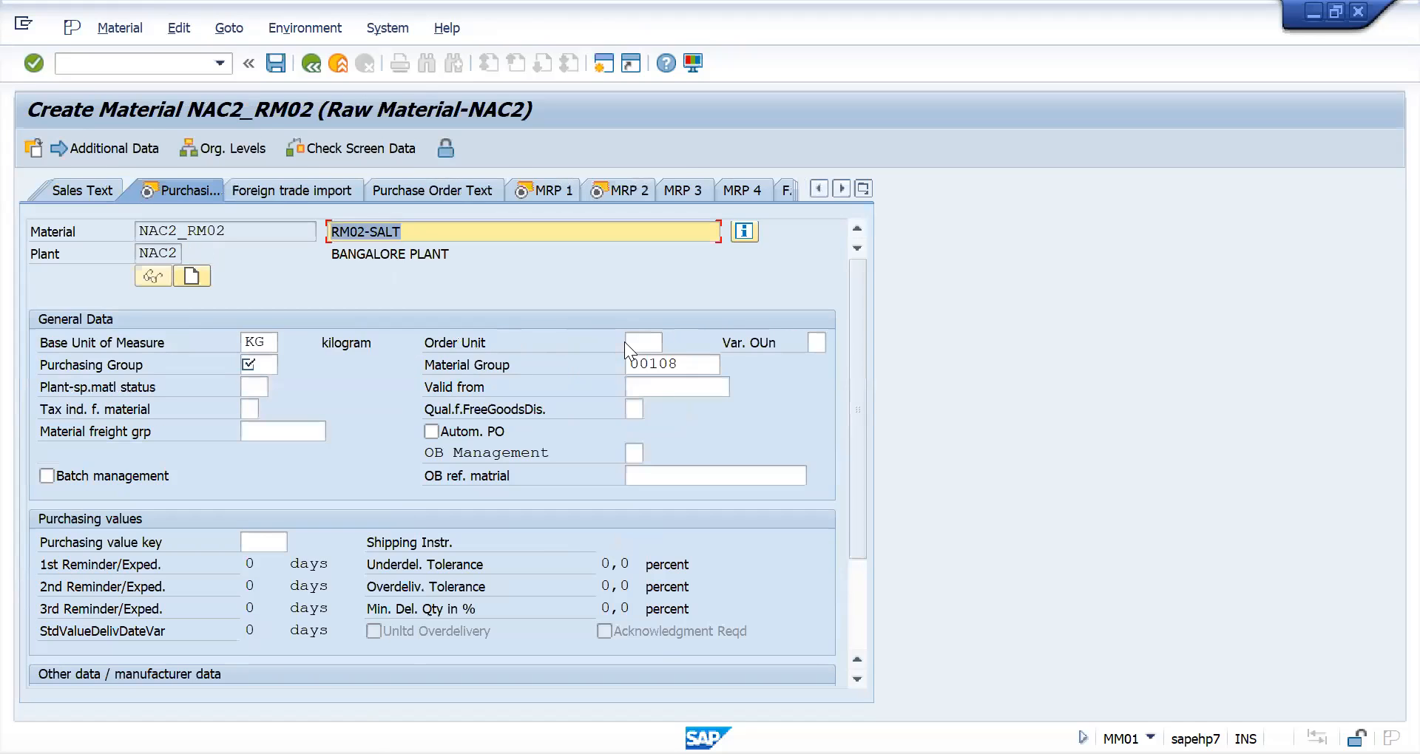
# - Assign purchasing group 000, fill in the MRP type and set the planned delivery time to 10 days for the material
pyautogui.click(264, 364)
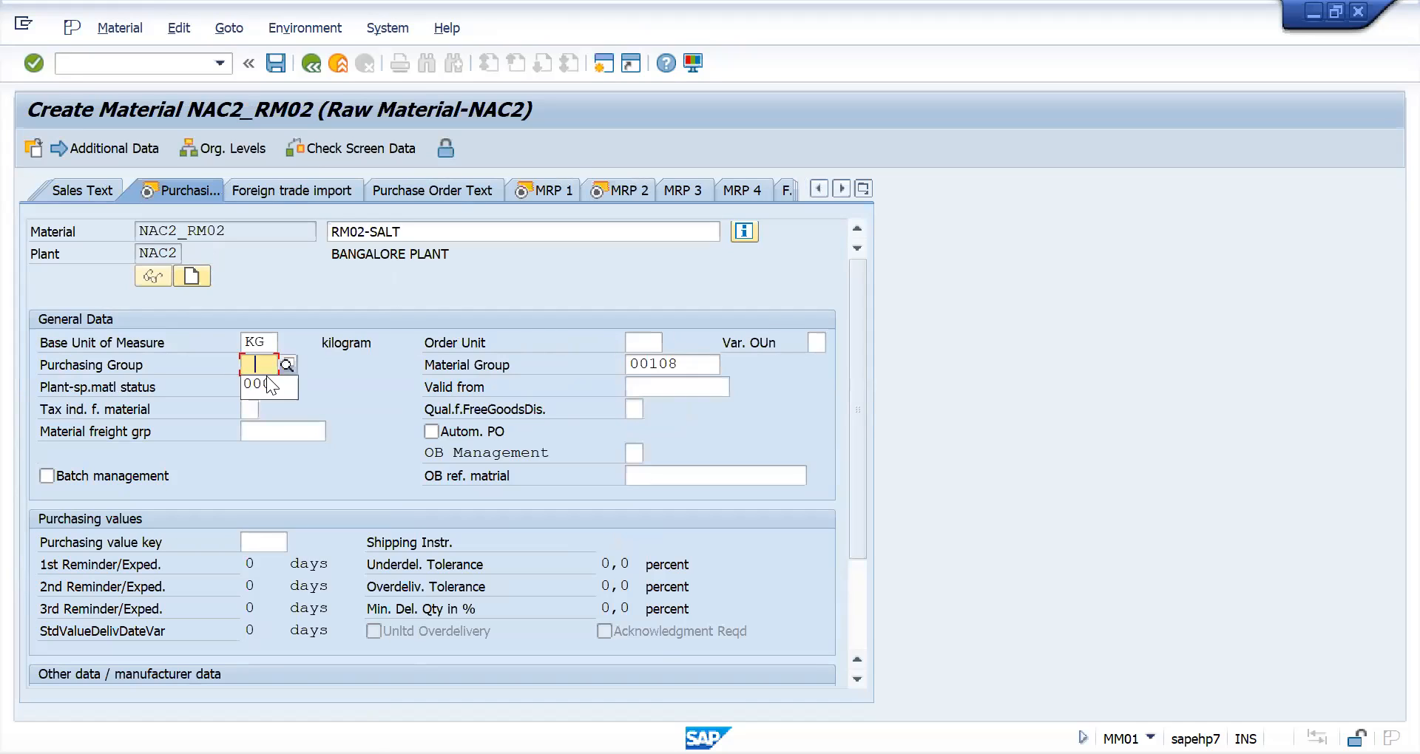
pyautogui.press('Return')
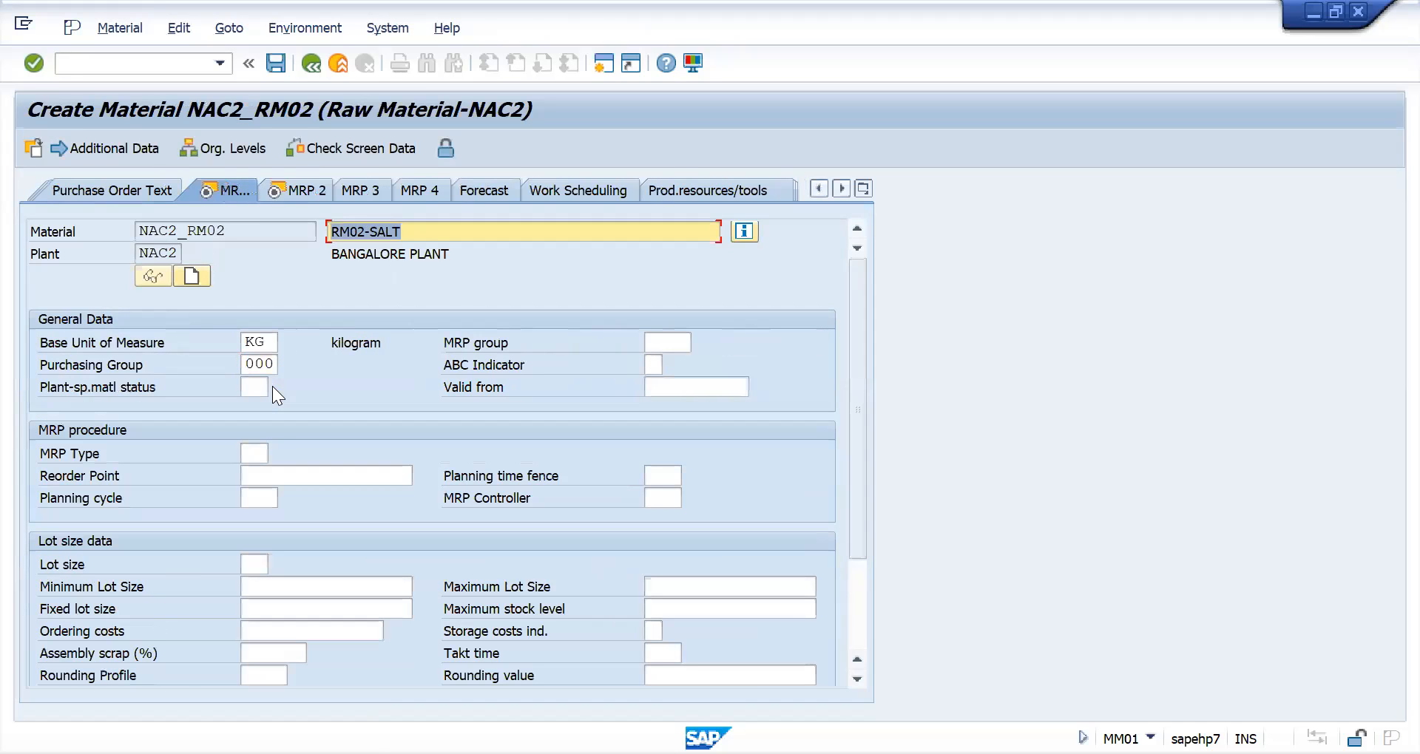
pyautogui.click(256, 453)
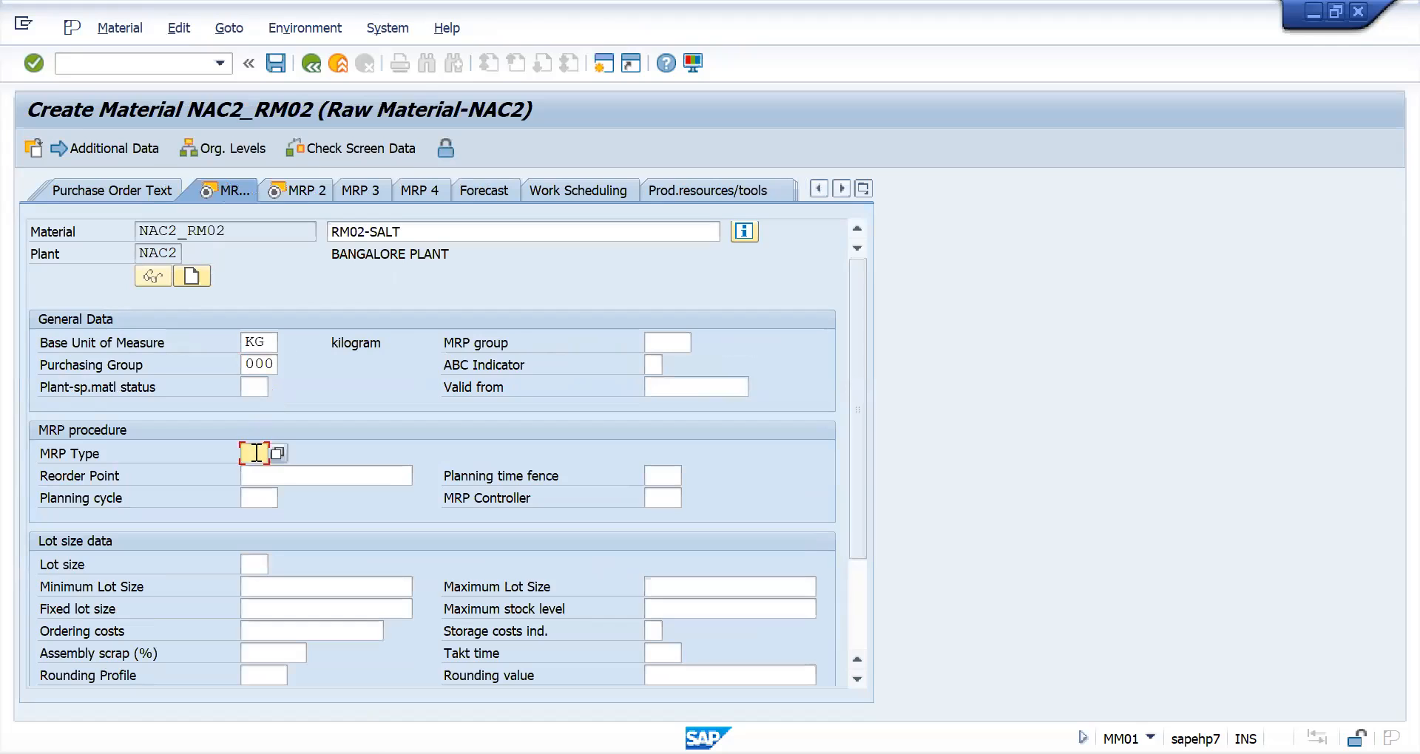
pyautogui.press('Return')
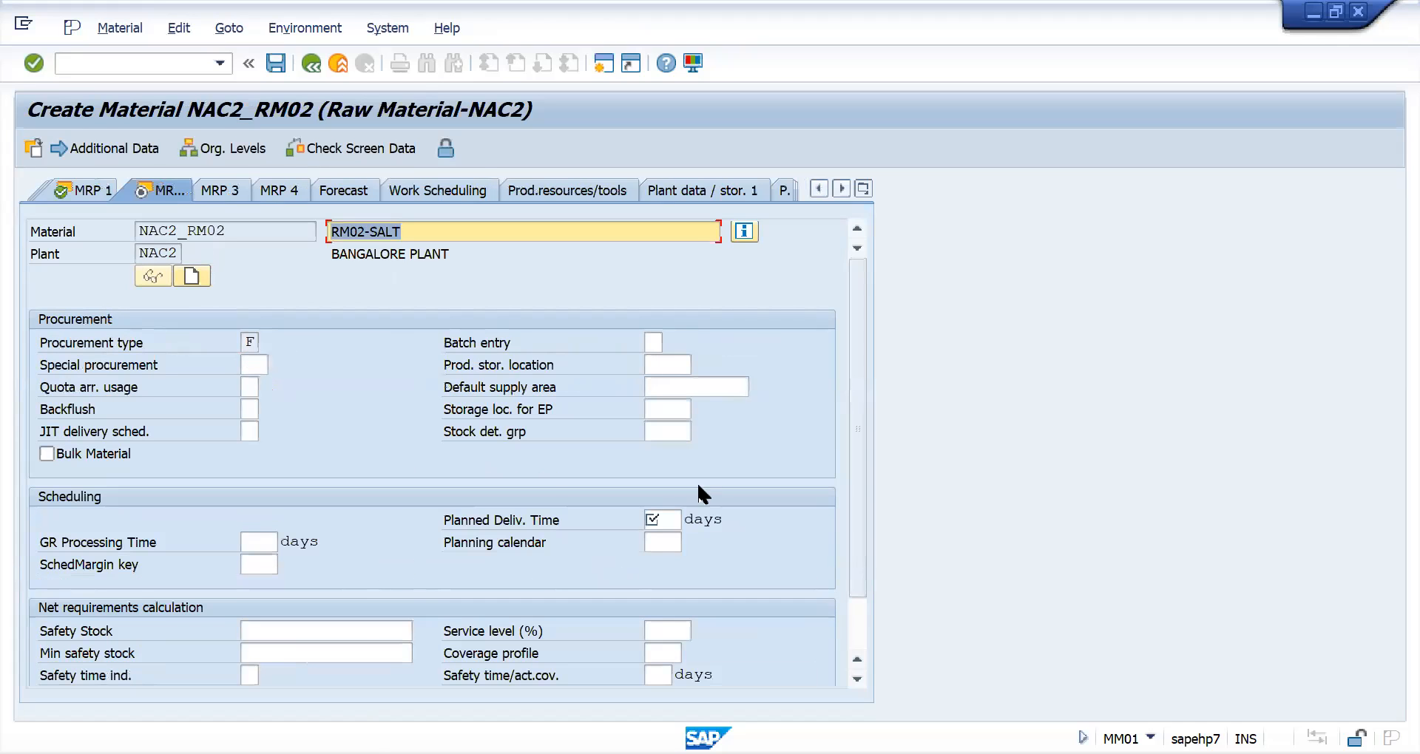
pyautogui.click(662, 522)
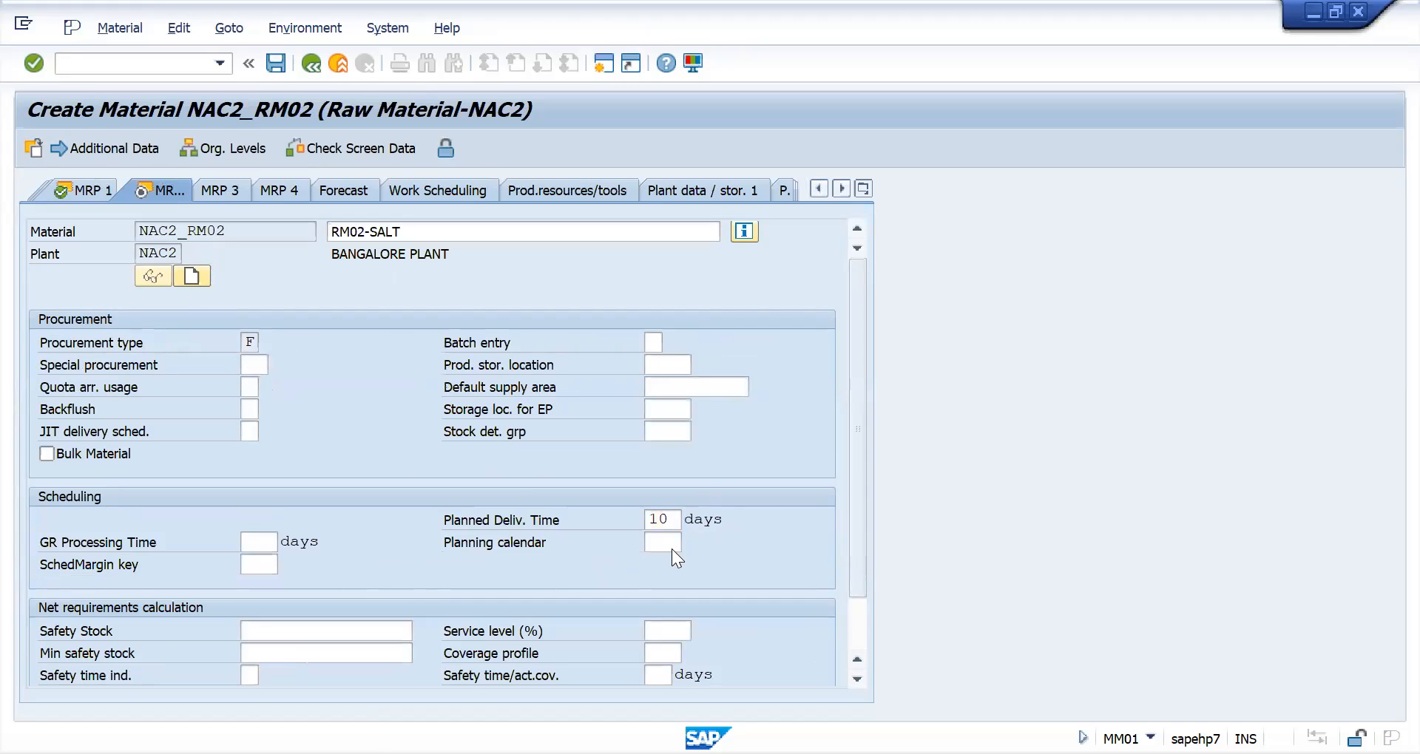
pyautogui.press('Return')
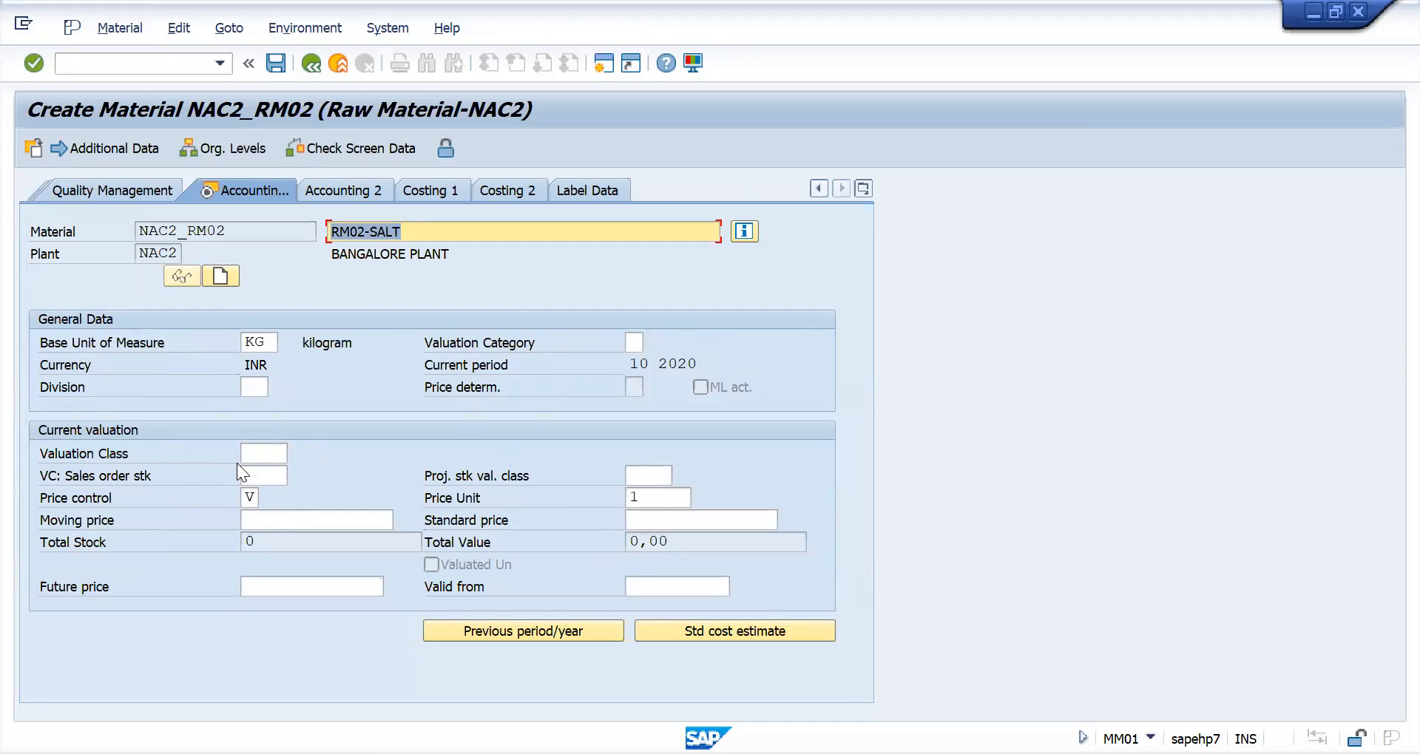
# - Choose valuation class 3000 Raw materials 1 in the accounting data and save the new material
pyautogui.click(264, 453)
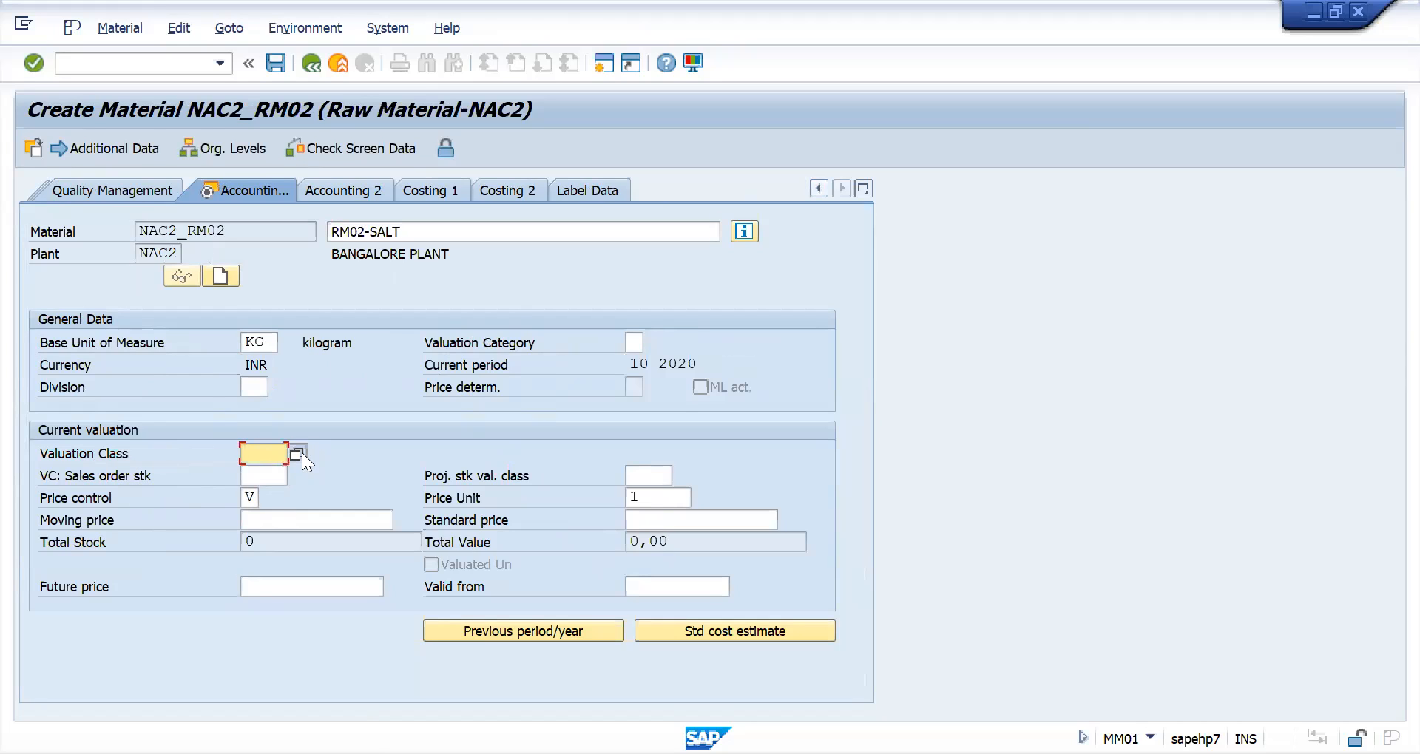
pyautogui.click(299, 454)
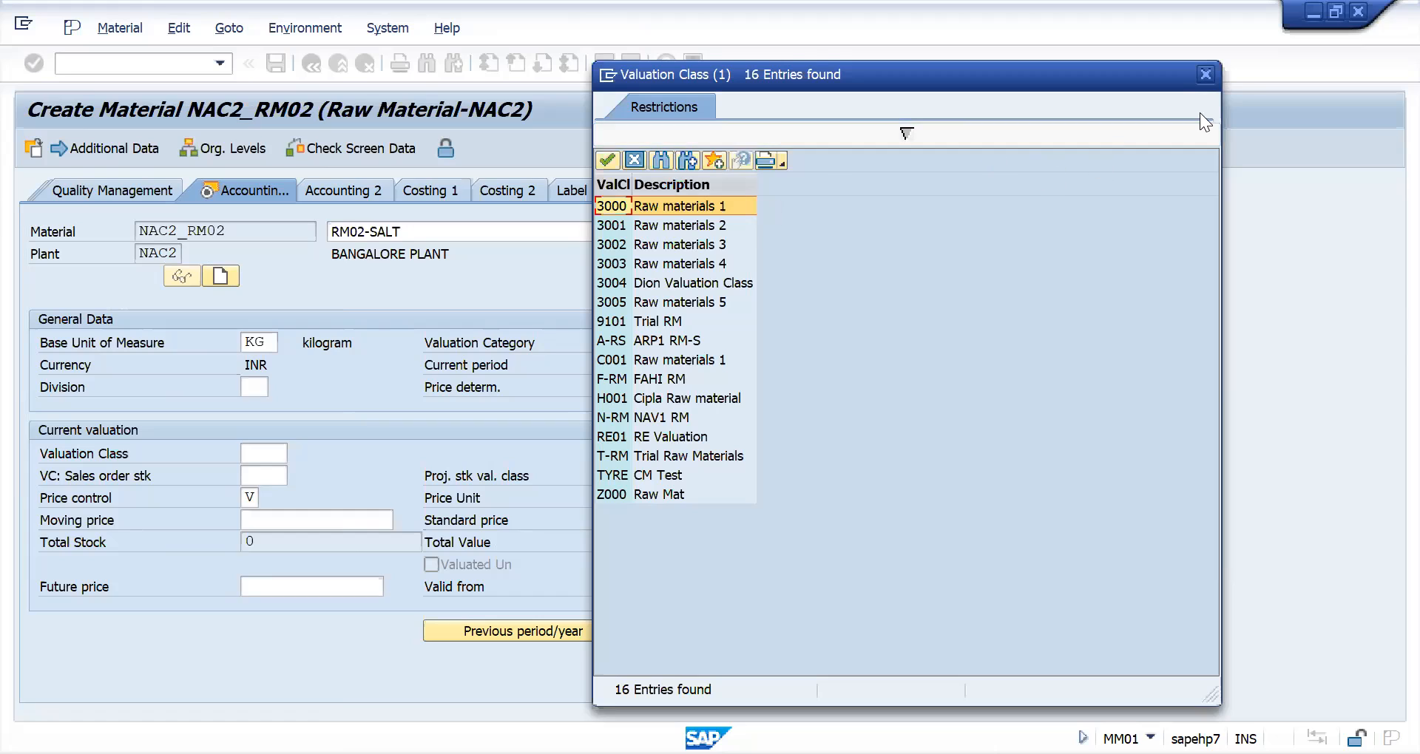
pyautogui.click(616, 205)
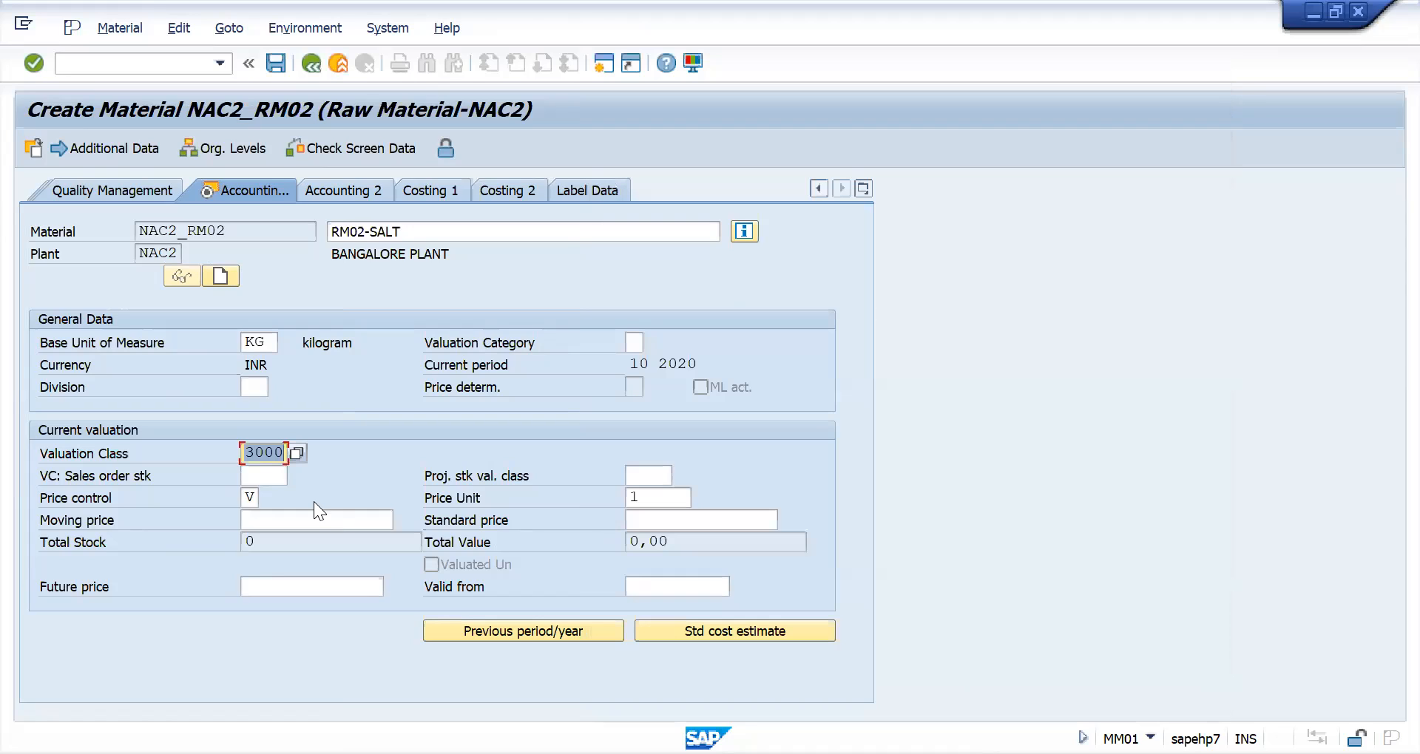
pyautogui.press('Return')
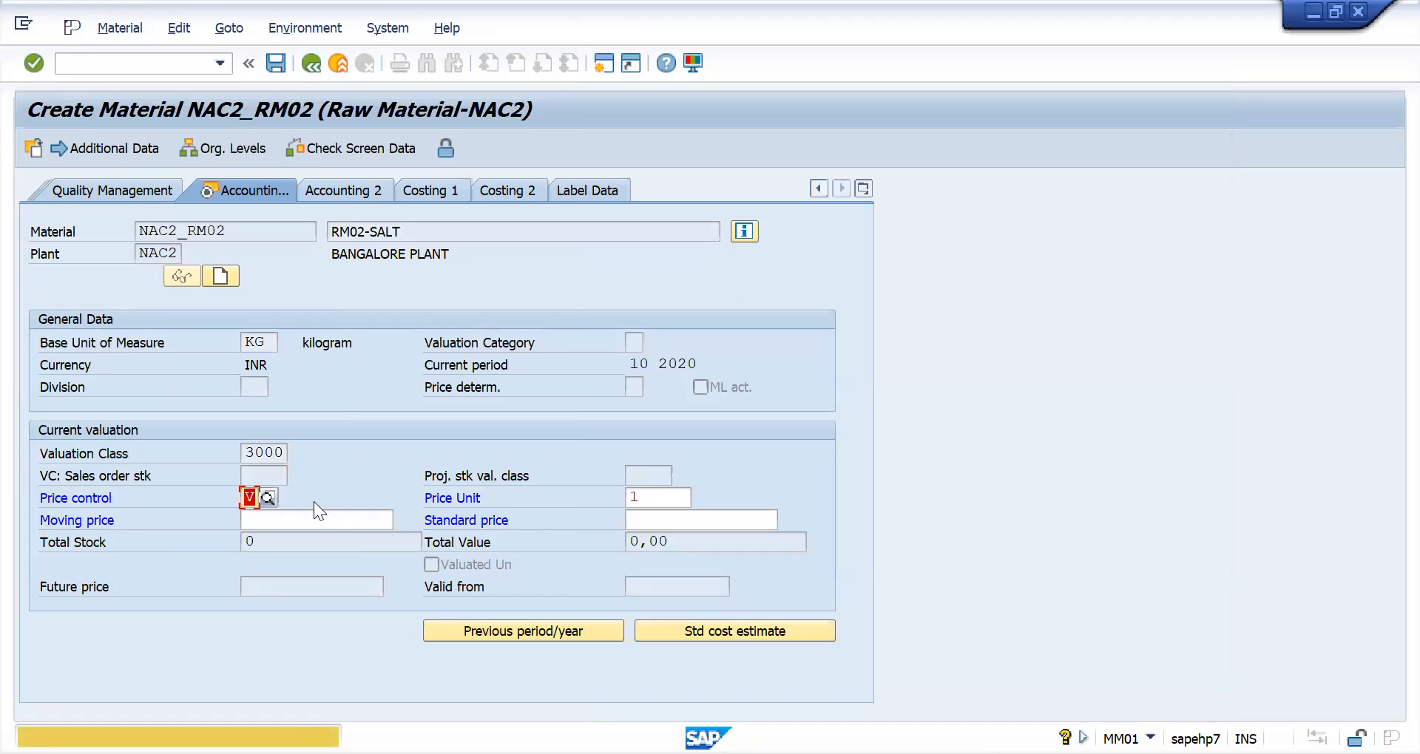
pyautogui.press('Return')
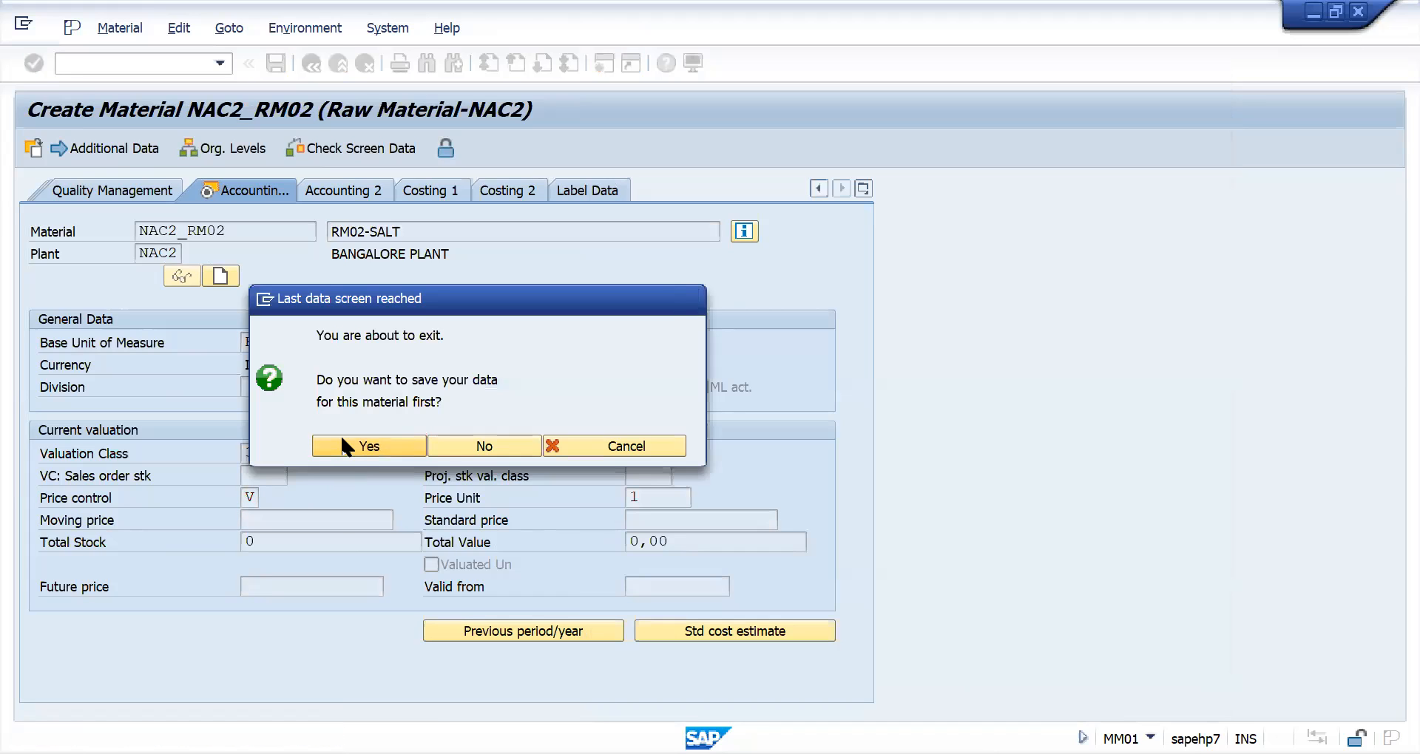
pyautogui.click(342, 441)
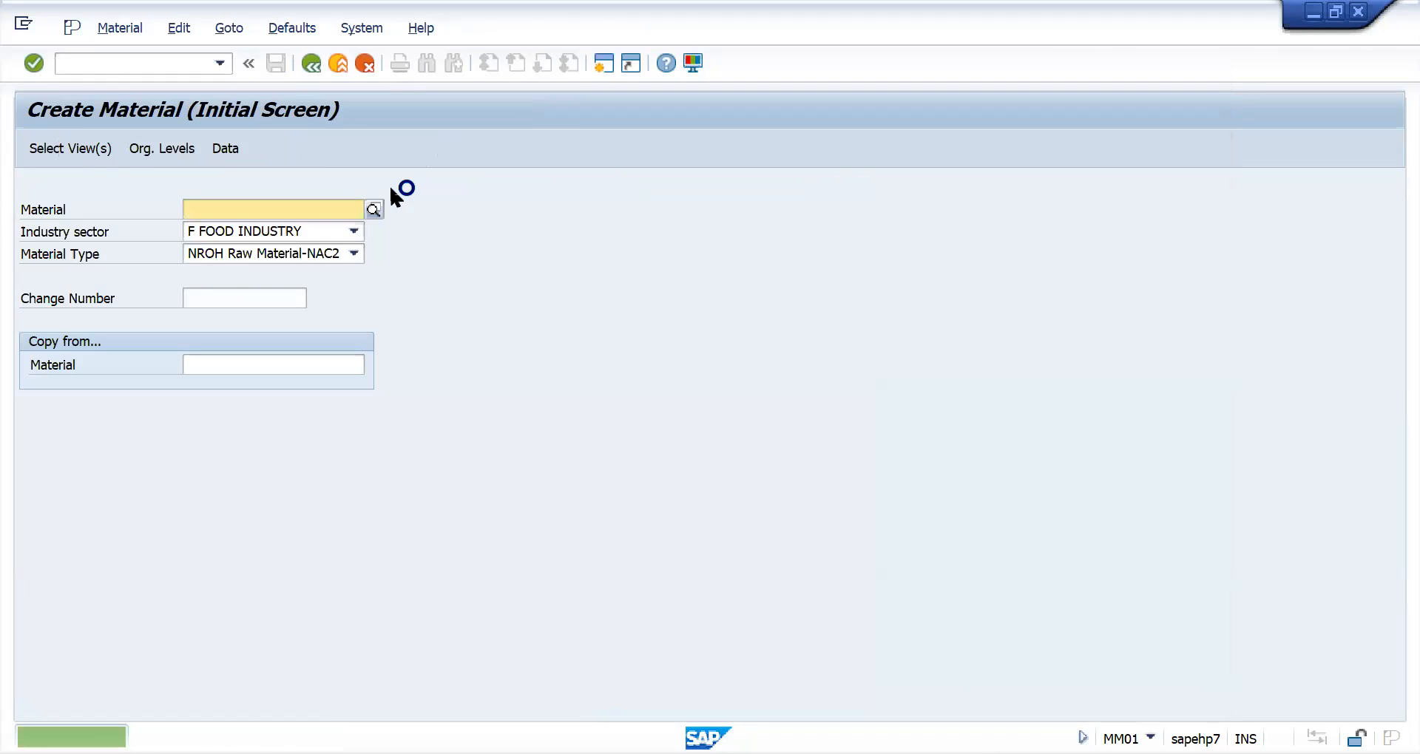
# - Leave material creation and start transaction ME21N to create a purchase order
pyautogui.press('F3')
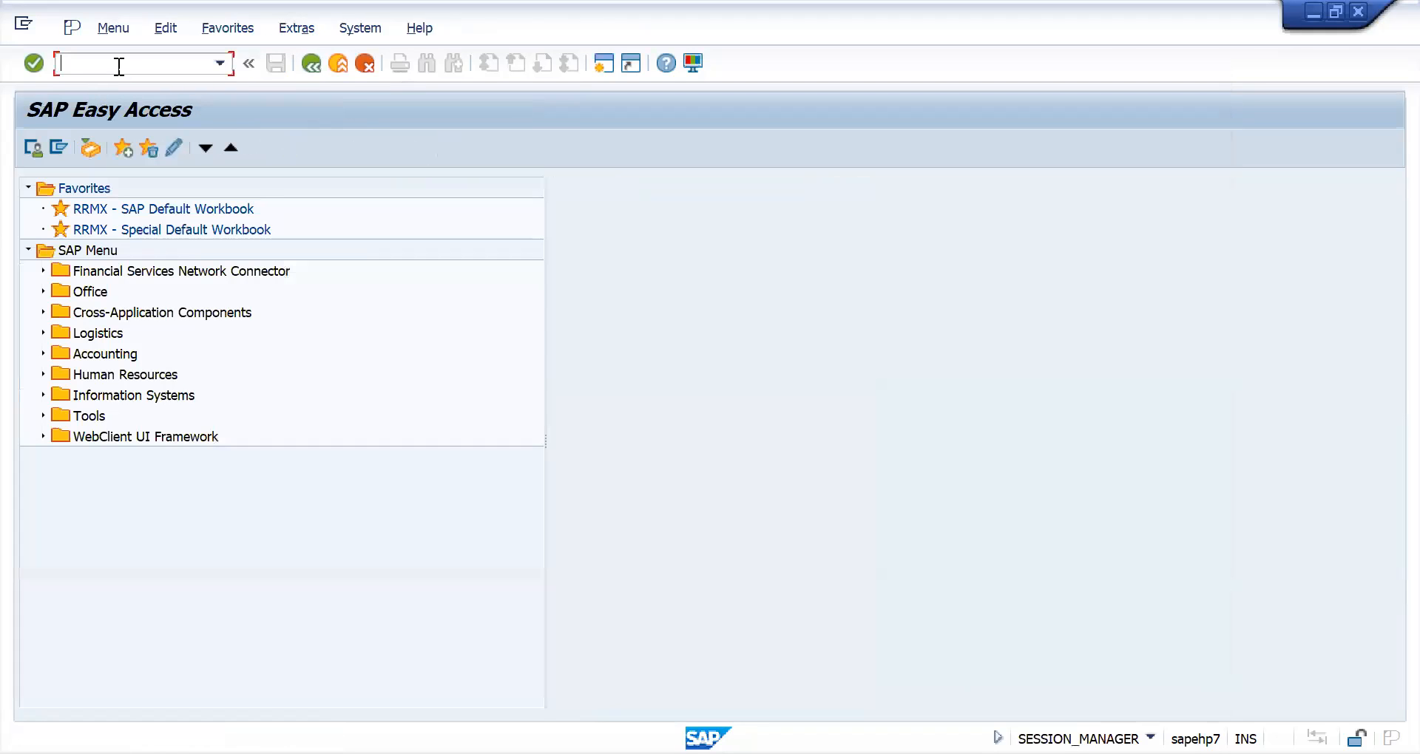
pyautogui.write('M')
pyautogui.press('Return')
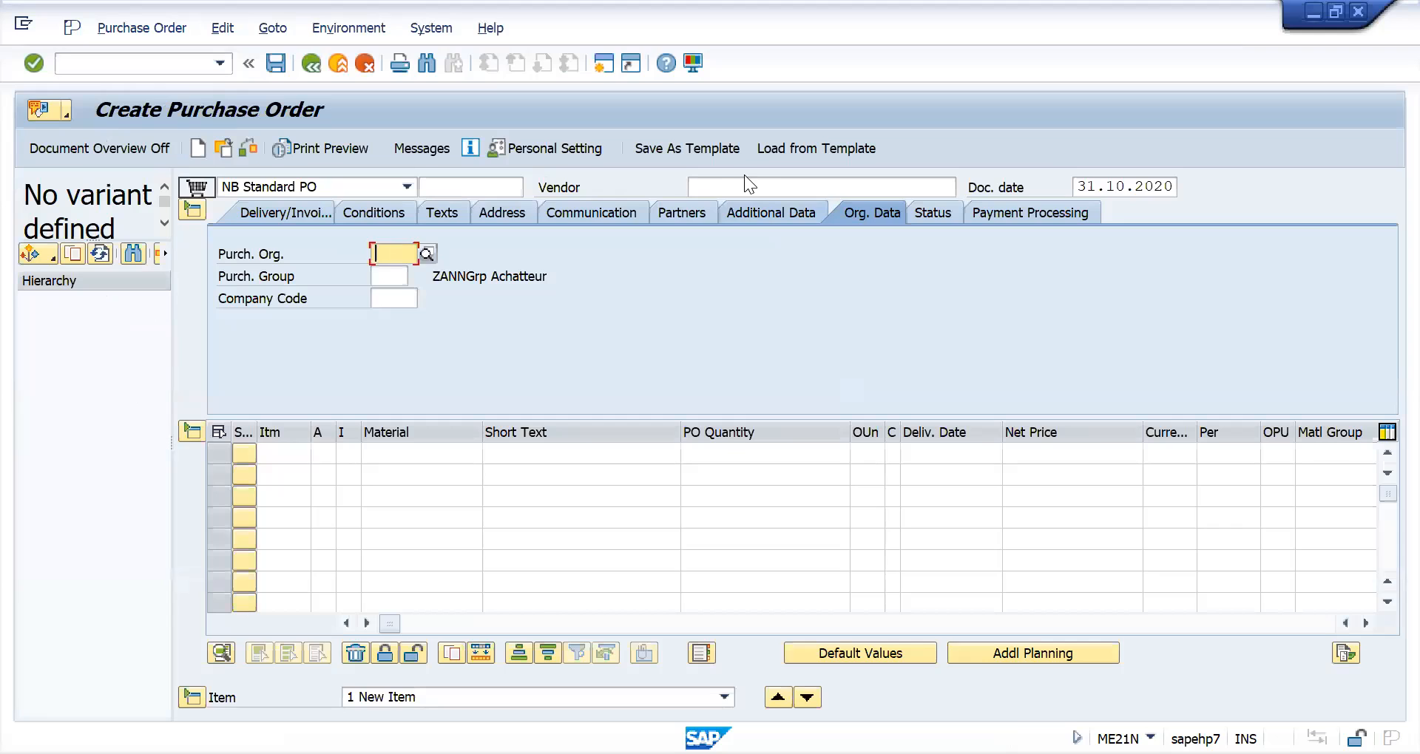
# - Fill the purchase order header with vendor NAC2, purchasing organization NAC2, purchasing group 000 and company code NAC2
pyautogui.click(739, 183)
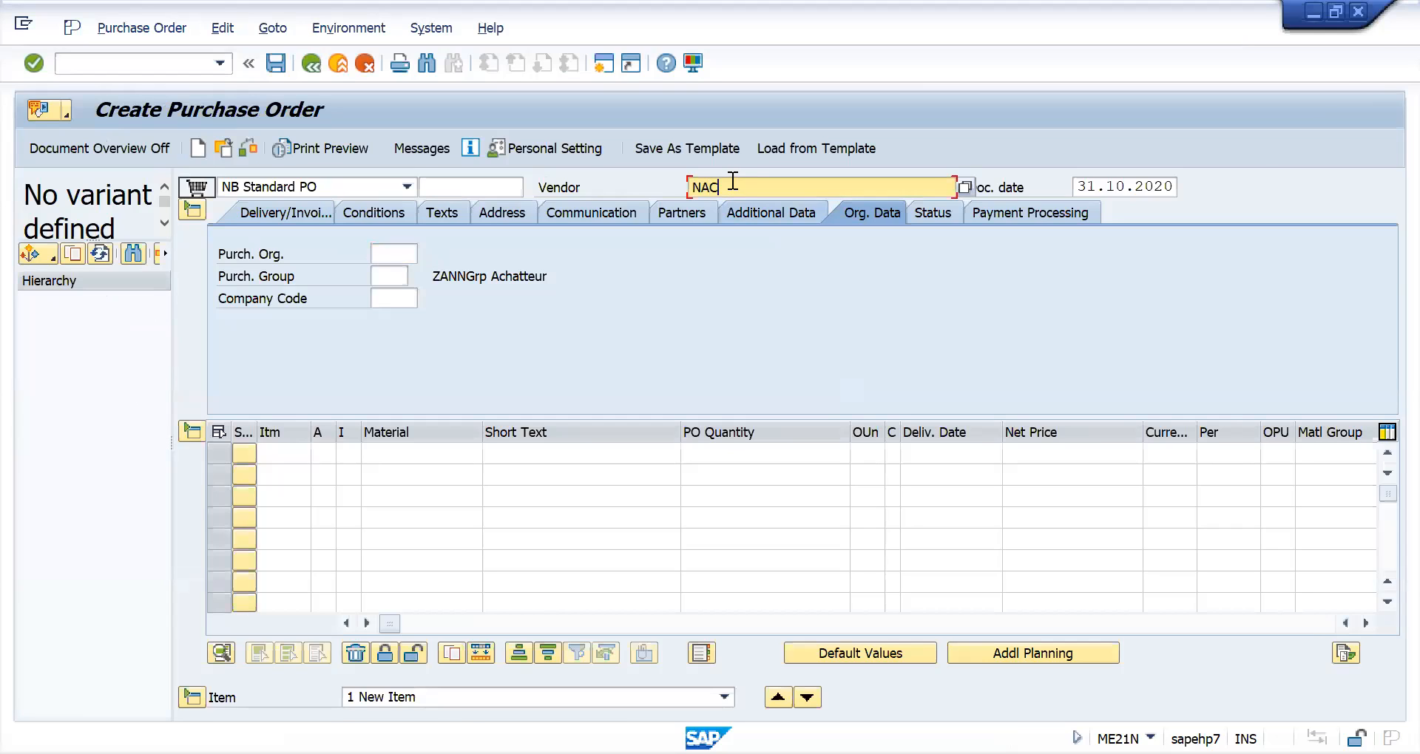
pyautogui.click(372, 256)
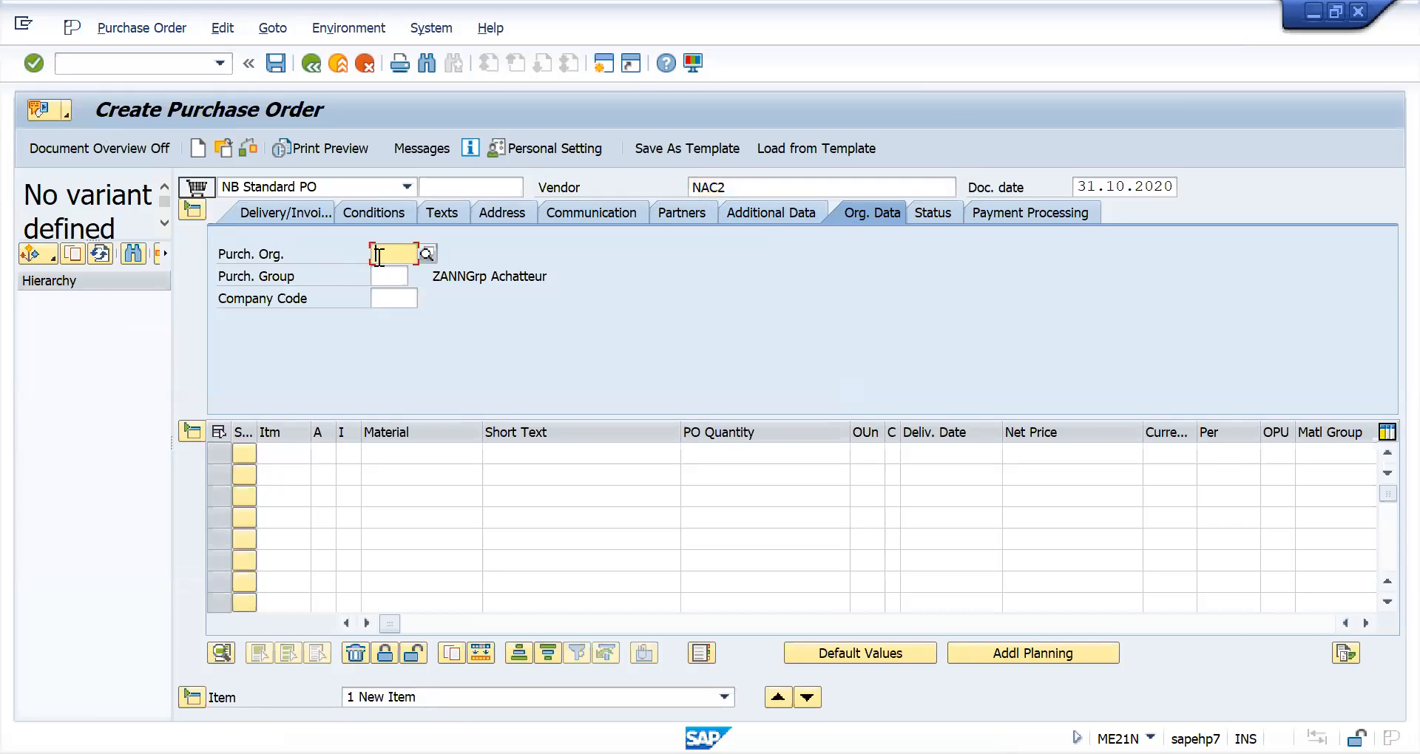
pyautogui.write('NAC2')
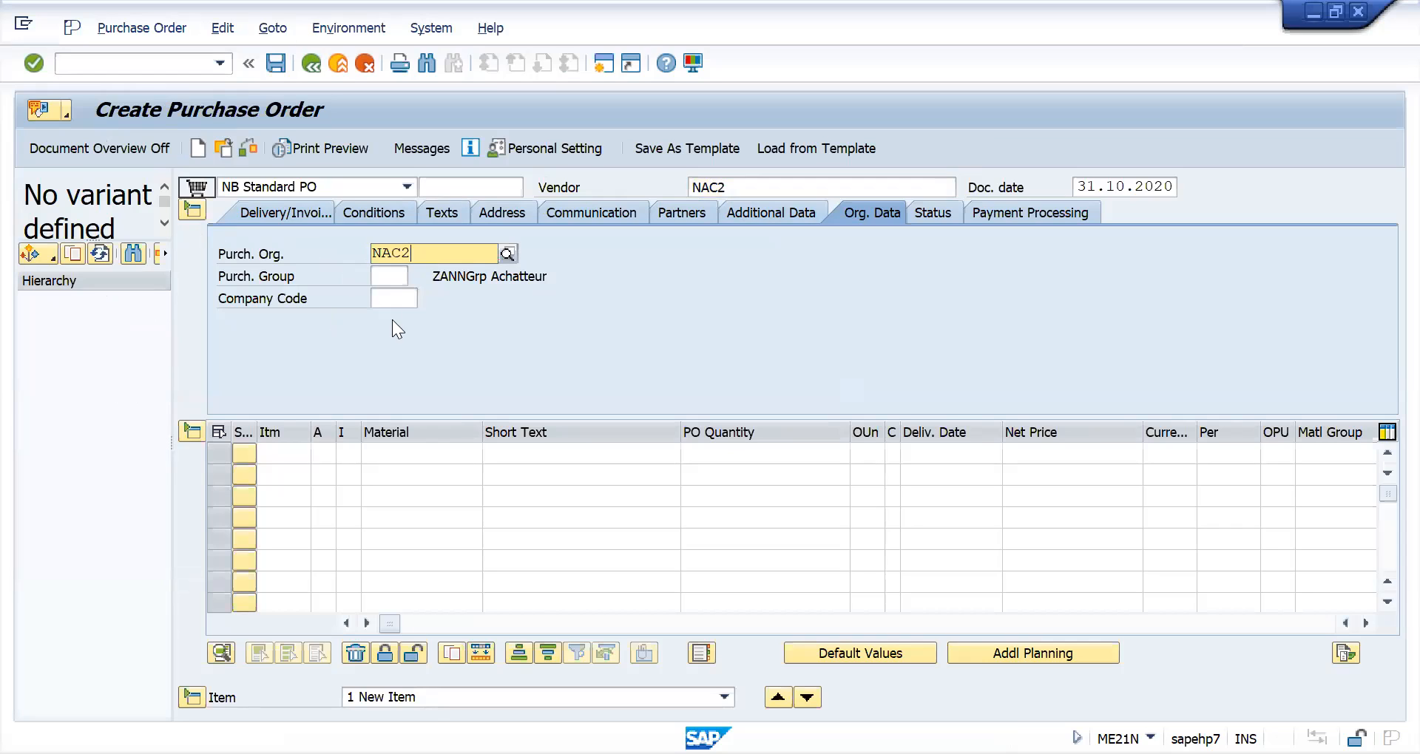
pyautogui.click(388, 278)
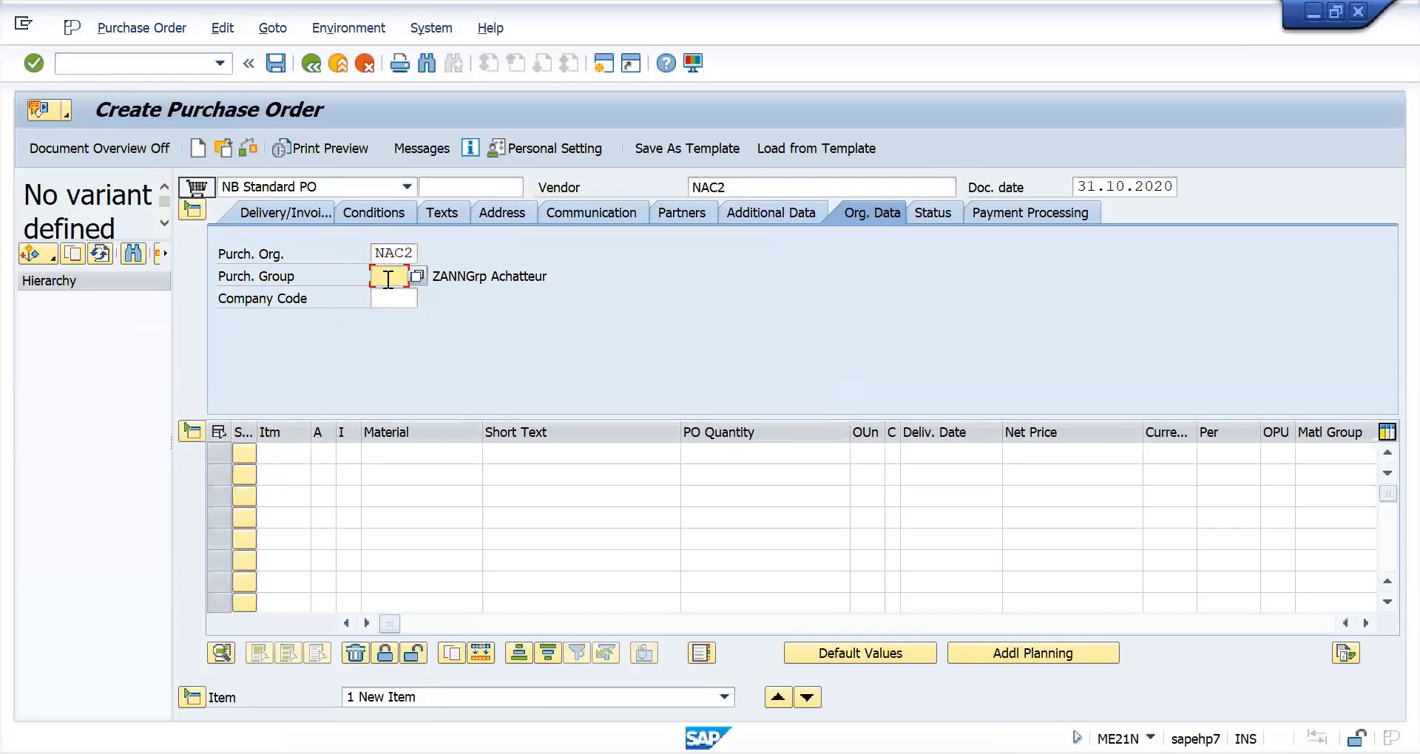
pyautogui.write('000')
pyautogui.click(389, 299)
pyautogui.write('NAC2')
# - Enter material NAC2_RM02 in the first item line of the purchase order
pyautogui.click(491, 469)
pyautogui.click(454, 453)
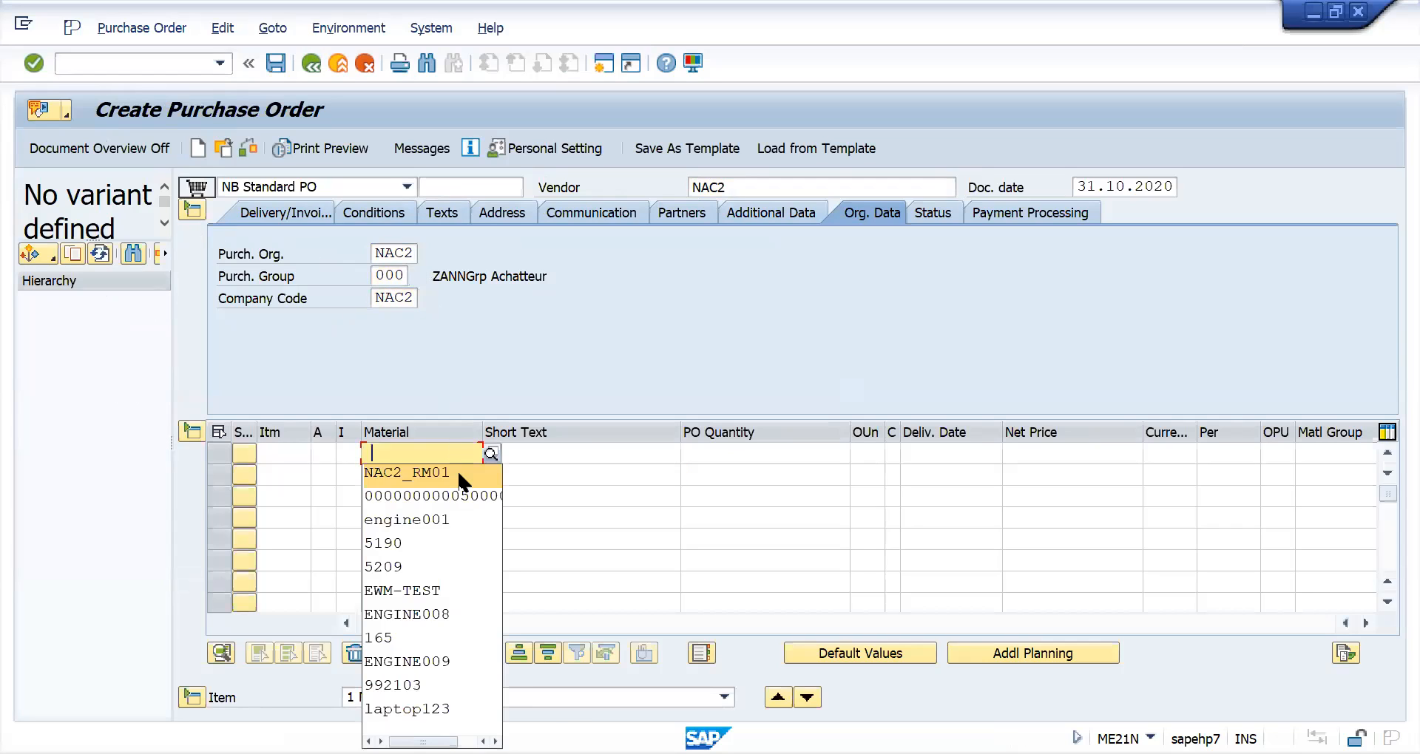
pyautogui.click(458, 474)
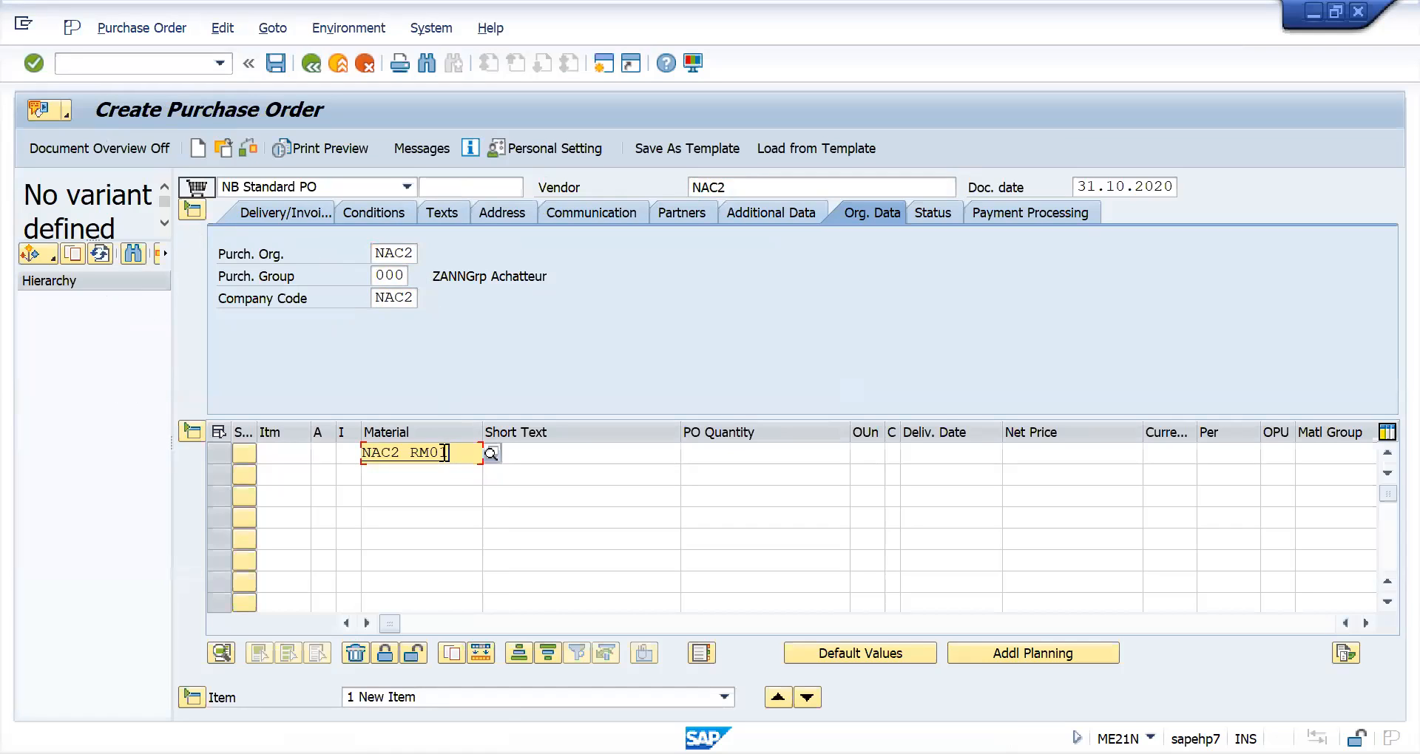
pyautogui.press('BackSpace')
pyautogui.write('2')
pyautogui.press('Return')
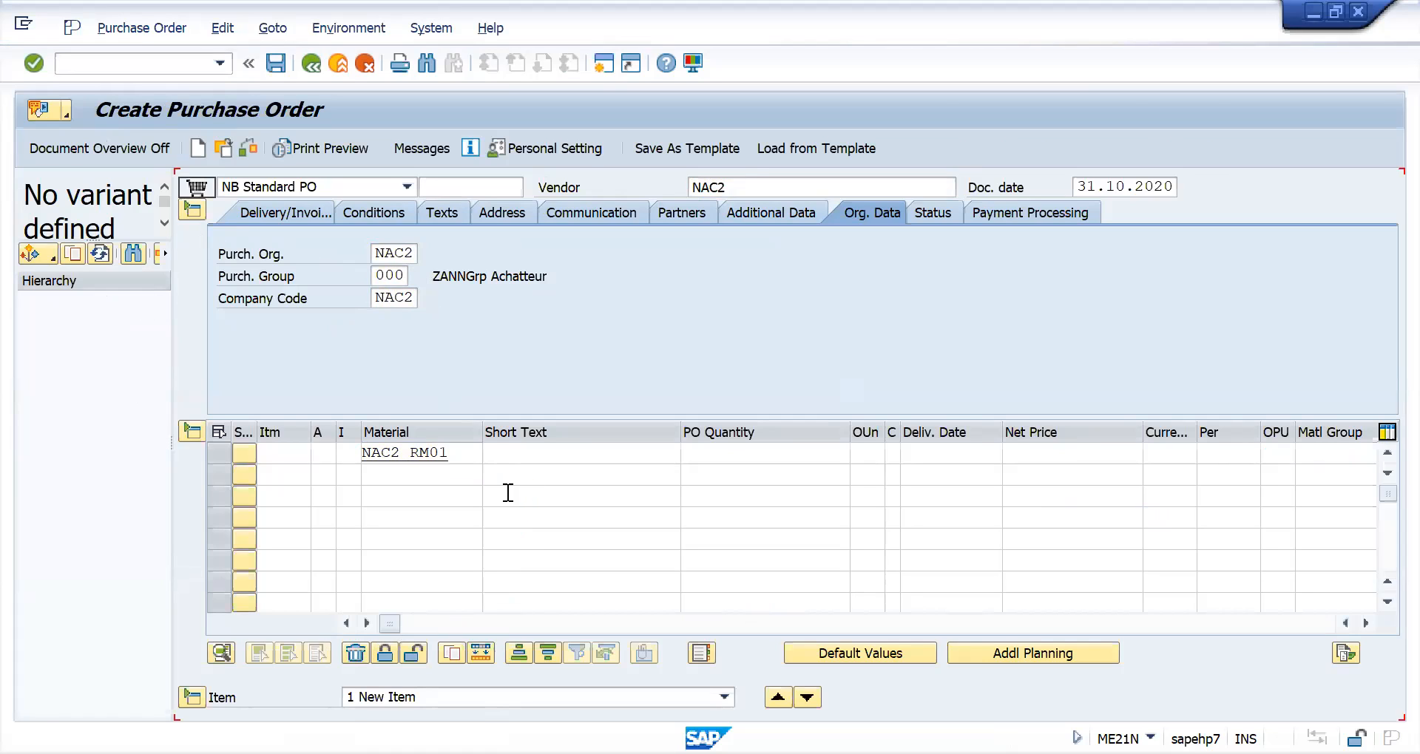
# - Set the plant of the first purchase order item to NAC2
pyautogui.click(520, 658)
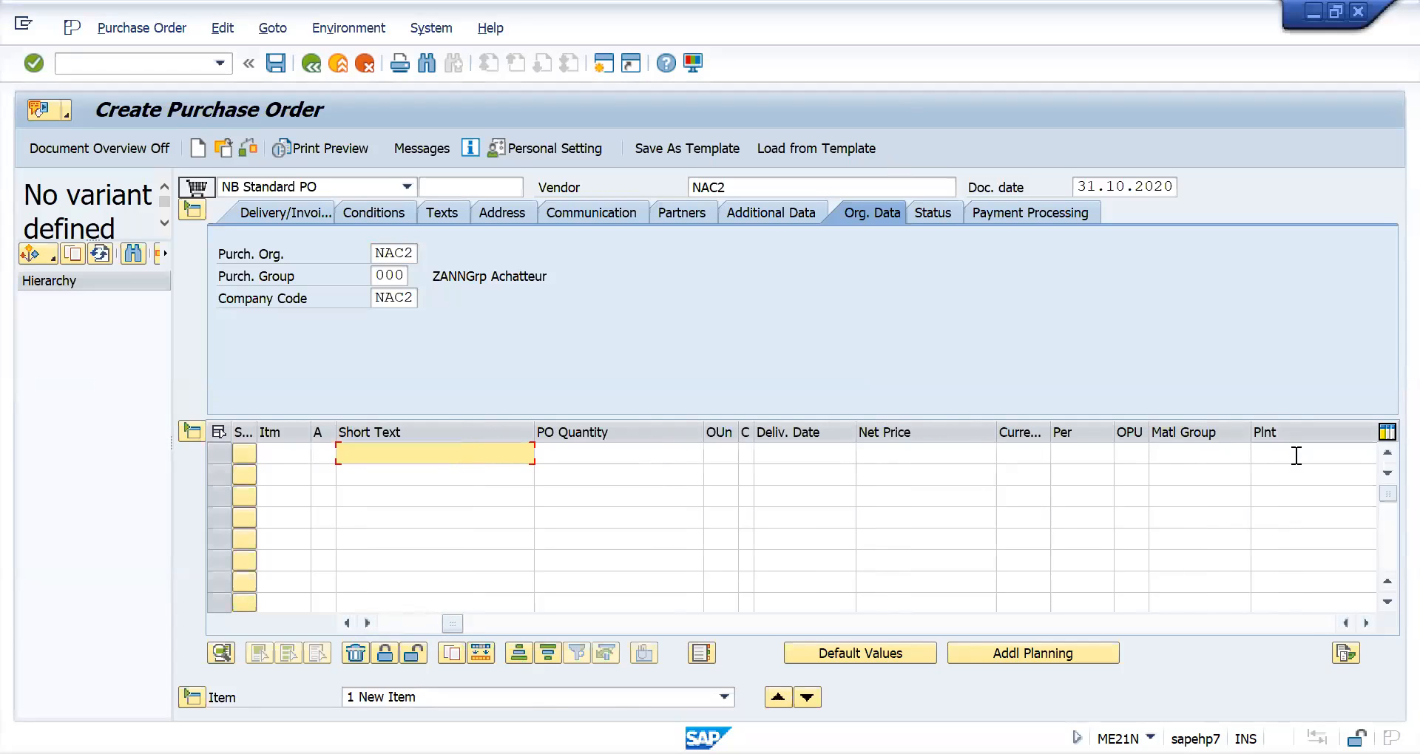
pyautogui.click(1296, 455)
pyautogui.write('NAC2')
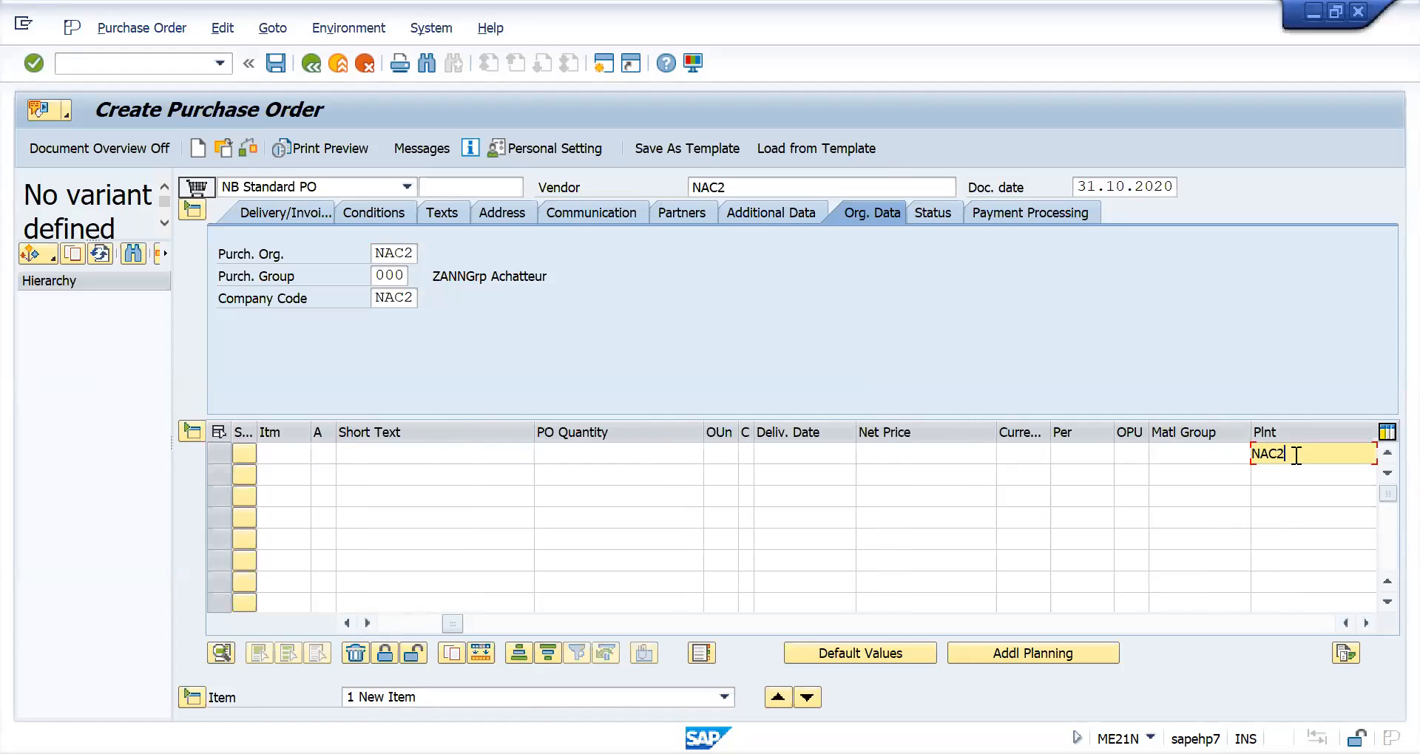
pyautogui.click(392, 552)
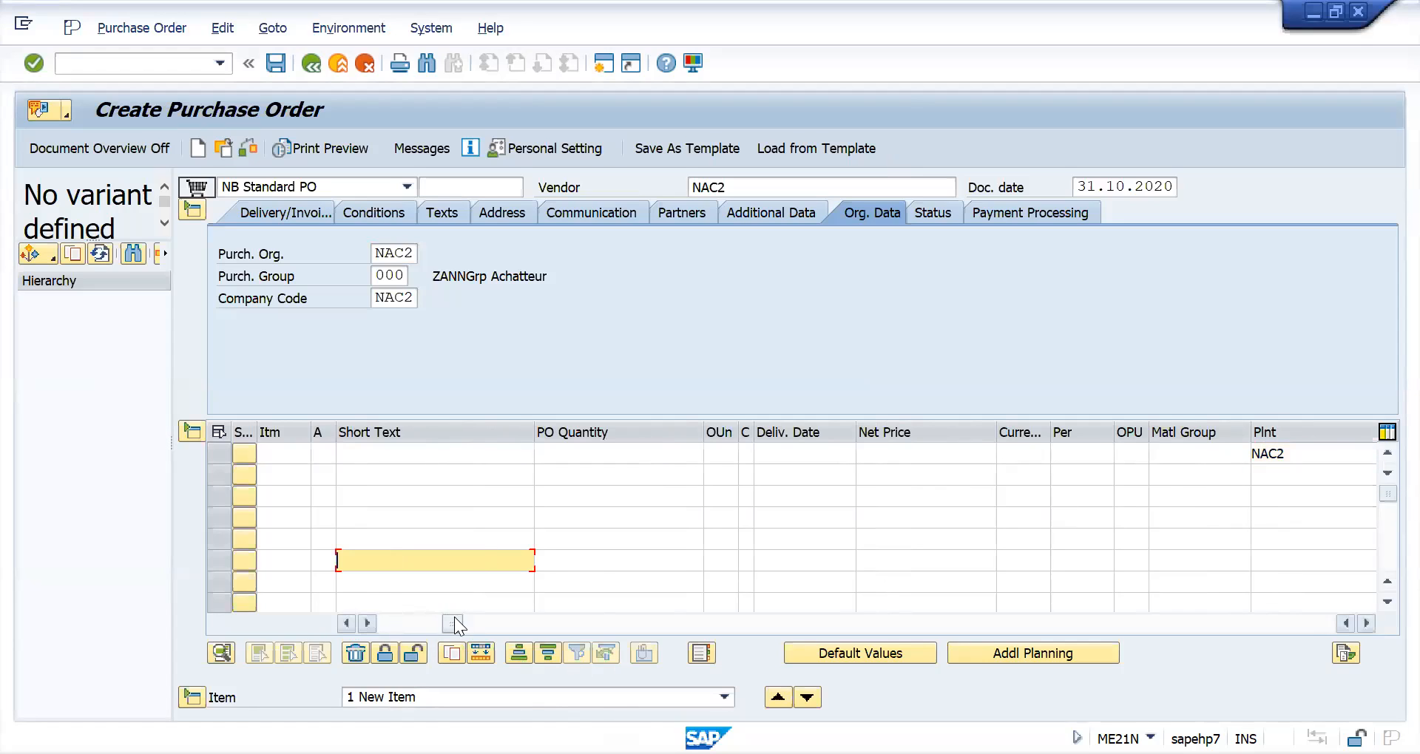
# - Enter a net price of 100 and an order quantity of 10 for the first item
pyautogui.moveTo(452, 623); pyautogui.dragTo(411, 629)
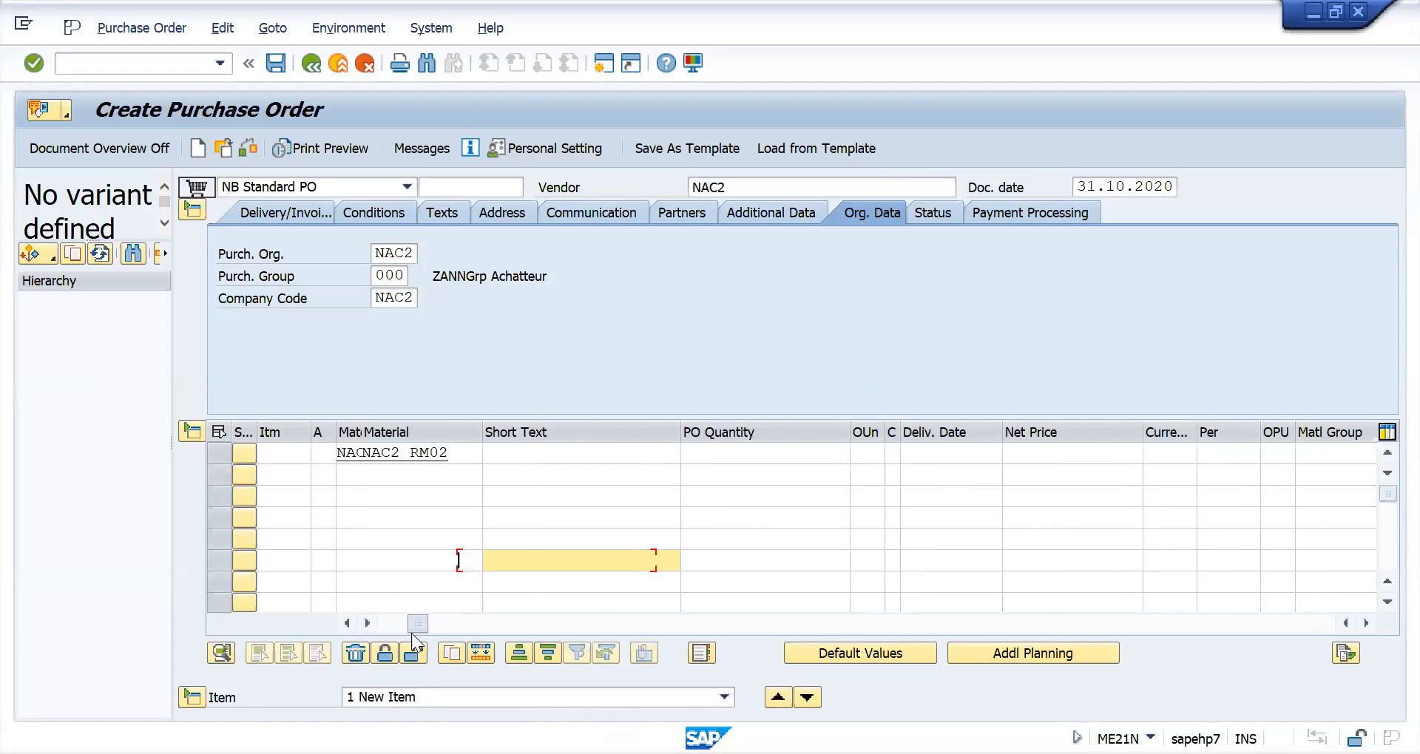
pyautogui.click(823, 456)
pyautogui.click(1037, 456)
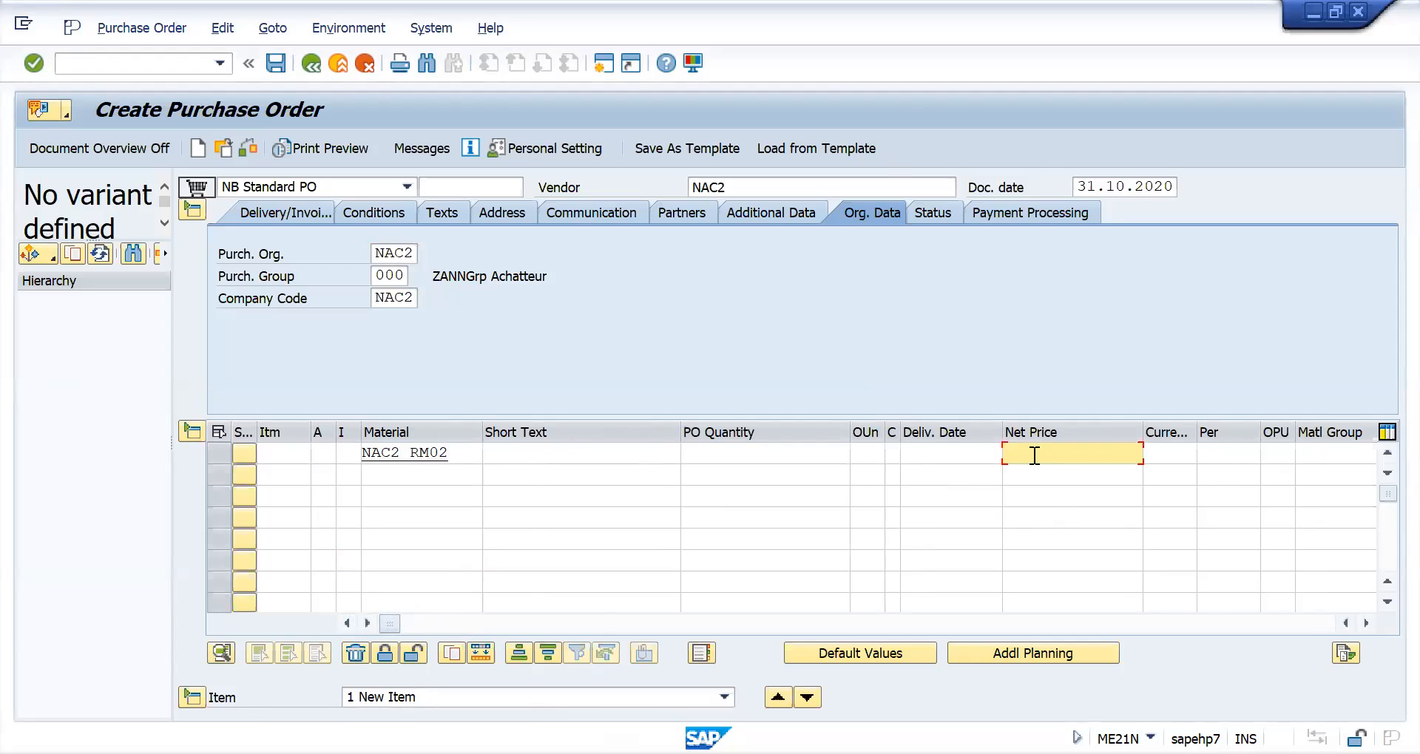
pyautogui.write('100')
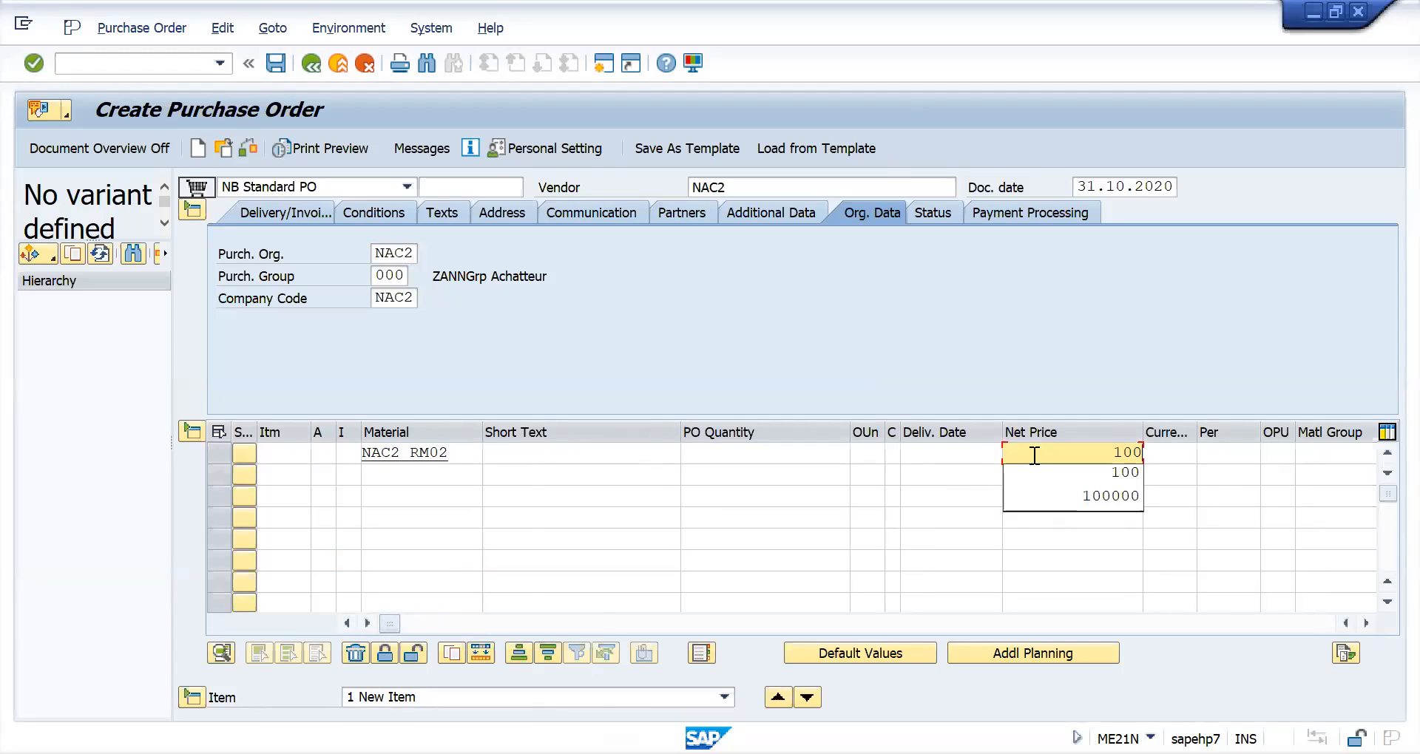
pyautogui.click(776, 454)
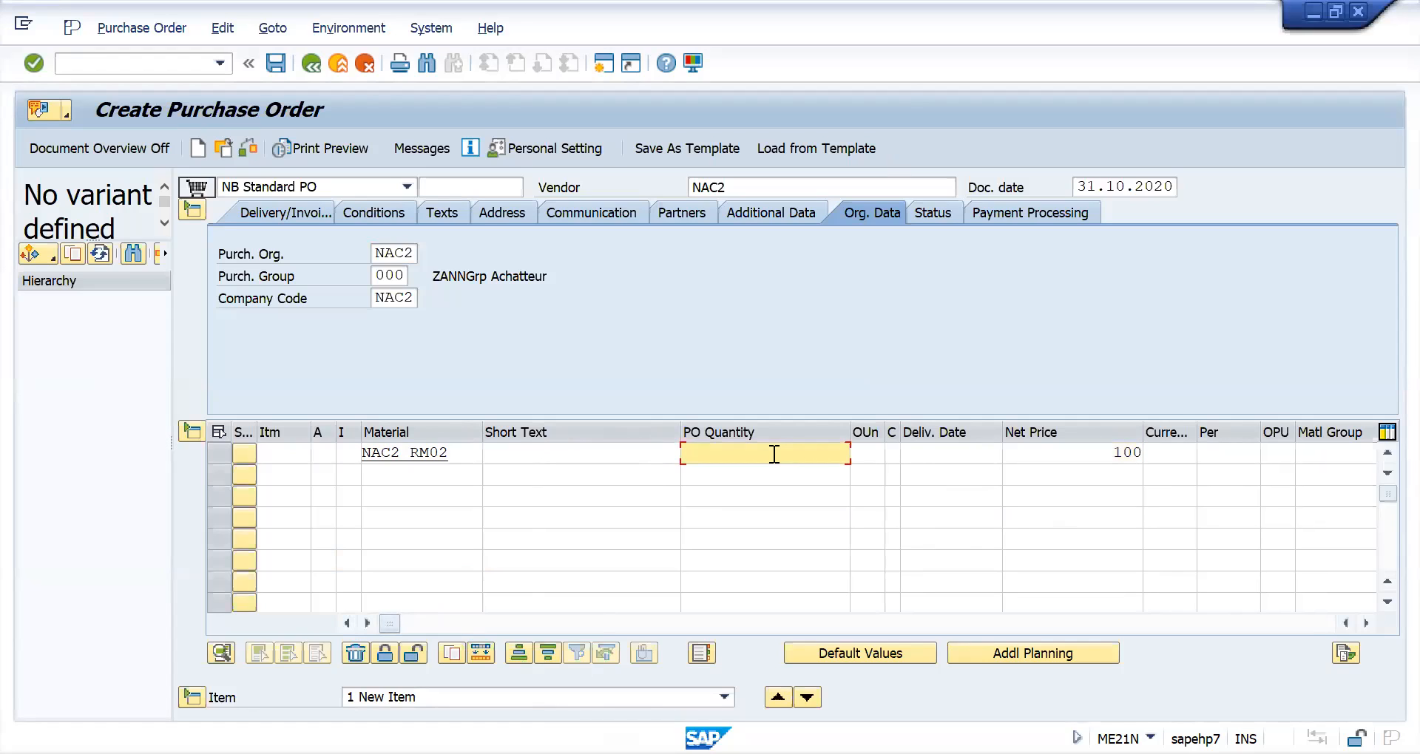
pyautogui.write('10')
pyautogui.press('Return')
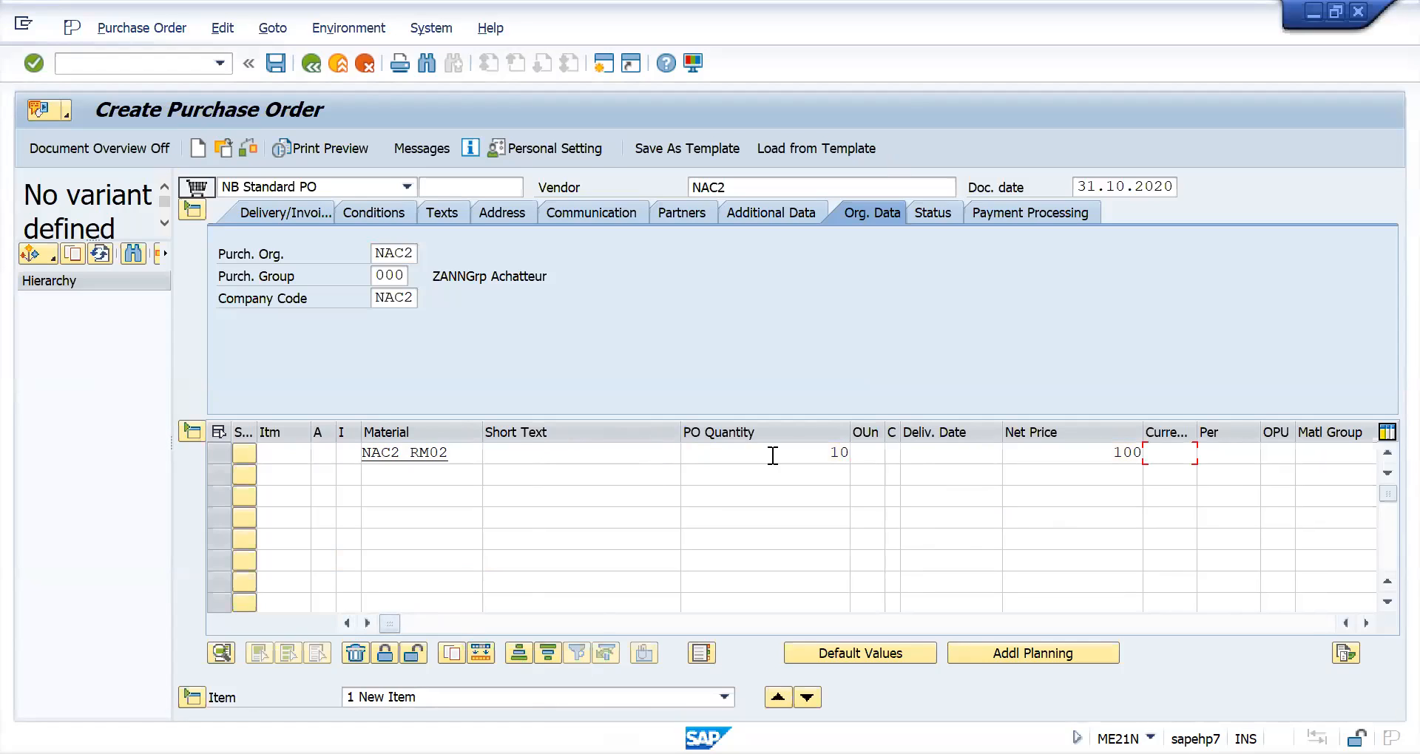
# - Set the item's currency to INR and its delivery date to 07.11.2020
pyautogui.press('Return')
pyautogui.write('INR')
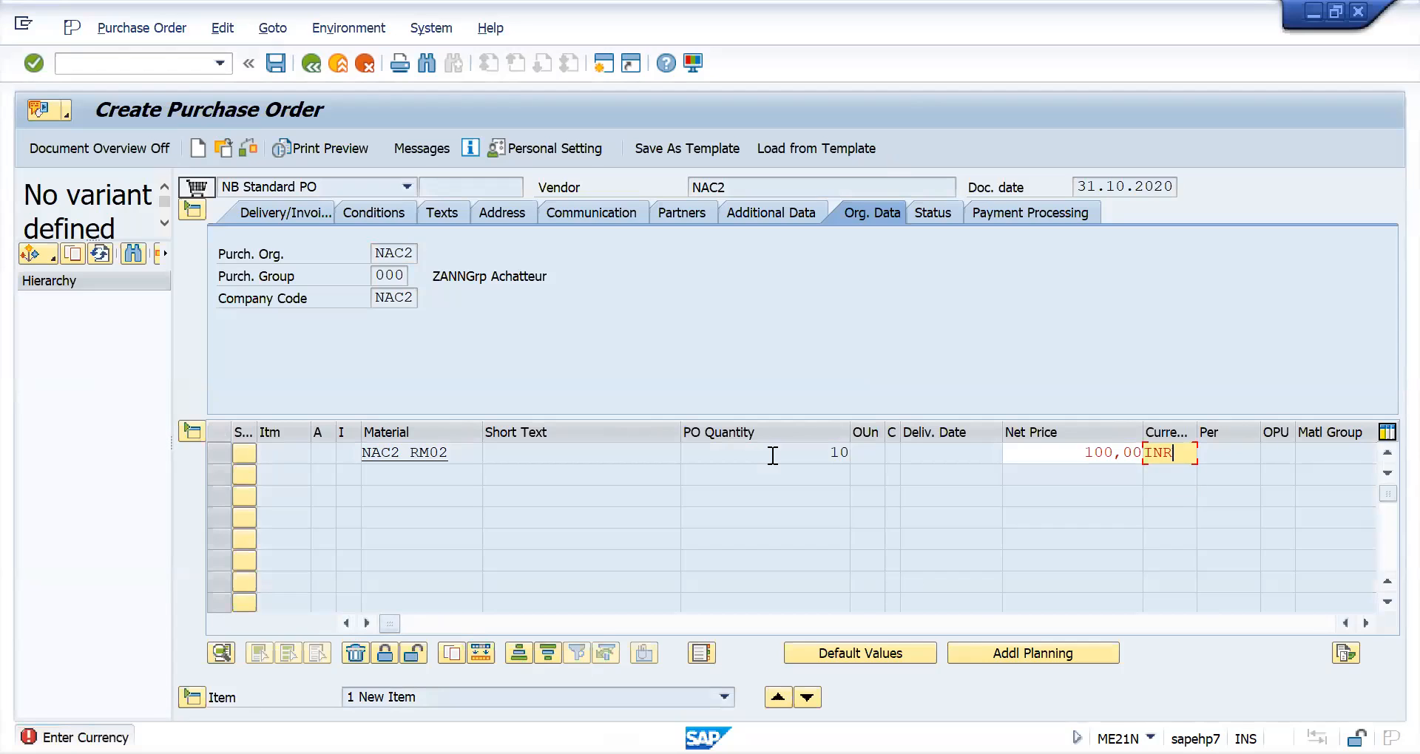
pyautogui.press('Return')
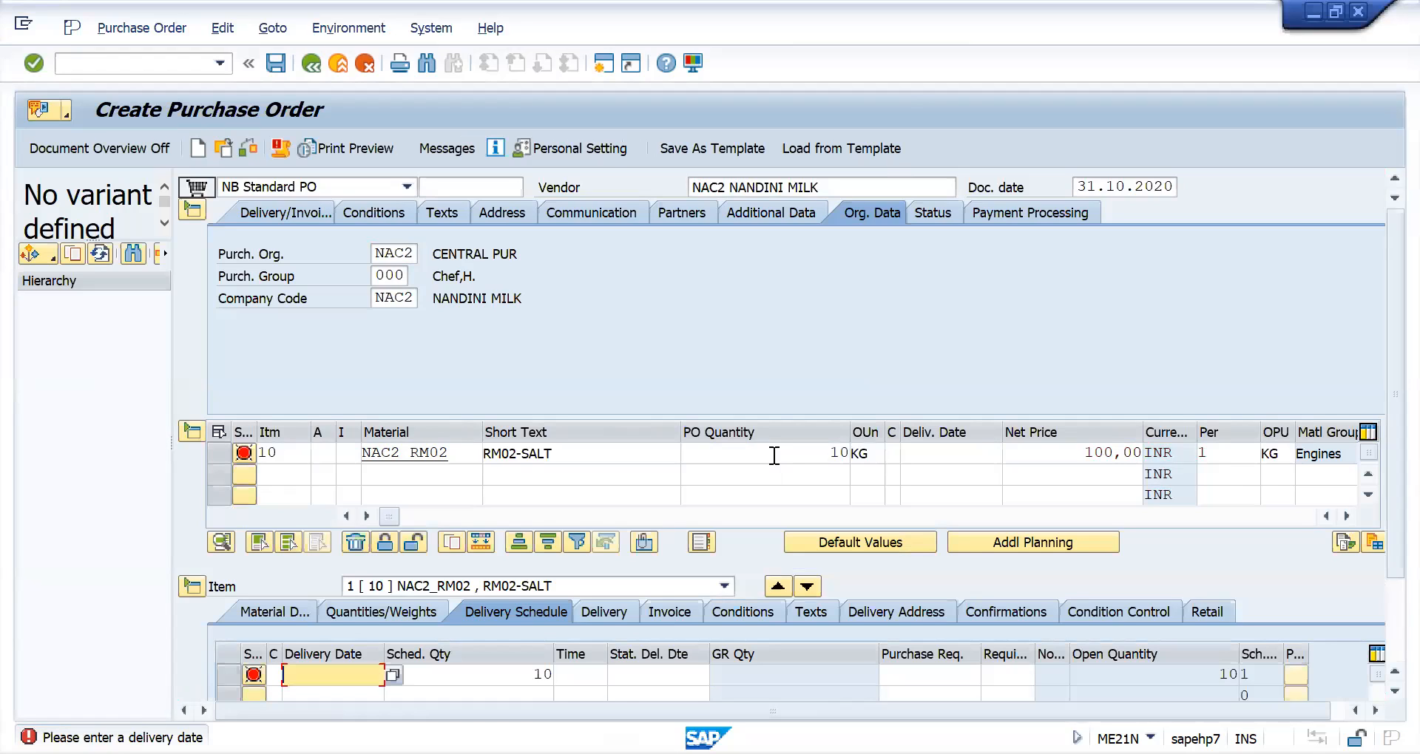
pyautogui.click(931, 452)
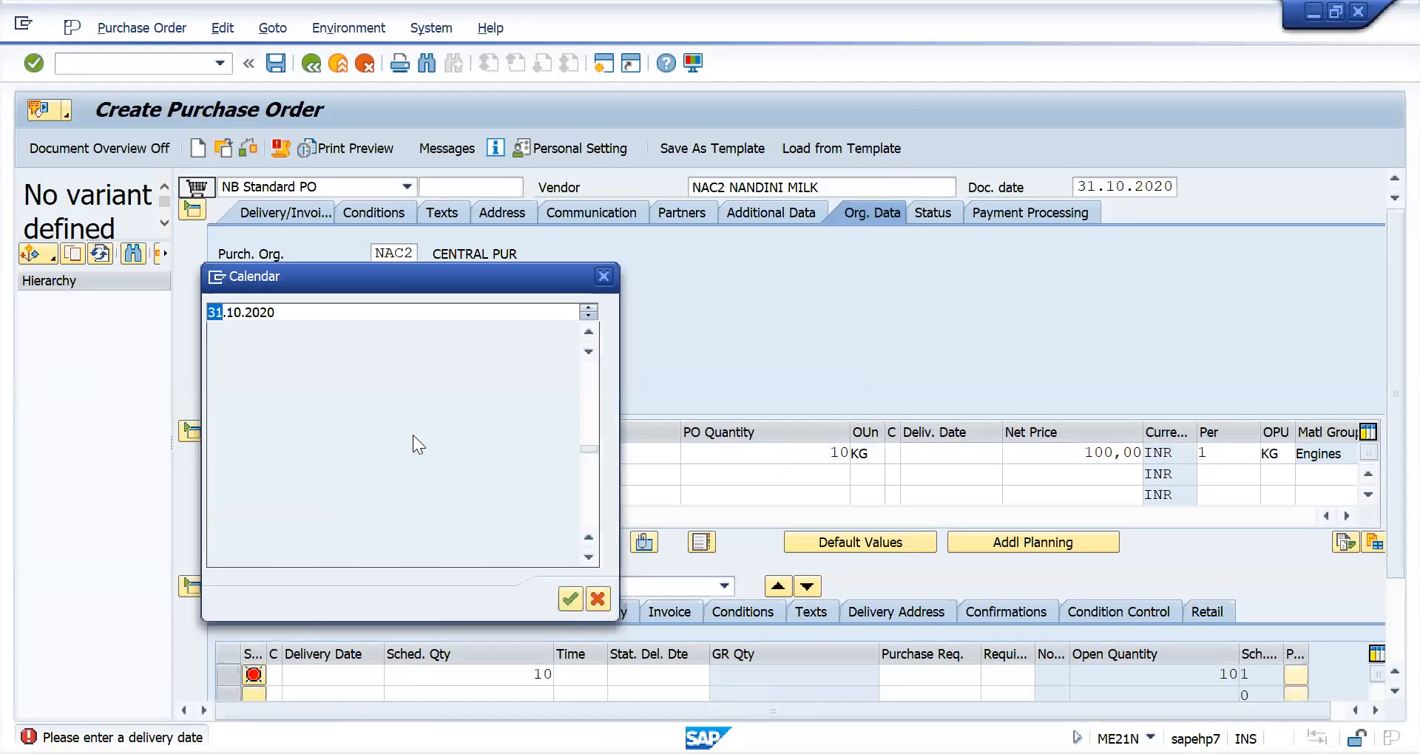
pyautogui.doubleClick(517, 468)
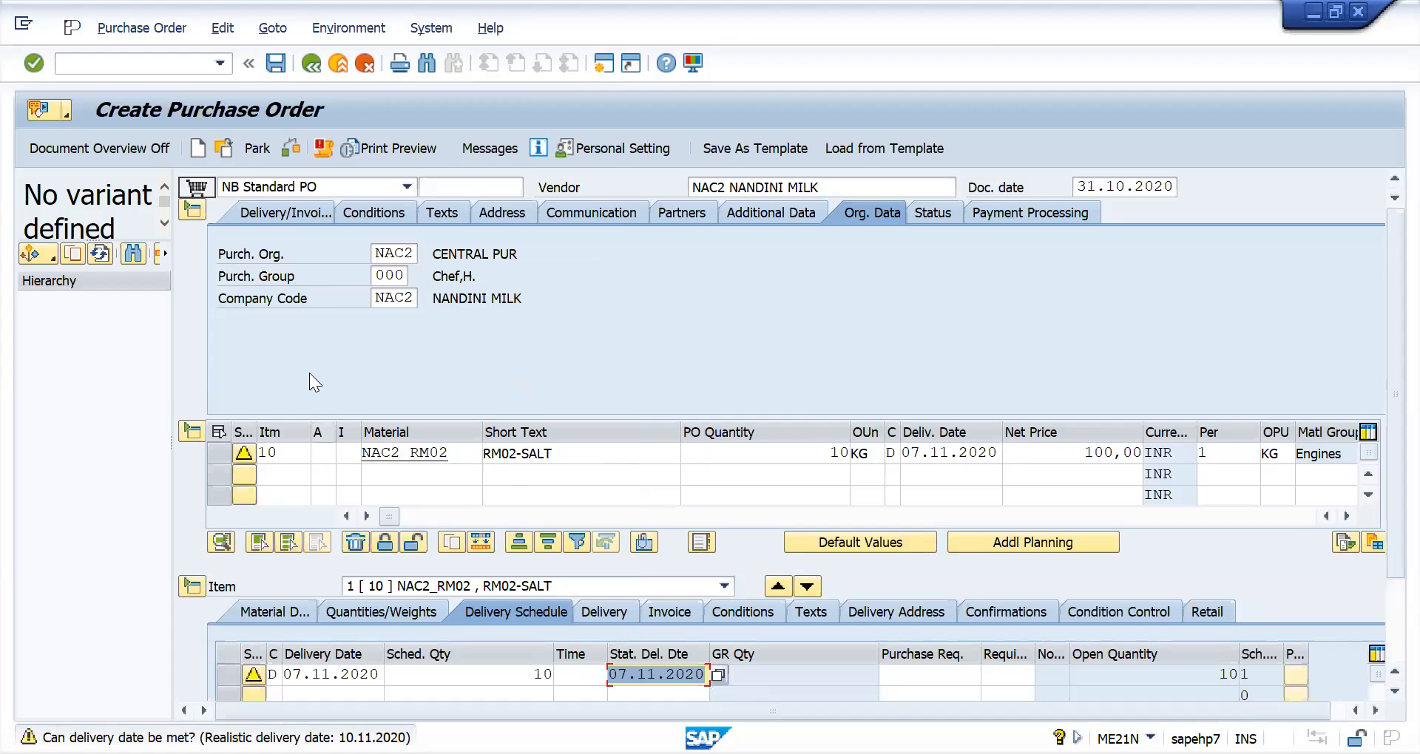
# - Check the purchase order for errors and close the message list
pyautogui.click(286, 151)
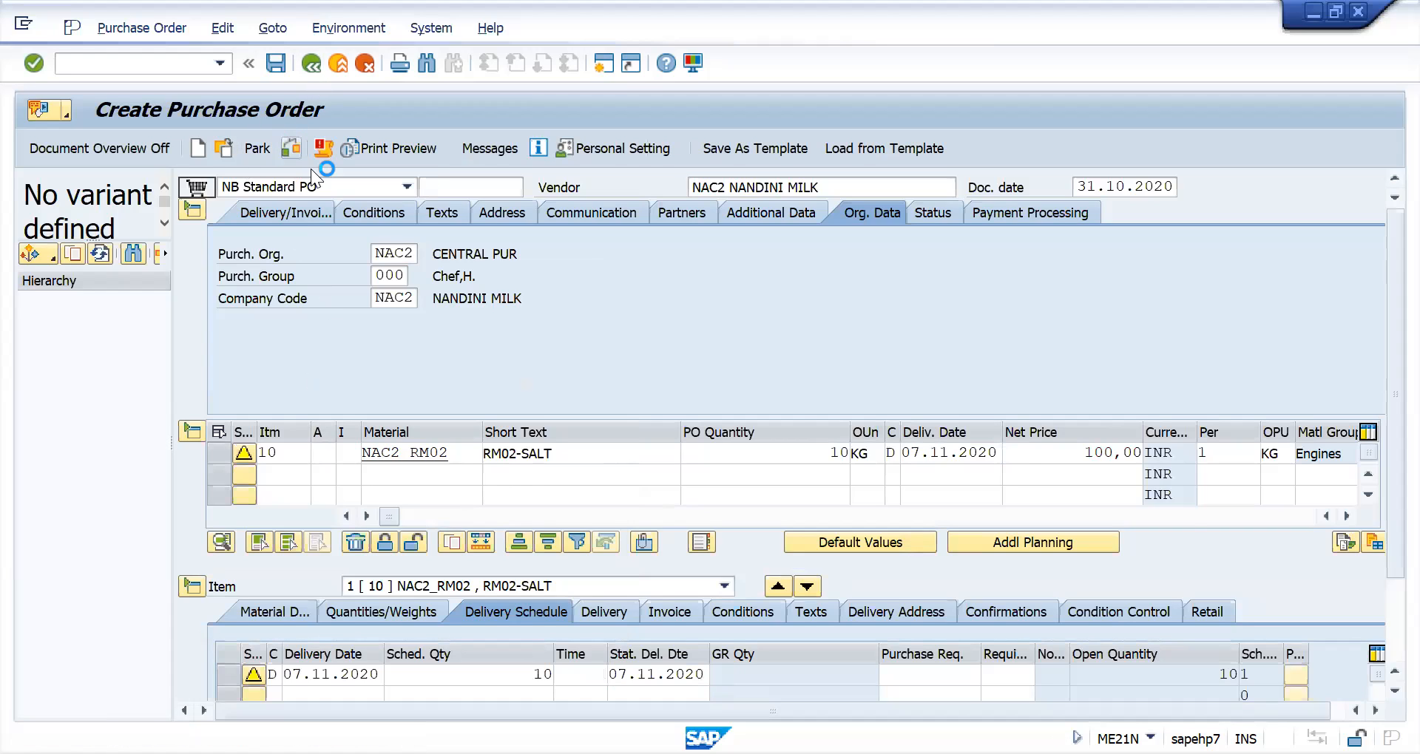
pyautogui.click(1168, 276)
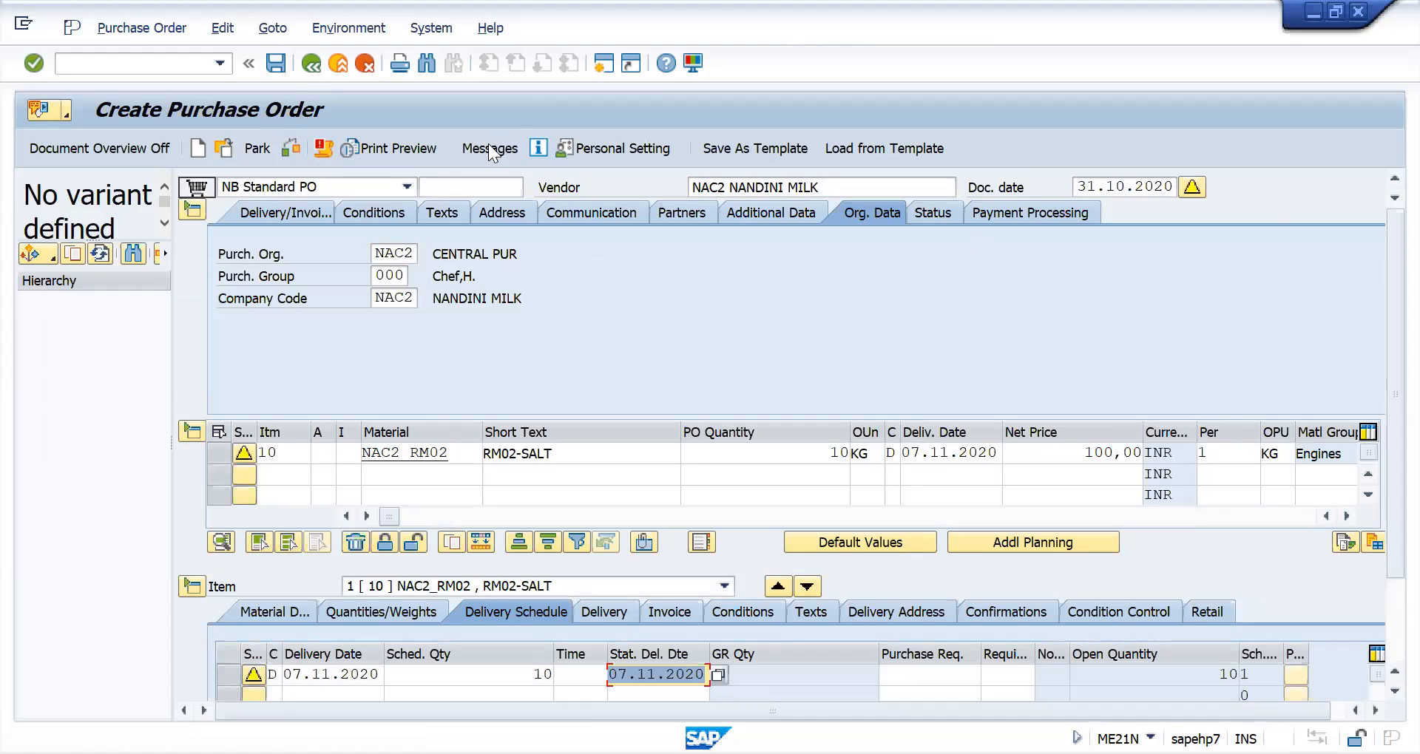
# - Add output type SEU with medium 1 Print output and language EN to the purchase order's output
pyautogui.click(496, 151)
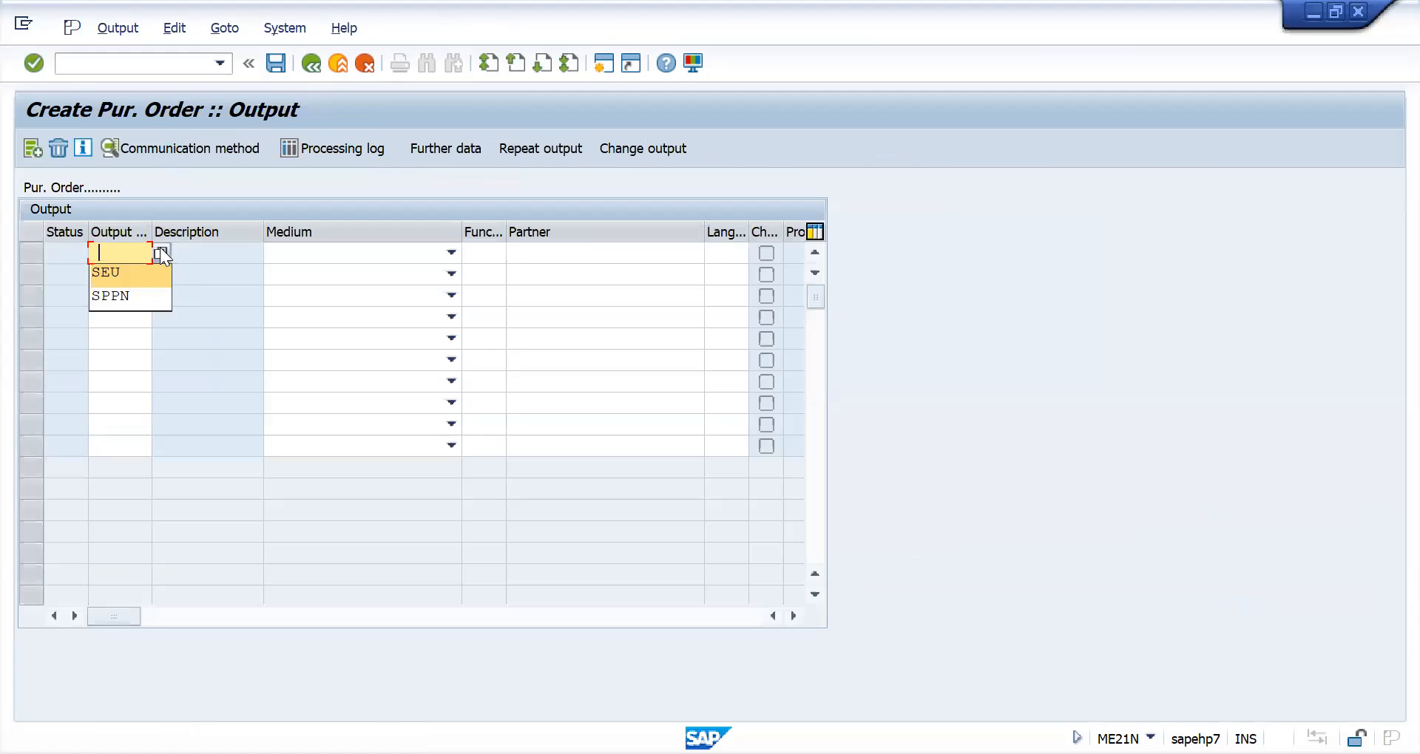
pyautogui.click(161, 252)
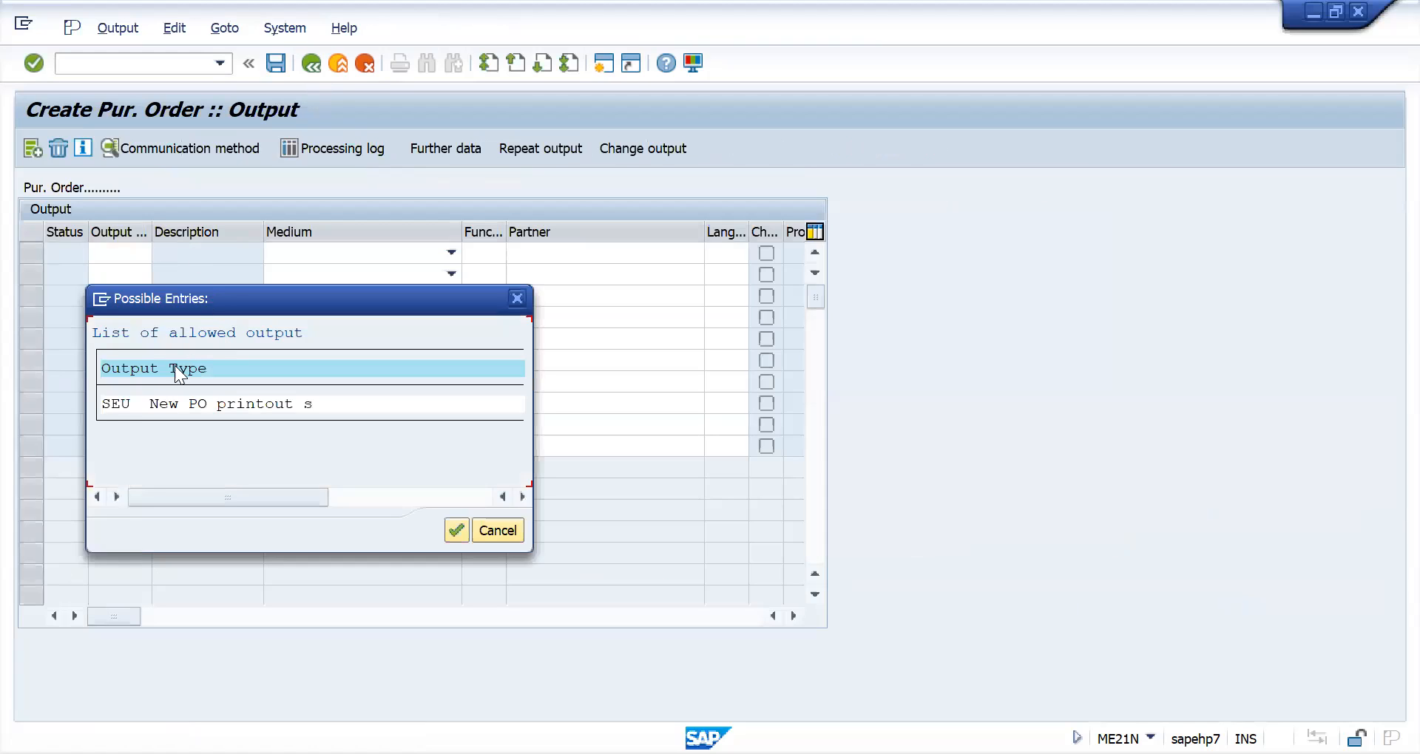
pyautogui.doubleClick(112, 405)
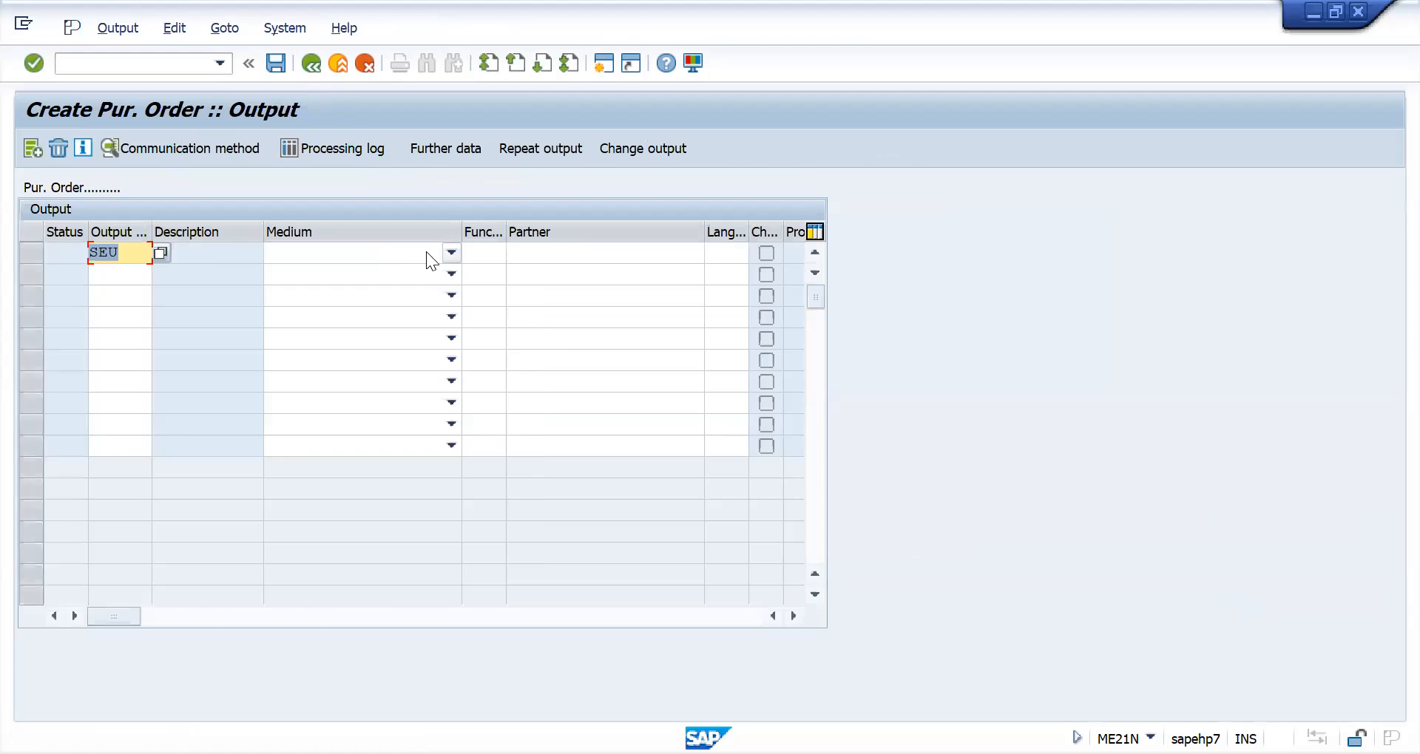
pyautogui.click(451, 252)
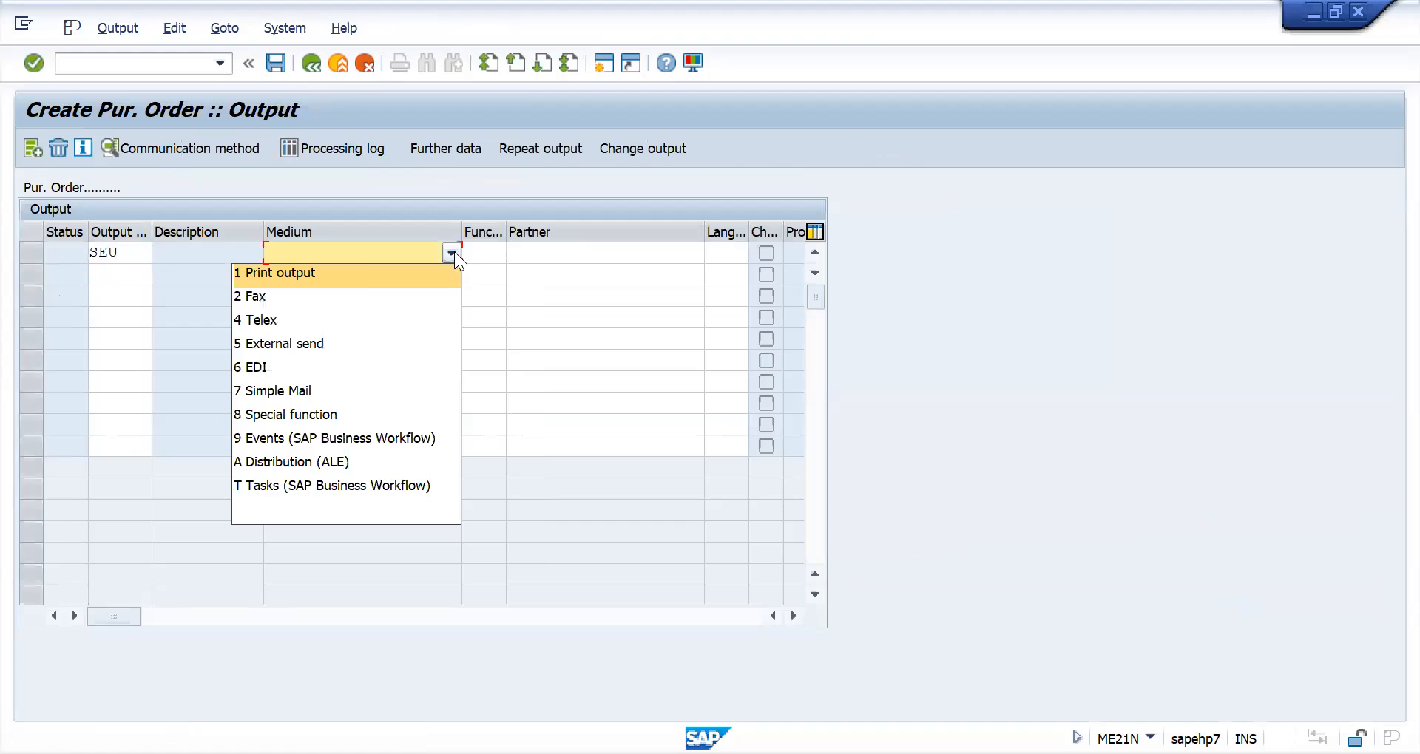
pyautogui.click(361, 274)
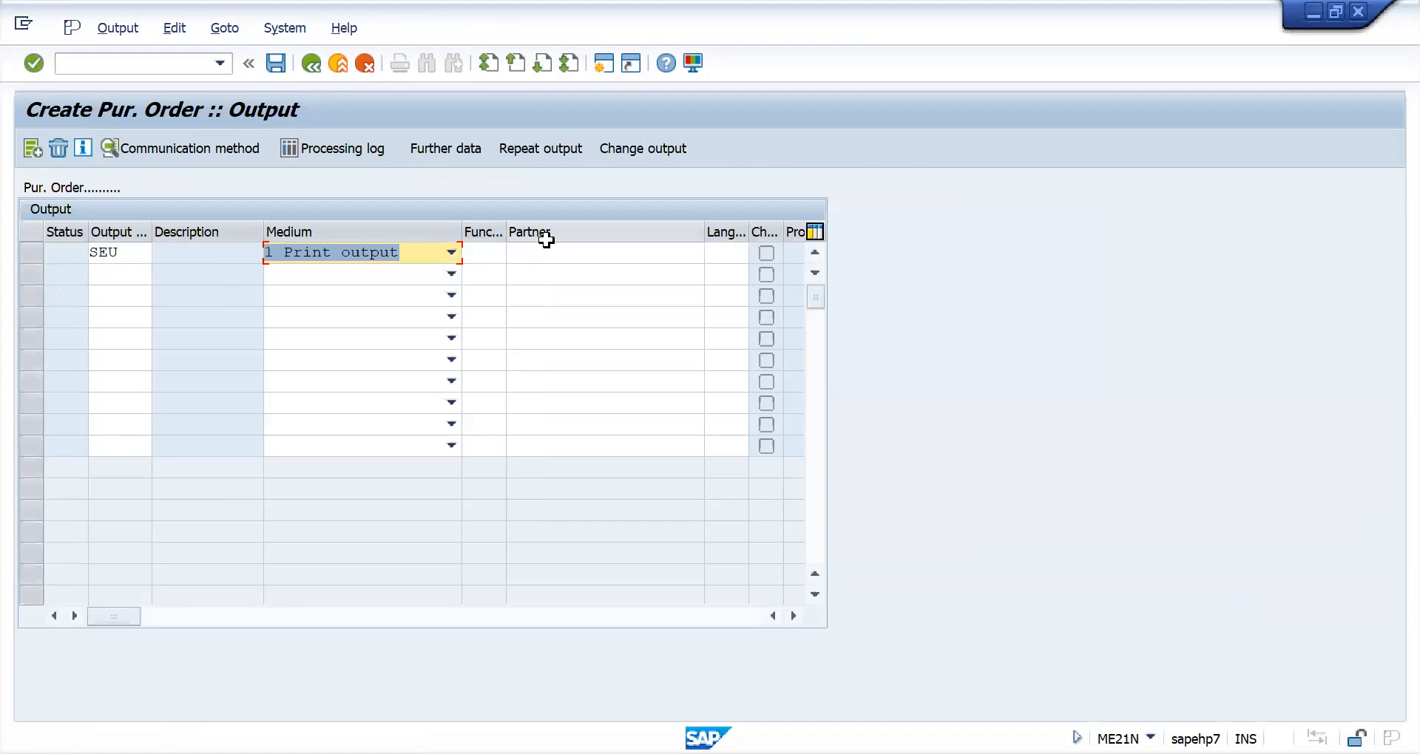
pyautogui.click(740, 248)
pyautogui.write('EN')
pyautogui.press('Return')
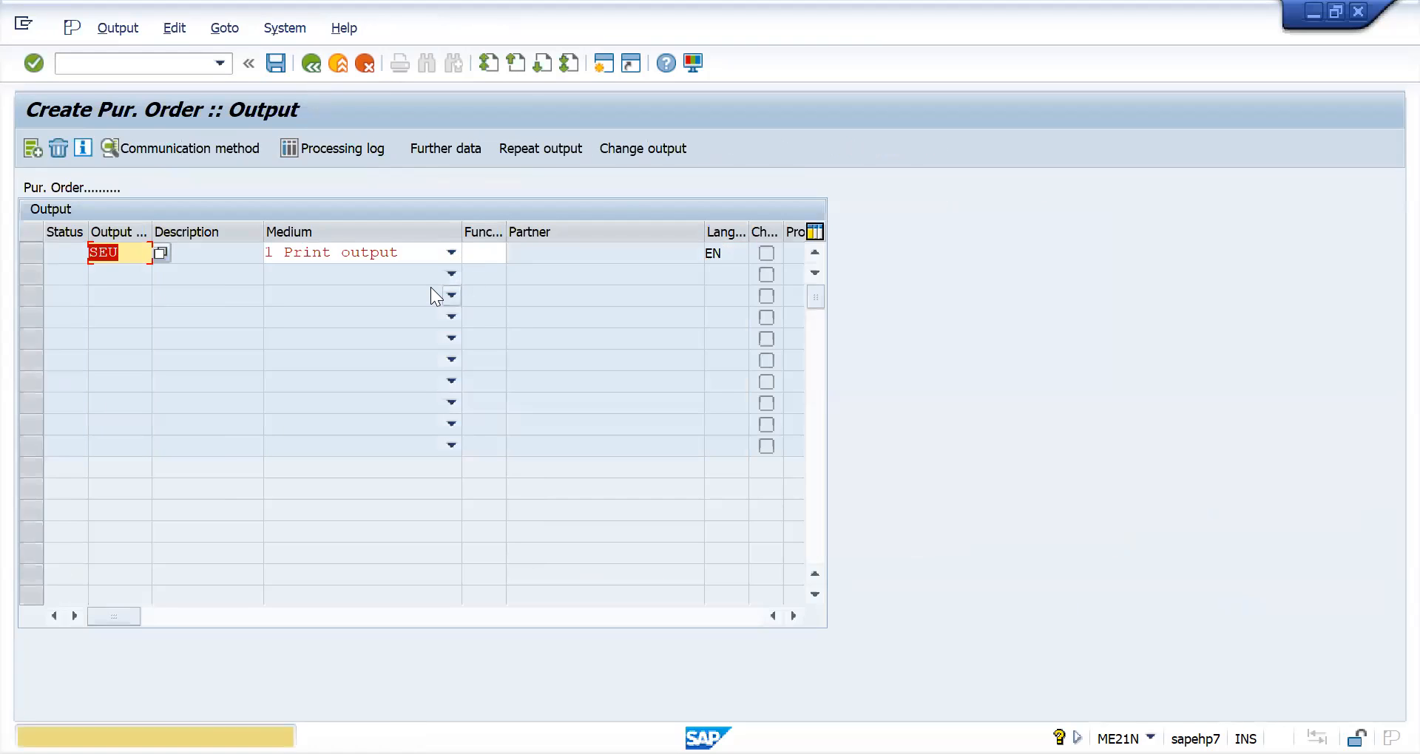
pyautogui.press('Return')
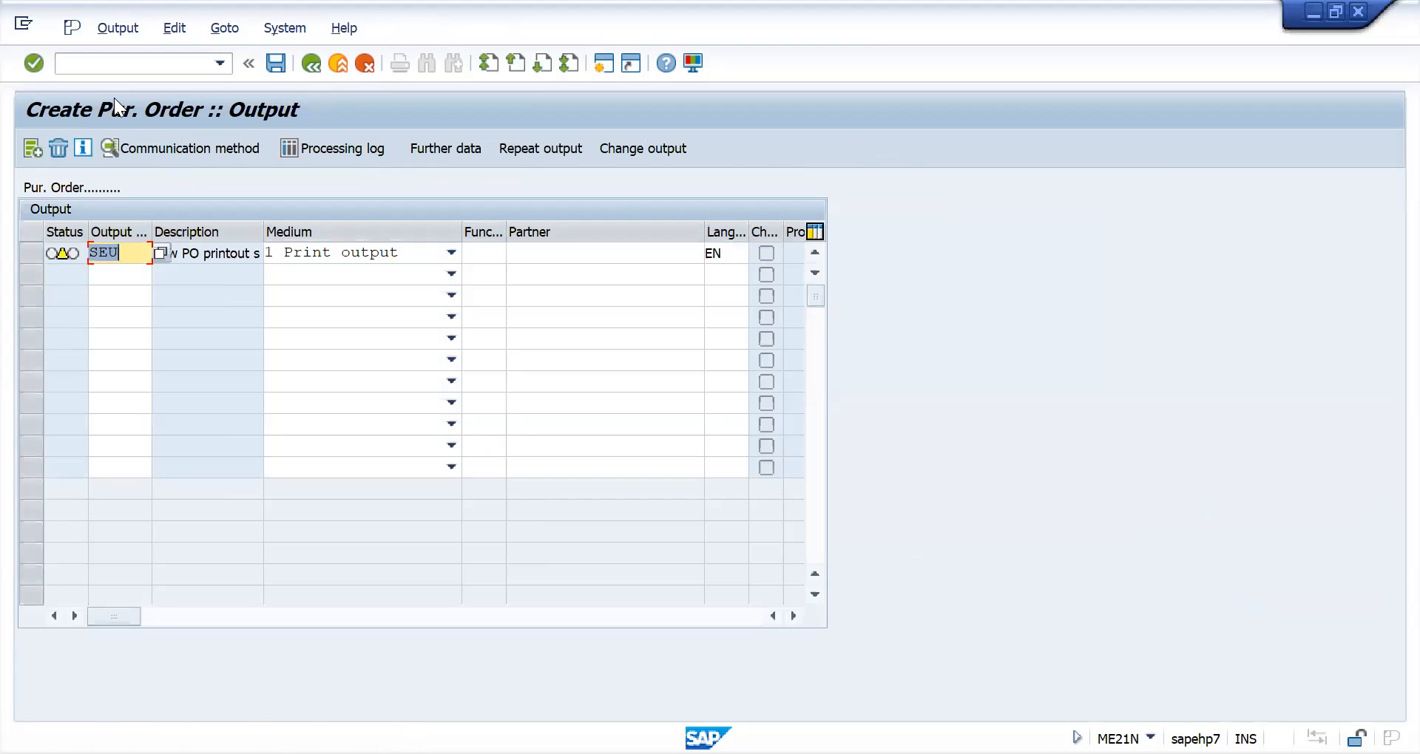
# - Set logical destination LP01 in the SEU output's communication method and return to the purchase order
pyautogui.click(196, 151)
pyautogui.click(260, 256)
pyautogui.click(266, 270)
pyautogui.press('Return')
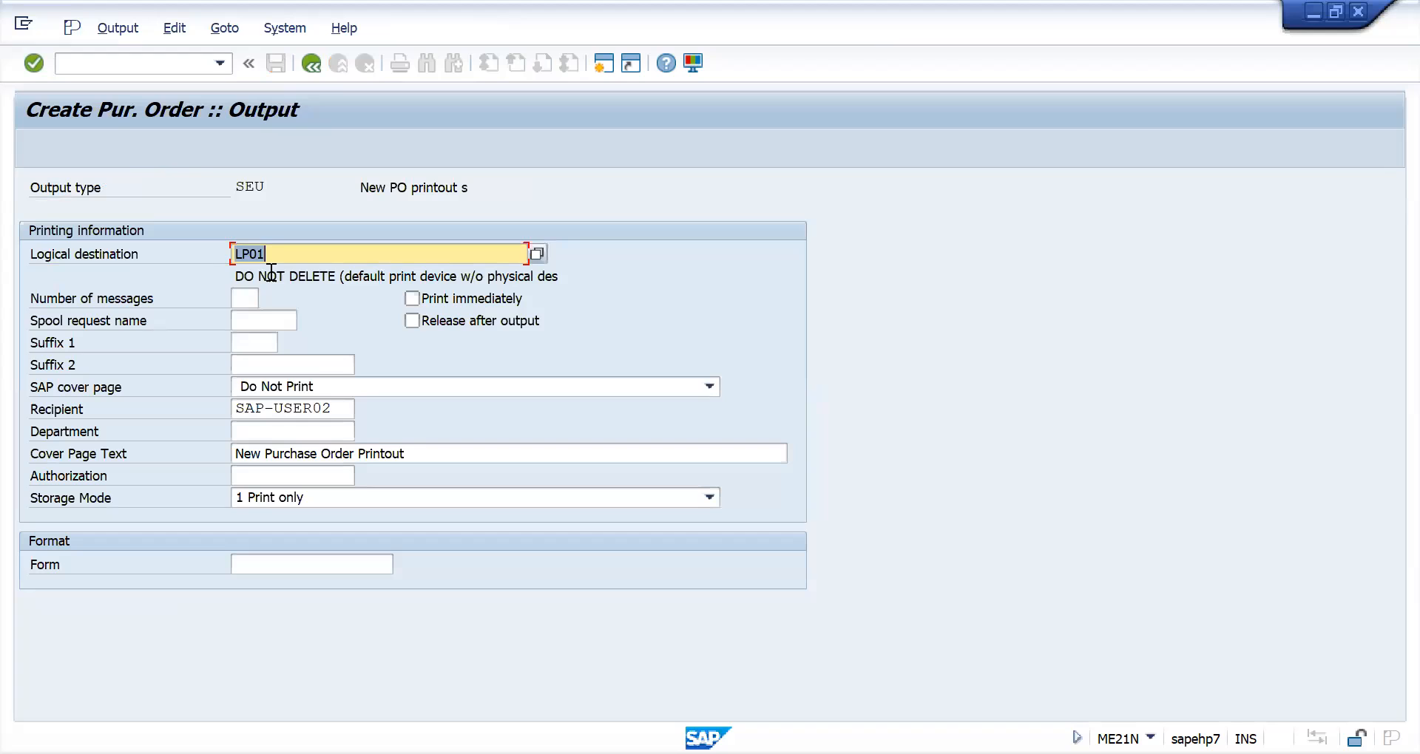
pyautogui.click(313, 64)
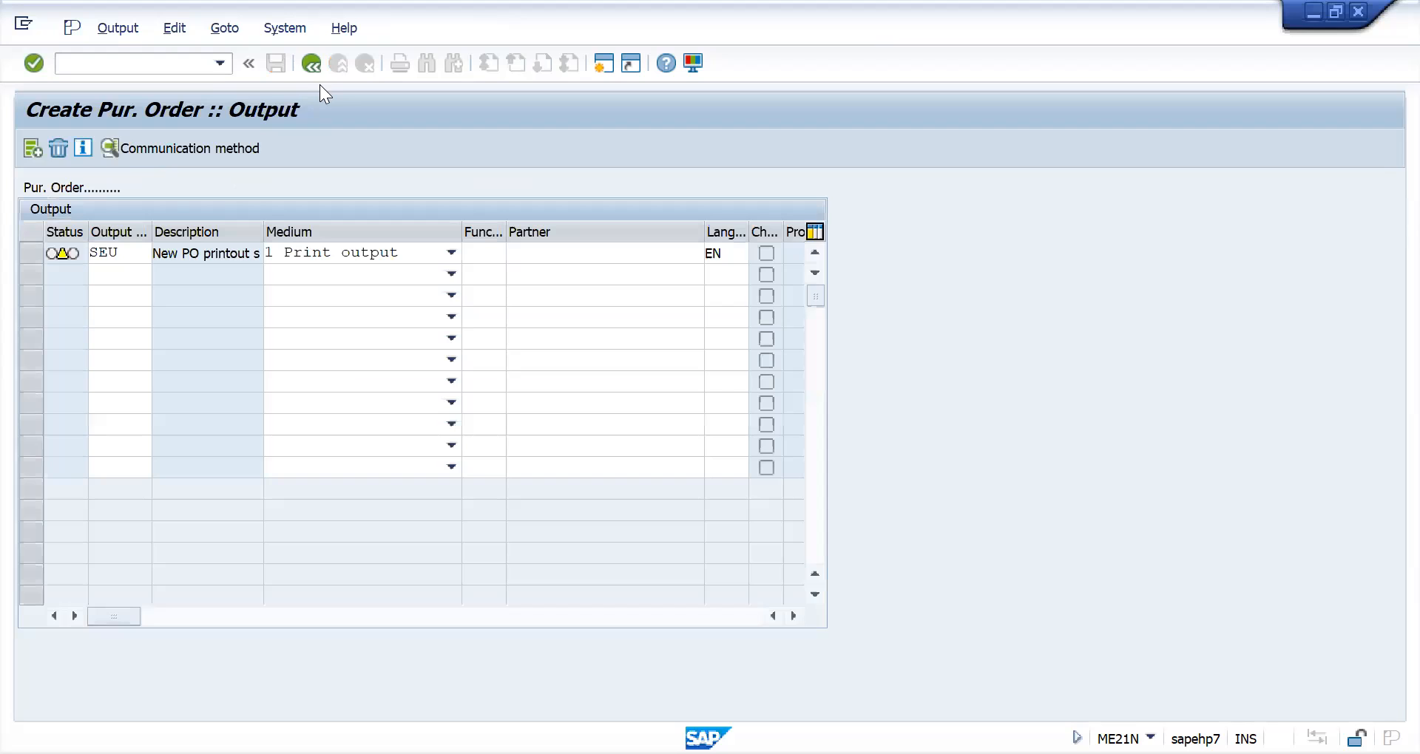
pyautogui.click(315, 70)
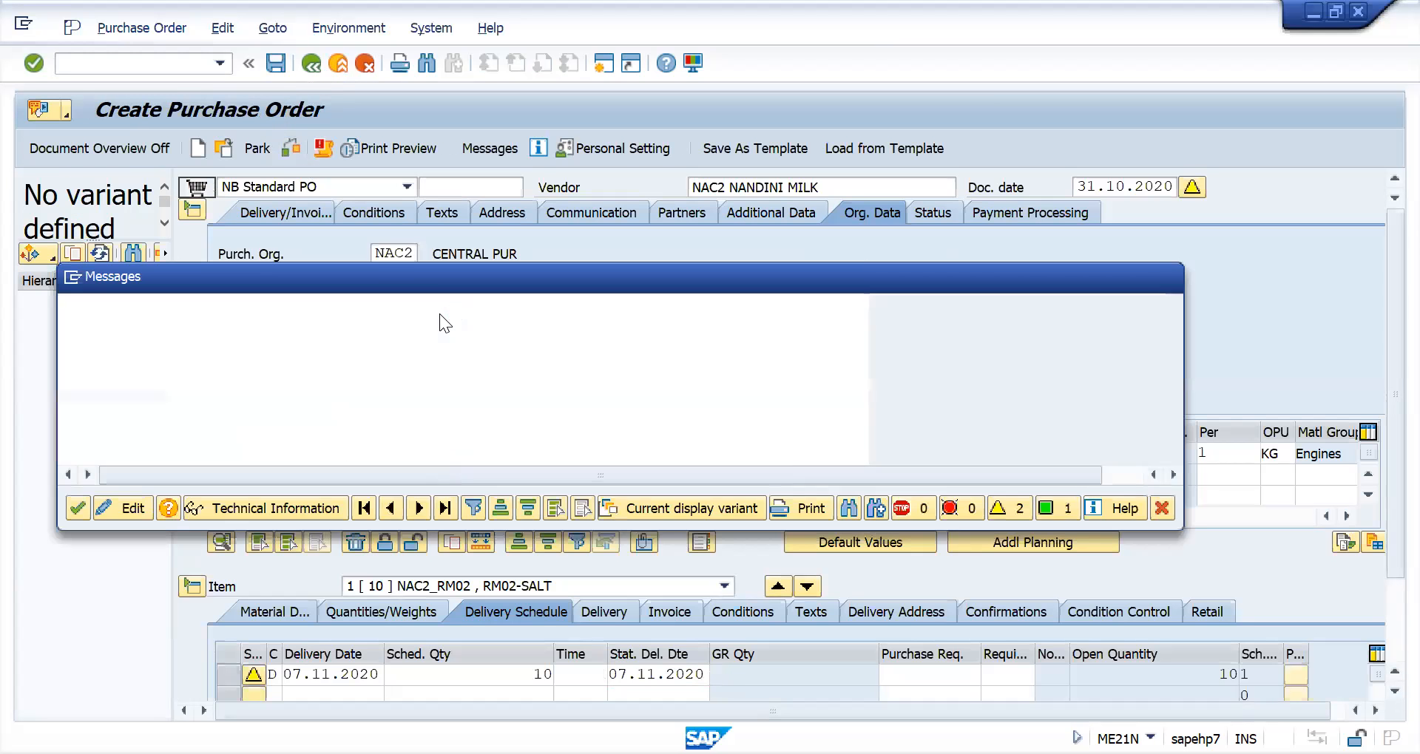
# - Save the purchase order and copy its new number from the message details
pyautogui.click(1167, 276)
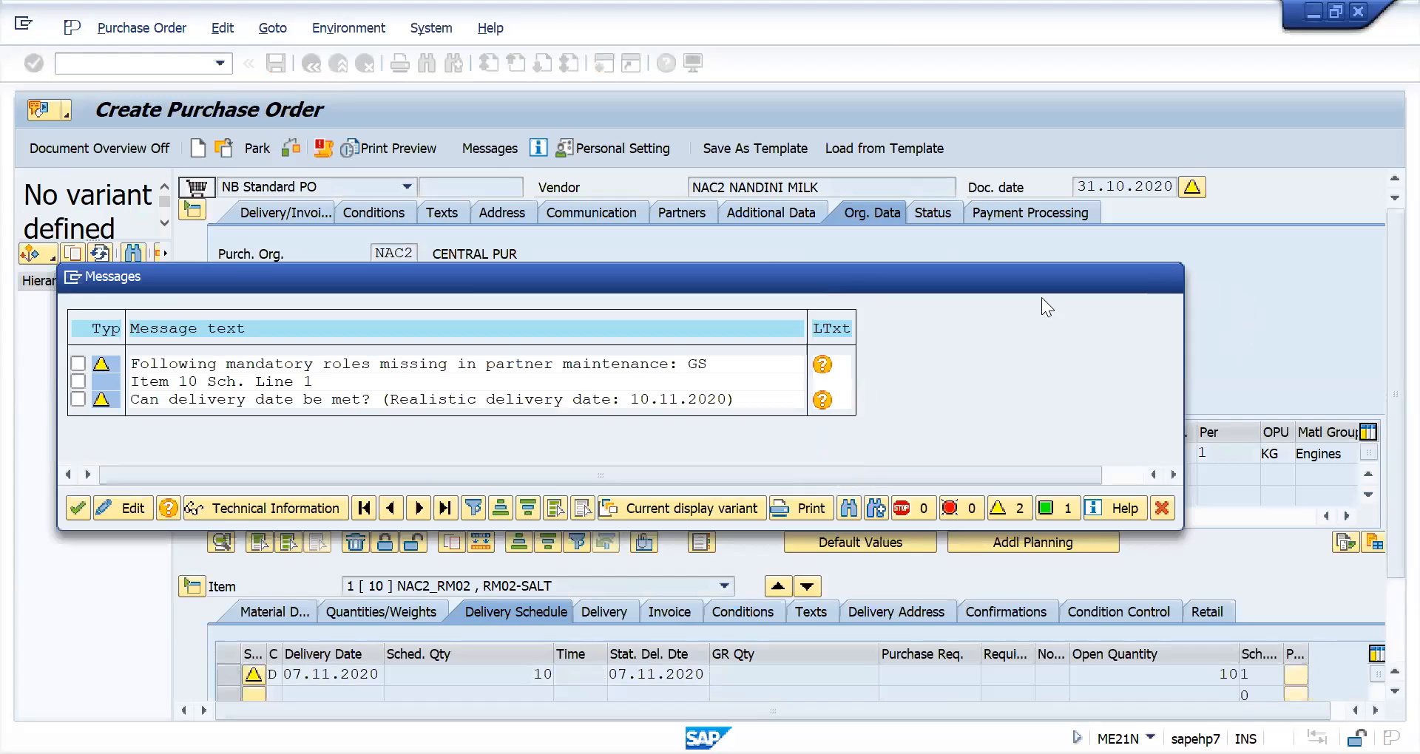
pyautogui.click(275, 64)
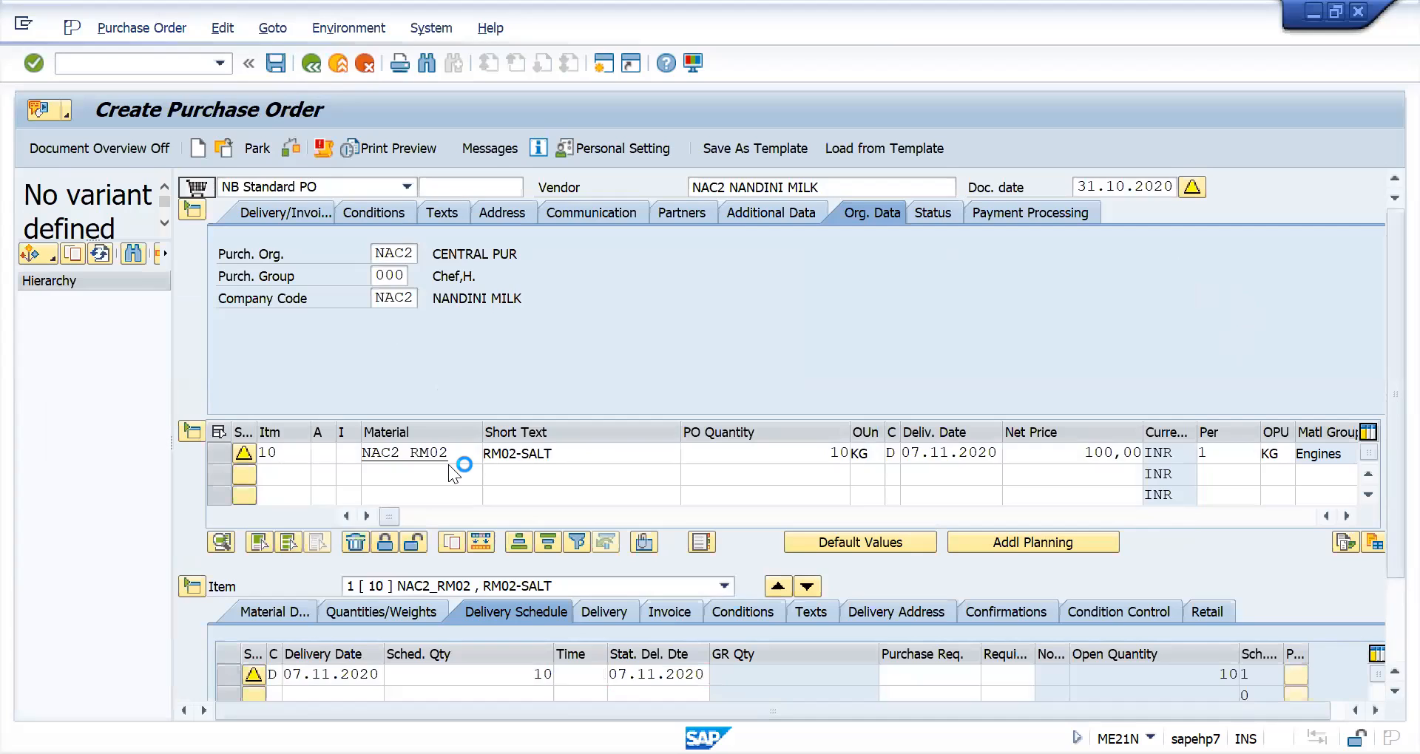
pyautogui.click(387, 423)
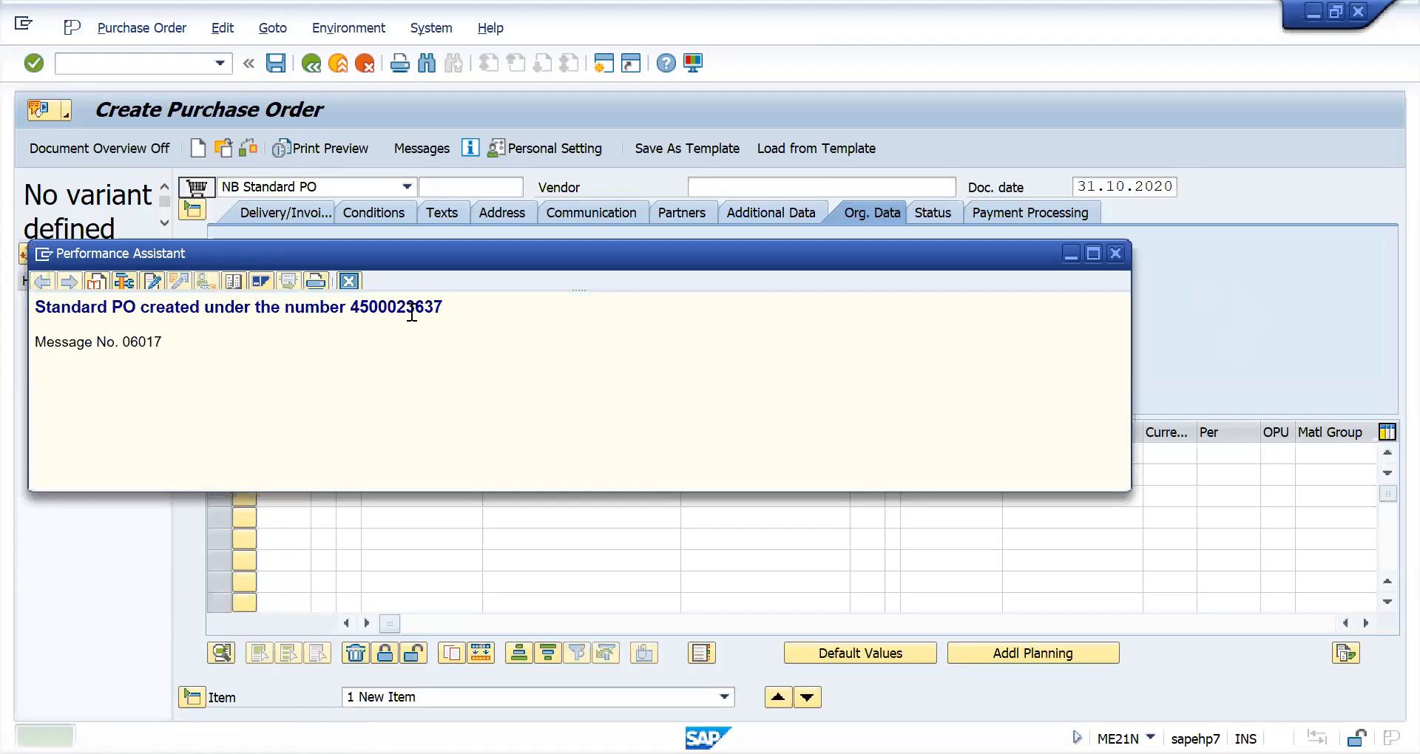
pyautogui.doubleClick(405, 308)
pyautogui.hotkey('ctrl', 'c')
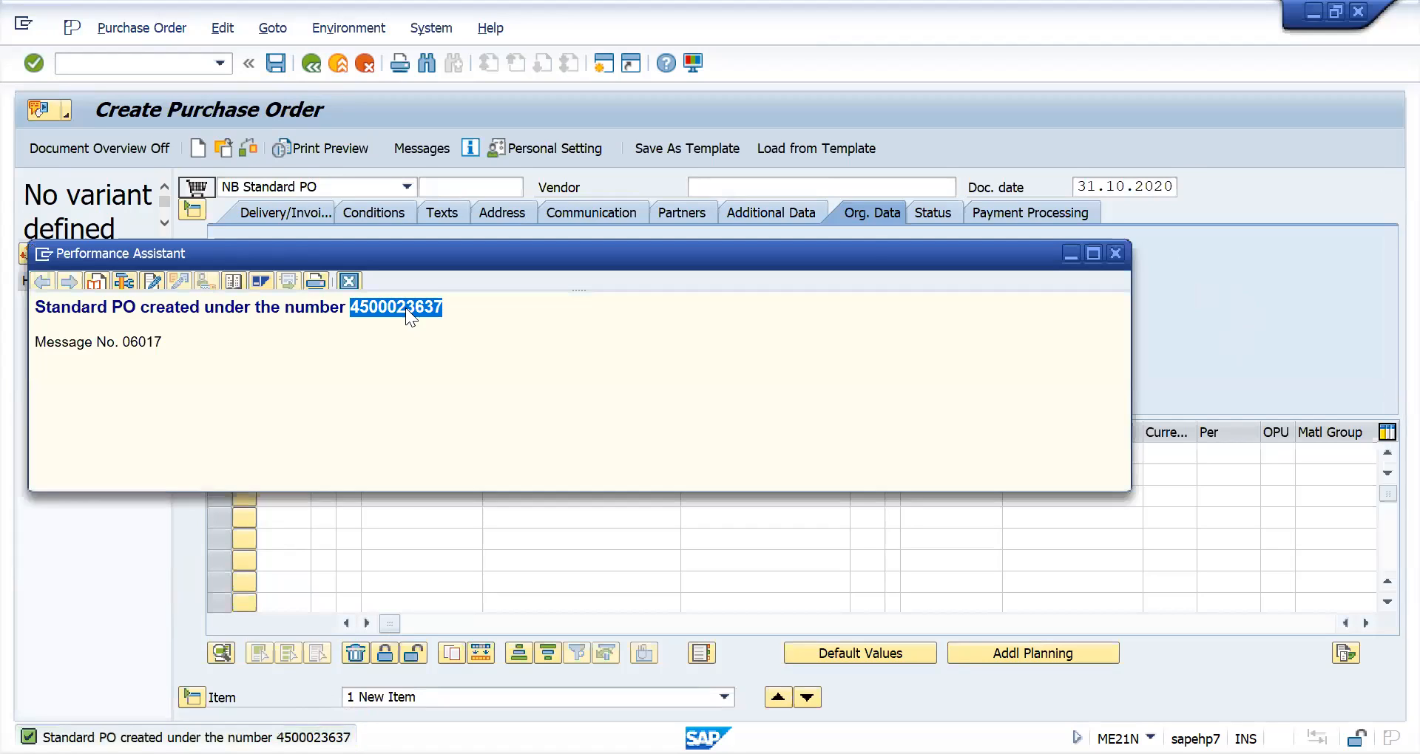
pyautogui.click(1115, 254)
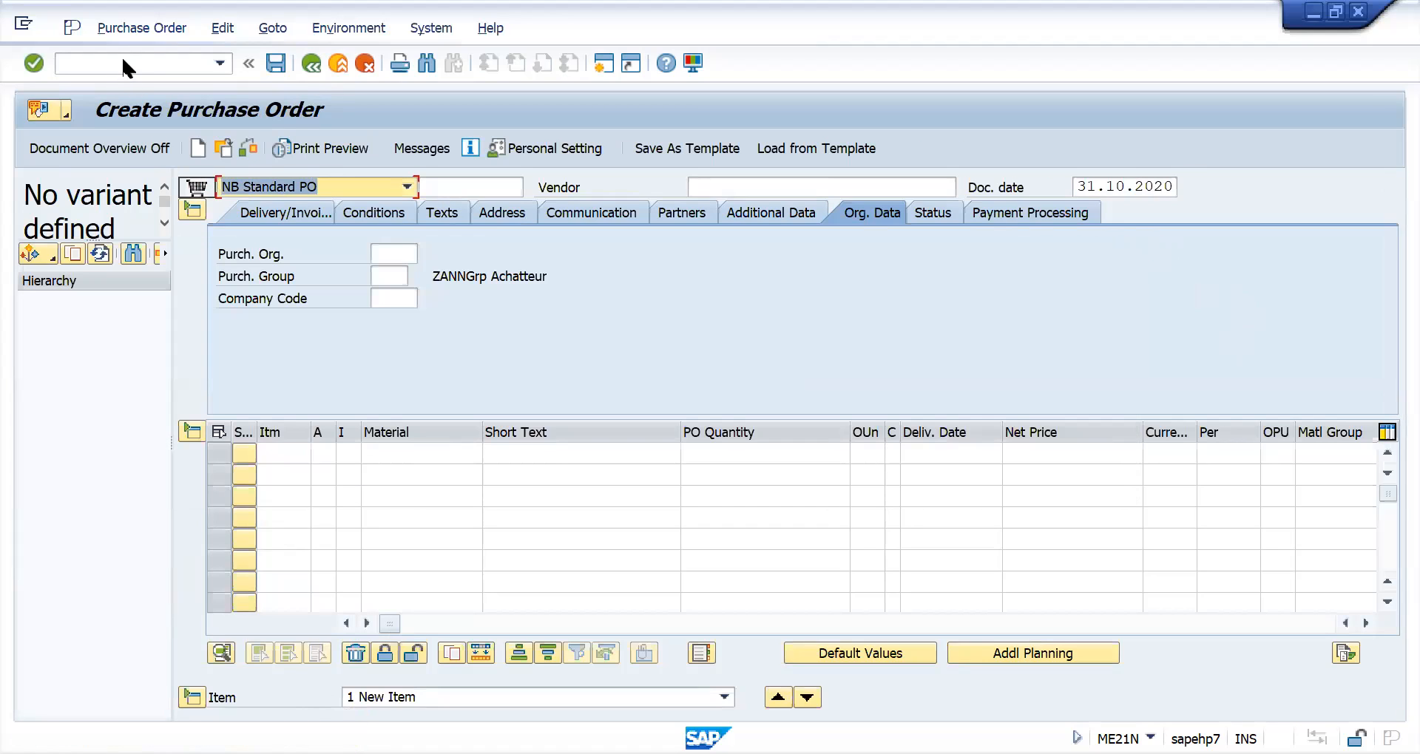
# - Start transaction MIGO and set it to A01 Goods Receipt with reference R01 Purchase Order
pyautogui.click(125, 61)
pyautogui.write('/nme21n')
pyautogui.press('Return')
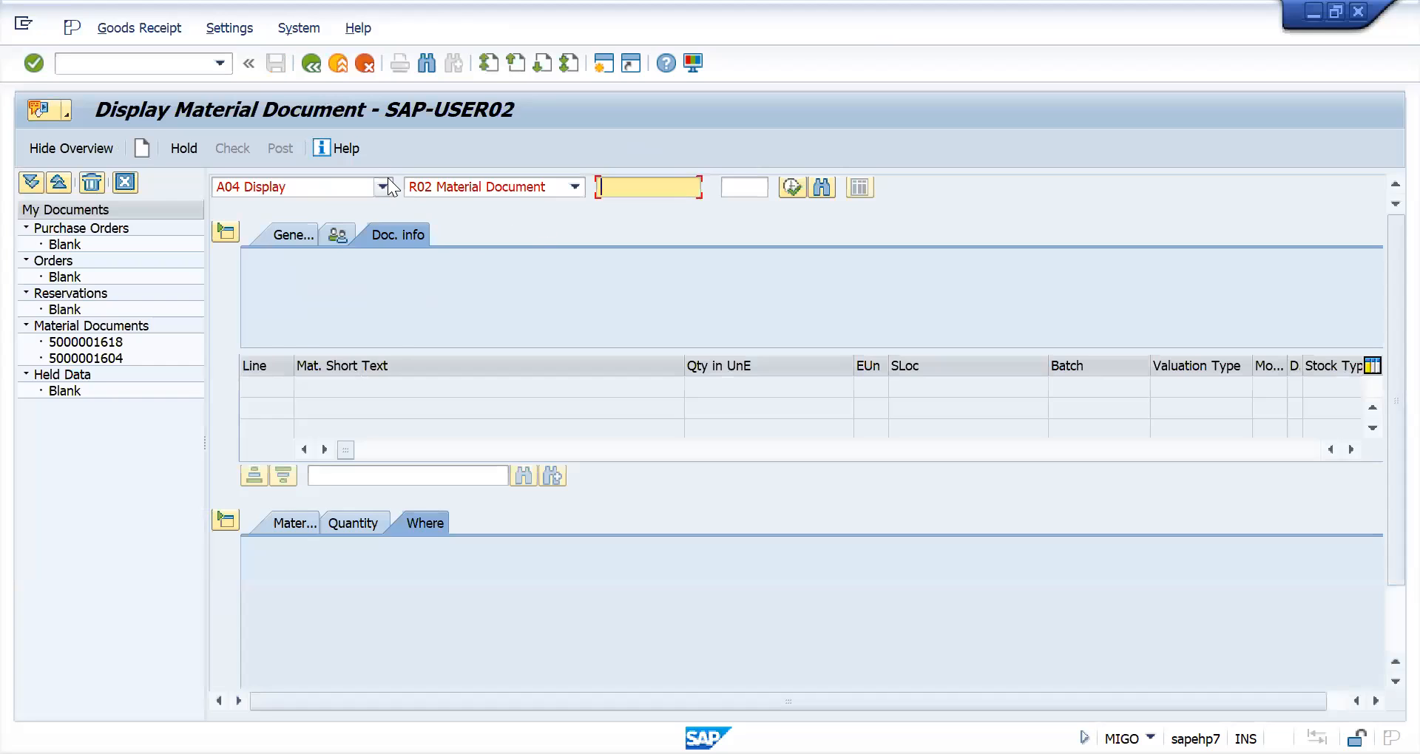
pyautogui.click(386, 185)
pyautogui.click(318, 277)
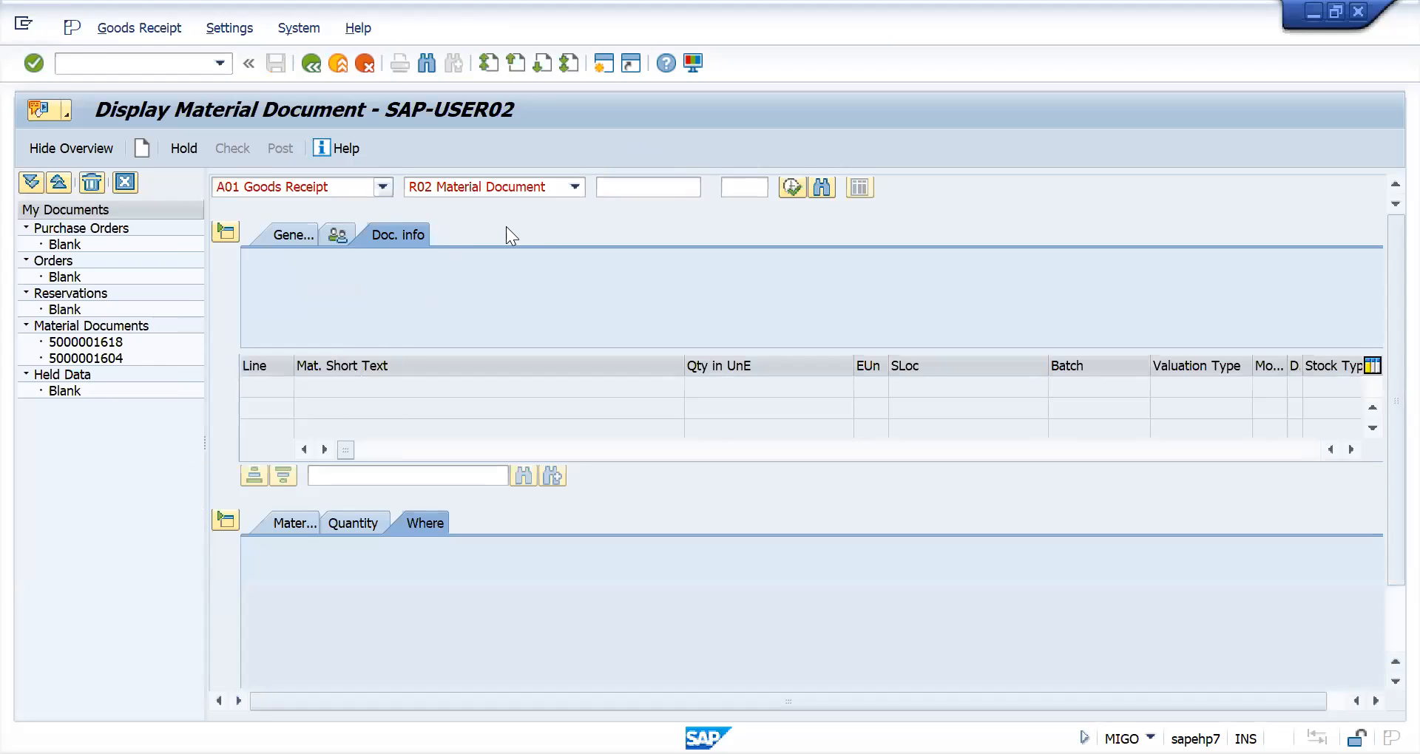
pyautogui.click(383, 189)
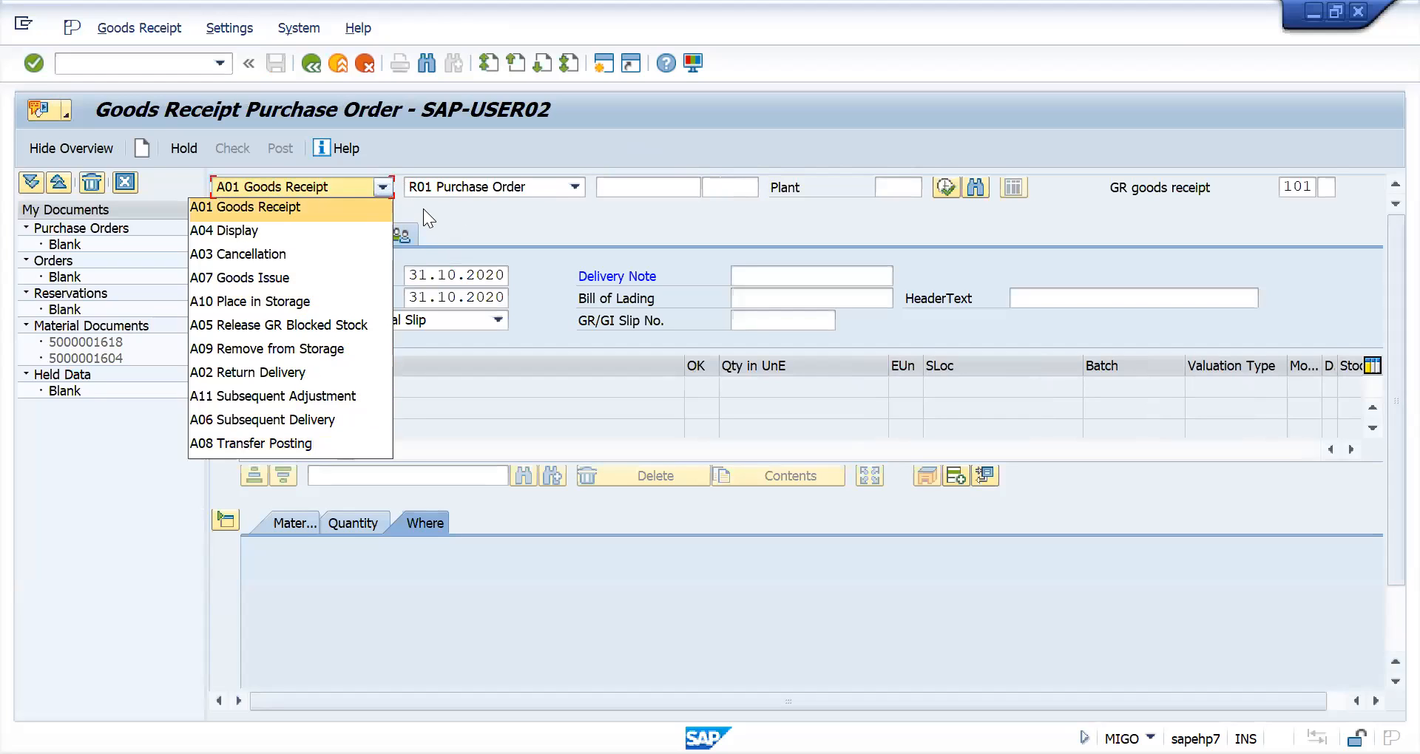
pyautogui.click(380, 207)
# - Load the new purchase order into the goods receipt using its copied number
pyautogui.click(621, 186)
pyautogui.hotkey('ctrl', 'v')
pyautogui.press('Return')
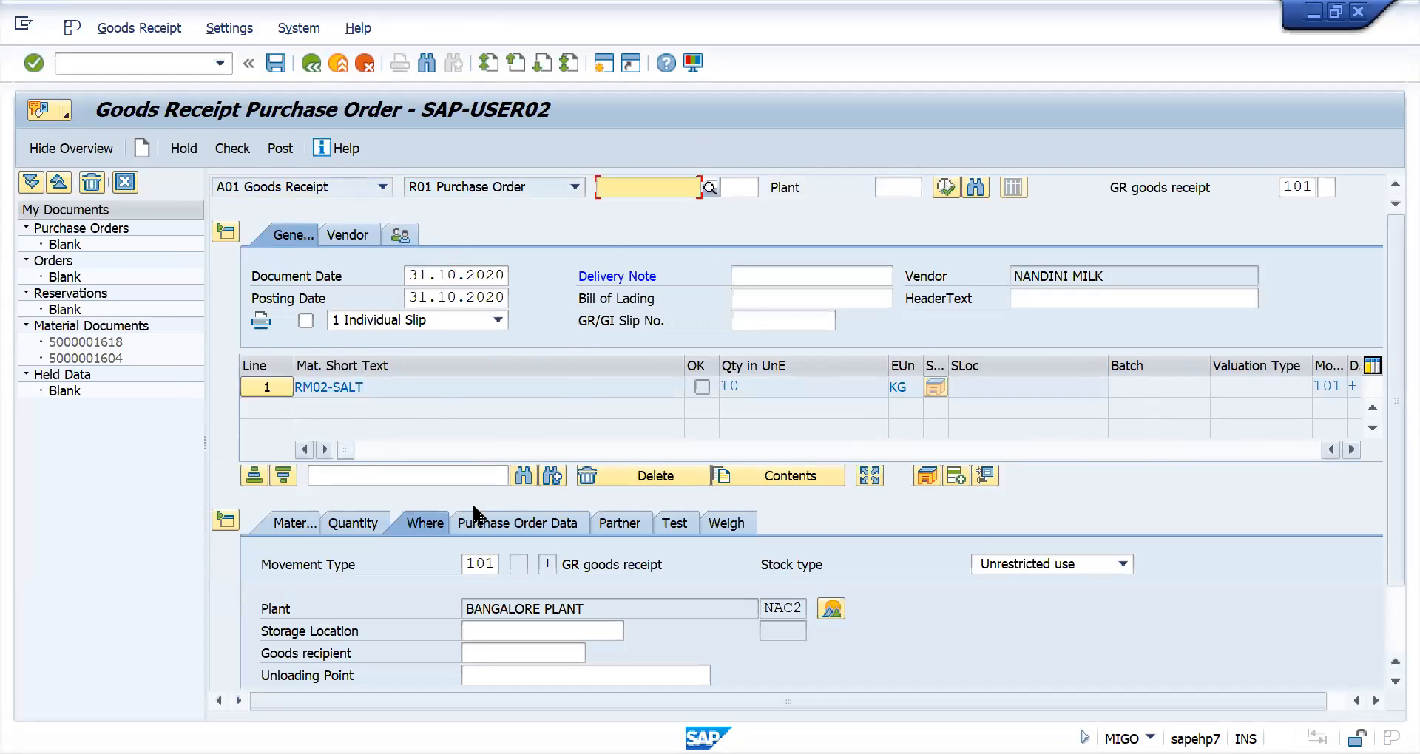
pyautogui.press('BackSpace')
pyautogui.click(638, 183)
# - Enter storage location s1 for the RM02-SALT item and mark the item as OK
pyautogui.scroll(-2, 379, 543)
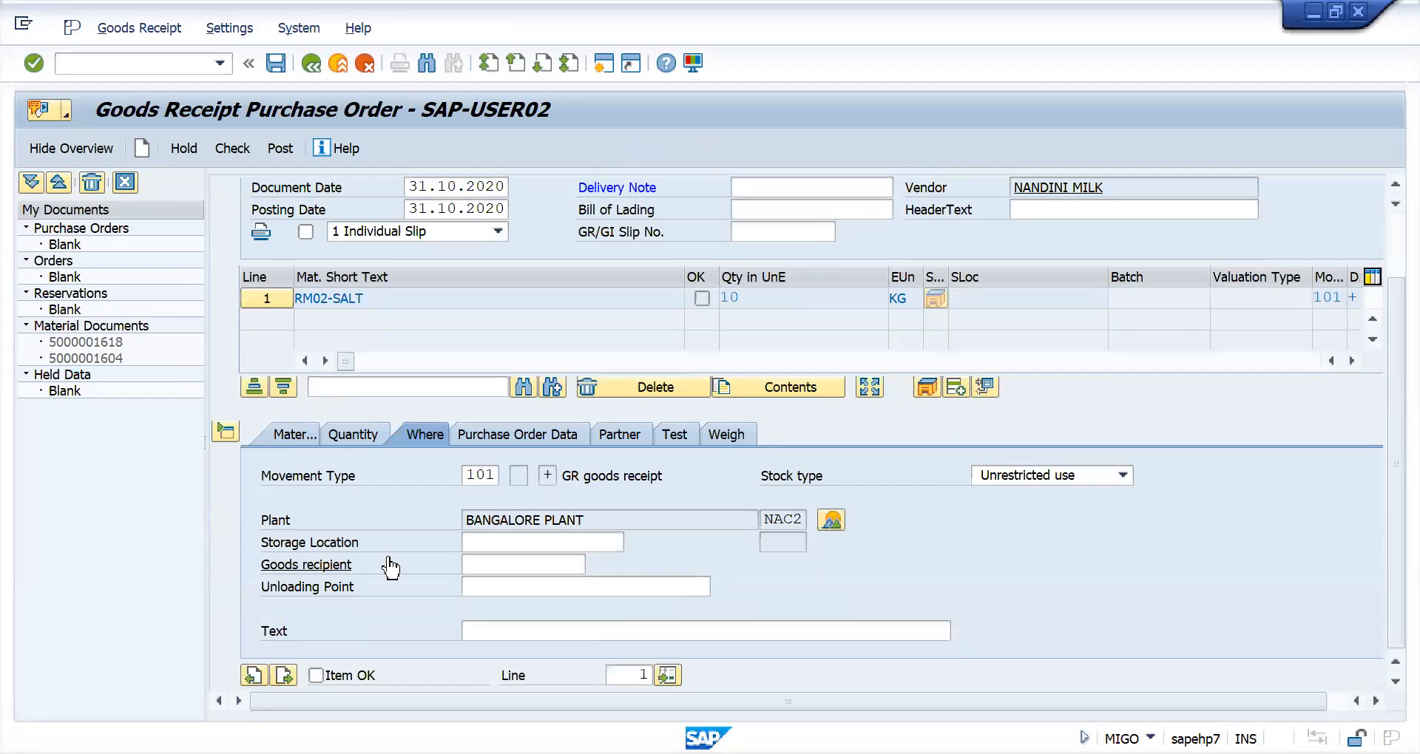
pyautogui.click(491, 542)
pyautogui.write('s1')
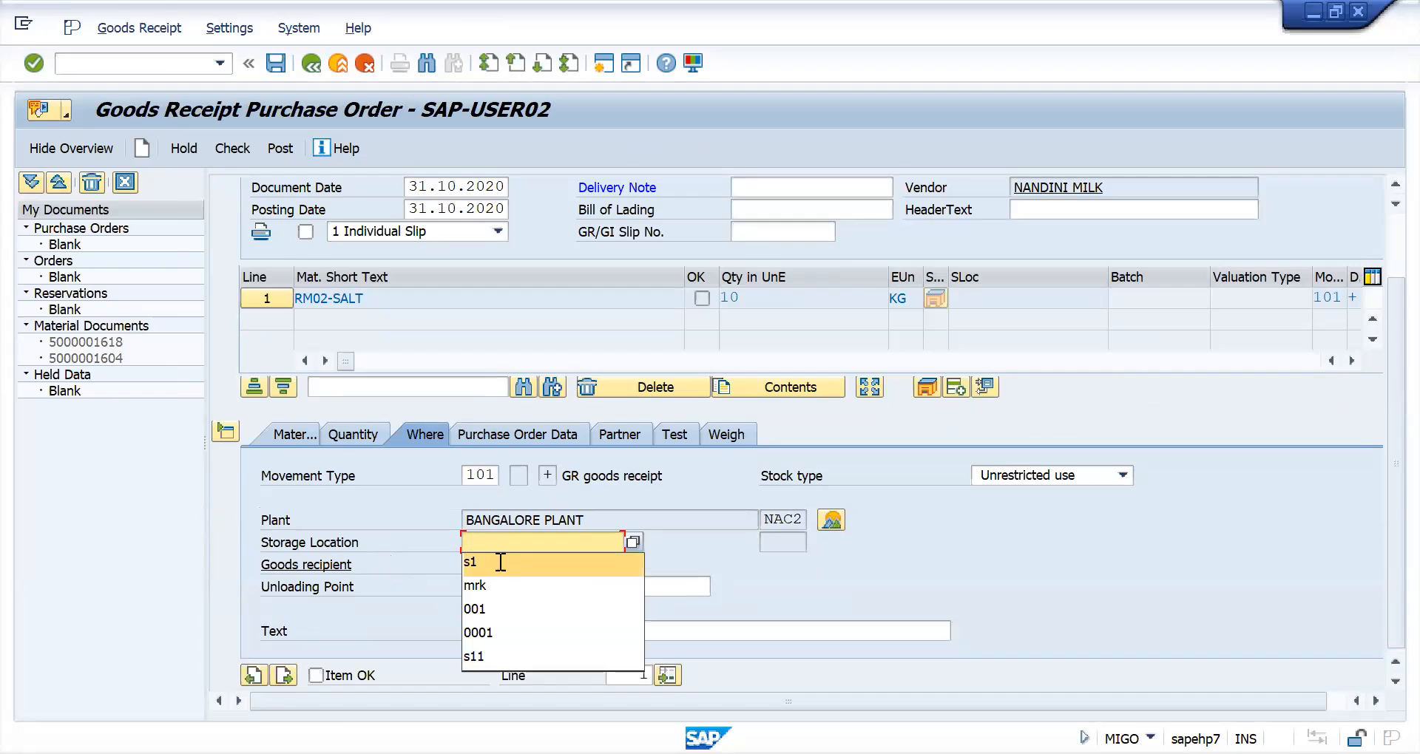
pyautogui.click(316, 676)
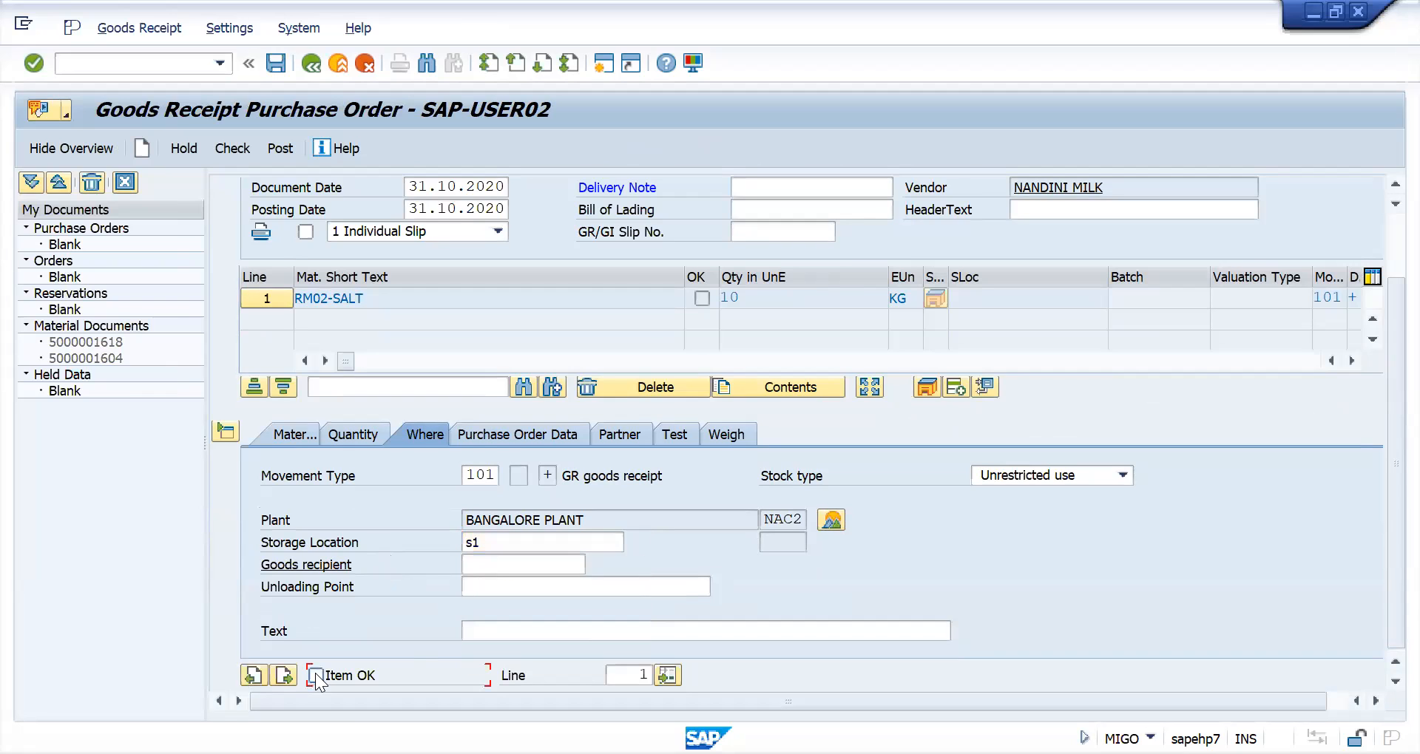
# - Fill in the goods receipt's delivery note with the copied purchase order number
pyautogui.click(743, 187)
pyautogui.hotkey('ctrl', 'v')
pyautogui.scroll(2, 640, 369)
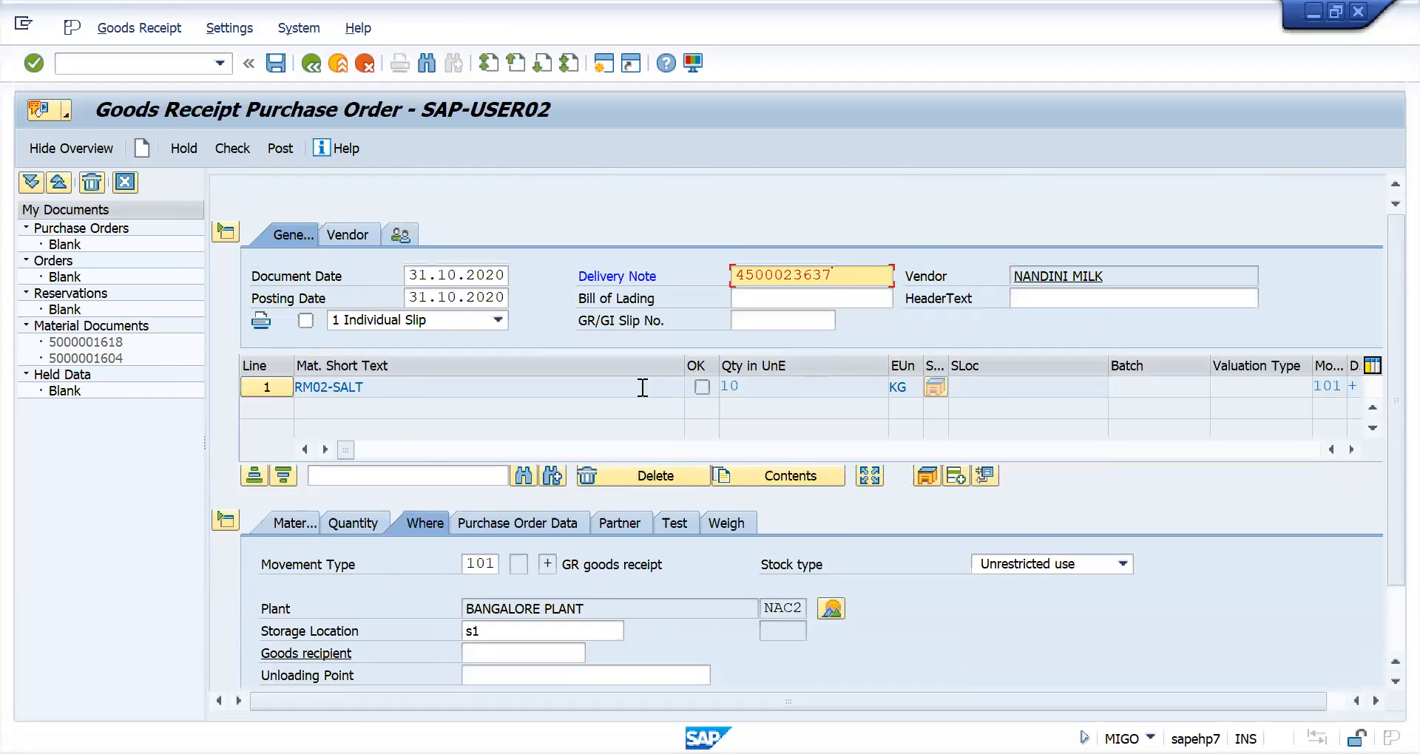
# - Review the item's material and quantity details, then check and post the goods receipt
pyautogui.click(288, 524)
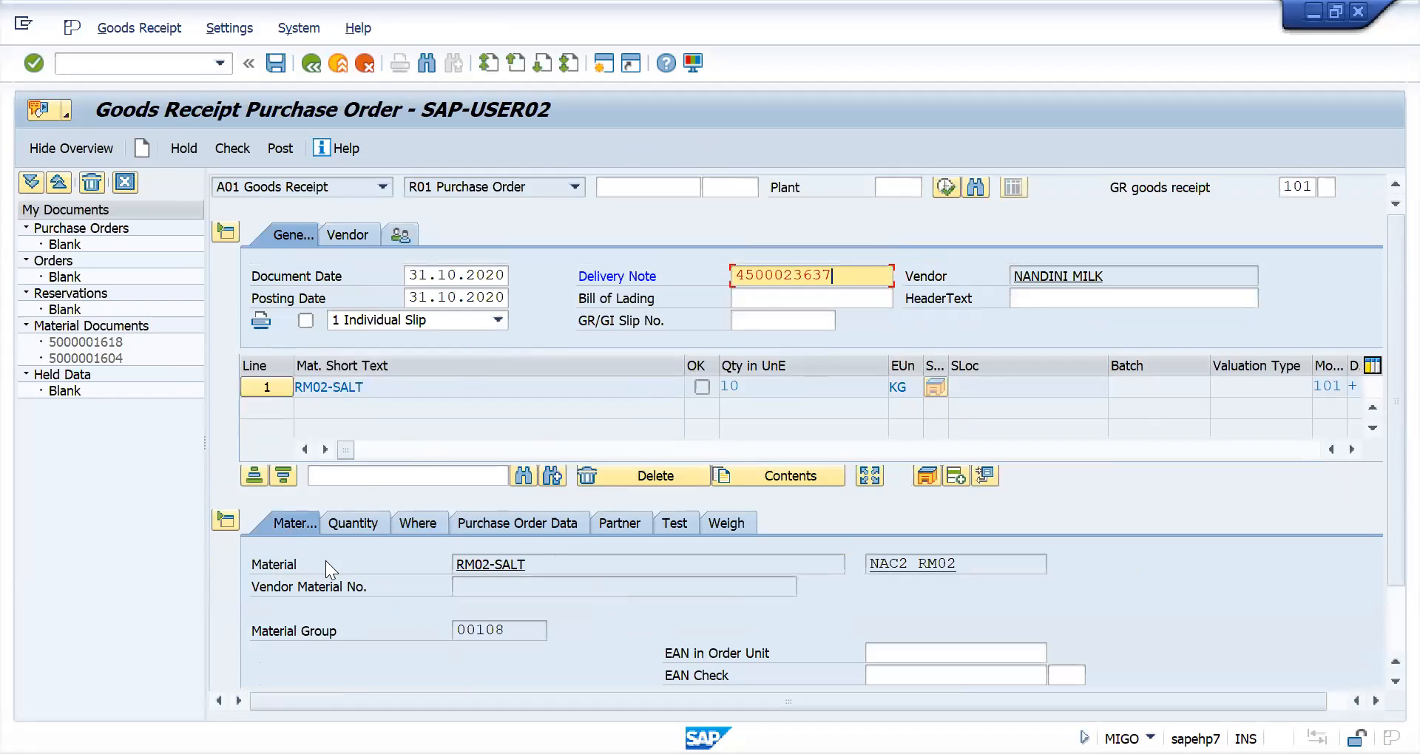
pyautogui.click(353, 525)
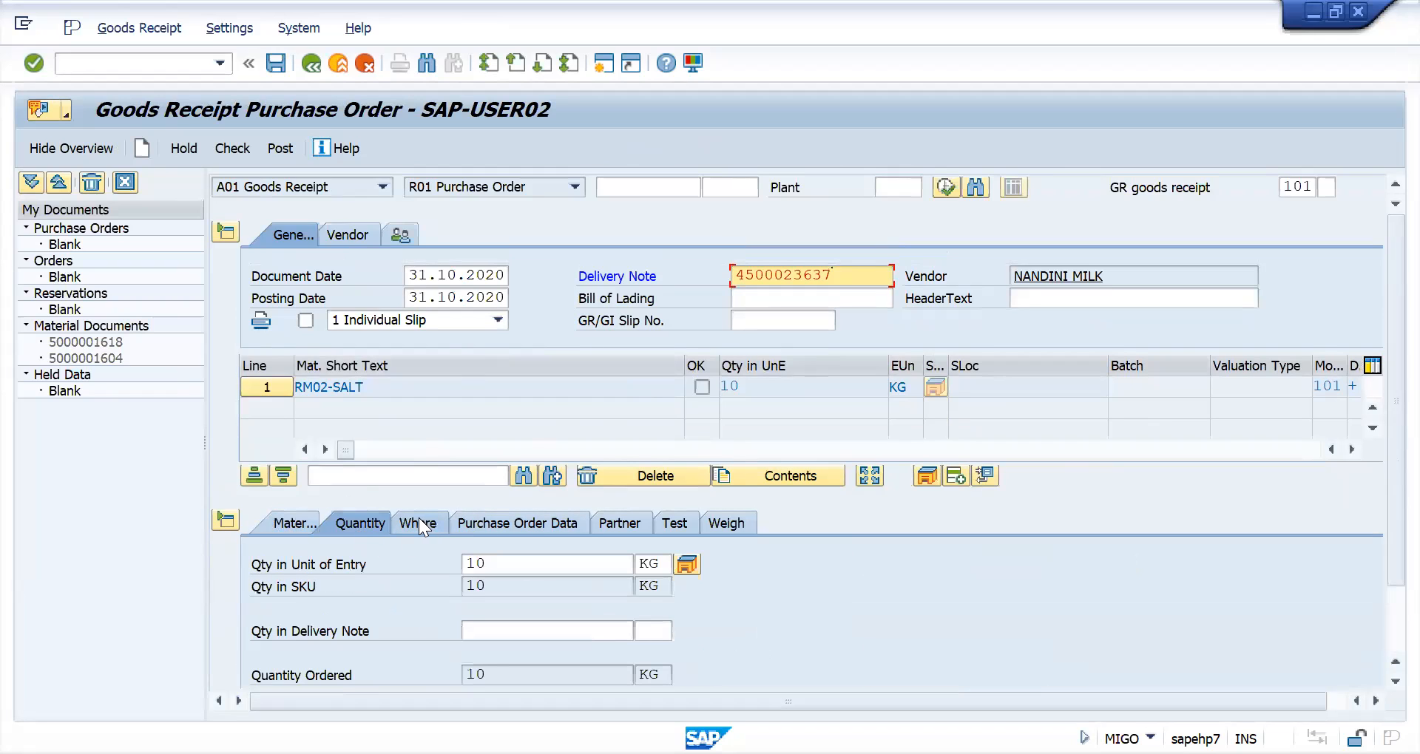
pyautogui.click(238, 144)
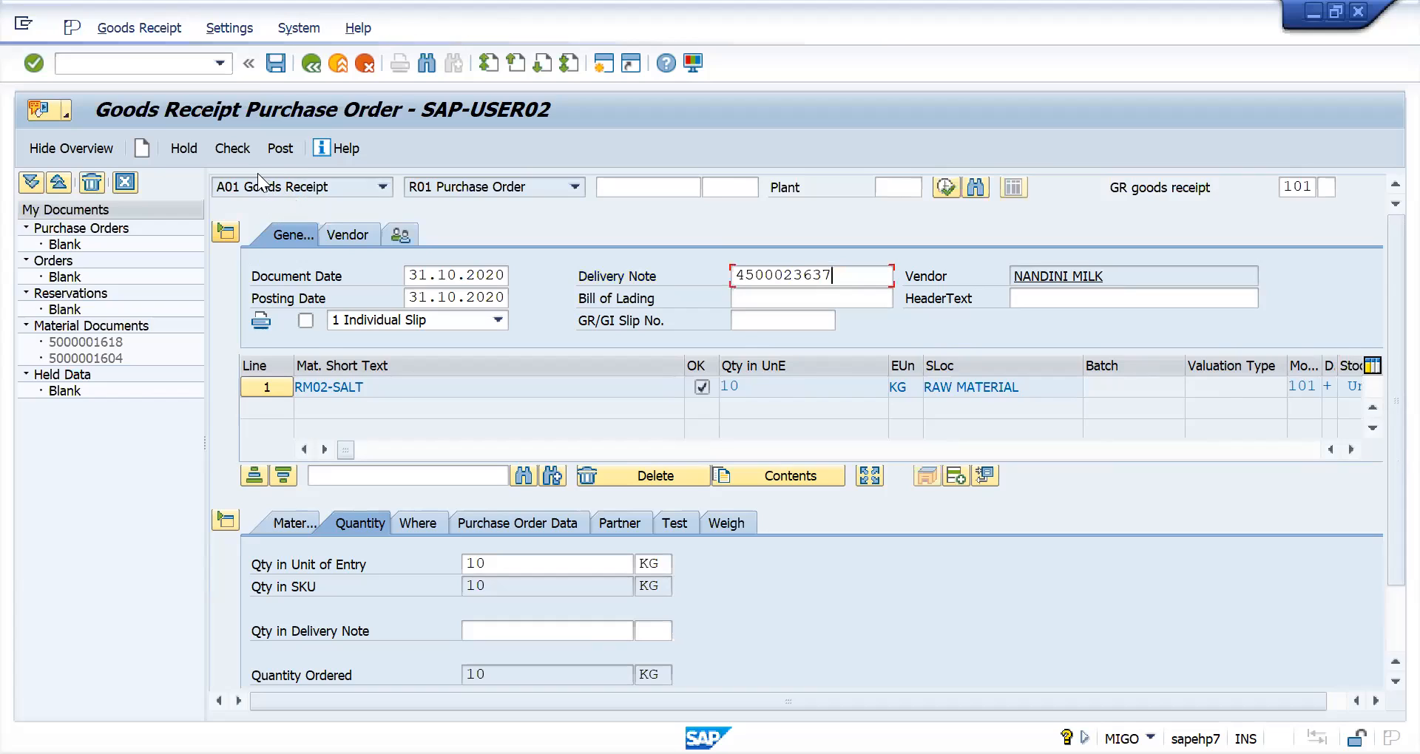
pyautogui.click(279, 152)
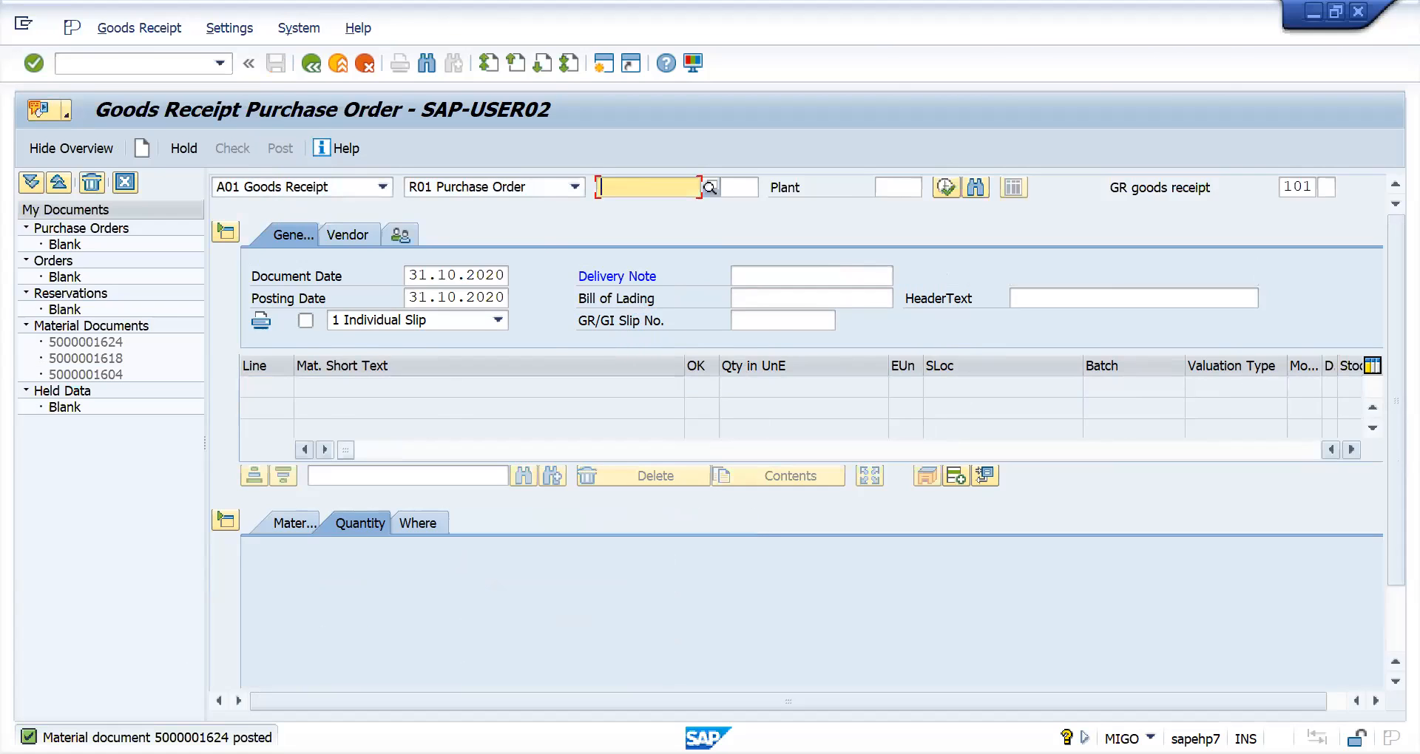
# - Switch to A04 Display with R02 Material Document and display the newly posted material document
pyautogui.click(382, 186)
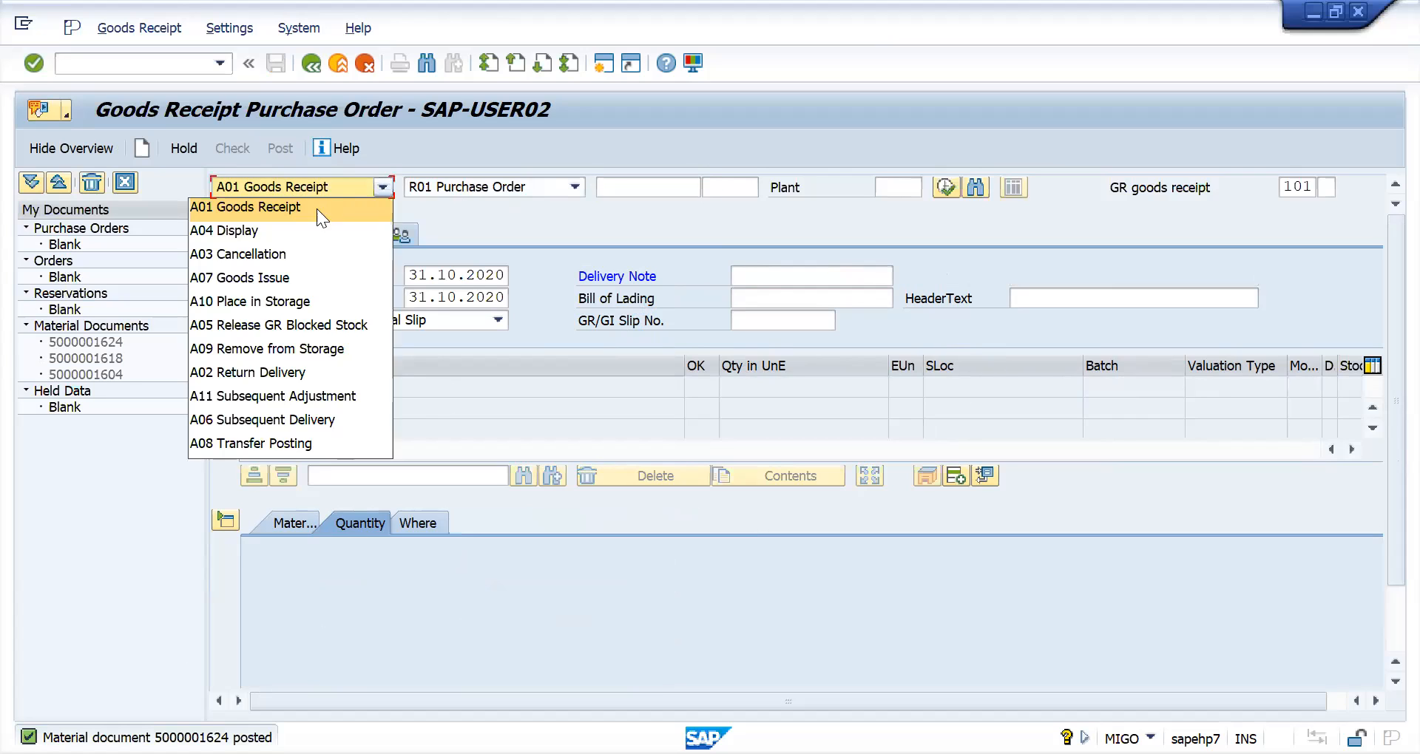
pyautogui.click(299, 240)
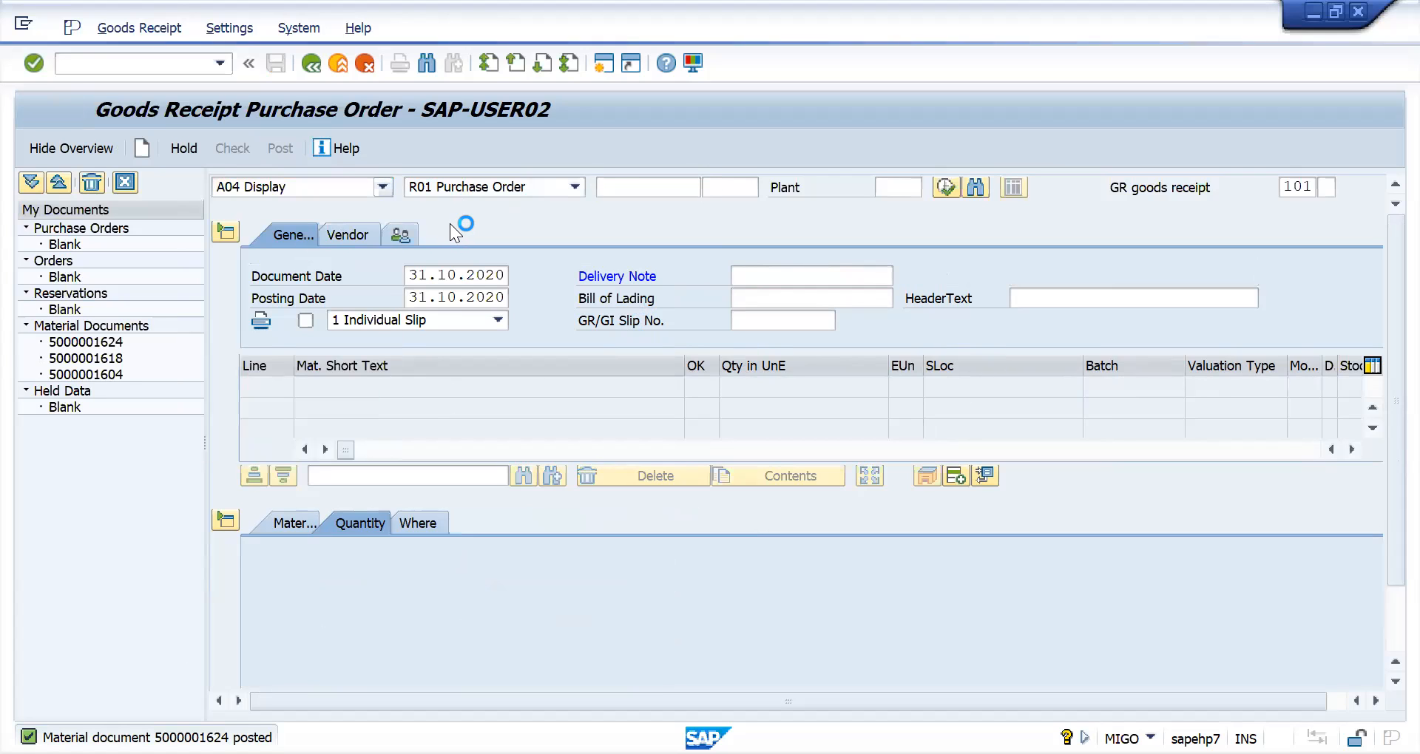
pyautogui.click(583, 184)
pyautogui.click(586, 194)
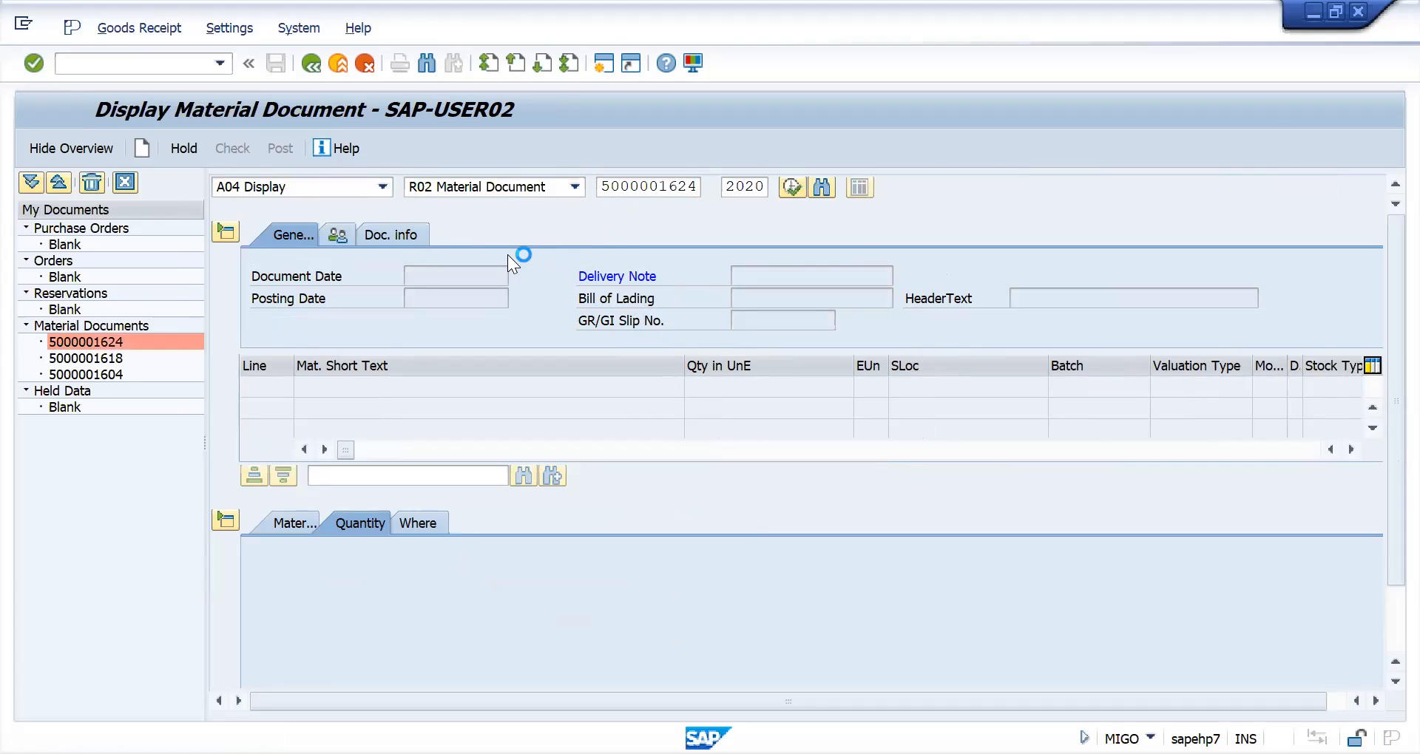
# - Open the material document's linked FI document and examine the inventory posting to account 100
pyautogui.click(476, 234)
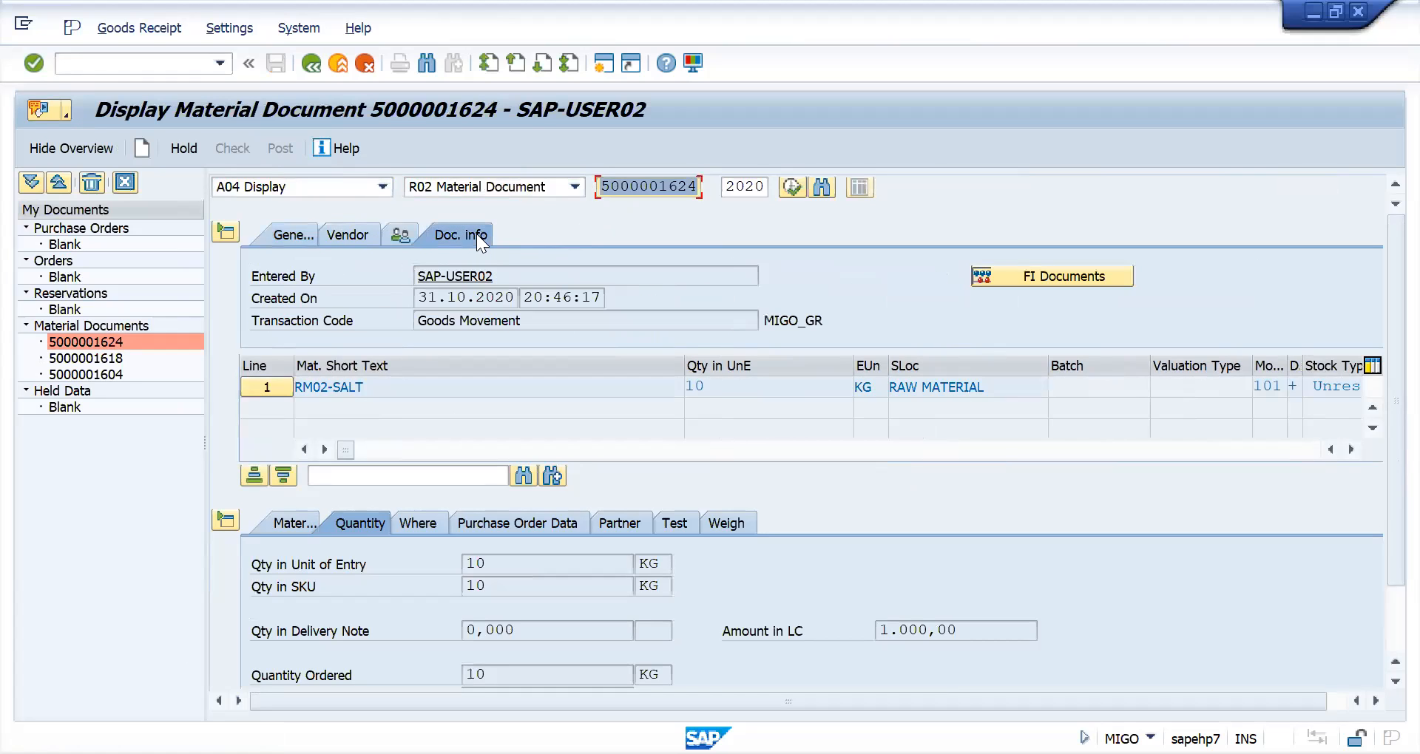
pyautogui.click(1121, 267)
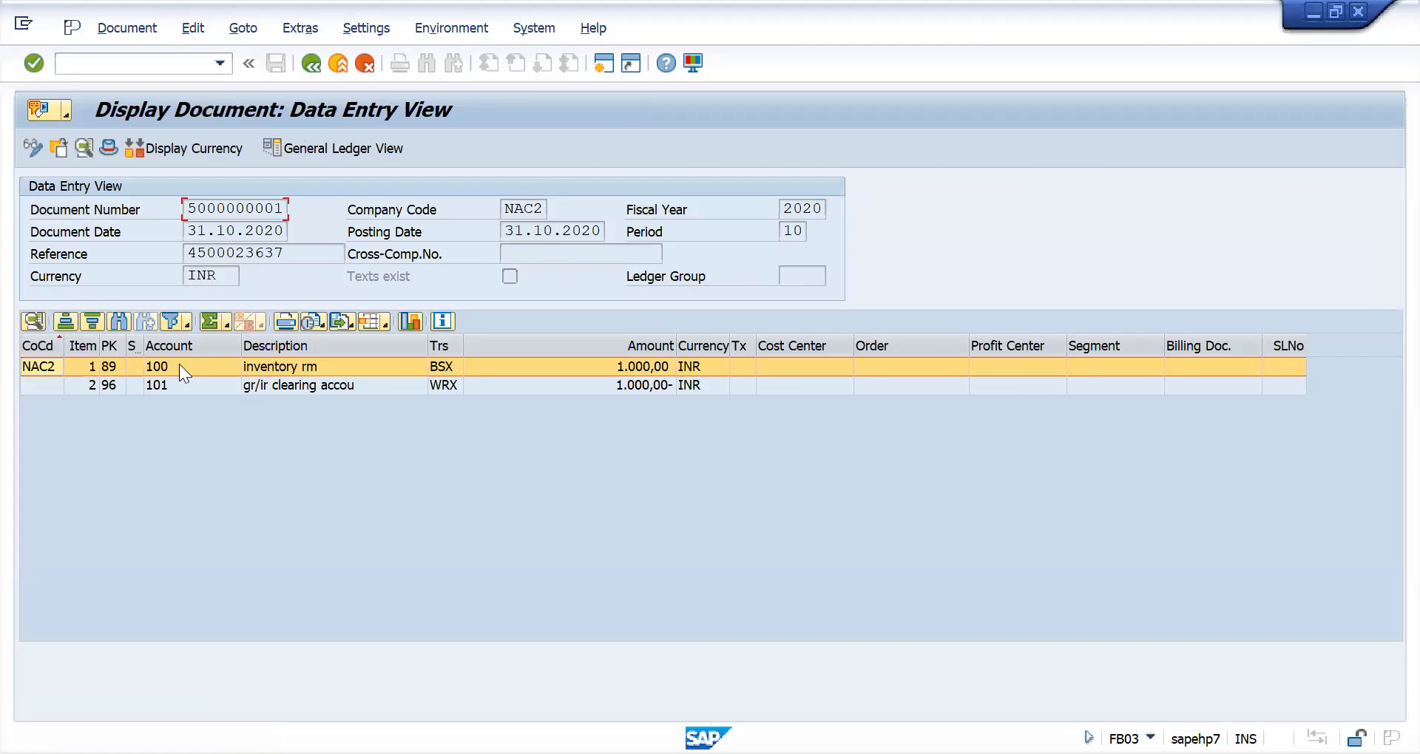
pyautogui.click(167, 380)
pyautogui.click(173, 368)
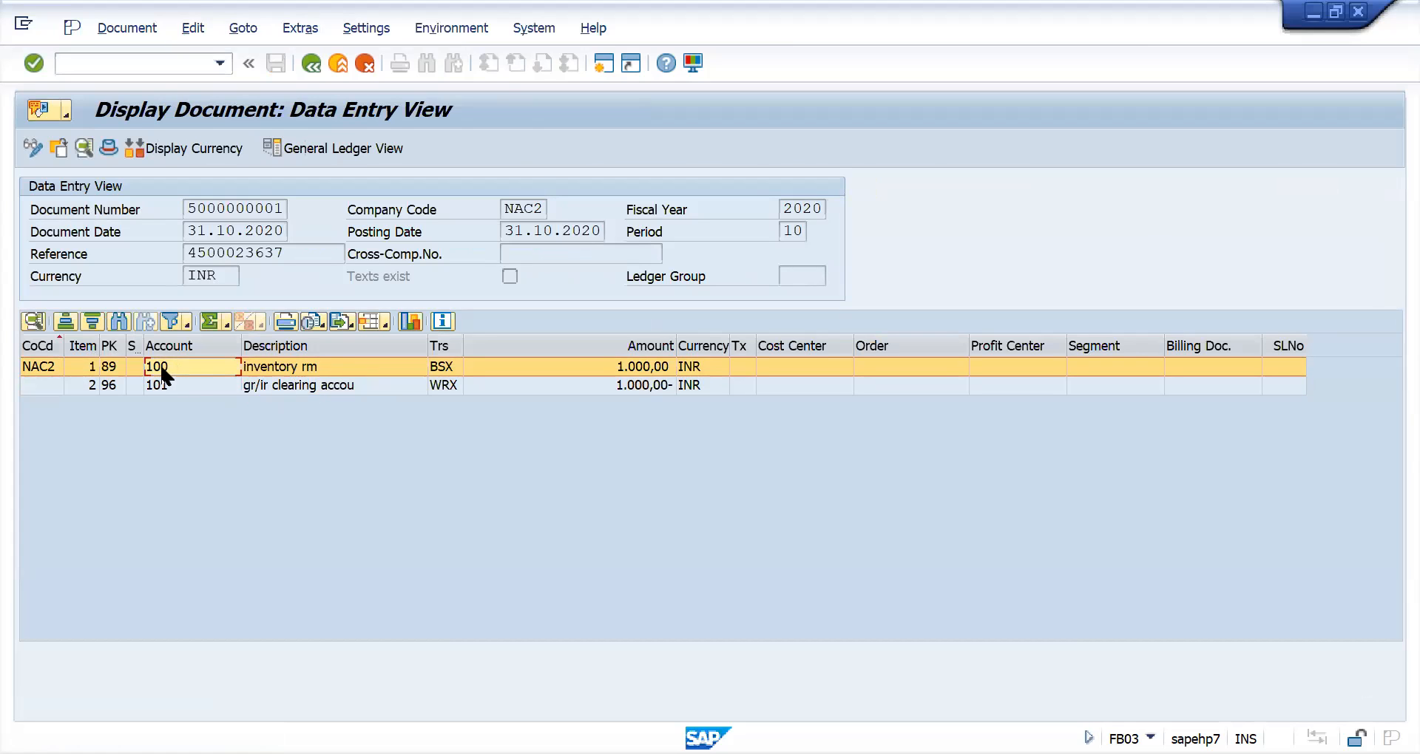
# - Examine the GR/IR clearing line on account 101 against the inventory line in the accounting document
pyautogui.click(164, 383)
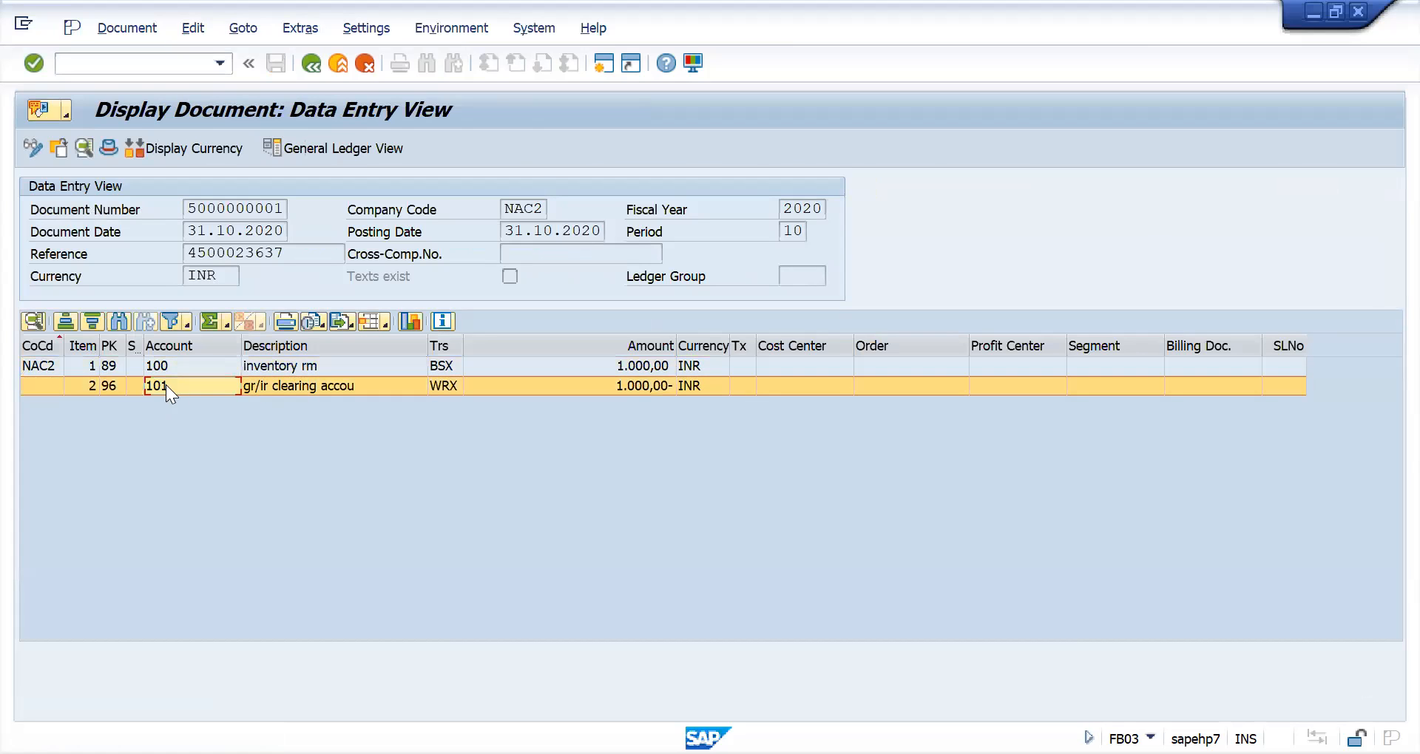
pyautogui.click(296, 367)
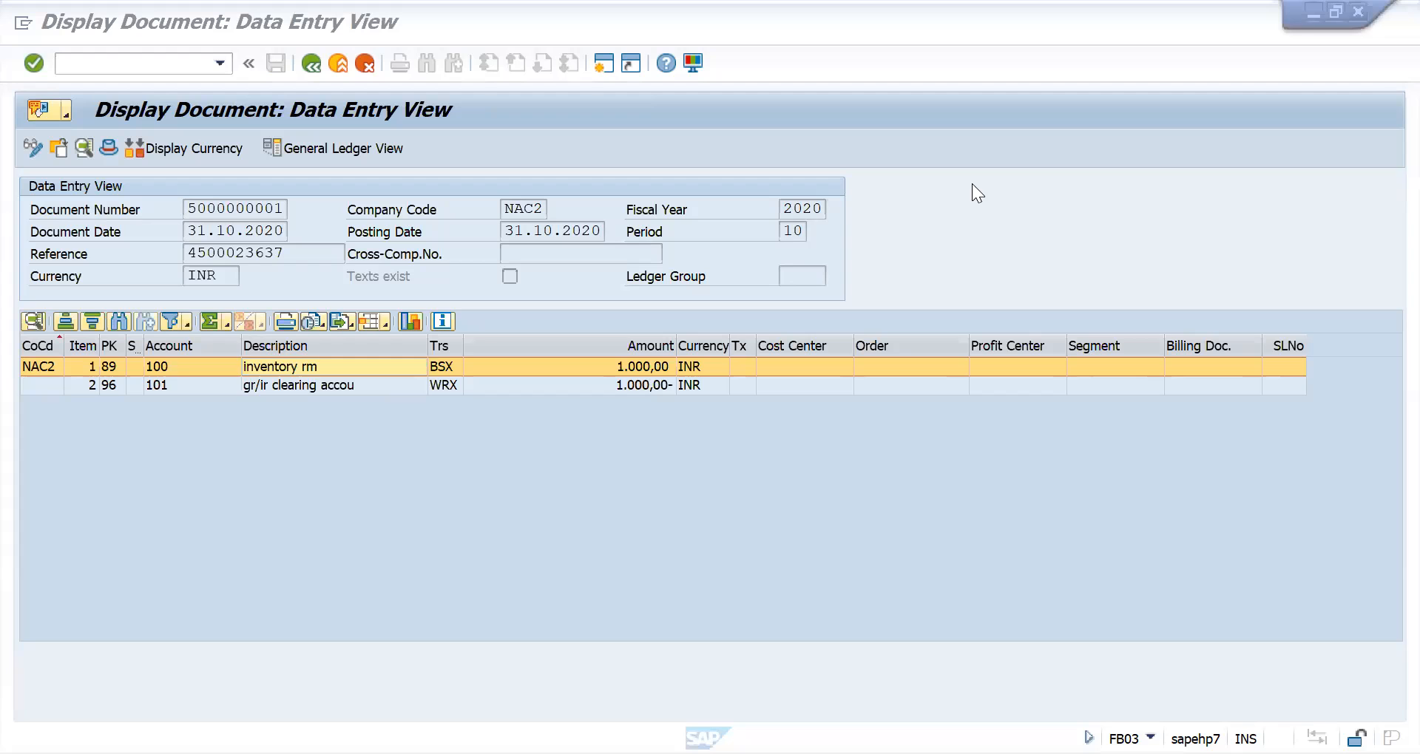
# - Switch to the NOTES workbook in Excel and, below the existing Sheet6 notes, enter MATERIAL in H39 and RM01 in J39
pyautogui.hotkey('alt', 'Tab')
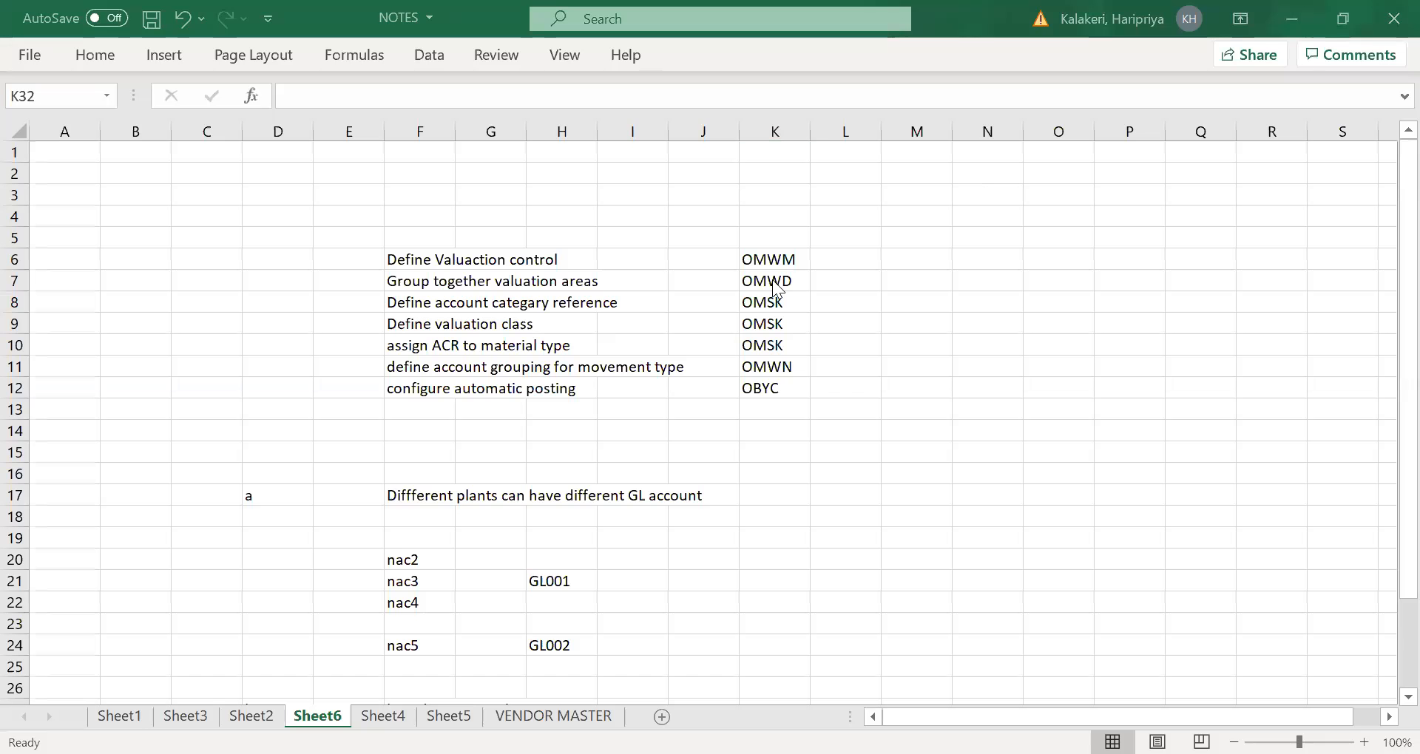
pyautogui.scroll(-3, 658, 407)
pyautogui.scroll(-7, 658, 407)
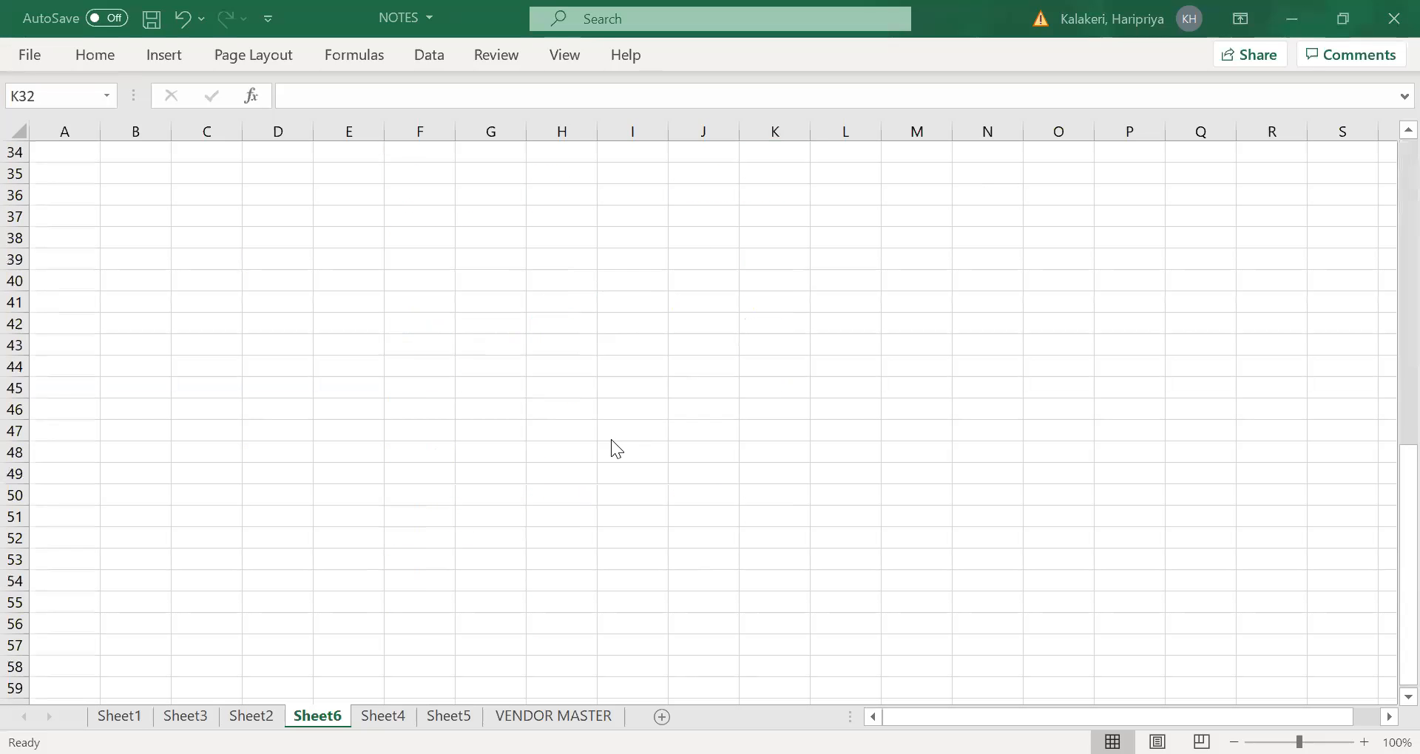
pyautogui.click(562, 257)
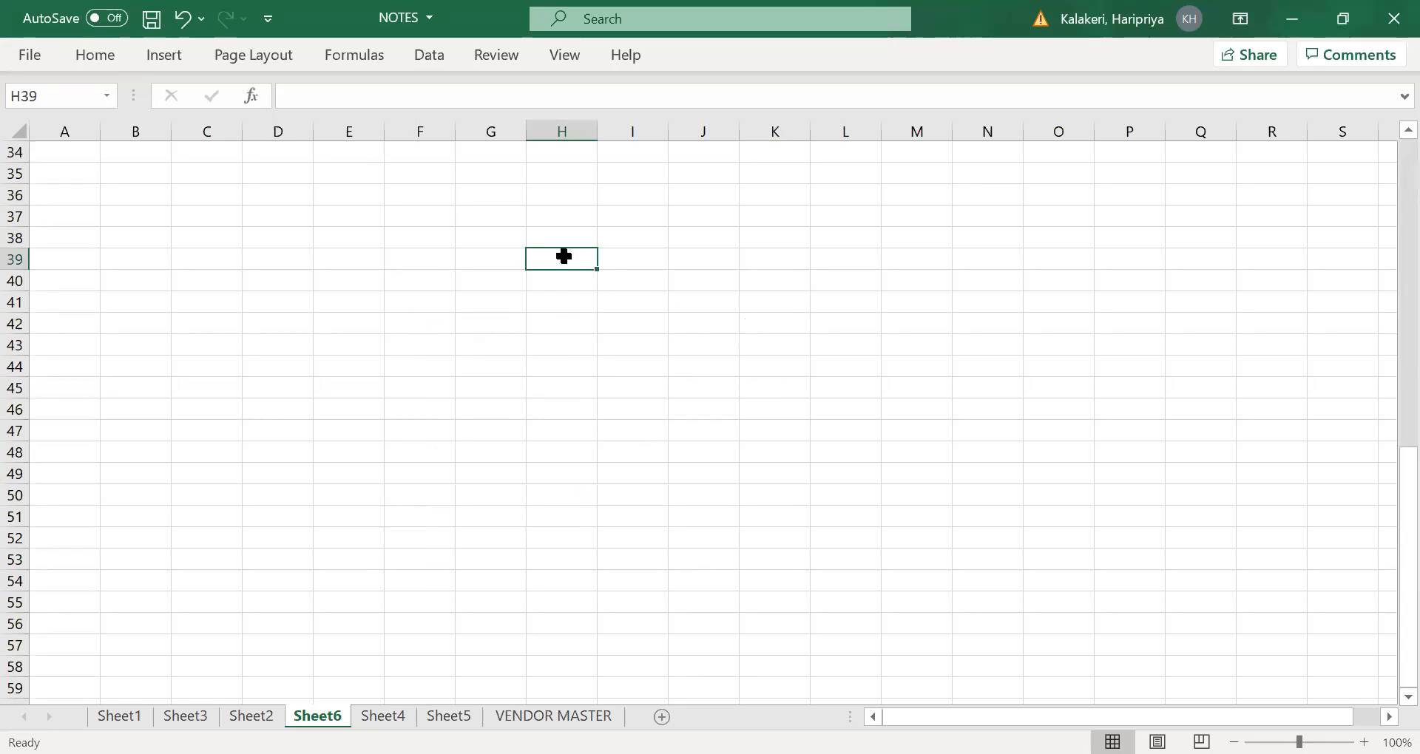
pyautogui.write('MATERIAL')
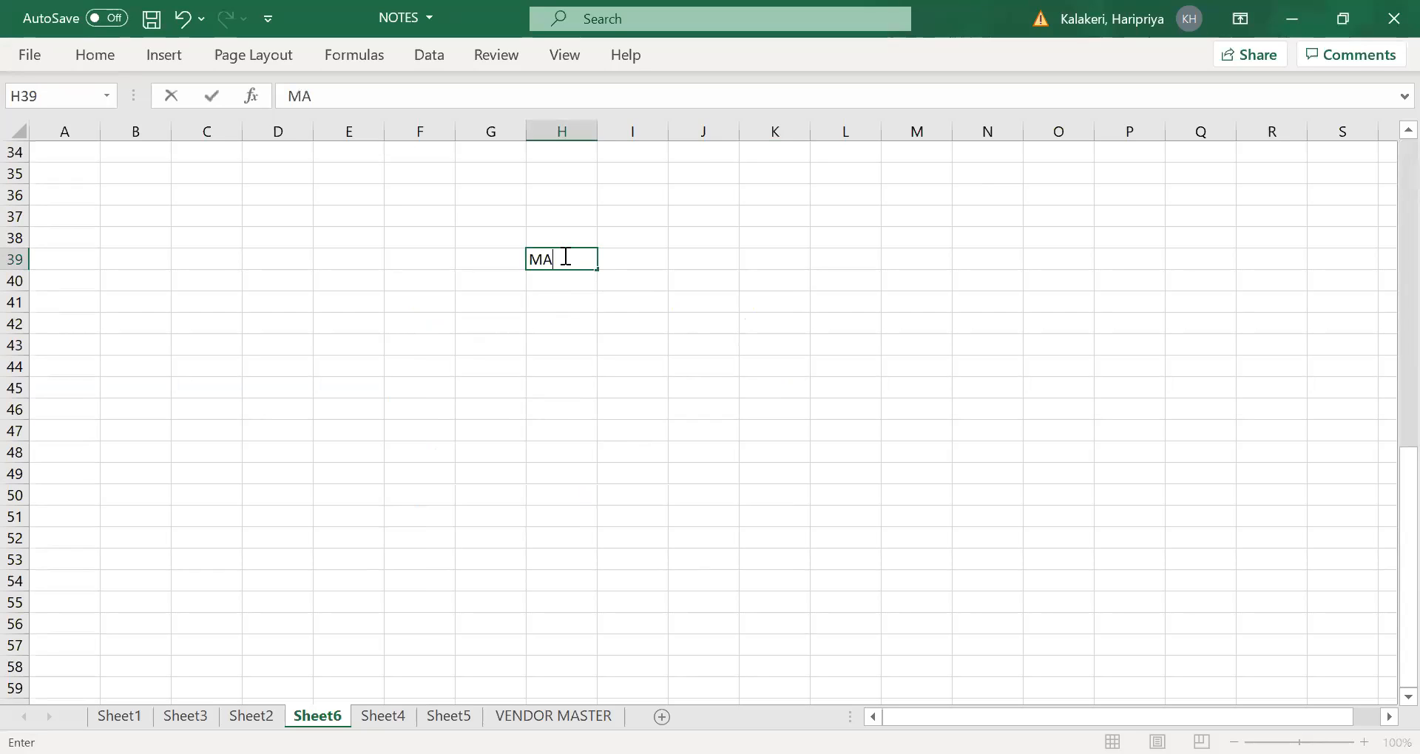
pyautogui.press('Tab')
pyautogui.press('Tab')
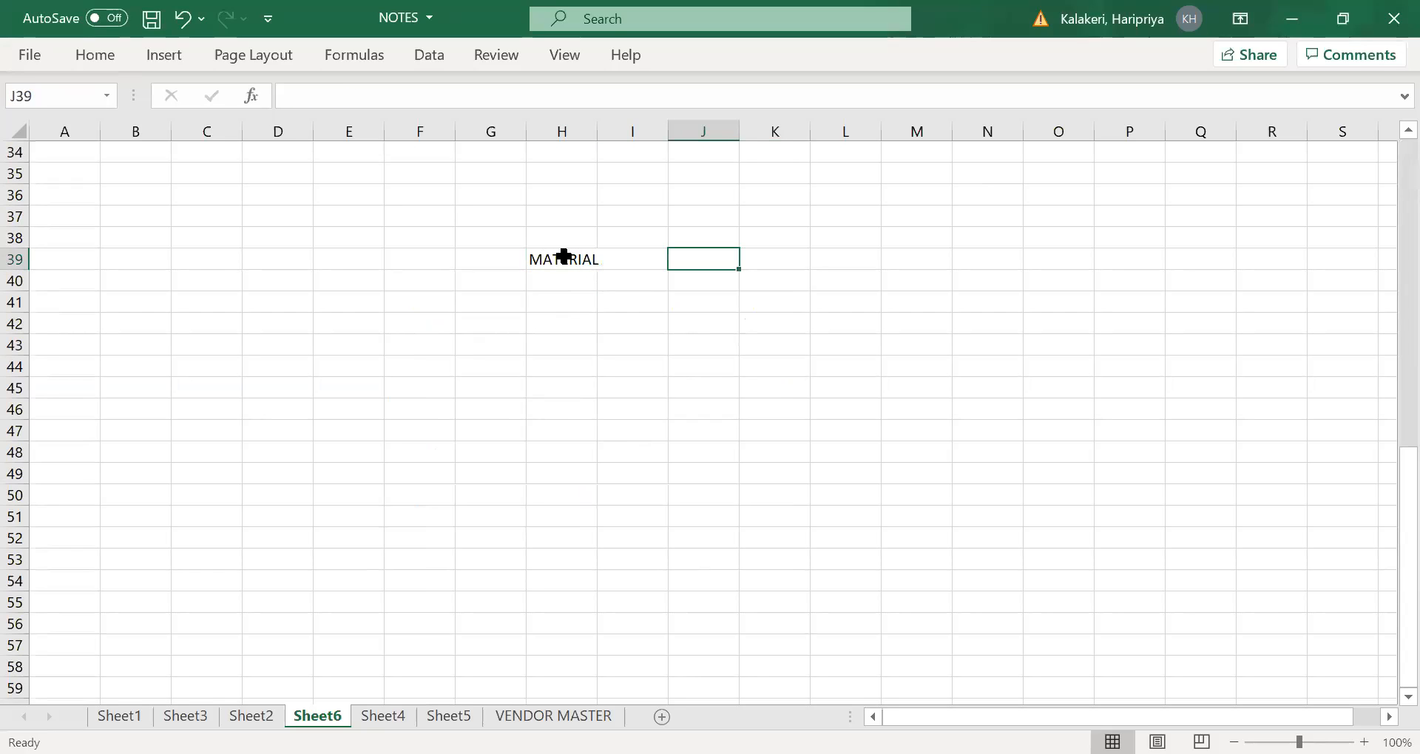
pyautogui.write('RM01')
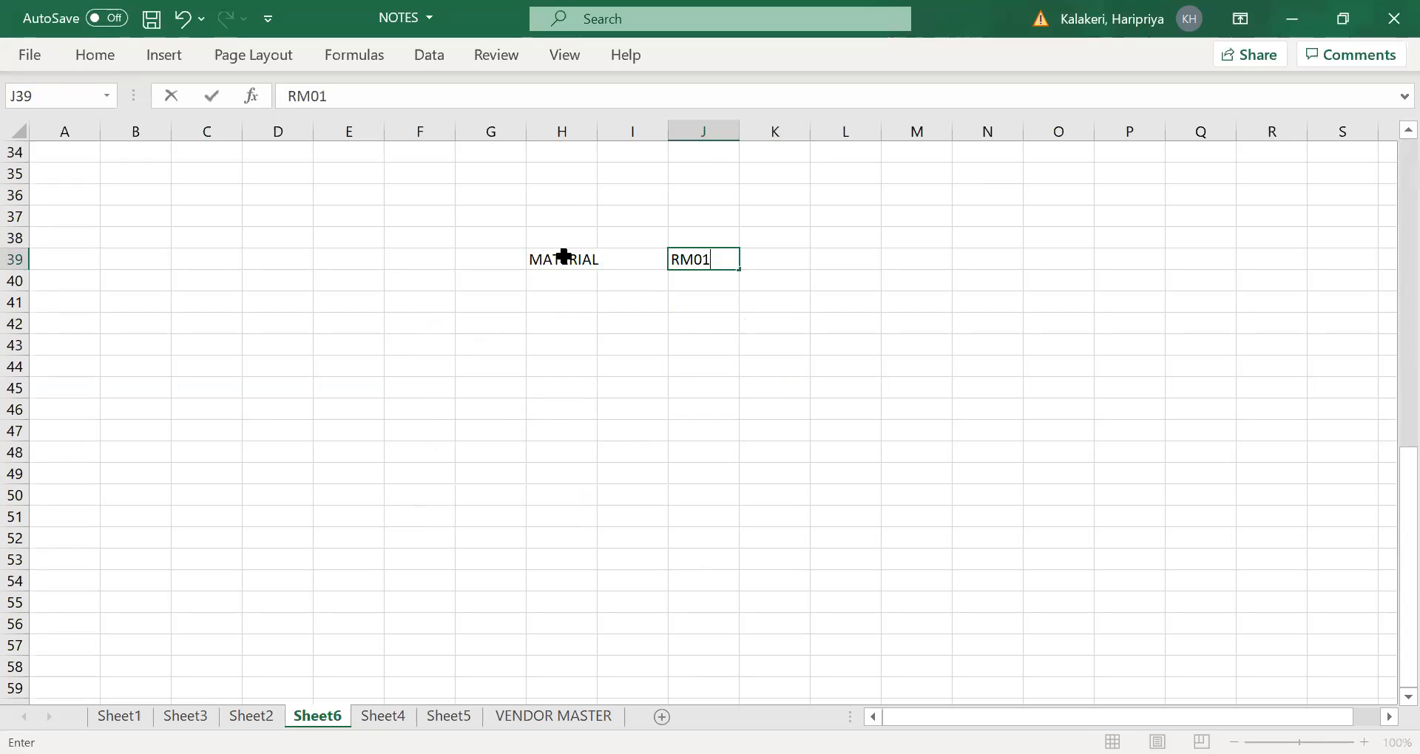
pyautogui.press('Tab')
# - Add a quantity row with QTY in H41 and 10 in J41
pyautogui.click(564, 304)
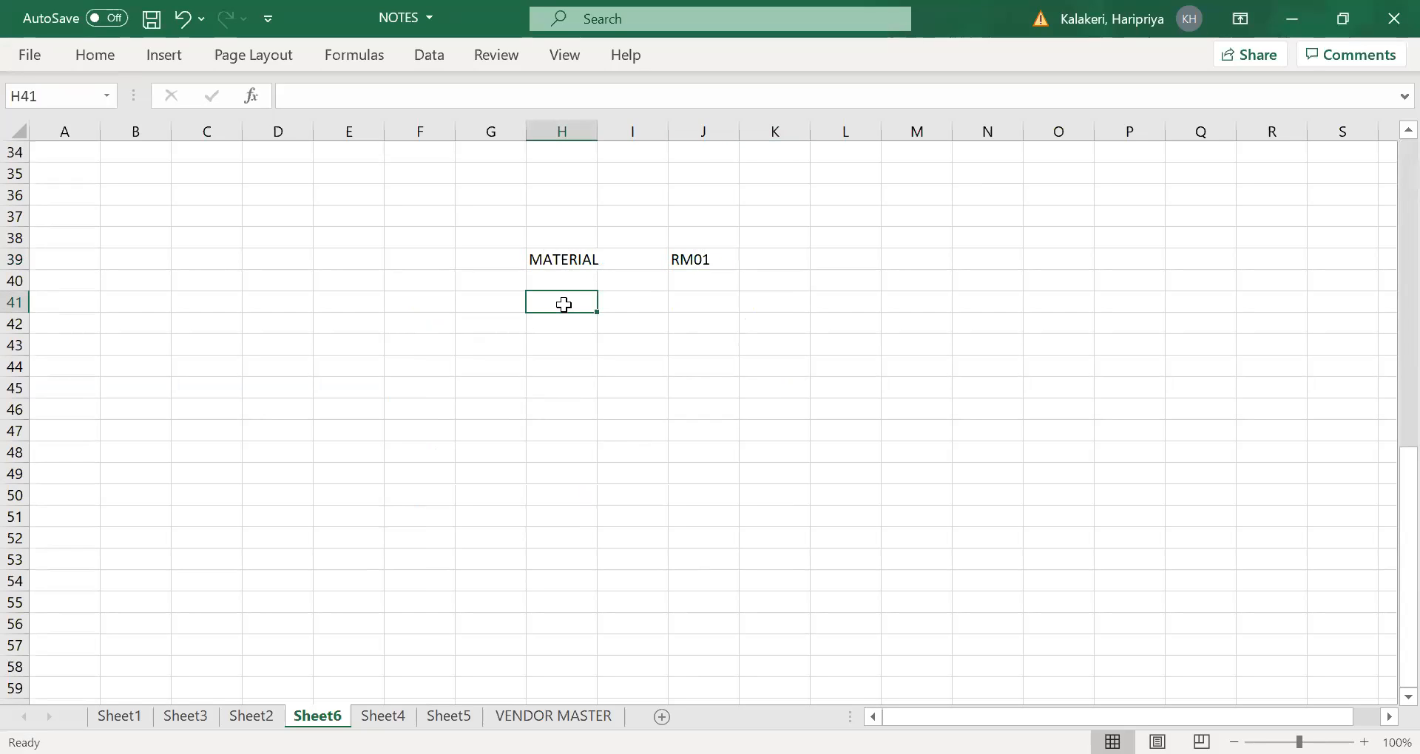
pyautogui.write('QTY')
pyautogui.press('Tab')
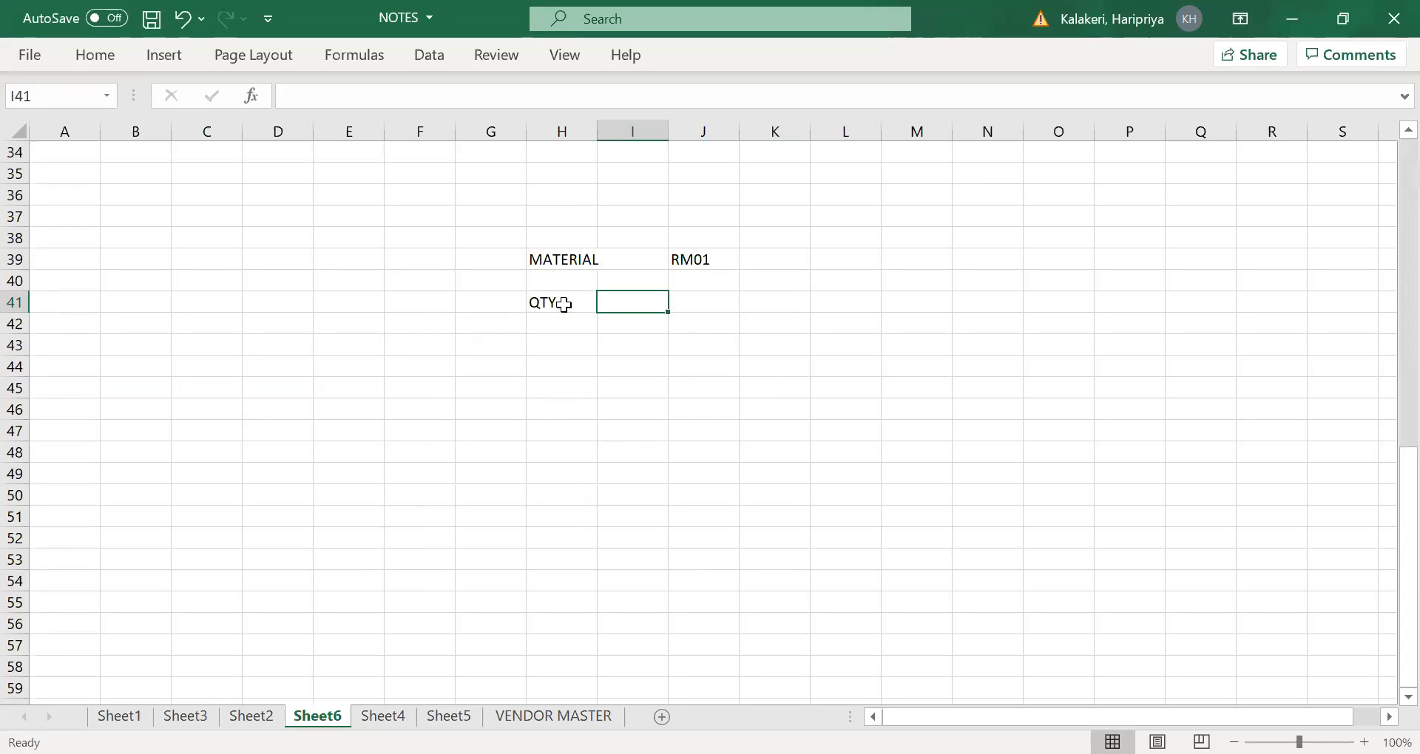
pyautogui.press('Tab')
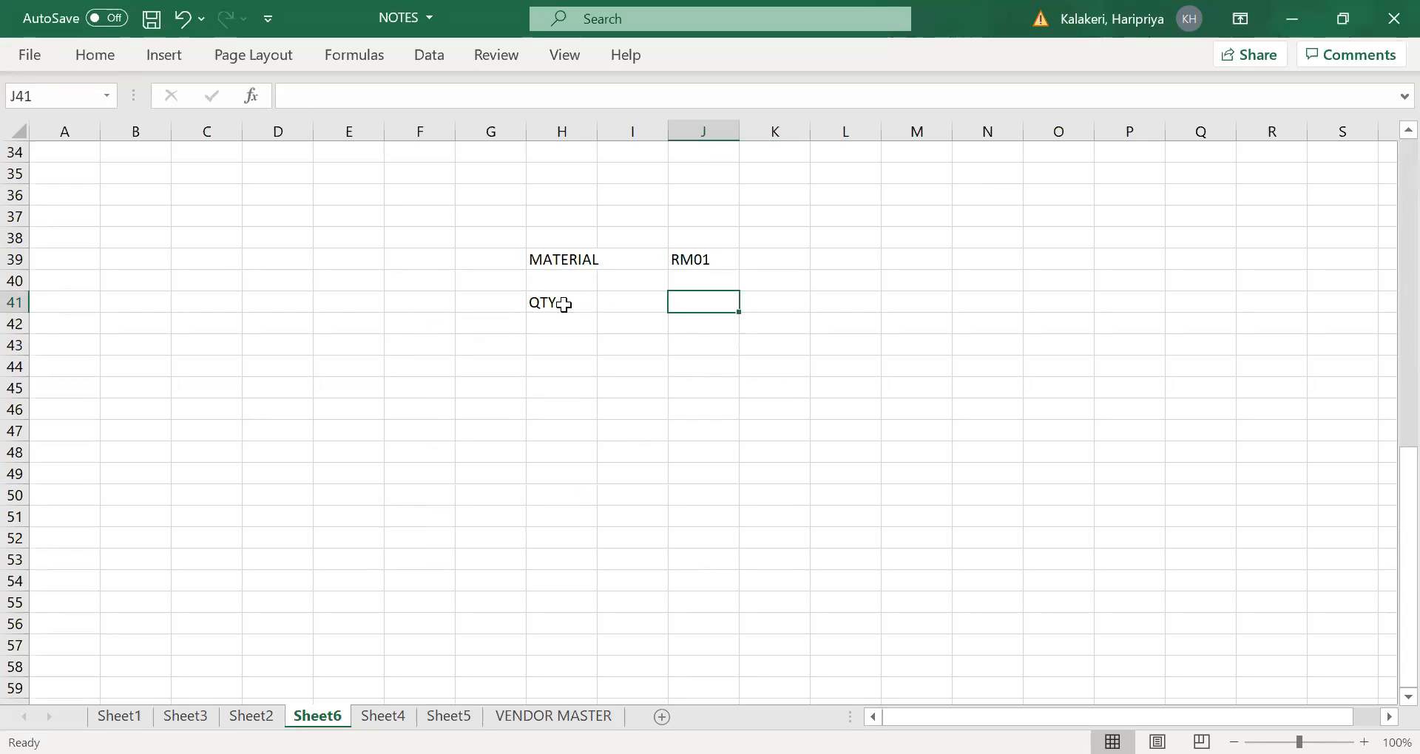
pyautogui.write('10')
pyautogui.press('Tab')
# - Label row 42 as the standard price, with PRICE in H42 and STD in G42
pyautogui.click(561, 322)
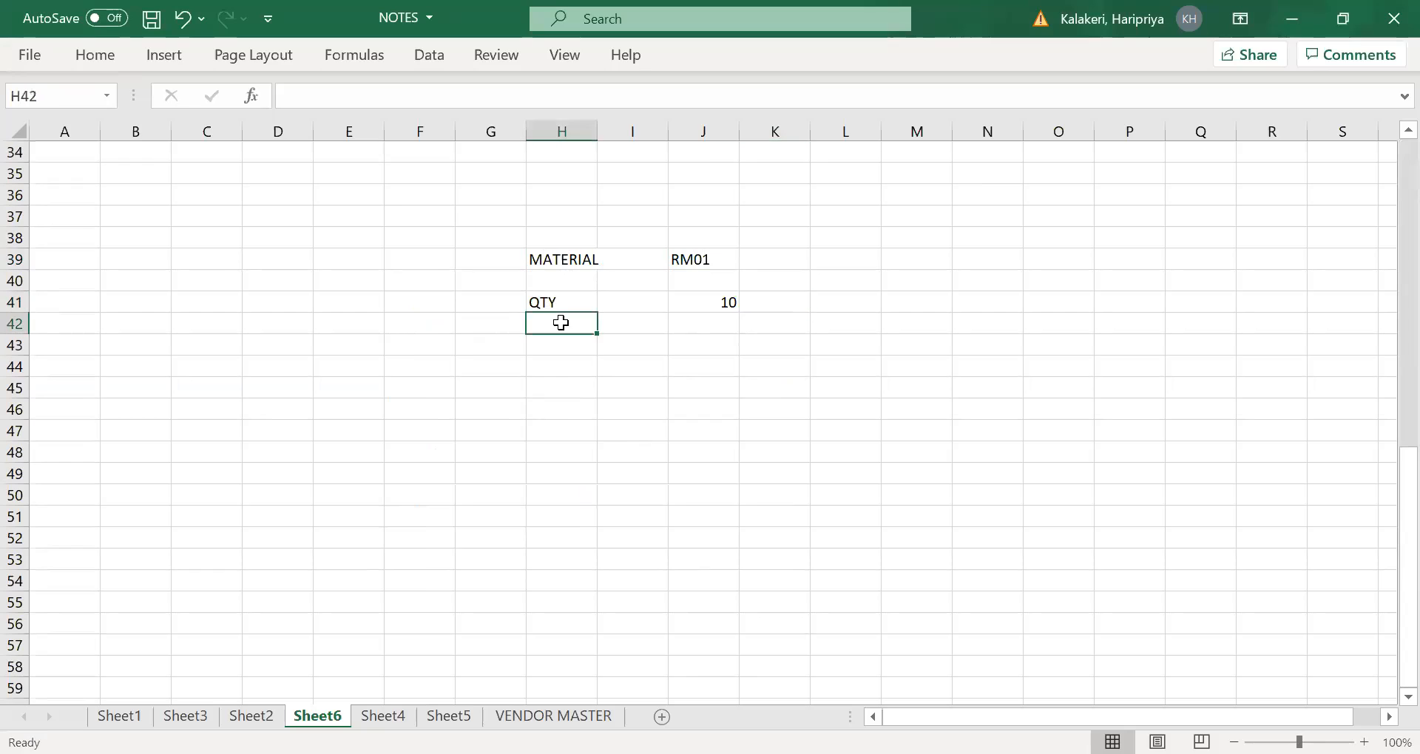
pyautogui.write('PRICE')
pyautogui.press('Tab')
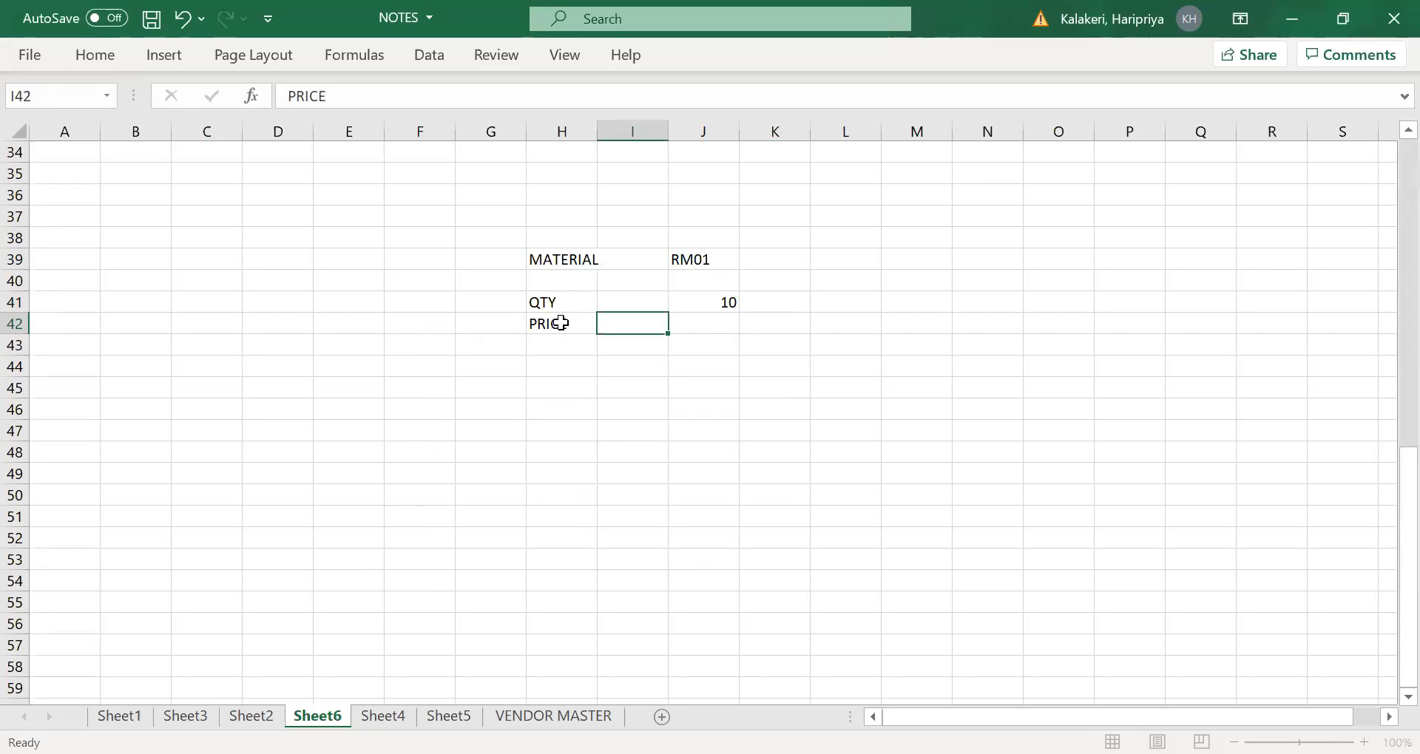
pyautogui.press('Tab')
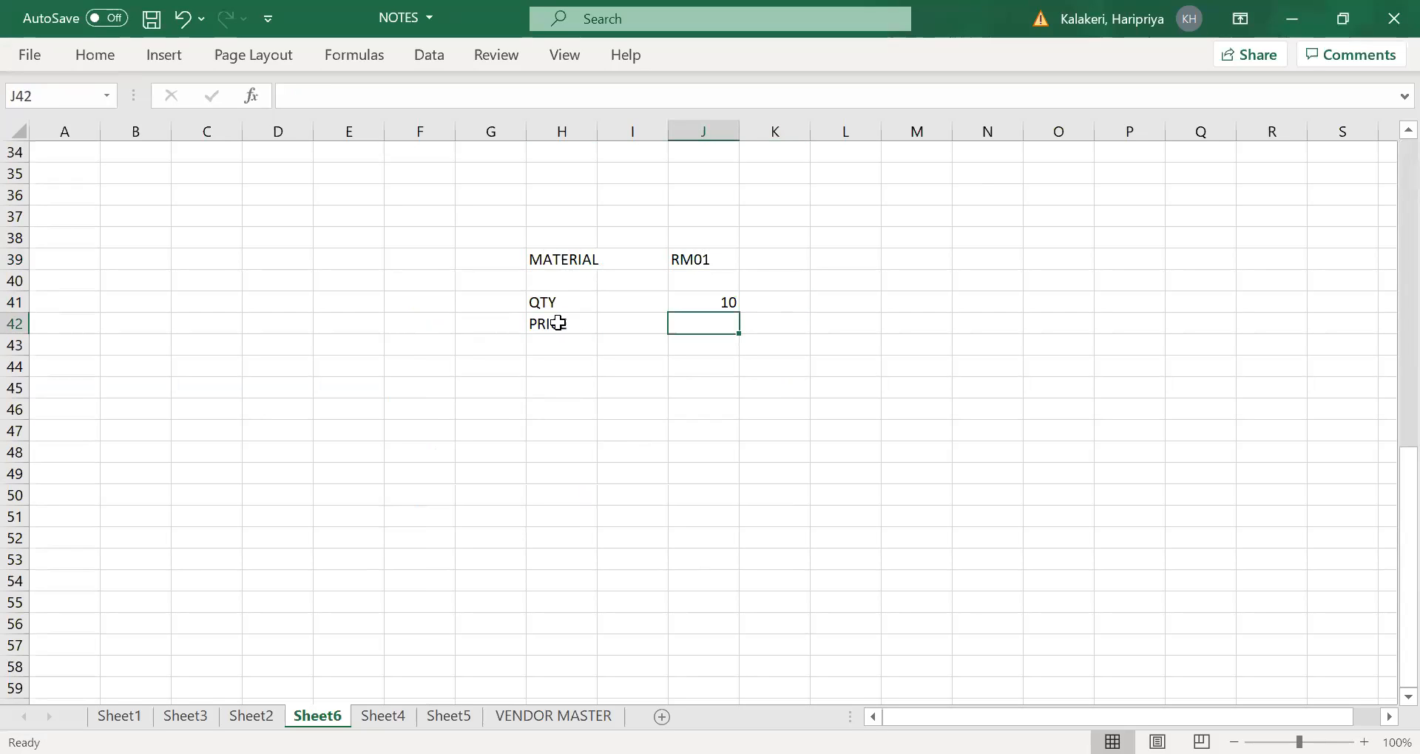
pyautogui.click(553, 325)
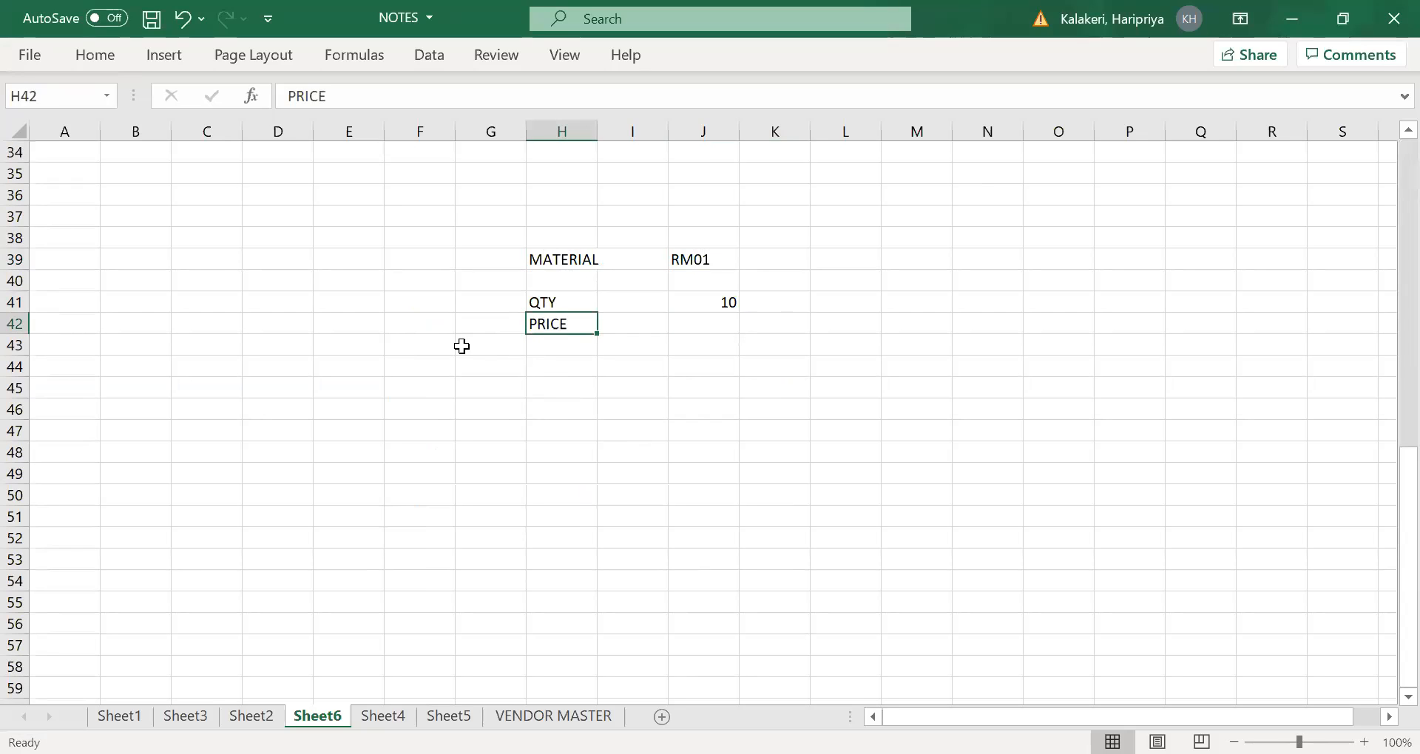
pyautogui.click(416, 330)
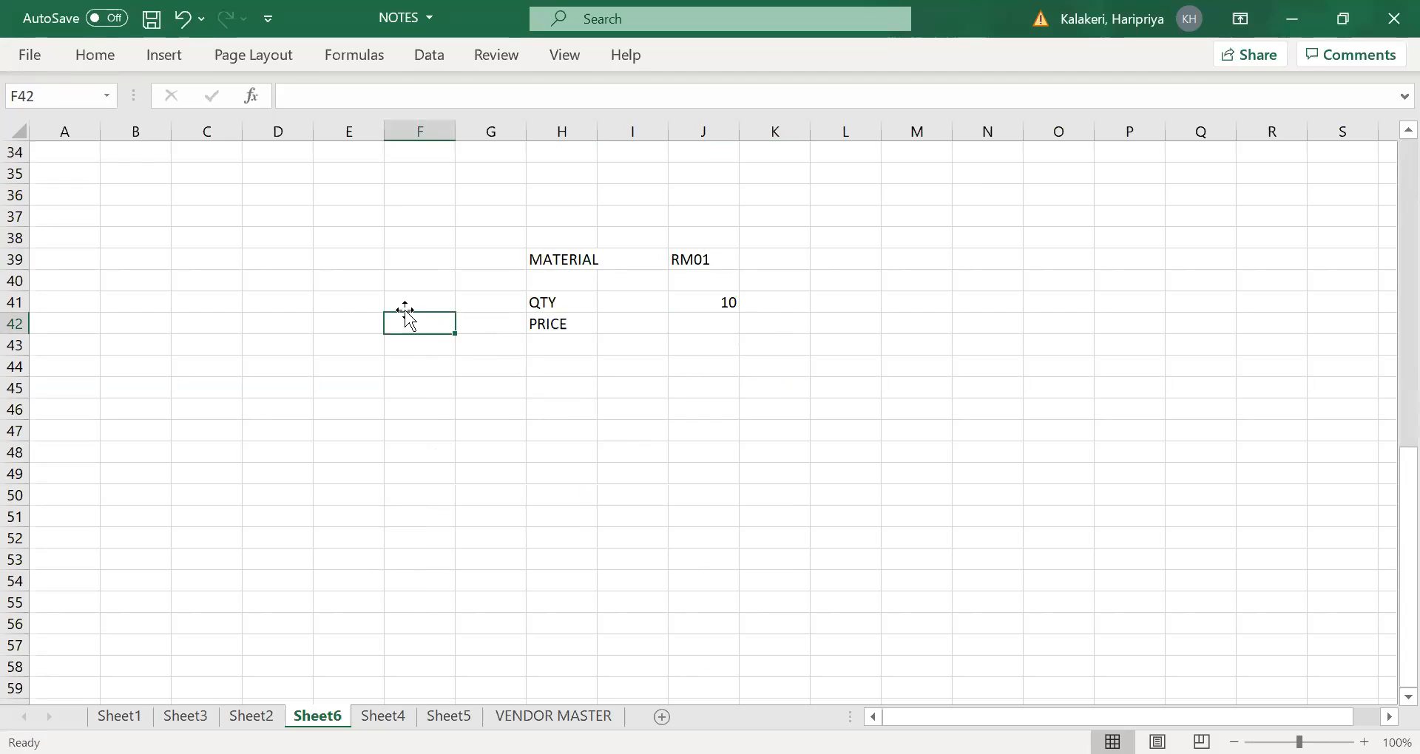
pyautogui.click(488, 320)
pyautogui.write('STD')
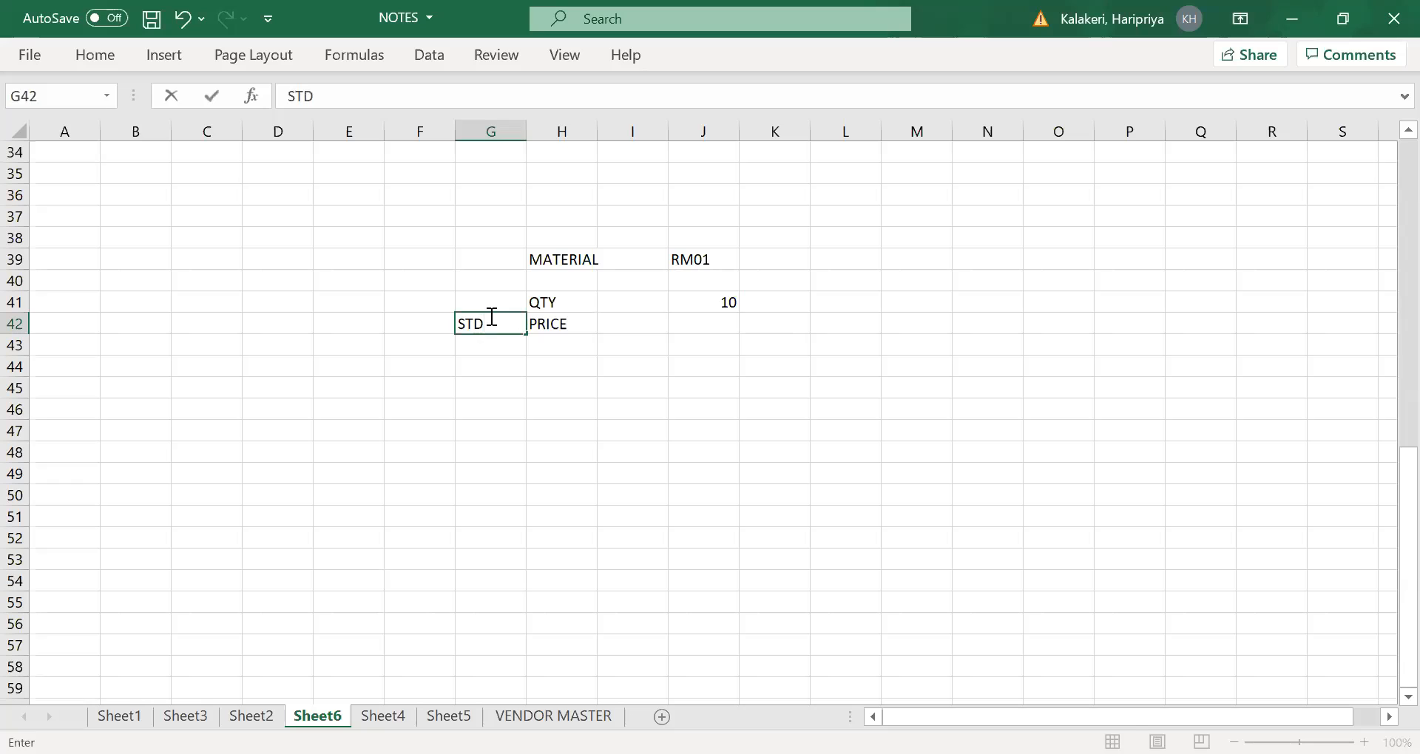
pyautogui.press('Tab')
# - Enter the material type FERT in F39, on the same row as the material
pyautogui.click(438, 253)
pyautogui.write('FERT')
pyautogui.press('Tab')
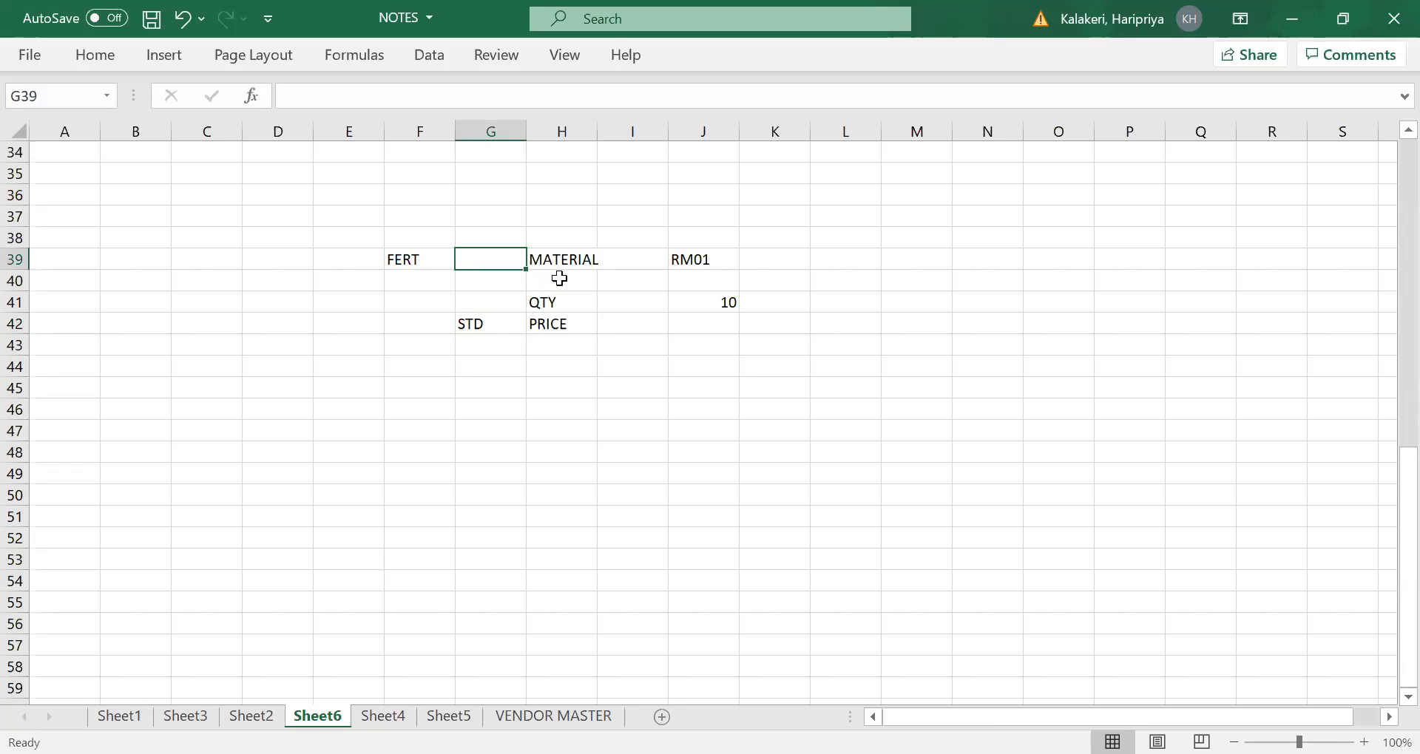
pyautogui.click(415, 257)
pyautogui.click(492, 326)
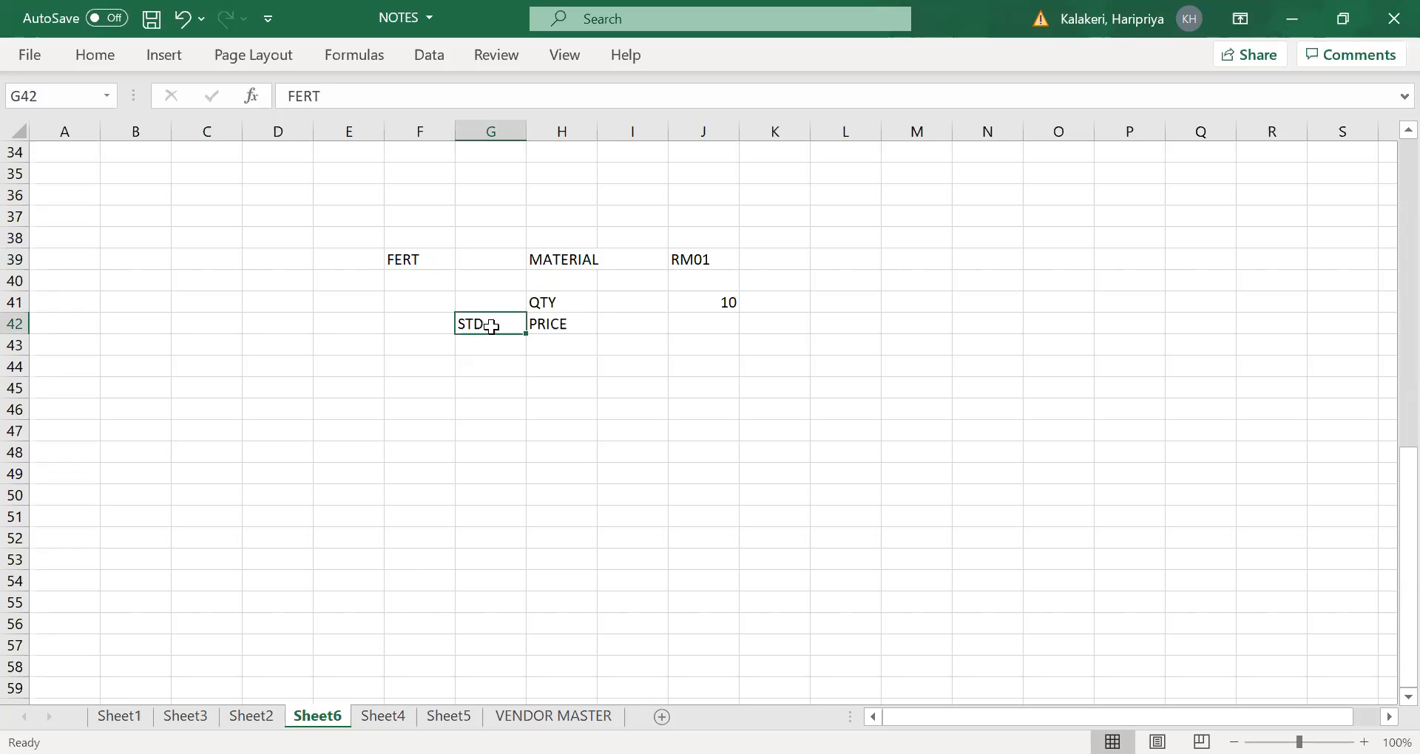
# - Enter 20 as the standard price in J42
pyautogui.click(709, 326)
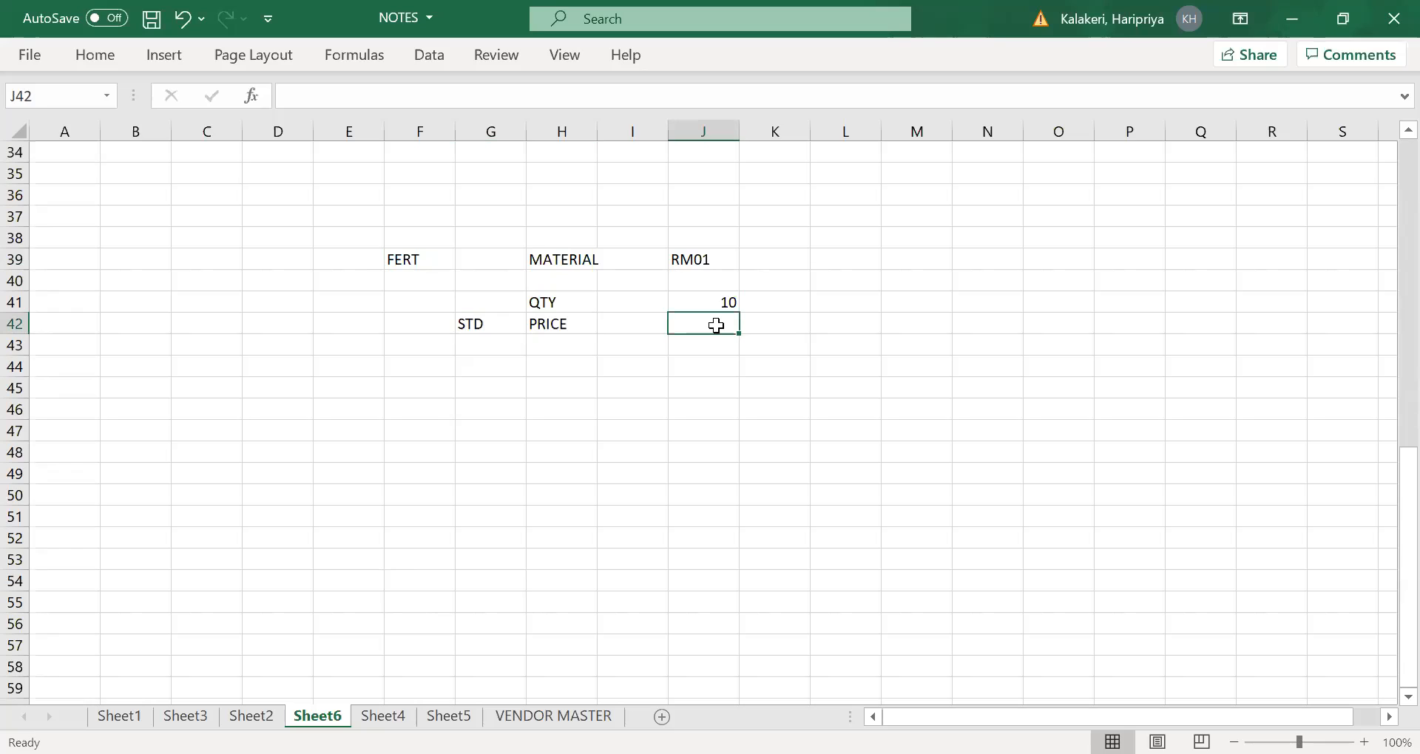
pyautogui.write('20')
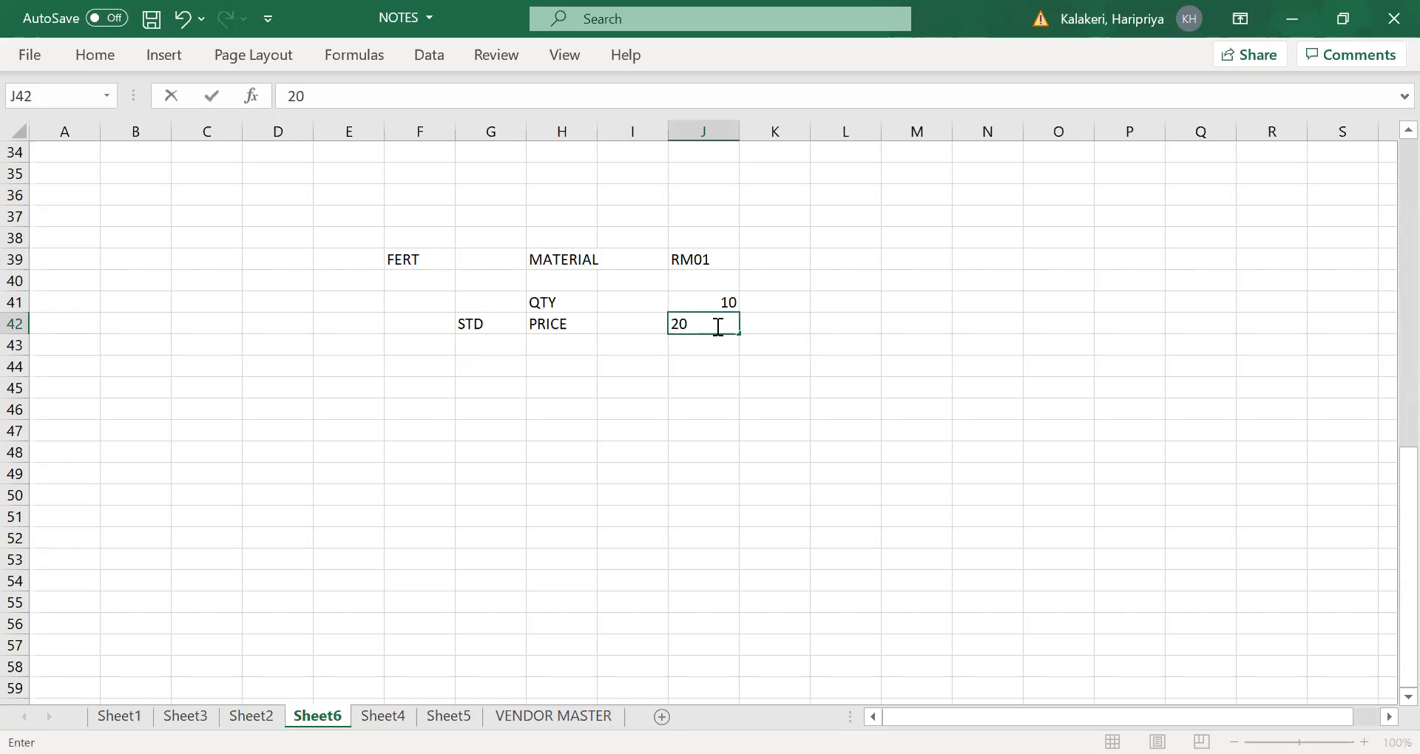
pyautogui.click(575, 389)
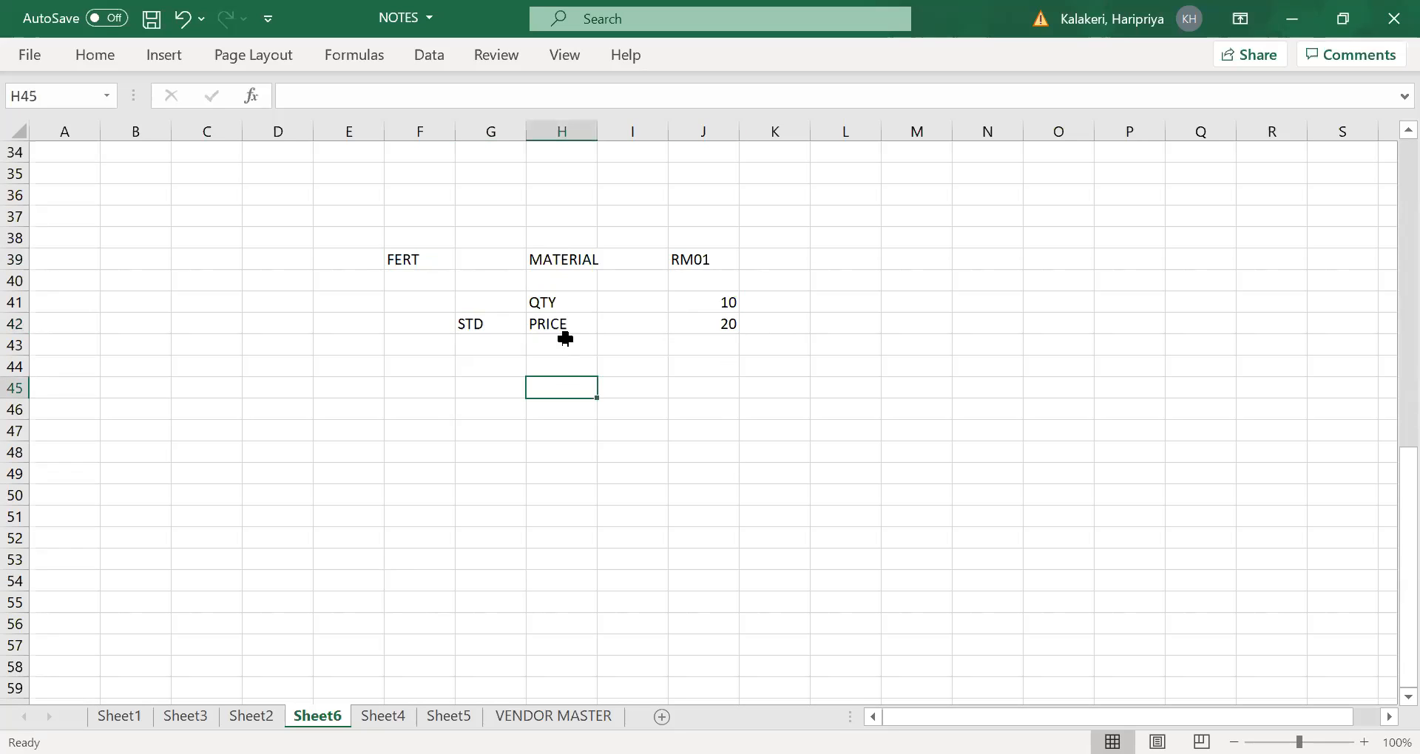
pyautogui.click(724, 325)
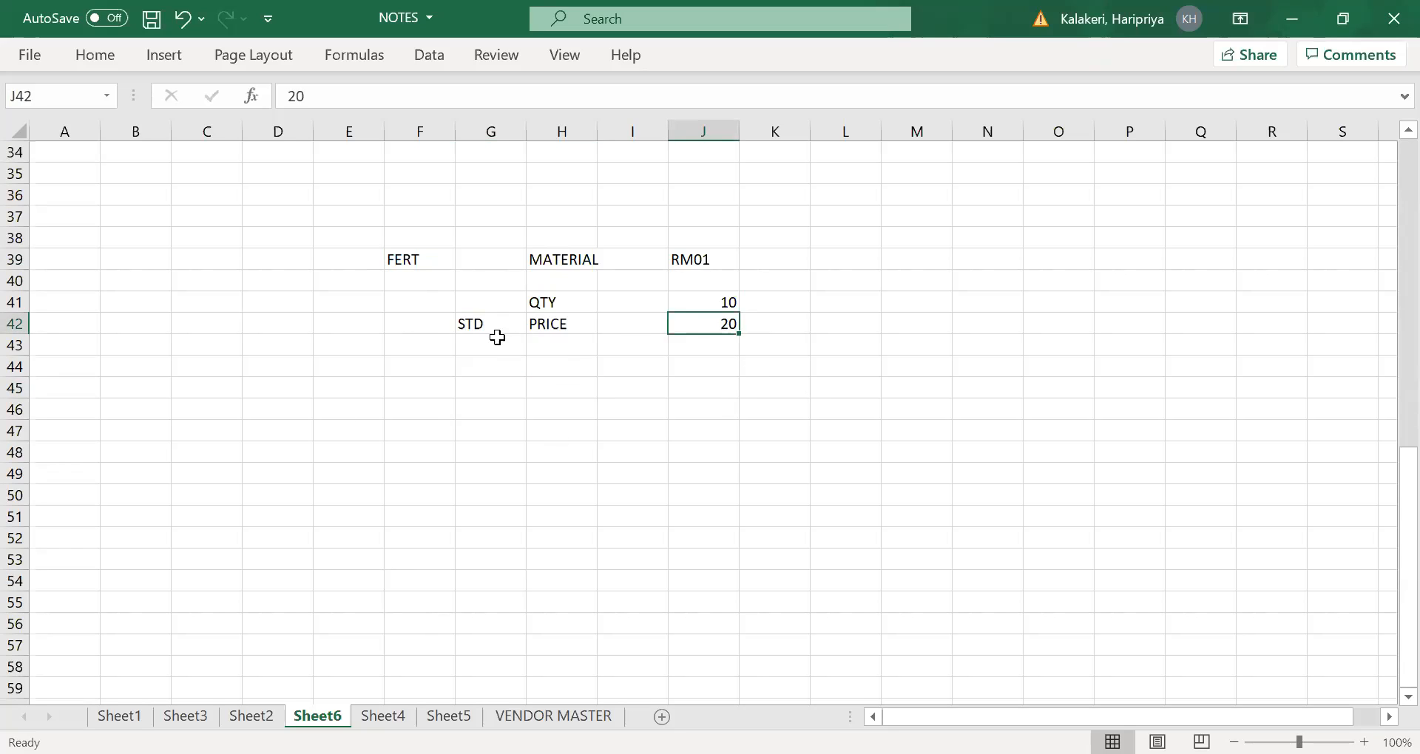
# - Mark the source of the standard price by entering MATERIAL MASTER in E42
pyautogui.click(331, 330)
pyautogui.write('MATE')
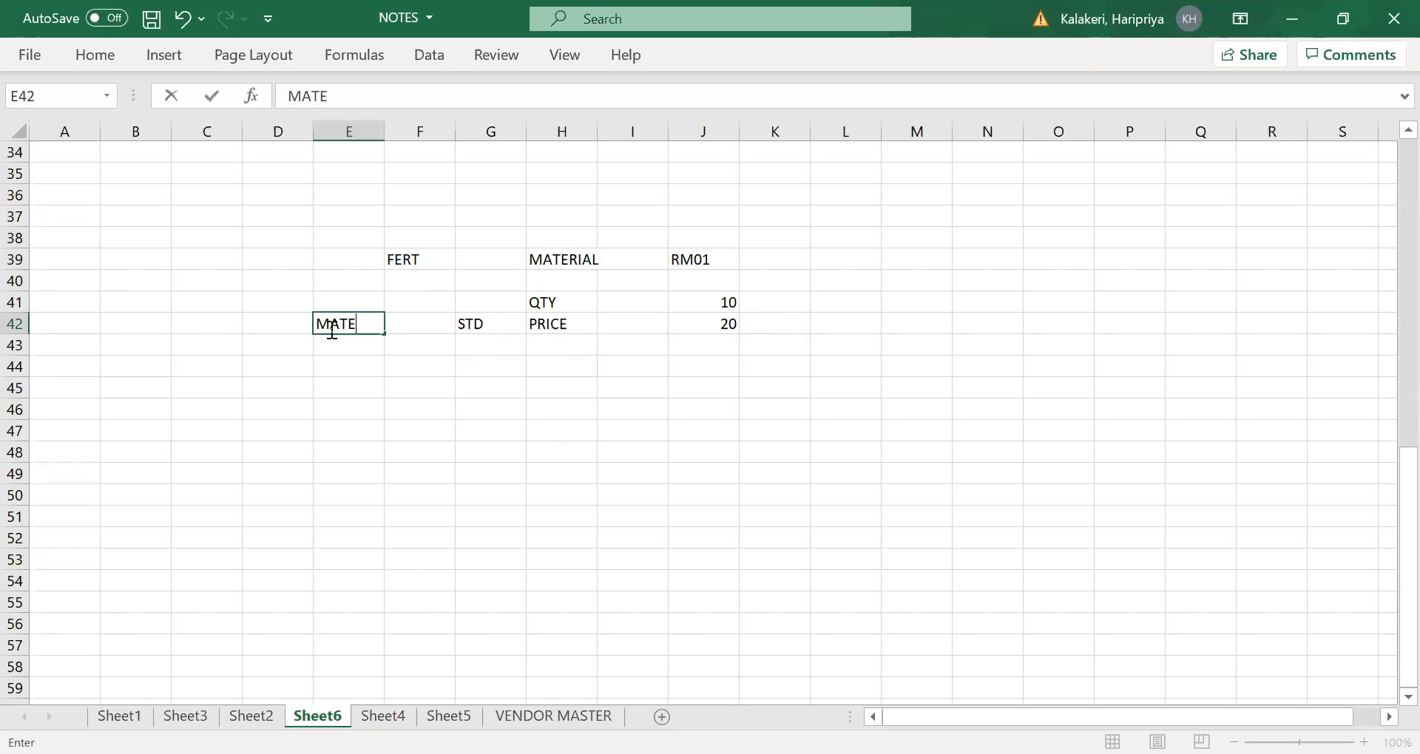
pyautogui.write('RIAL MASTER')
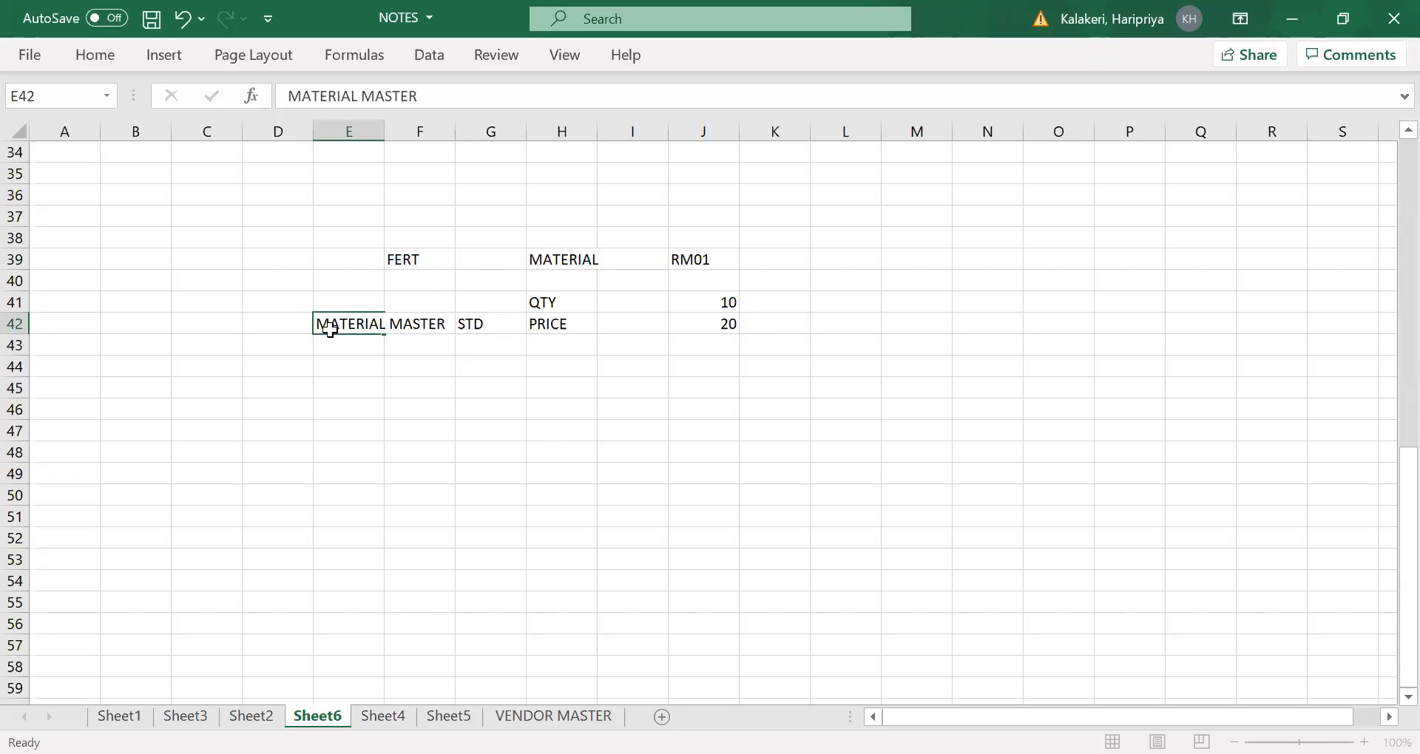
pyautogui.press('Tab')
pyautogui.click(566, 385)
pyautogui.click(550, 316)
pyautogui.click(729, 323)
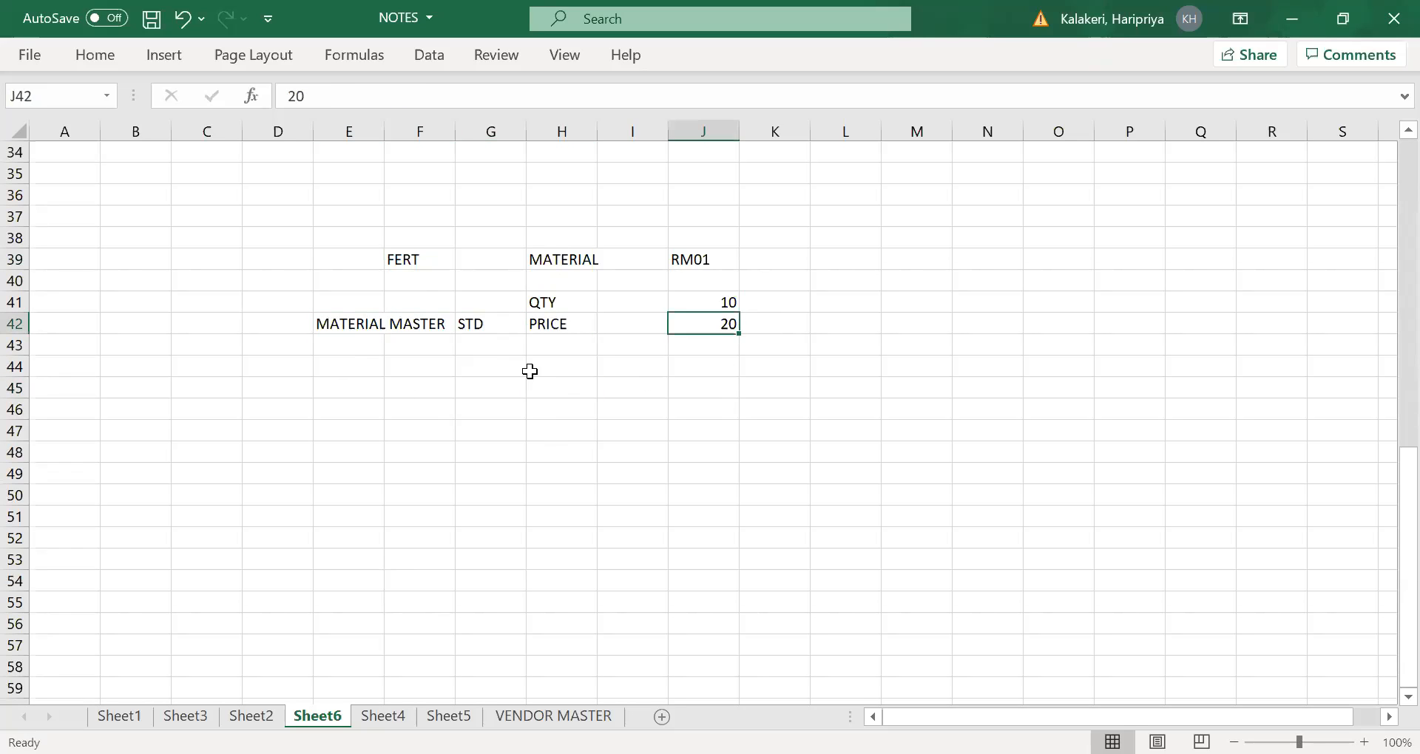
# - Add a purchase order price row with PO in G43, PRICE in H43 and 25 in J43
pyautogui.click(530, 350)
pyautogui.click(494, 348)
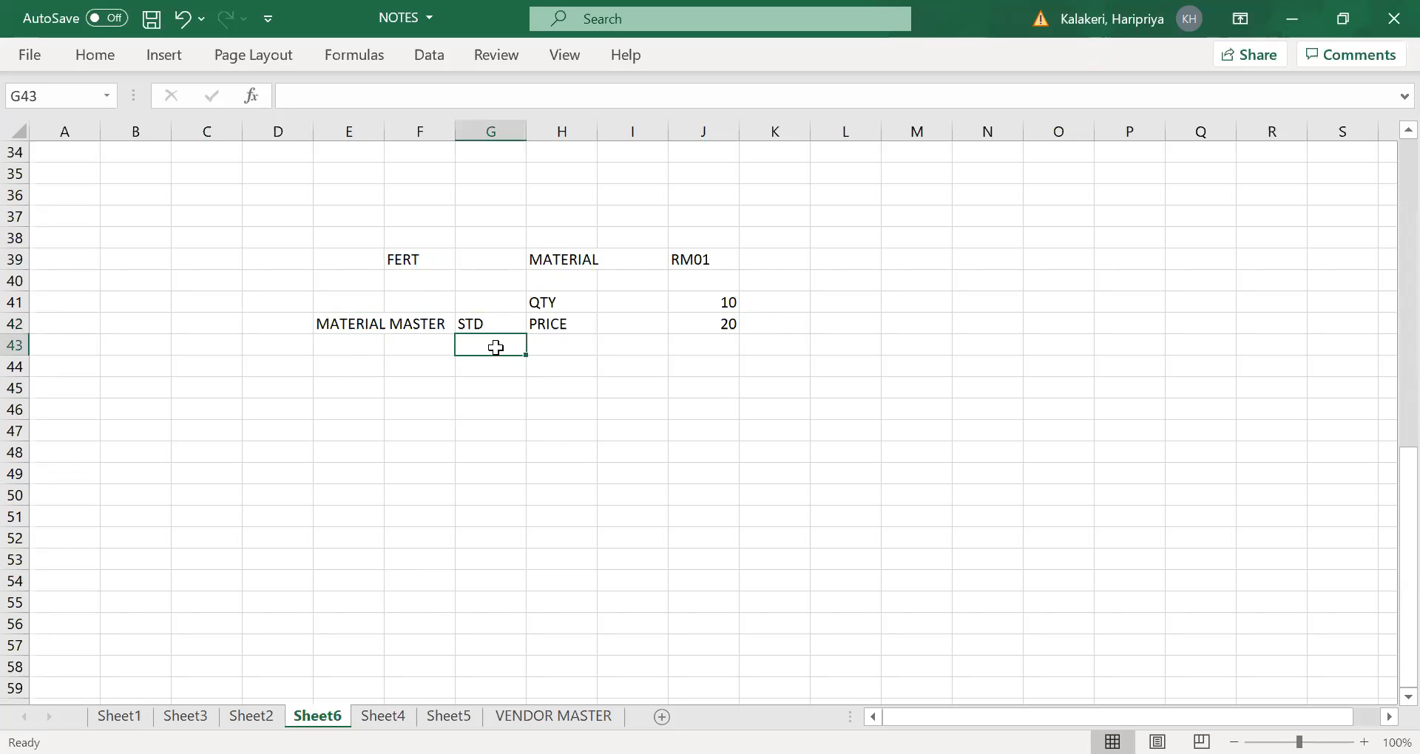
pyautogui.write('PO')
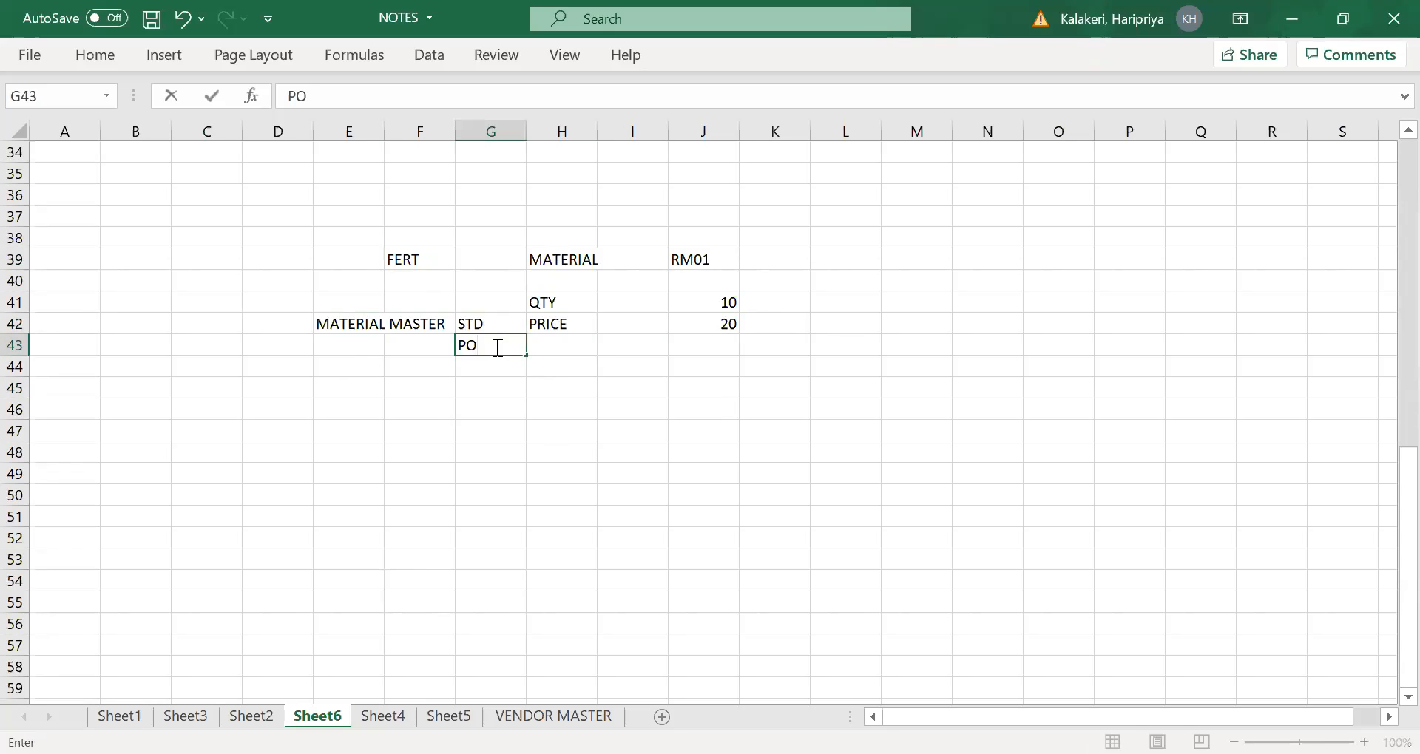
pyautogui.press('Tab')
pyautogui.write('PRICE')
pyautogui.press('Tab')
pyautogui.press('Tab')
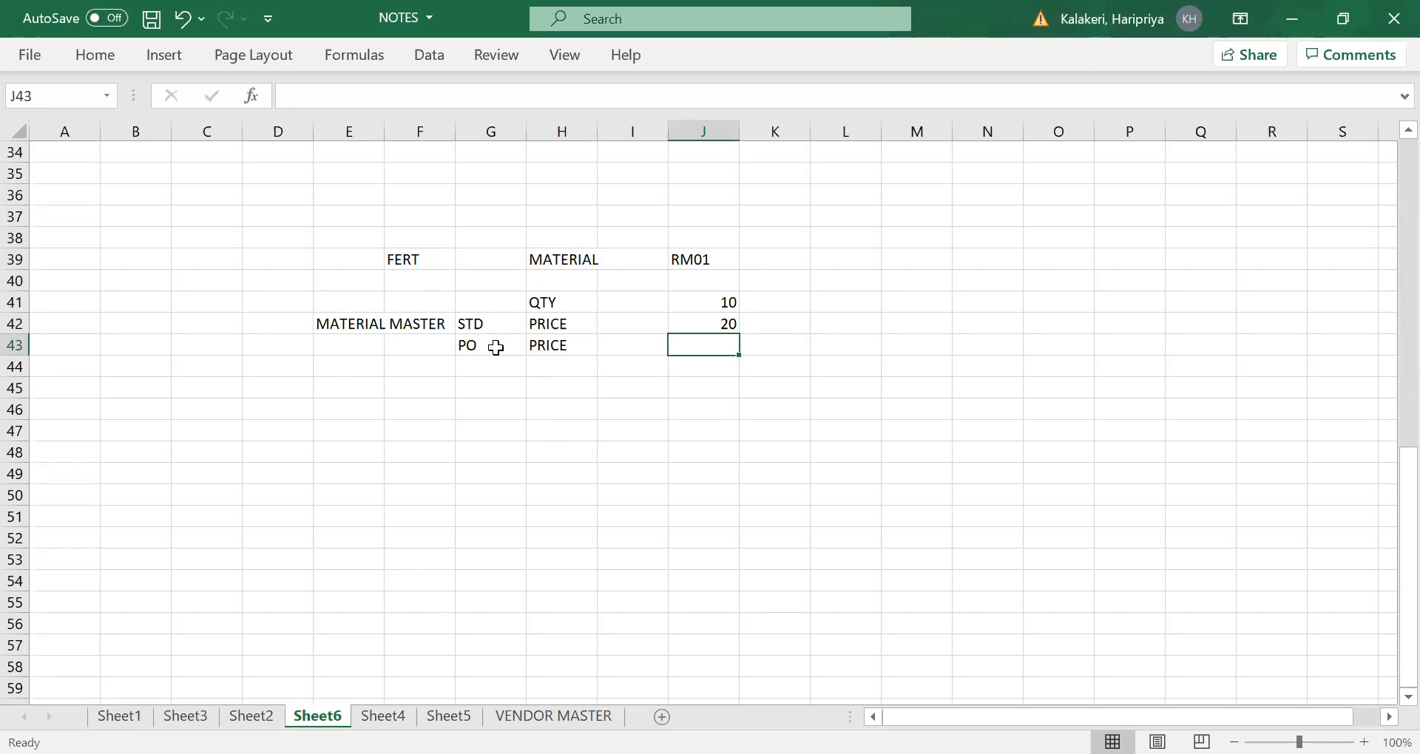
pyautogui.write('25')
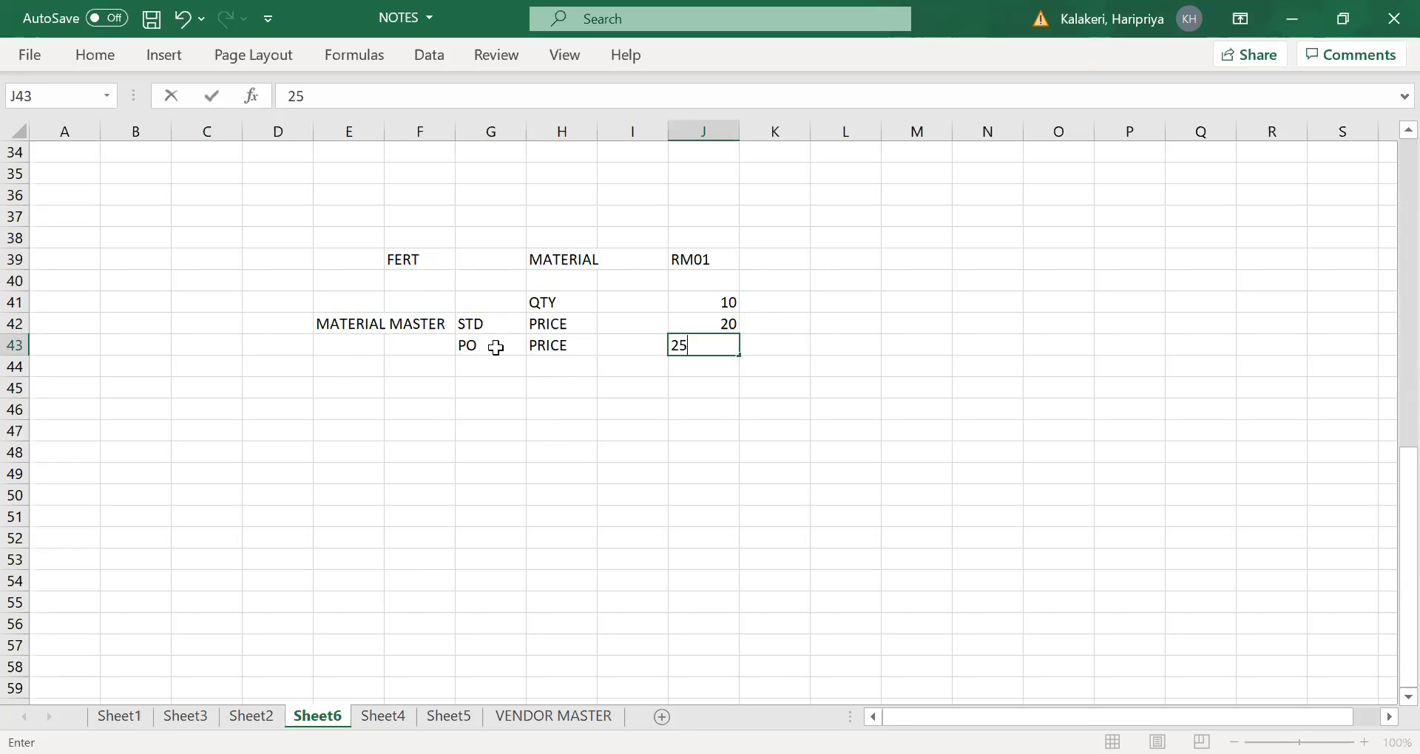
pyautogui.press('Tab')
pyautogui.click(669, 402)
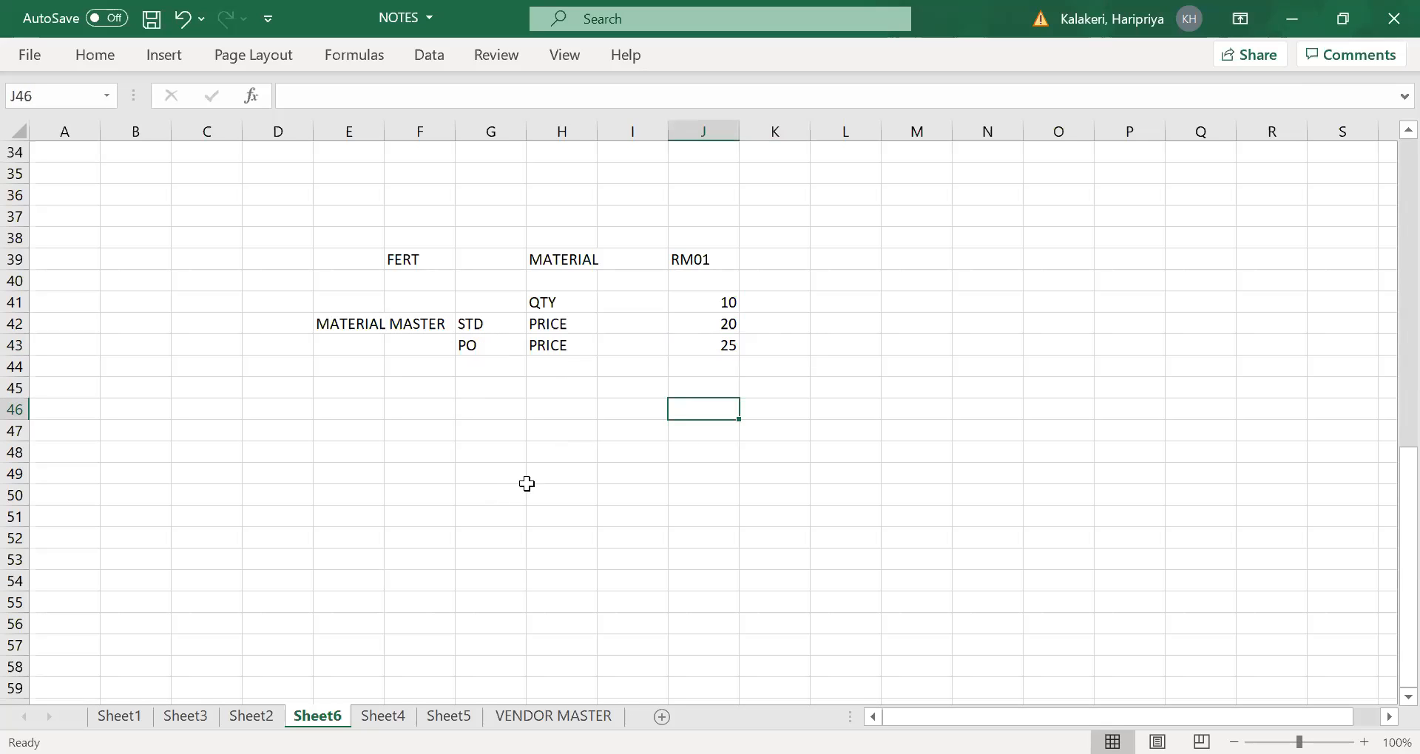
pyautogui.click(548, 429)
pyautogui.click(558, 375)
pyautogui.click(556, 447)
pyautogui.click(562, 427)
pyautogui.click(520, 196)
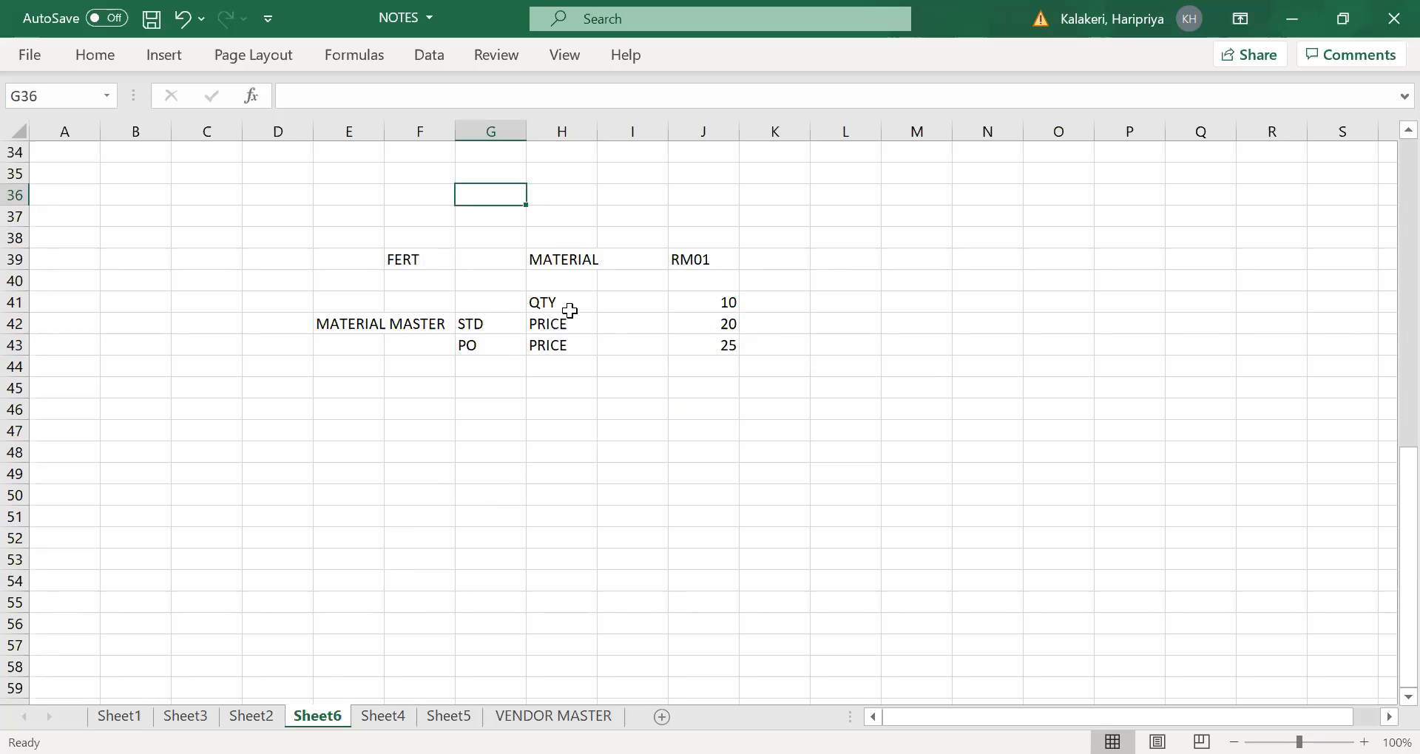
# - Enter the note "Once u do the gr" in H46, below the price rows
pyautogui.click(556, 413)
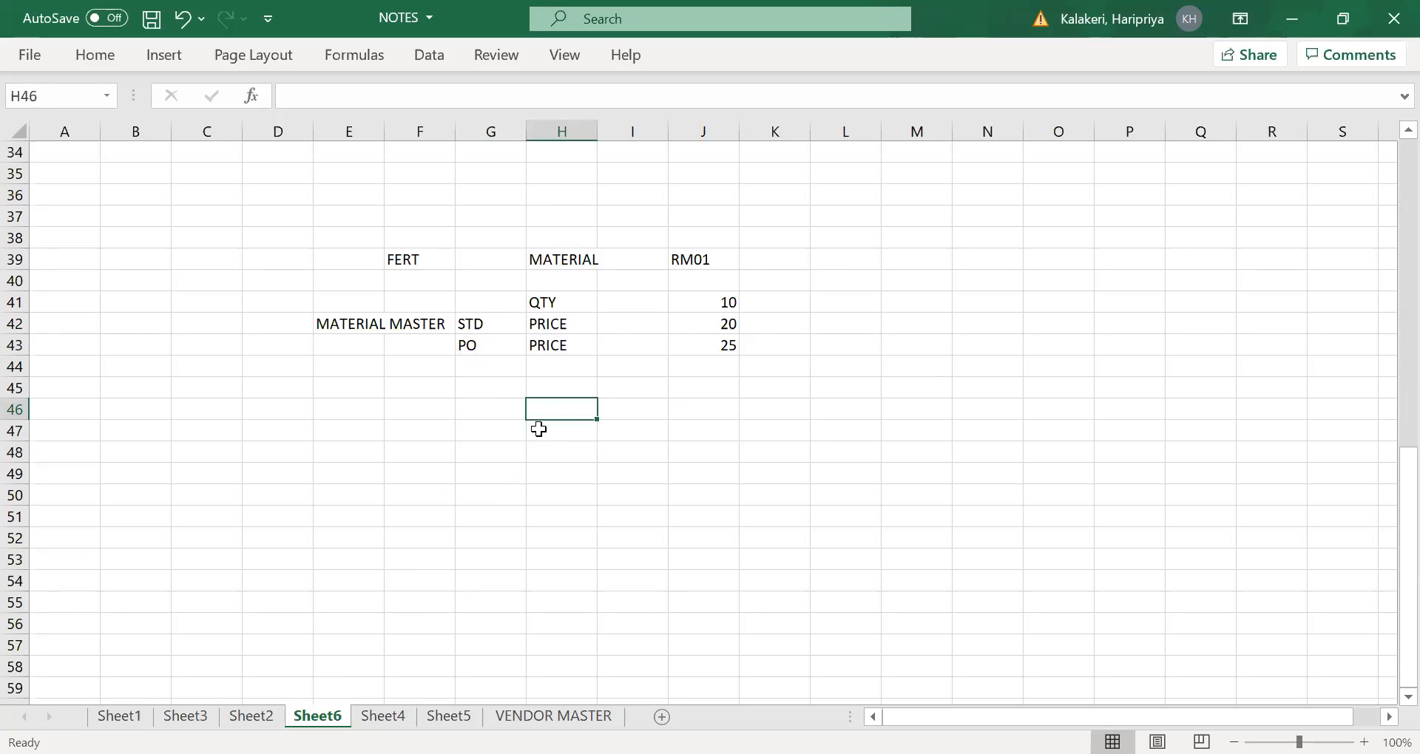
pyautogui.write('Once ')
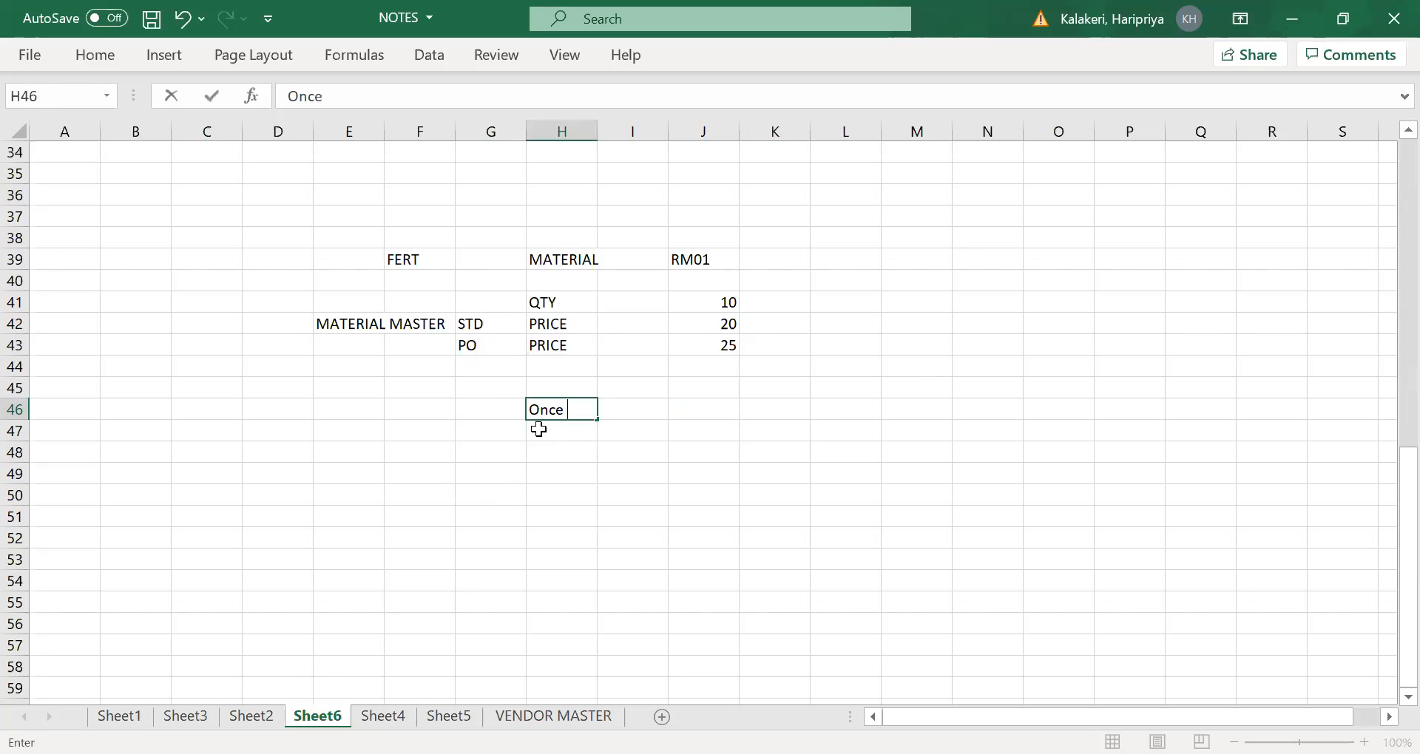
pyautogui.write('u do the gr')
pyautogui.click(546, 454)
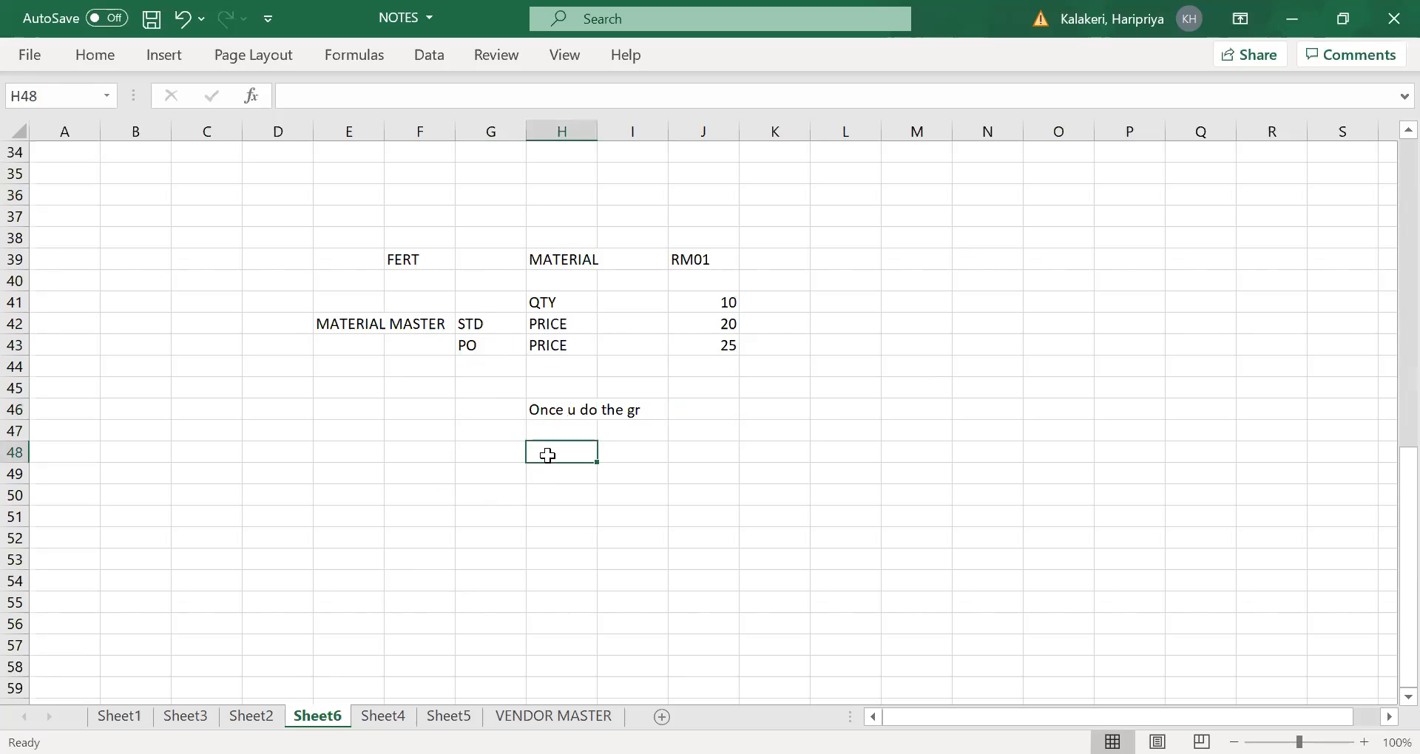
# - Start the goods receipt postings by entering bsx in H48 and inventory account in I48
pyautogui.write('bsx')
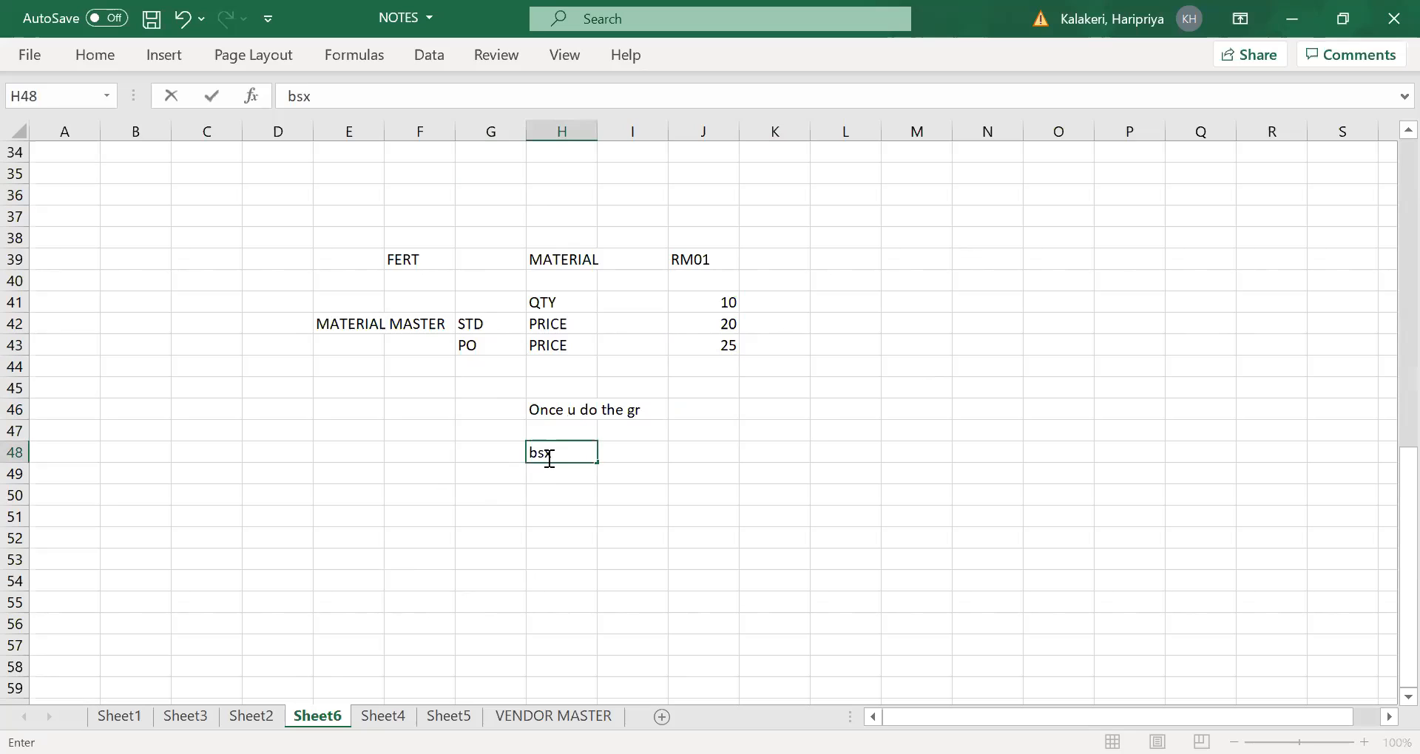
pyautogui.press('Tab')
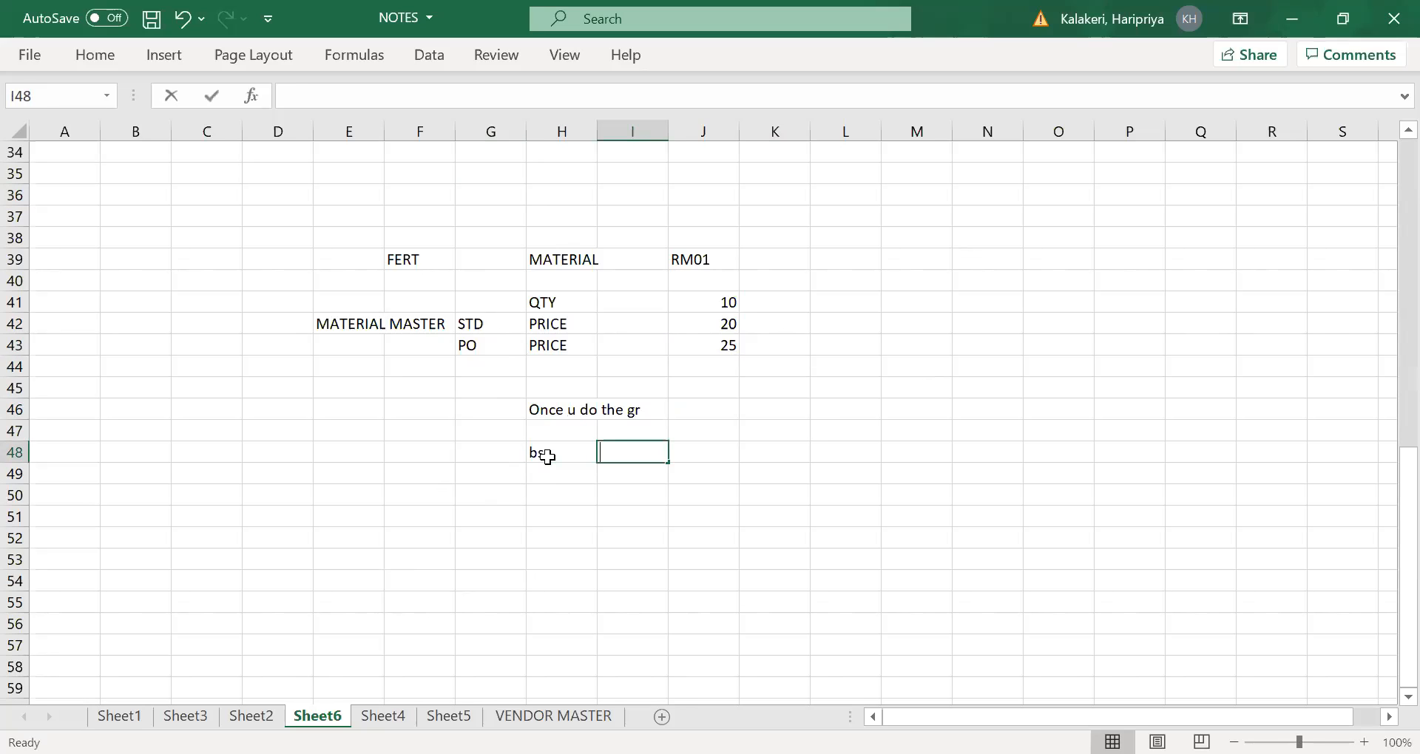
pyautogui.write('inventory account')
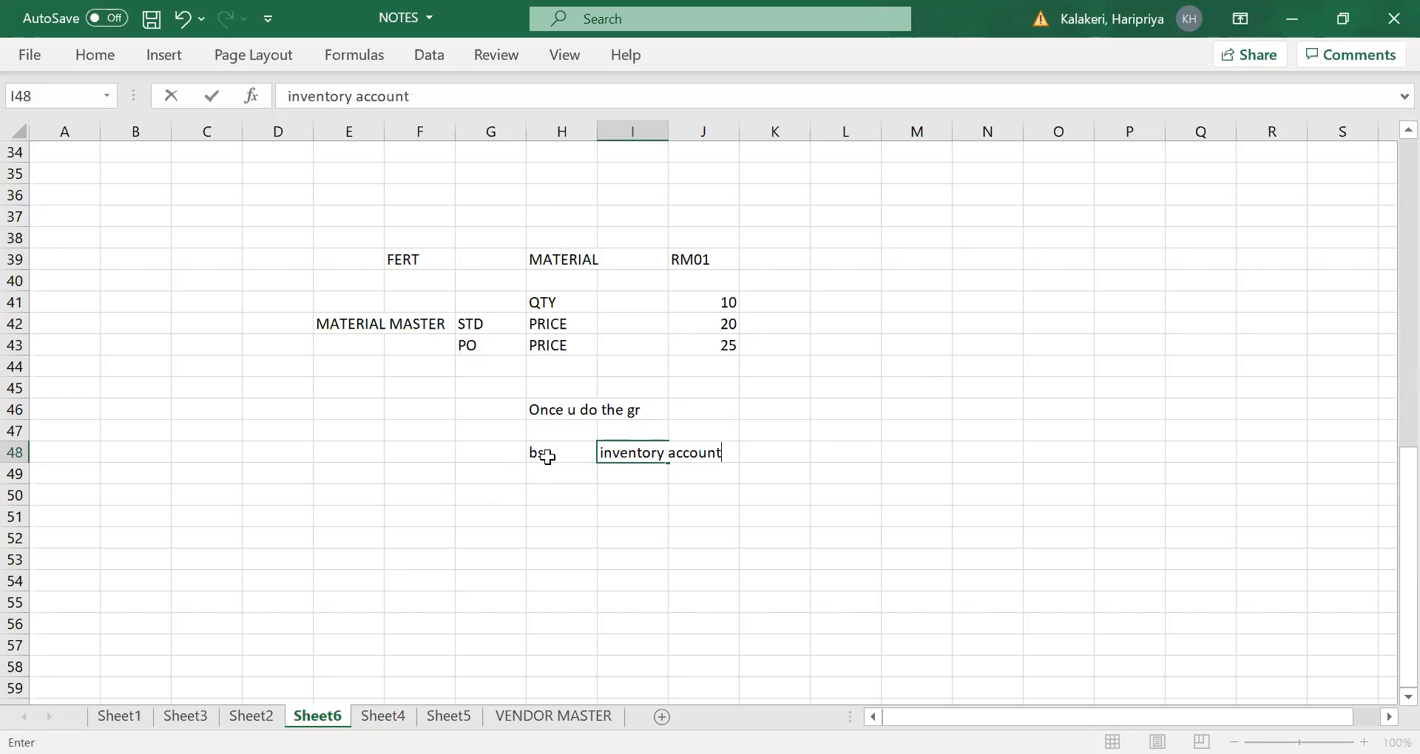
pyautogui.press('Tab')
pyautogui.press('Tab')
pyautogui.press('Tab')
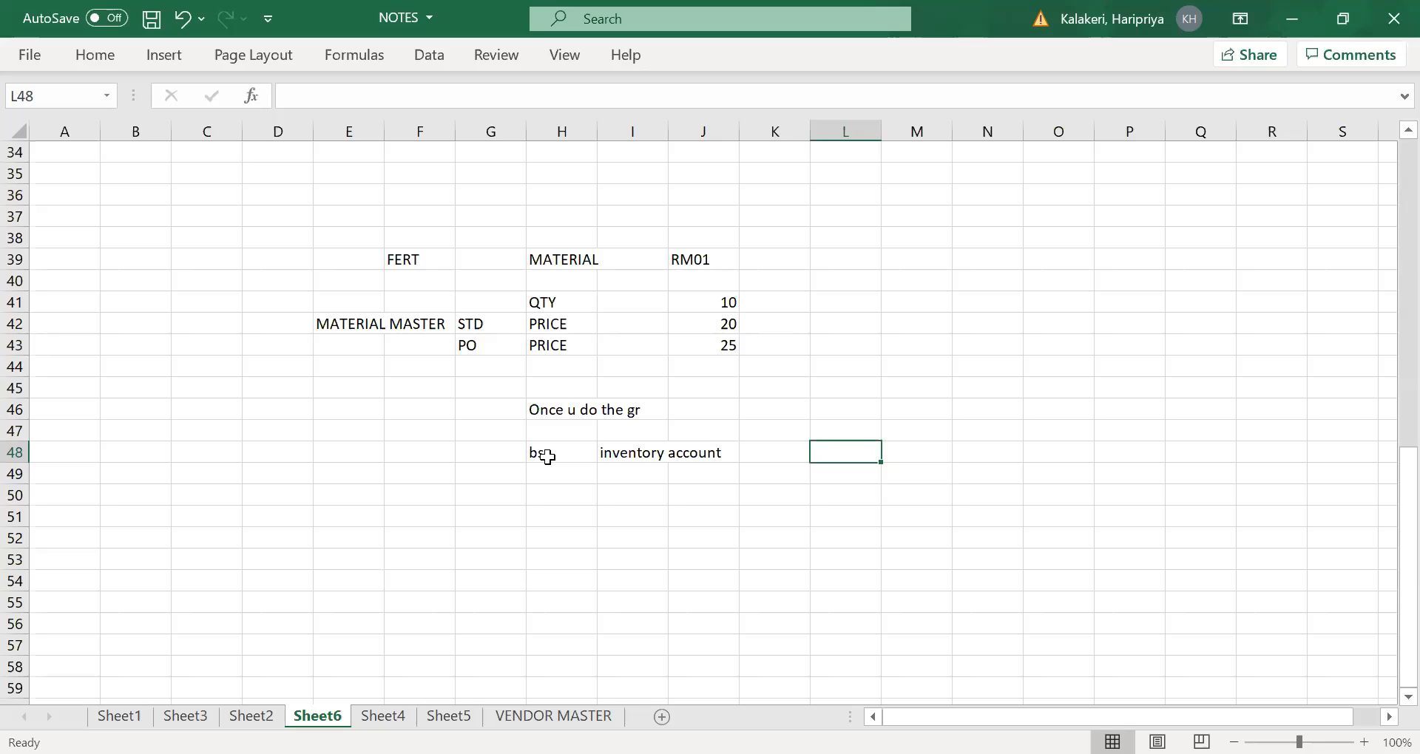
# - Record the inventory account posting as a debit by entering 200 in L48 and dr in M48
pyautogui.write('200')
pyautogui.press('Tab')
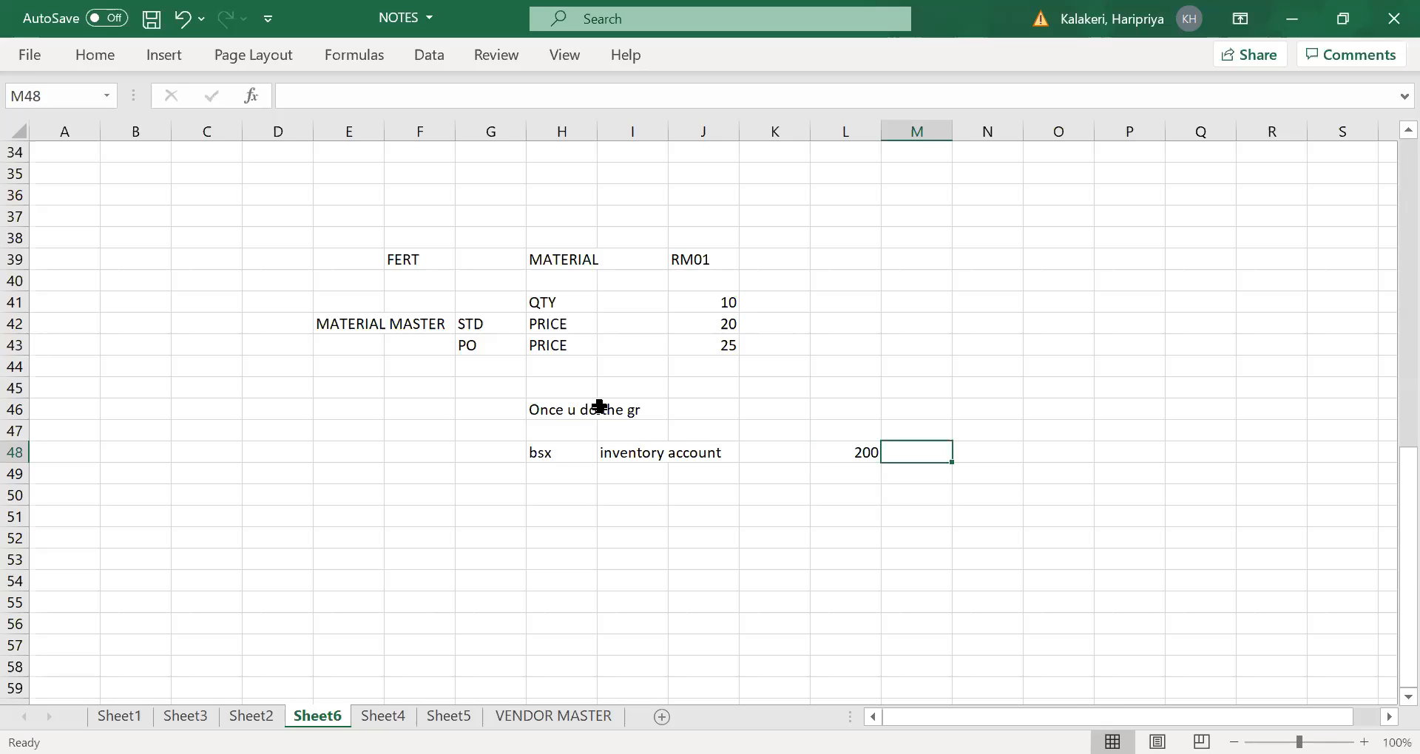
pyautogui.click(722, 318)
pyautogui.click(721, 308)
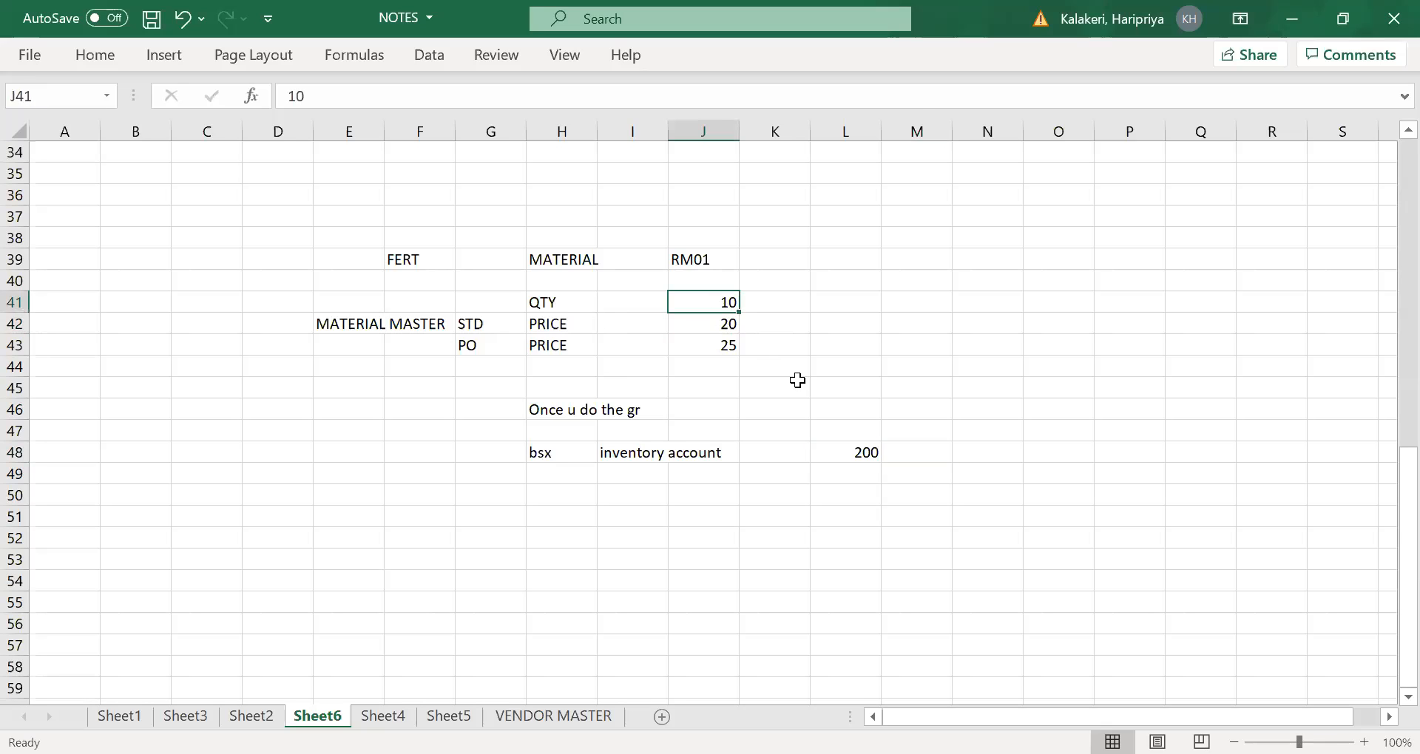
pyautogui.doubleClick(925, 446)
pyautogui.write('dr')
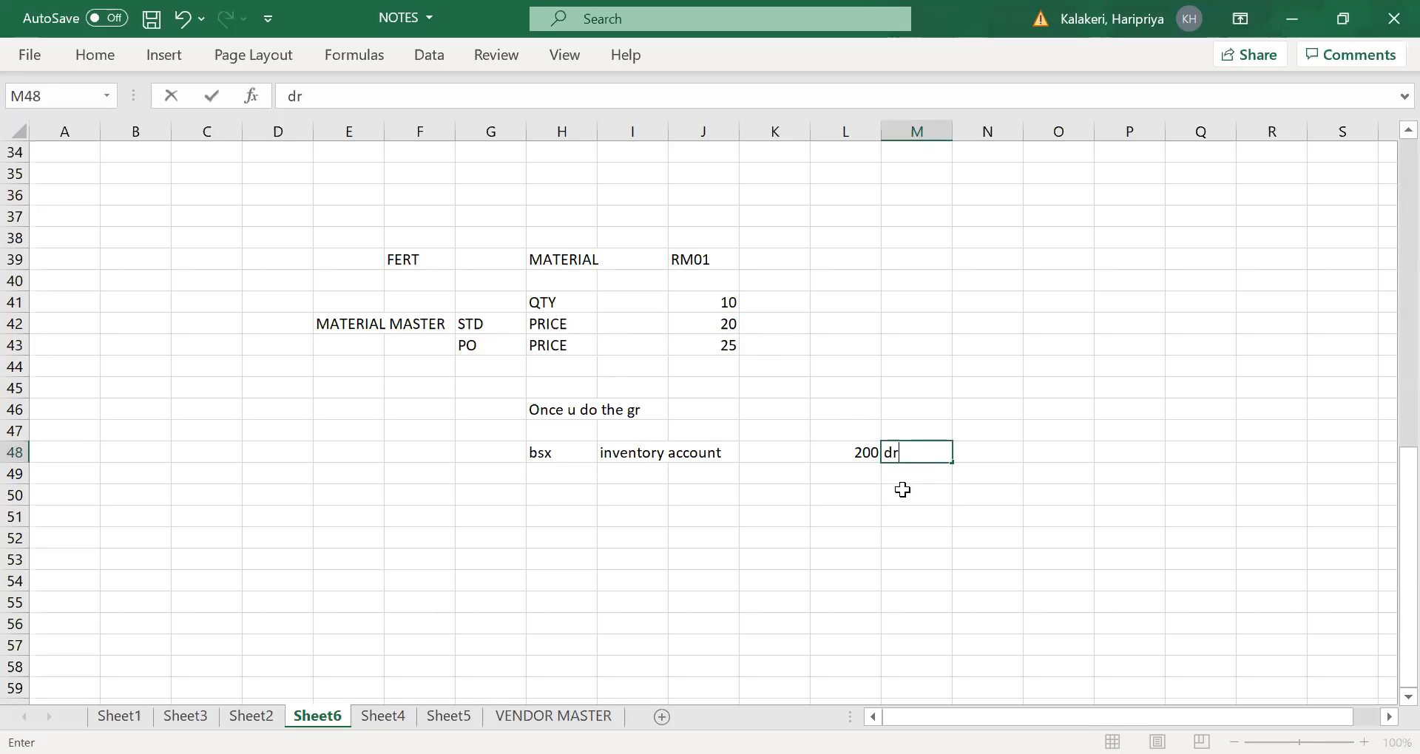
pyautogui.press('Tab')
# - Add the clearing posting line with wrx in H49 and gr/ir clearing account in I49
pyautogui.click(556, 473)
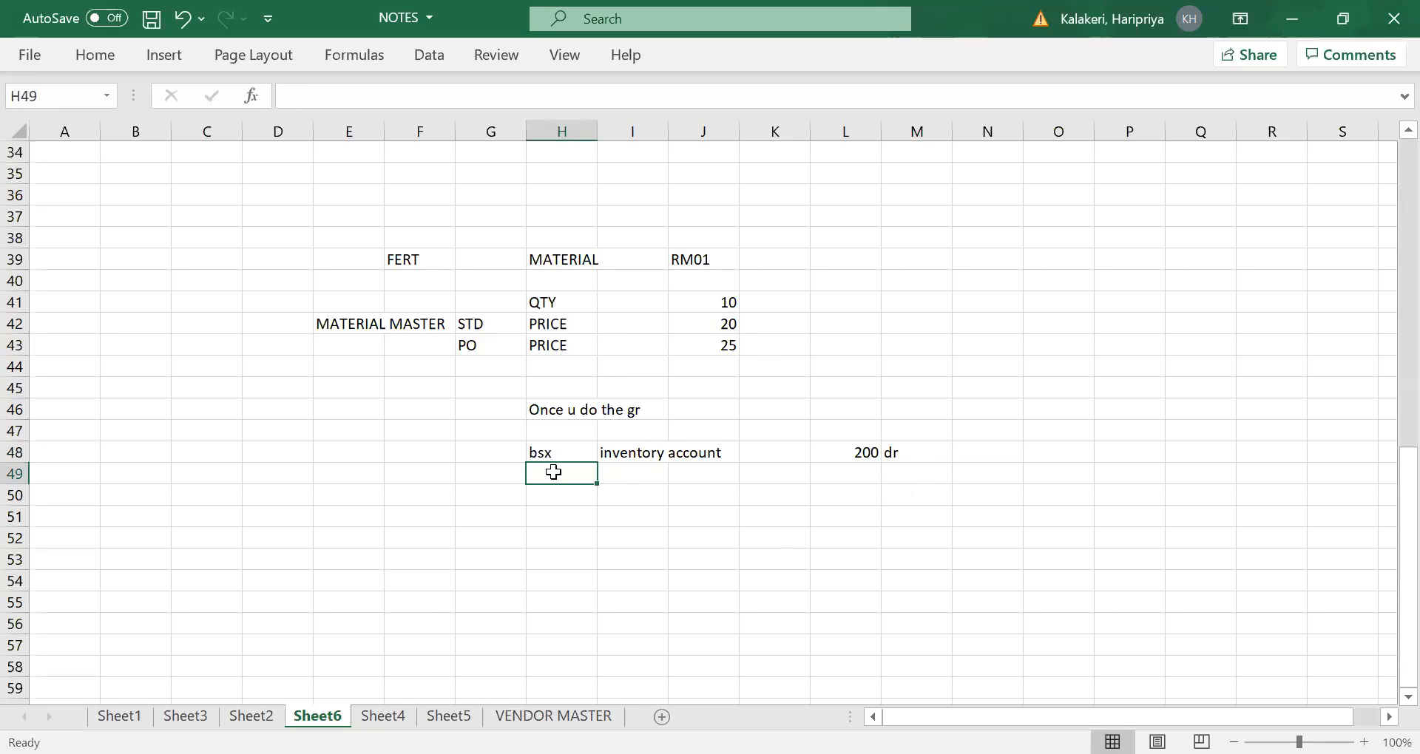
pyautogui.write('wrx')
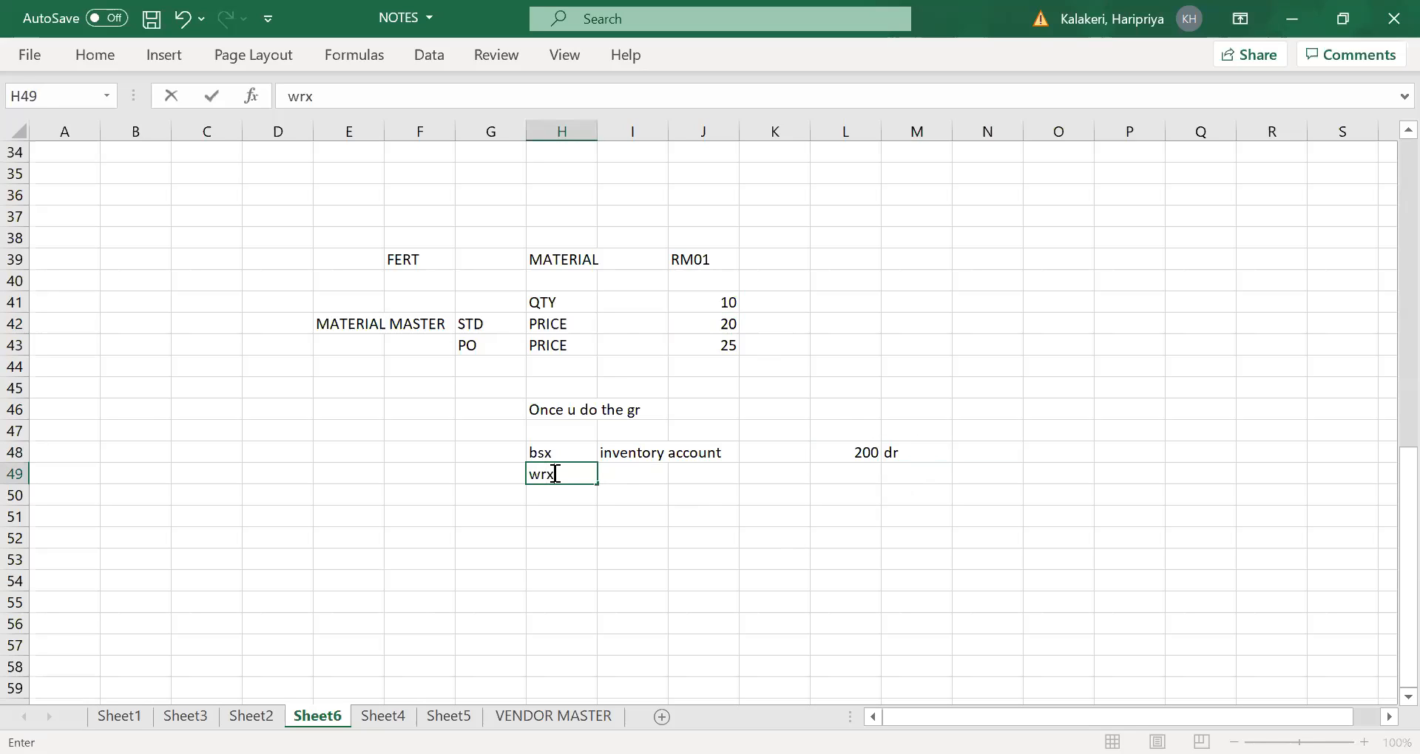
pyautogui.press('Tab')
pyautogui.write('gr')
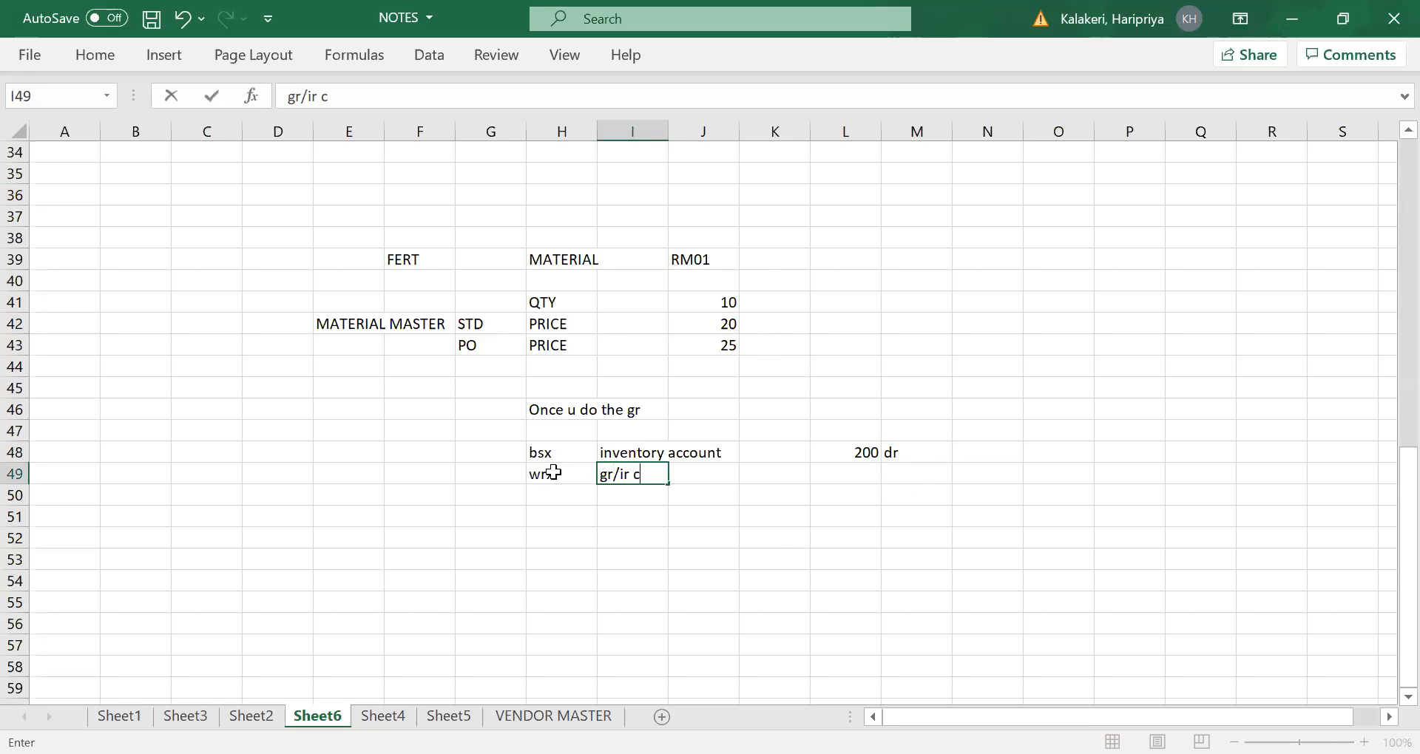
pyautogui.write('/ir clearing account')
pyautogui.press('Tab')
pyautogui.press('Tab')
pyautogui.press('Tab')
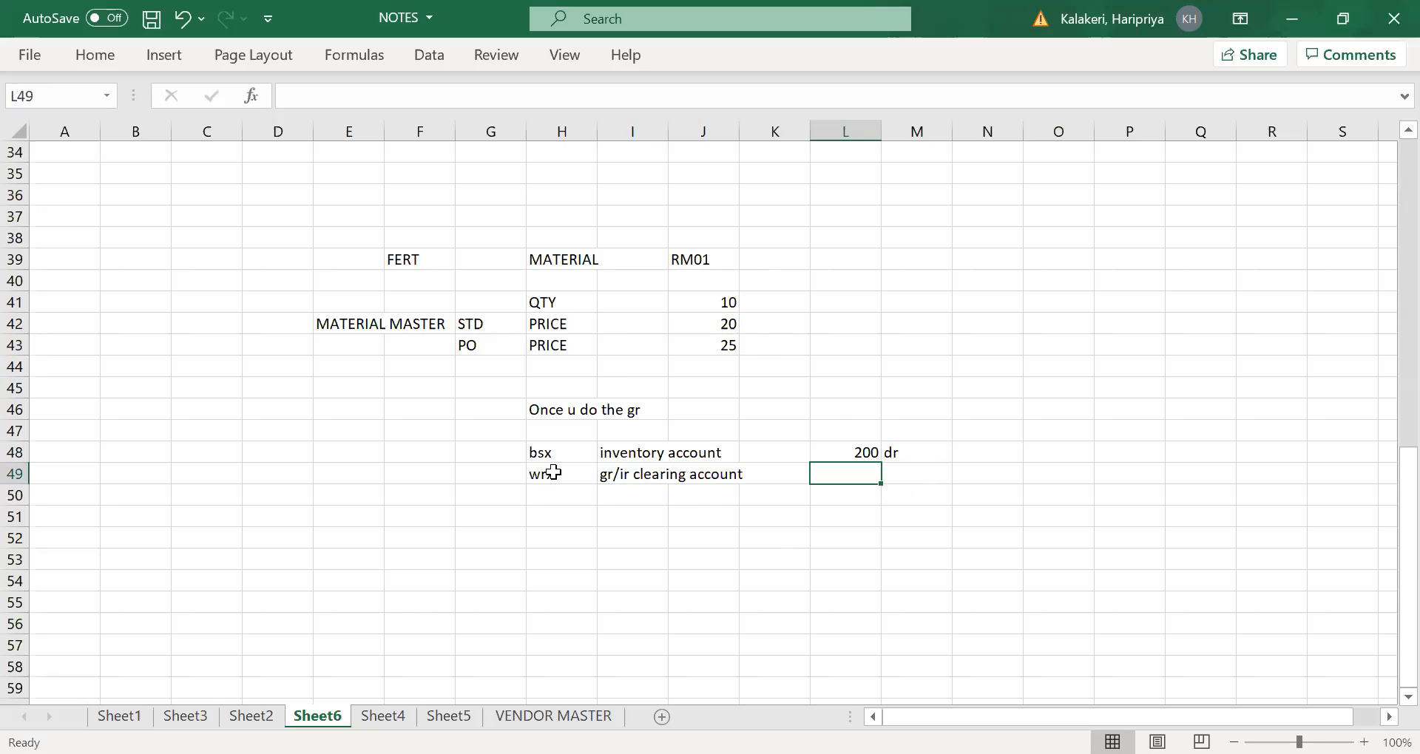
# - Record the clearing account posting as a credit by entering 250 in L49 and cr in M49
pyautogui.write('250')
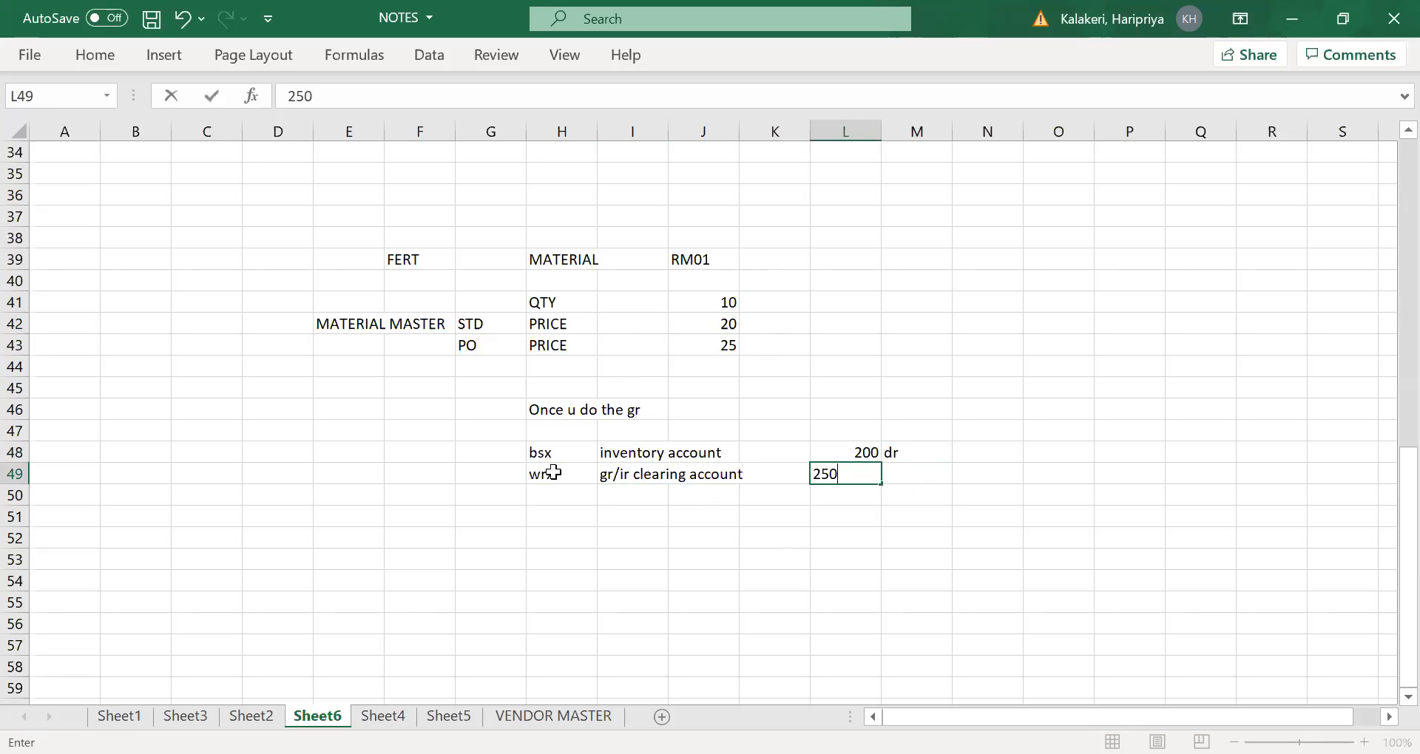
pyautogui.press('Tab')
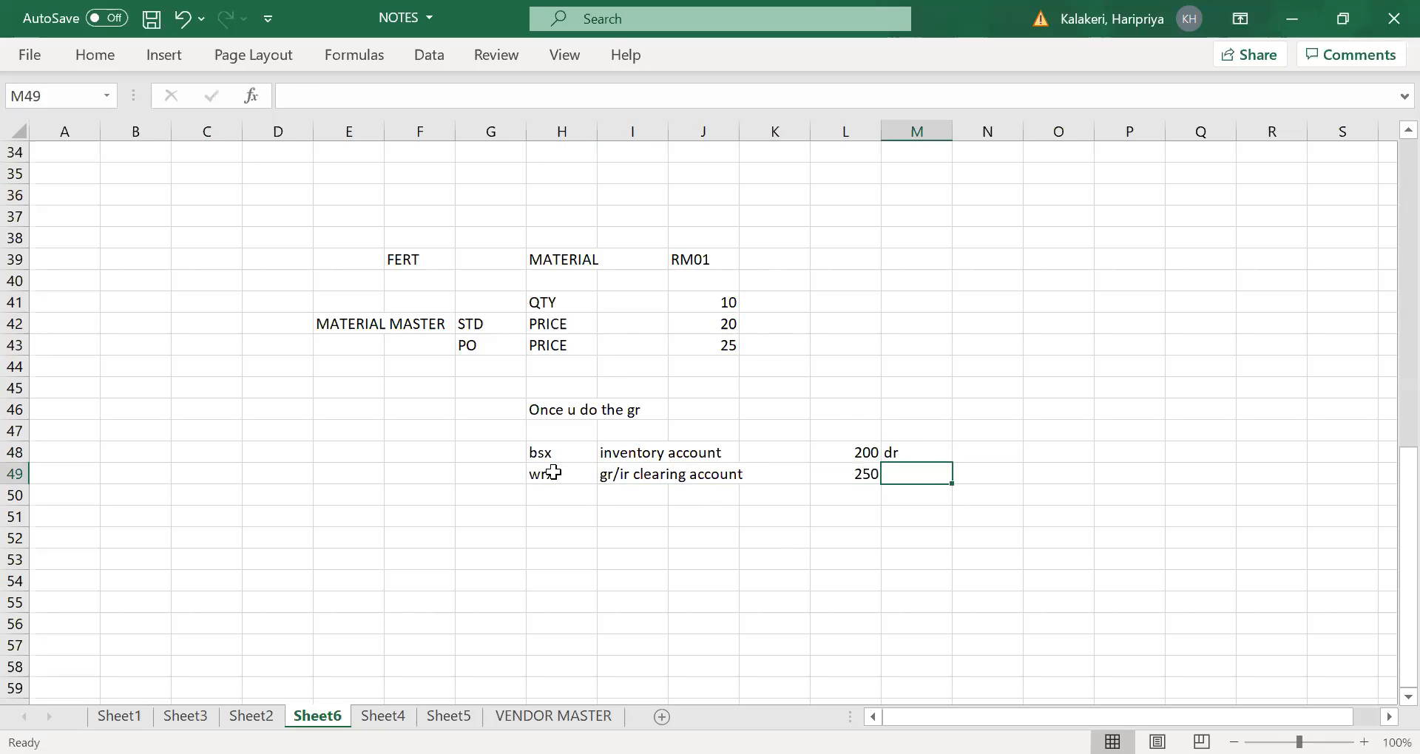
pyautogui.click(711, 348)
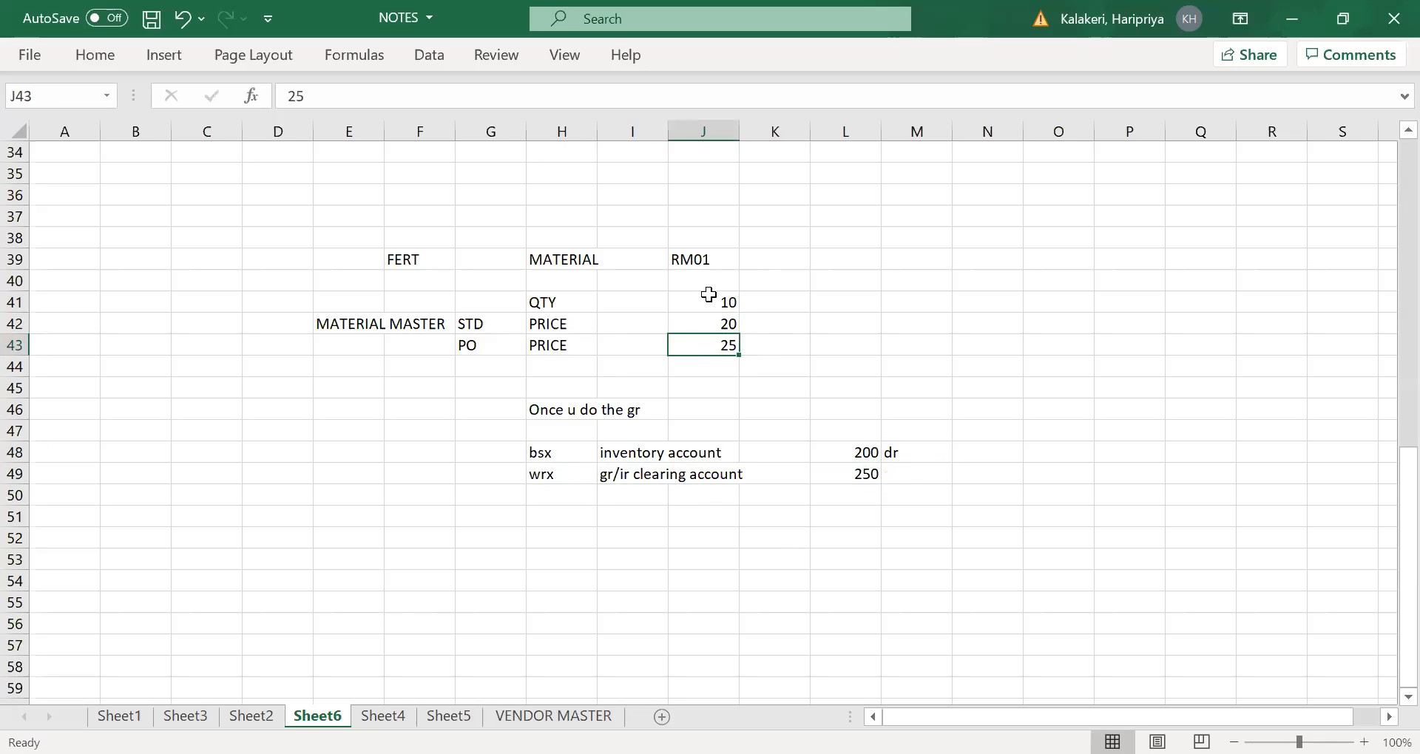
pyautogui.click(904, 476)
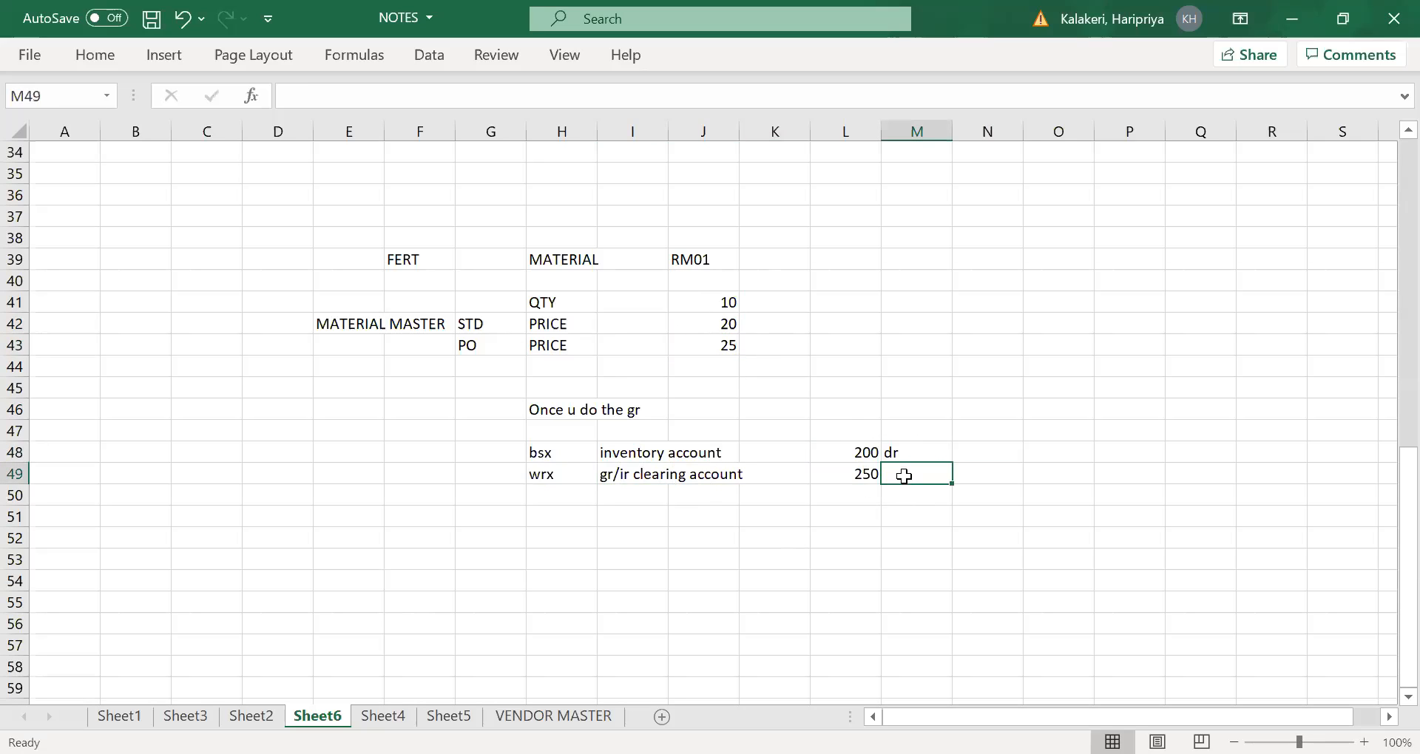
pyautogui.click(715, 299)
pyautogui.click(898, 476)
pyautogui.write('cr')
pyautogui.press('Tab')
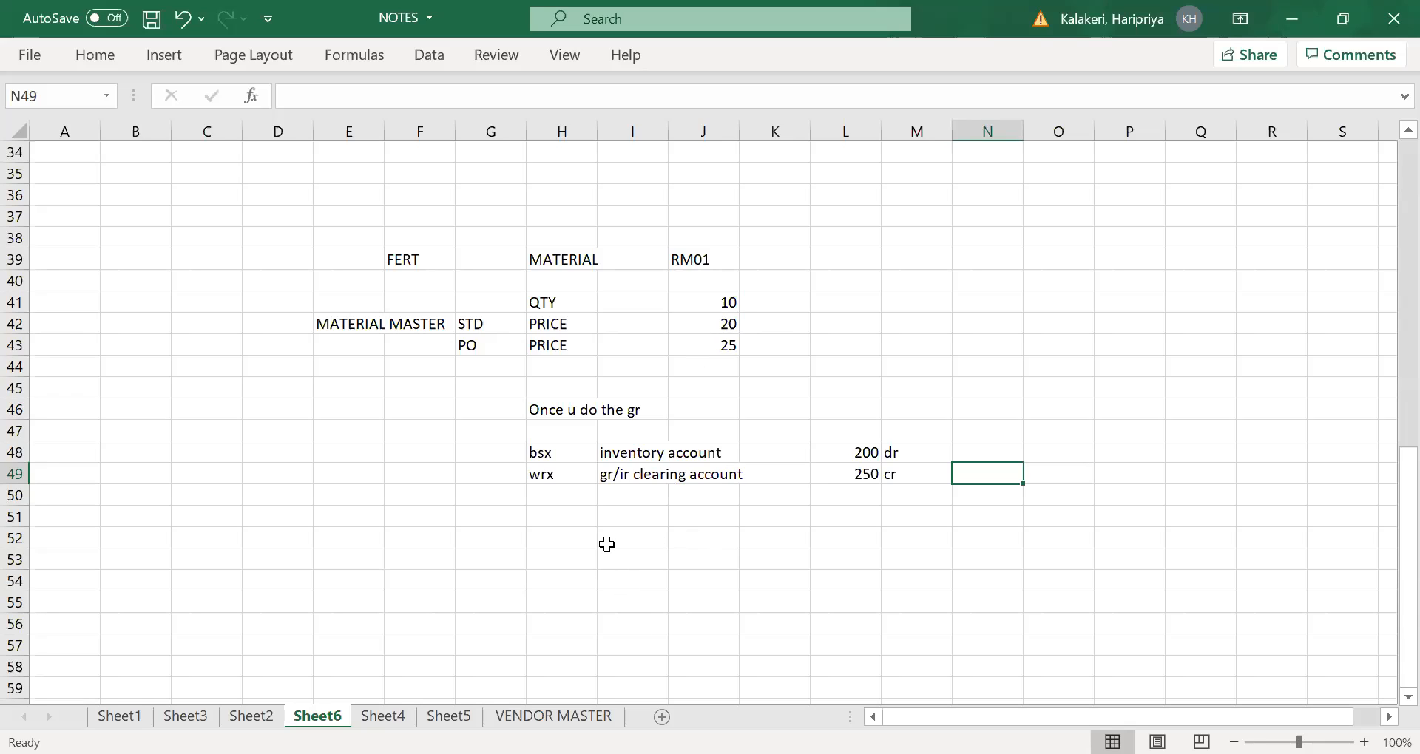
# - Add the price difference line with prd in H50 and price dif account in I50
pyautogui.click(553, 494)
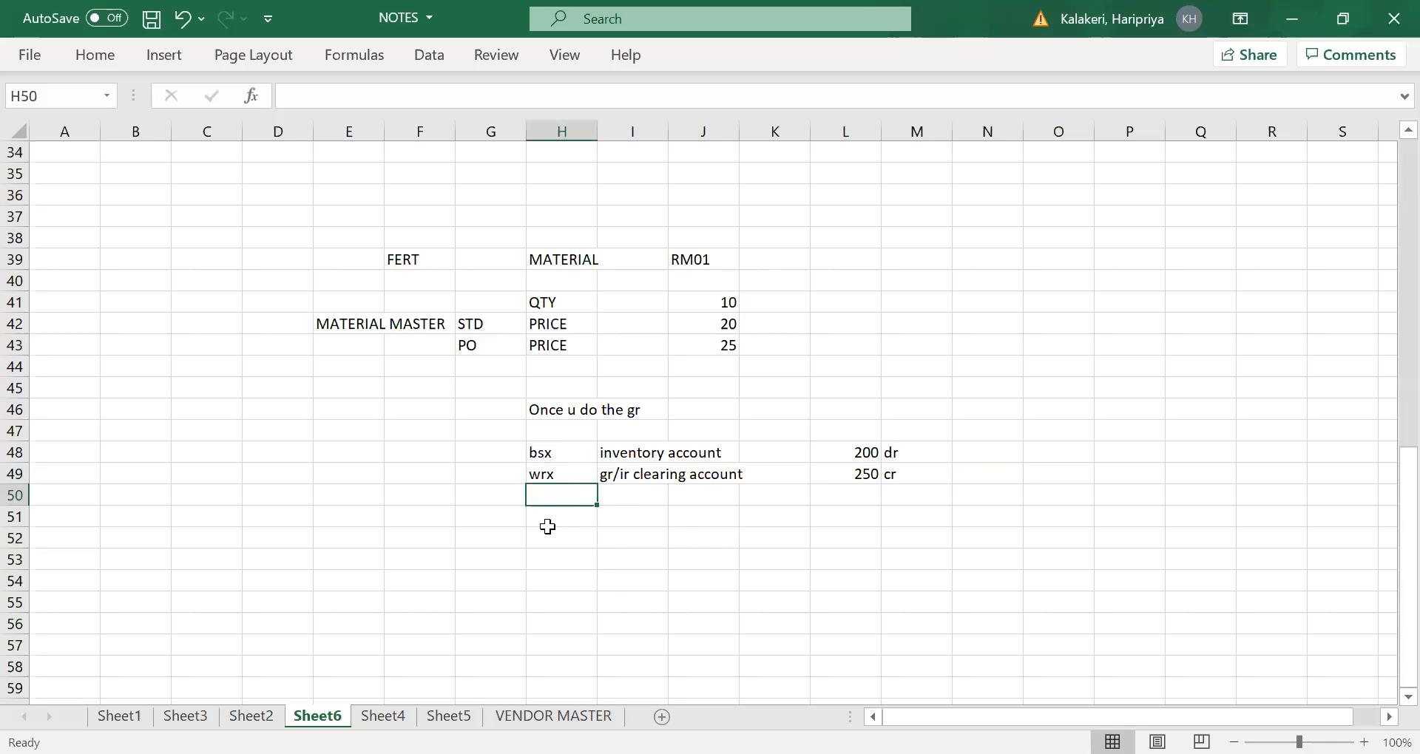
pyautogui.write('prd')
pyautogui.press('Tab')
pyautogui.write('price dif account')
pyautogui.press('Tab')
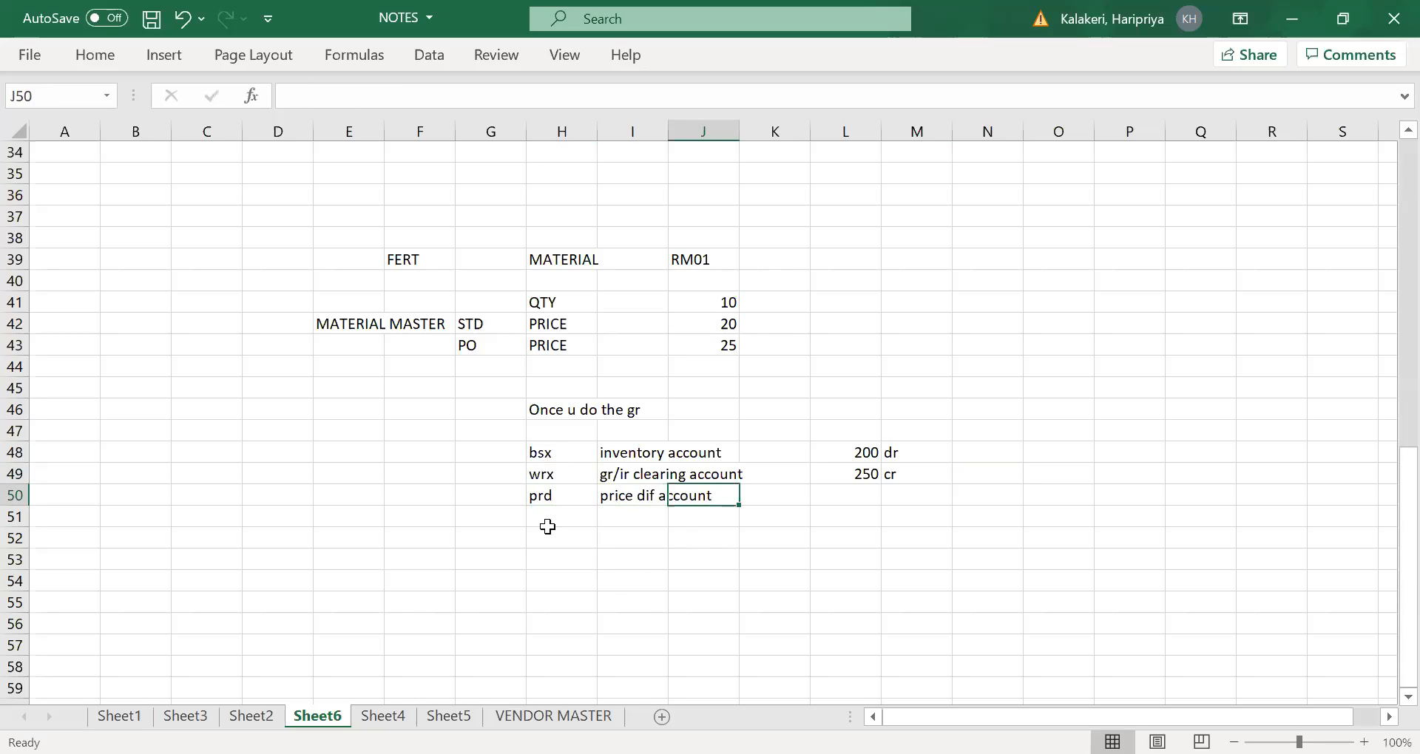
# - Record the price difference posting as a debit by entering 50 in L50 and dr in M50
pyautogui.press('Tab')
pyautogui.press('Tab')
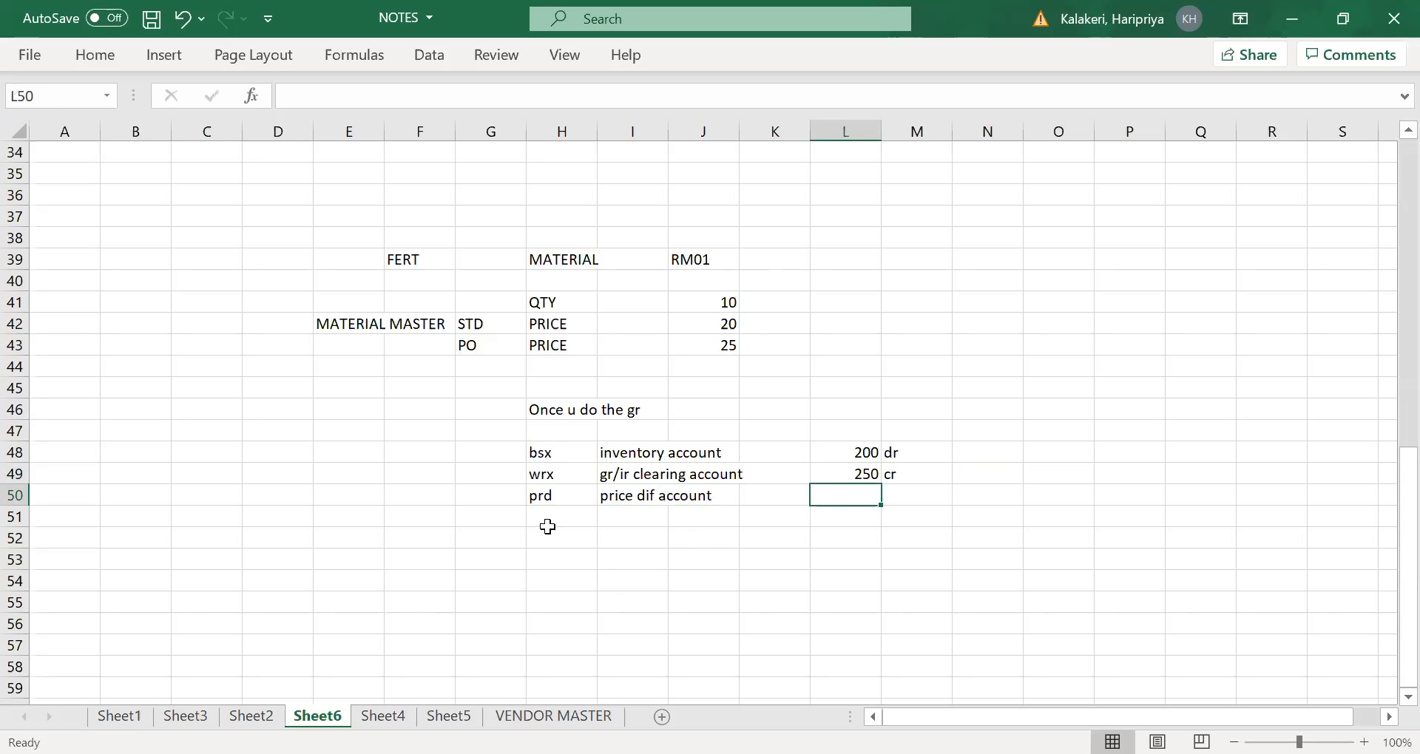
pyautogui.write('50')
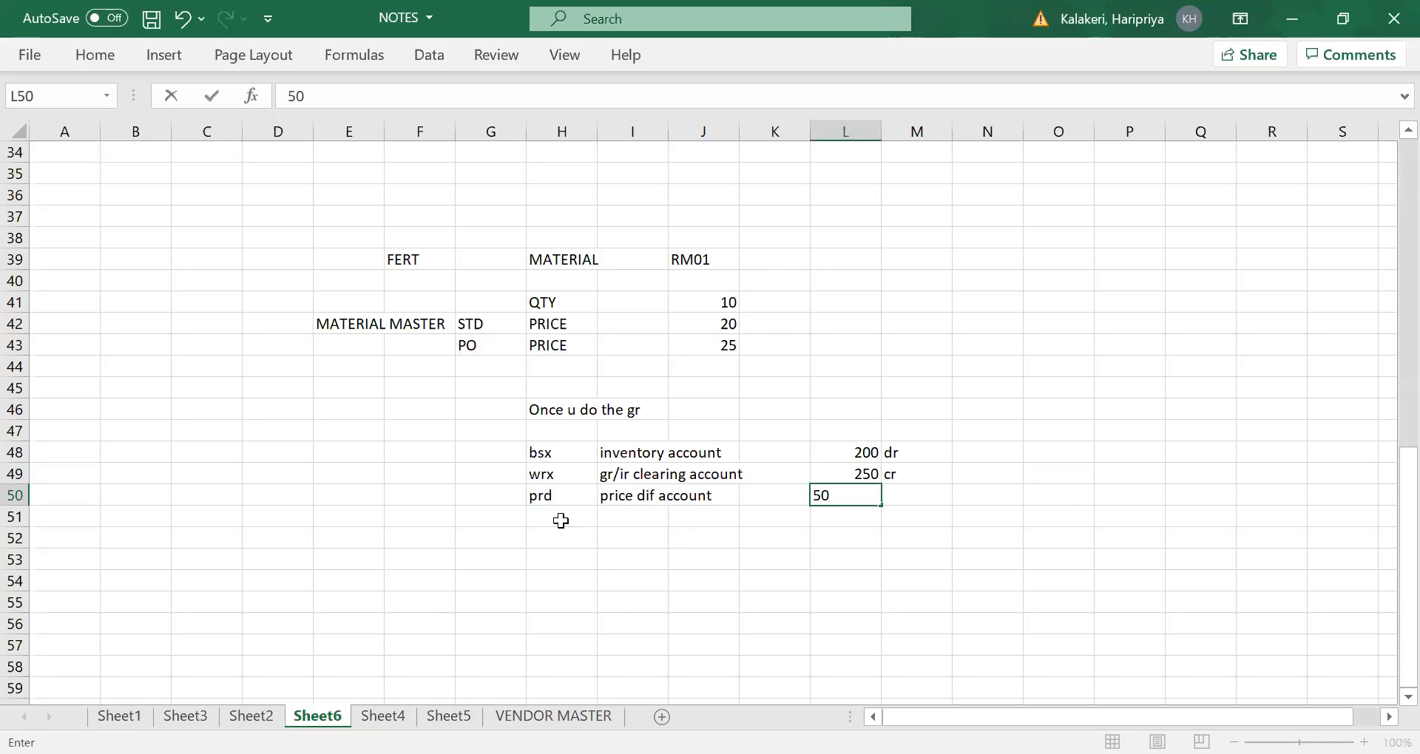
pyautogui.press('Tab')
pyautogui.write('dr')
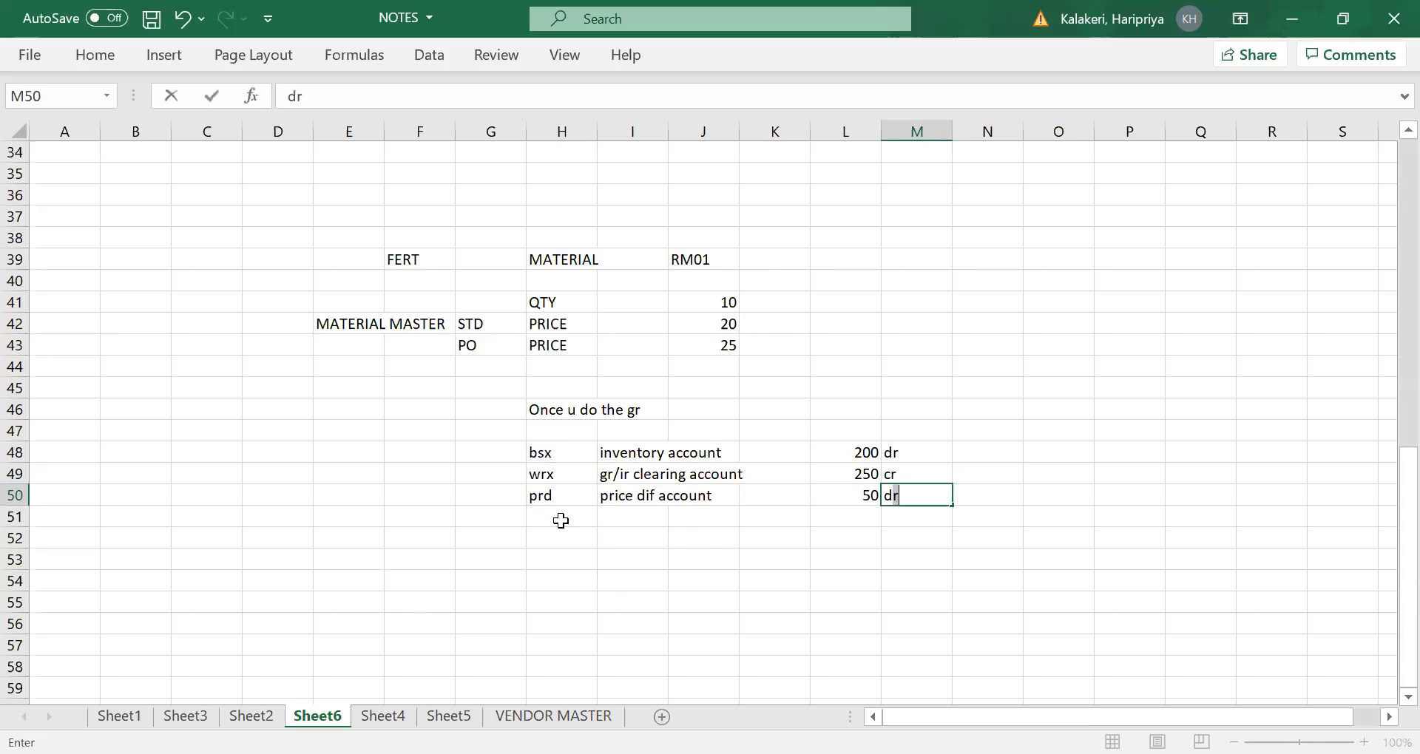
pyautogui.press('Tab')
pyautogui.click(636, 579)
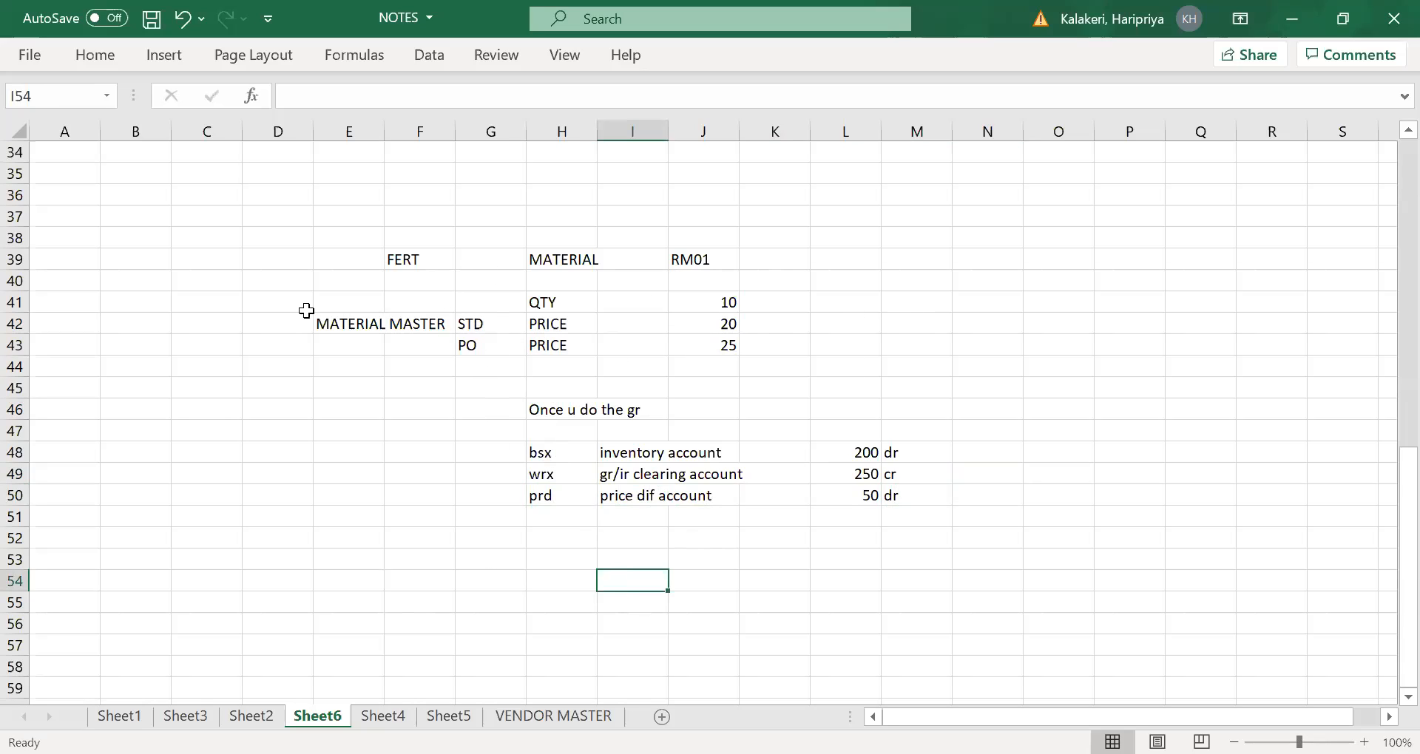
# - Review the standard and PO prices against the account postings listed for the goods receipt
pyautogui.click(991, 287)
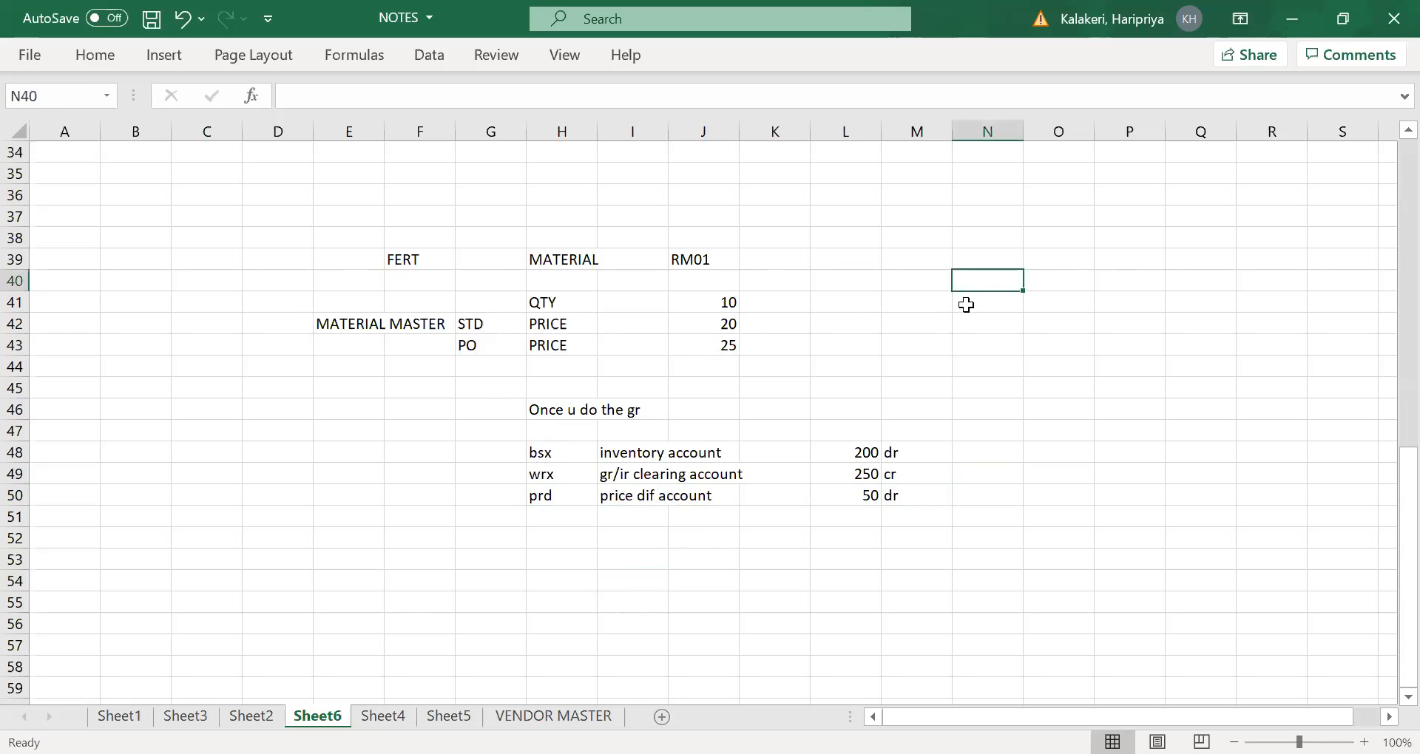
pyautogui.click(916, 308)
pyautogui.click(977, 297)
pyautogui.moveTo(983, 306); pyautogui.dragTo(963, 318)
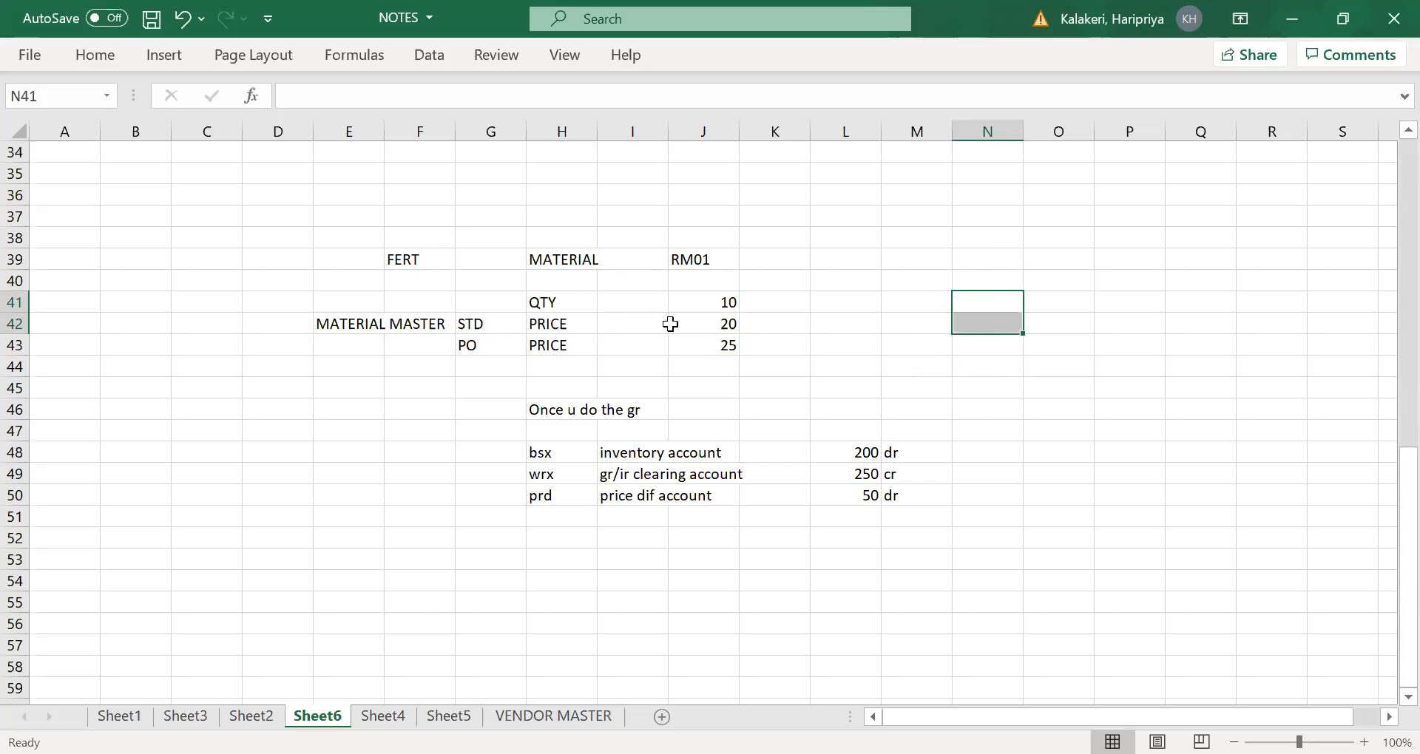
pyautogui.click(723, 319)
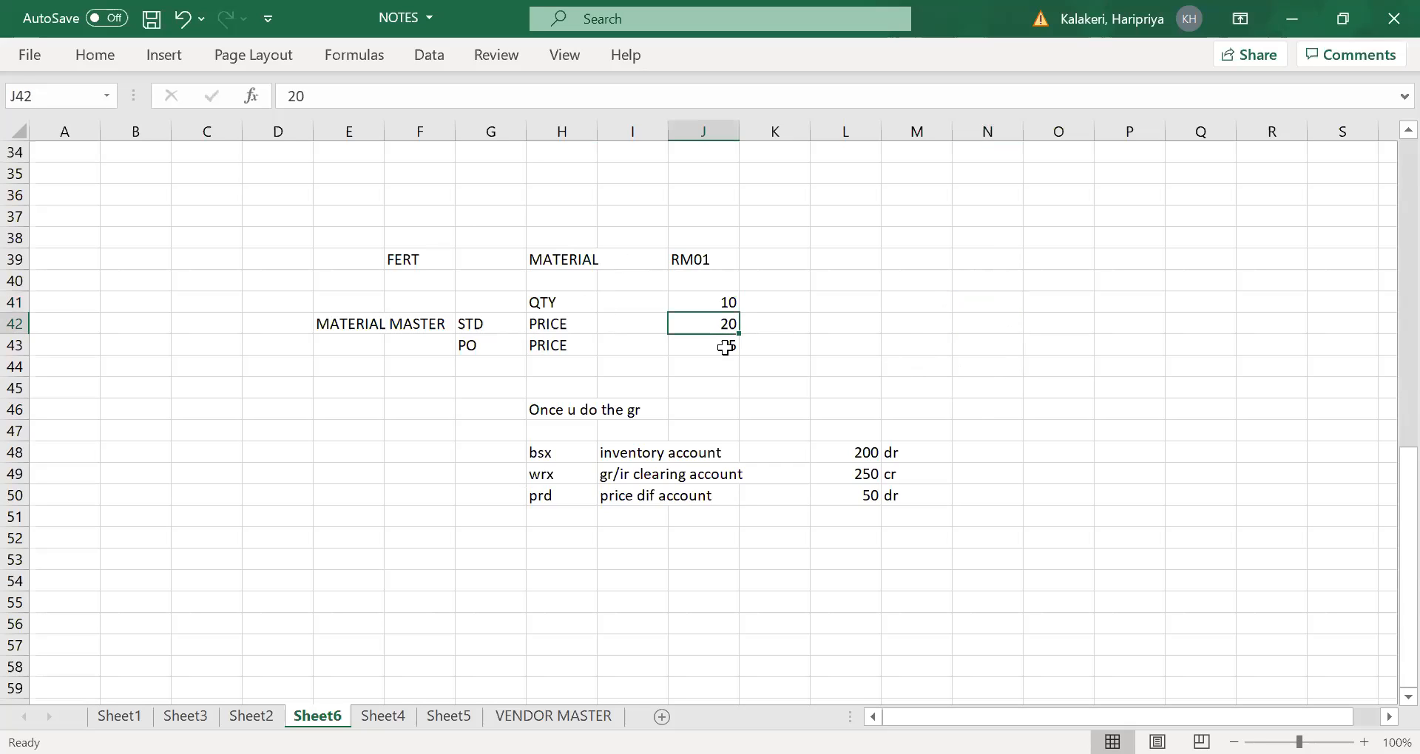
pyautogui.click(483, 352)
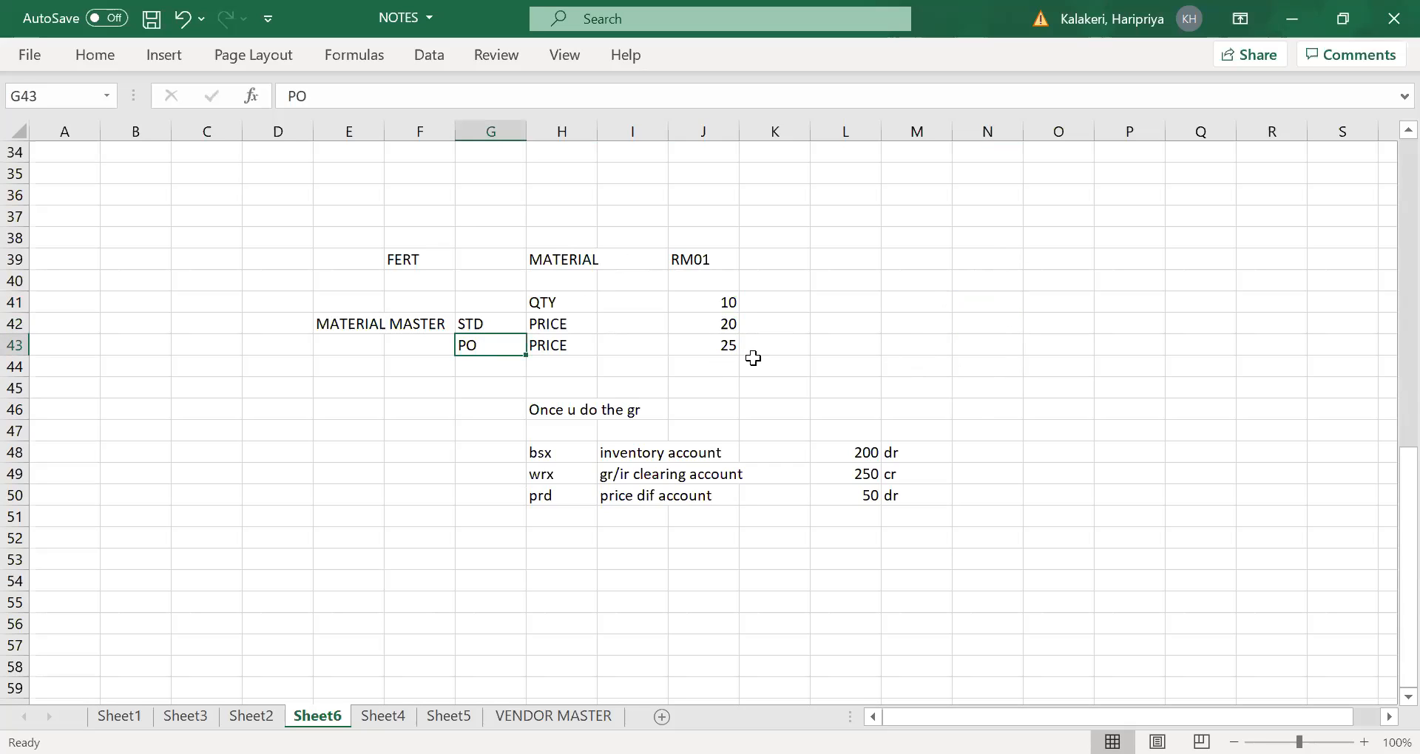
pyautogui.click(723, 348)
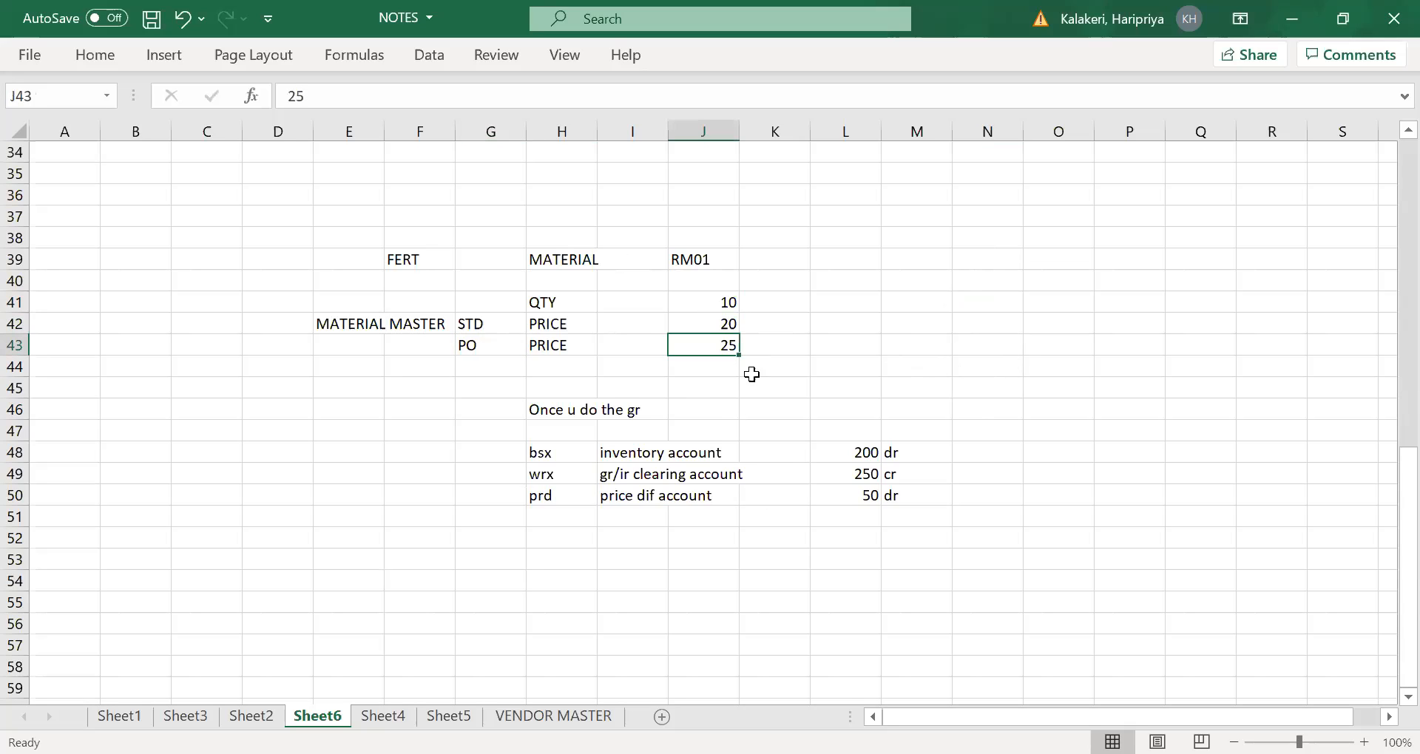
pyautogui.moveTo(584, 431); pyautogui.dragTo(636, 502)
pyautogui.moveTo(818, 587); pyautogui.dragTo(795, 581)
pyautogui.click(520, 514)
pyautogui.click(546, 455)
pyautogui.moveTo(553, 469); pyautogui.dragTo(851, 473)
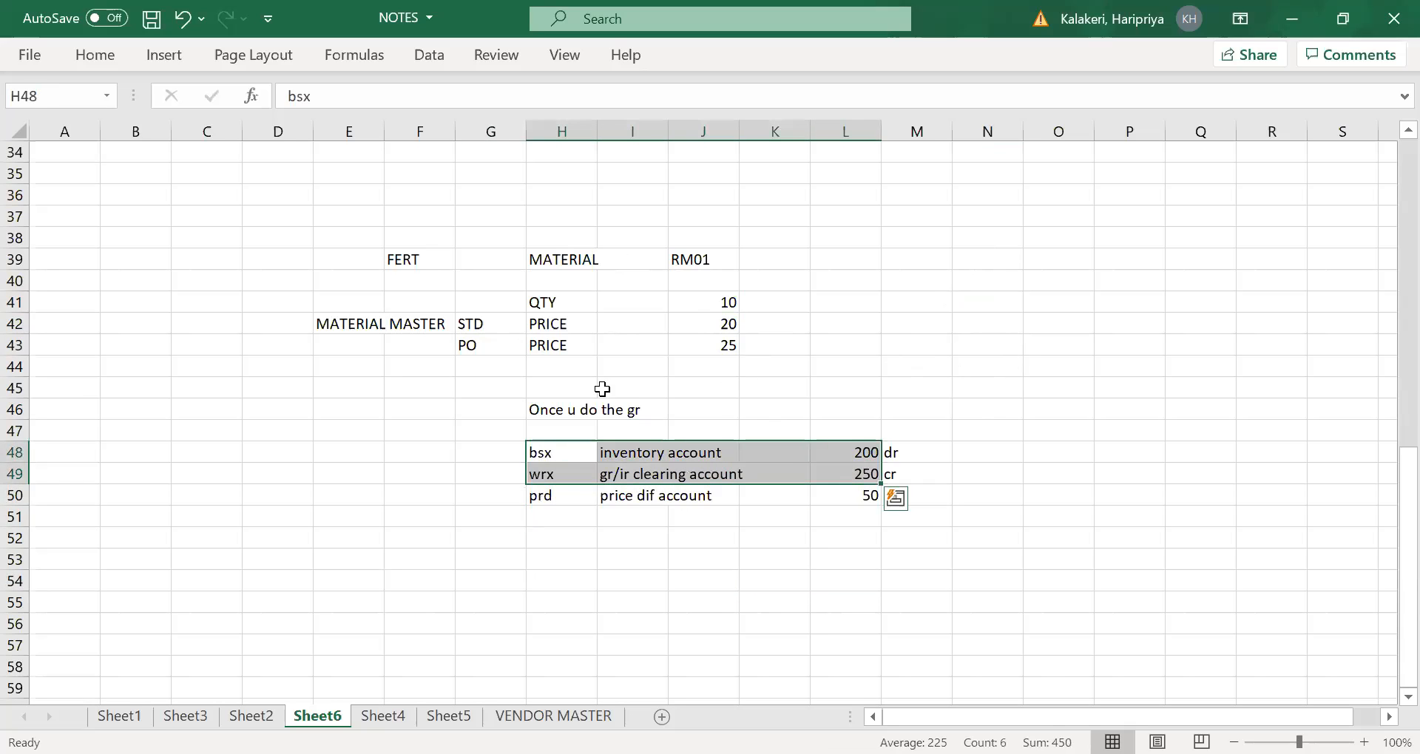
pyautogui.click(615, 406)
# - Enter the note "once invoice is posted" in H53, below the goods receipt postings
pyautogui.click(568, 562)
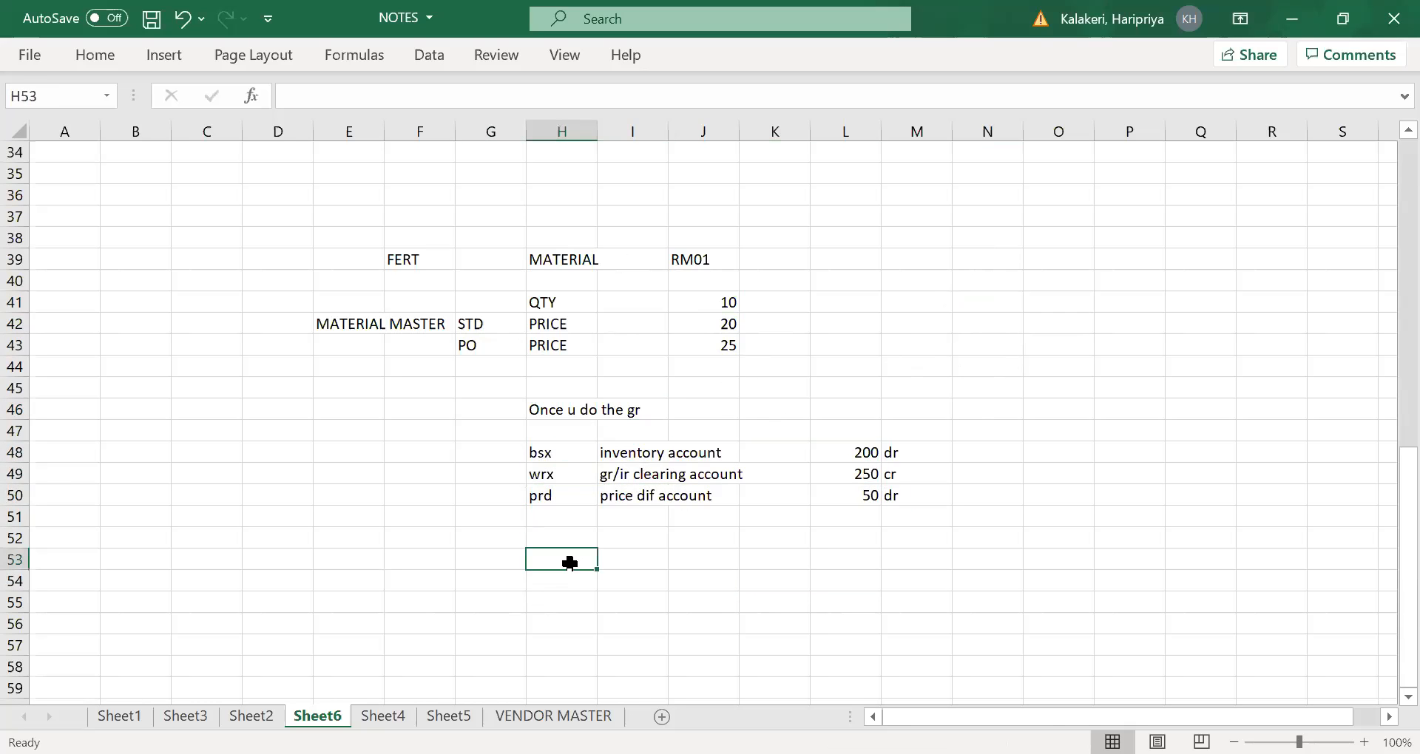
pyautogui.write('once invo')
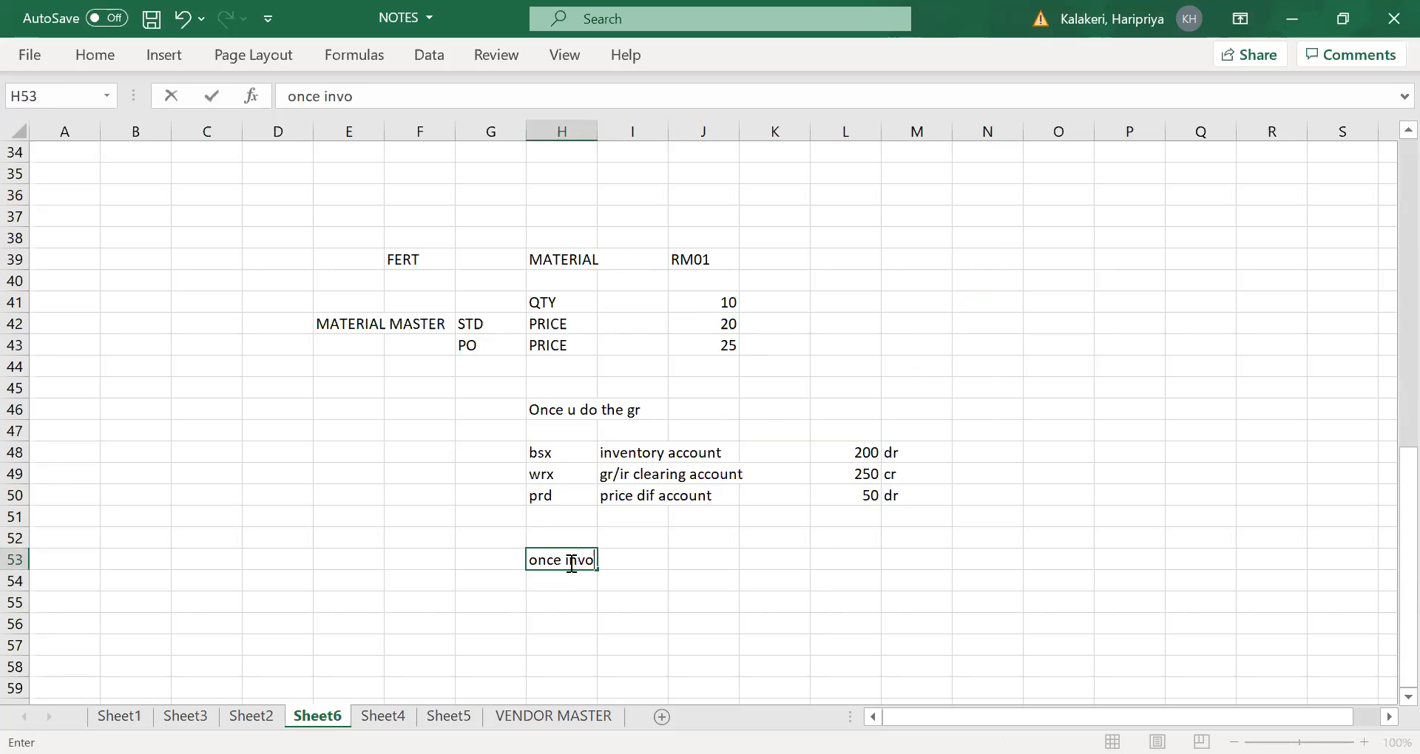
pyautogui.write('ice is posted')
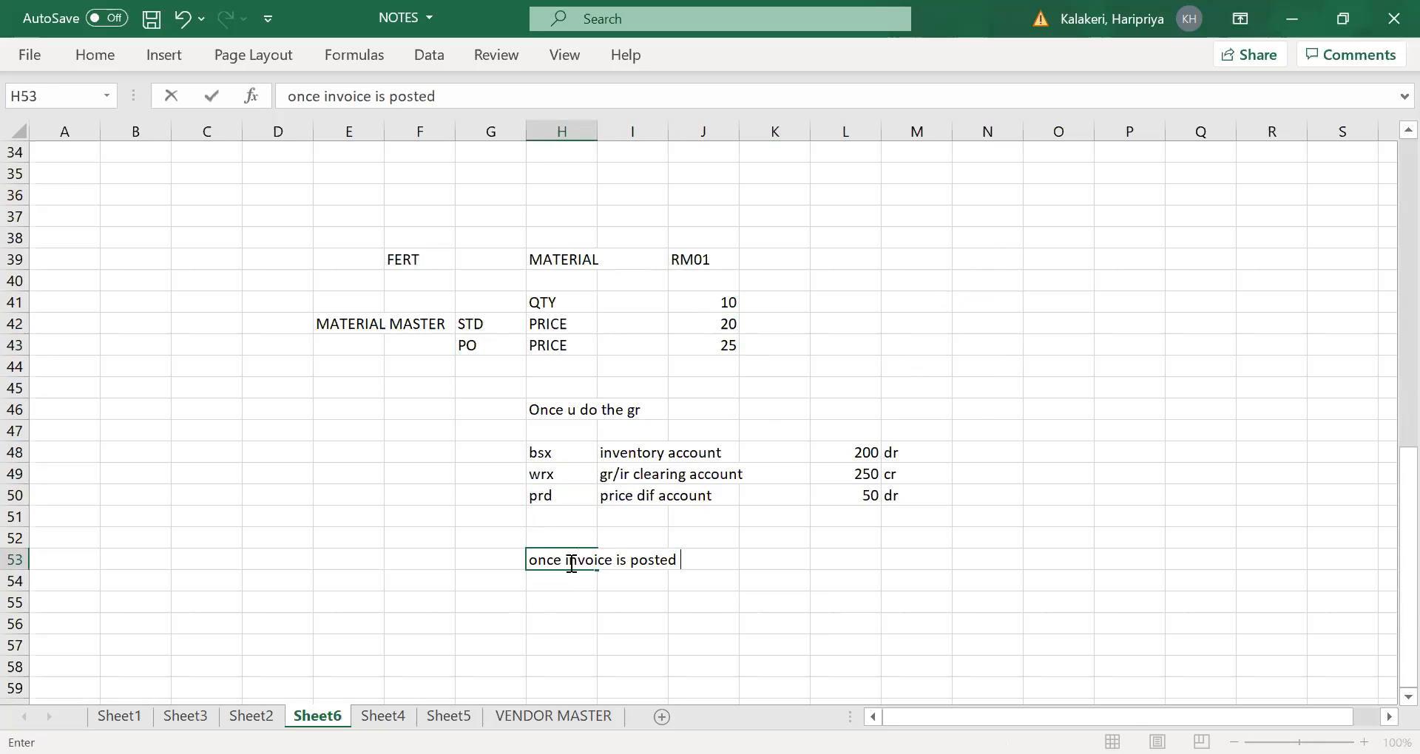
pyautogui.press('Tab')
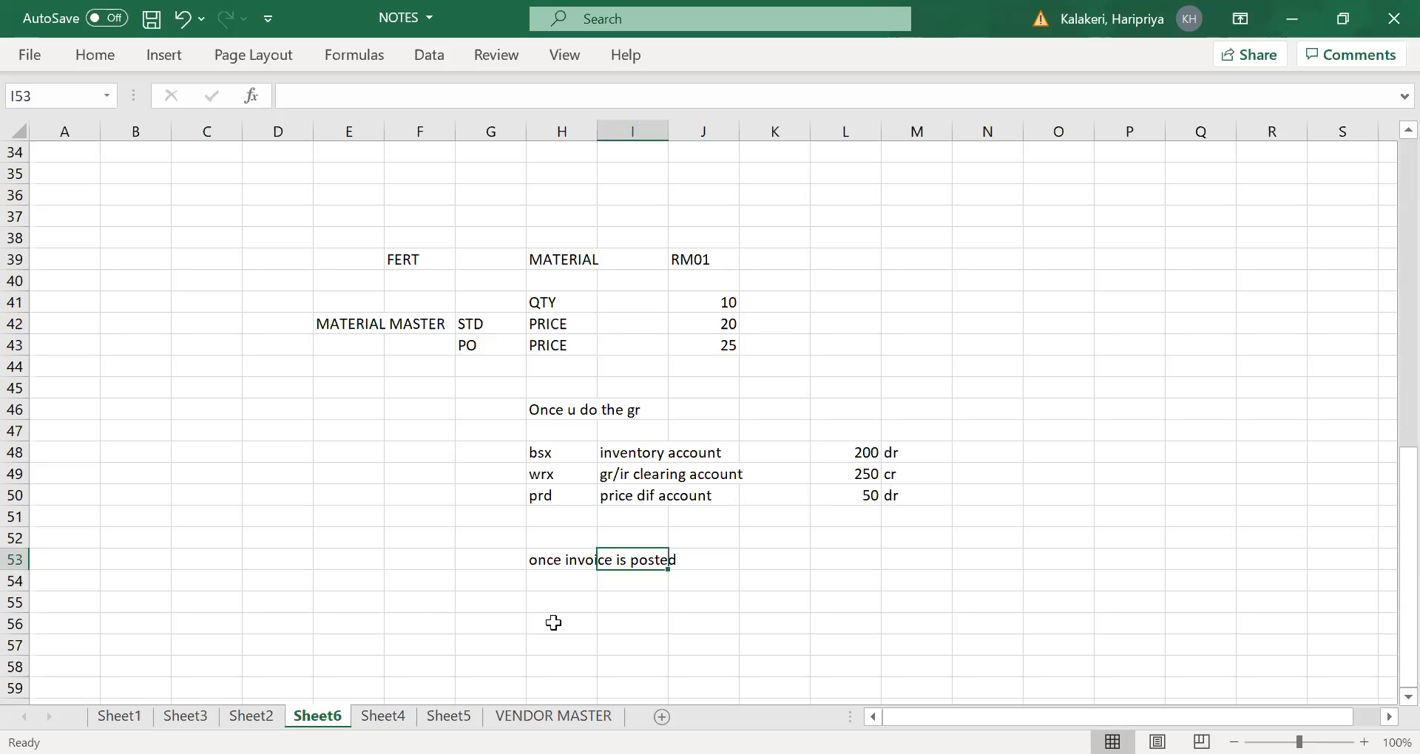
# - Enter the transaction key wrx in I55, beneath the note about the posted invoice
pyautogui.click(637, 452)
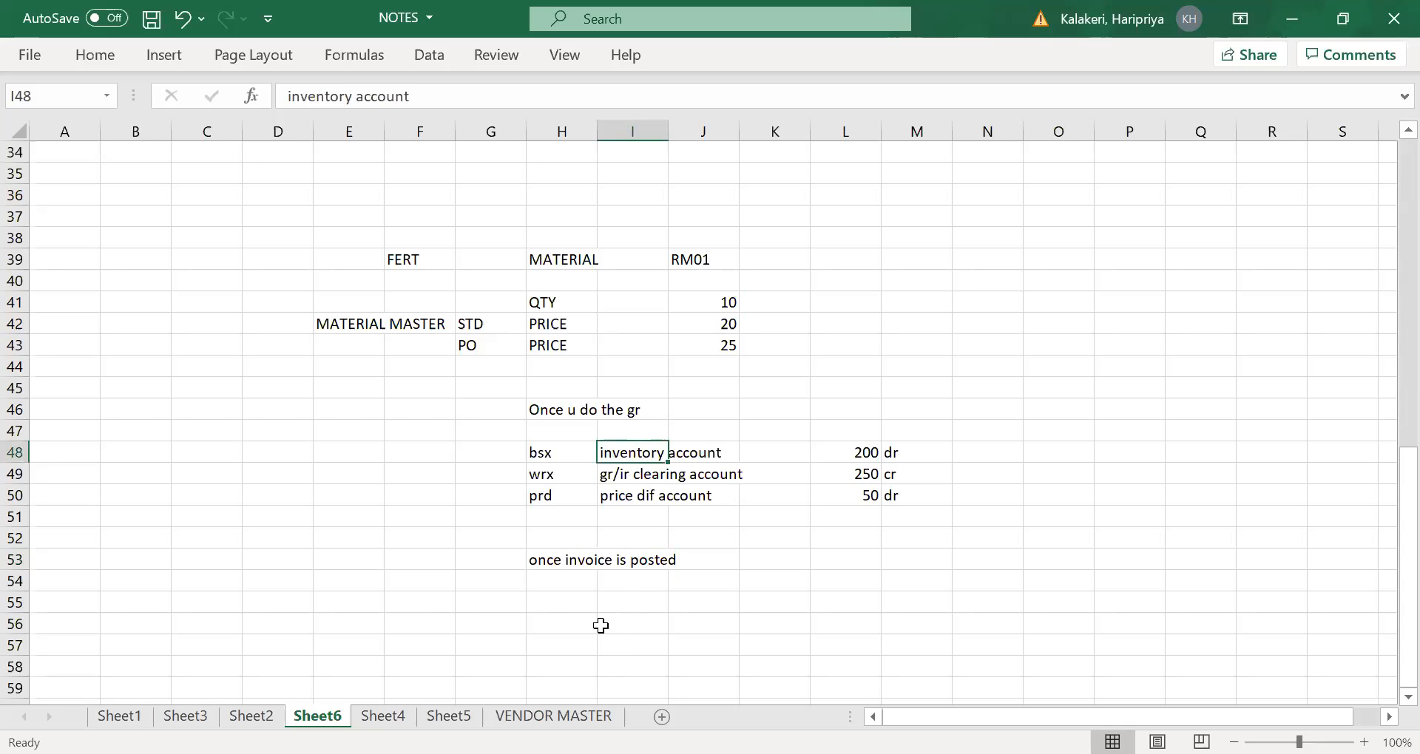
pyautogui.click(627, 601)
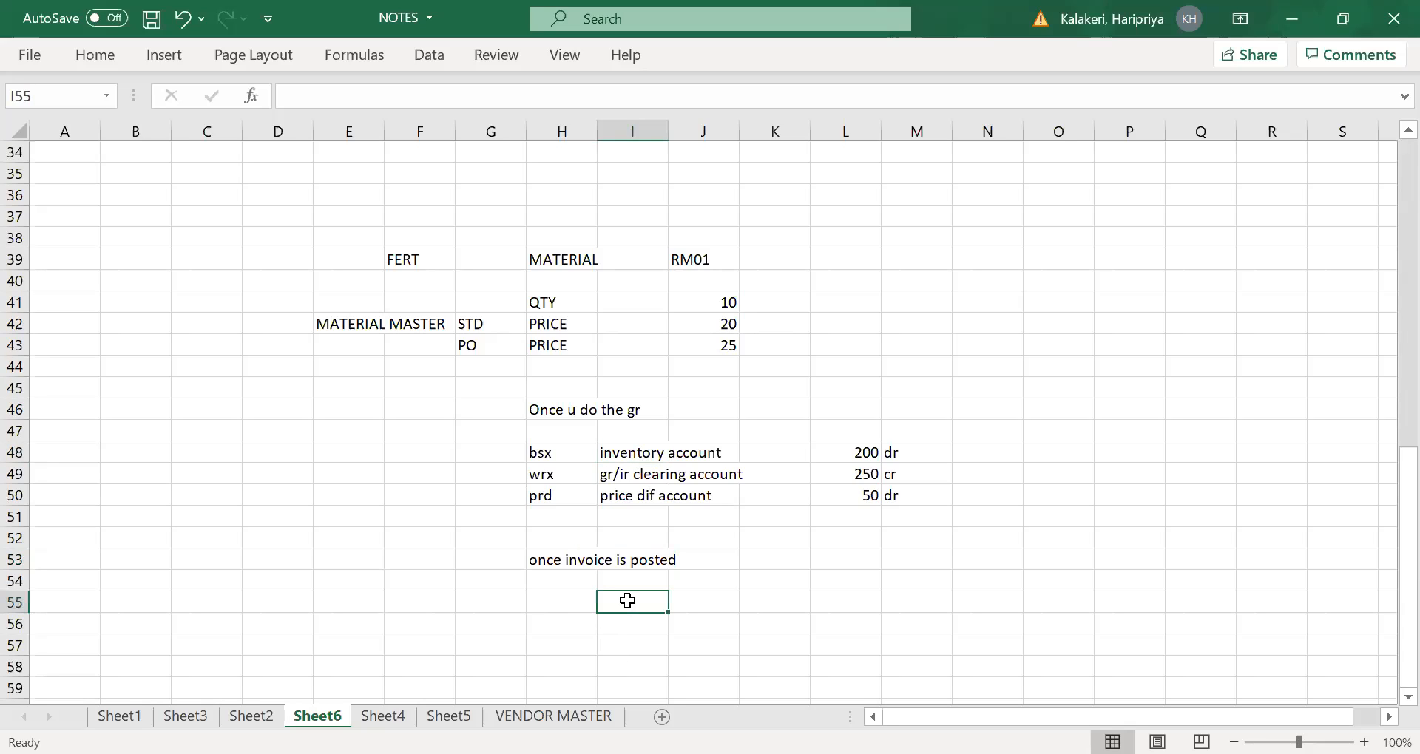
pyautogui.write('wrk')
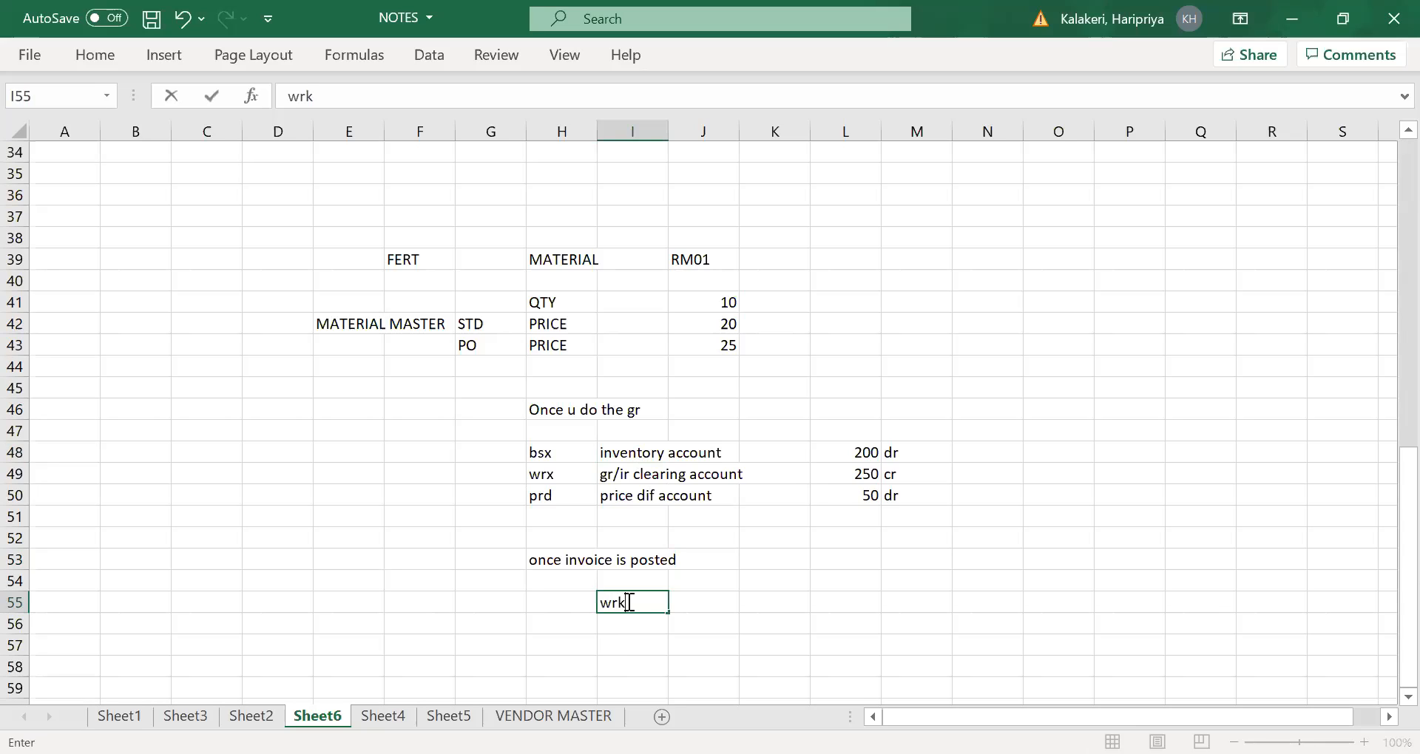
pyautogui.click(640, 627)
pyautogui.write('bs')
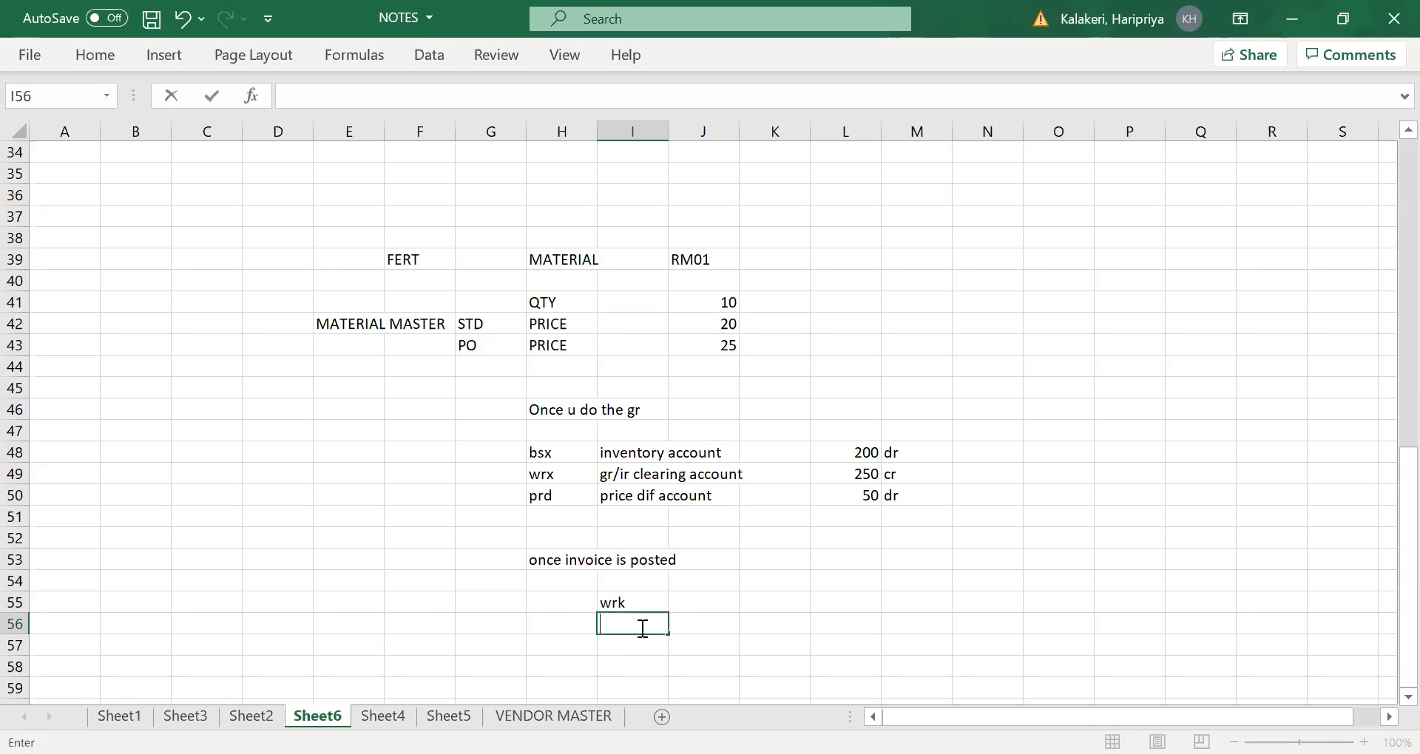
pyautogui.click(643, 602)
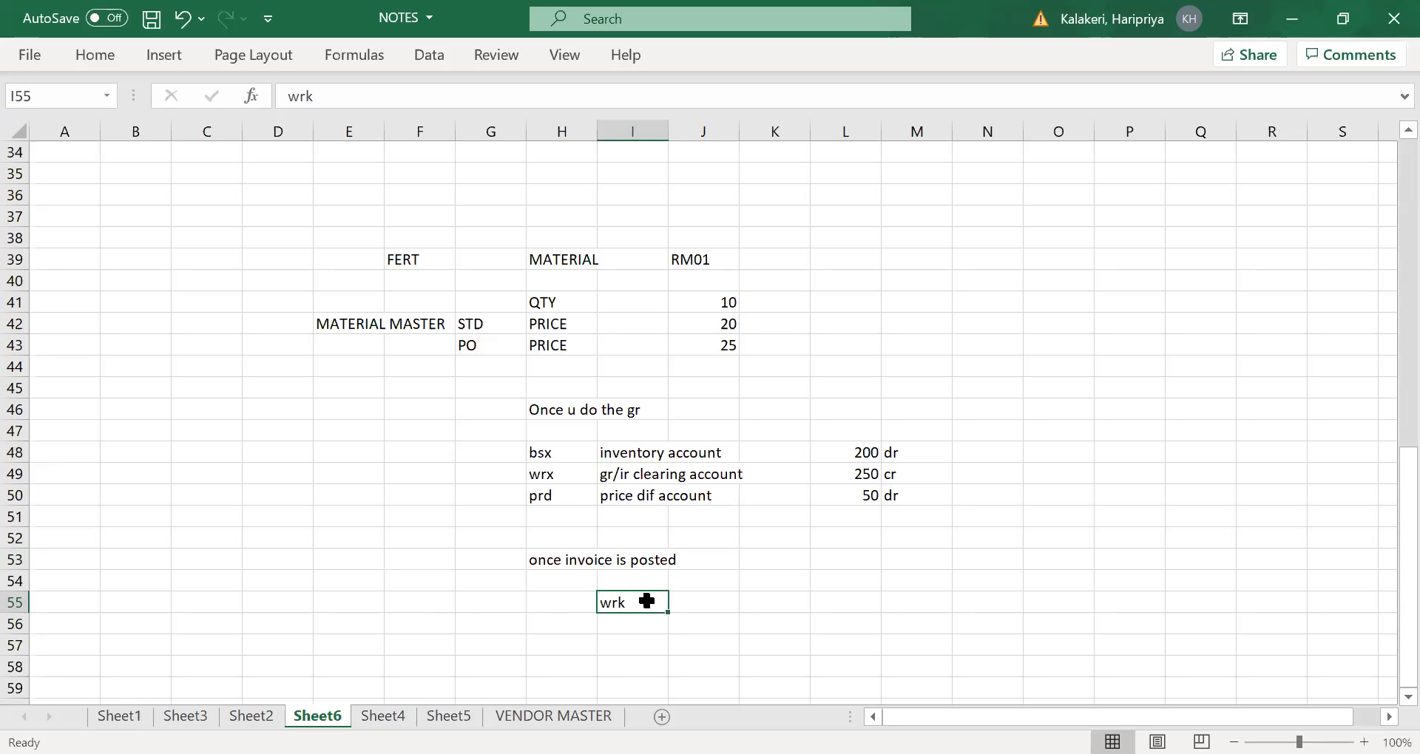
pyautogui.press('Delete')
pyautogui.write('wr')
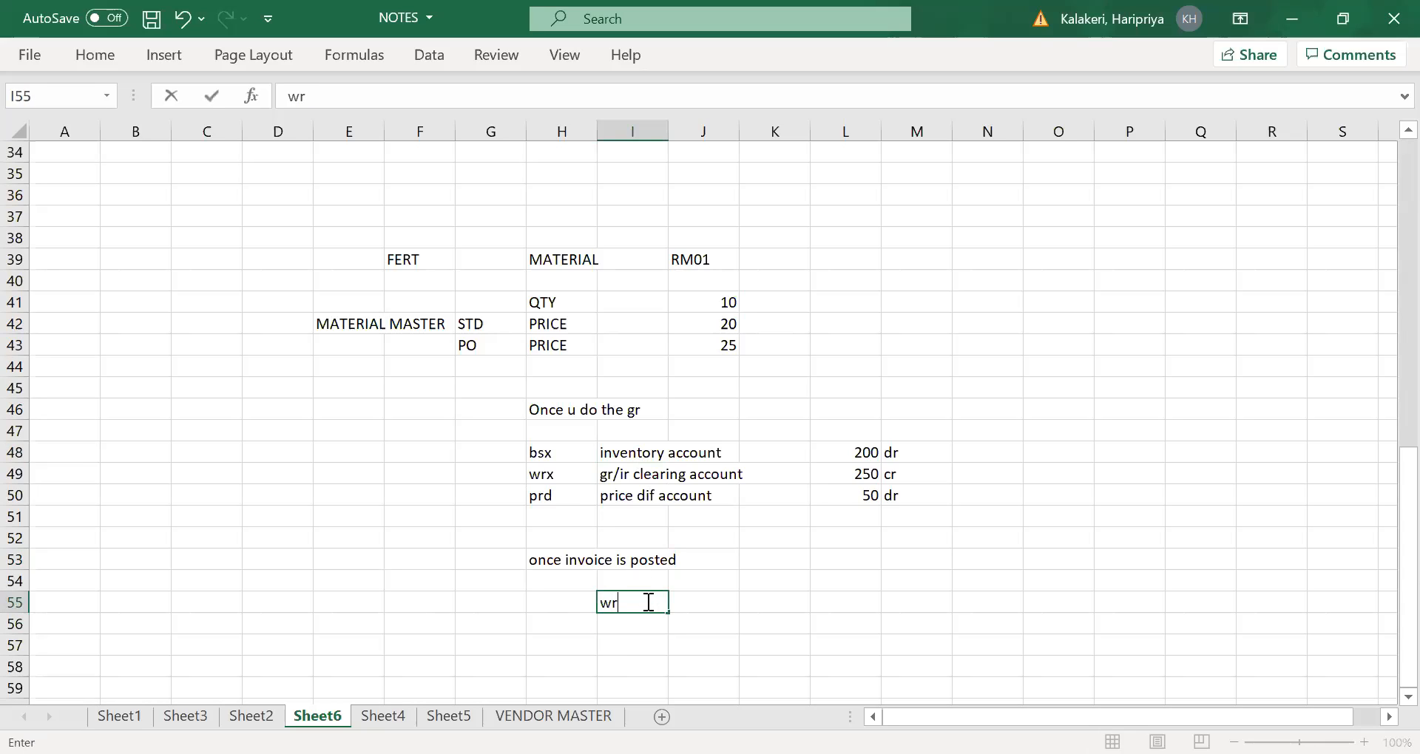
pyautogui.press('Tab')
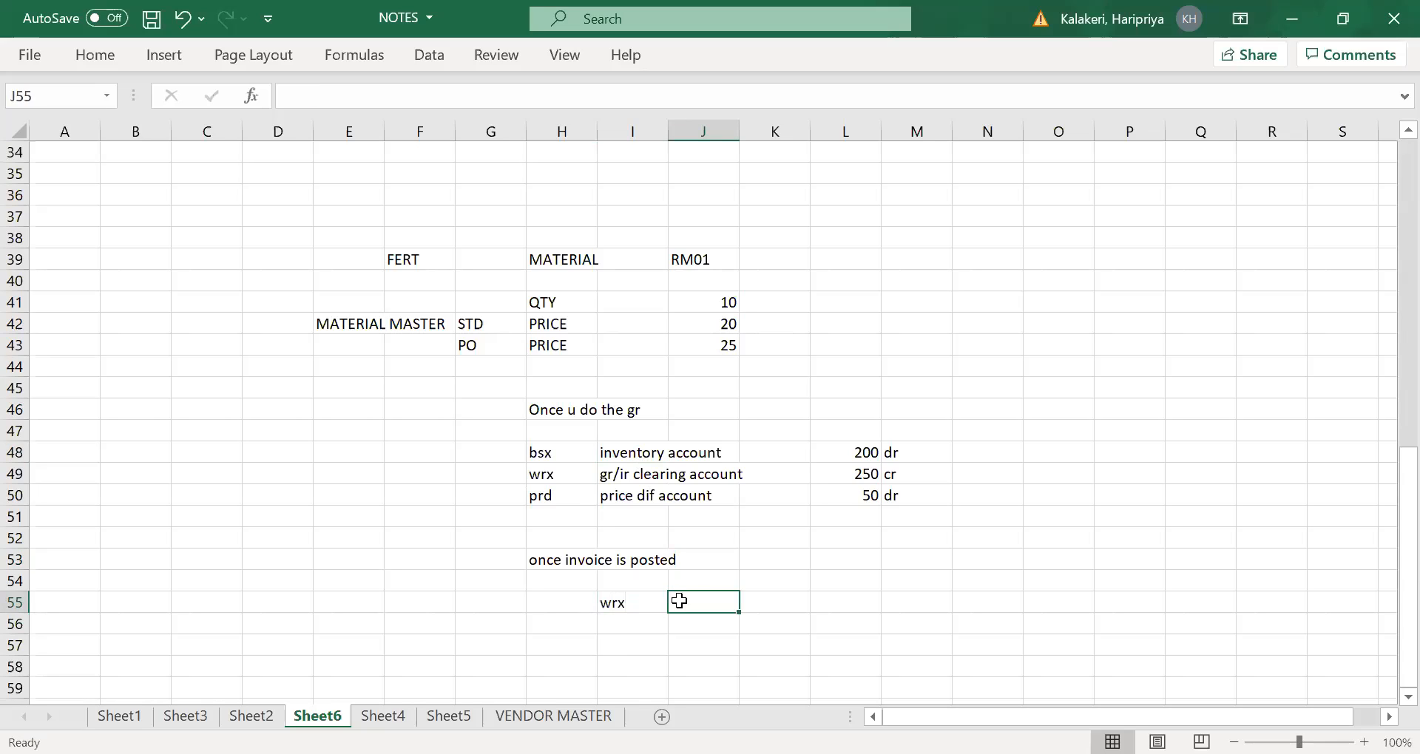
# - Record the wrx invoice posting as a debit by entering 250 in L55 and dr in M55
pyautogui.press('Tab')
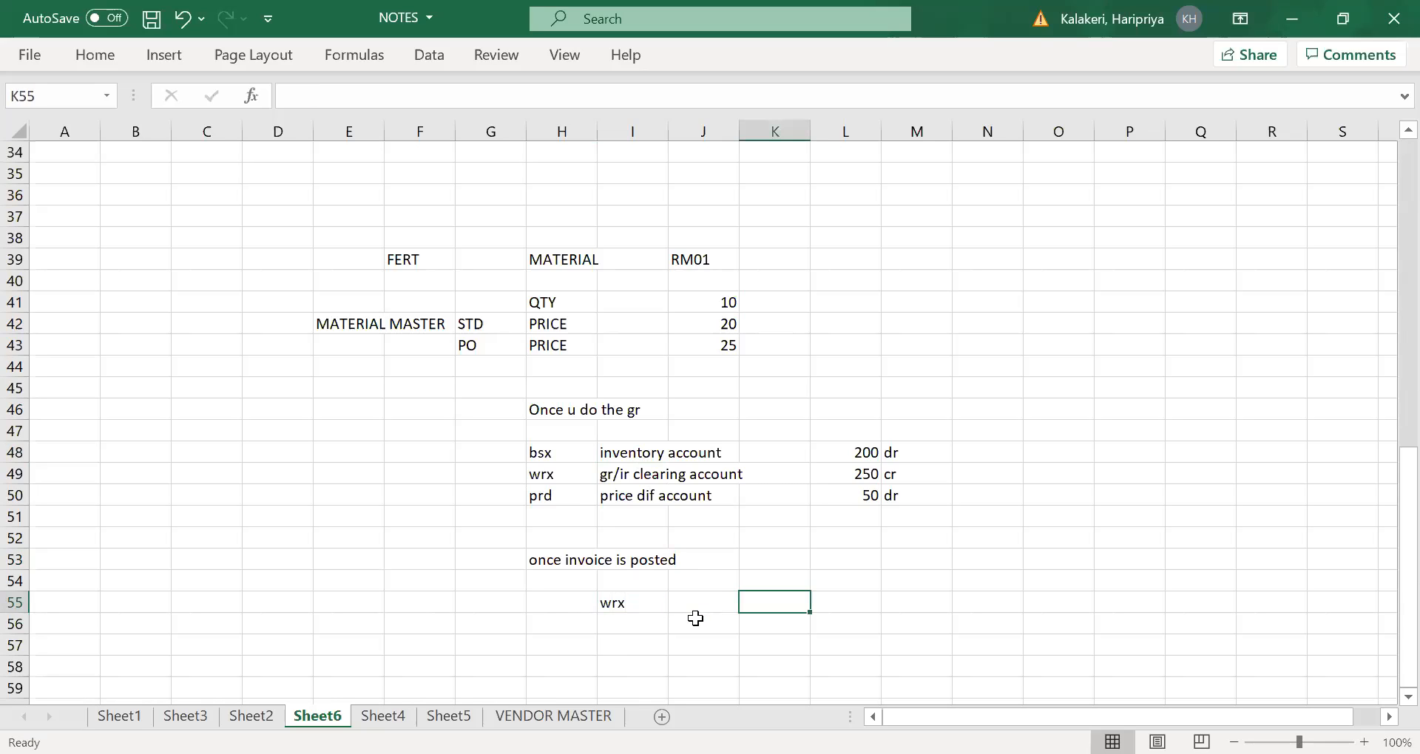
pyautogui.press('Tab')
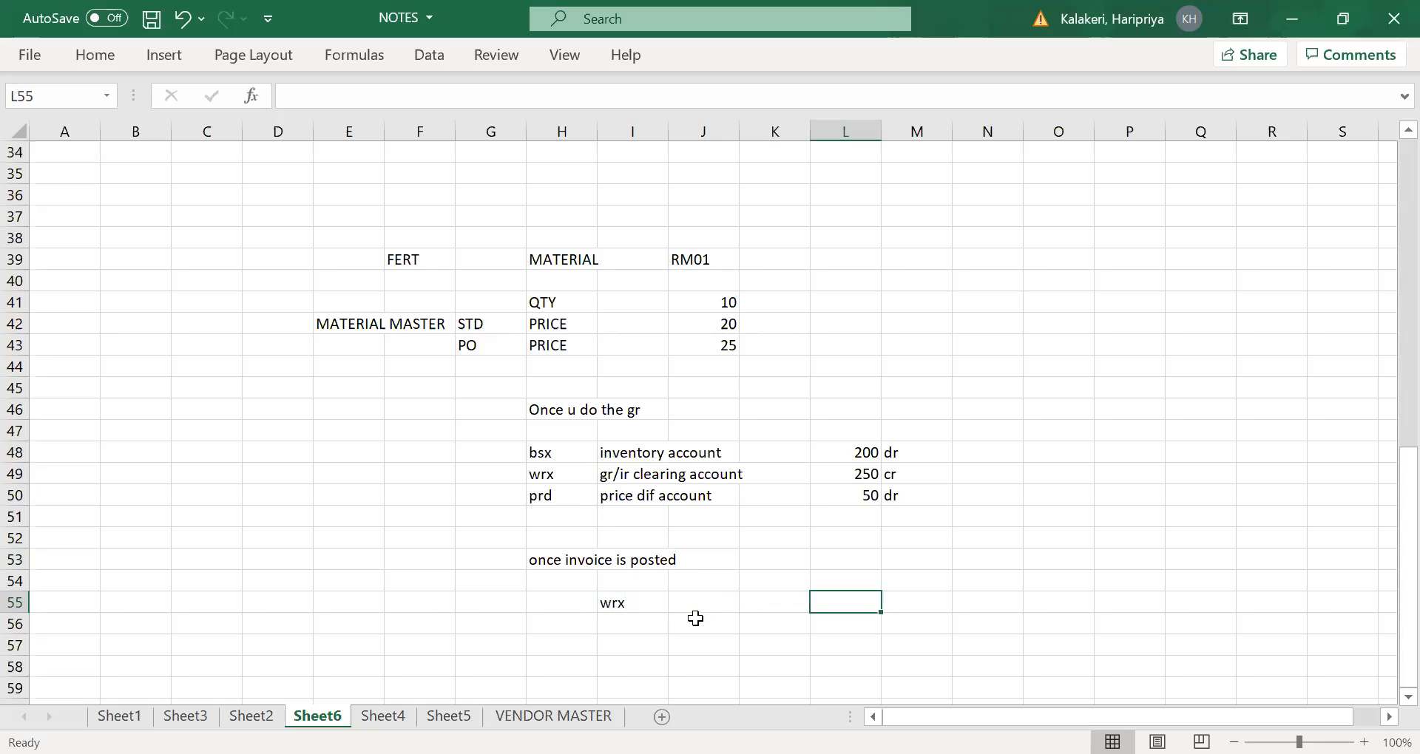
pyautogui.write('250')
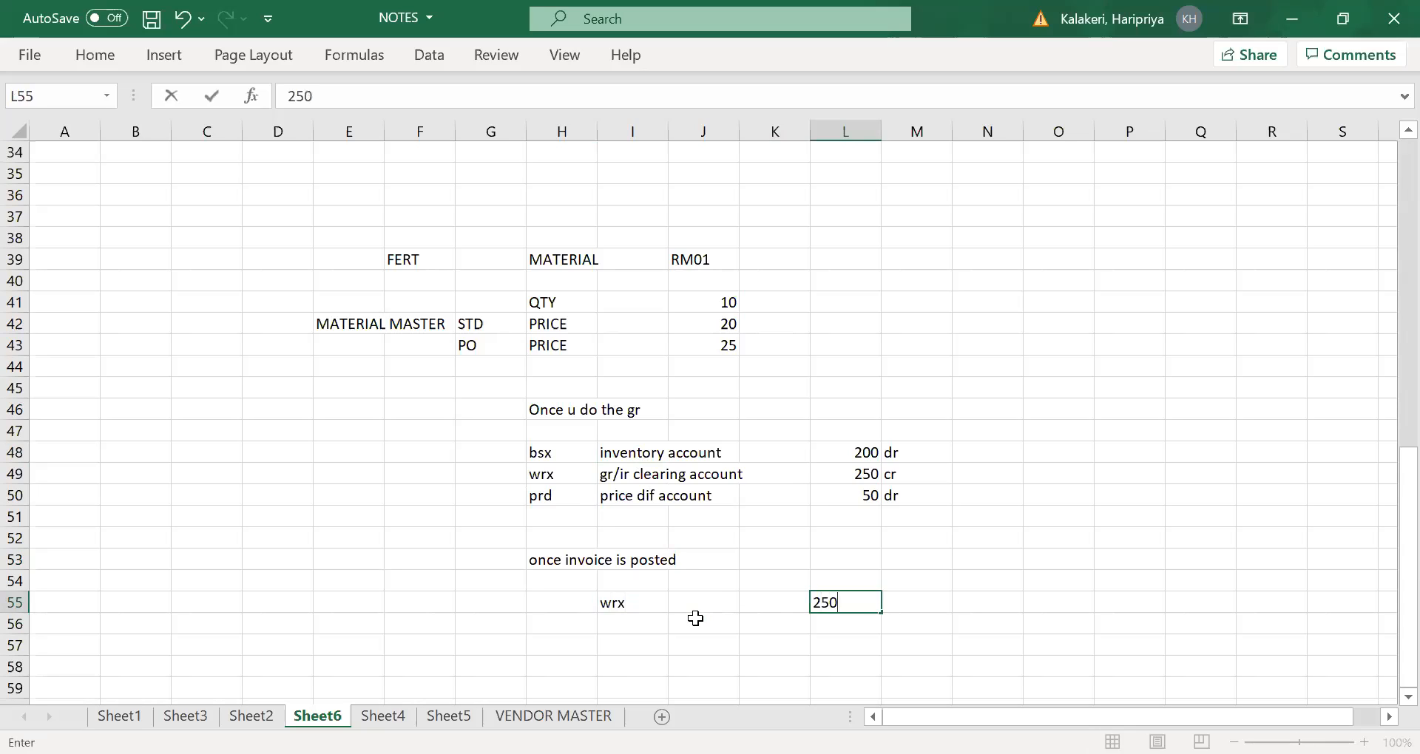
pyautogui.press('Tab')
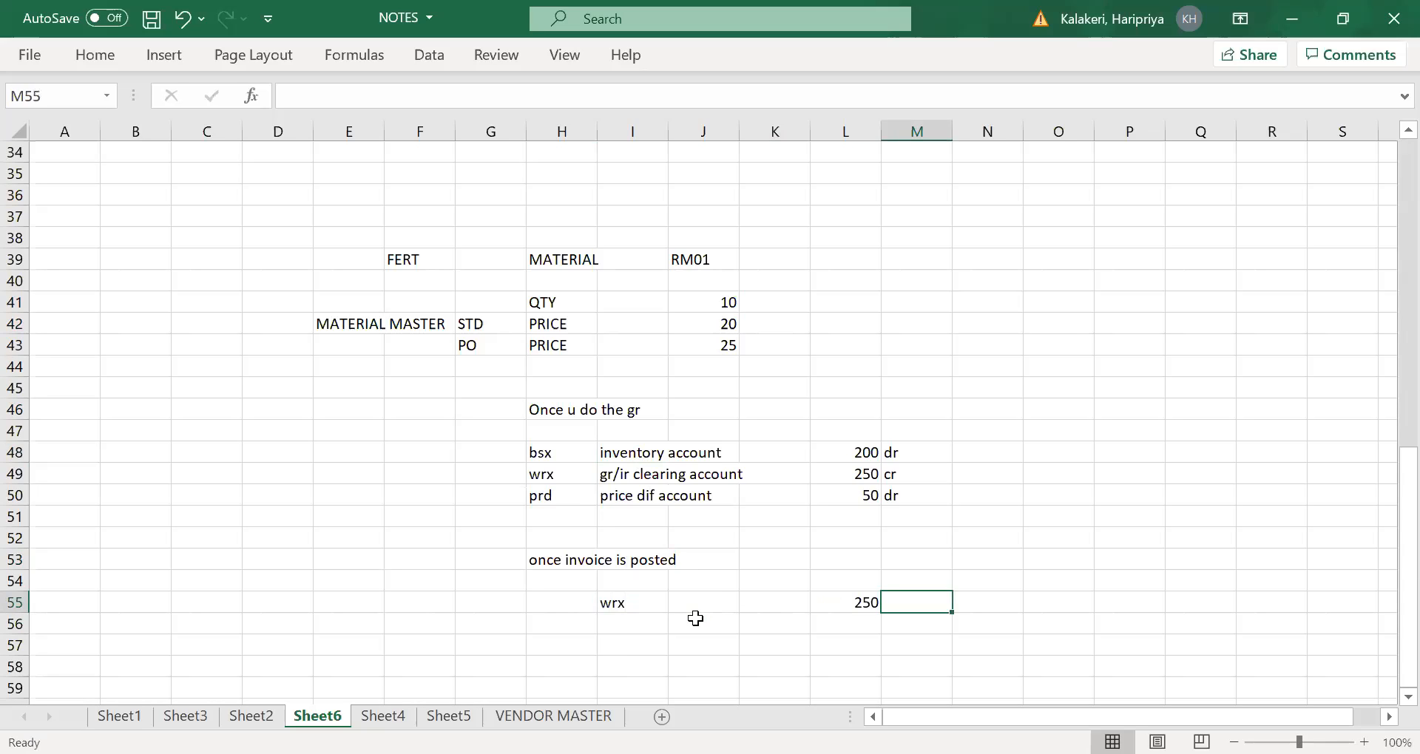
pyautogui.write('dr')
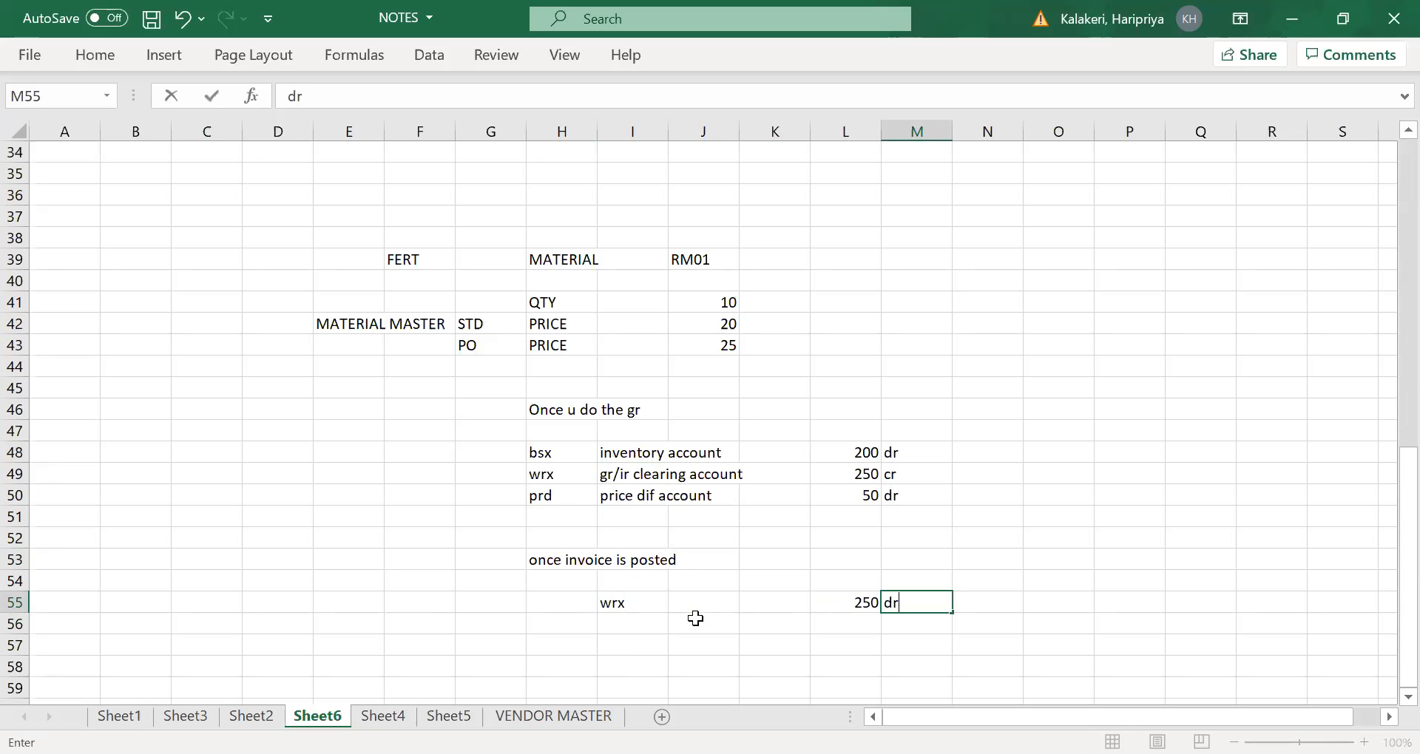
pyautogui.press('Tab')
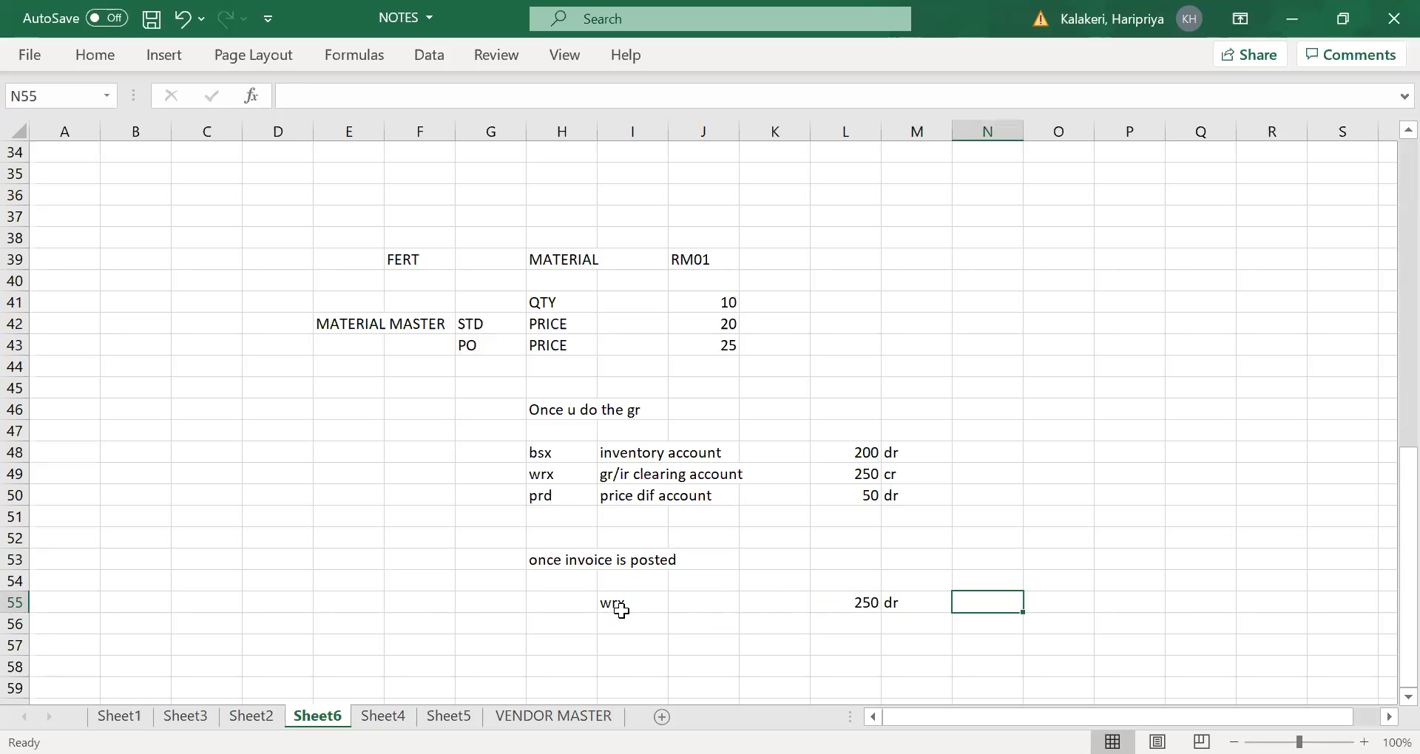
# - Check the gr/ir clearing amounts in both postings and add a vendor recon account line in I56
pyautogui.click(642, 476)
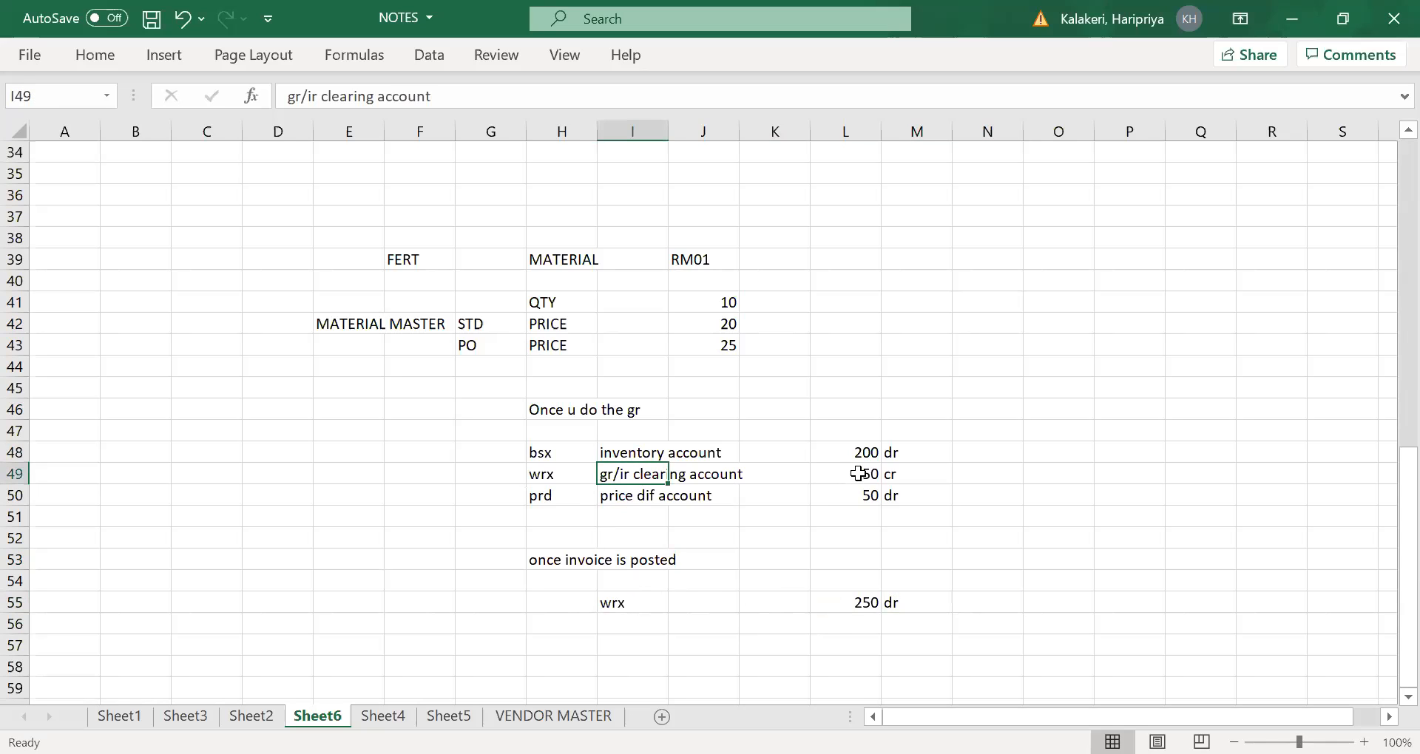
pyautogui.click(849, 473)
pyautogui.click(840, 602)
pyautogui.click(621, 623)
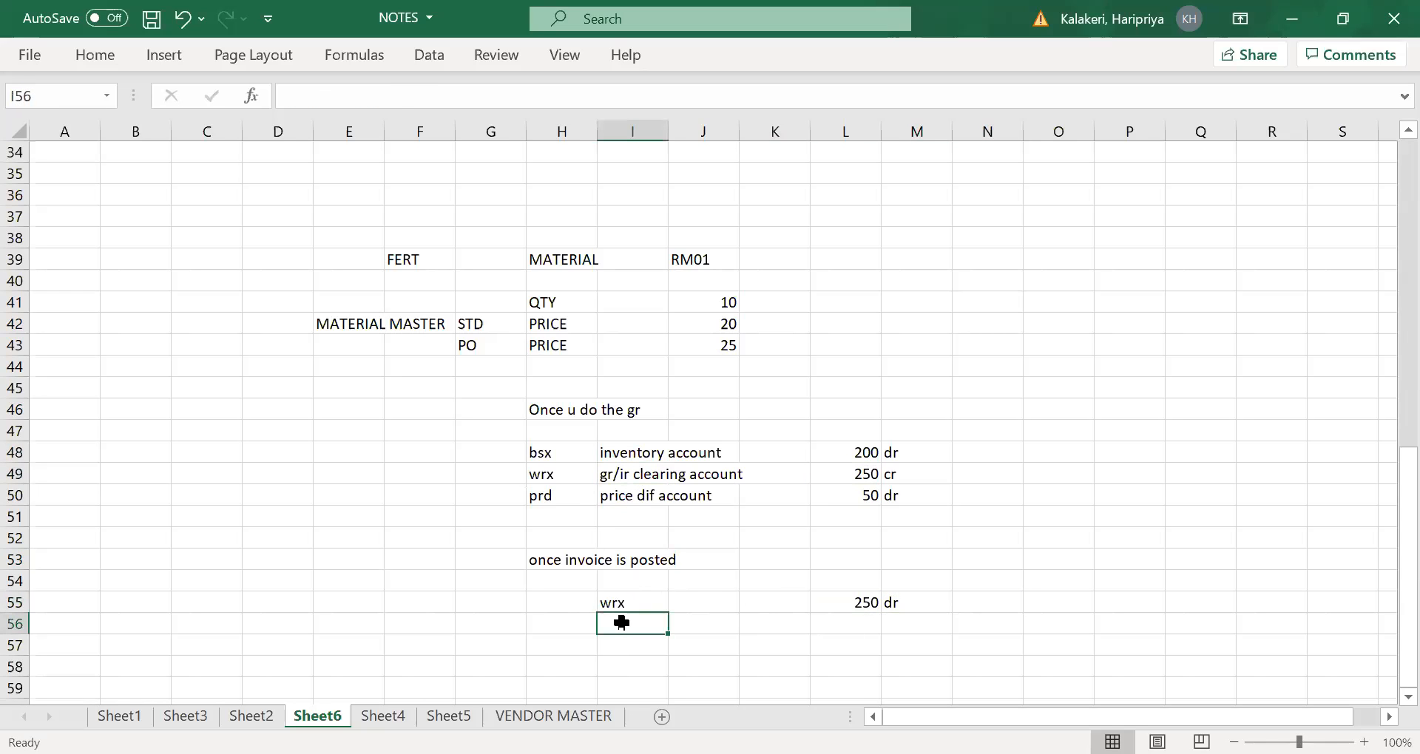
pyautogui.write('ve')
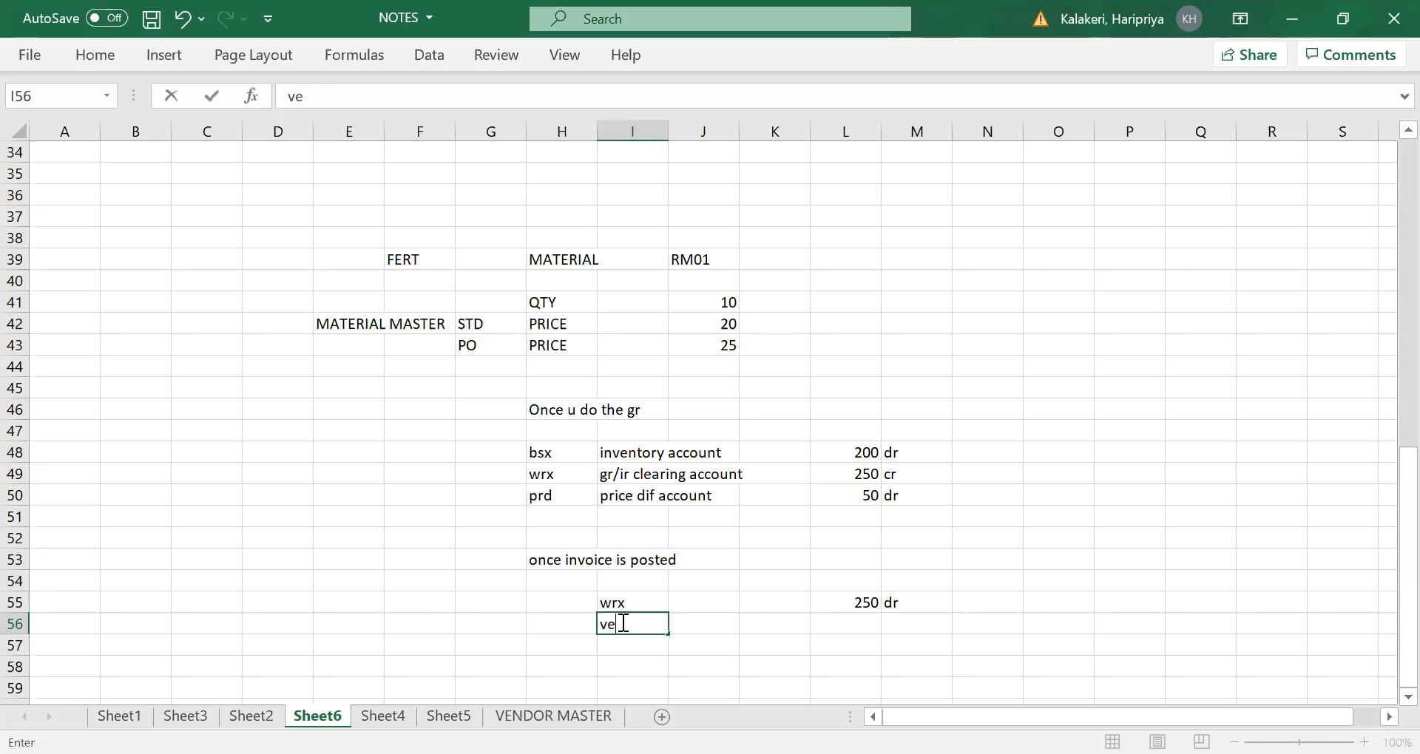
pyautogui.write('ndor recon acco')
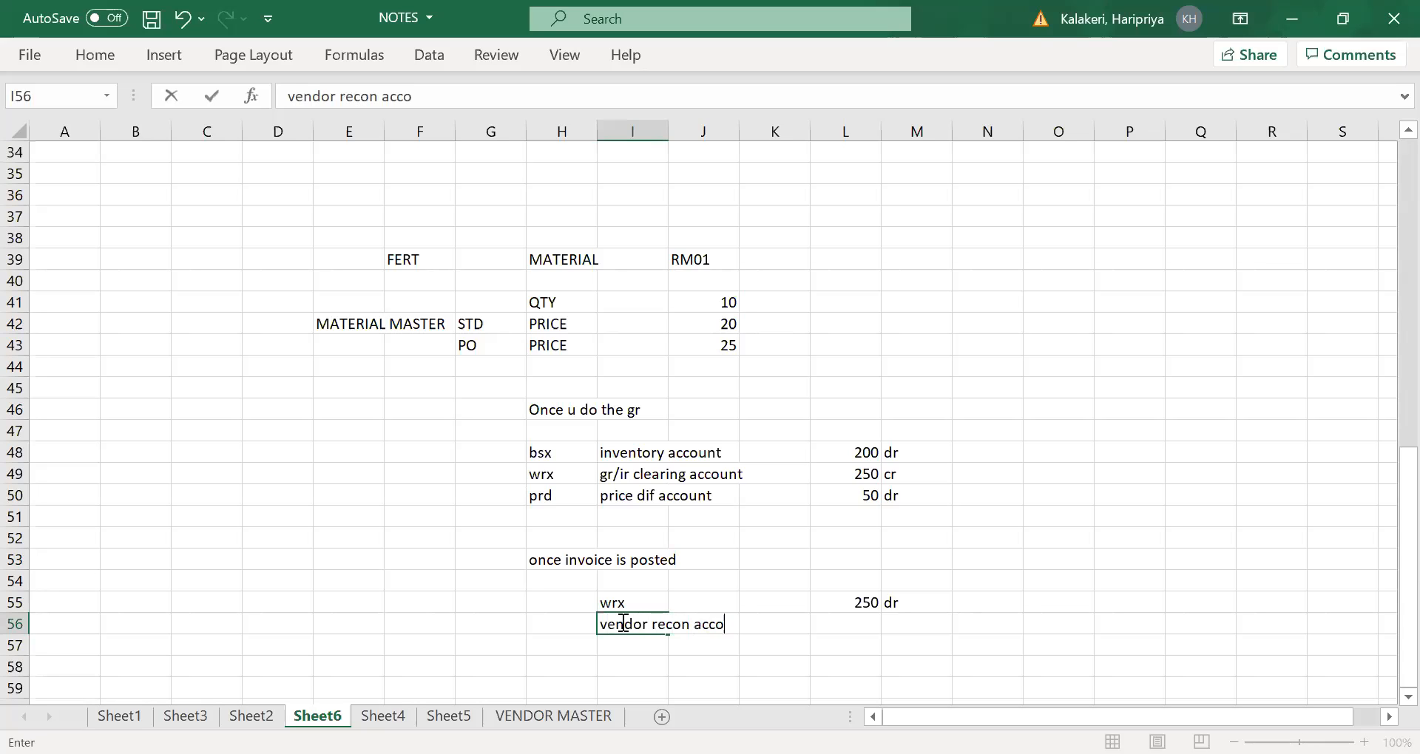
# - Record the vendor recon account posting by entering 250 cr in L56
pyautogui.press('Tab')
pyautogui.press('Tab')
pyautogui.press('Tab')
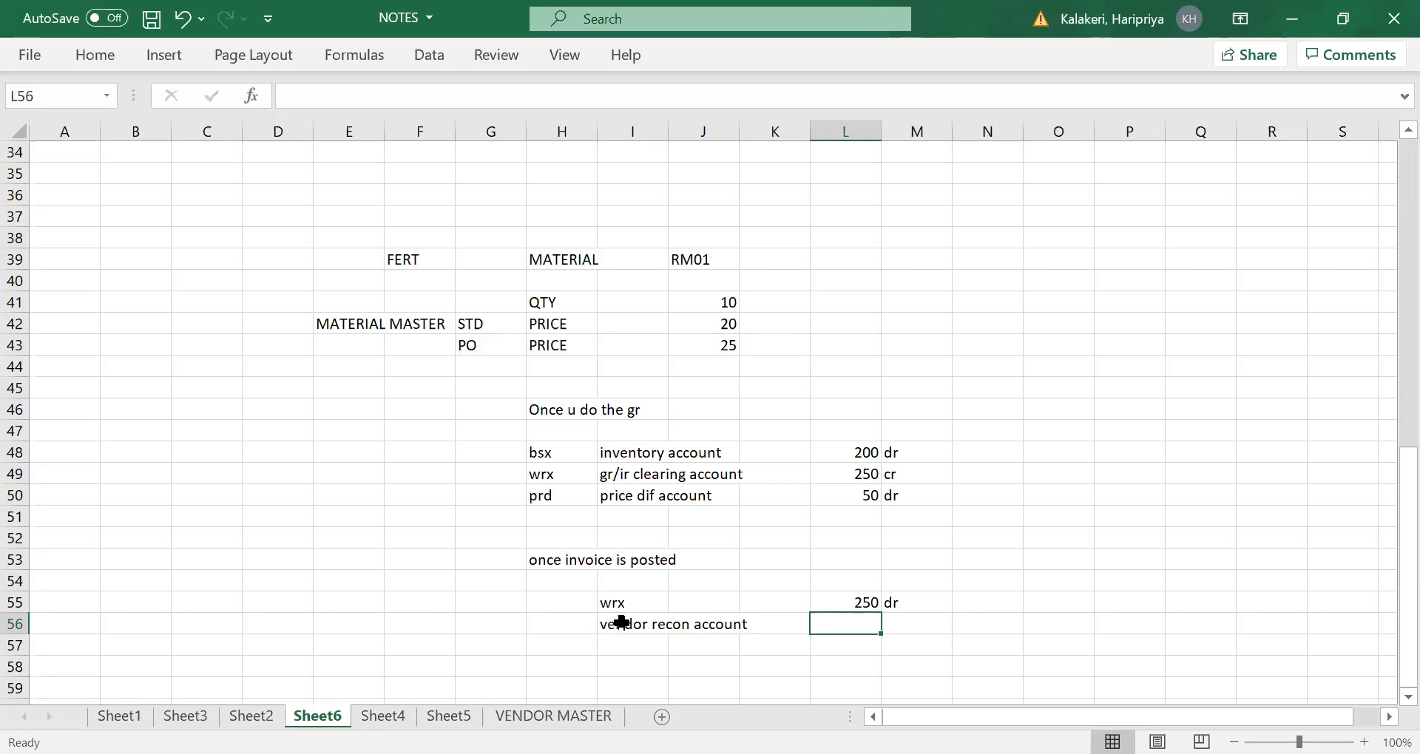
pyautogui.write('250 cr')
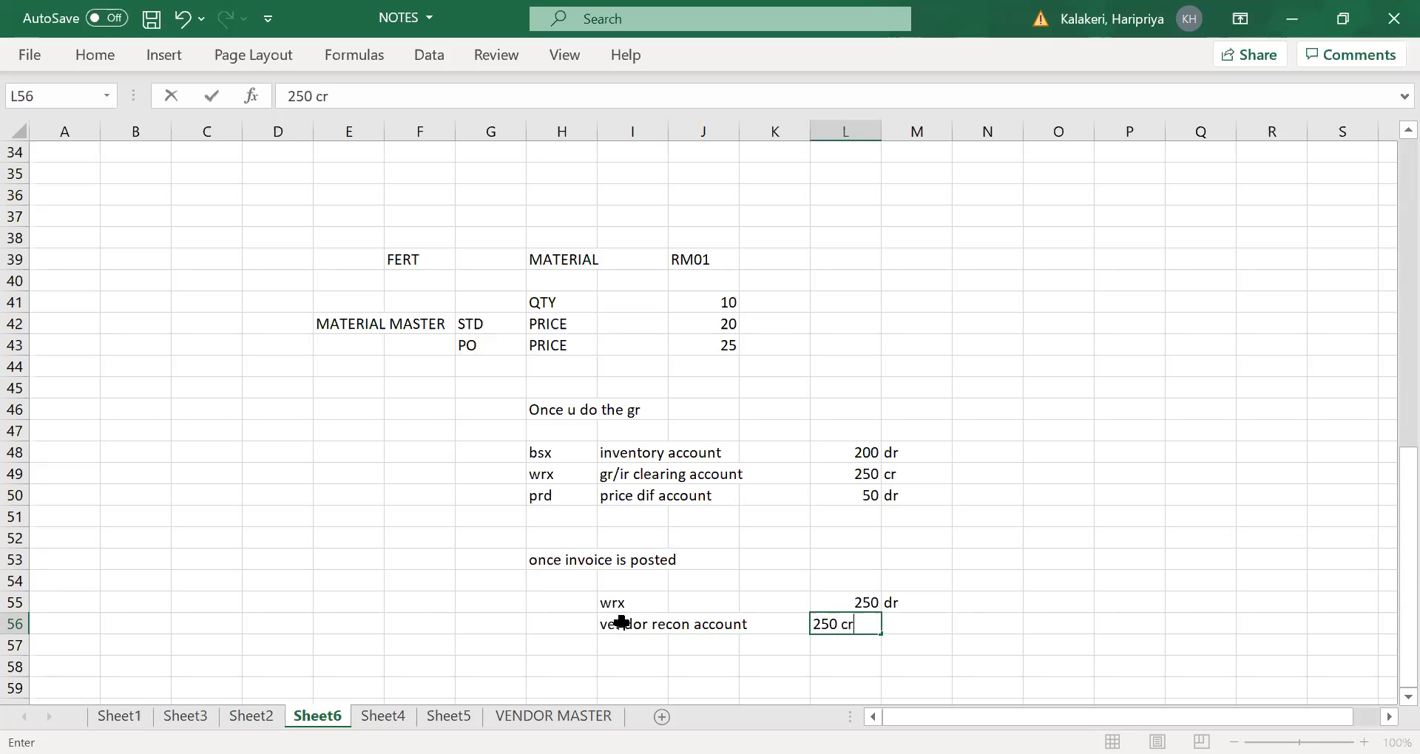
pyautogui.press('Tab')
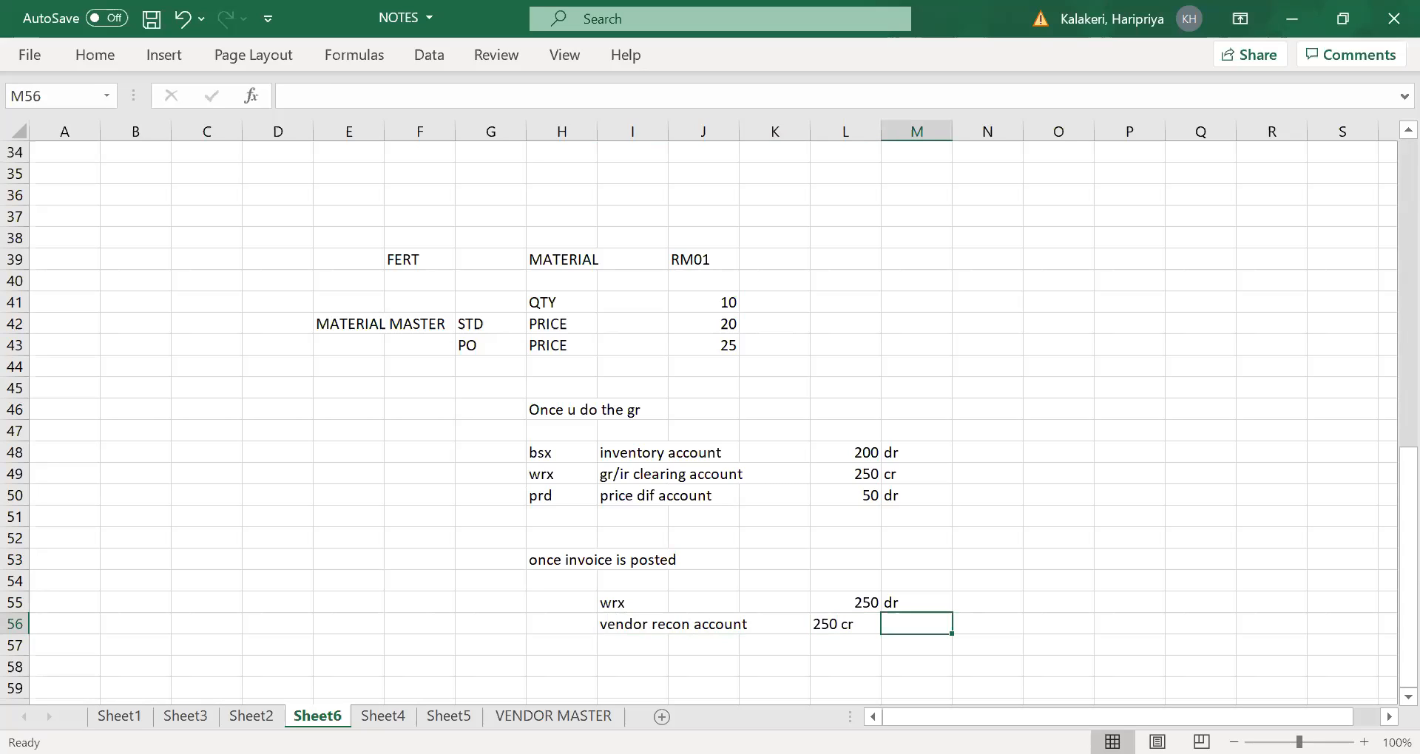
pyautogui.click(786, 639)
pyautogui.click(855, 628)
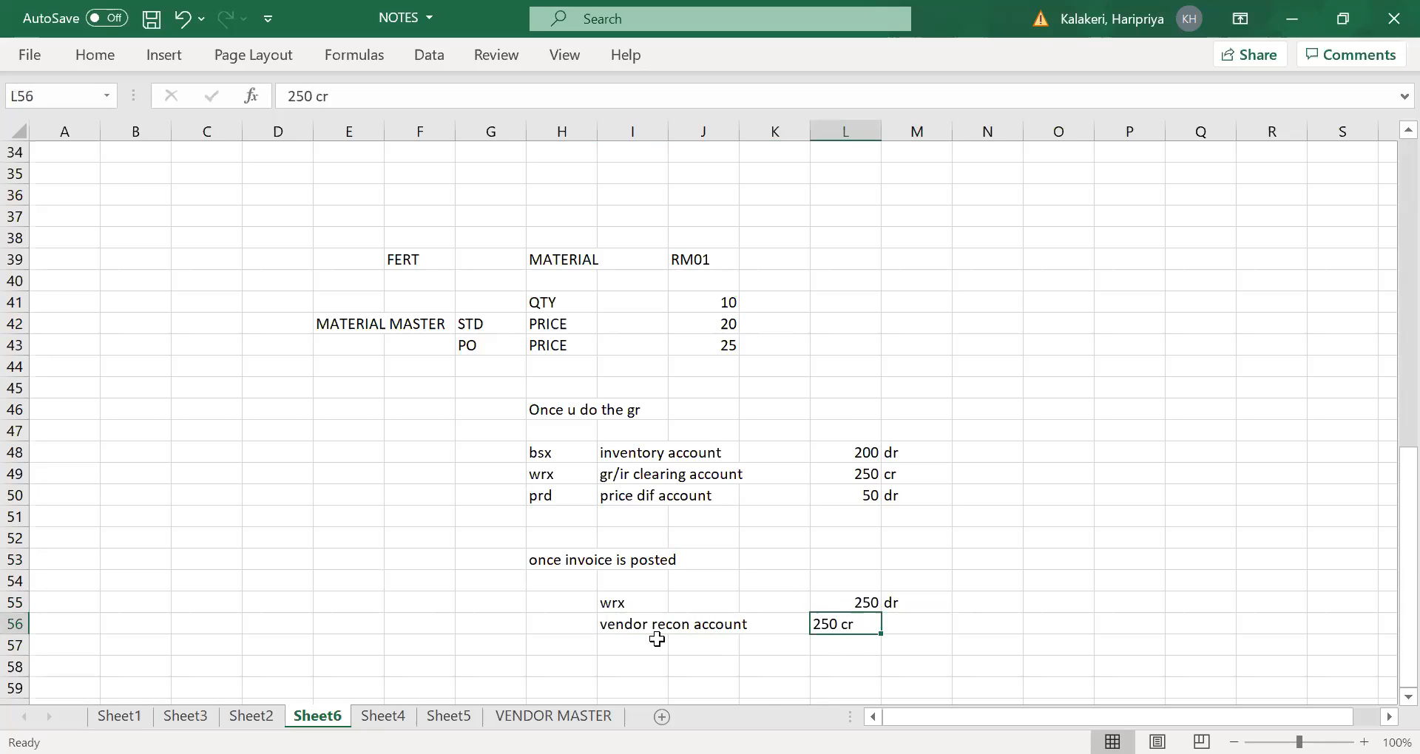
pyautogui.click(640, 680)
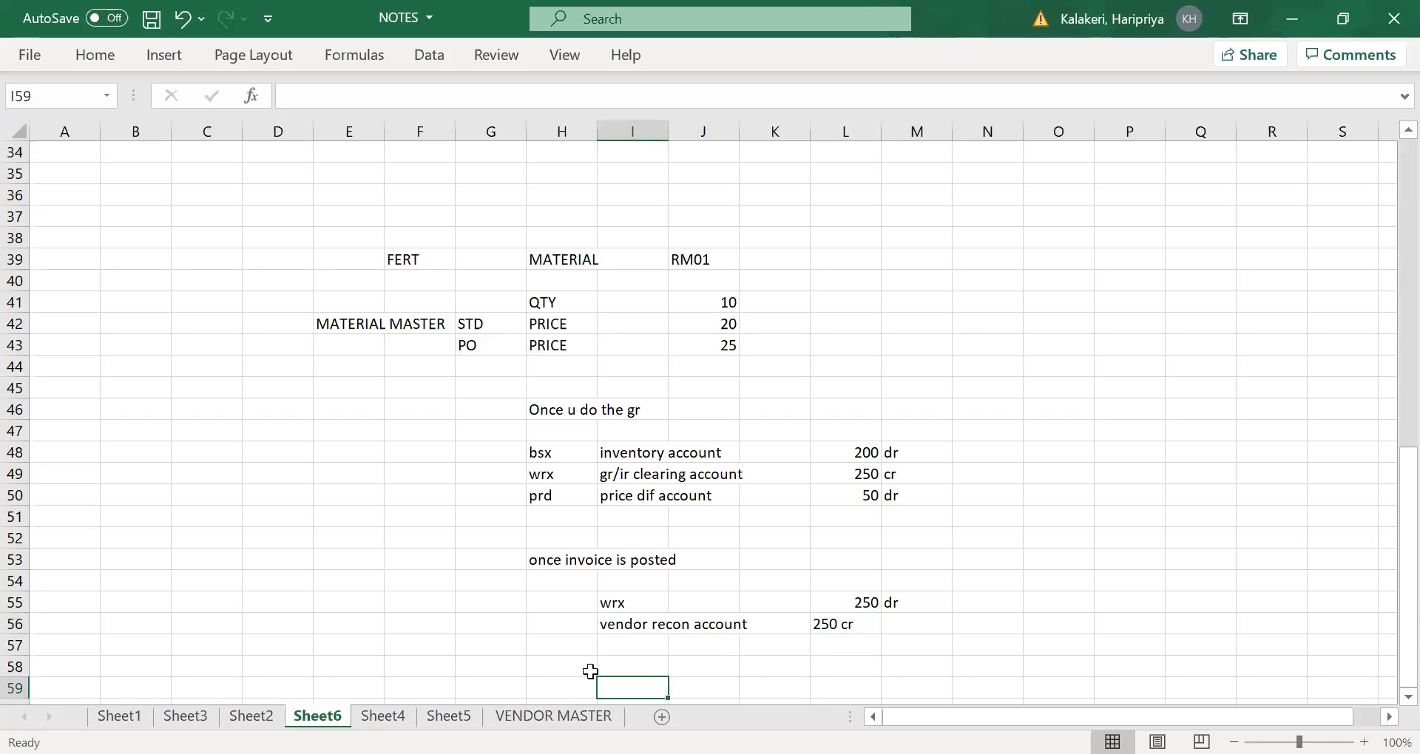
pyautogui.scroll(-2, 592, 596)
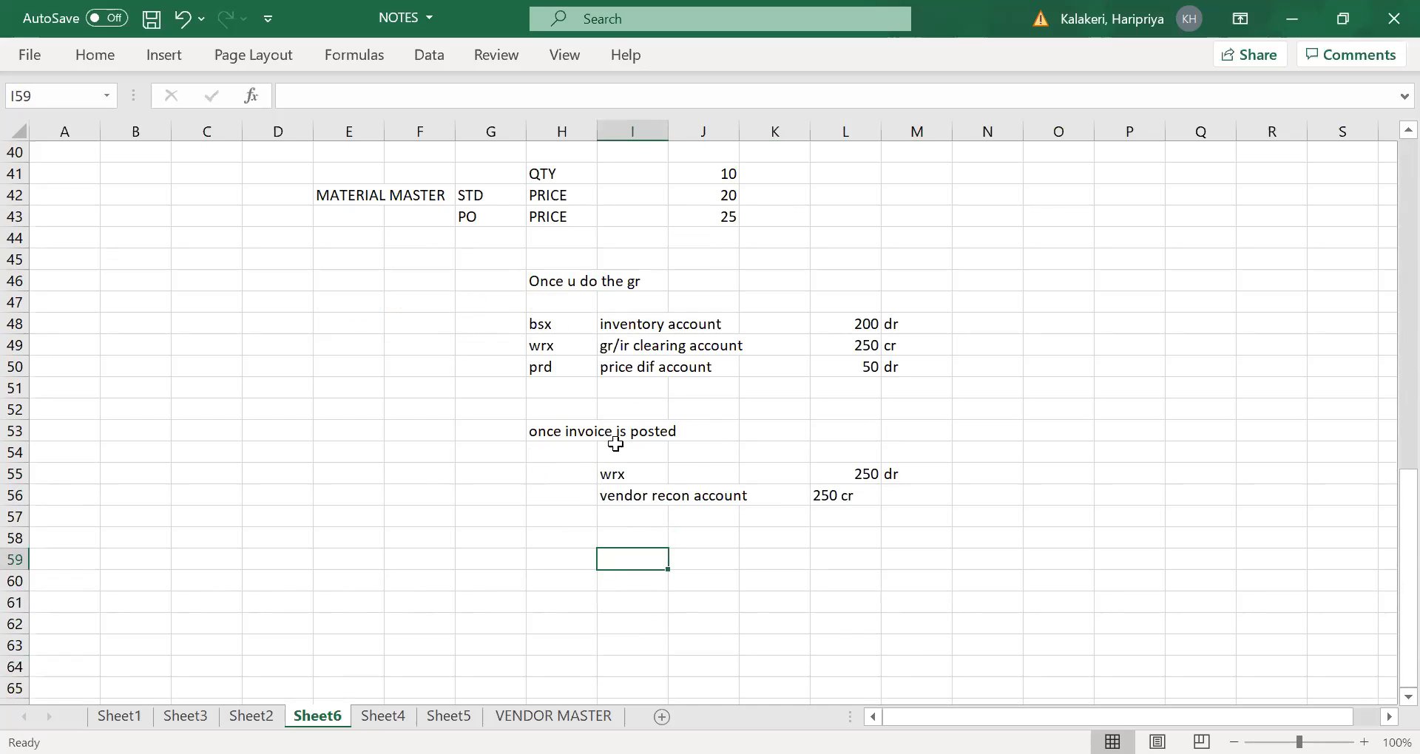
pyautogui.click(625, 582)
pyautogui.click(630, 556)
pyautogui.click(634, 602)
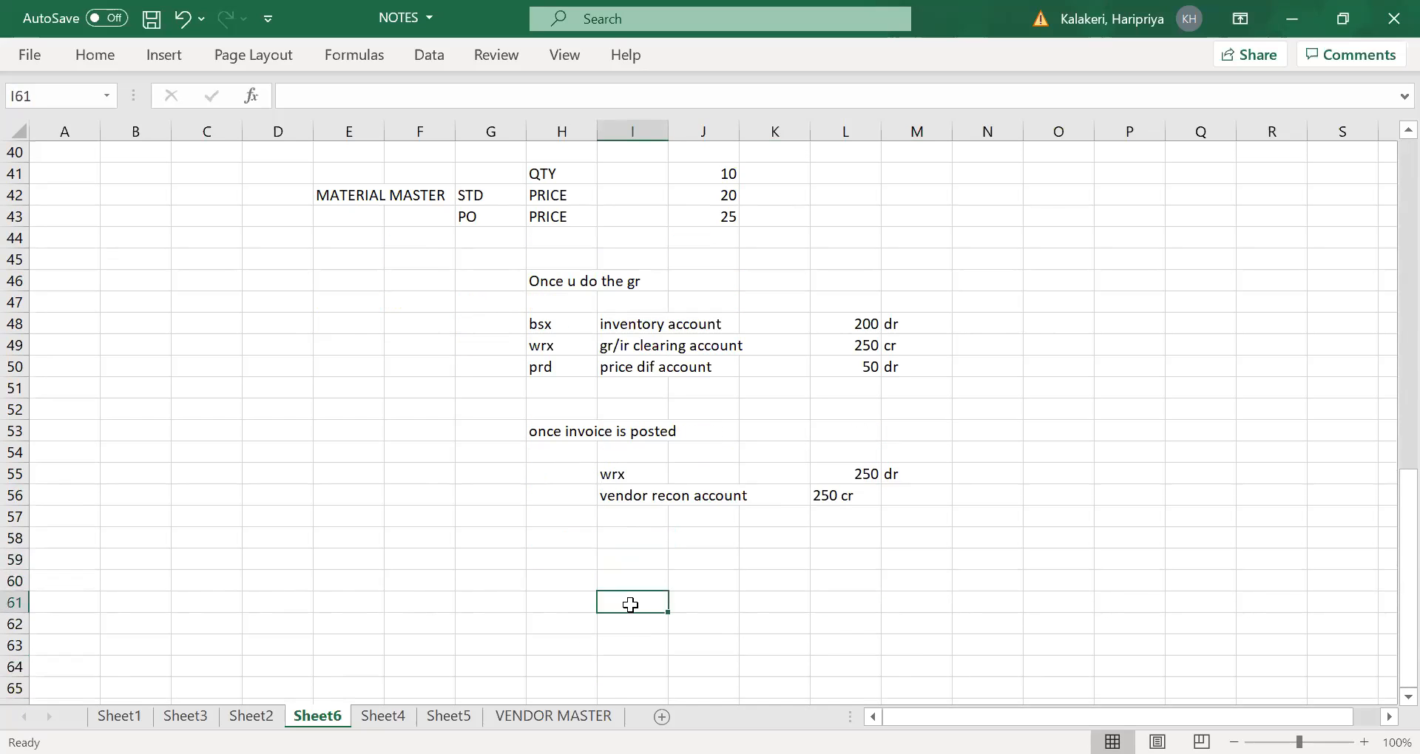
pyautogui.click(637, 566)
pyautogui.click(644, 586)
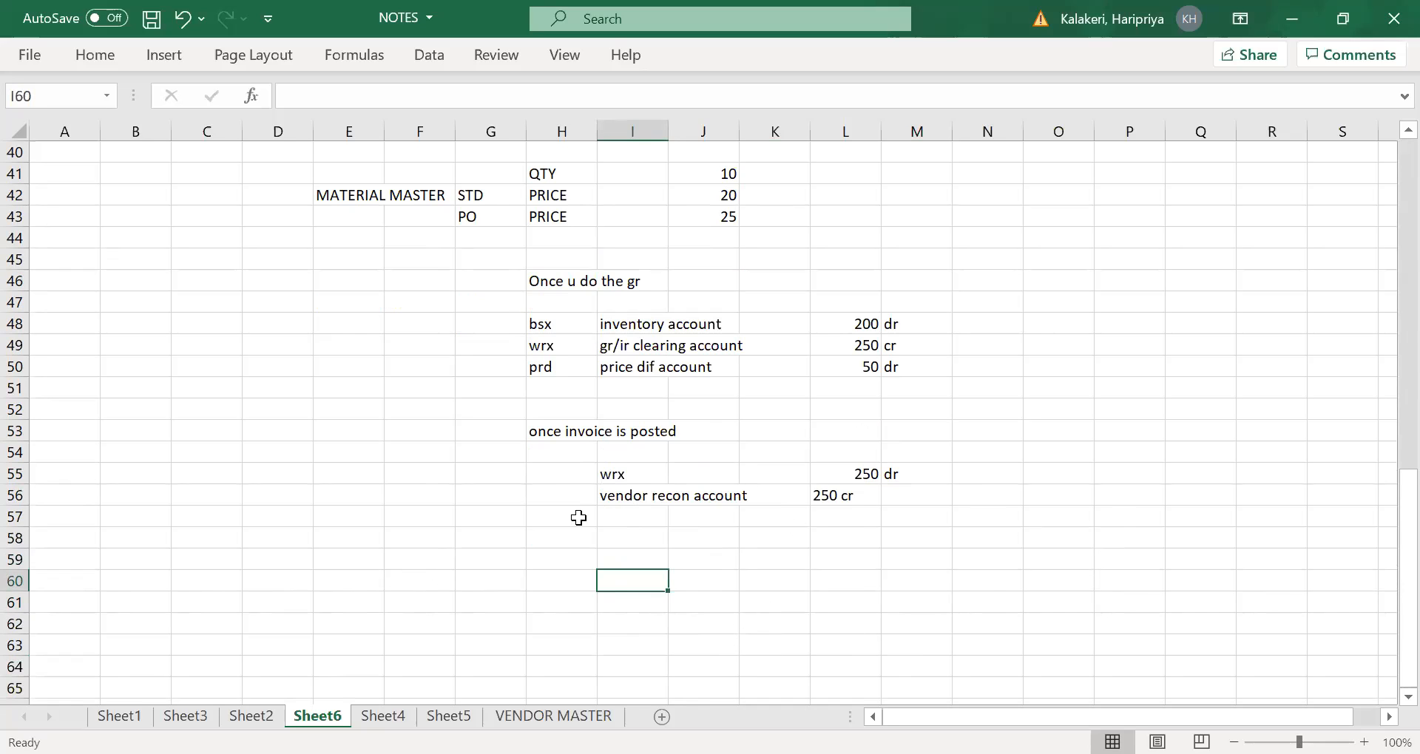
# - Review the transaction keys and accounts of the goods receipt postings in rows 48 to 50
pyautogui.scroll(1, 589, 547)
pyautogui.scroll(1, 588, 547)
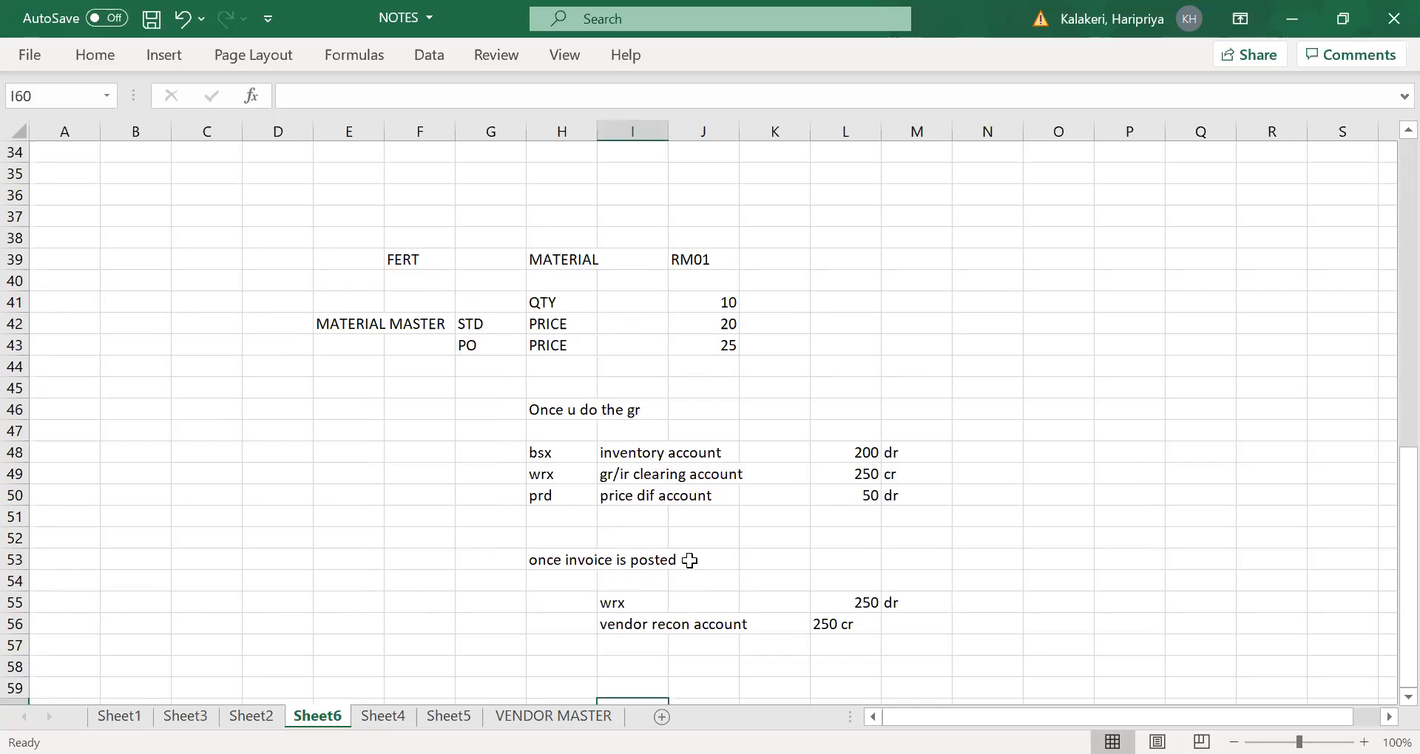
pyautogui.moveTo(544, 445); pyautogui.dragTo(564, 517)
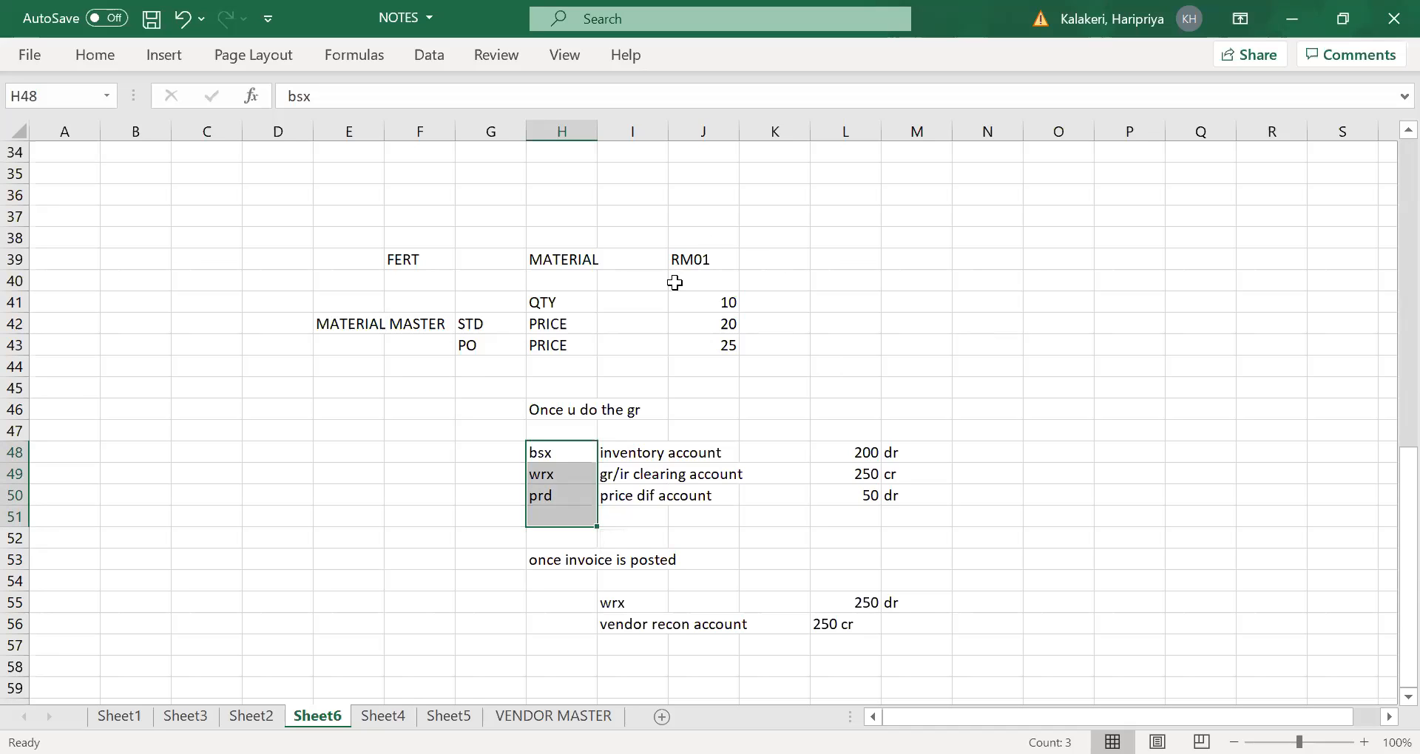
pyautogui.scroll(5, 673, 311)
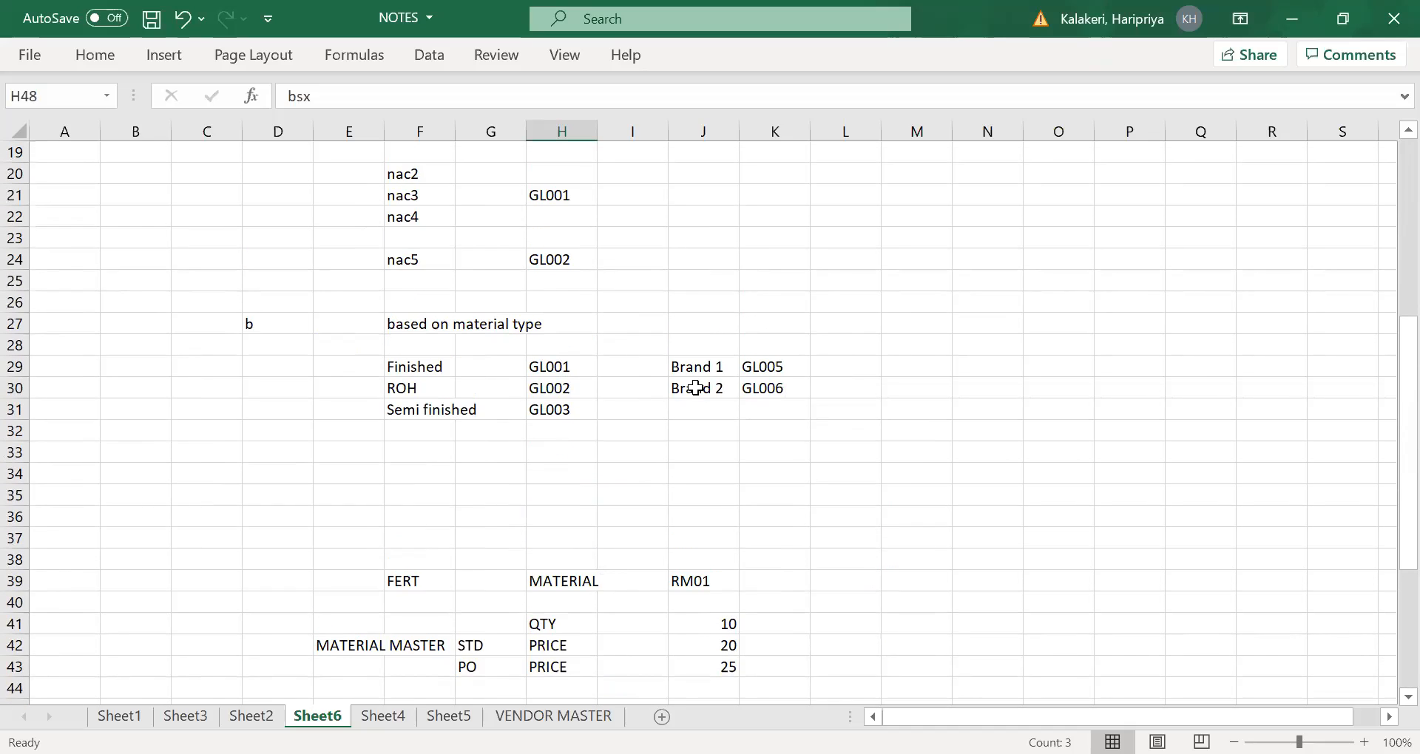
pyautogui.scroll(-4, 699, 392)
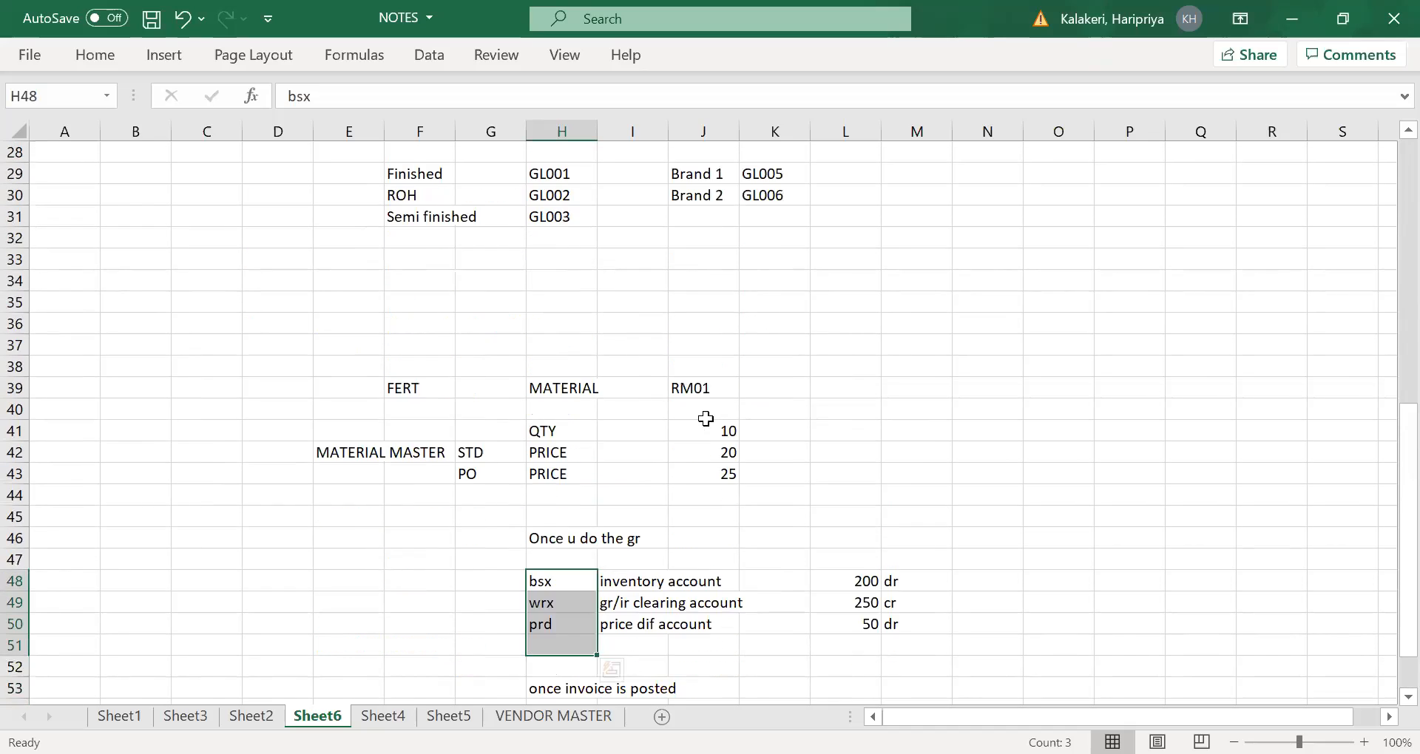
pyautogui.click(588, 558)
pyautogui.moveTo(630, 516); pyautogui.dragTo(635, 582)
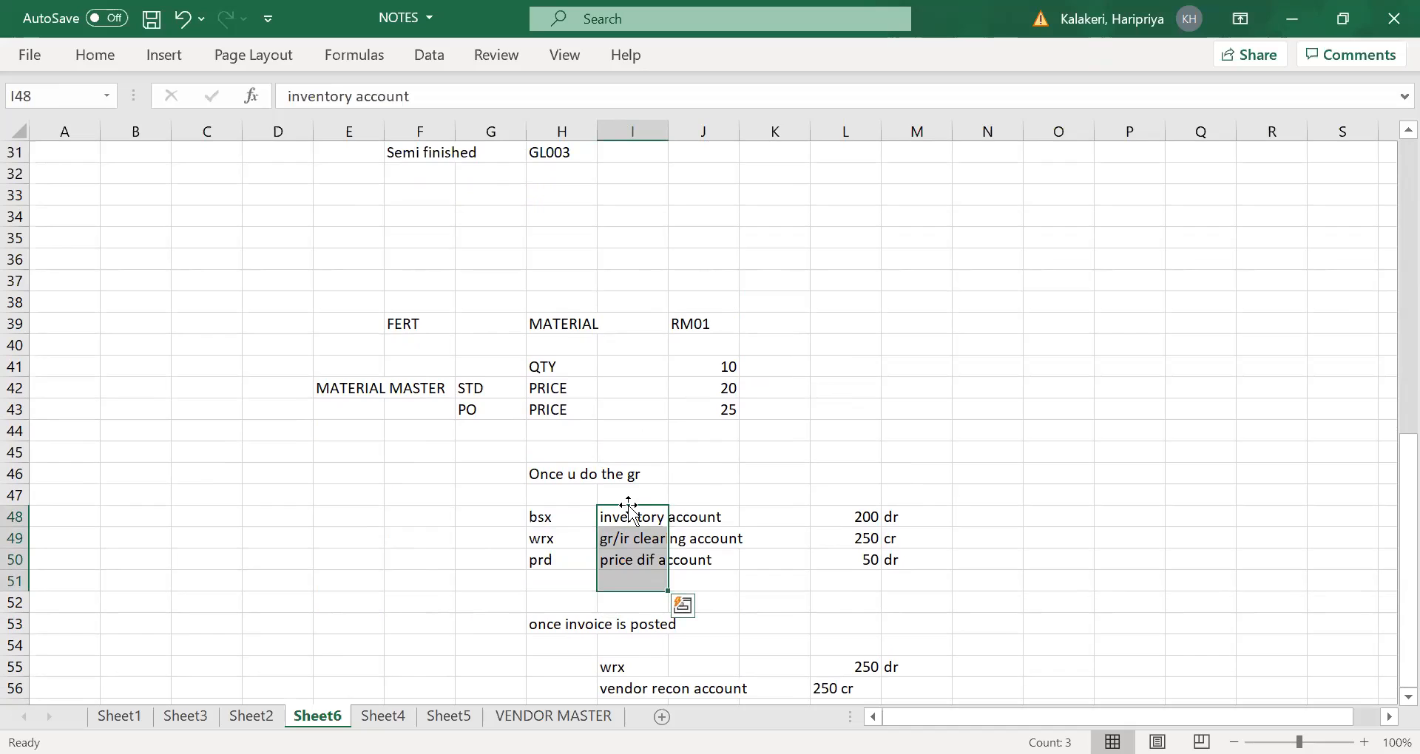
pyautogui.moveTo(544, 524); pyautogui.dragTo(548, 542)
# - Review the list of configuration steps in F6 to F12, from defining valuation control to configuring automatic posting
pyautogui.scroll(4, 562, 539)
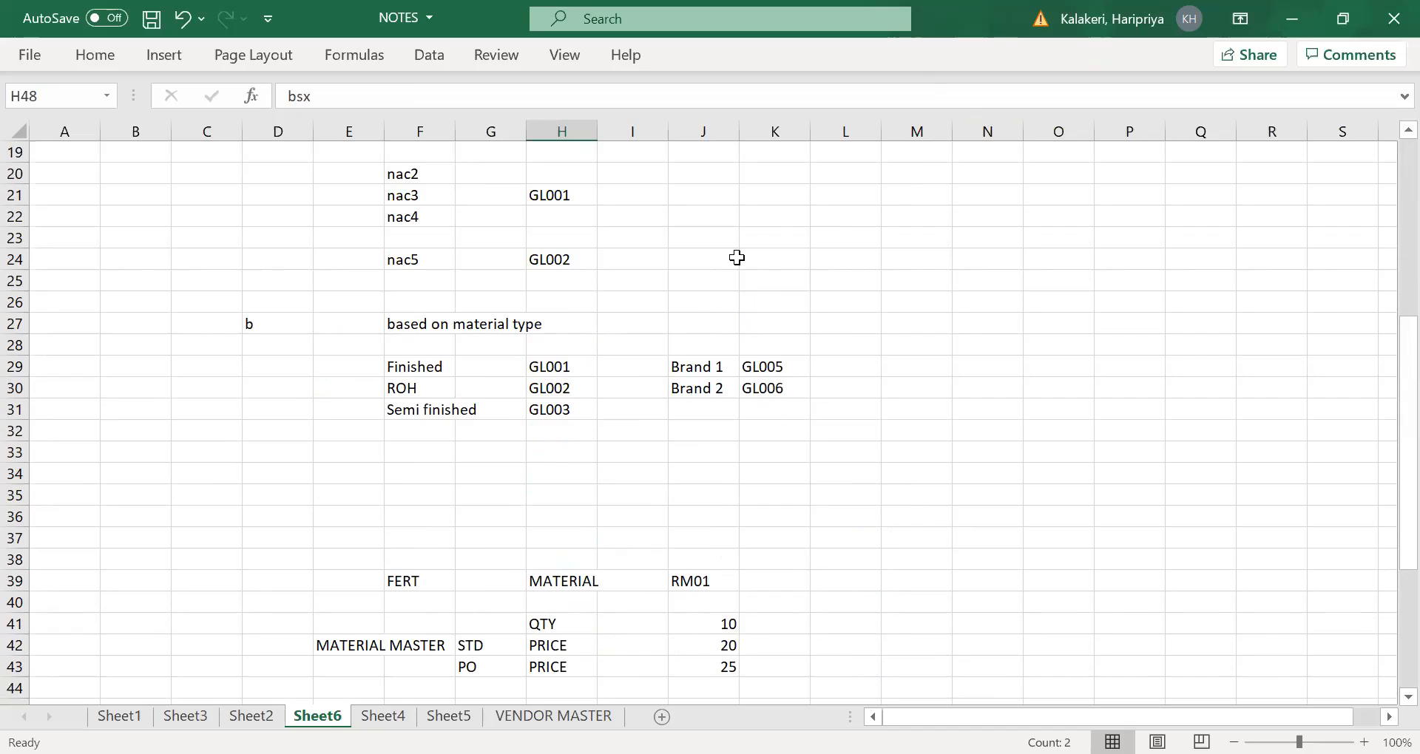
pyautogui.scroll(4, 737, 258)
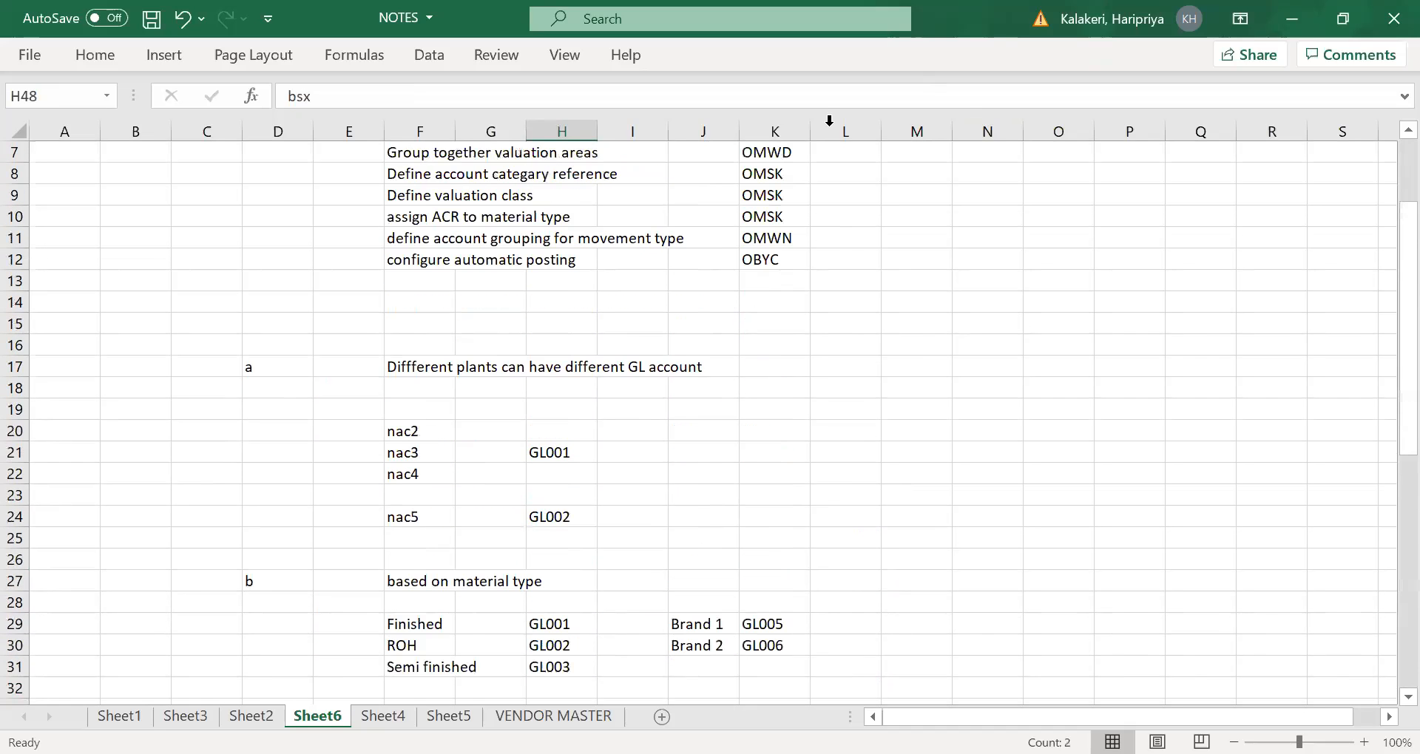
pyautogui.scroll(2, 650, 304)
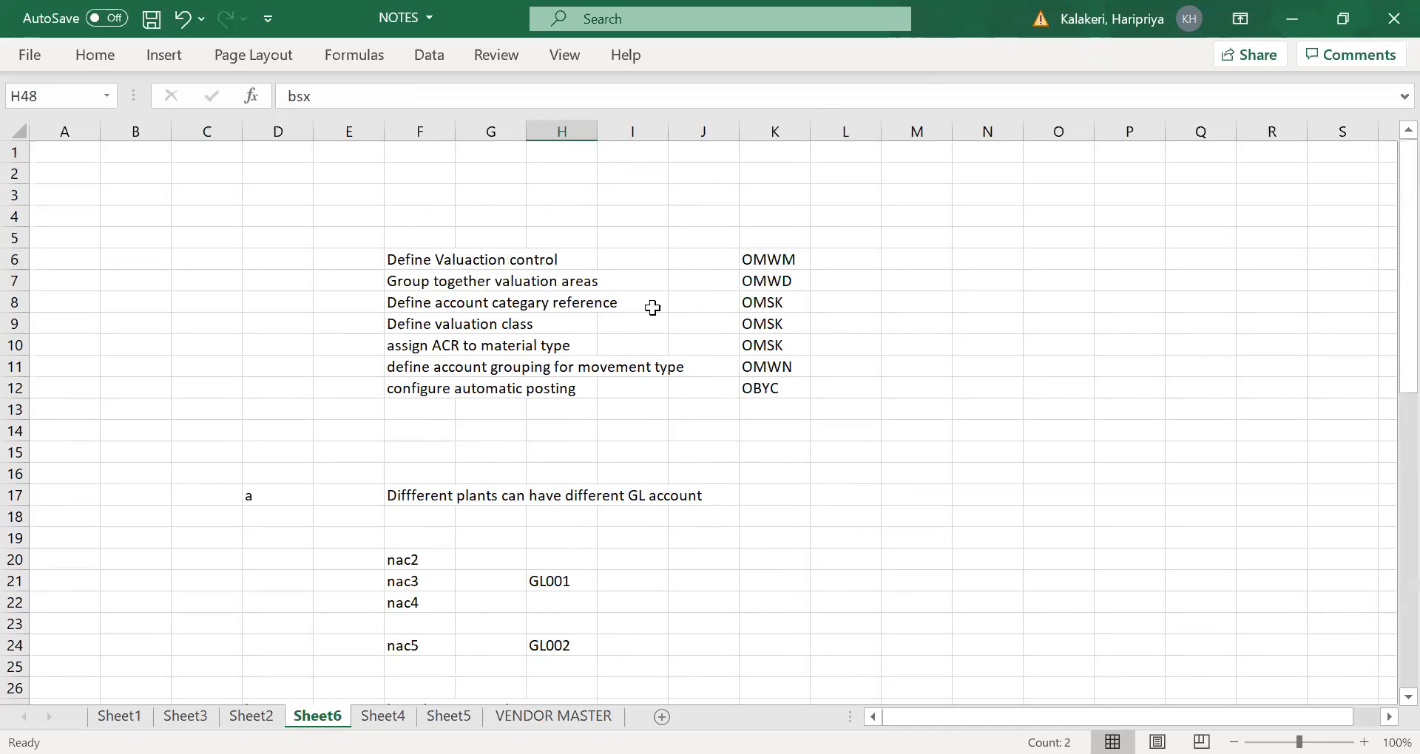
pyautogui.click(408, 259)
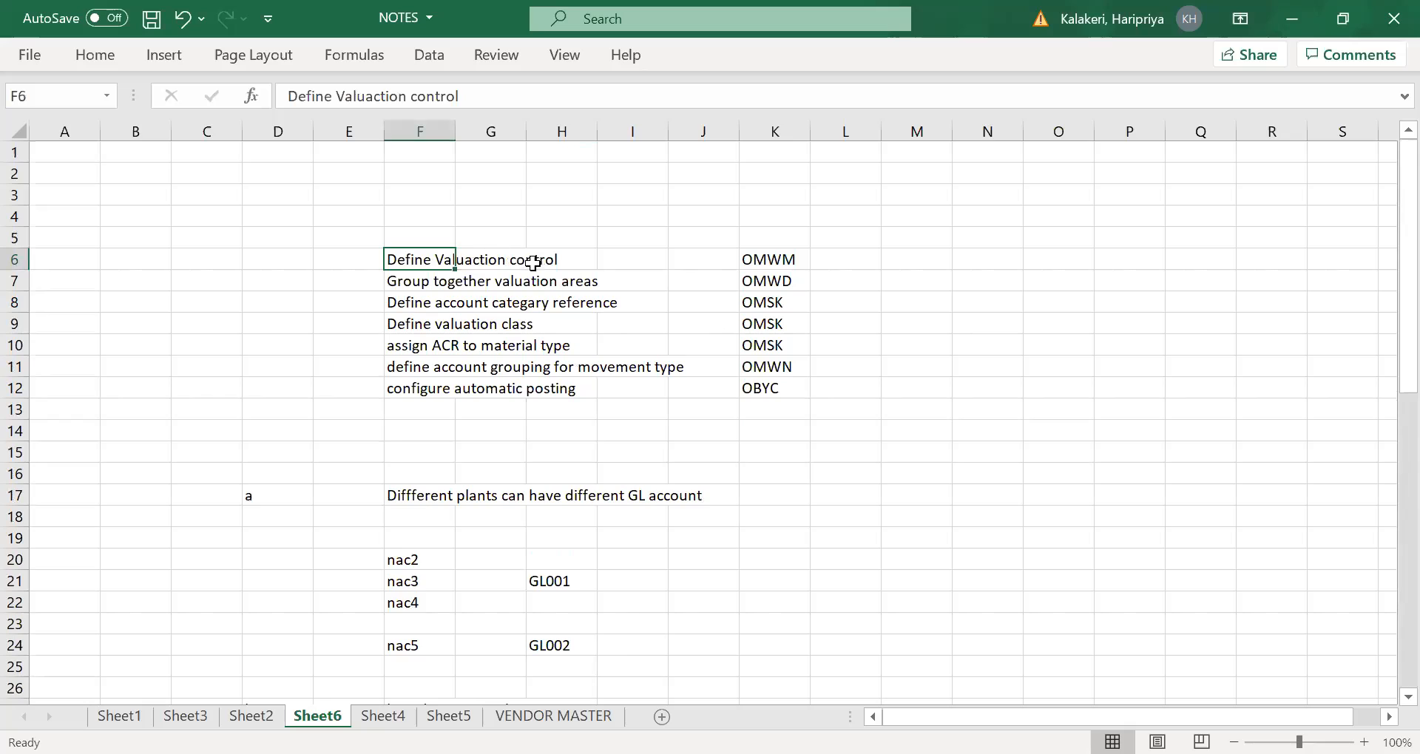
pyautogui.click(423, 288)
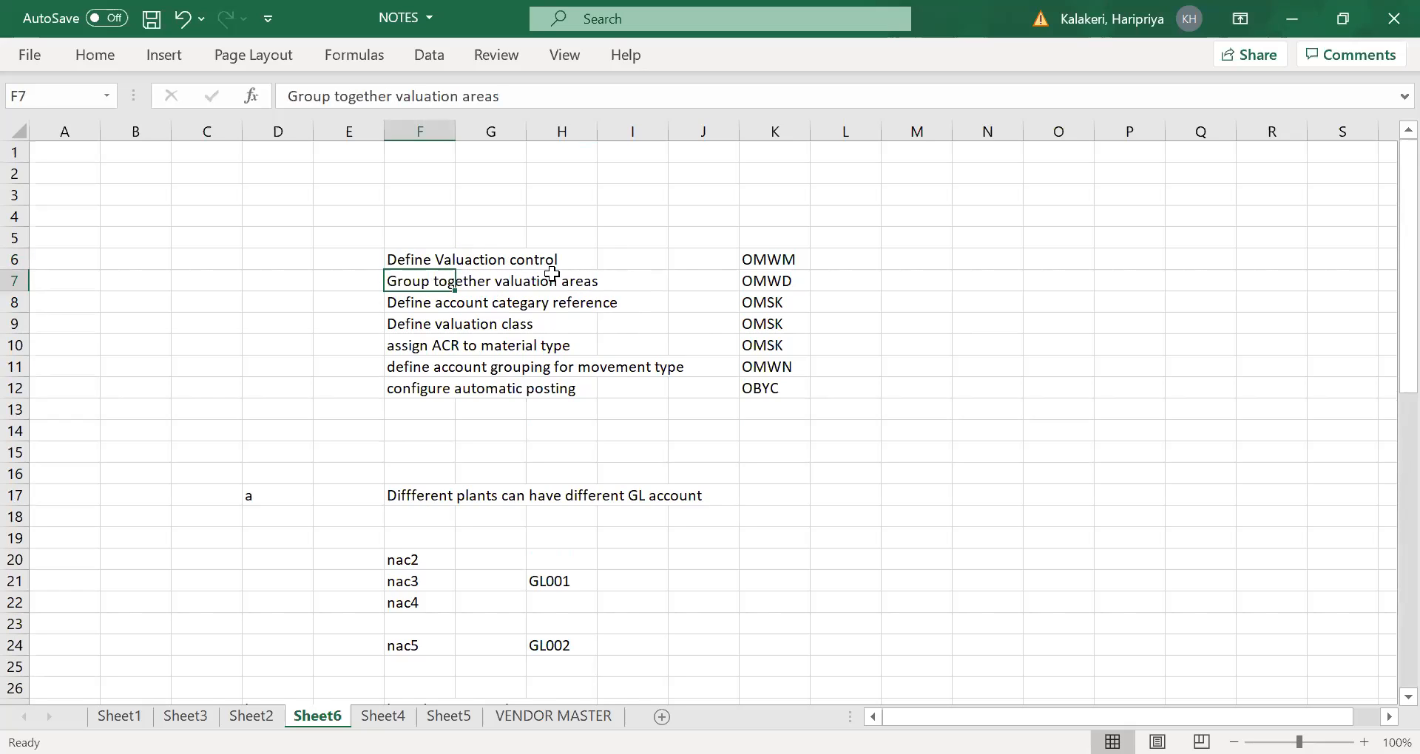
pyautogui.click(404, 308)
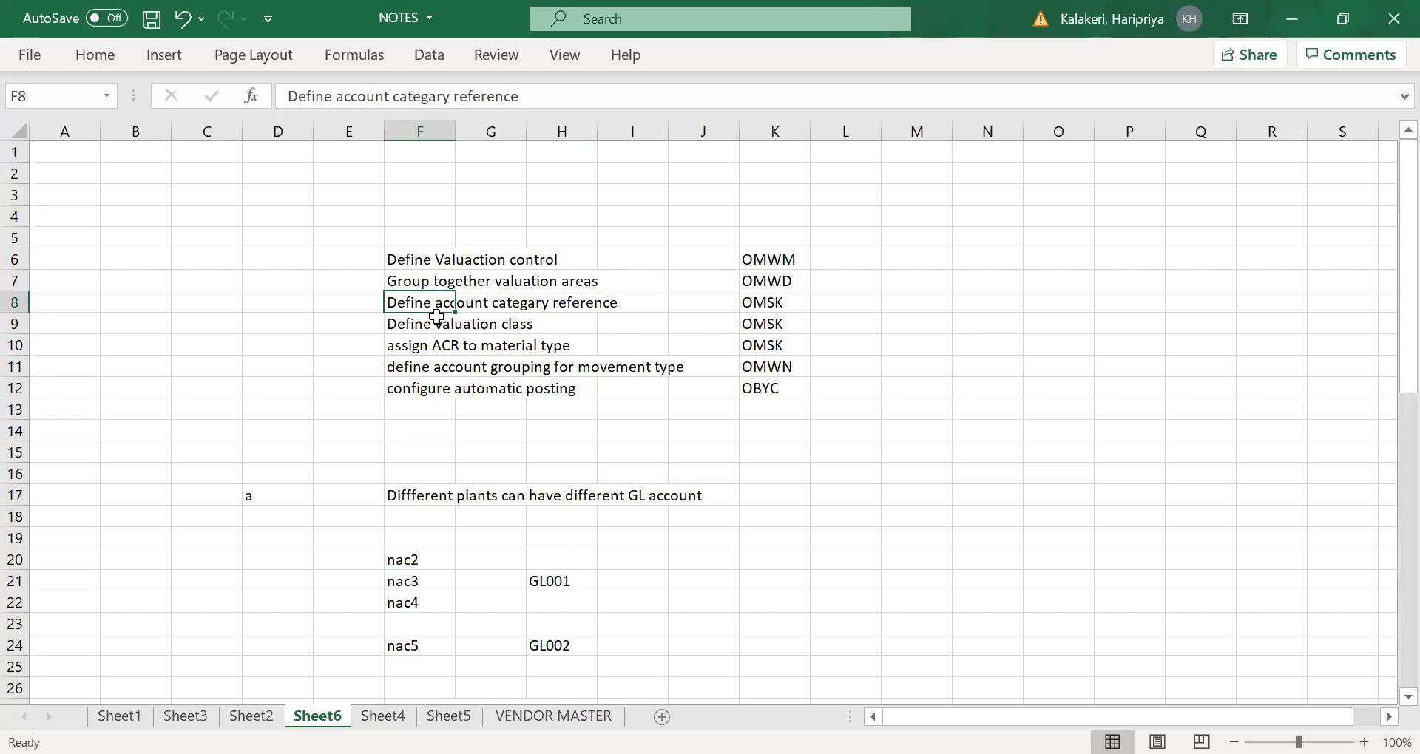
pyautogui.click(406, 328)
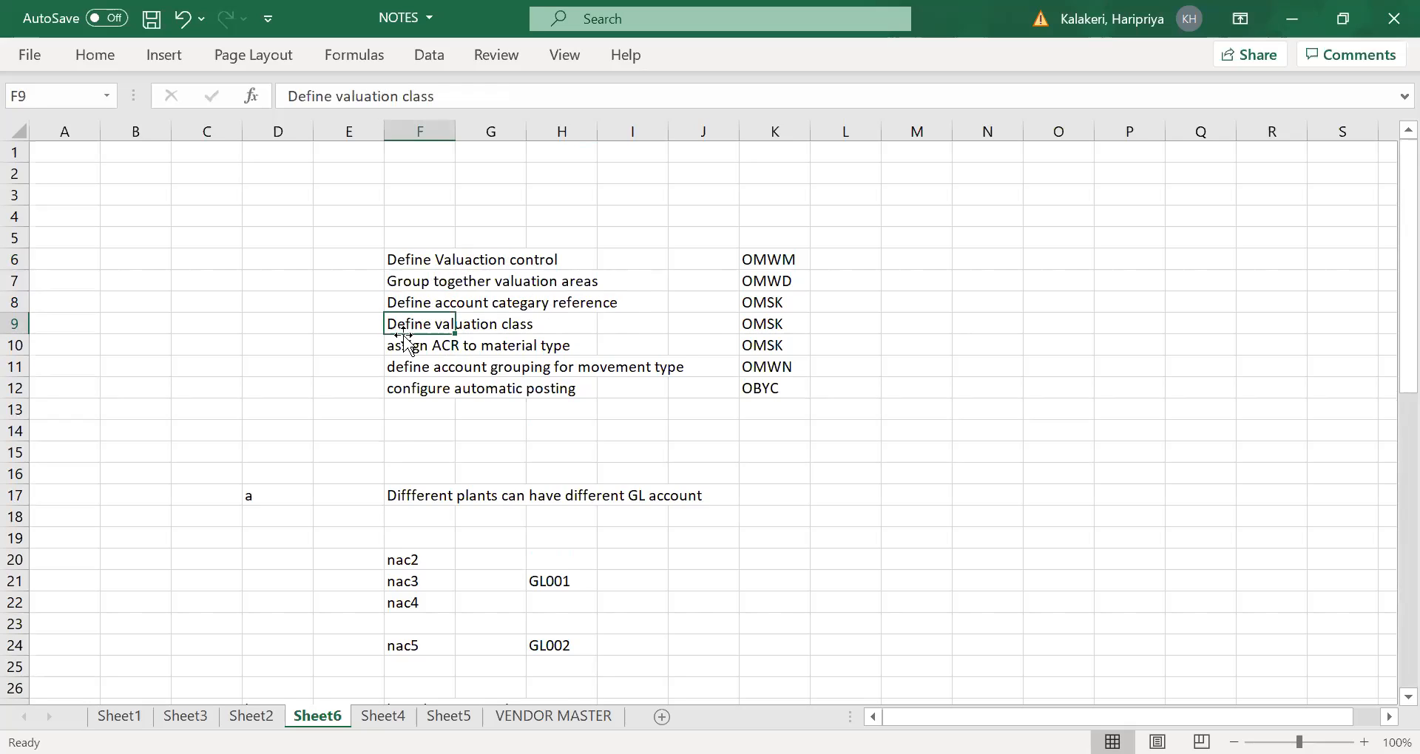
pyautogui.click(406, 348)
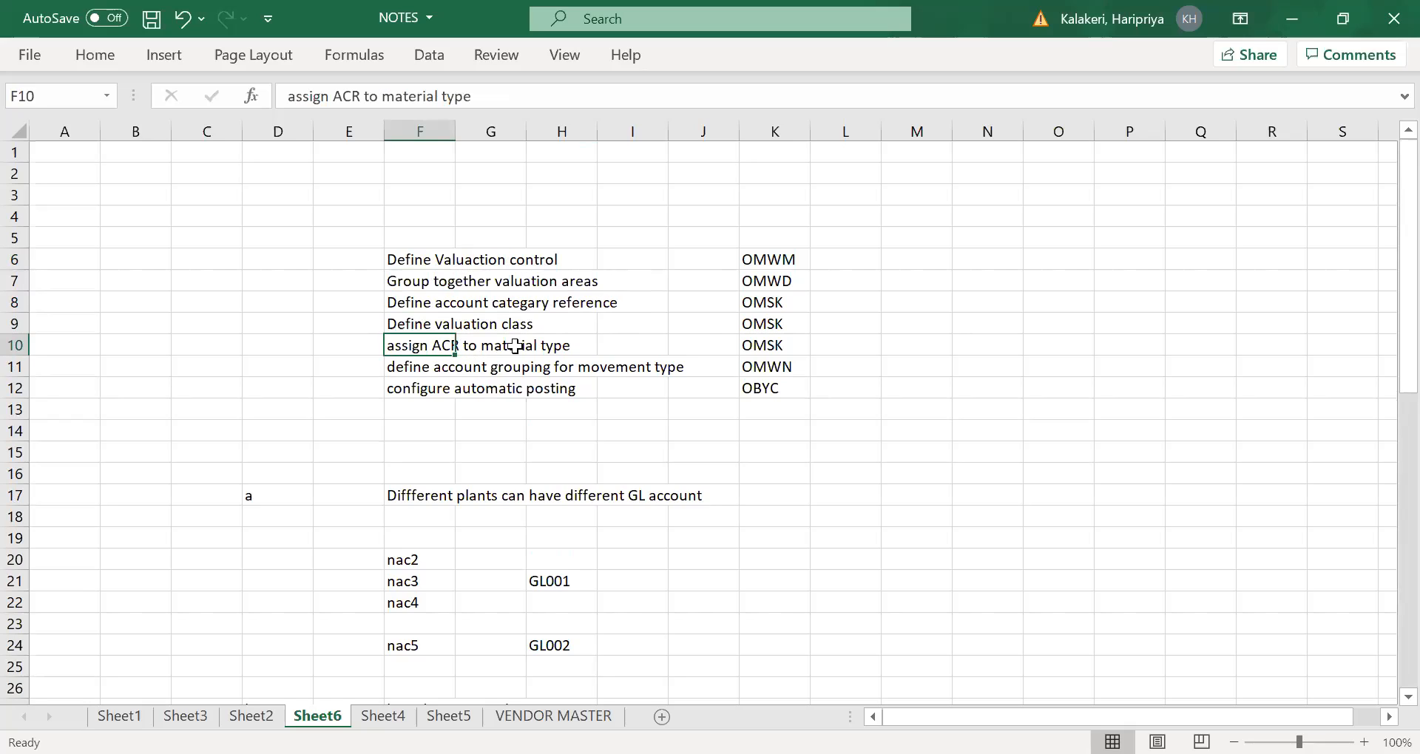
pyautogui.click(404, 369)
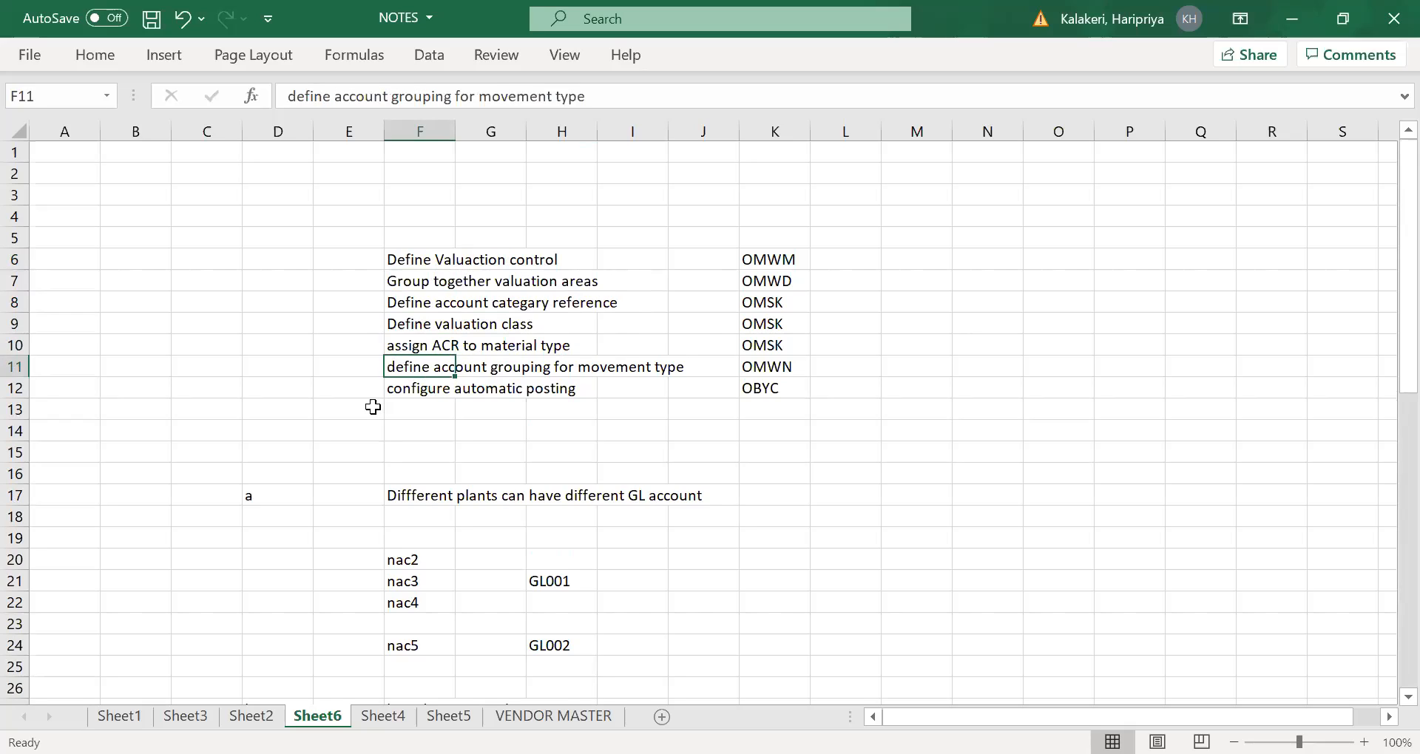
pyautogui.click(400, 392)
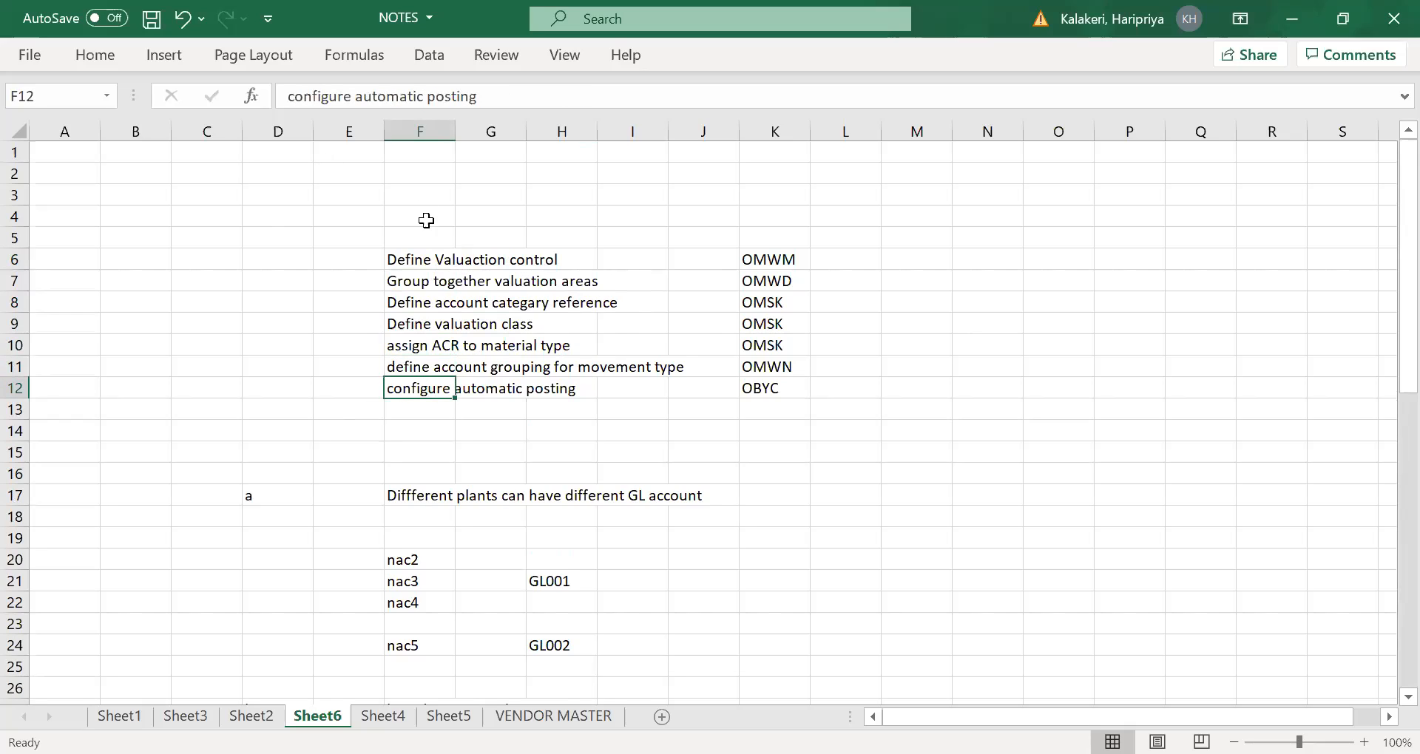
pyautogui.moveTo(426, 220); pyautogui.dragTo(426, 325)
pyautogui.moveTo(433, 390); pyautogui.dragTo(436, 433)
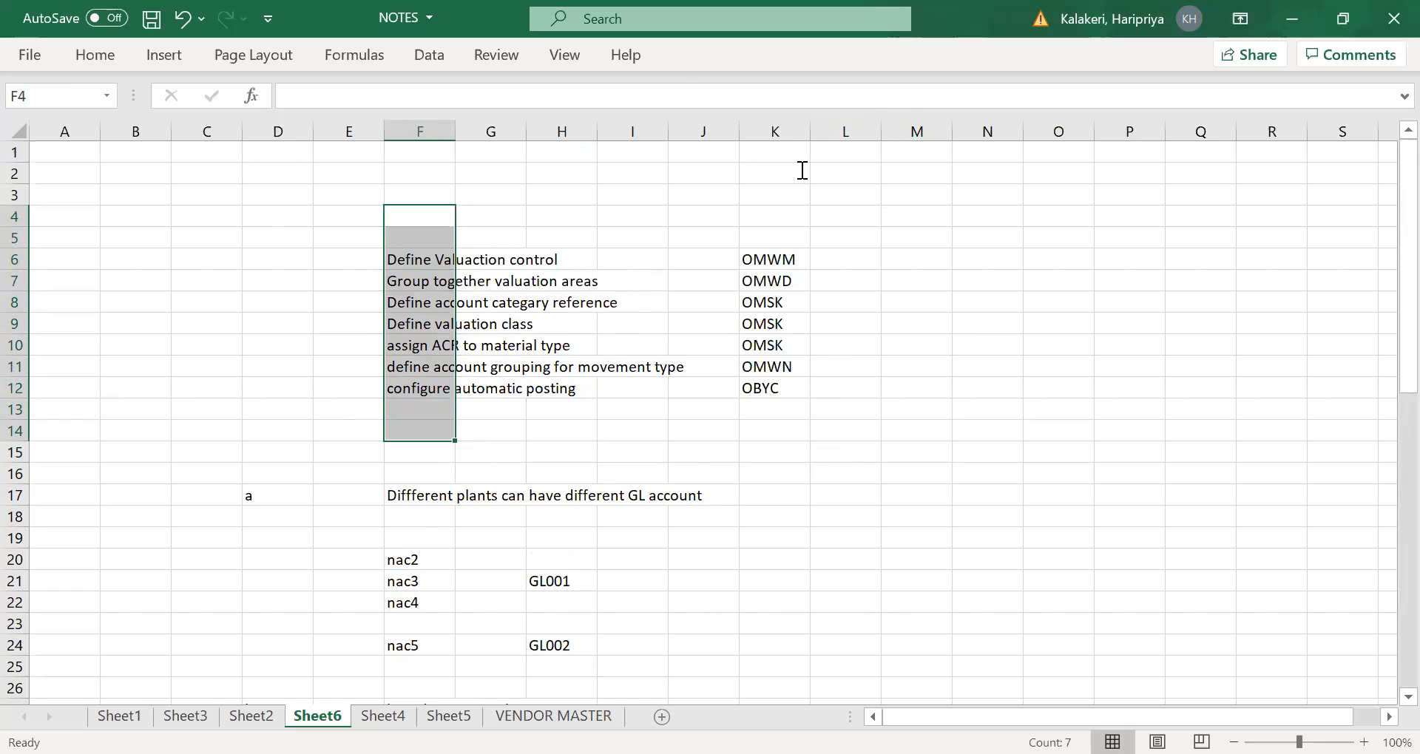
# - Switch to SAP and leave the accounting document display
pyautogui.hotkey('alt', 'Tab')
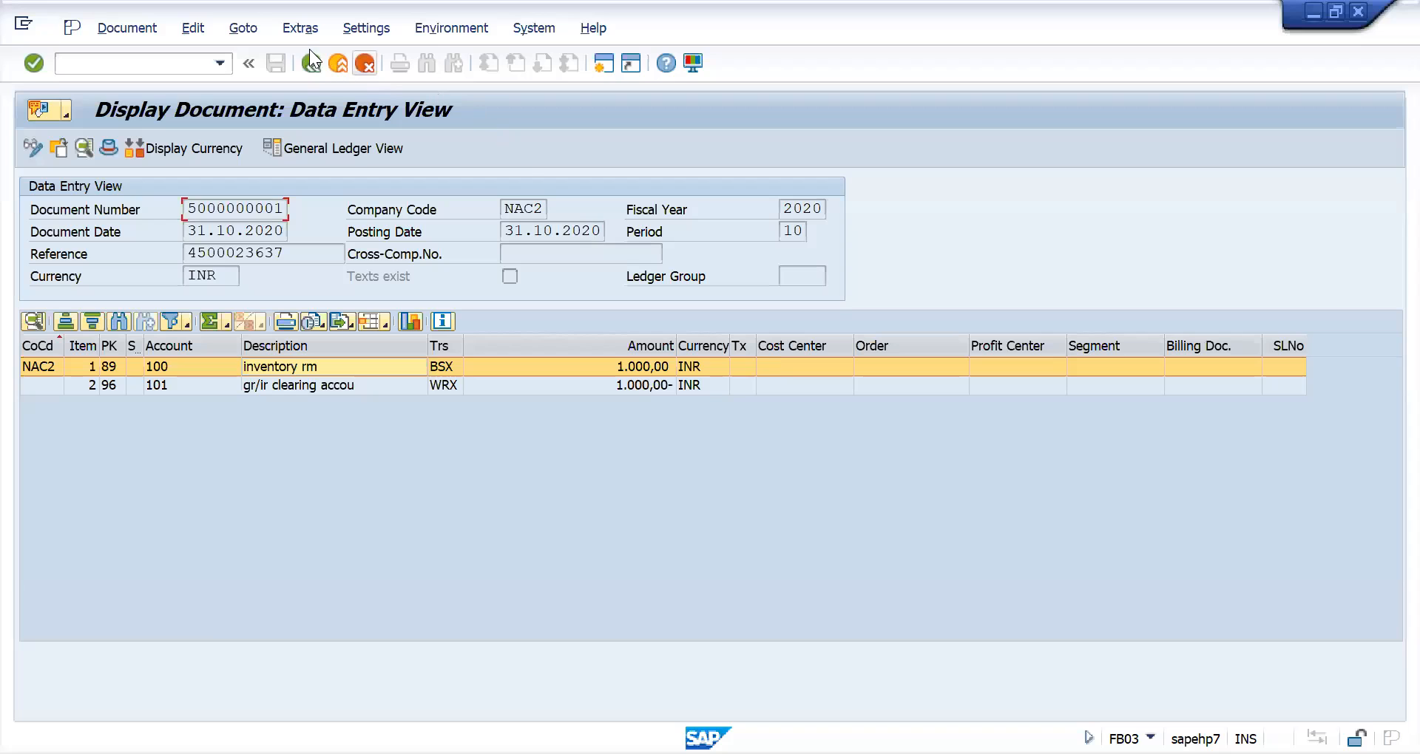
pyautogui.click(306, 67)
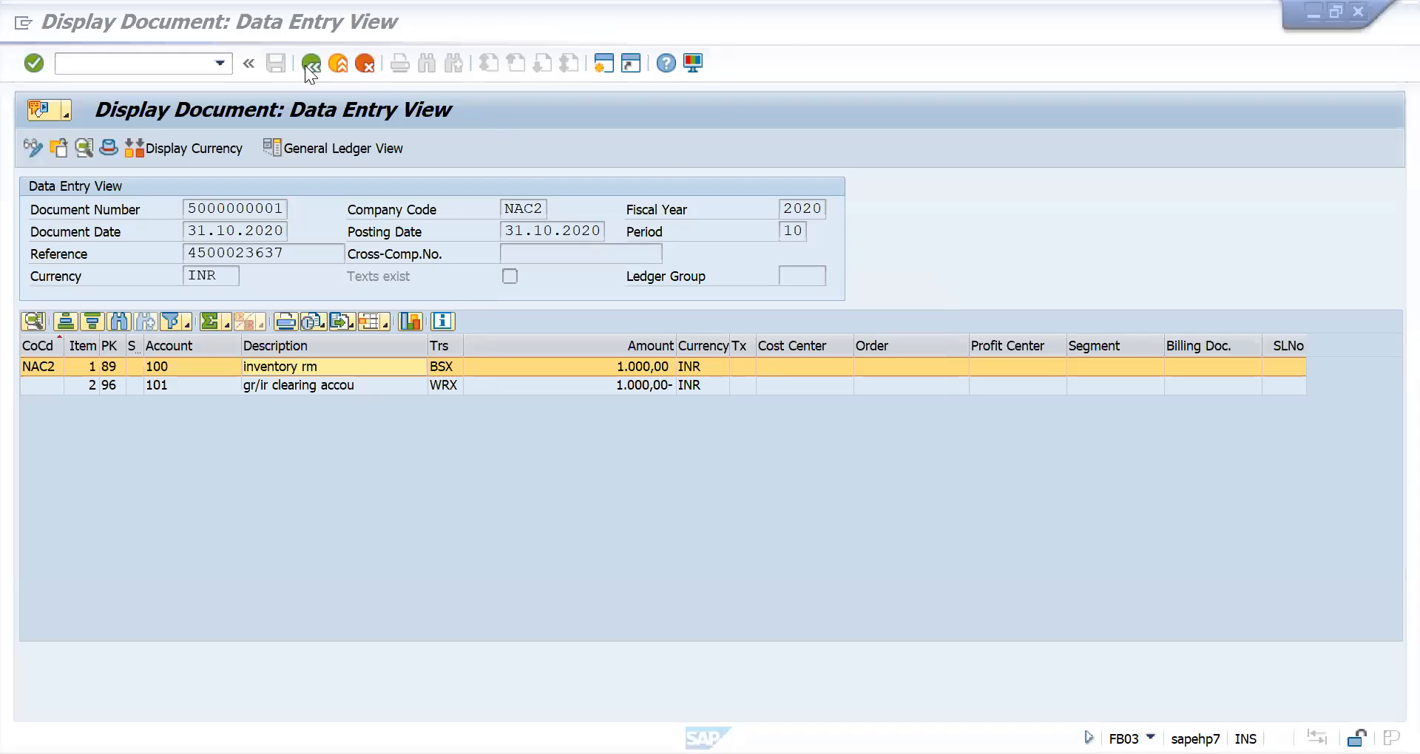
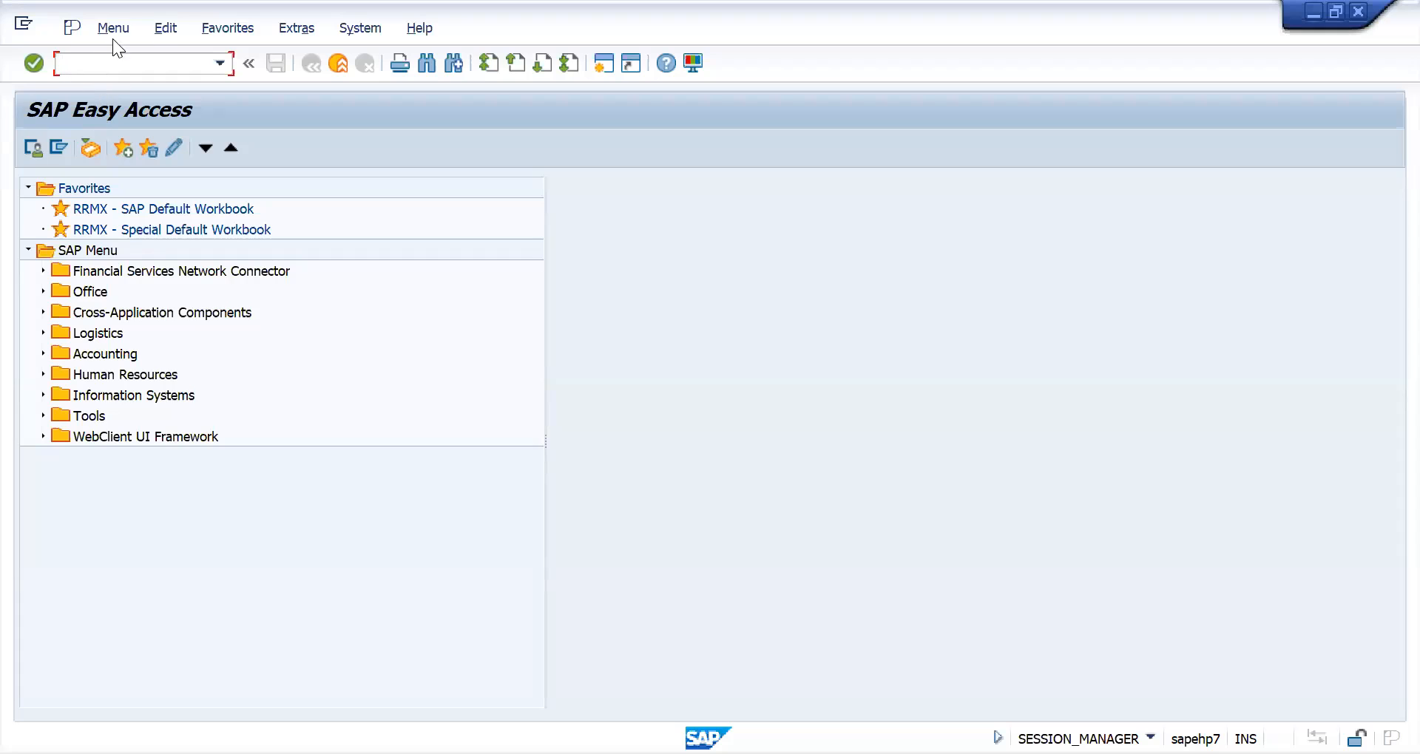
# - Start transaction spro and check the configuration transaction codes in K6 to K12 of the Excel notes, returning to SAP
pyautogui.write('spro')
pyautogui.press('Return')
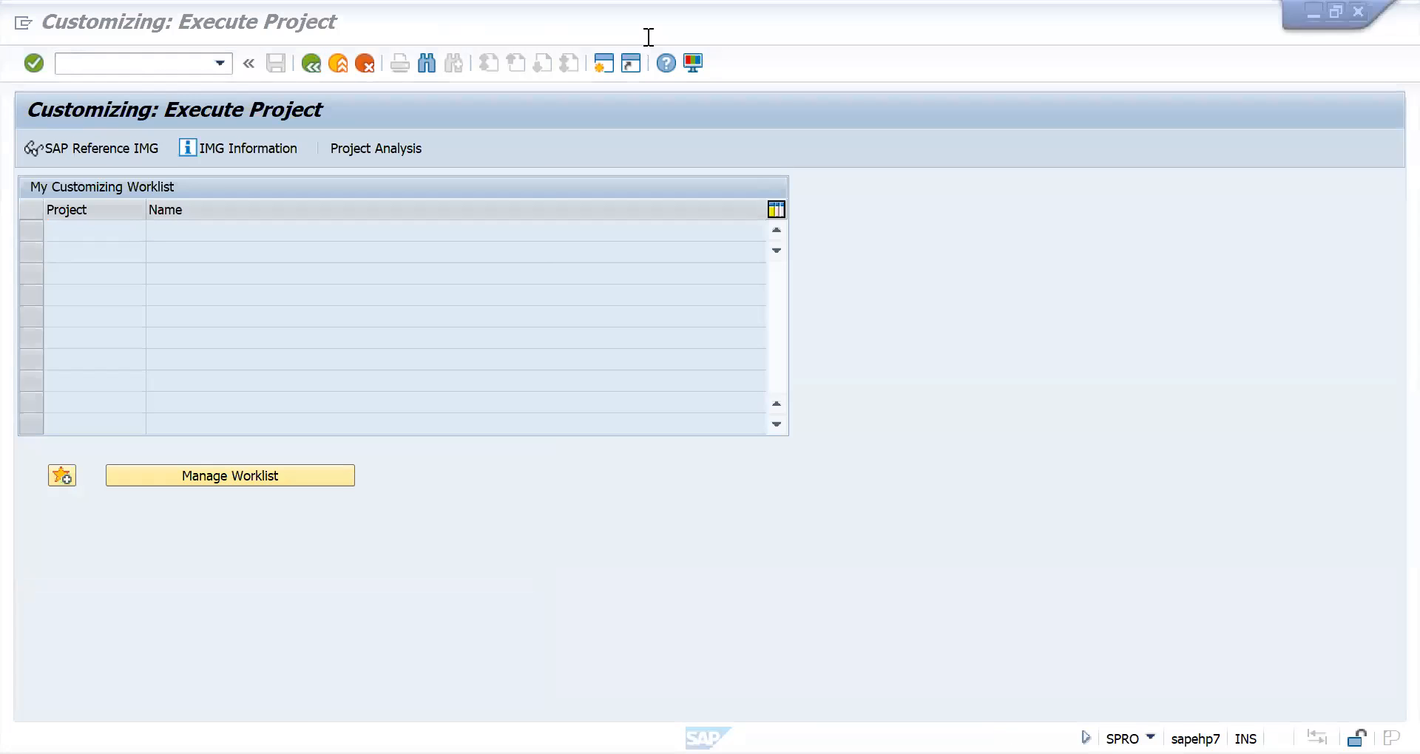
pyautogui.hotkey('alt', 'Tab')
pyautogui.moveTo(776, 263); pyautogui.dragTo(777, 388)
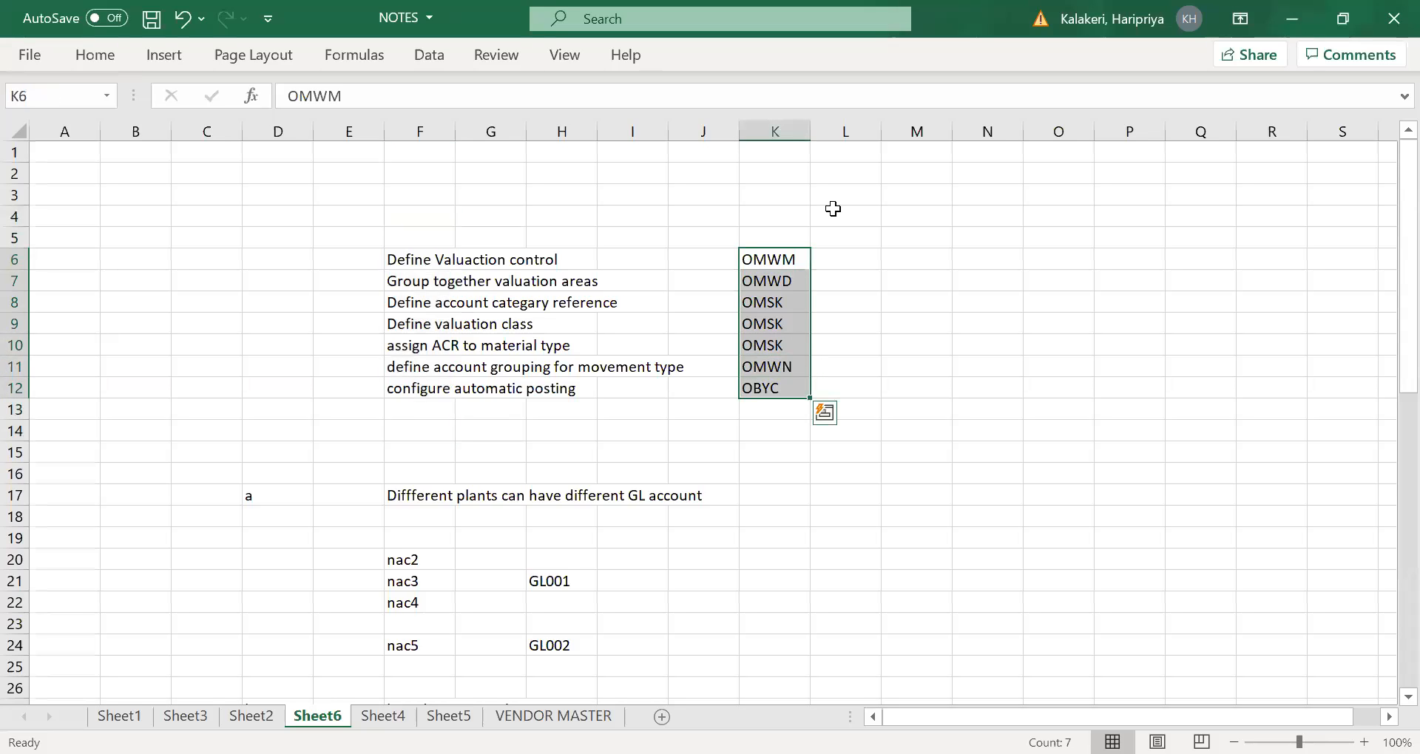
pyautogui.hotkey('alt', 'Tab')
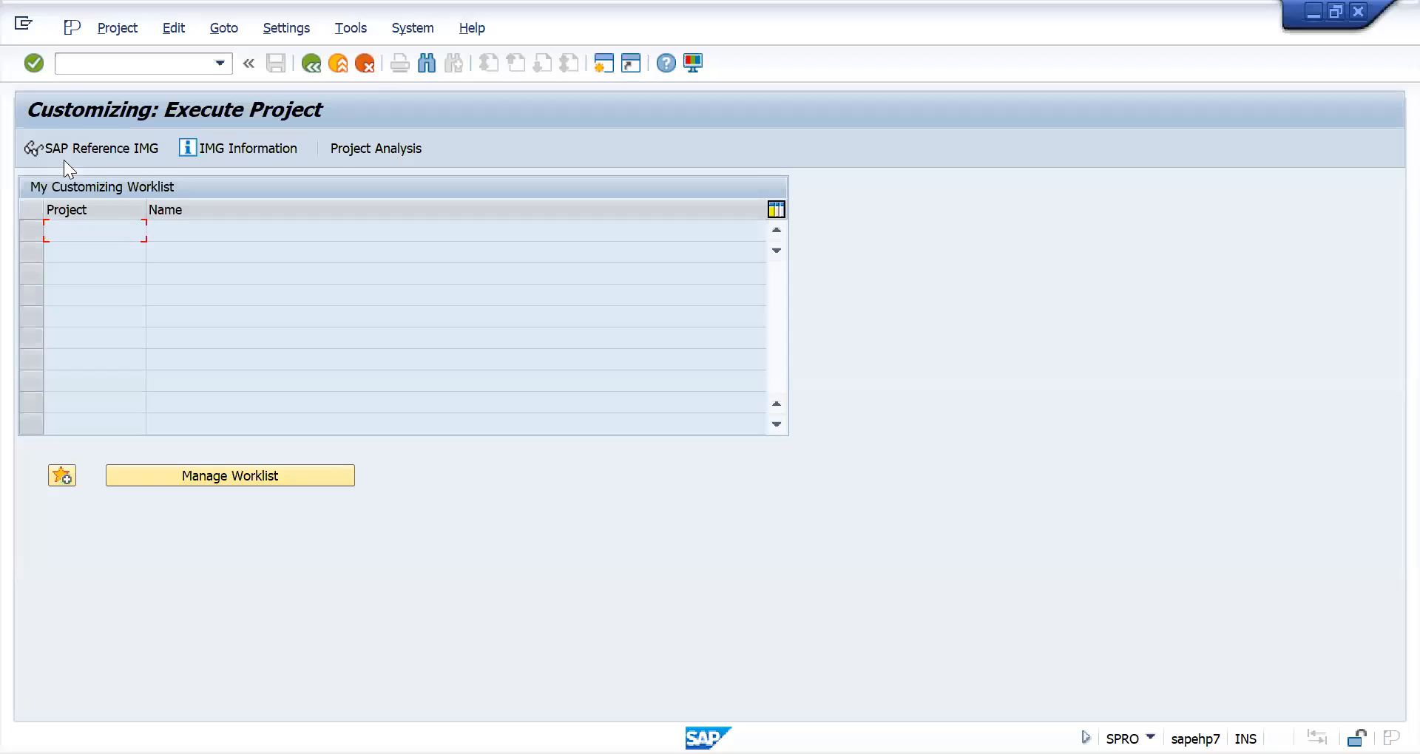
# - In the SAP Reference IMG, expand Materials Management, Valuation and Account Assignment, Account Determination, down to Account Determination Without Wizard
pyautogui.click(76, 145)
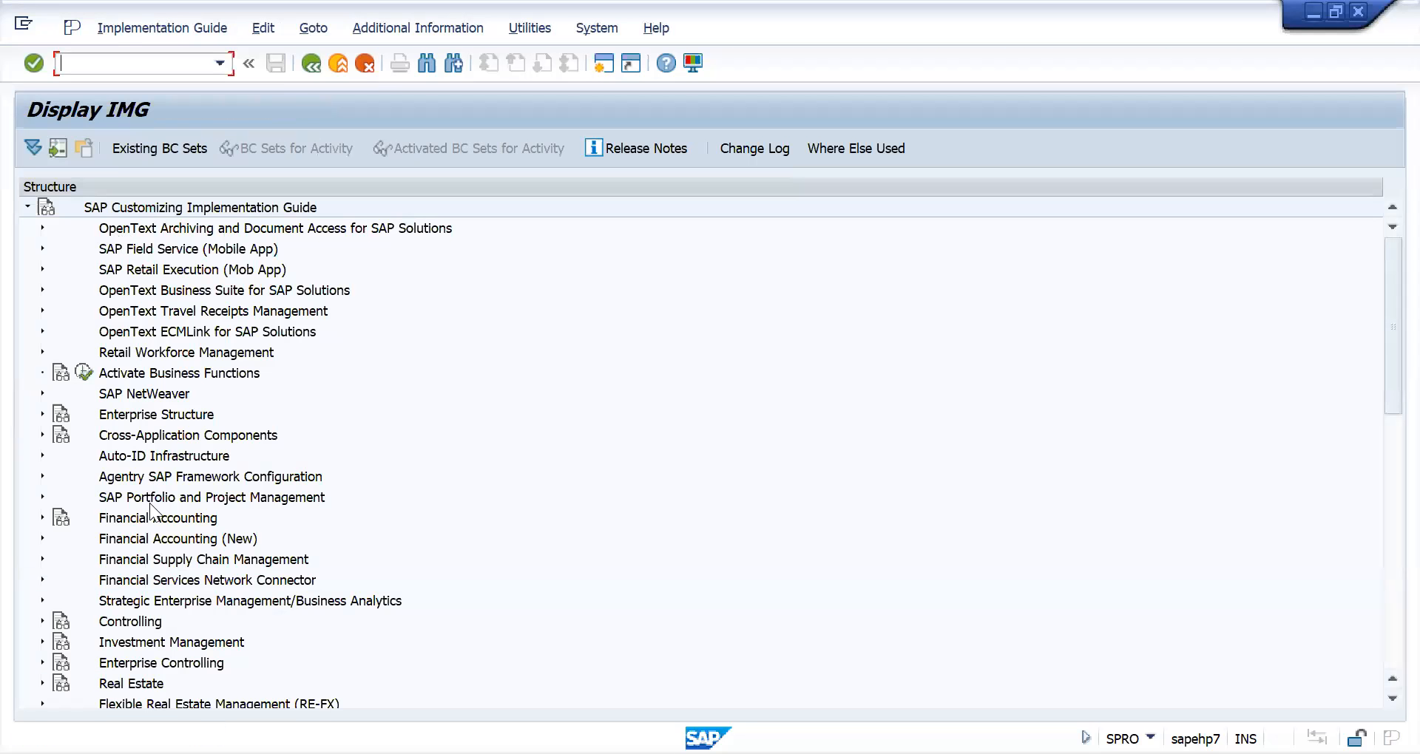
pyautogui.scroll(-4, 59, 658)
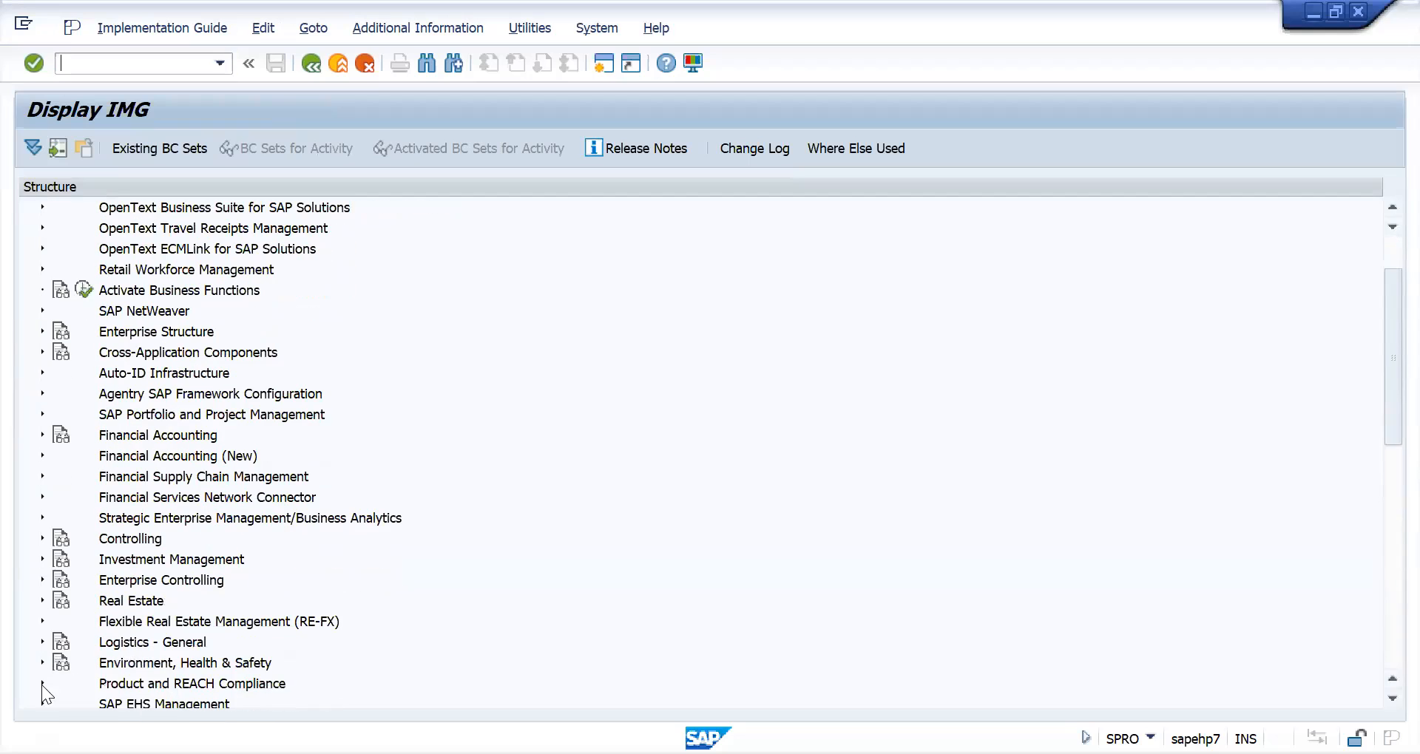
pyautogui.scroll(-1, 45, 673)
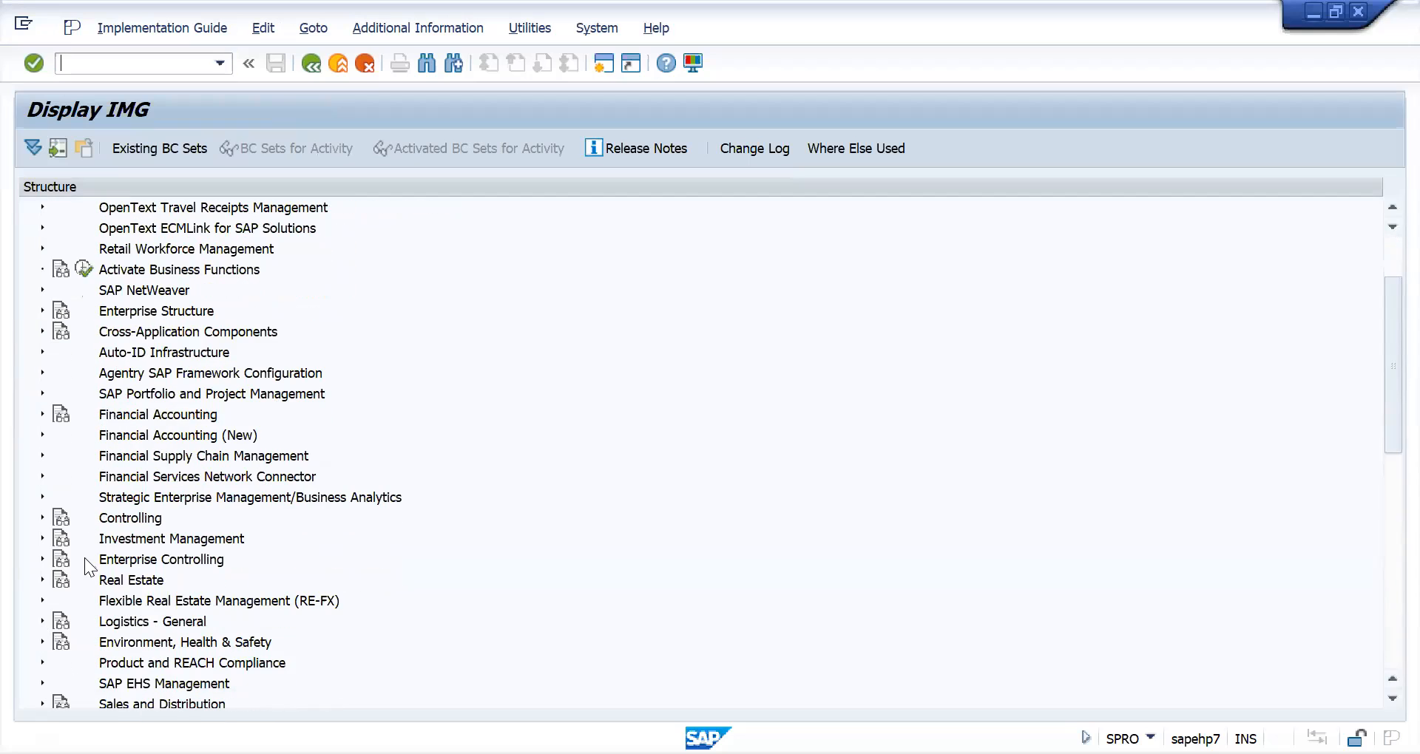
pyautogui.scroll(-3, 66, 641)
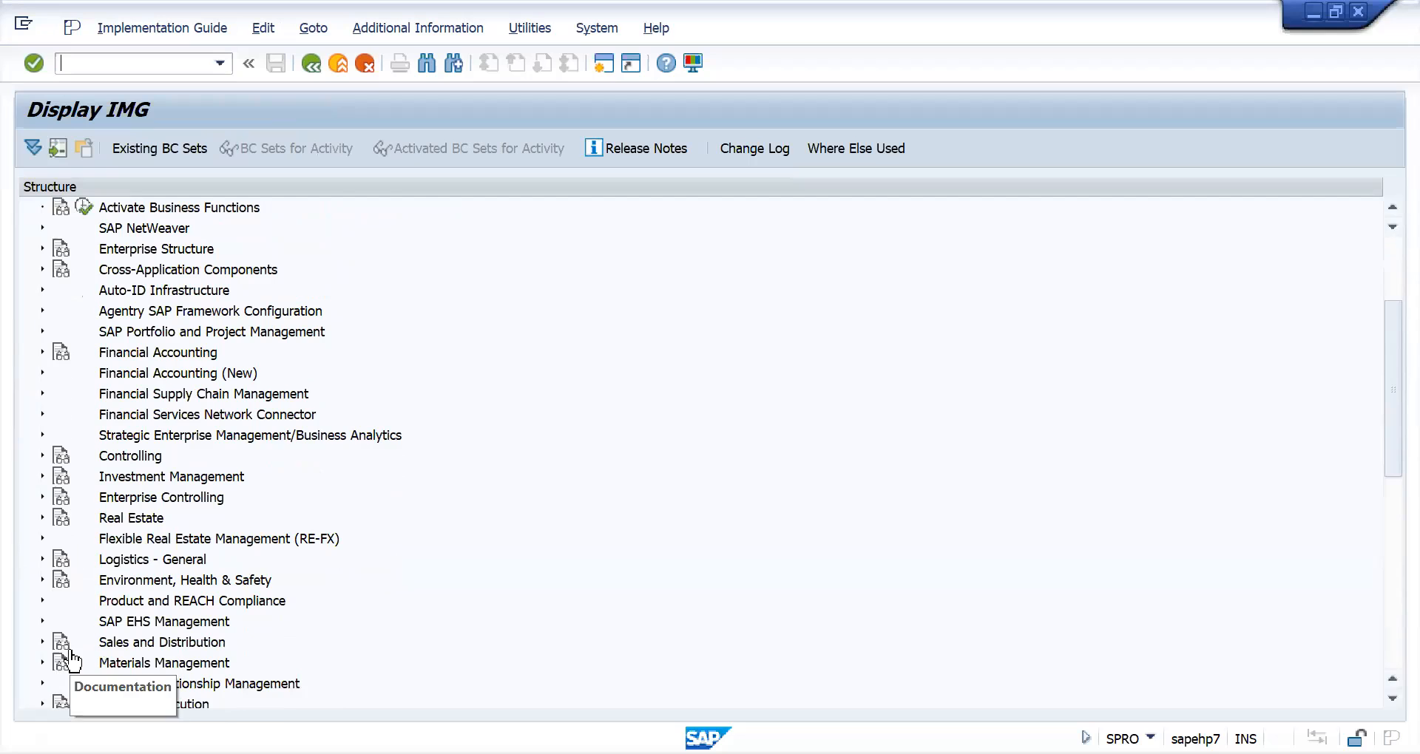
pyautogui.click(42, 664)
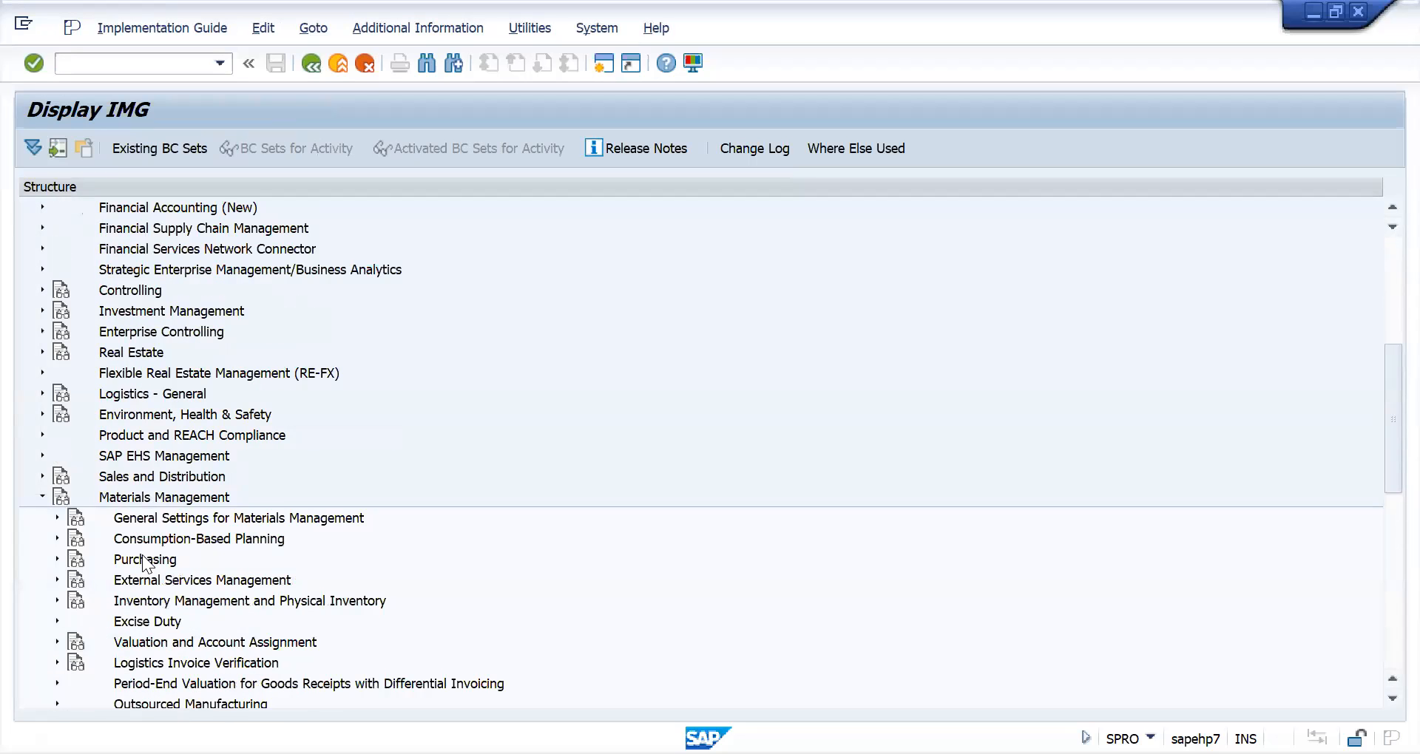
pyautogui.scroll(-1, 142, 564)
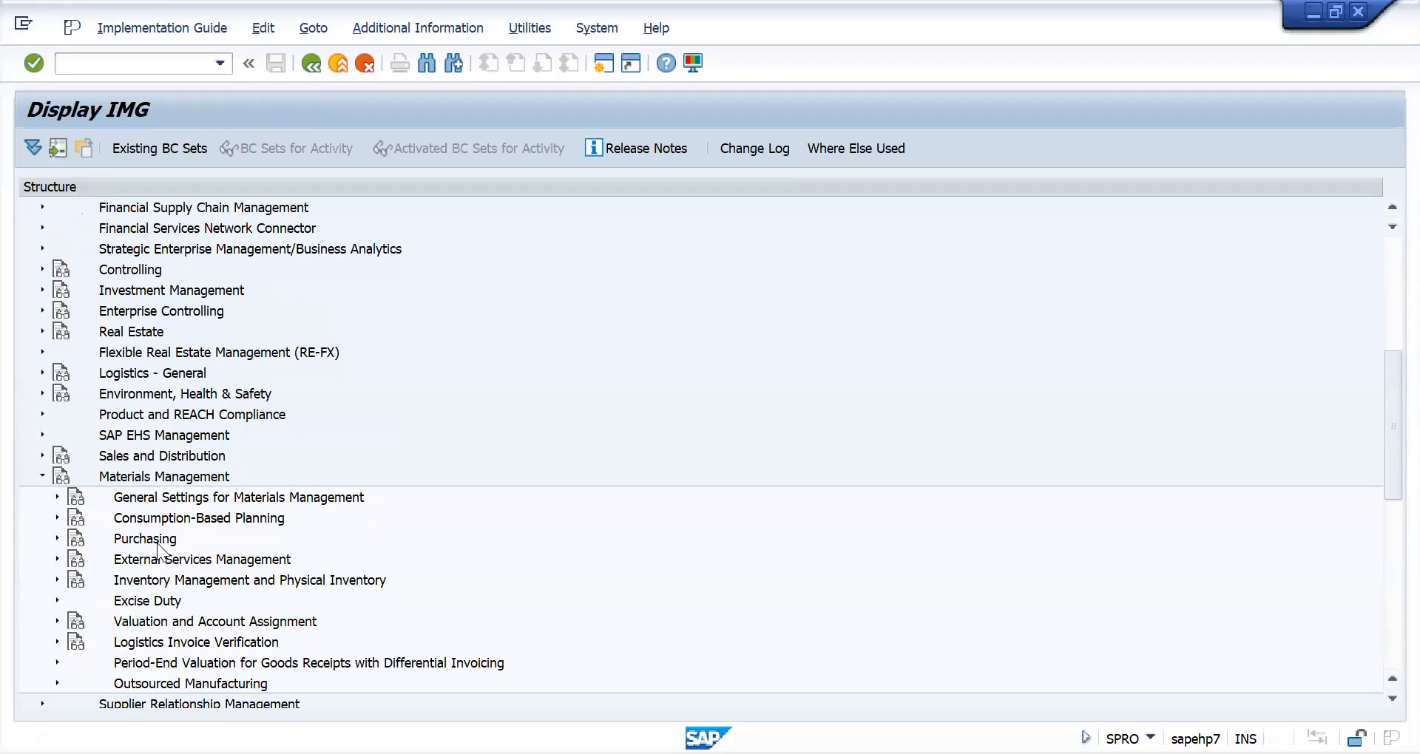
pyautogui.click(55, 622)
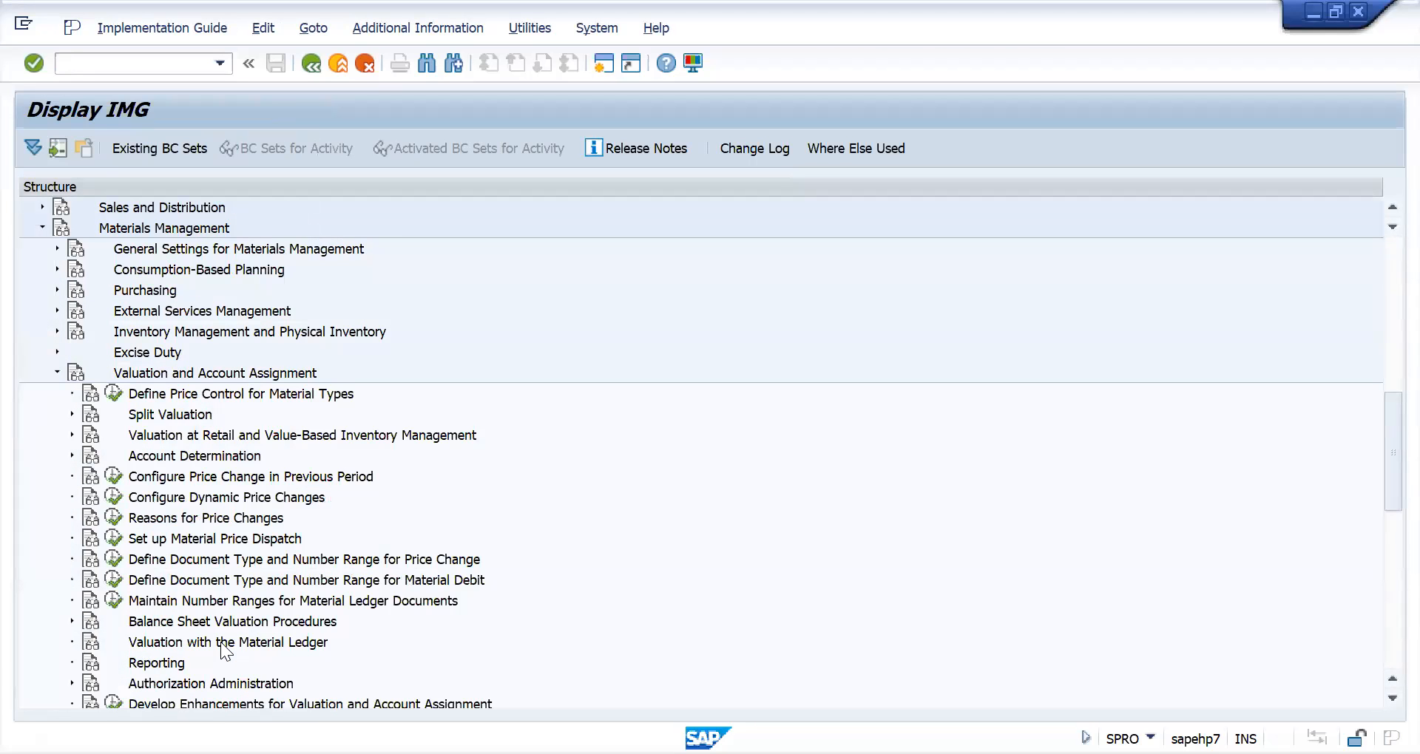
pyautogui.scroll(1, 199, 540)
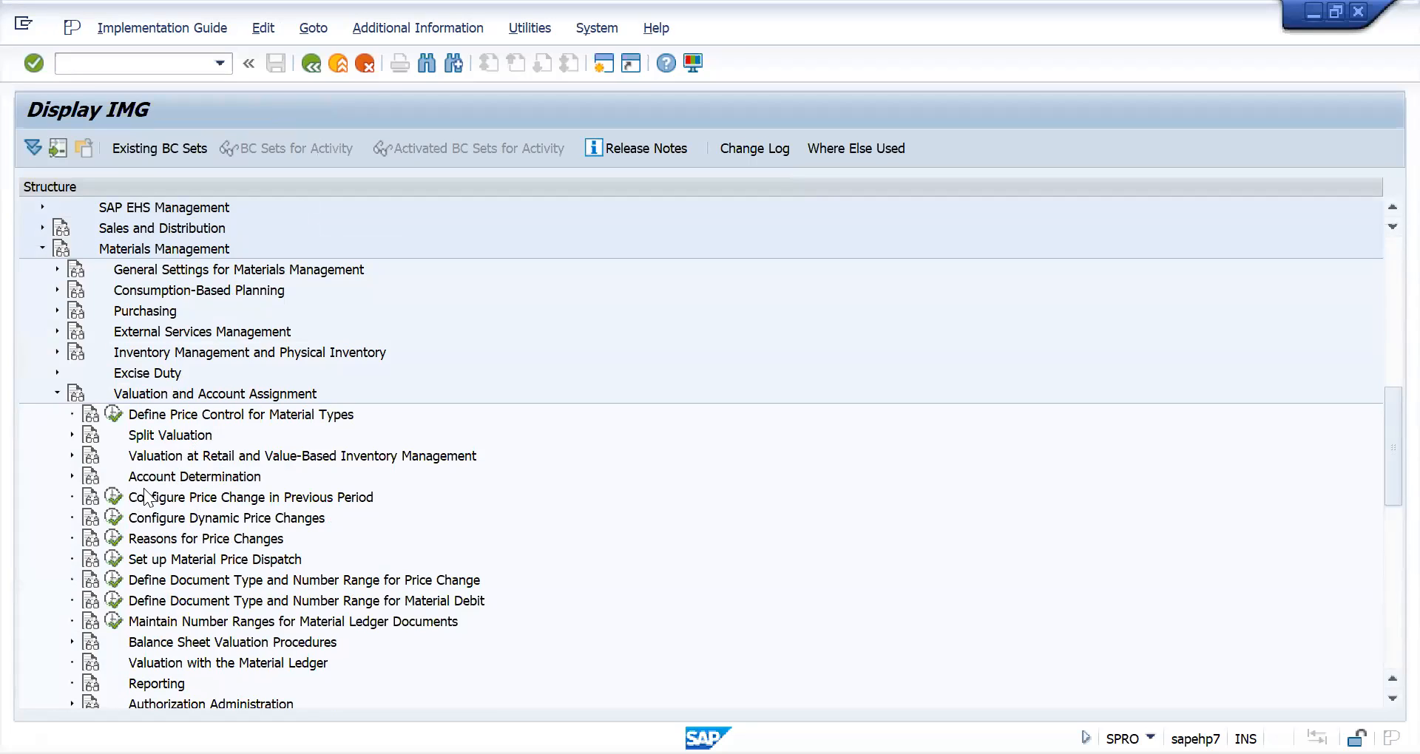
pyautogui.click(71, 476)
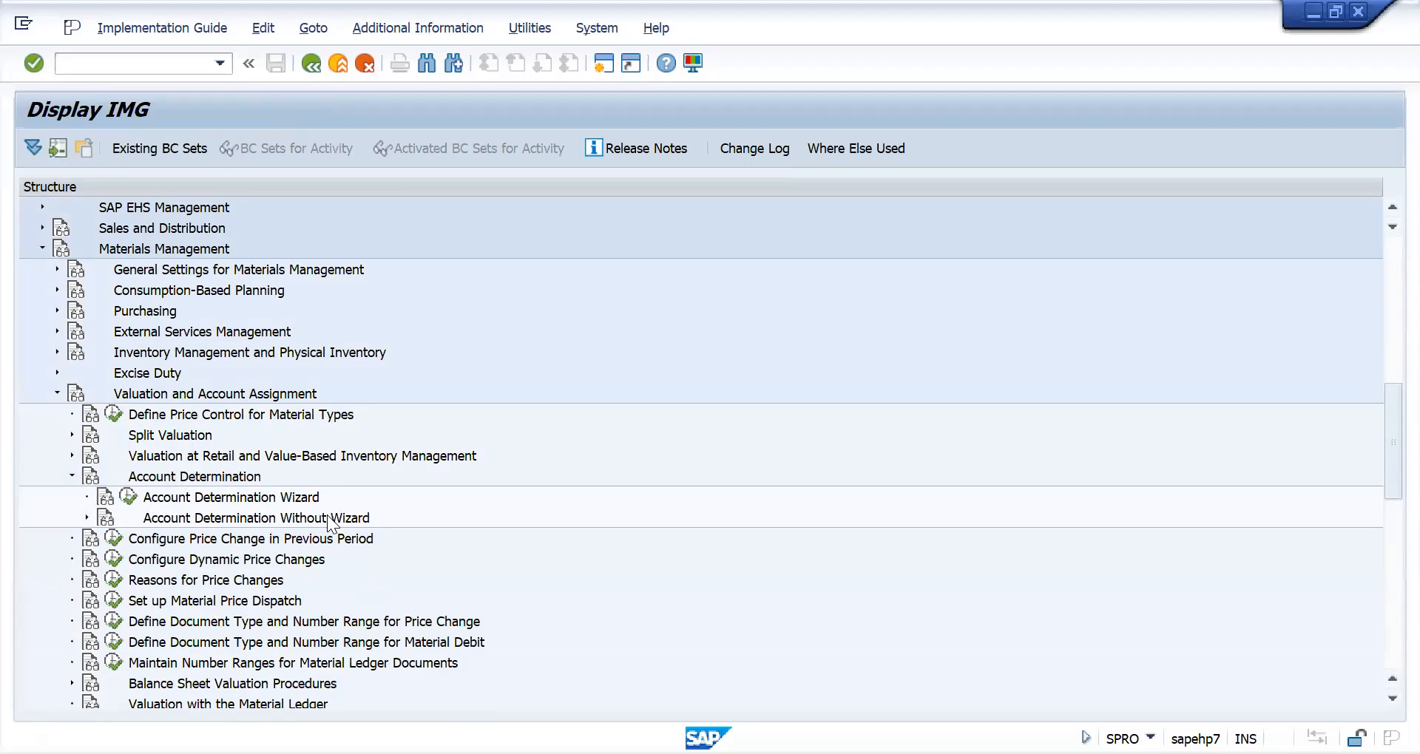
pyautogui.click(86, 518)
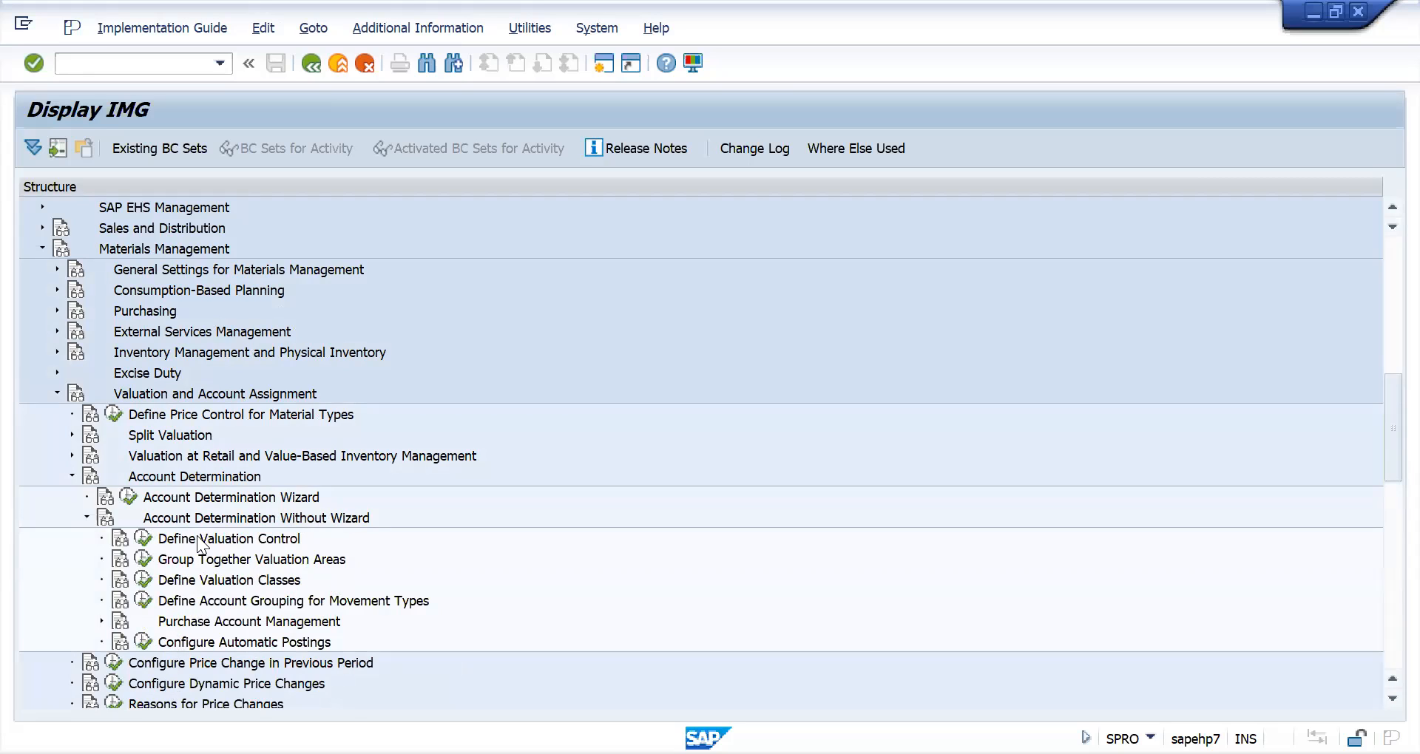
# - Check the valuation grouping code setting in Define Valuation Control and return to the IMG structure
pyautogui.click(143, 546)
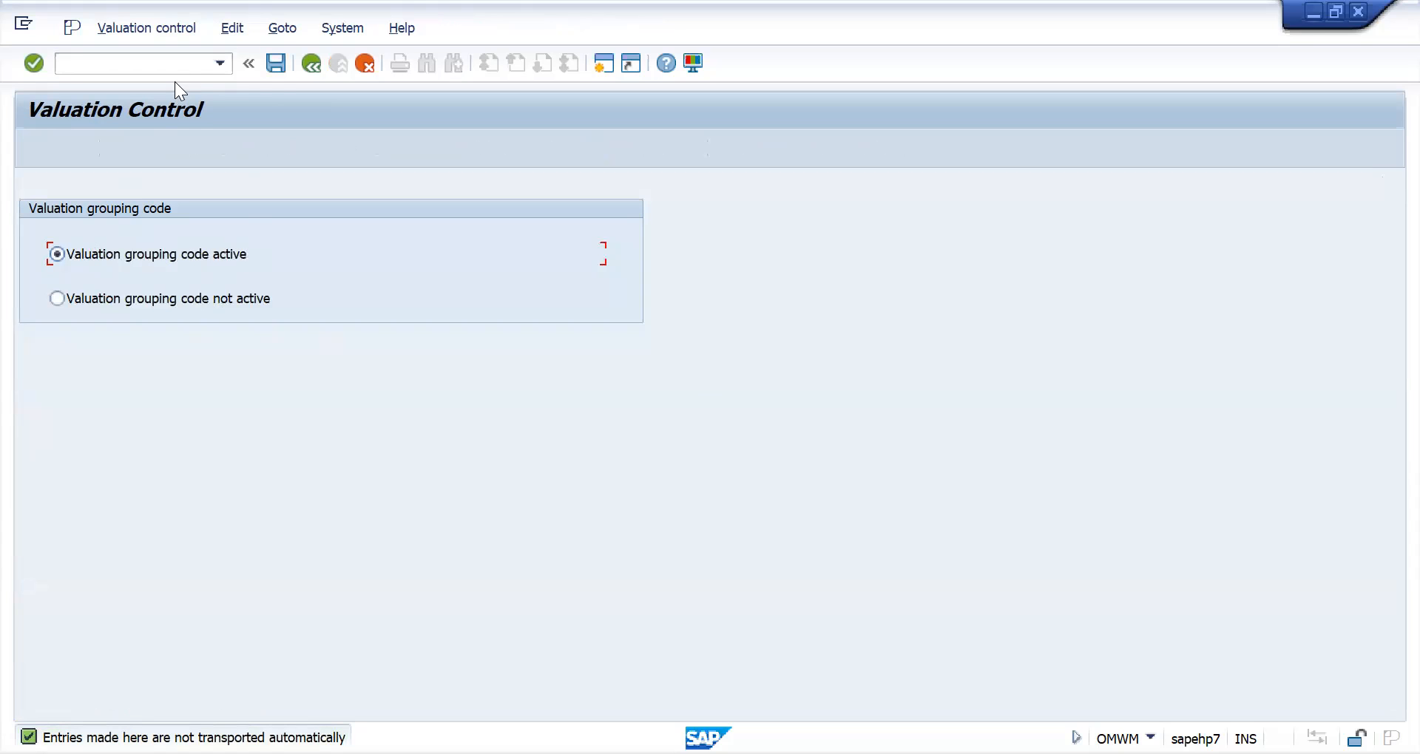
pyautogui.click(311, 62)
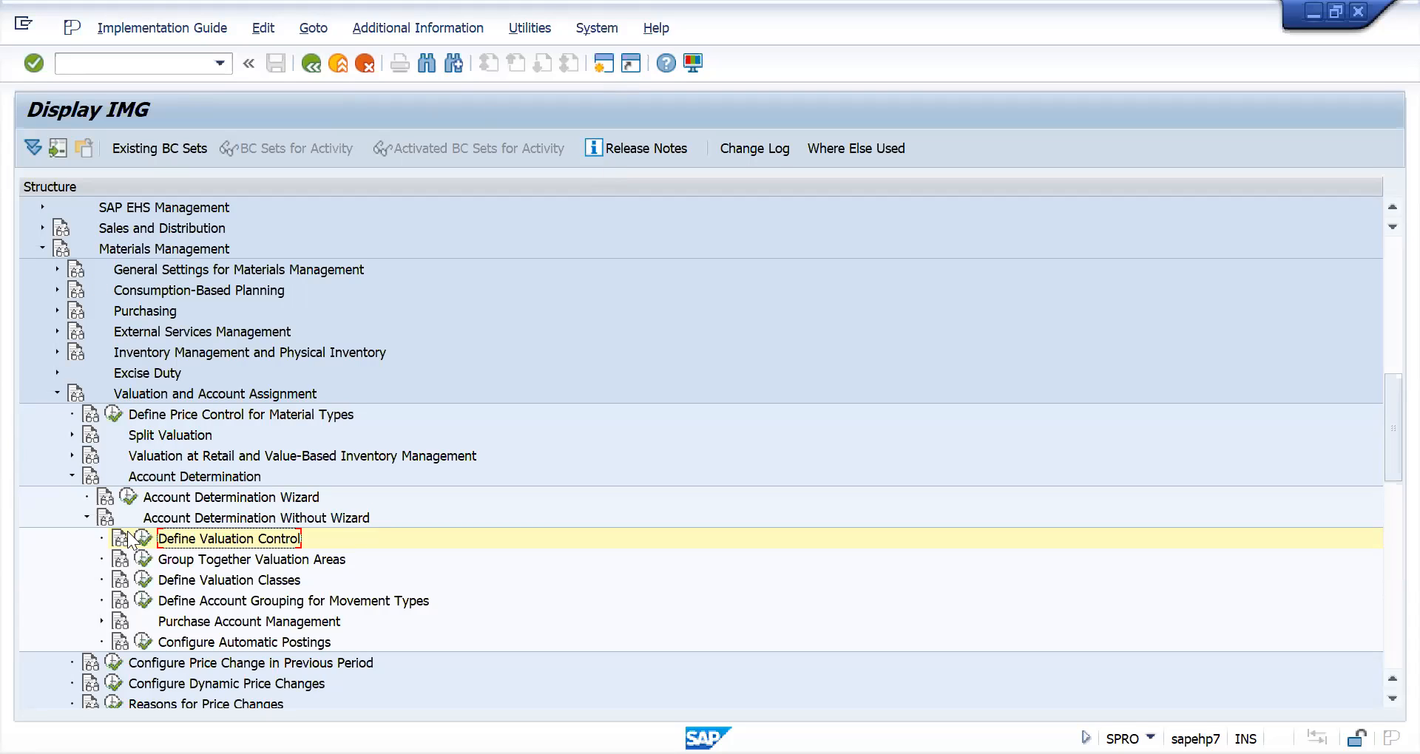
# - Open Group Together Valuation Areas and position the list at valuation area NAC2
pyautogui.click(141, 561)
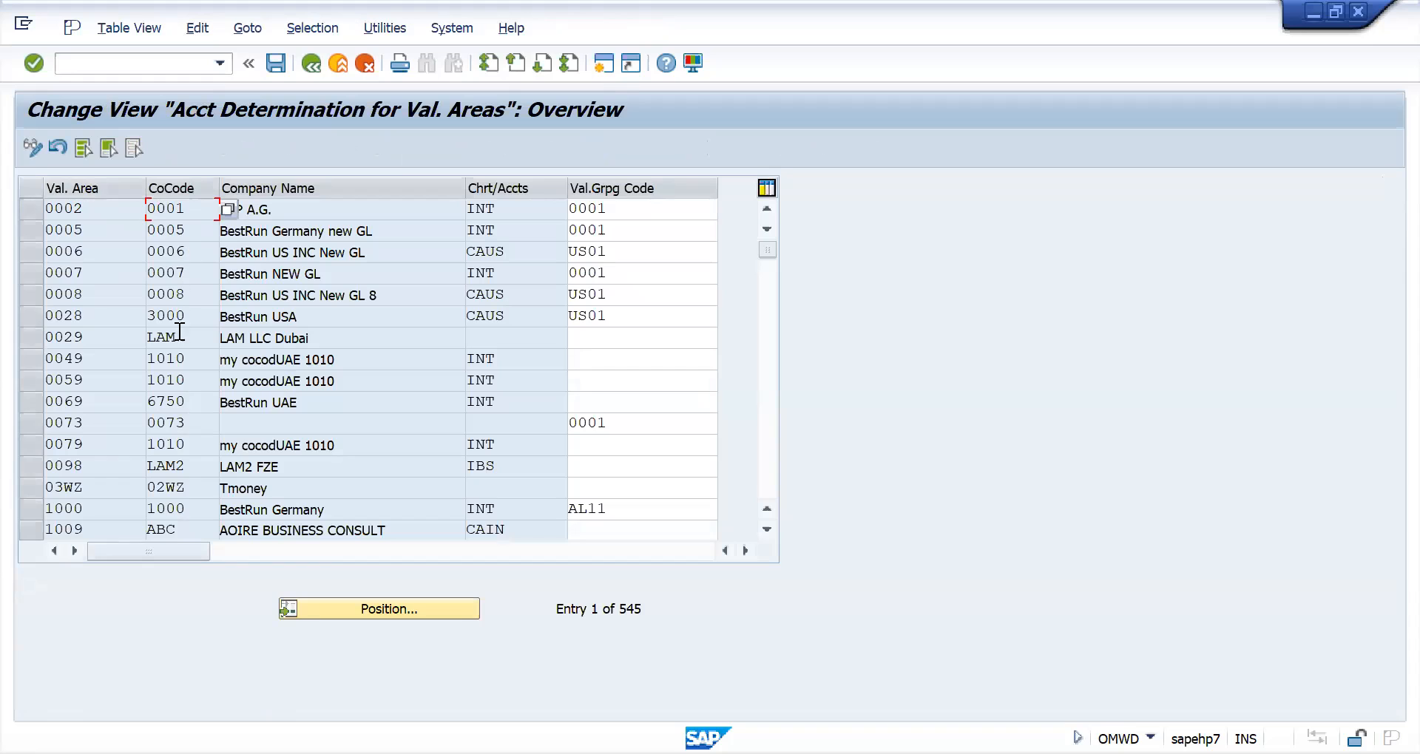
pyautogui.click(356, 599)
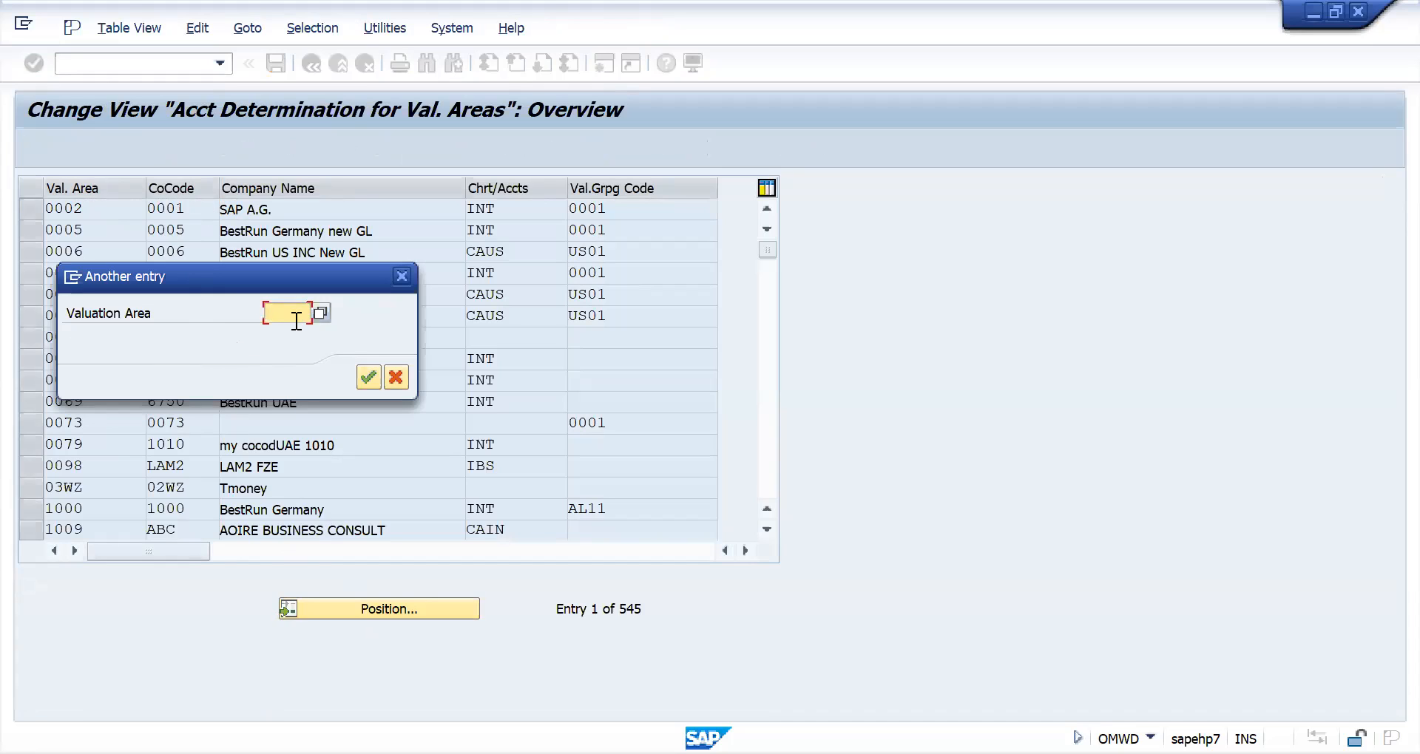
pyautogui.write('nac2')
pyautogui.press('Return')
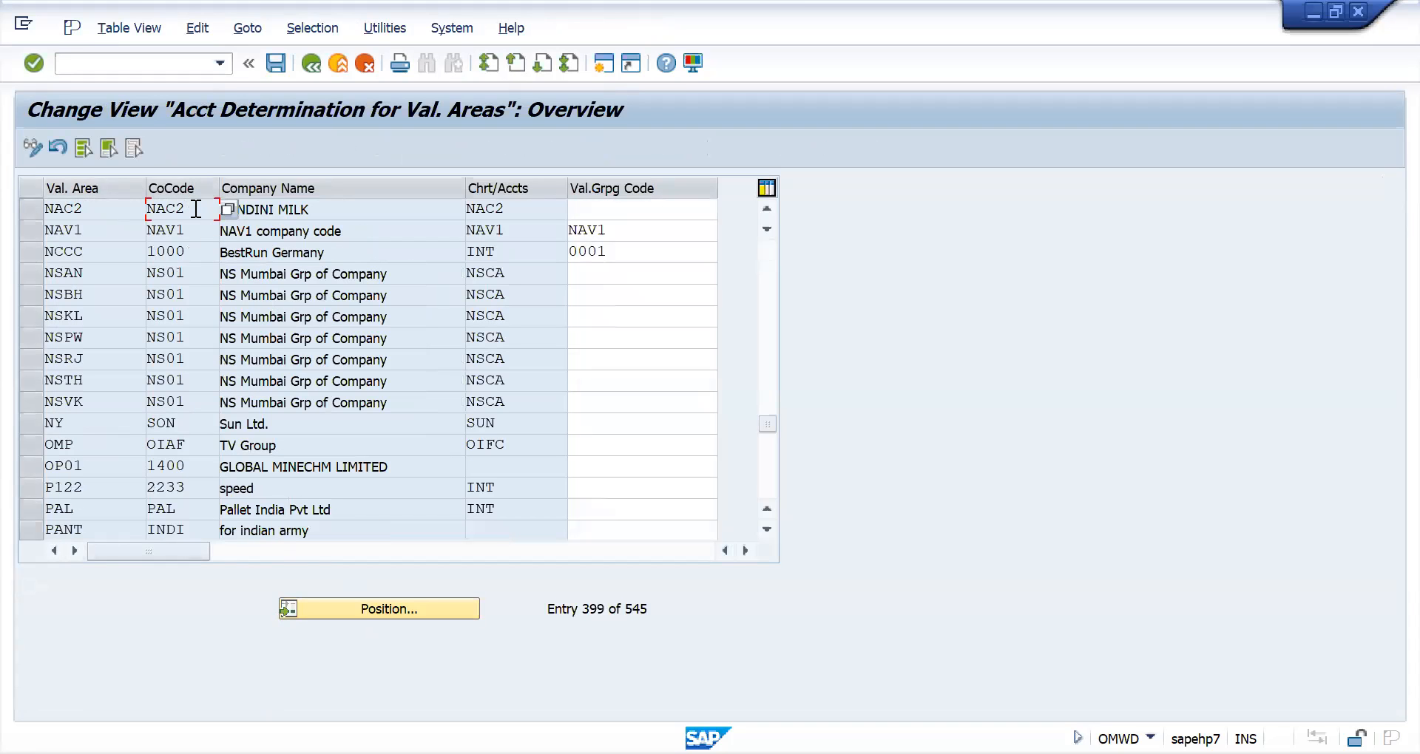
# - Examine the valuation areas, company codes and valuation grouping codes of NAC2 and the neighbouring NS Mumbai plants
pyautogui.click(192, 229)
pyautogui.click(194, 254)
pyautogui.click(192, 224)
pyautogui.click(191, 209)
pyautogui.click(599, 207)
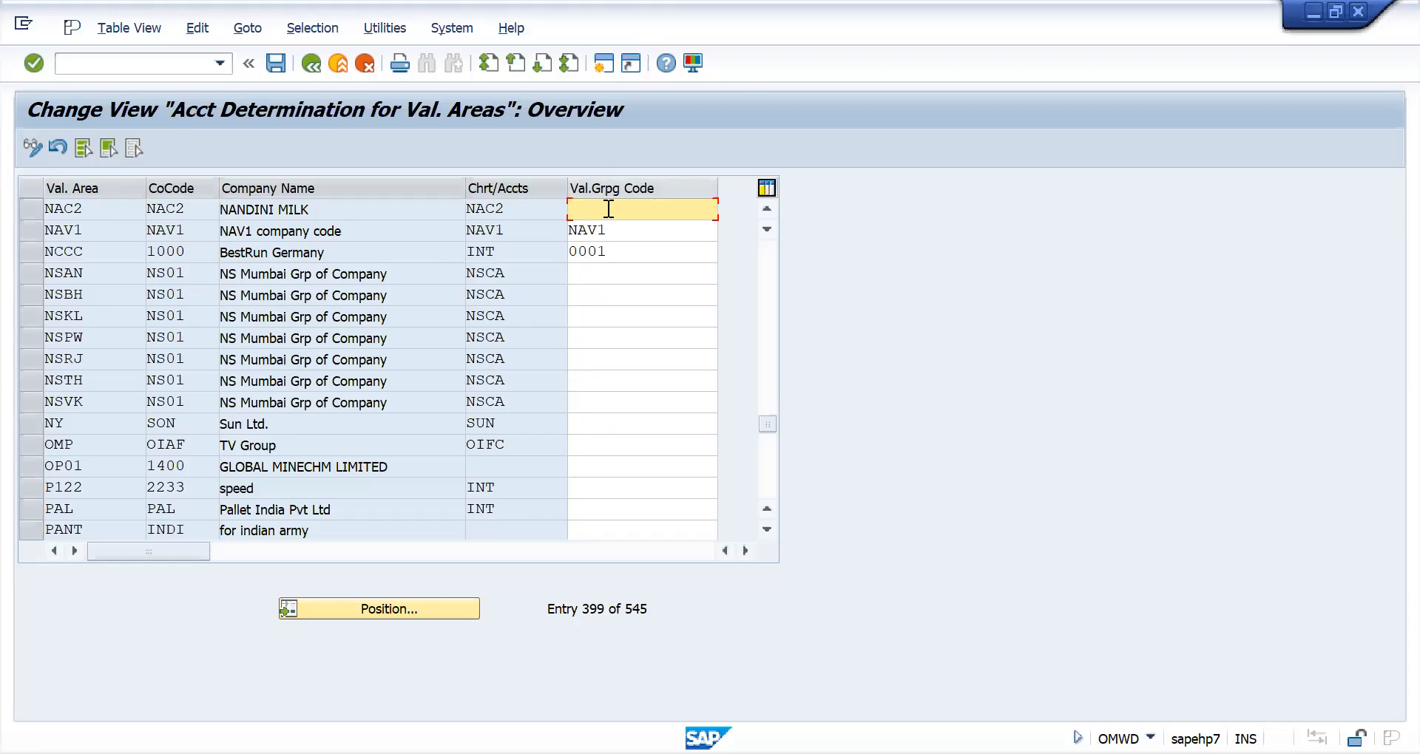
pyautogui.click(117, 209)
pyautogui.click(105, 231)
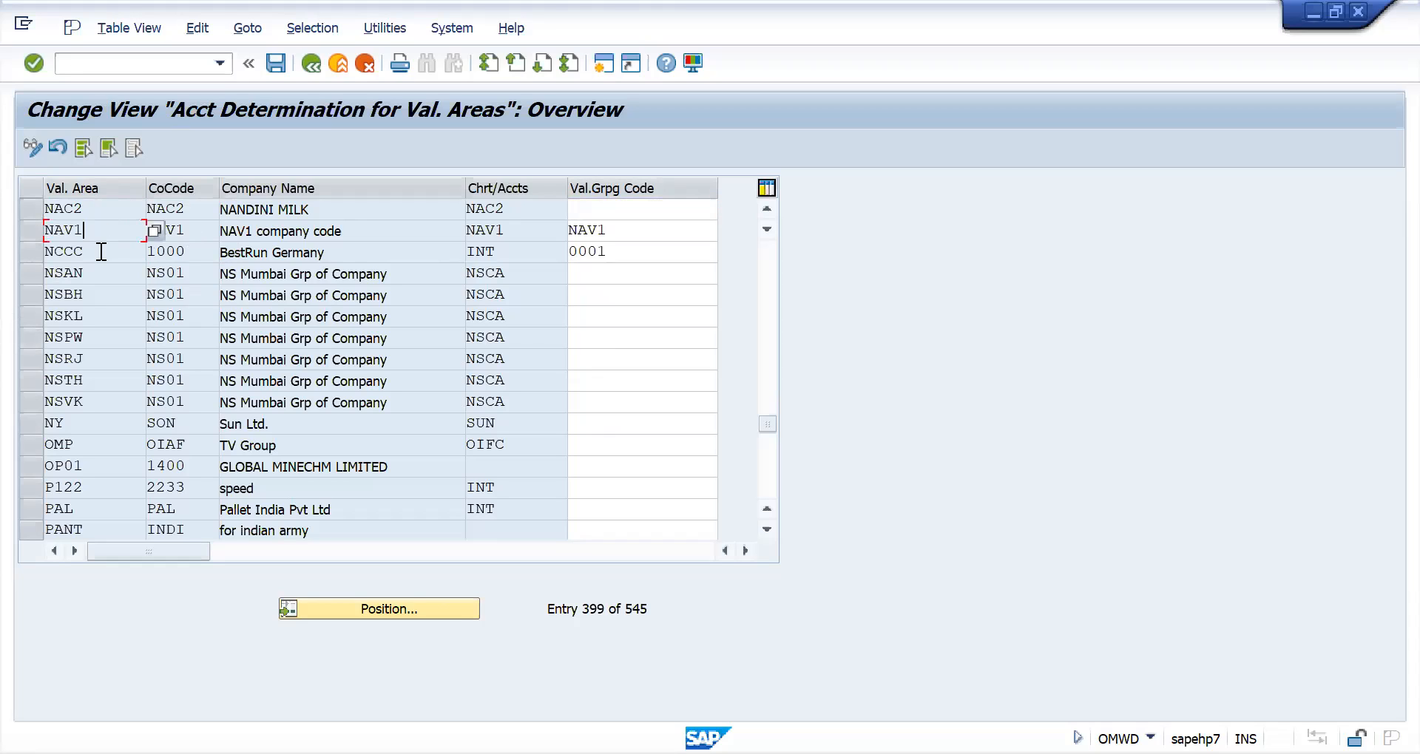
pyautogui.click(614, 208)
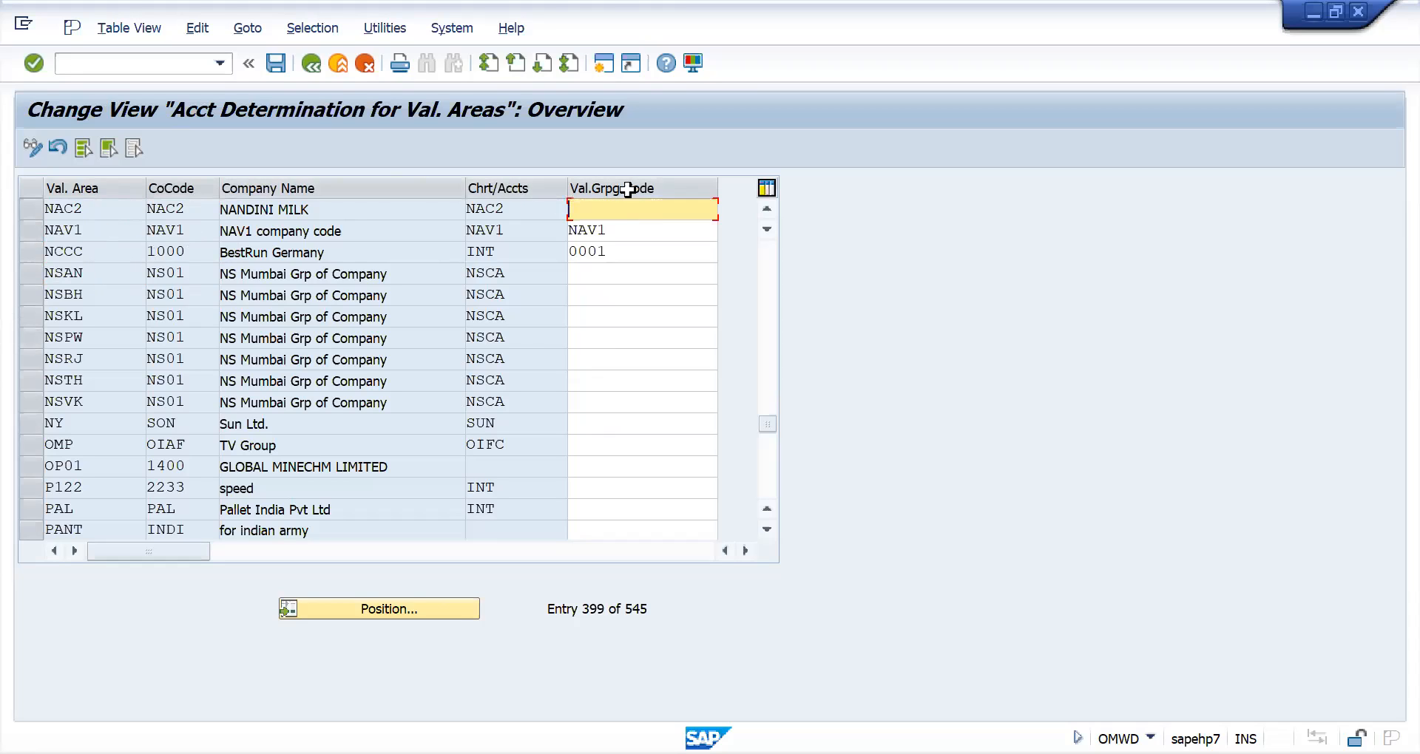
pyautogui.click(586, 297)
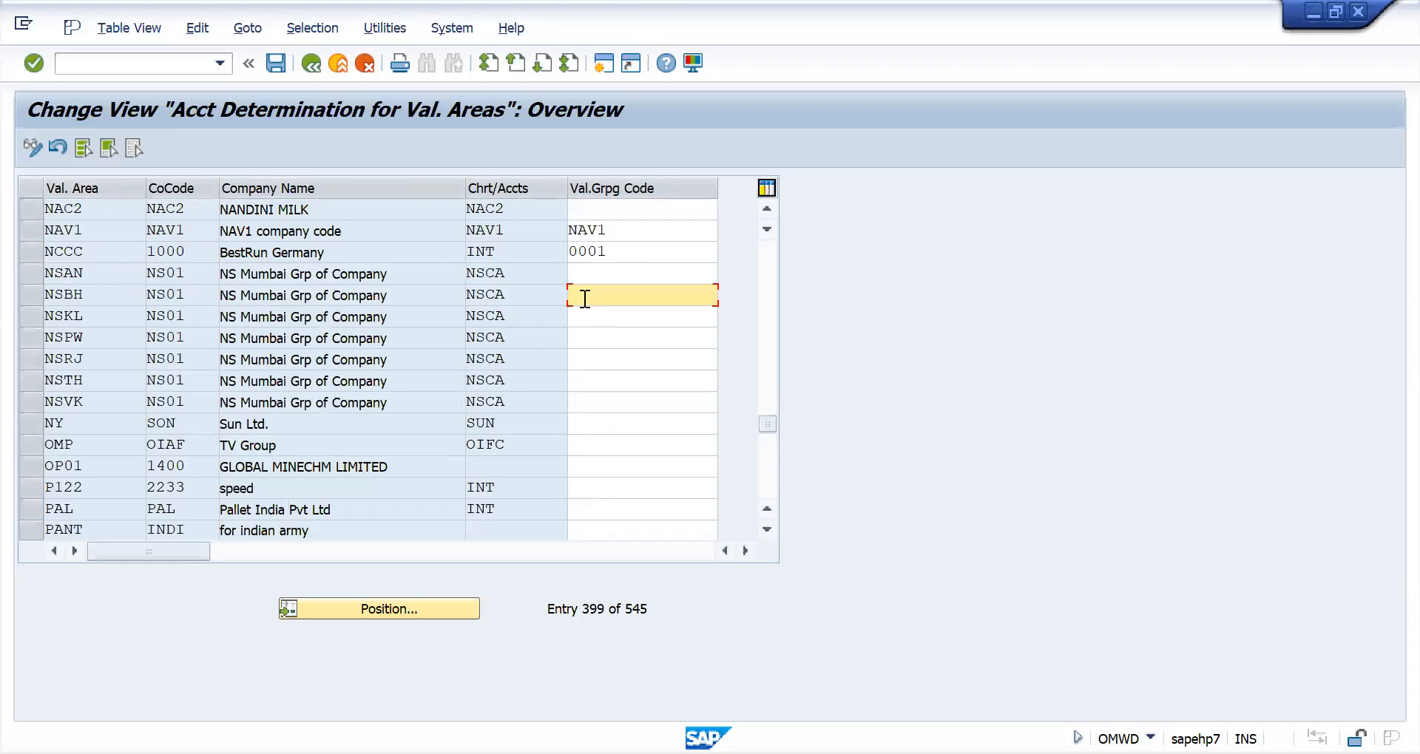
pyautogui.click(583, 316)
pyautogui.click(579, 338)
pyautogui.click(589, 296)
pyautogui.click(589, 318)
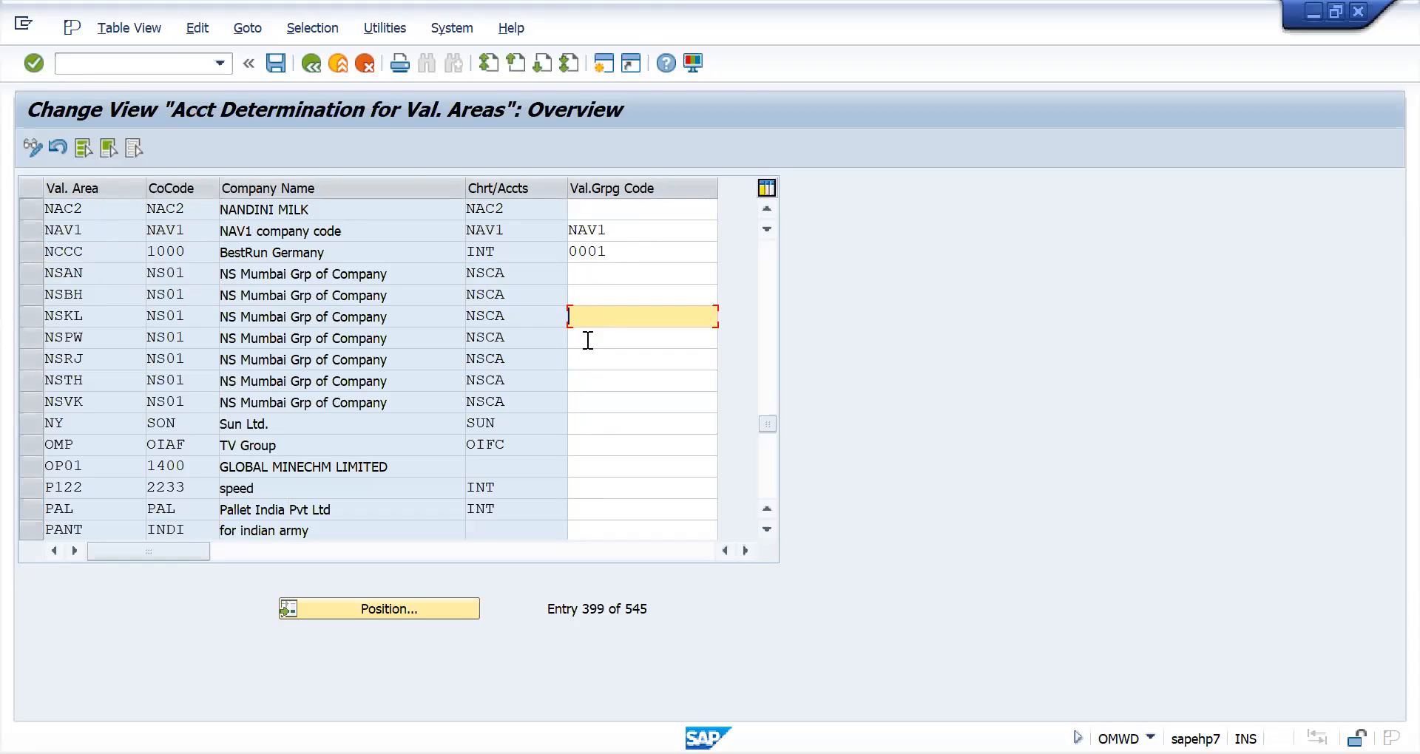
pyautogui.click(584, 356)
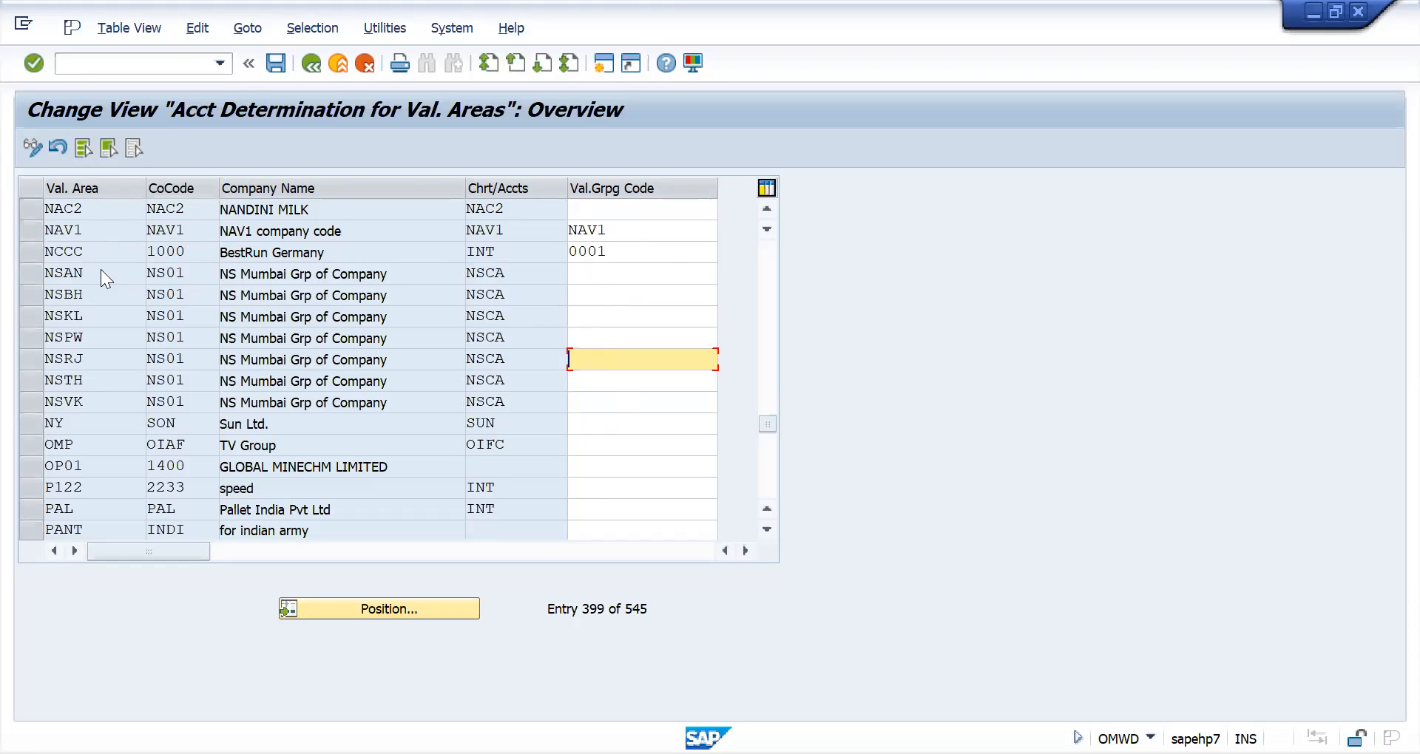
pyautogui.click(75, 296)
pyautogui.click(76, 317)
pyautogui.click(76, 338)
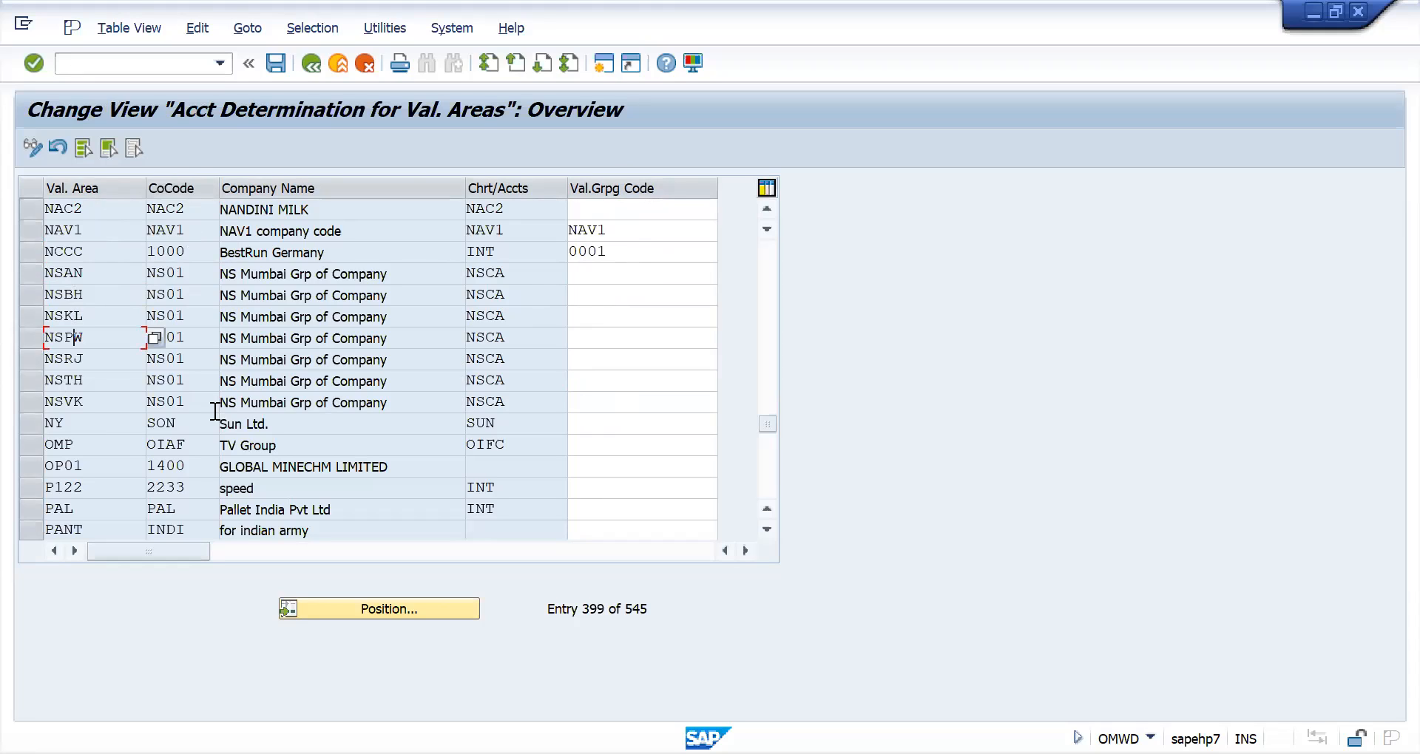
pyautogui.click(212, 312)
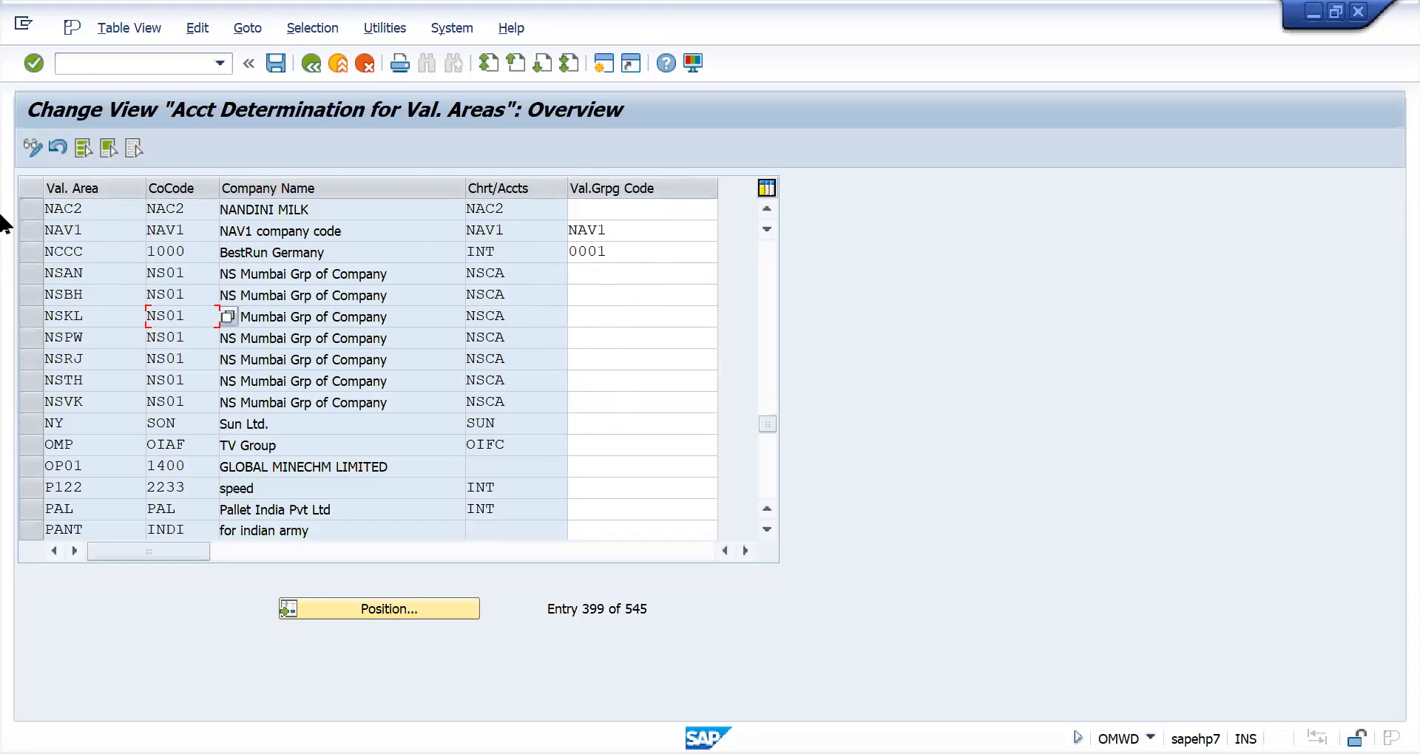
# - Assign valuation grouping code NAC2 to valuation area NAC2 and save it under the proposed customizing request
pyautogui.click(603, 212)
pyautogui.write('na')
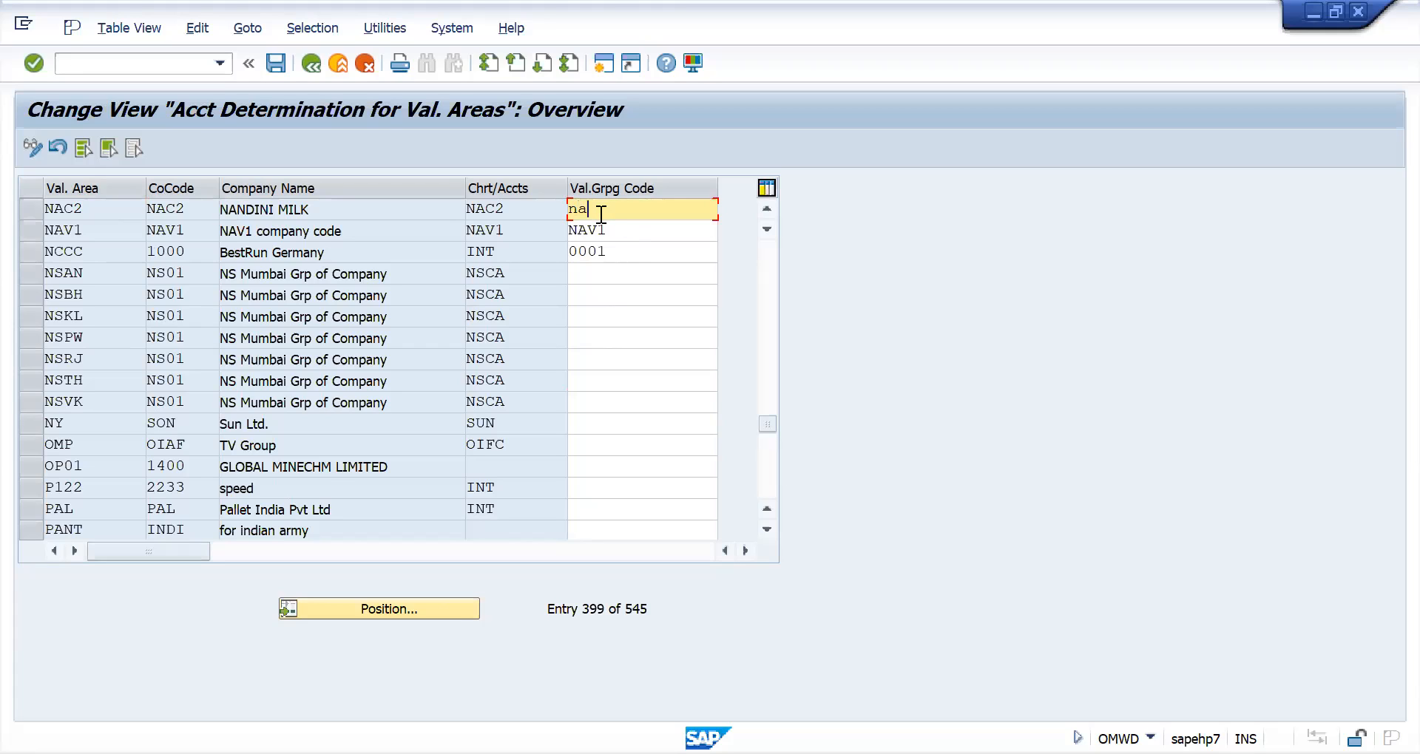
pyautogui.press('Return')
pyautogui.click(275, 66)
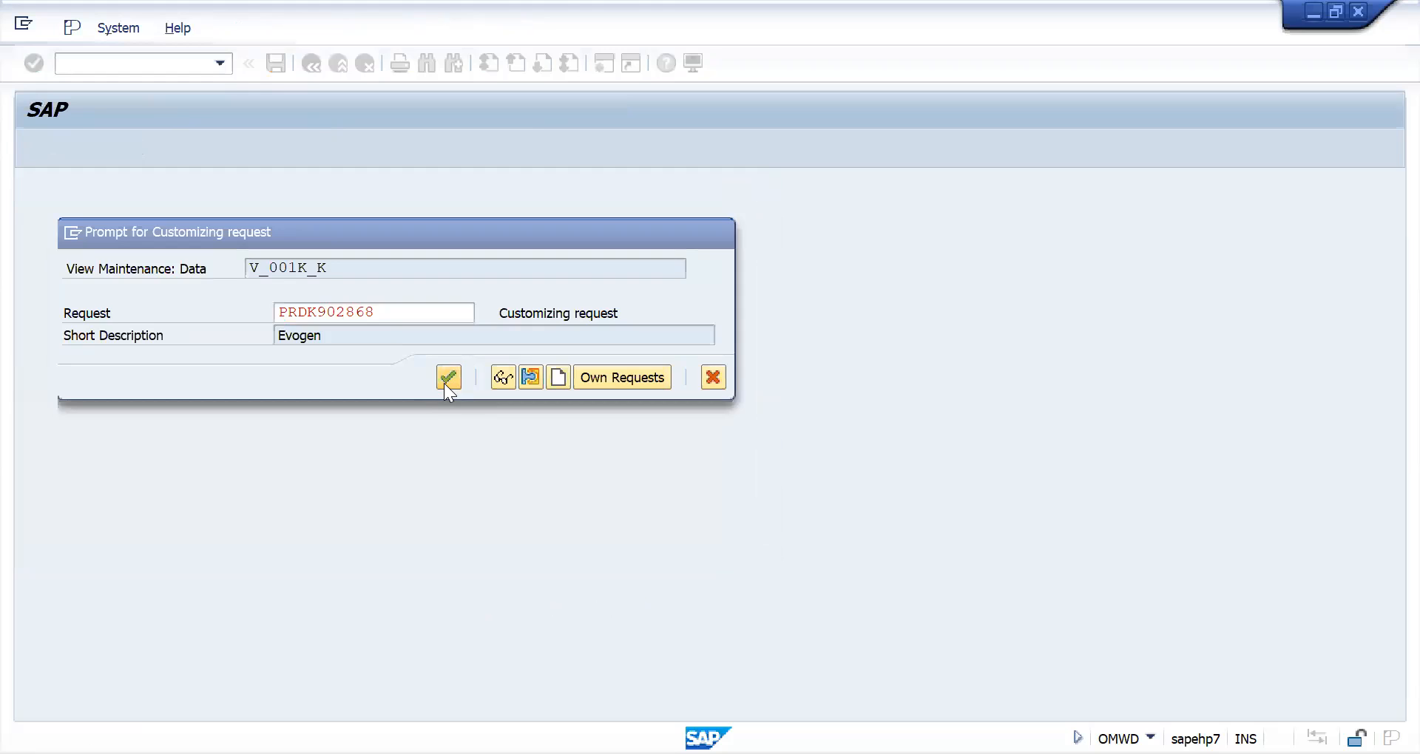
pyautogui.click(446, 383)
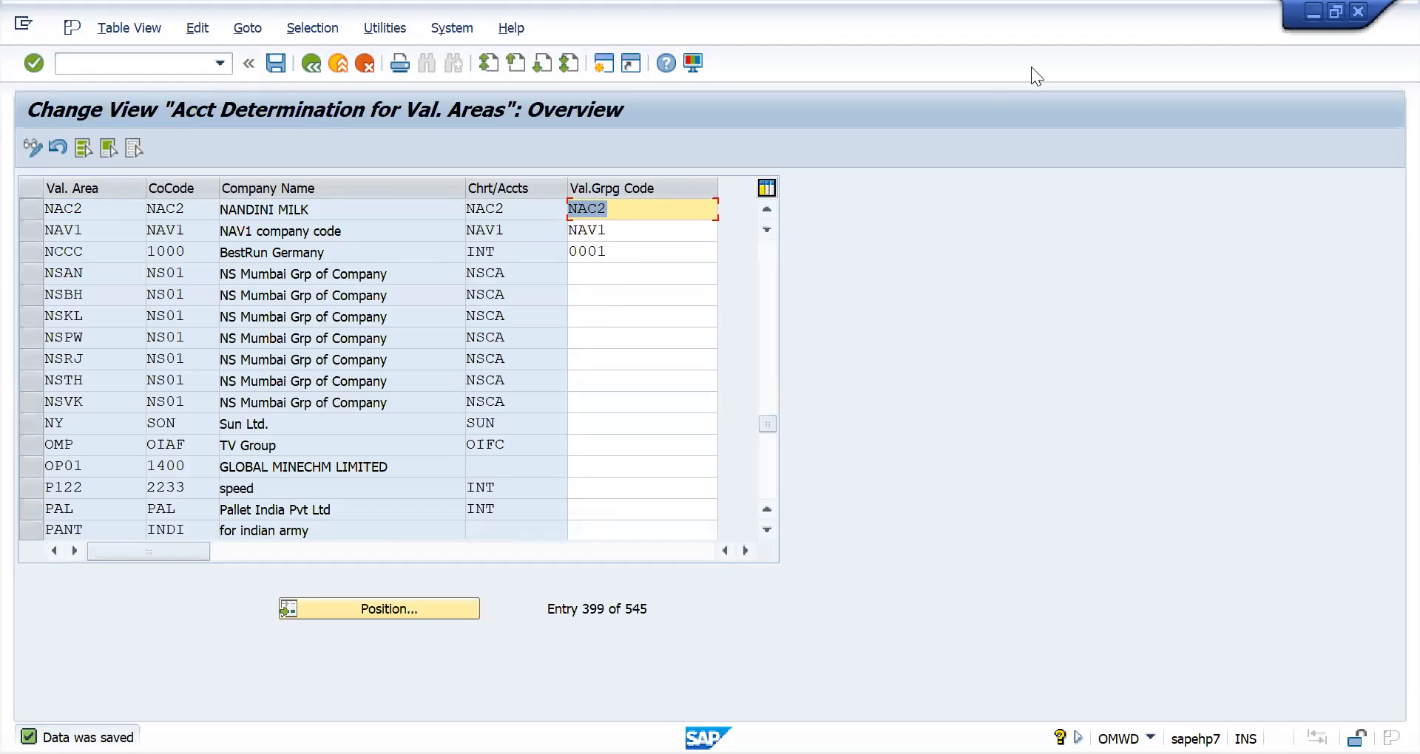
# - Switch to the Excel notes and enter the heading "chart of account" in E60 below the invoice postings
pyautogui.hotkey('alt', 'Tab')
pyautogui.scroll(-16, 628, 437)
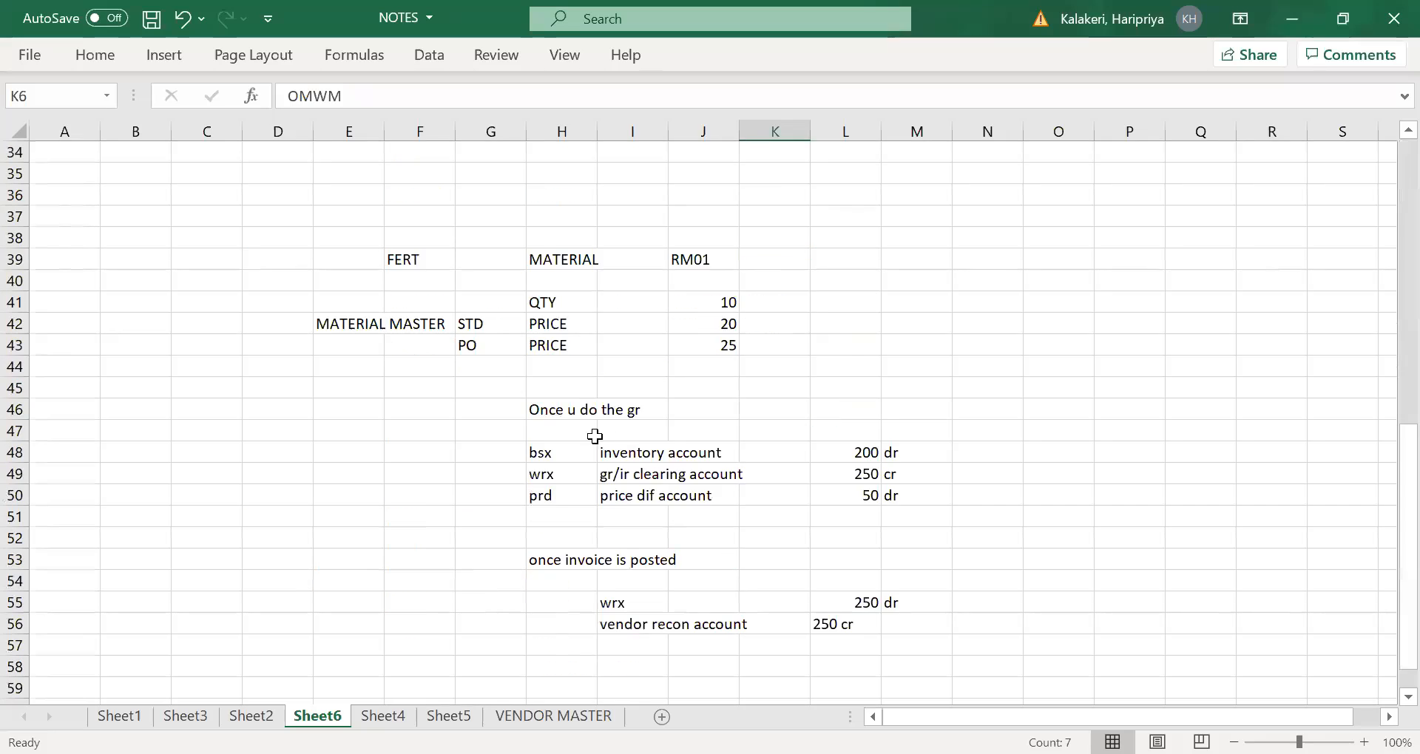
pyautogui.click(468, 392)
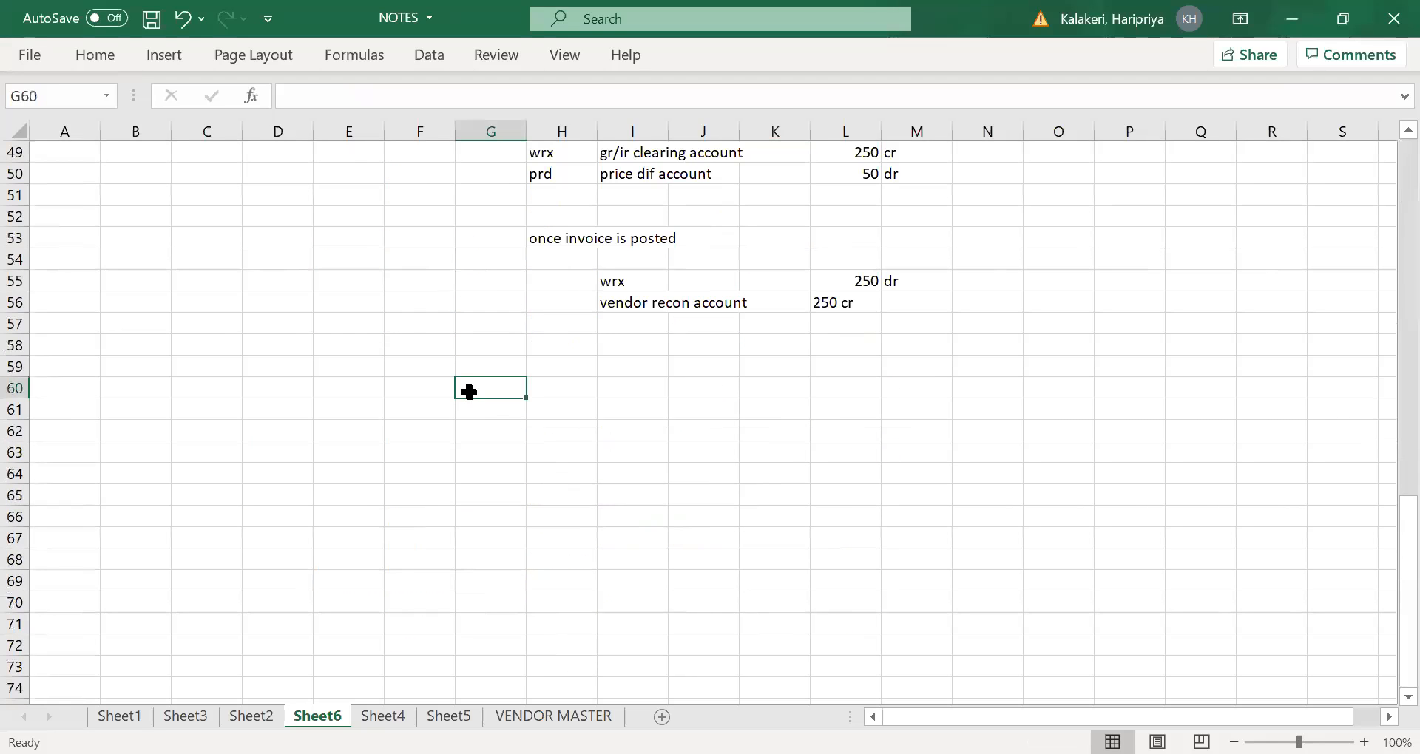
pyautogui.click(362, 382)
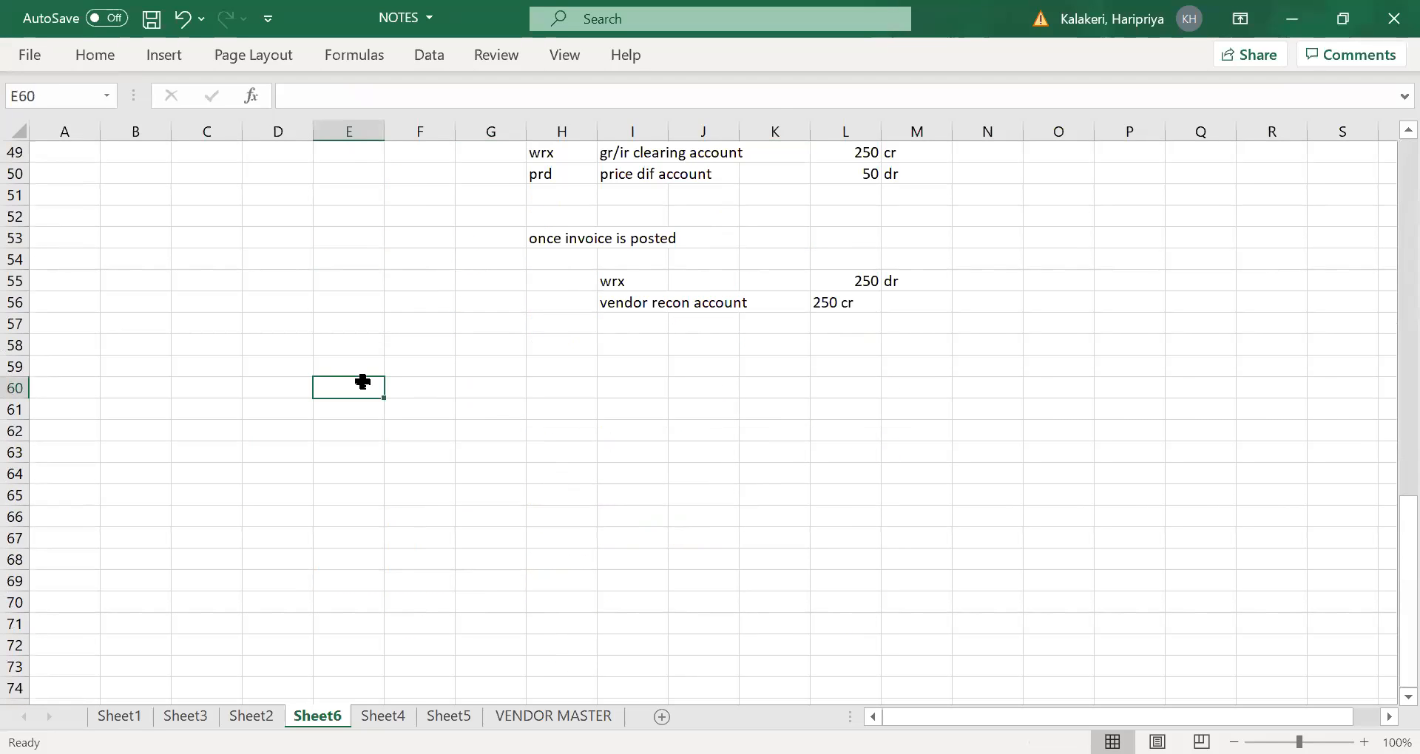
pyautogui.write('chart ')
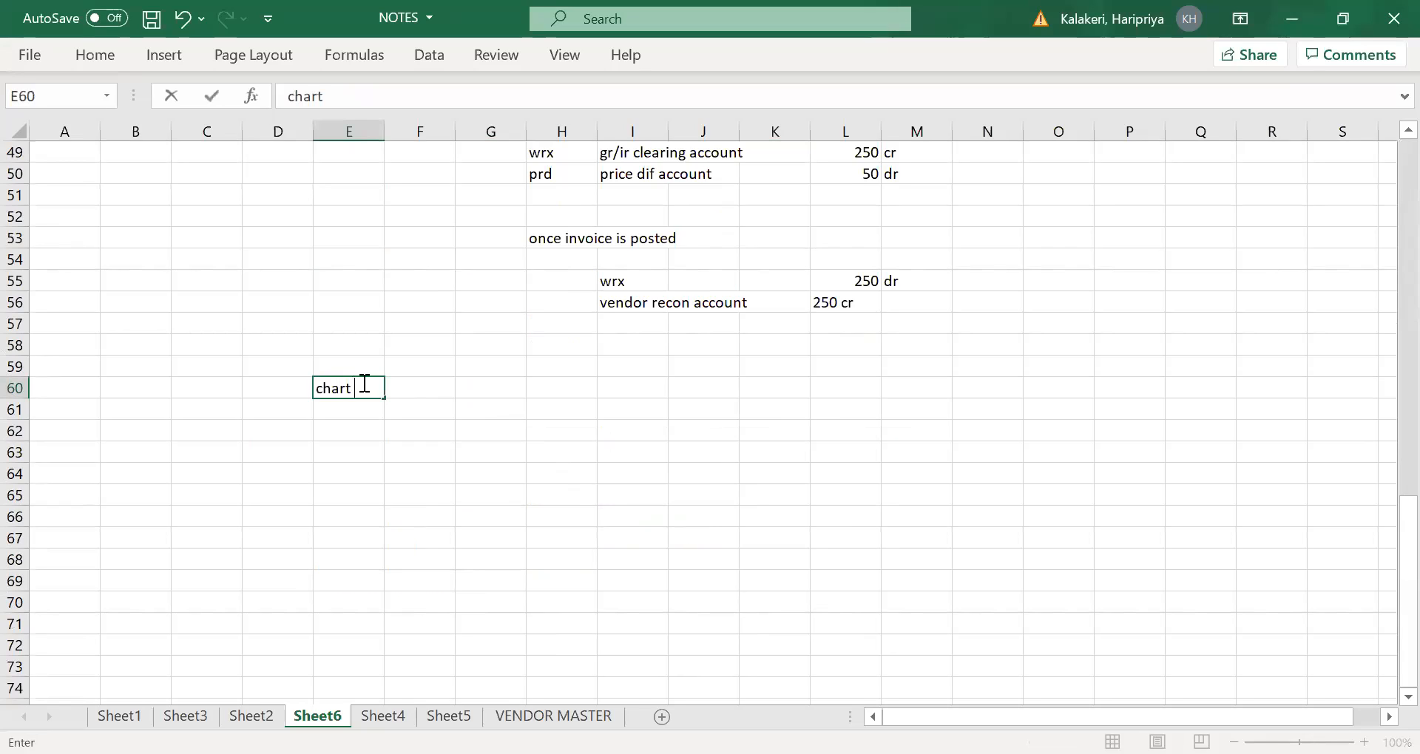
pyautogui.write('of account')
pyautogui.click(340, 434)
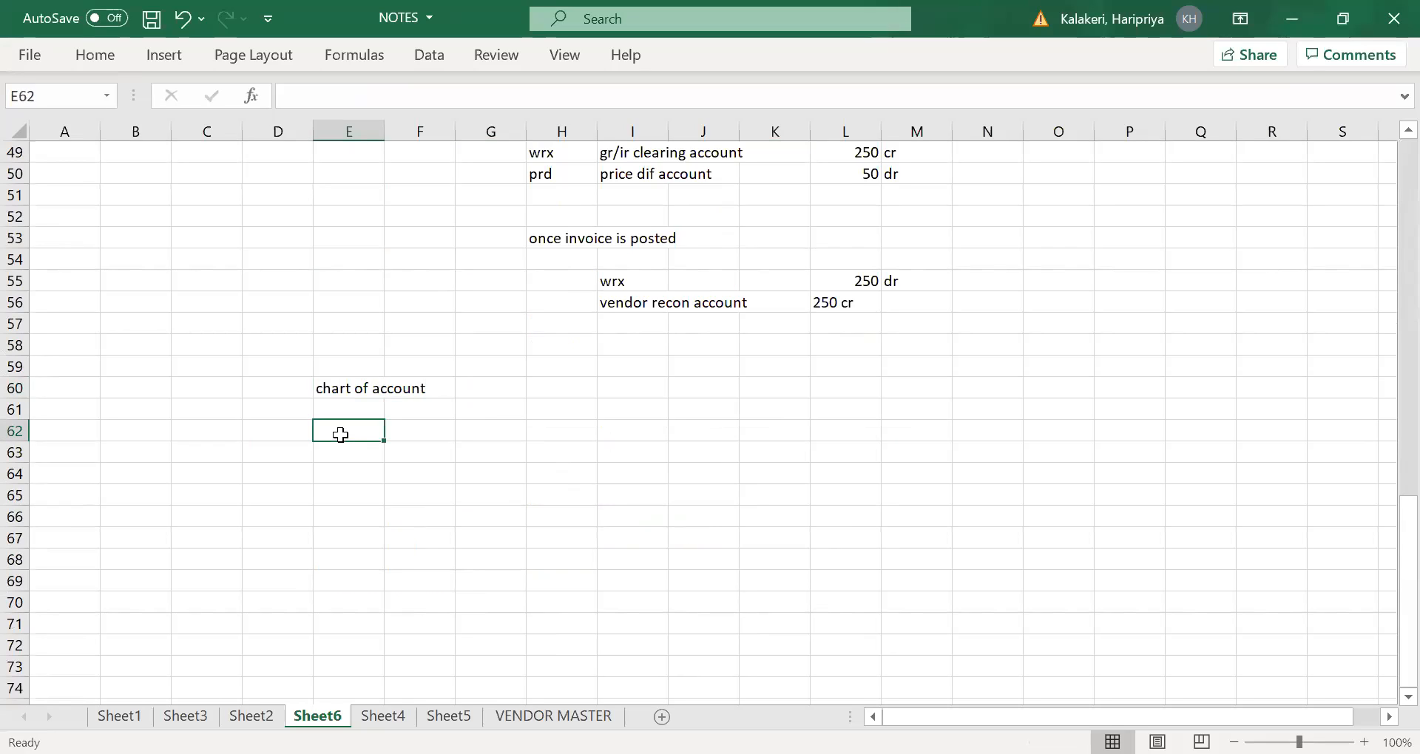
# - Enter NAC2 in E62 under the chart of account heading
pyautogui.write('nac2')
pyautogui.press('BackSpace')
pyautogui.press('BackSpace')
pyautogui.press('BackSpace')
pyautogui.press('BackSpace')
pyautogui.write('NAC2')
pyautogui.click(445, 433)
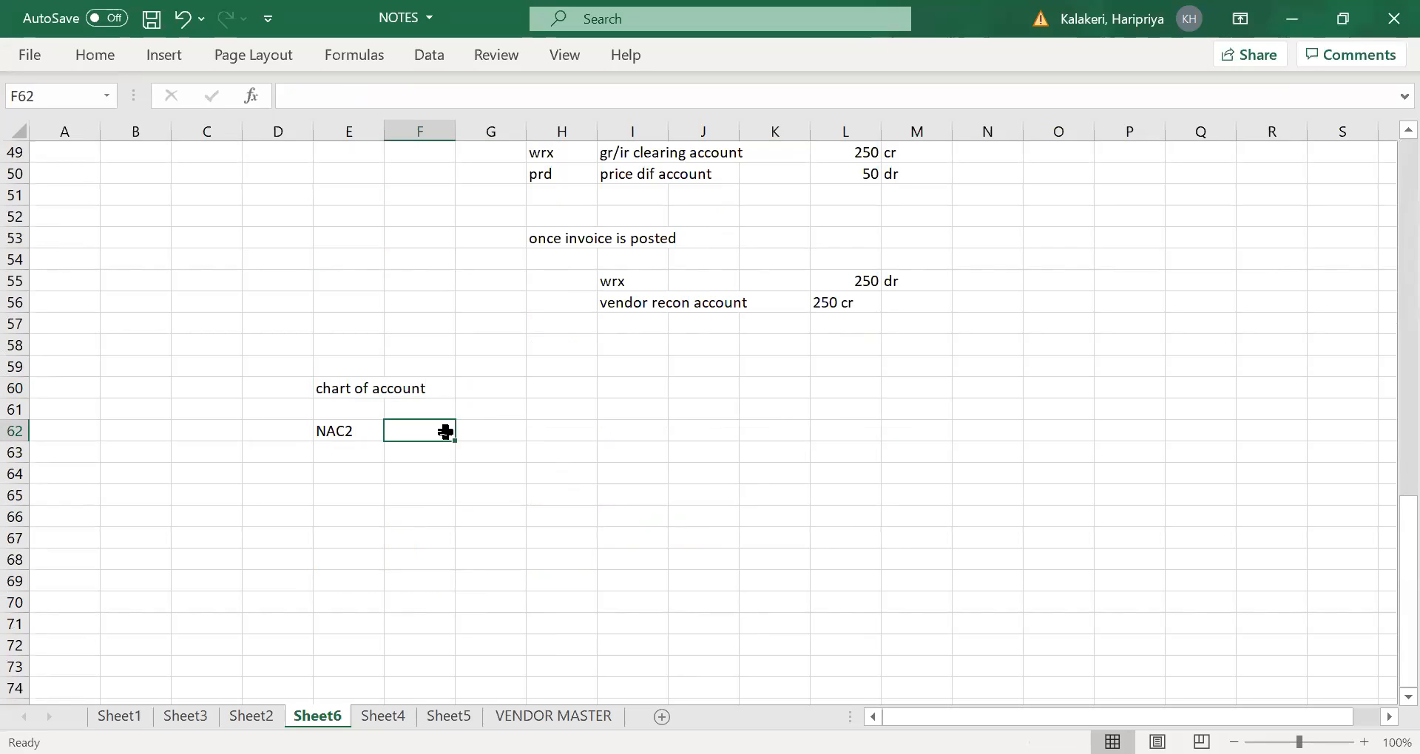
# - Enter the heading "COMPANY CODE" in H60, on the same row as the chart of account heading
pyautogui.click(567, 385)
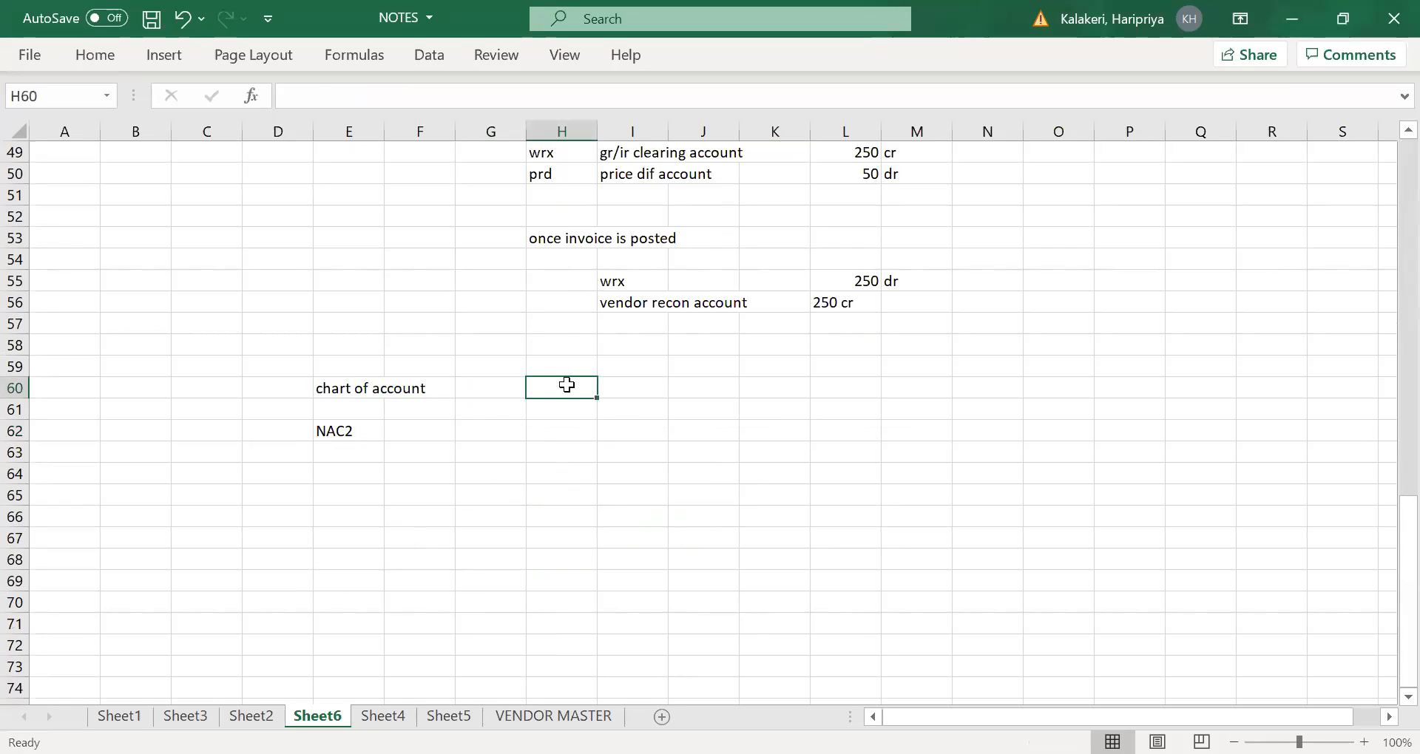
pyautogui.write('COMPANY')
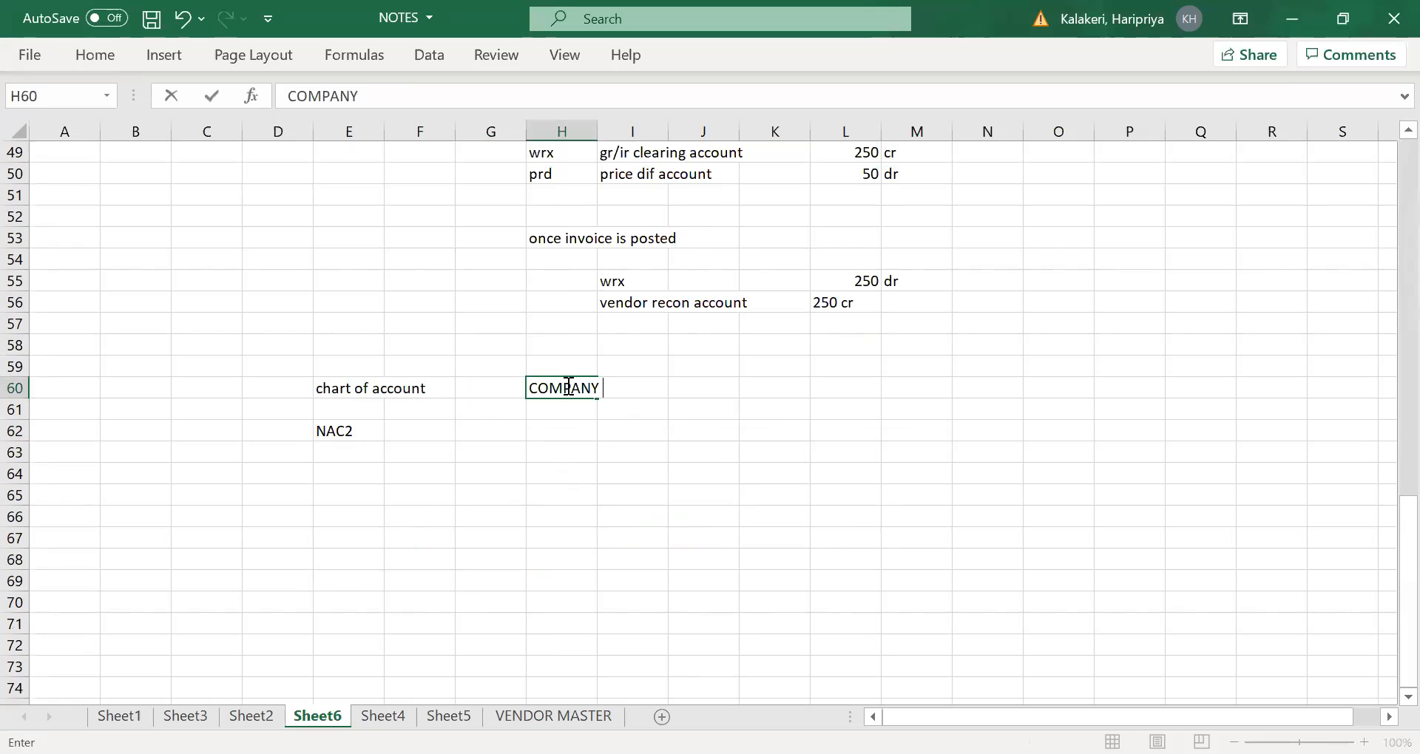
pyautogui.write(' CODE')
pyautogui.press('Tab')
# - List the company codes NAC2, MAC2 and RAC2 in H62 to H64 under the COMPANY CODE heading
pyautogui.click(565, 425)
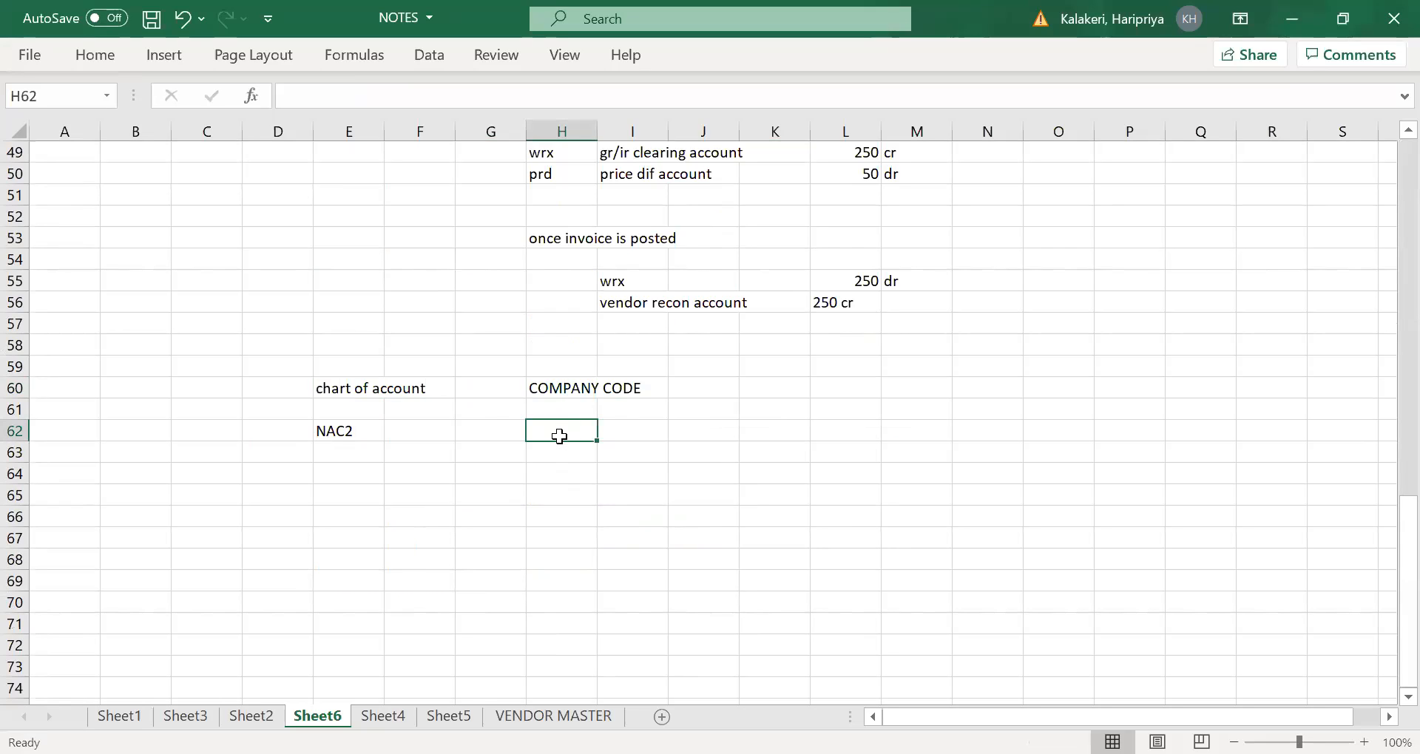
pyautogui.write('NAC2')
pyautogui.press('Tab')
pyautogui.click(551, 458)
pyautogui.write('MAC2')
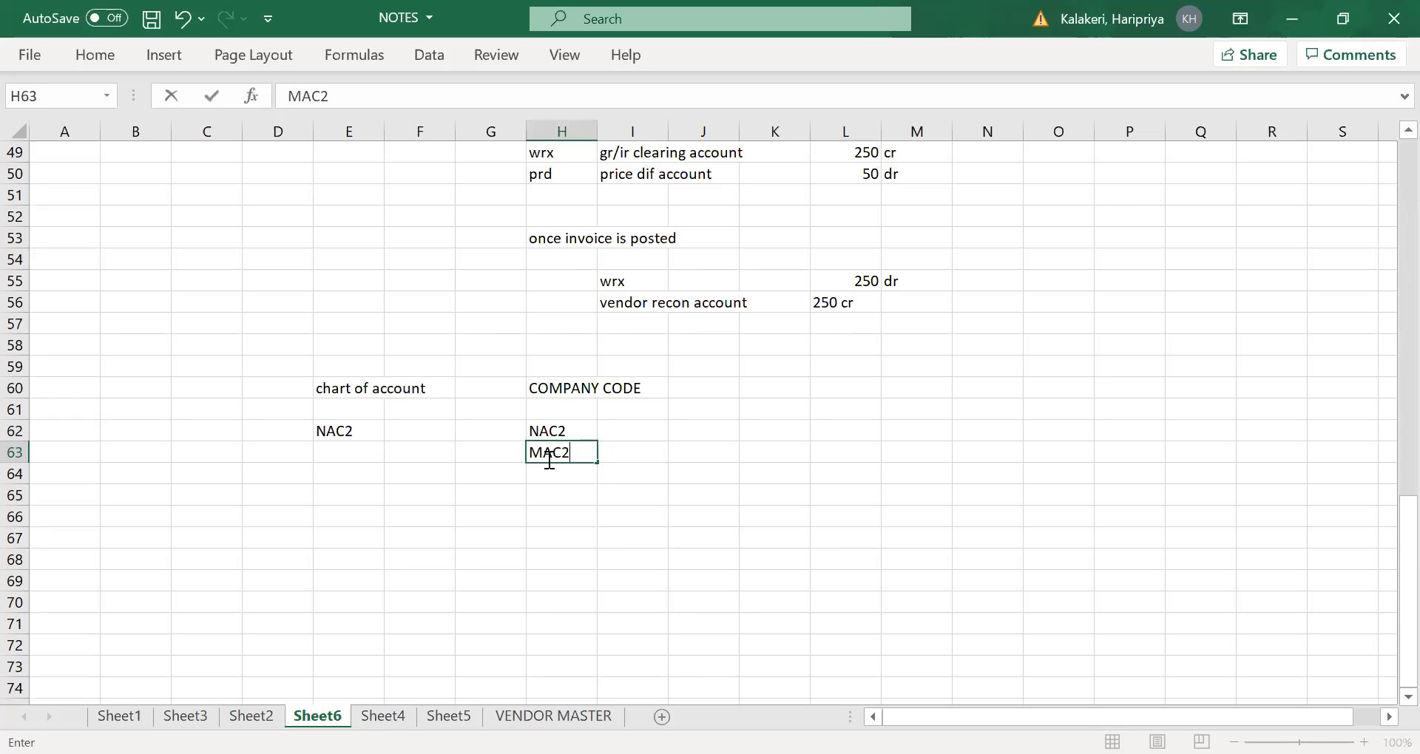
pyautogui.press('Tab')
pyautogui.click(557, 477)
pyautogui.write('RAC2')
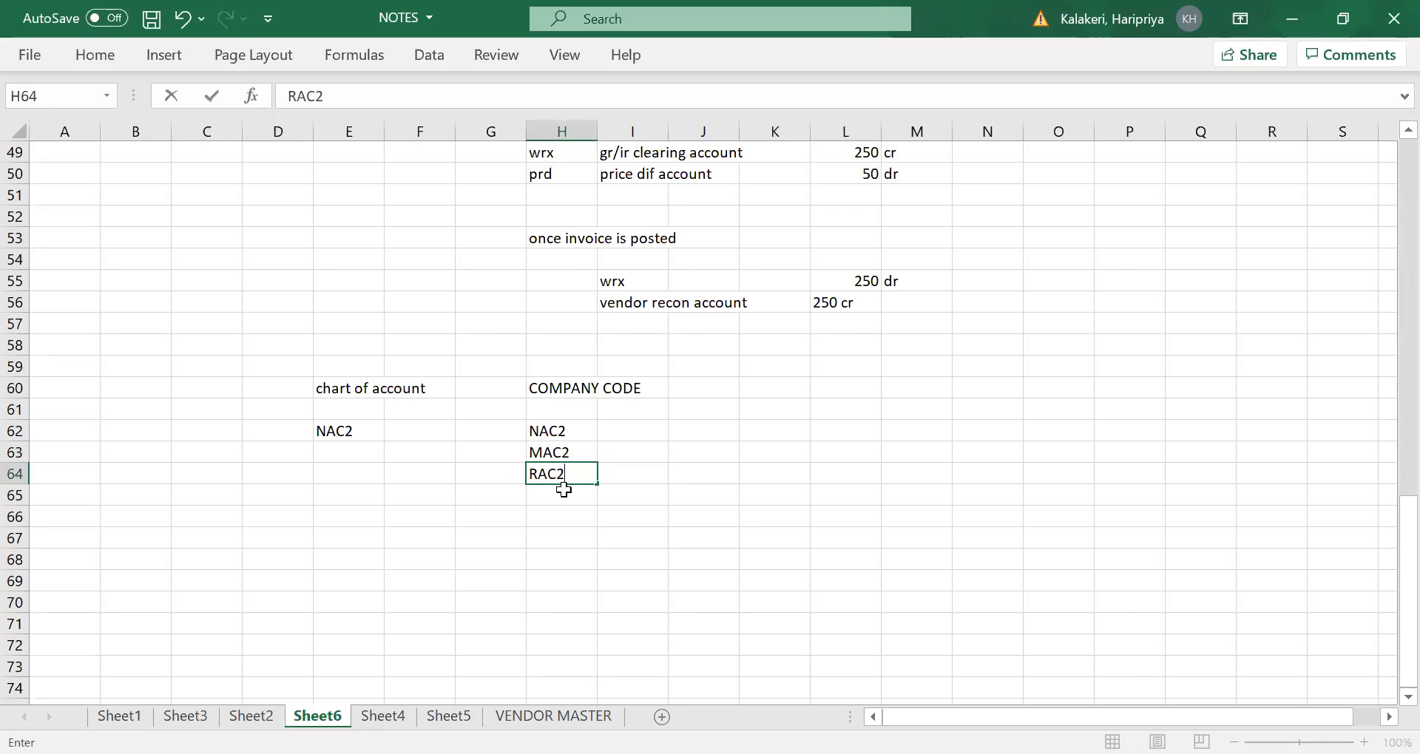
pyautogui.press('Tab')
pyautogui.click(650, 514)
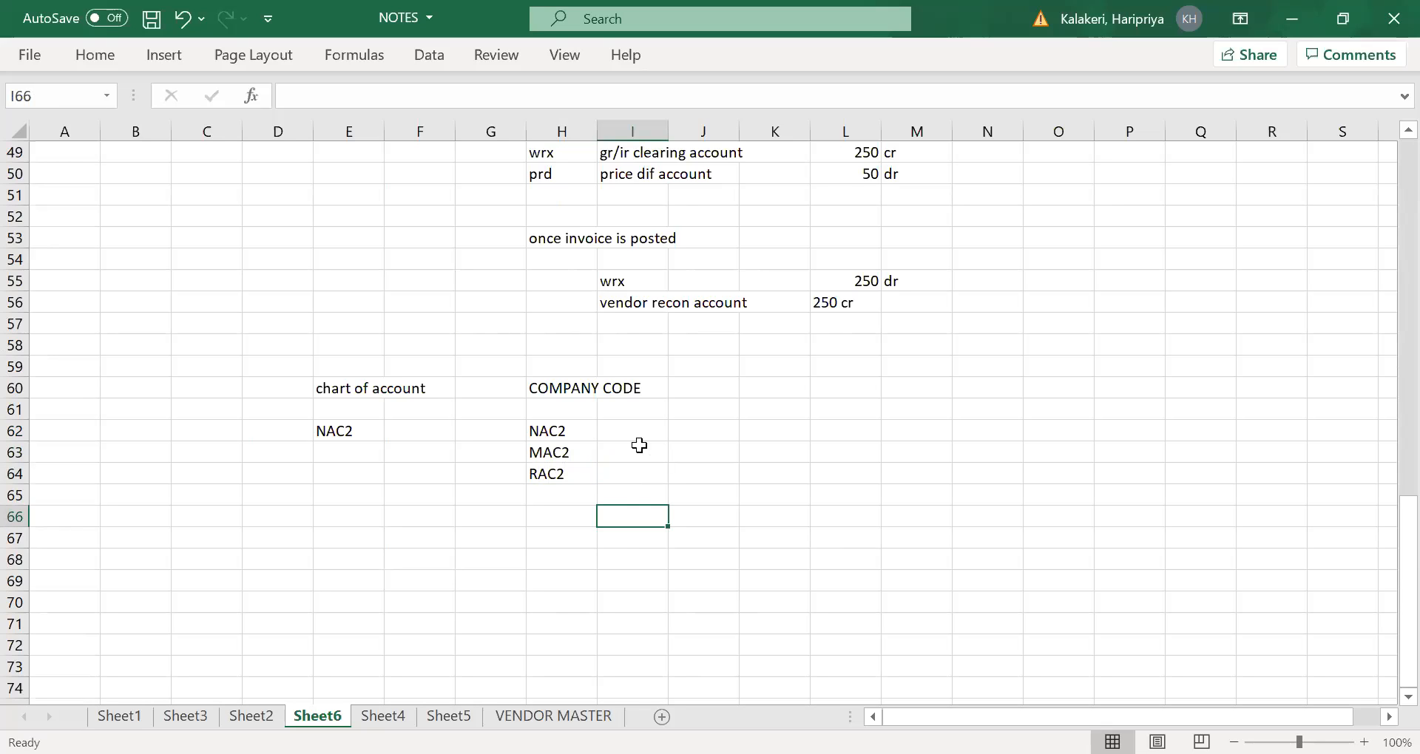
# - Move company code RAC2 from H64 down to H65, separating it from NAC2 and MAC2
pyautogui.click(636, 432)
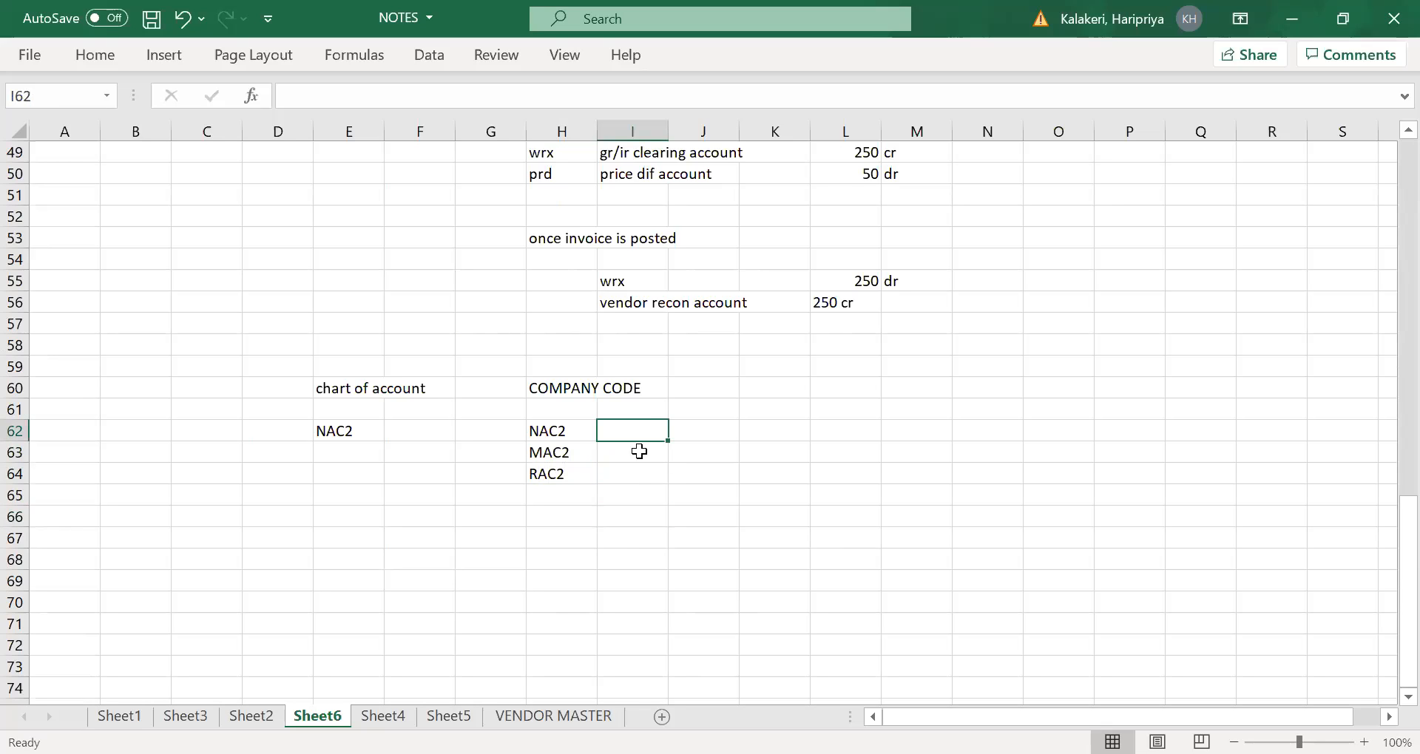
pyautogui.click(553, 474)
pyautogui.hotkey('ctrl', 'x')
pyautogui.click(556, 497)
pyautogui.hotkey('ctrl', 'v')
pyautogui.click(700, 467)
pyautogui.moveTo(555, 433); pyautogui.dragTo(560, 515)
pyautogui.click(642, 473)
pyautogui.click(576, 431)
pyautogui.click(569, 453)
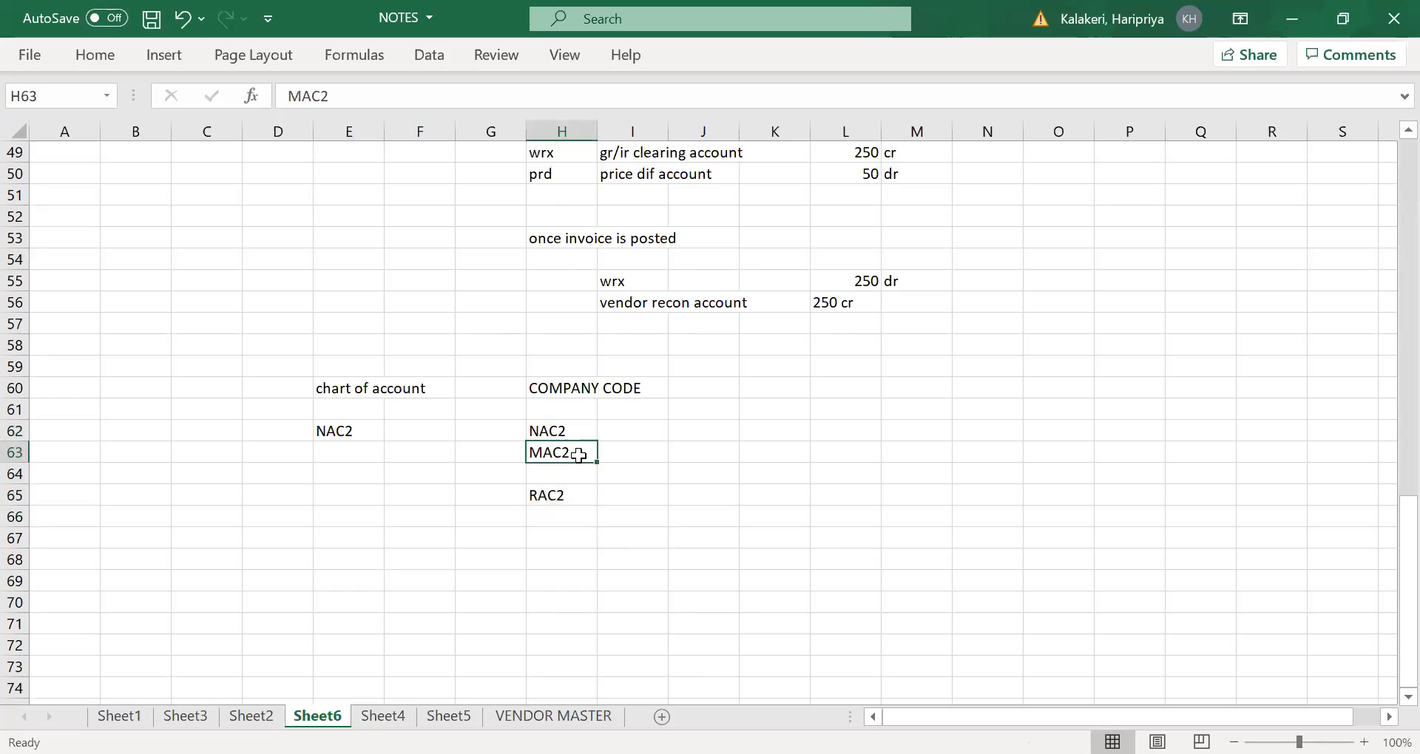
# - Enter the heading "VALUATION GROUP CODE" in K60, beside the COMPANY CODE heading
pyautogui.click(766, 388)
pyautogui.write('VALU')
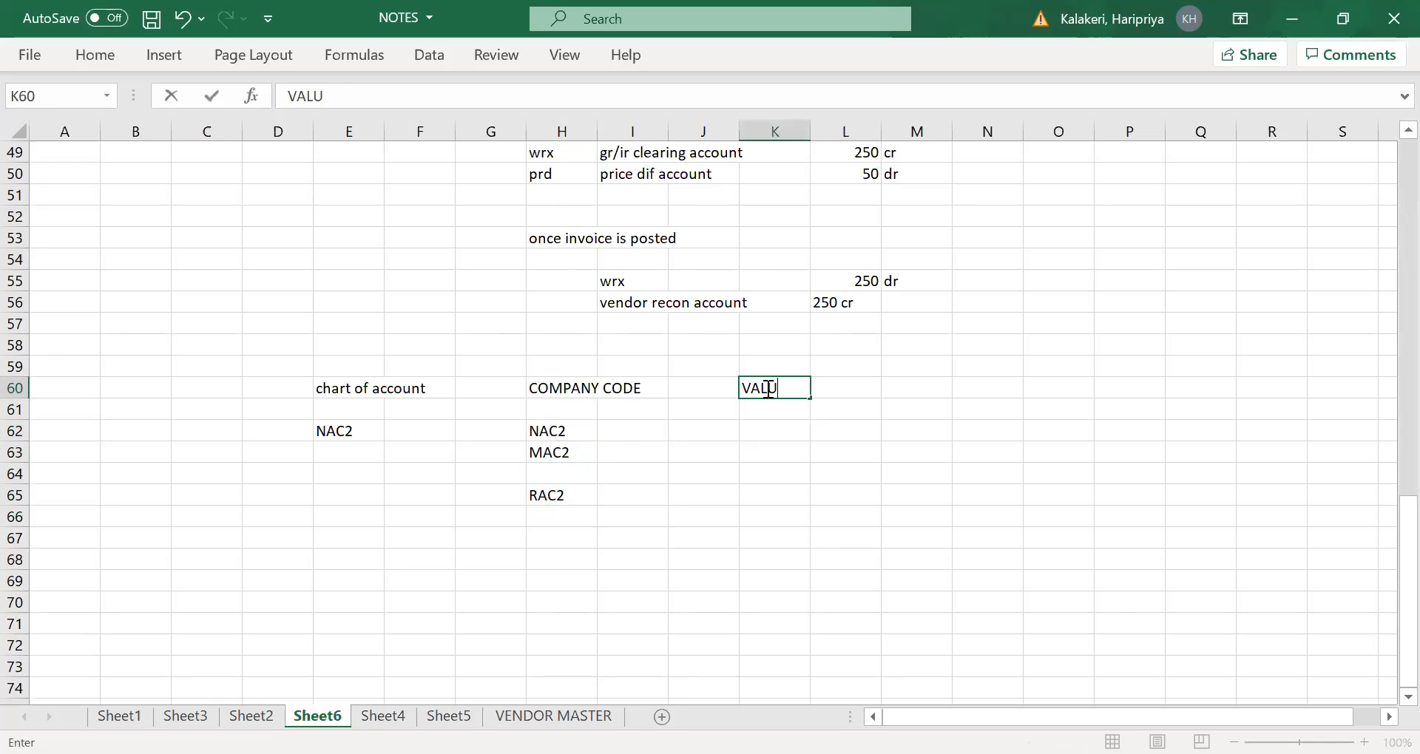
pyautogui.write('ATION GR')
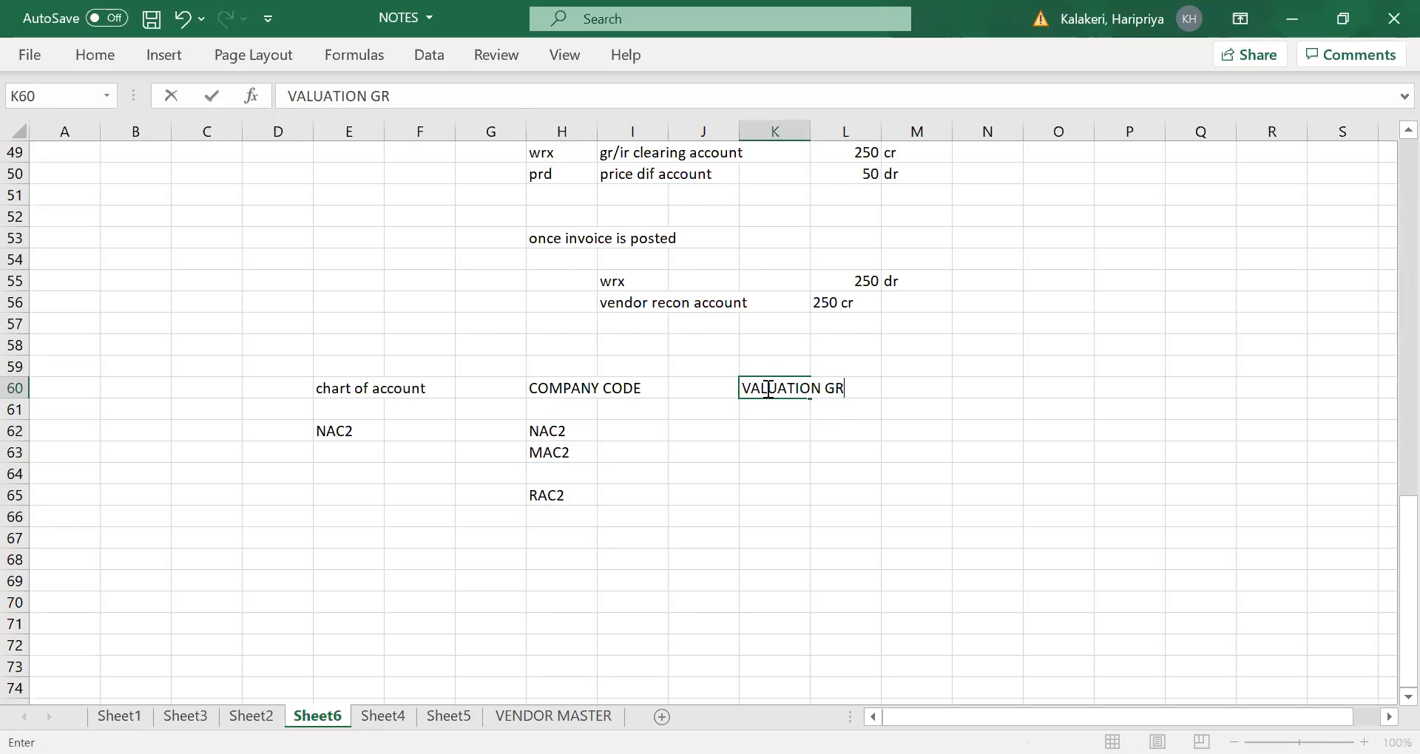
pyautogui.write('OUP CODE')
pyautogui.click(794, 440)
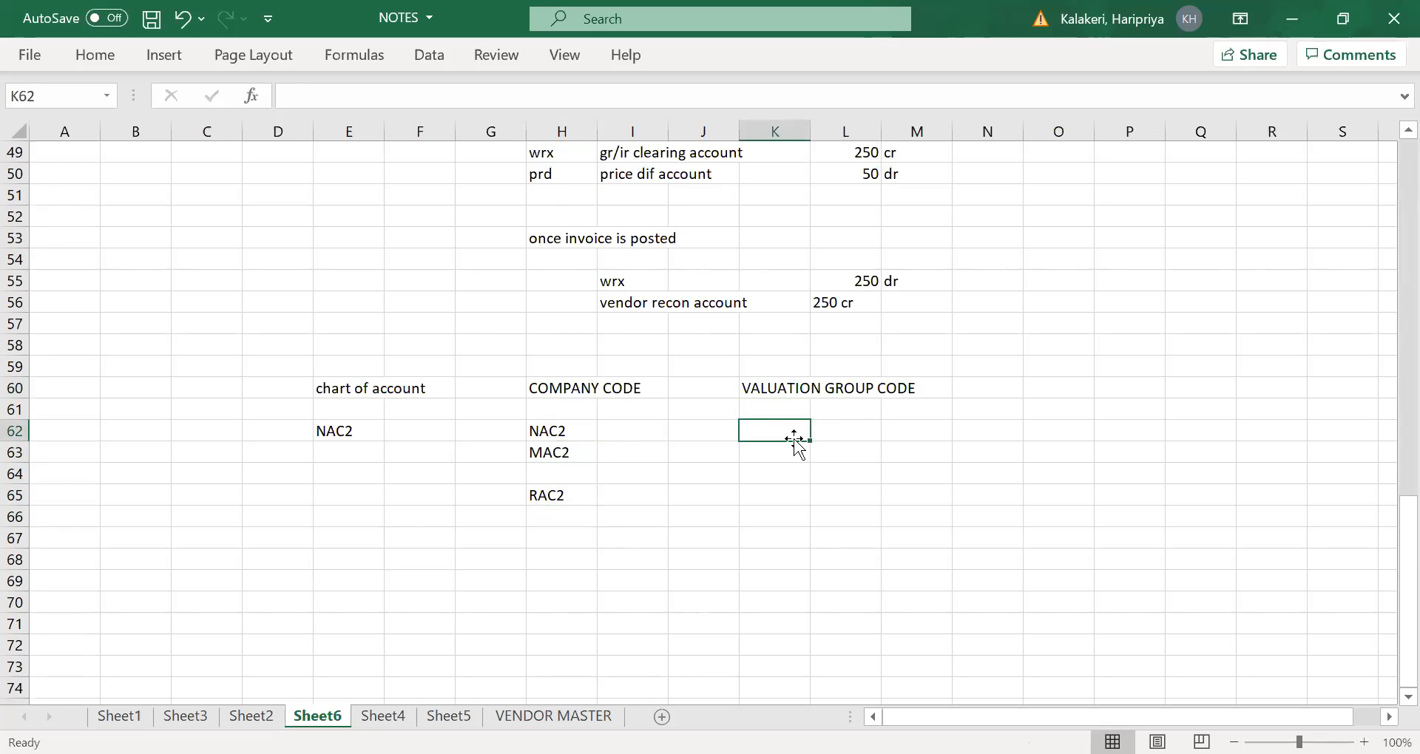
pyautogui.write('0001')
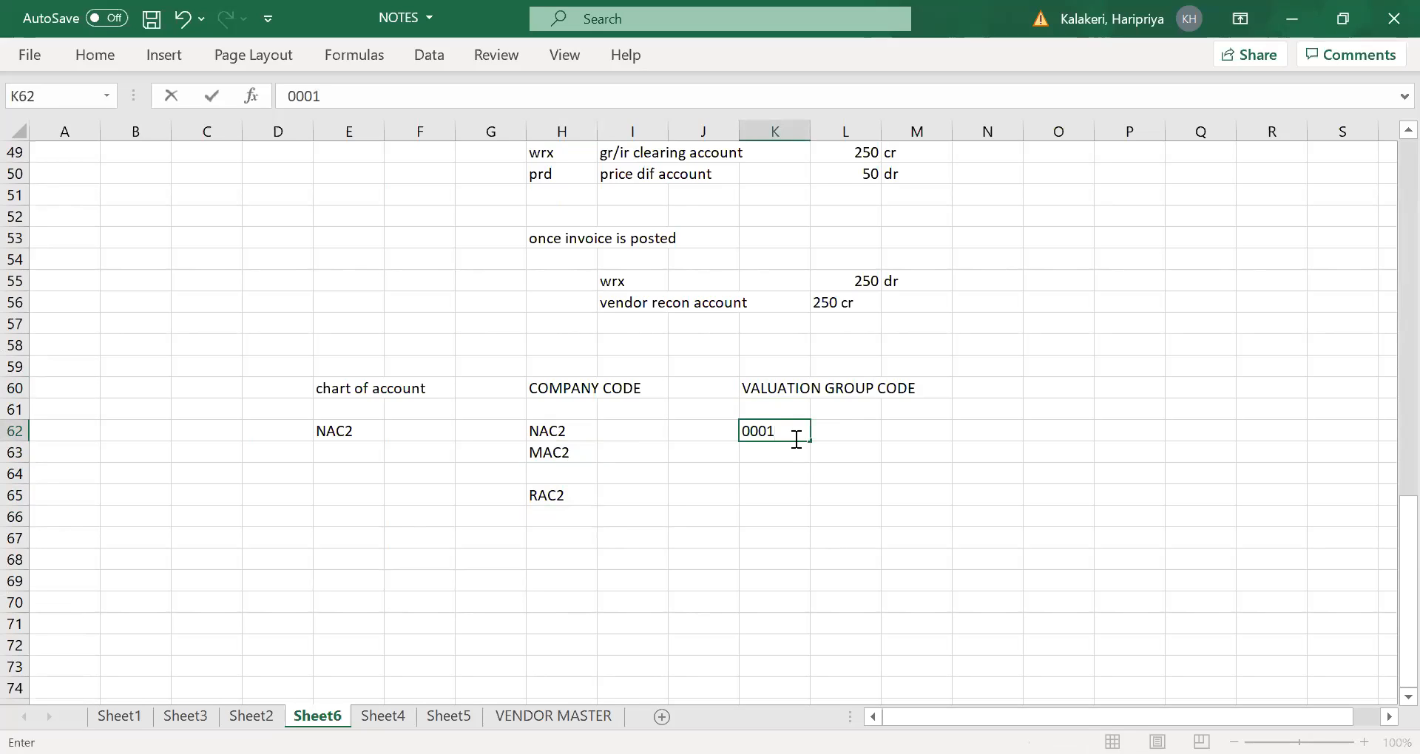
pyautogui.press('Tab')
# - Enter valuation group code NAC2 in K62 and copy it to K63 for company code MAC2
pyautogui.click(770, 436)
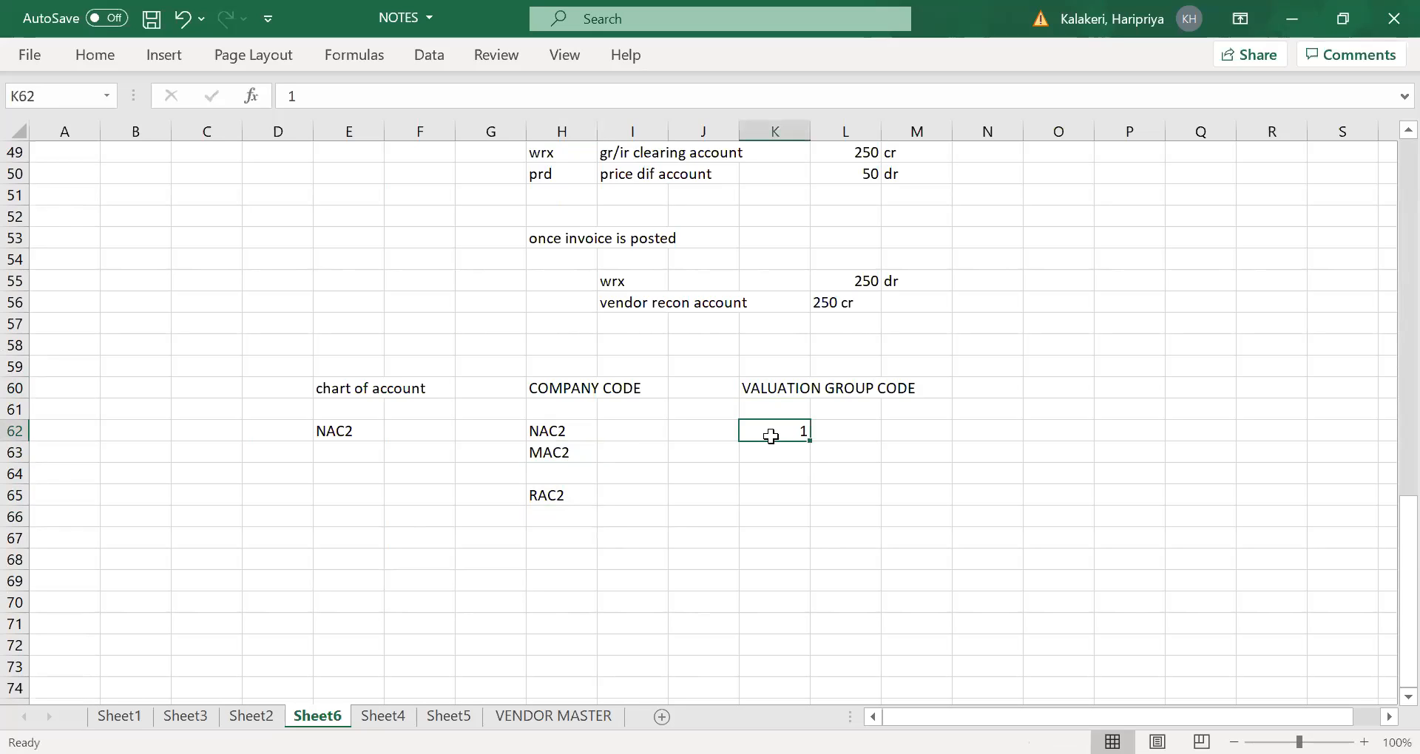
pyautogui.press('BackSpace')
pyautogui.write('NAC2')
pyautogui.press('Tab')
pyautogui.click(771, 431)
pyautogui.moveTo(772, 431); pyautogui.dragTo(773, 453)
pyautogui.hotkey('ctrl', 'd')
pyautogui.moveTo(870, 436); pyautogui.dragTo(891, 434)
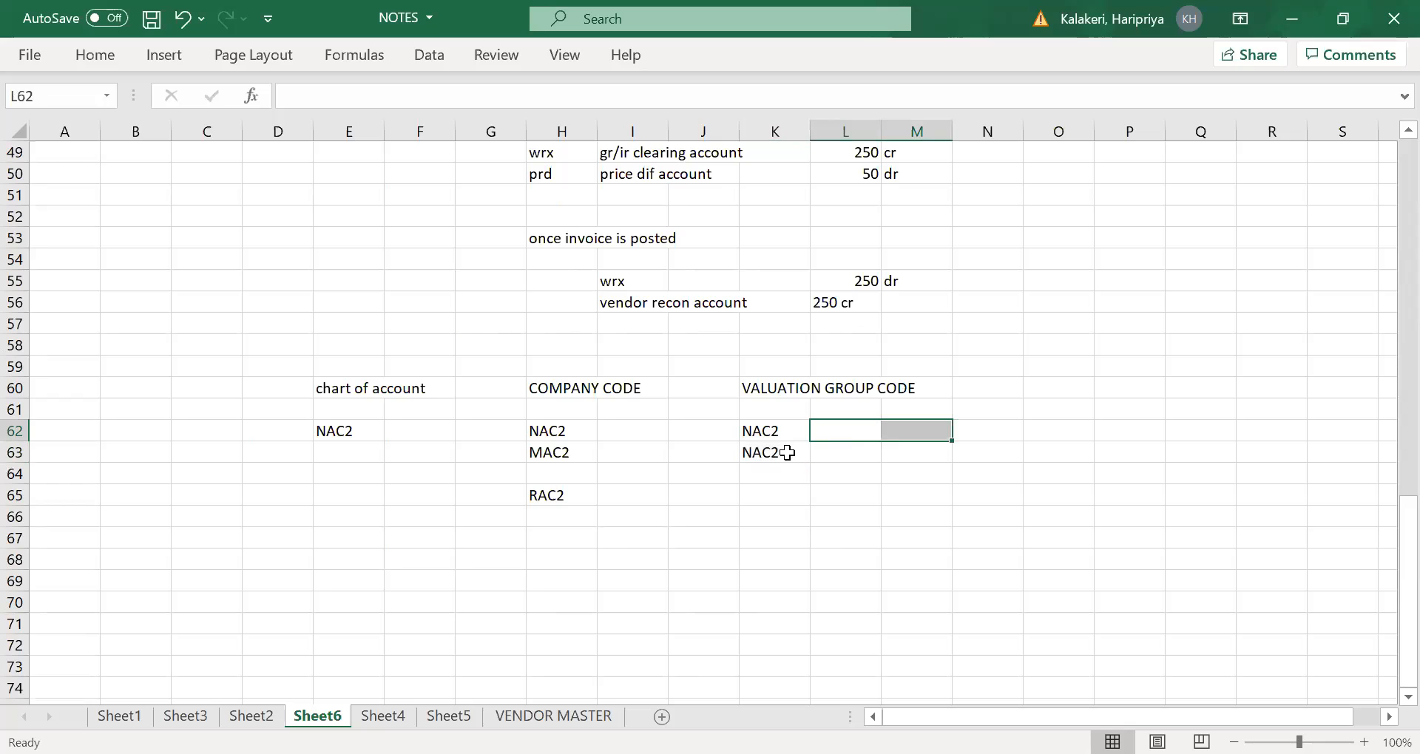
pyautogui.click(771, 432)
pyautogui.click(769, 453)
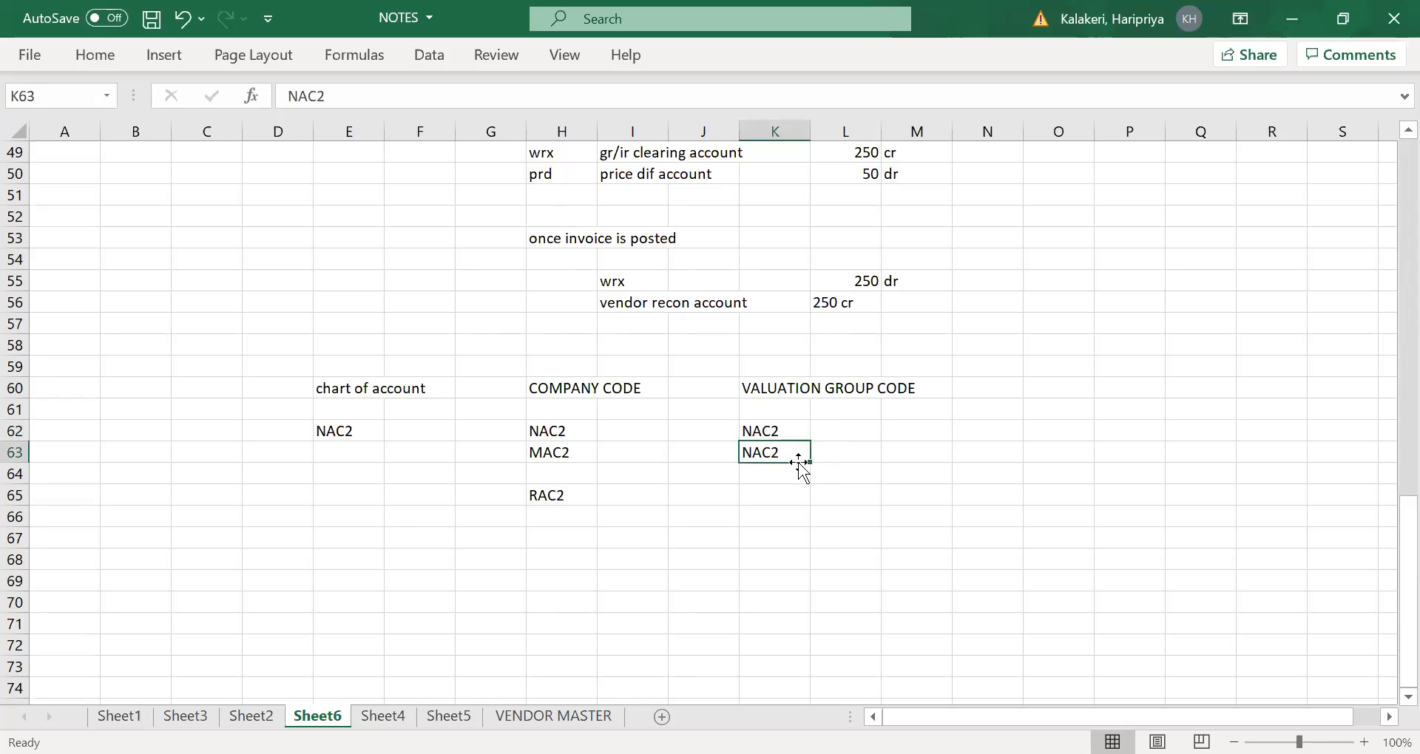
# - Enter the G/L account GL001 in N62 and copy it to N63 for the two NAC2 valuation group rows
pyautogui.click(983, 431)
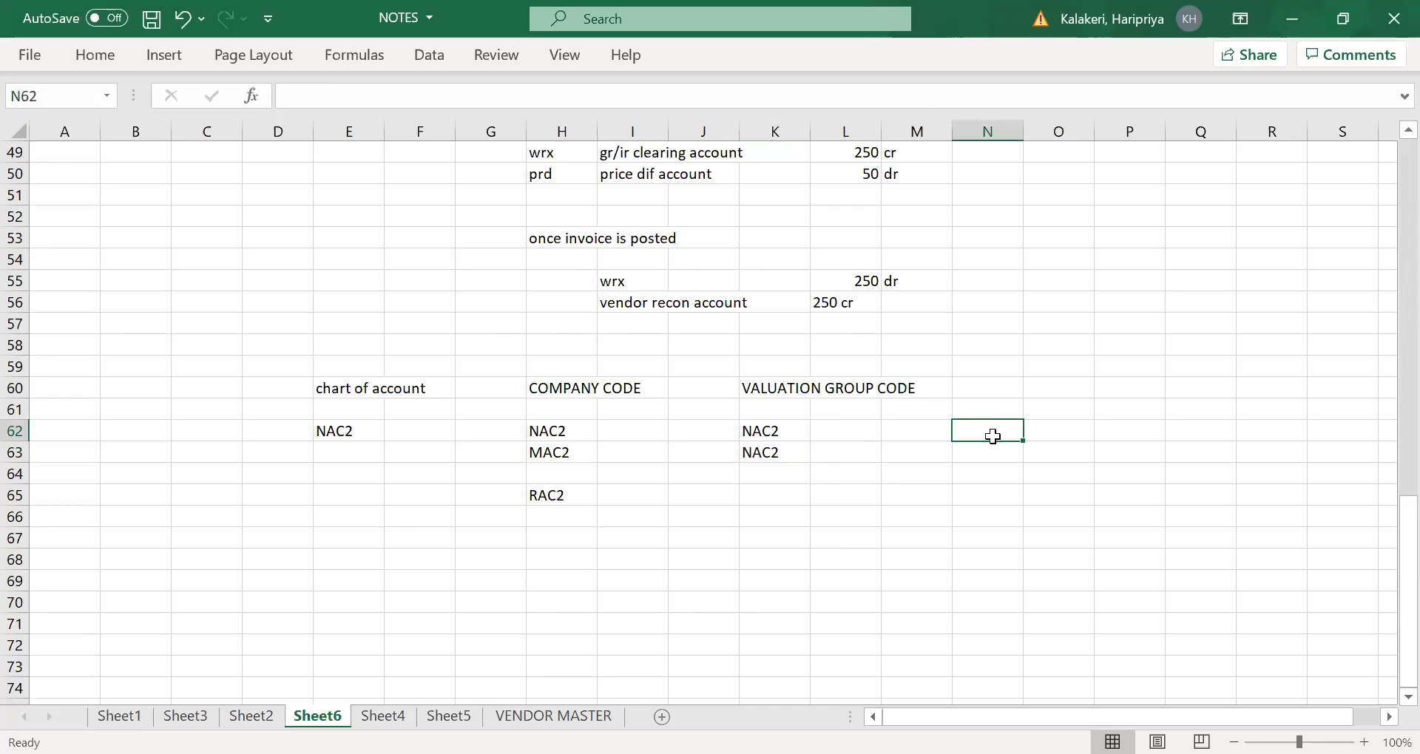
pyautogui.write('g')
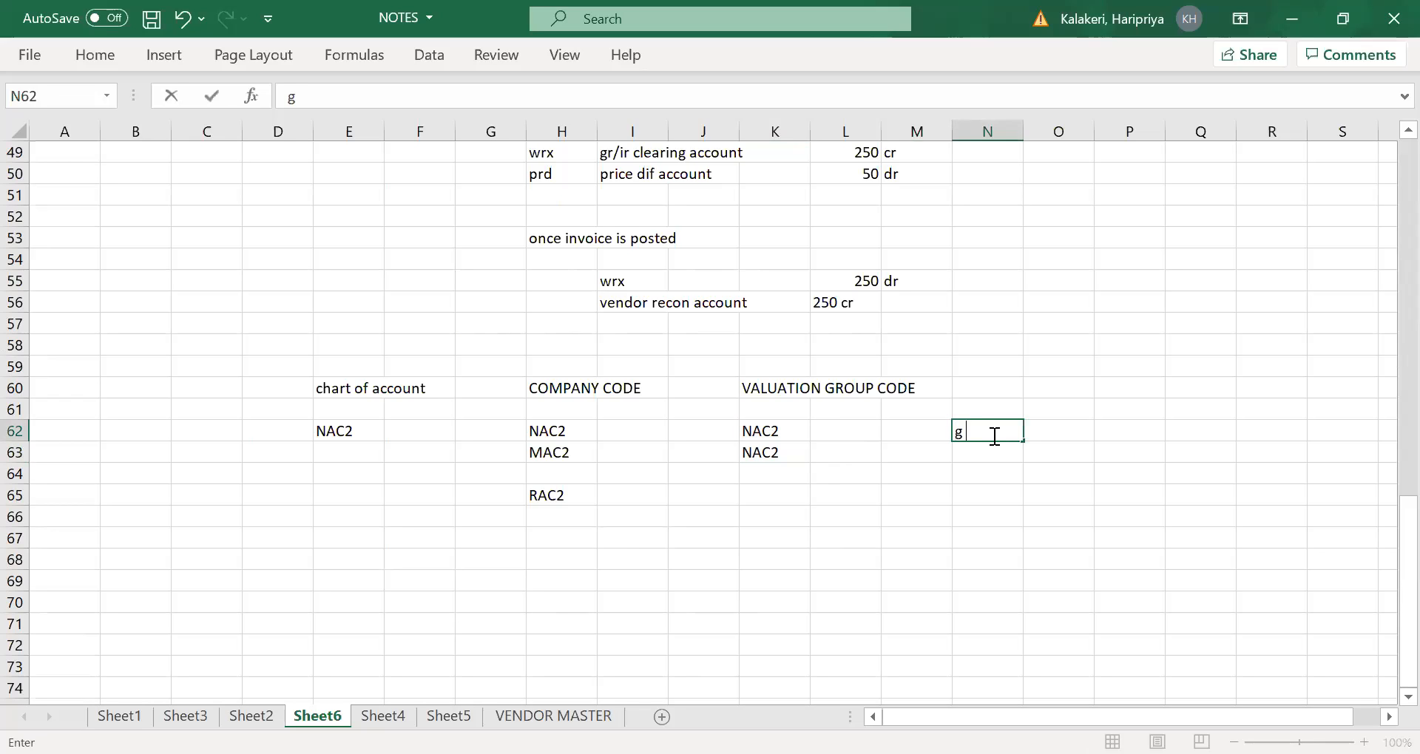
pyautogui.press('BackSpace')
pyautogui.write('GL001')
pyautogui.click(998, 453)
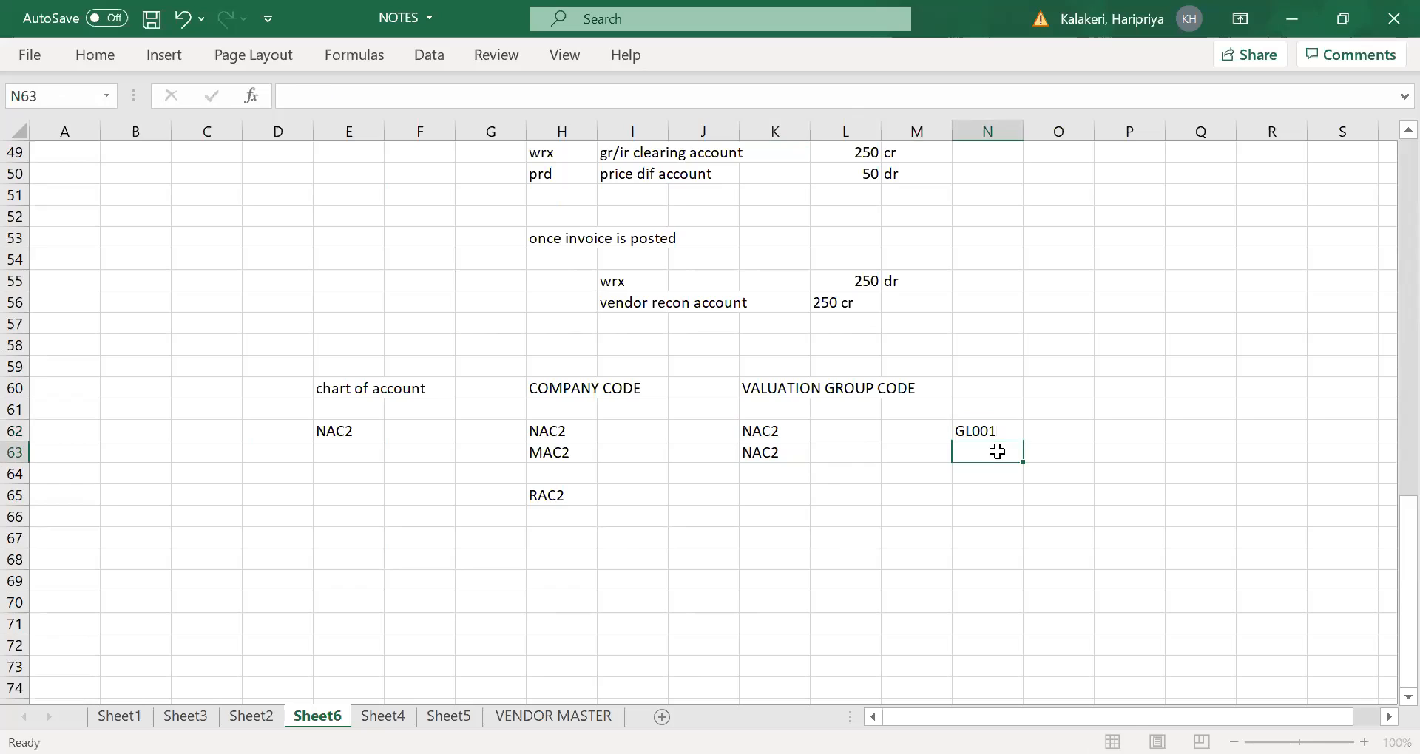
pyautogui.moveTo(994, 431); pyautogui.dragTo(1004, 448)
pyautogui.click(1109, 452)
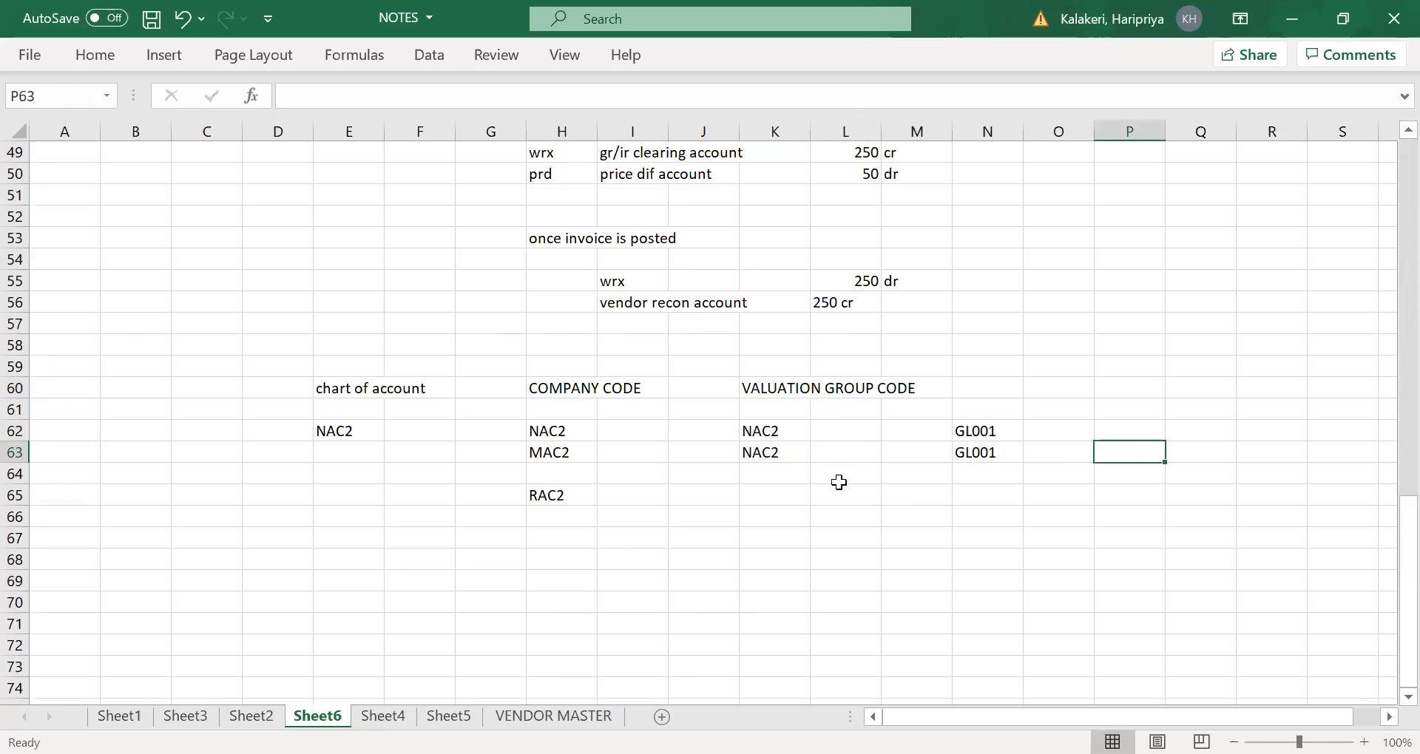
# - Examine how company codes NAC2 and MAC2 relate to their valuation group code entries
pyautogui.click(760, 493)
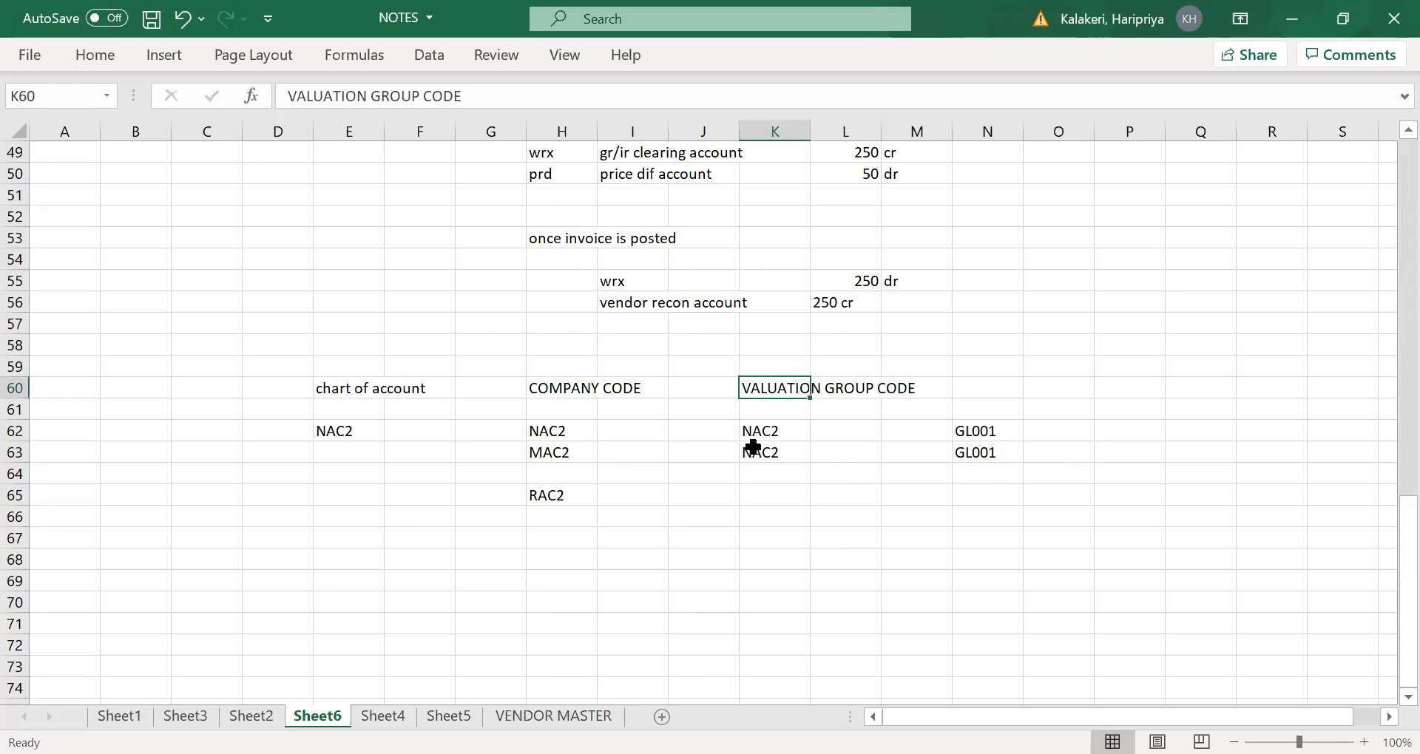
pyautogui.click(559, 431)
pyautogui.click(545, 453)
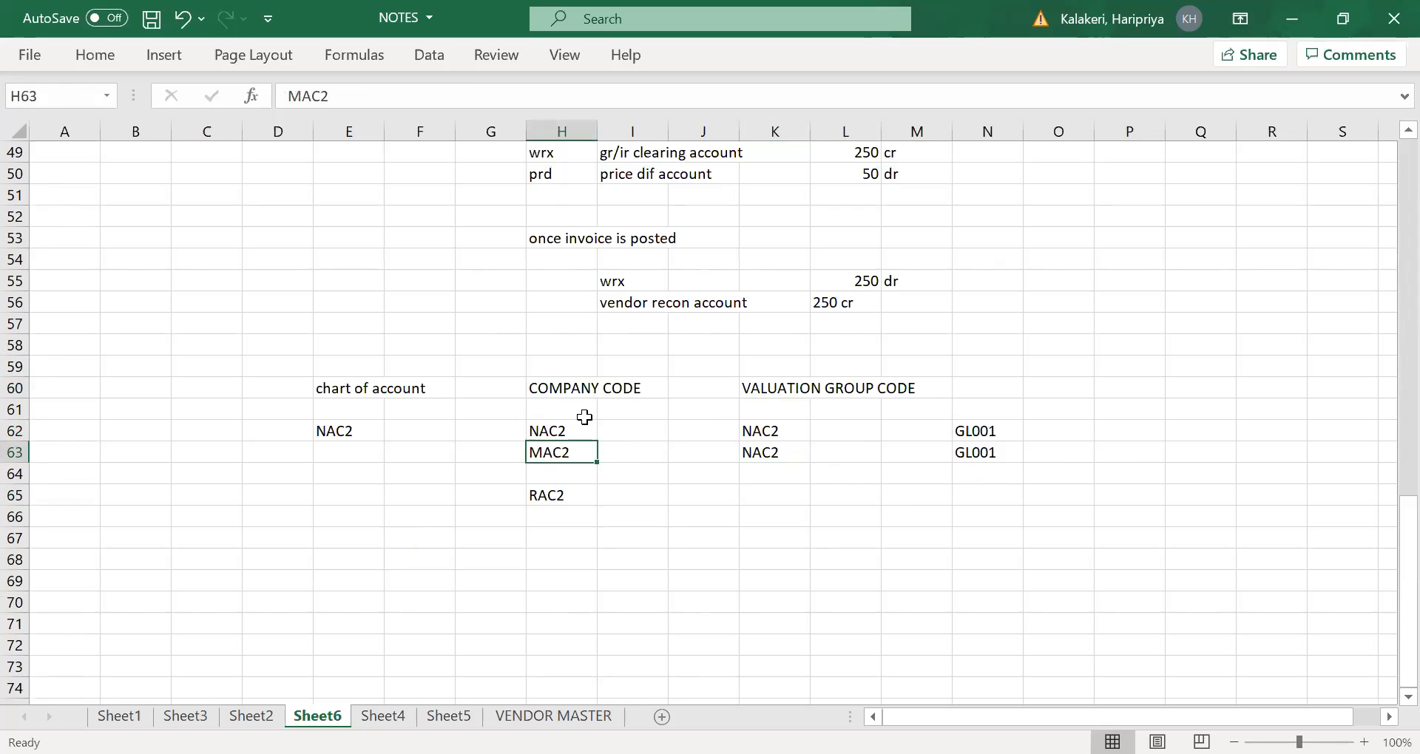
pyautogui.click(765, 436)
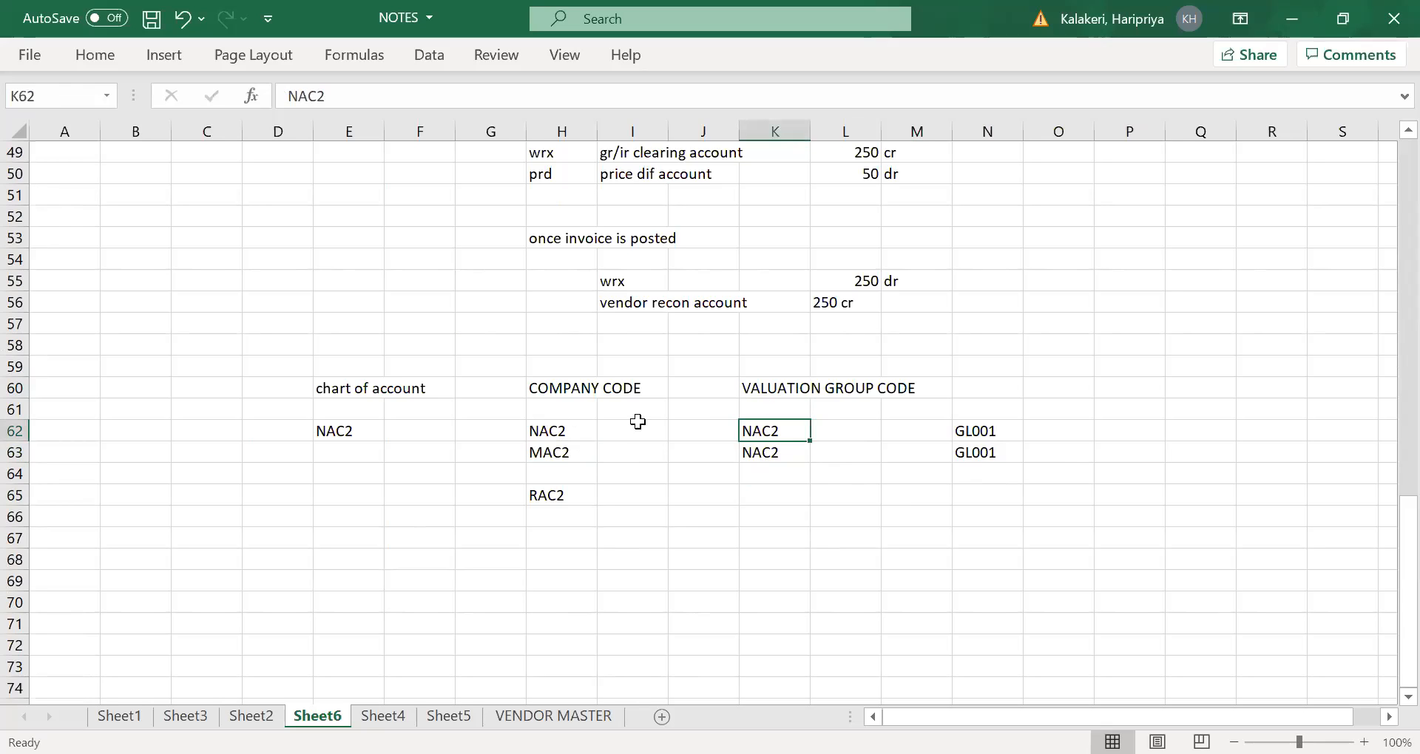
pyautogui.click(749, 472)
pyautogui.click(763, 436)
pyautogui.click(557, 436)
pyautogui.click(560, 451)
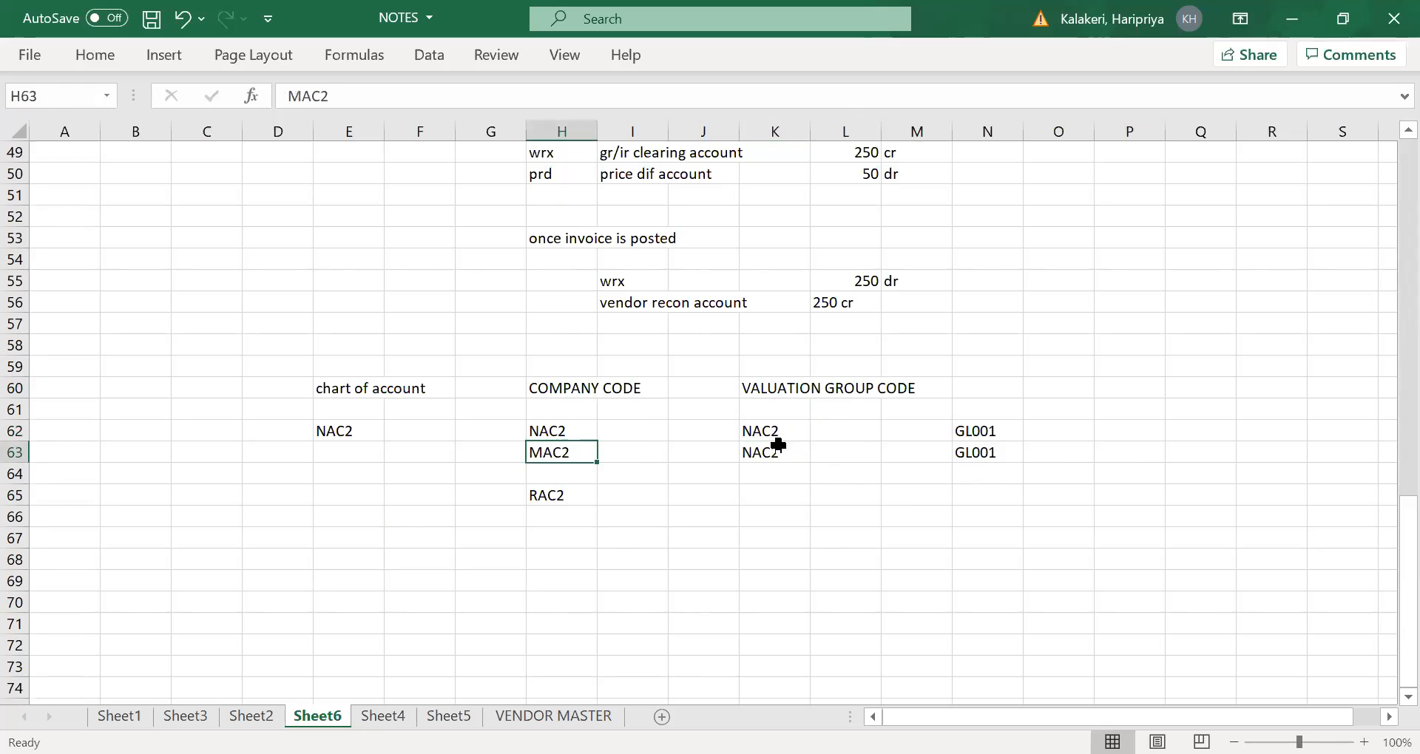
pyautogui.click(770, 432)
pyautogui.click(766, 453)
# - Enter valuation group code NAC3 in K65 for company code RAC2
pyautogui.click(549, 495)
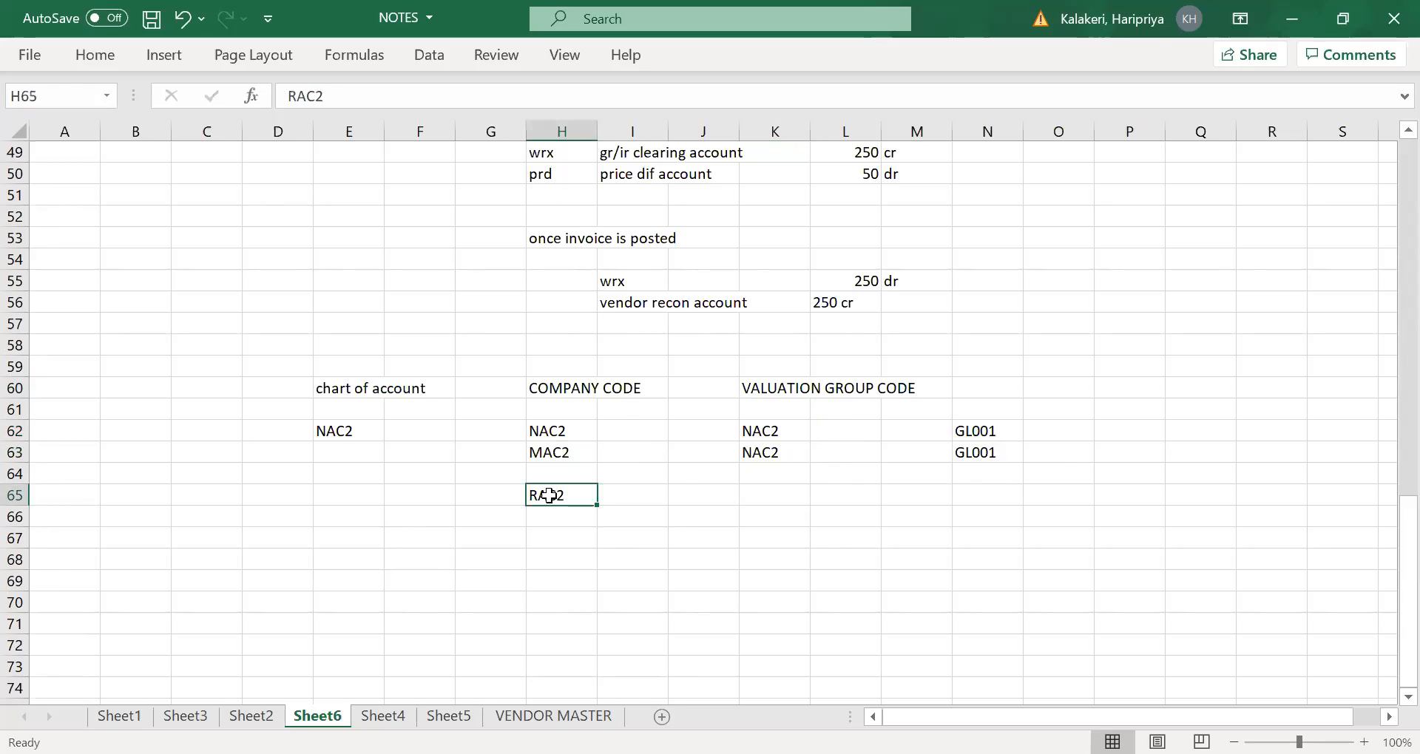
pyautogui.click(758, 497)
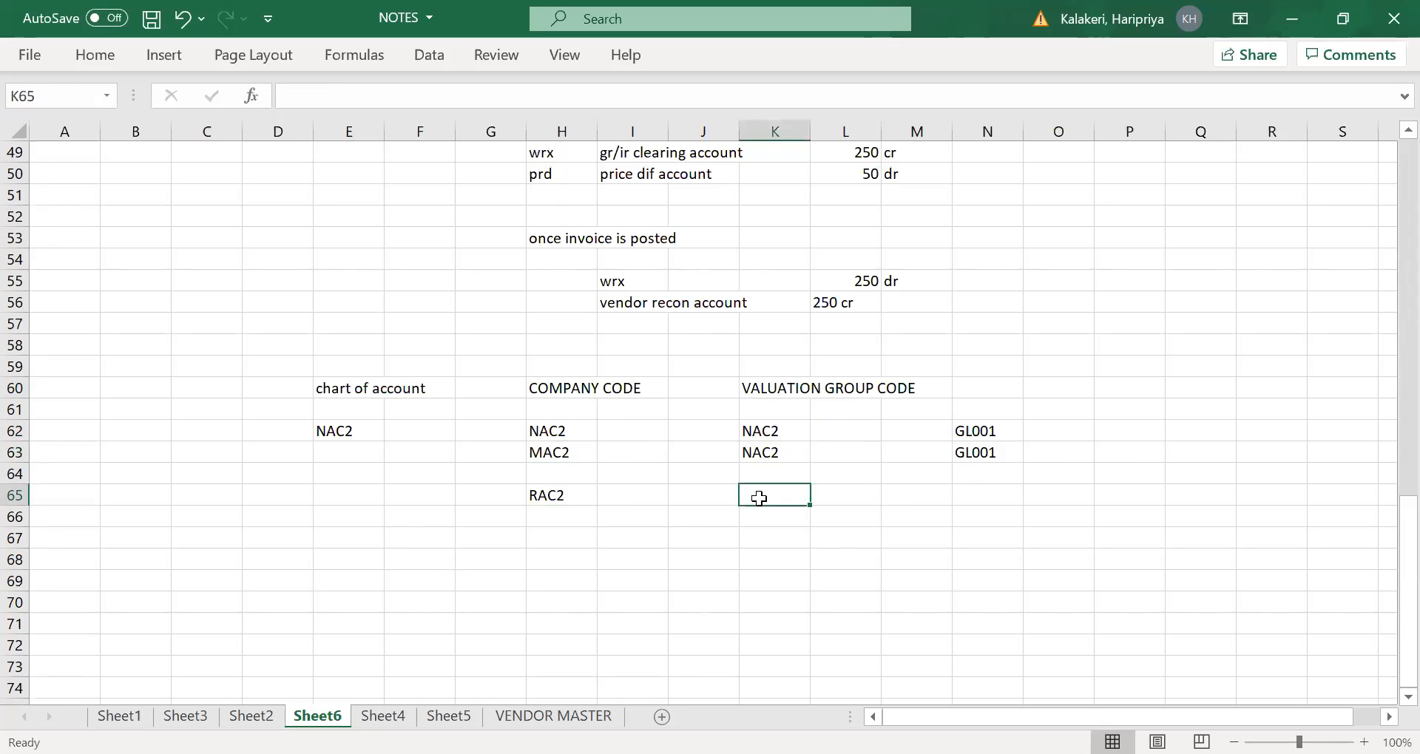
pyautogui.write('NAC3')
pyautogui.press('Tab')
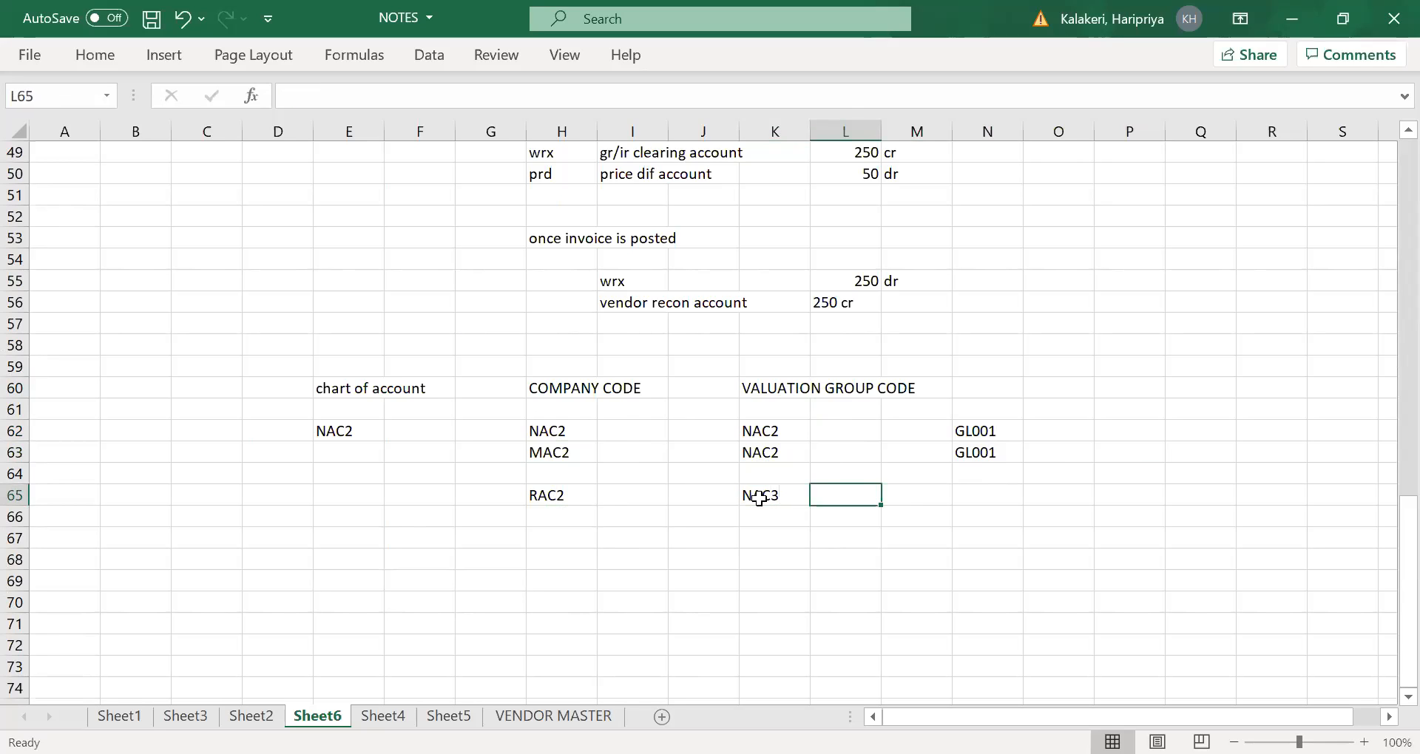
pyautogui.click(766, 497)
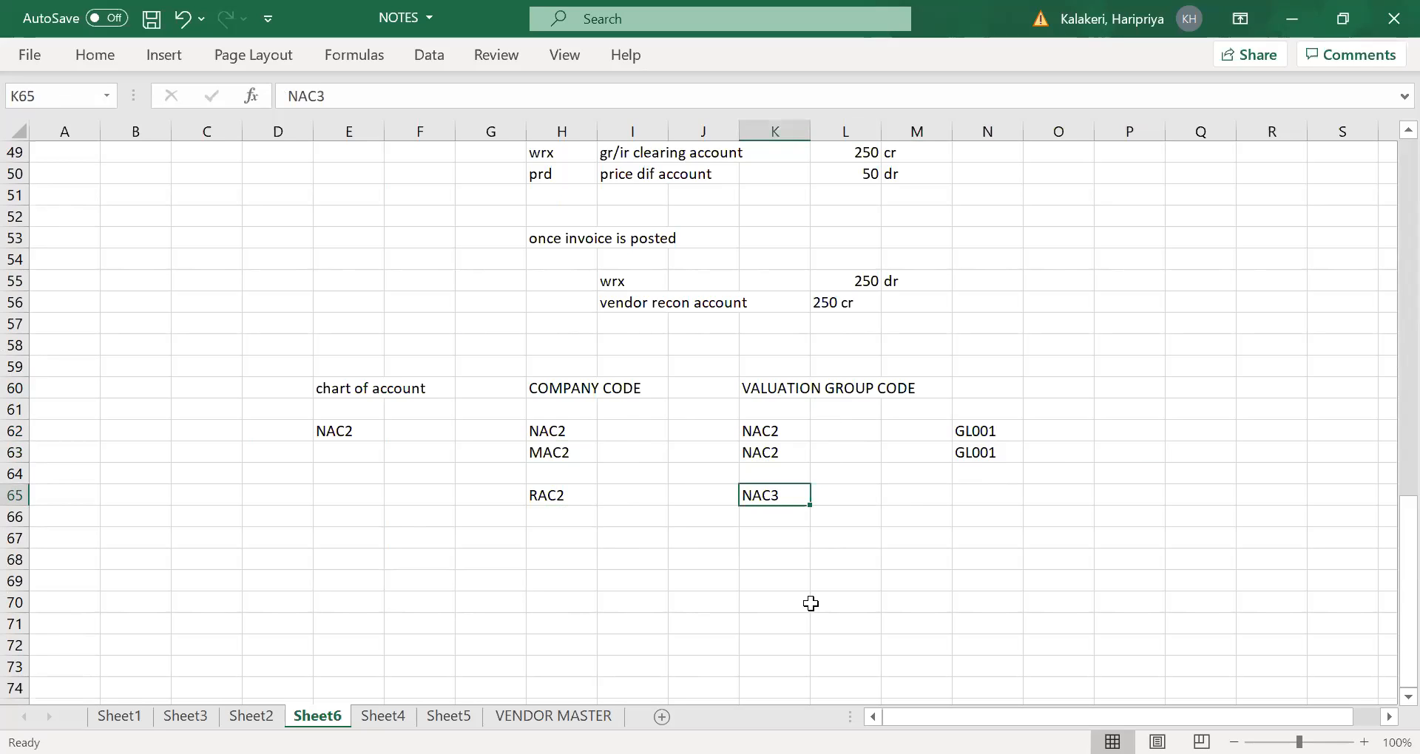
# - Review the chart of account, company codes, valuation group codes and G/L accounts across the example table
pyautogui.moveTo(554, 386); pyautogui.dragTo(843, 507)
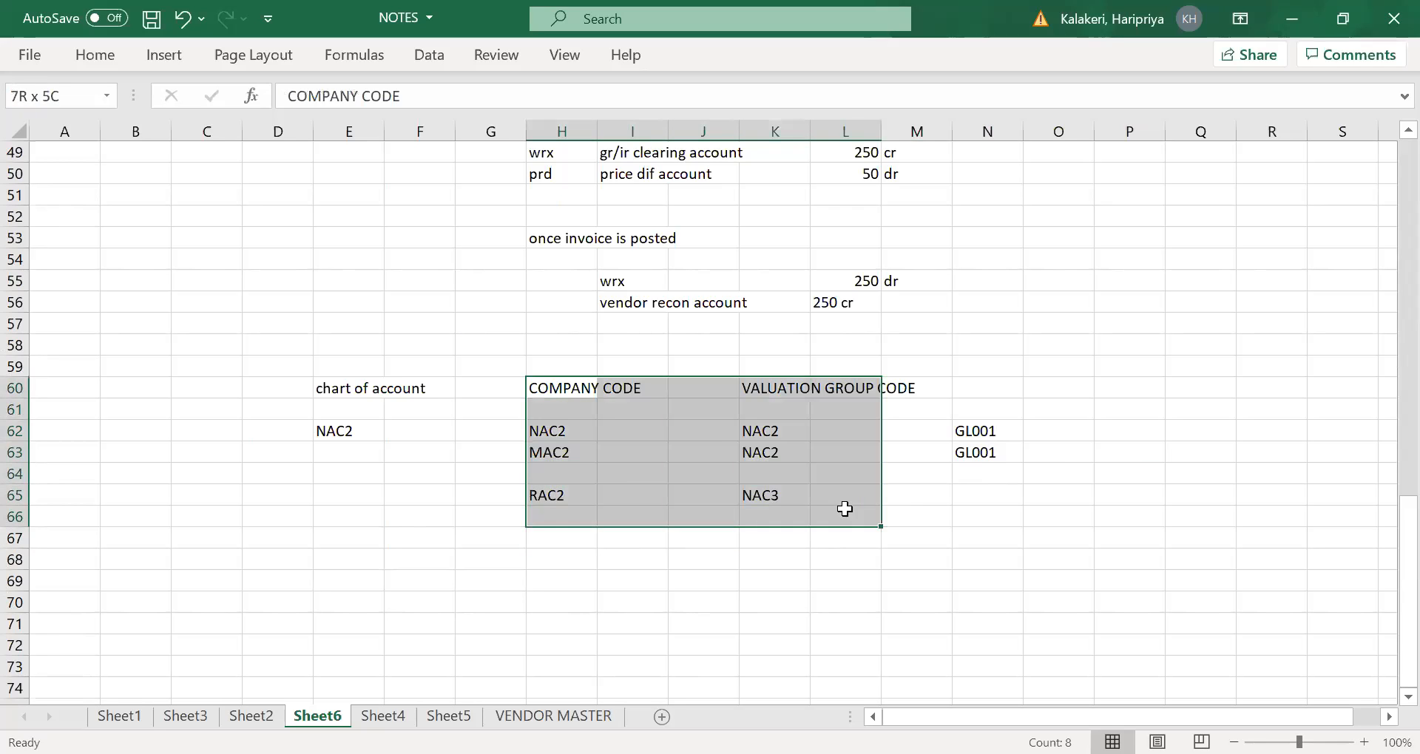
pyautogui.click(340, 436)
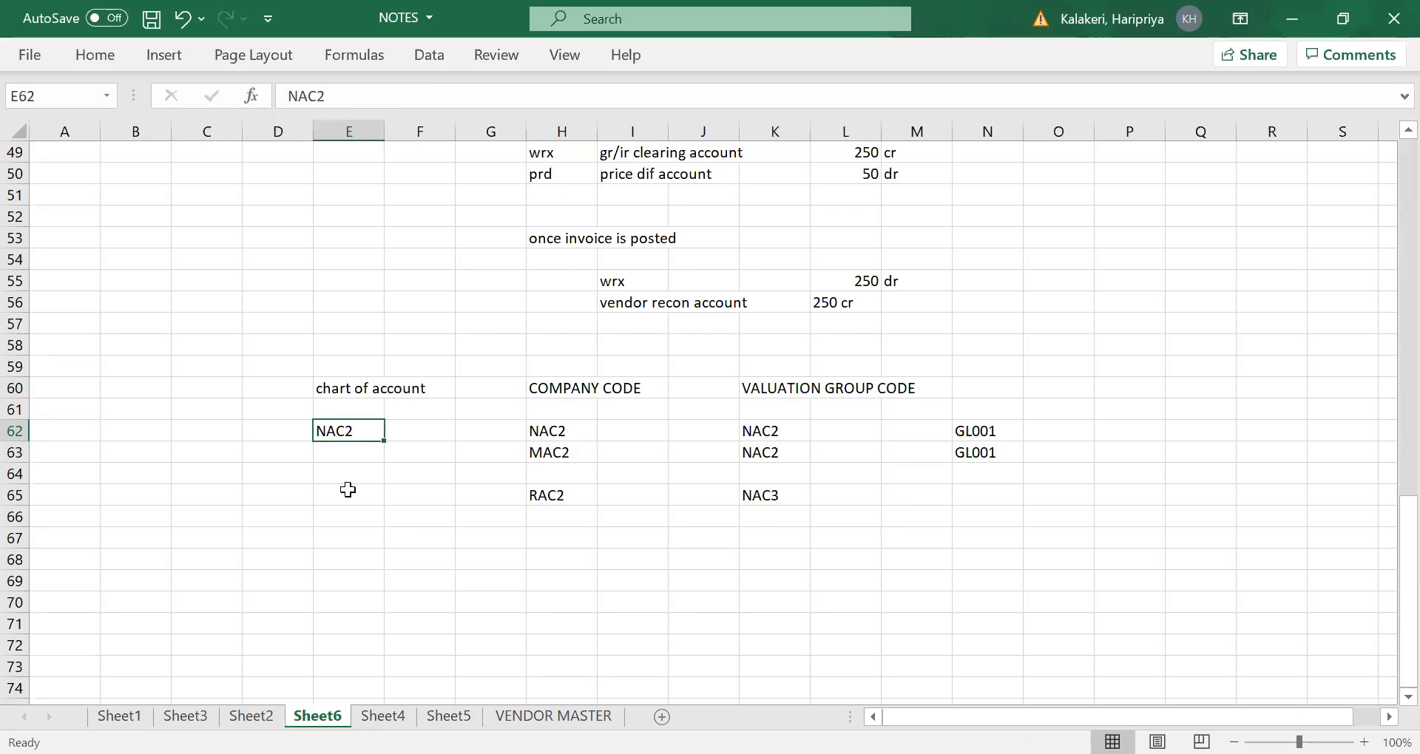
pyautogui.click(778, 383)
pyautogui.click(755, 492)
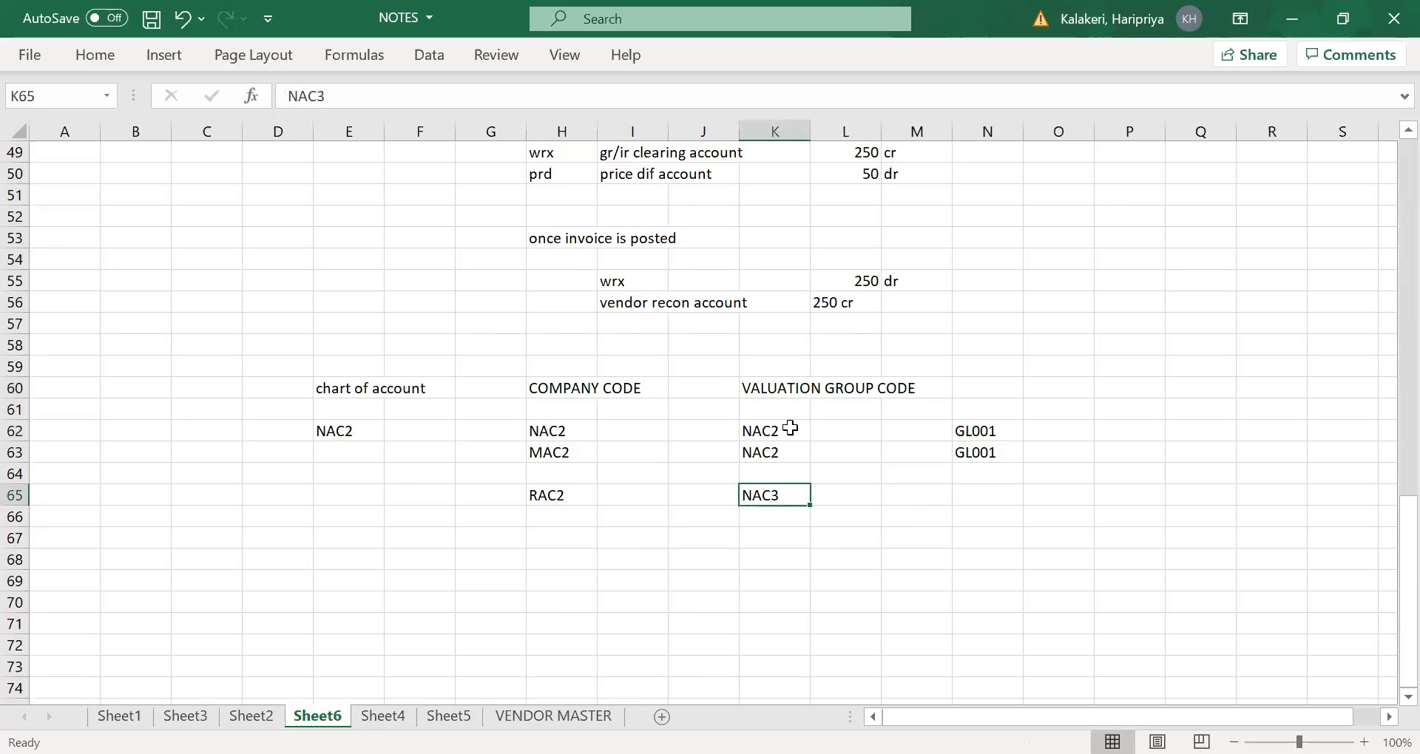
pyautogui.click(790, 389)
pyautogui.click(751, 429)
pyautogui.click(755, 499)
pyautogui.click(549, 430)
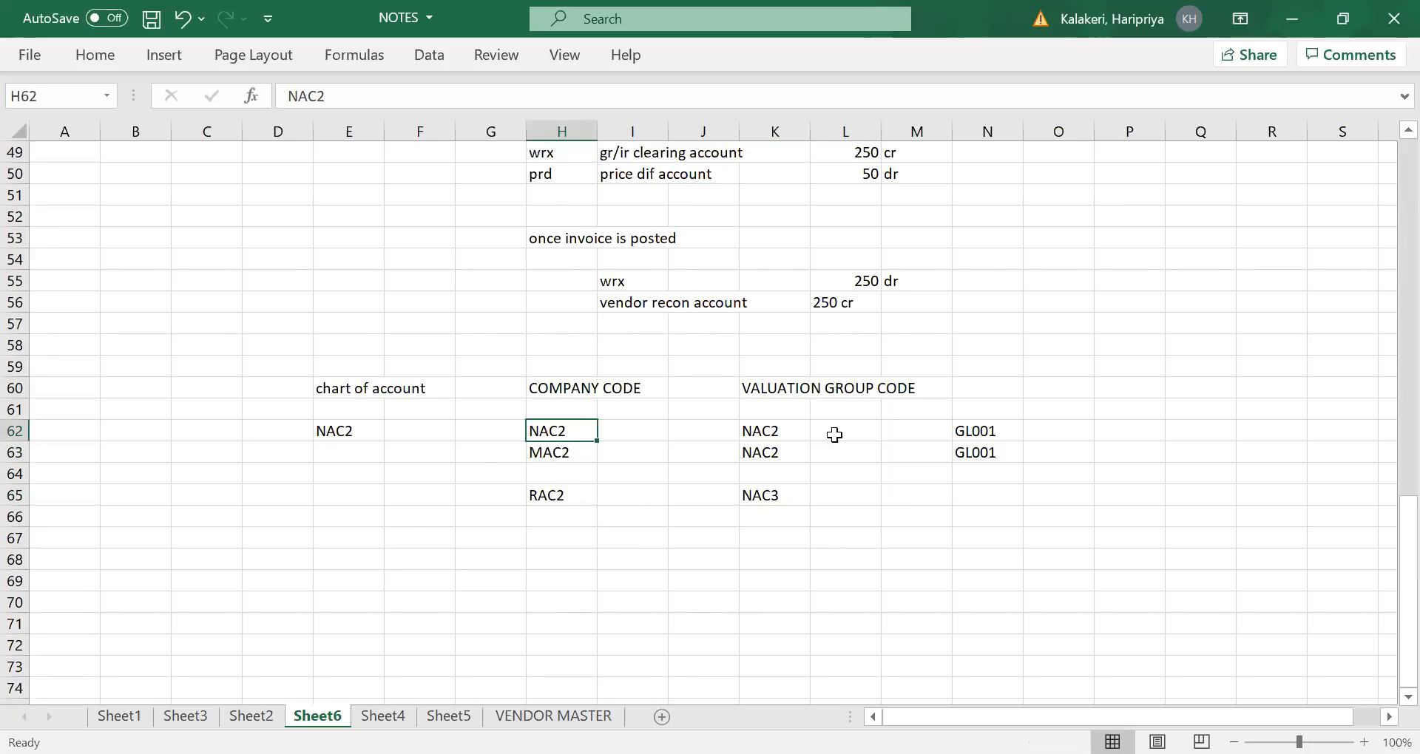
pyautogui.click(771, 432)
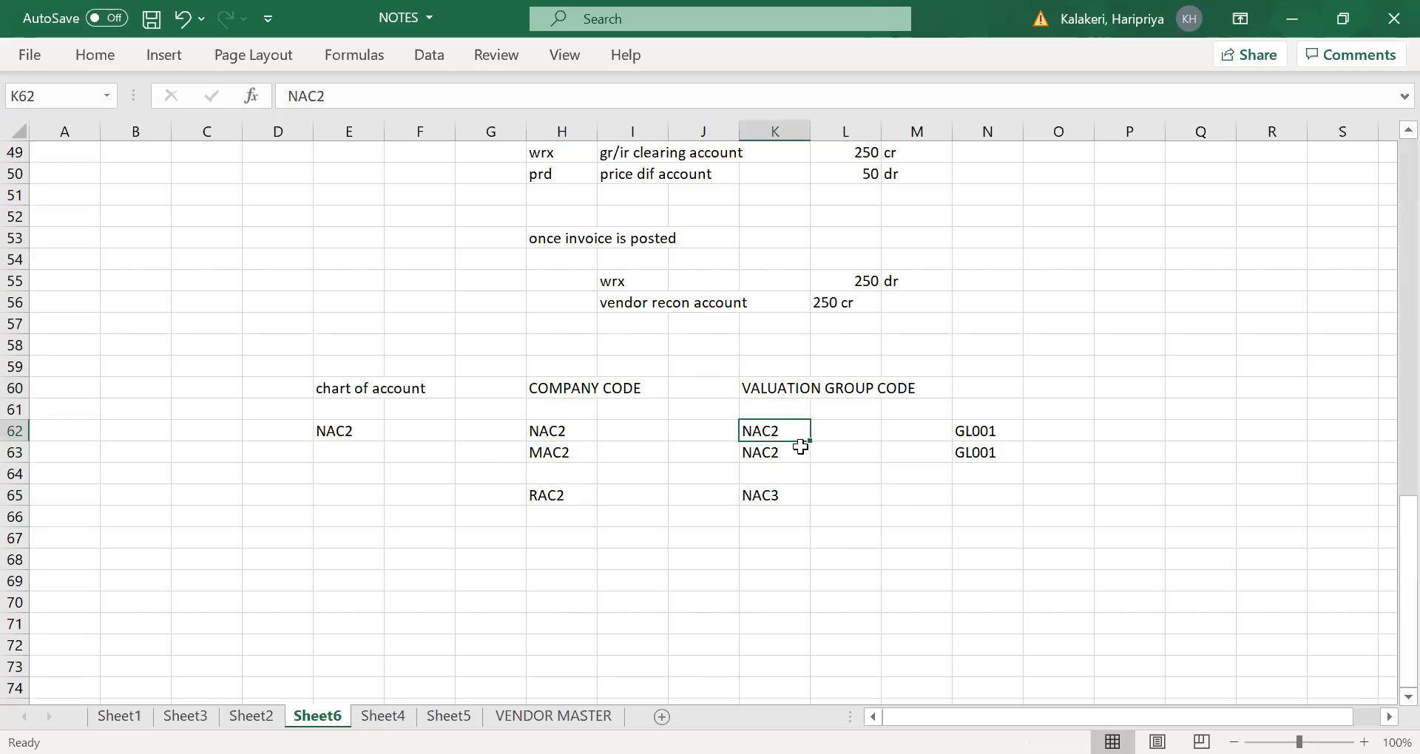
pyautogui.click(543, 440)
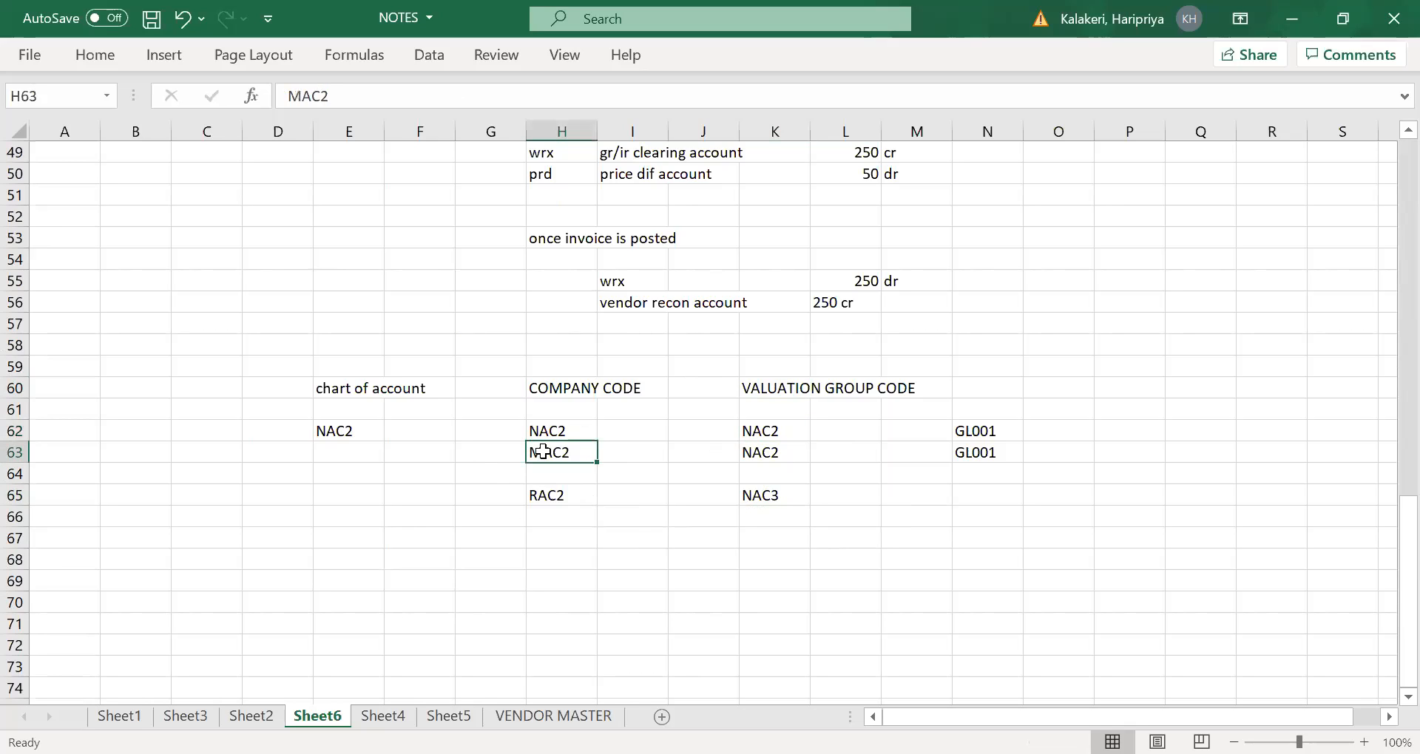
pyautogui.click(543, 446)
pyautogui.click(765, 431)
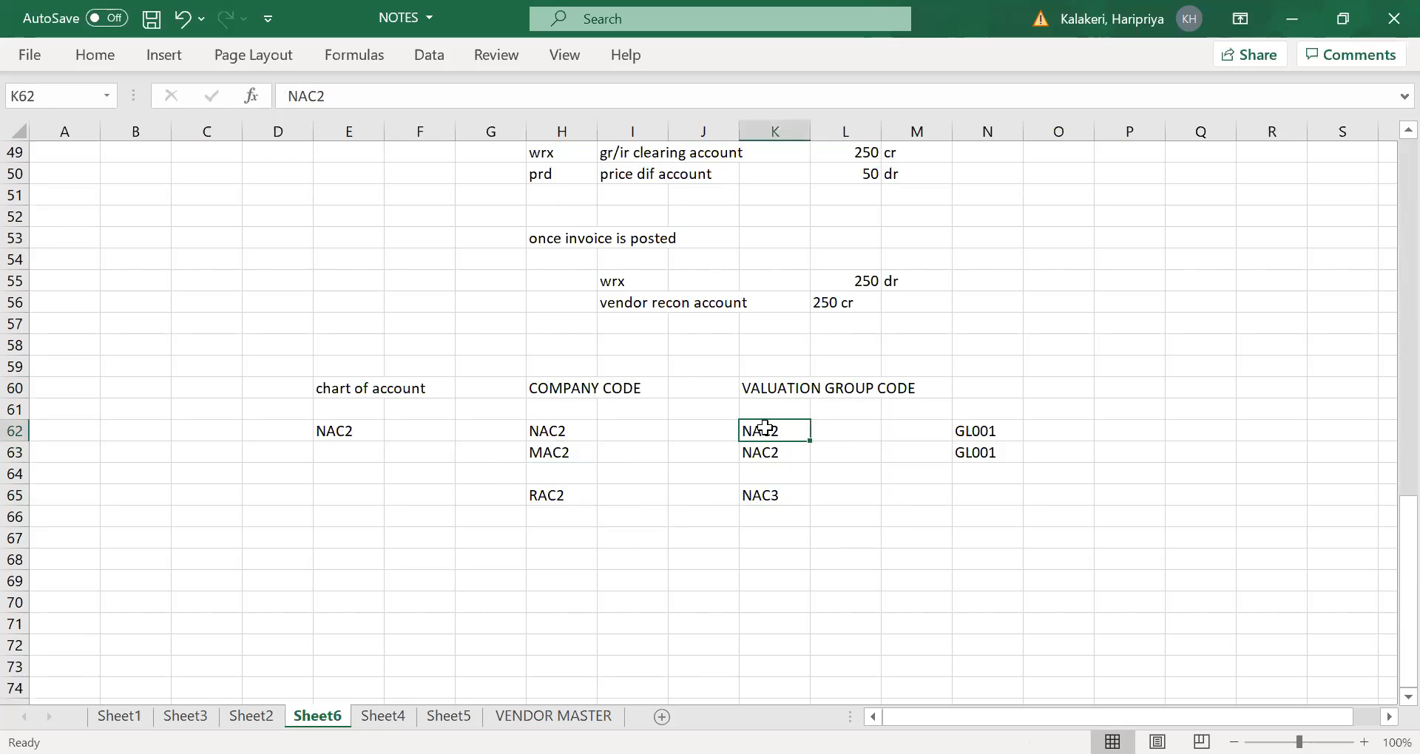
pyautogui.click(976, 432)
pyautogui.click(756, 454)
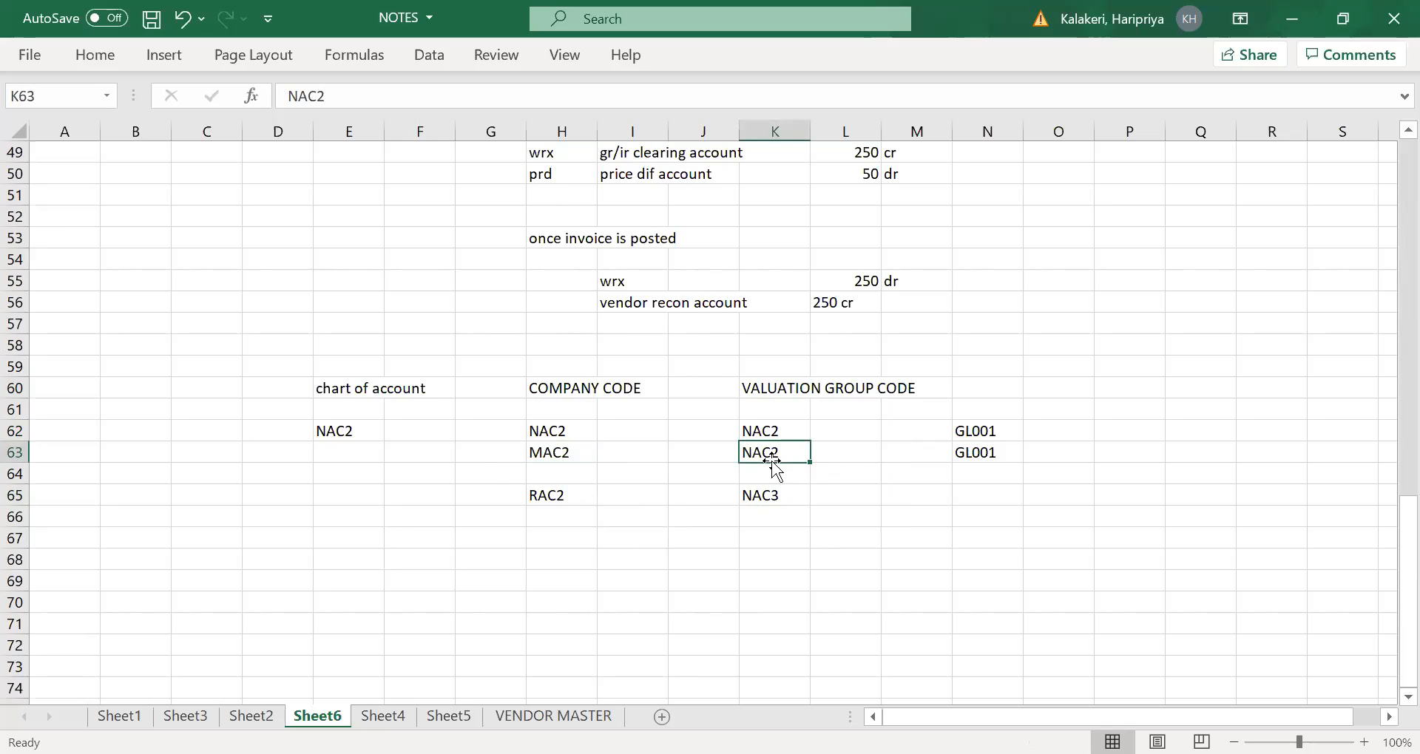
# - Enter the G/L account Gl003 in N65 for the RAC2 row with valuation group code NAC3
pyautogui.click(773, 501)
pyautogui.click(988, 496)
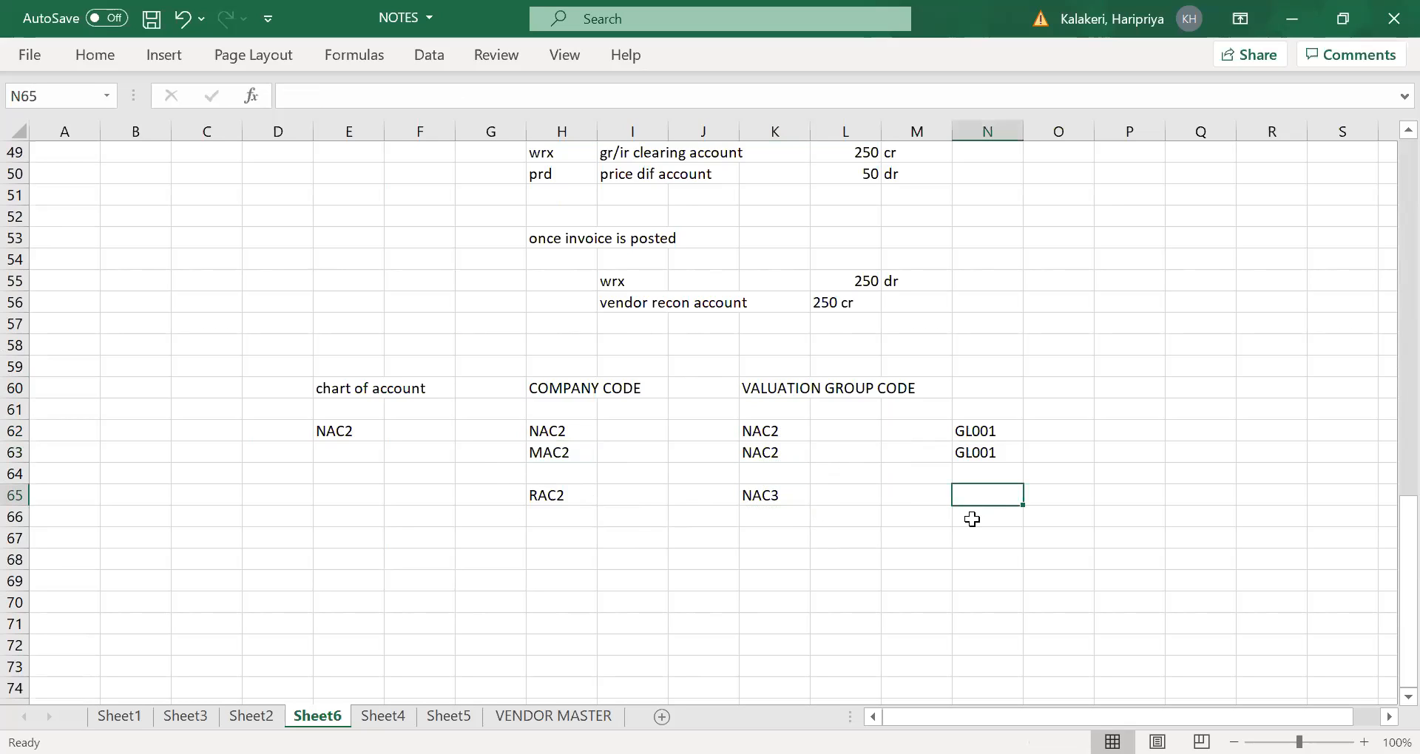
pyautogui.write('gL00')
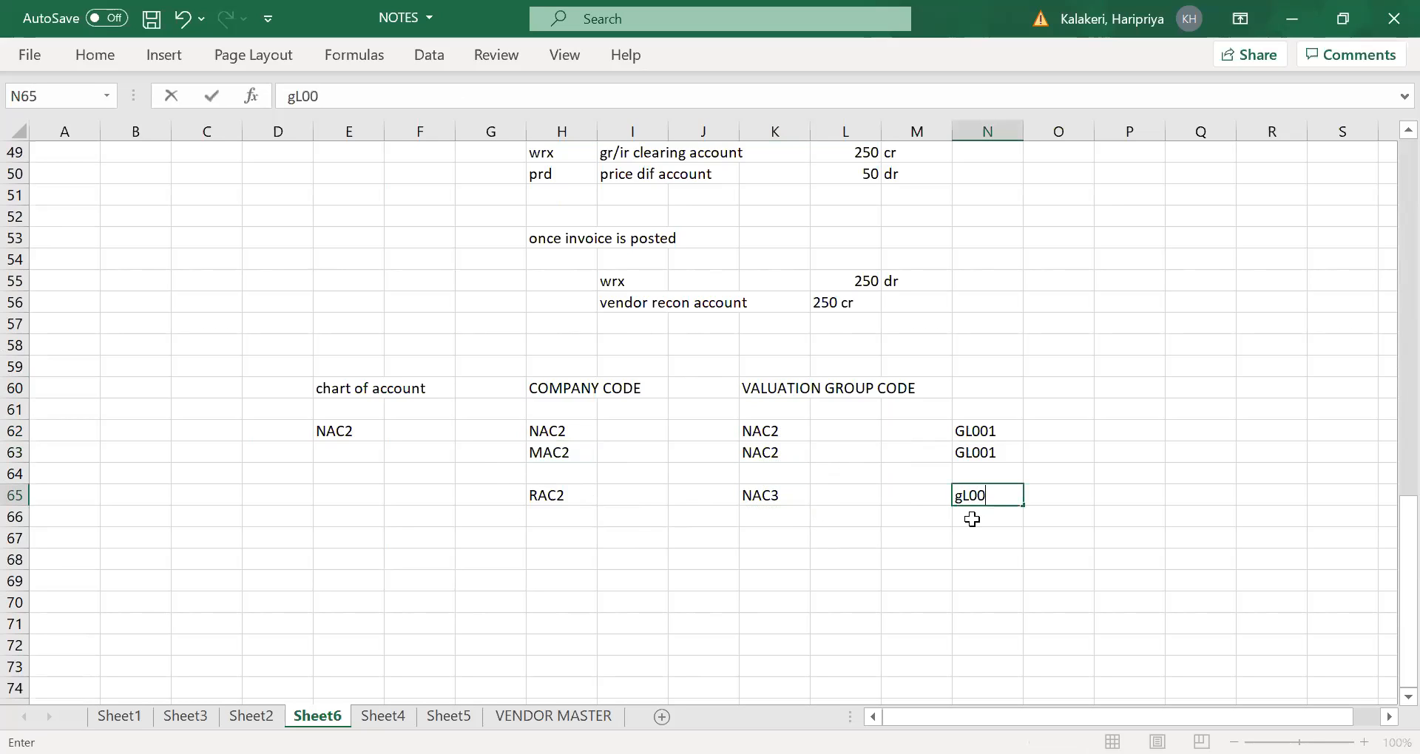
pyautogui.write('3')
pyautogui.press('Tab')
pyautogui.click(850, 578)
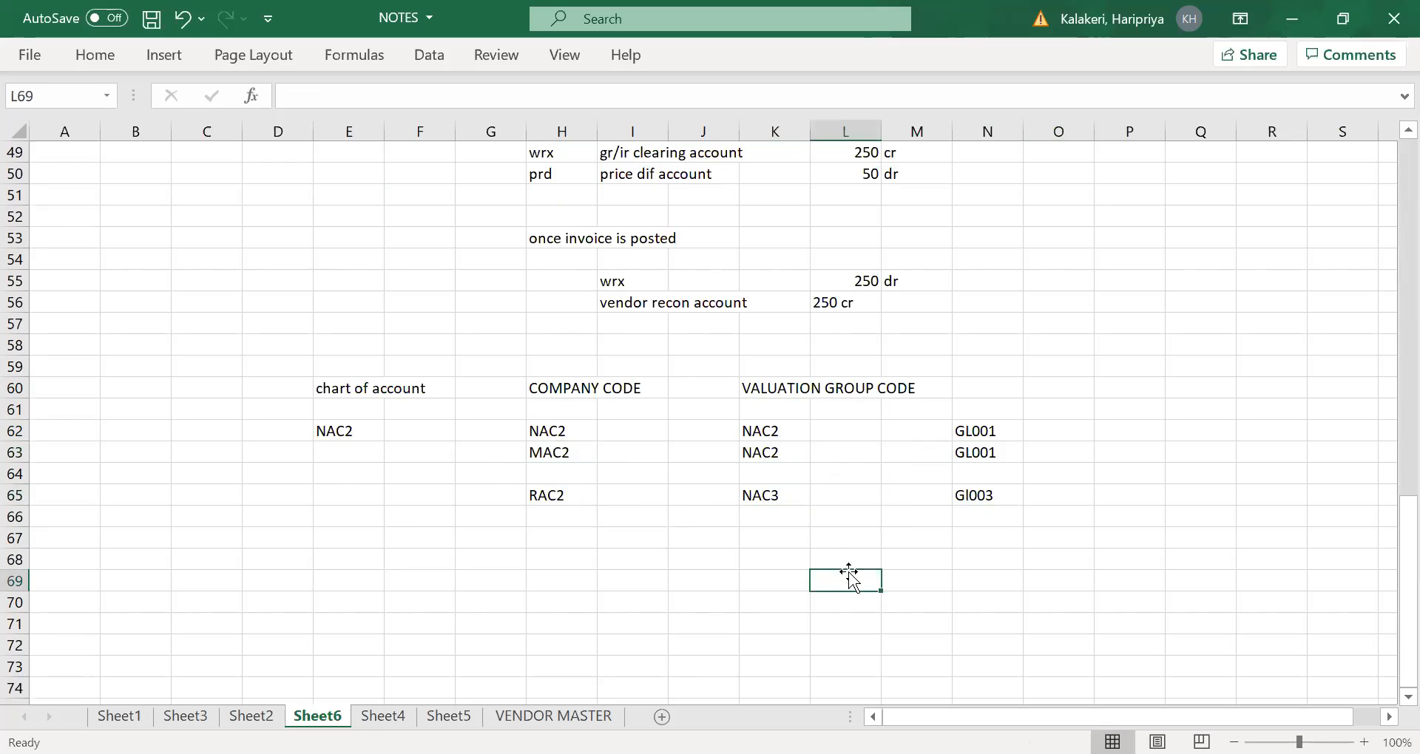
# - Examine how the valuation group codes link the chart of account and company codes to their G/L accounts
pyautogui.click(977, 498)
pyautogui.click(767, 439)
pyautogui.click(763, 454)
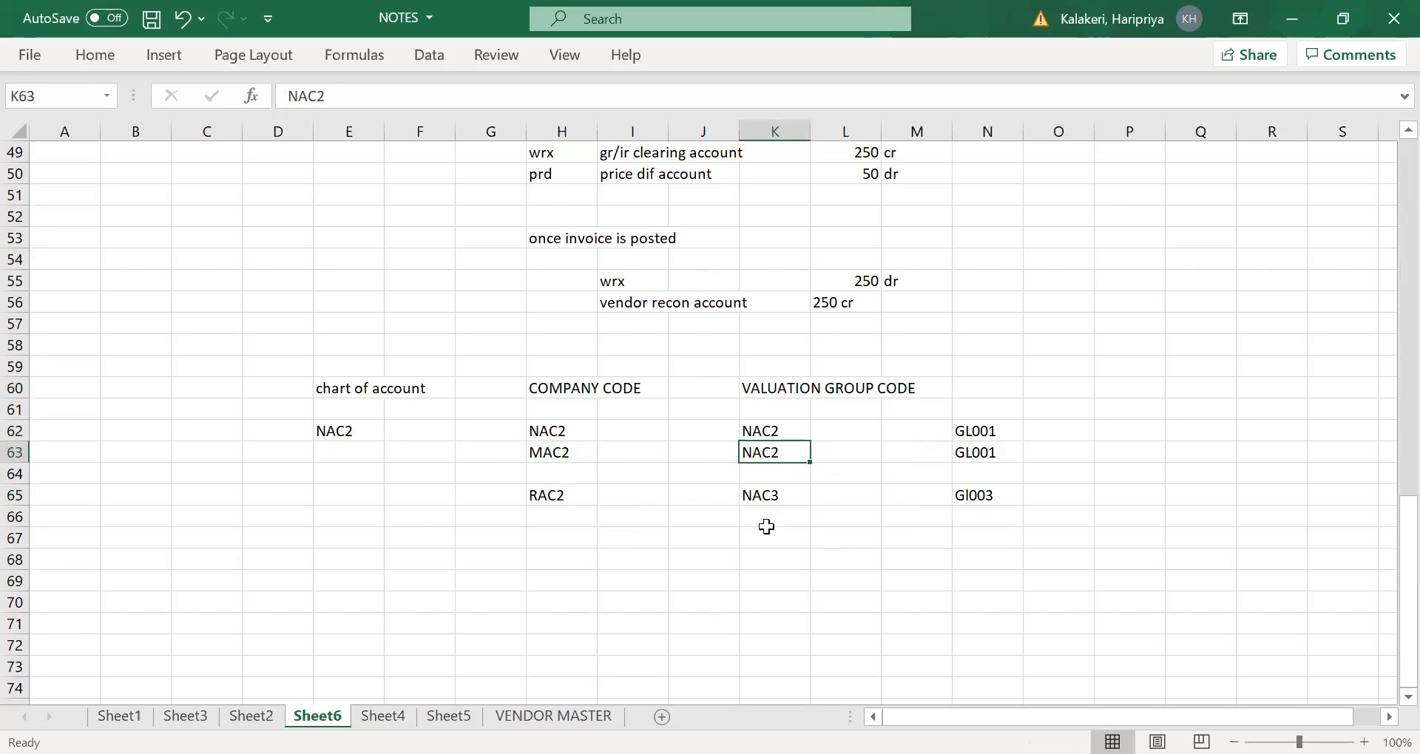
pyautogui.click(474, 586)
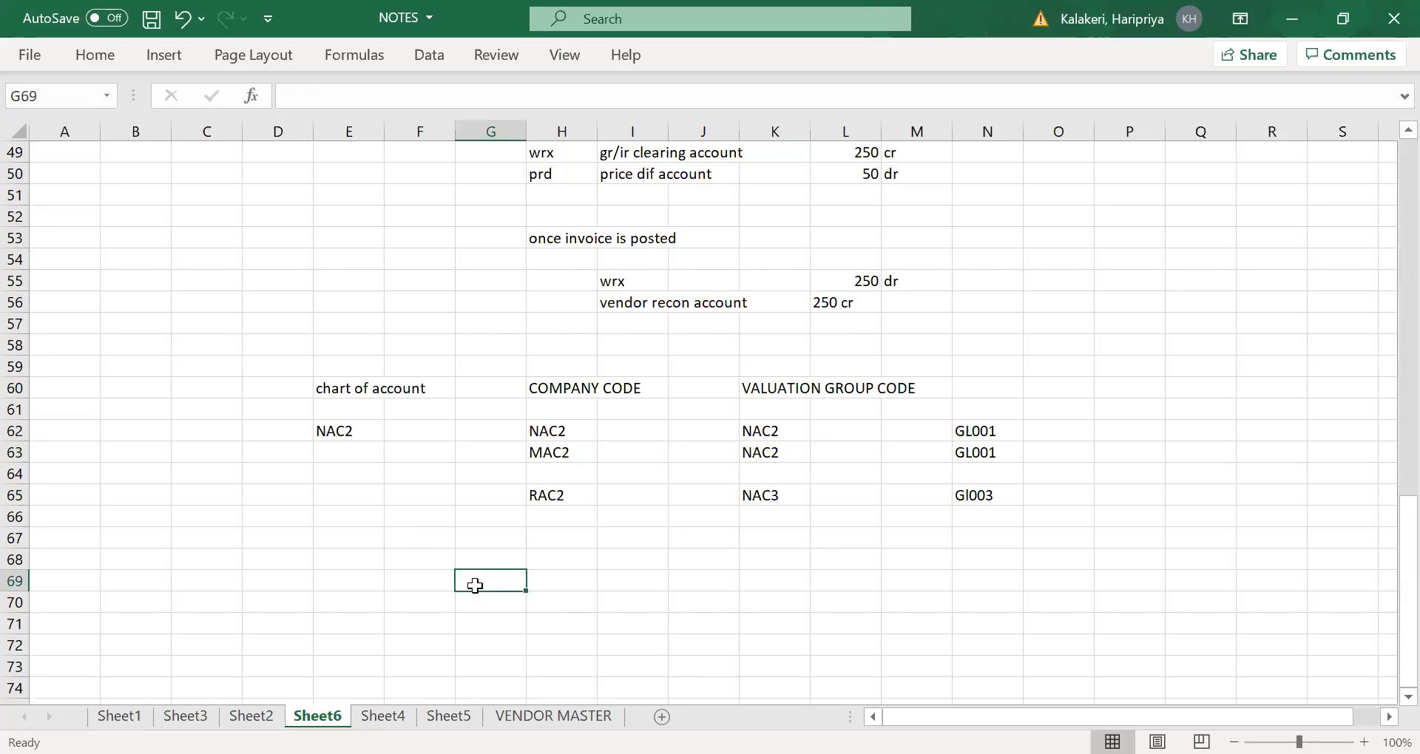
pyautogui.click(801, 453)
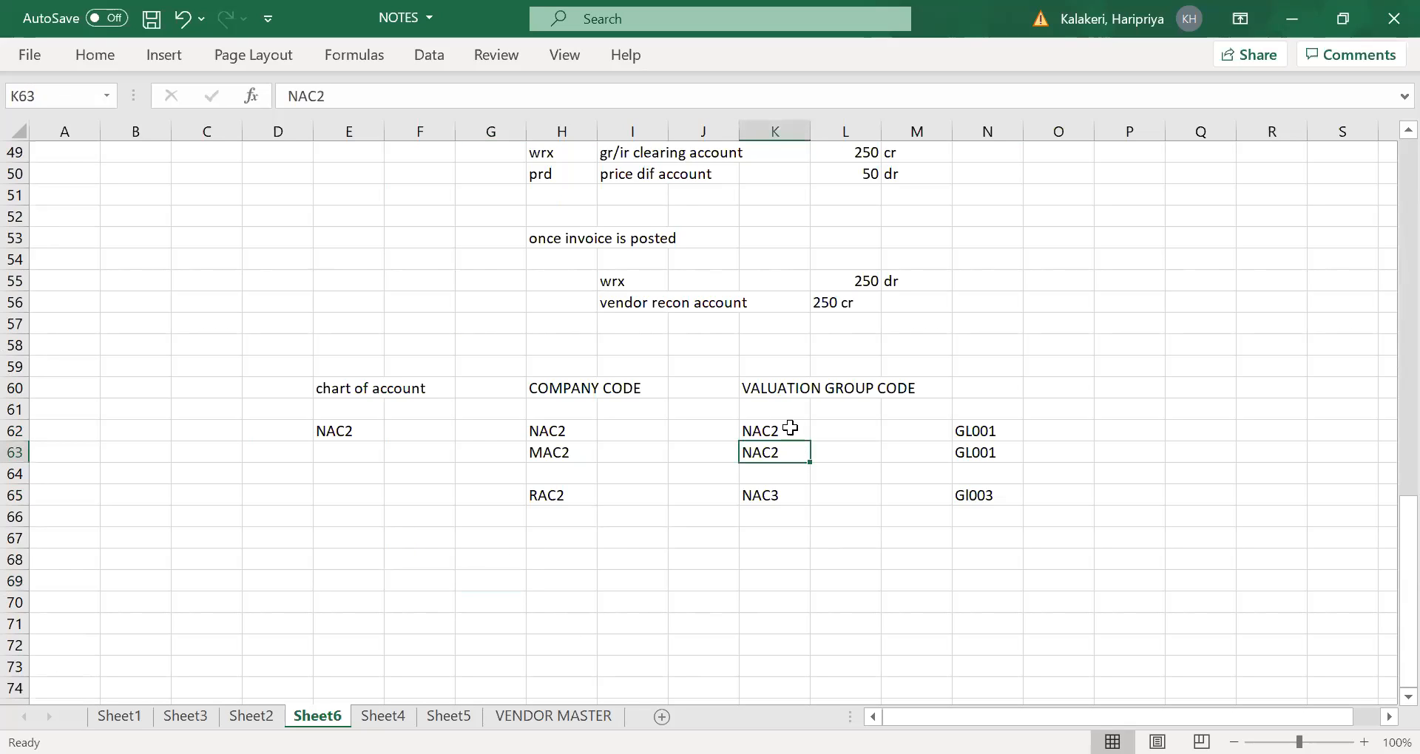
pyautogui.moveTo(781, 364); pyautogui.dragTo(747, 545)
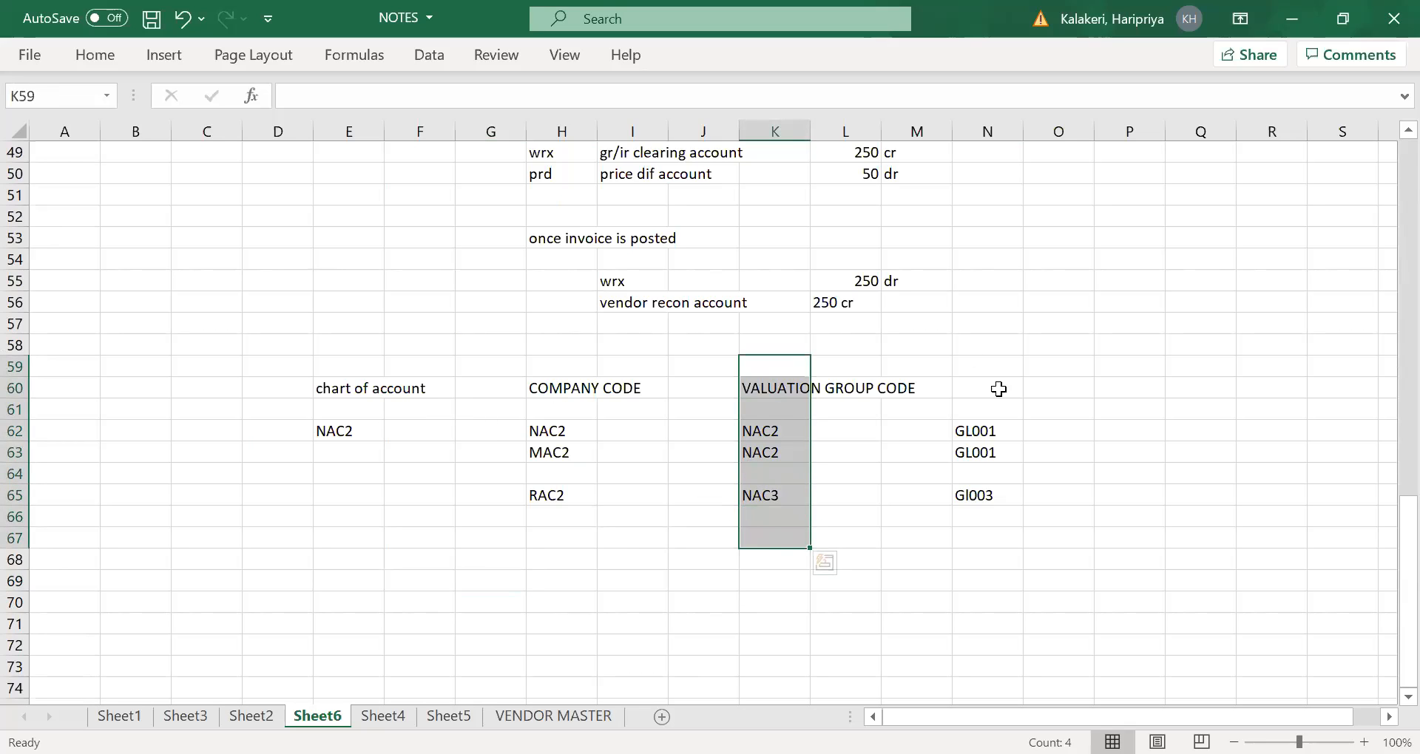
pyautogui.click(989, 431)
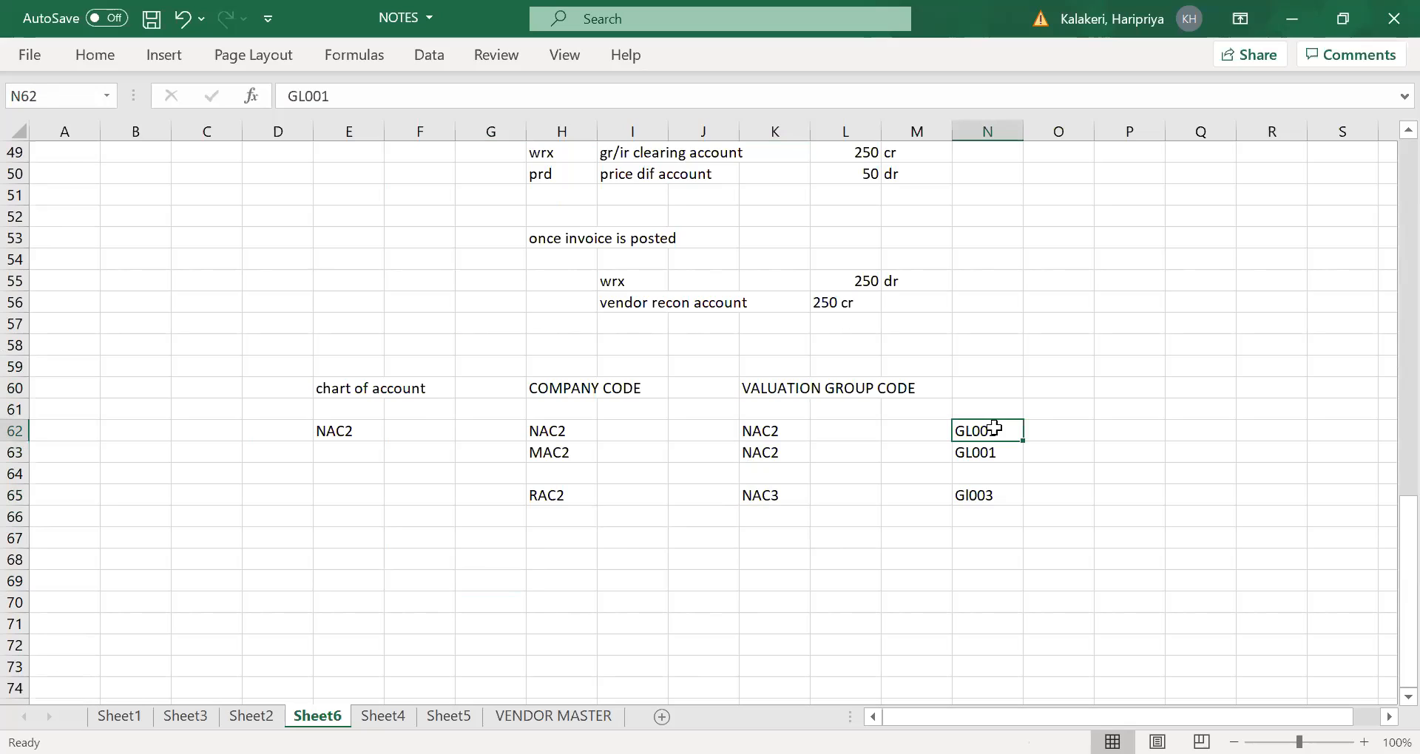
pyautogui.click(356, 435)
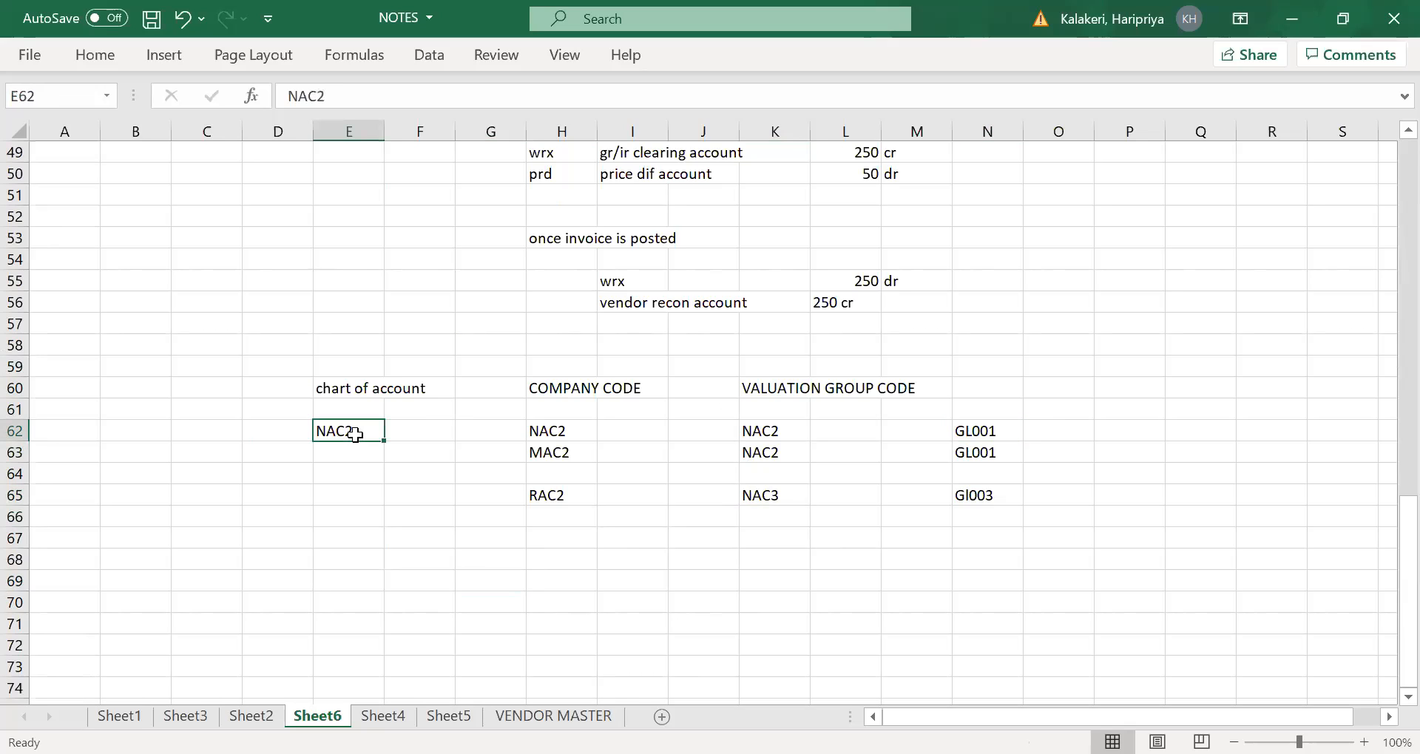
pyautogui.click(982, 429)
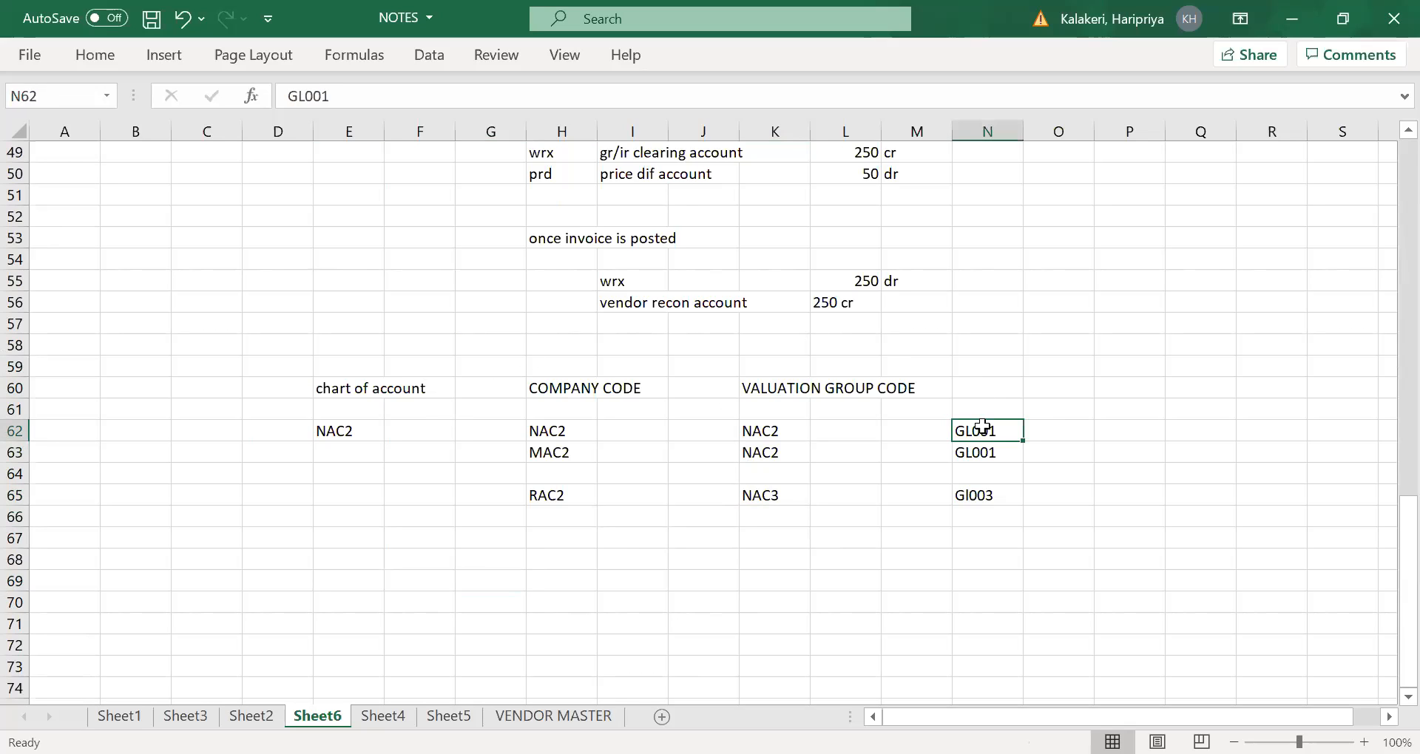
pyautogui.click(362, 435)
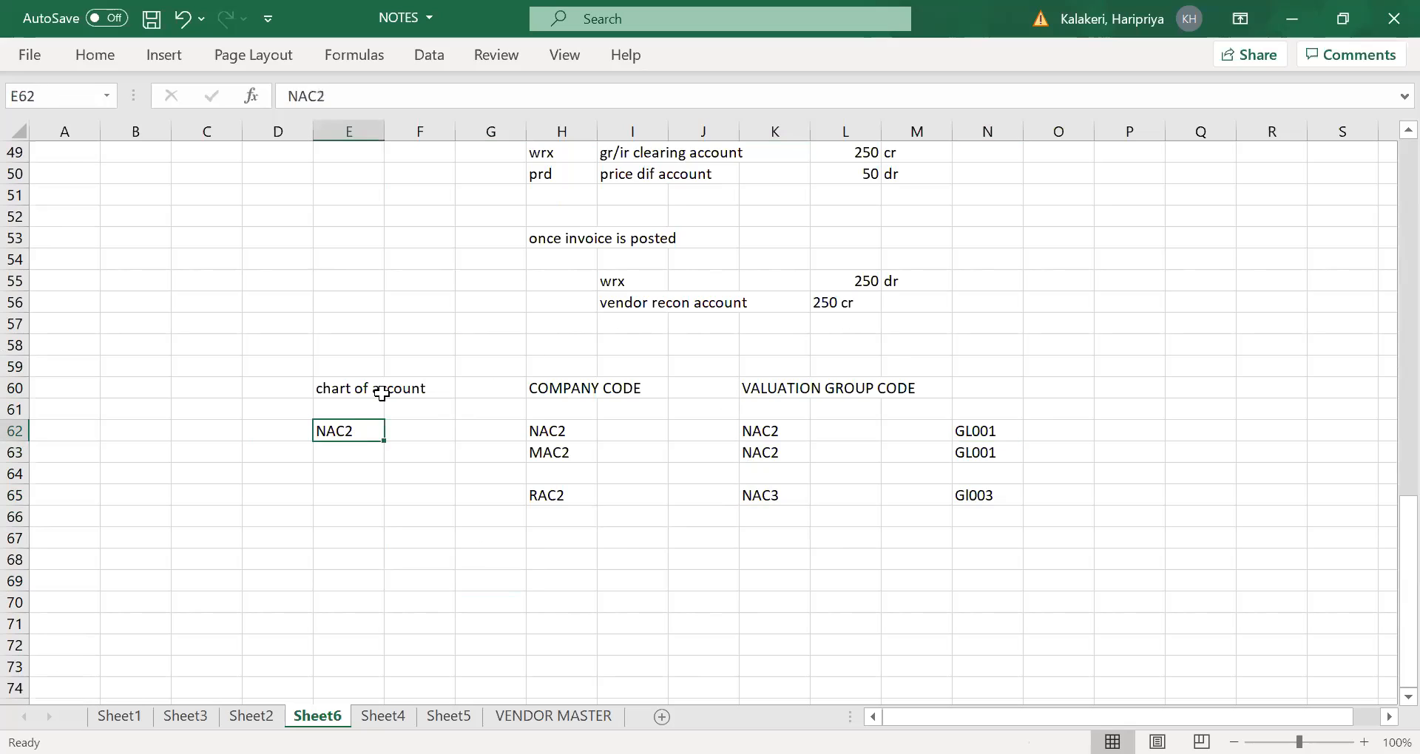
pyautogui.click(732, 428)
pyautogui.click(755, 430)
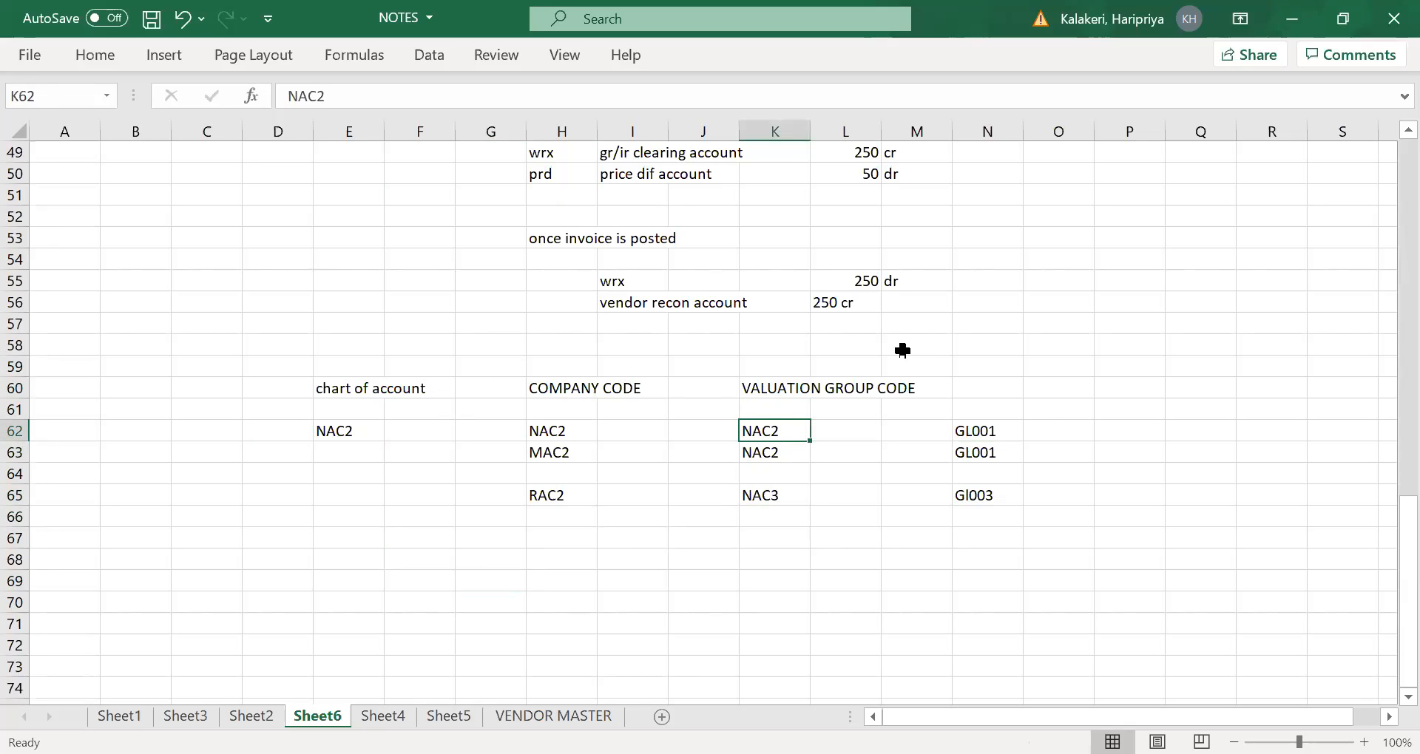
pyautogui.click(985, 431)
pyautogui.click(758, 433)
pyautogui.moveTo(991, 432); pyautogui.dragTo(993, 412)
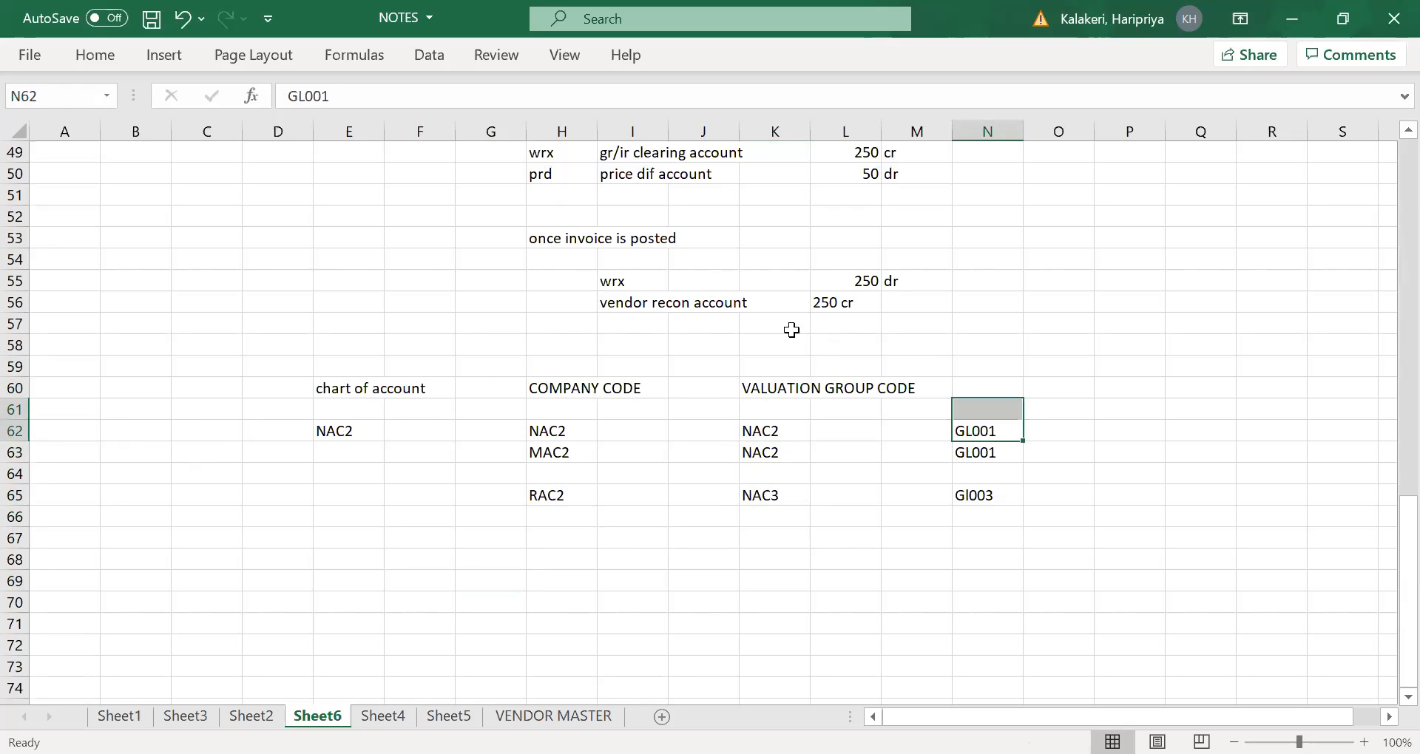
pyautogui.click(858, 583)
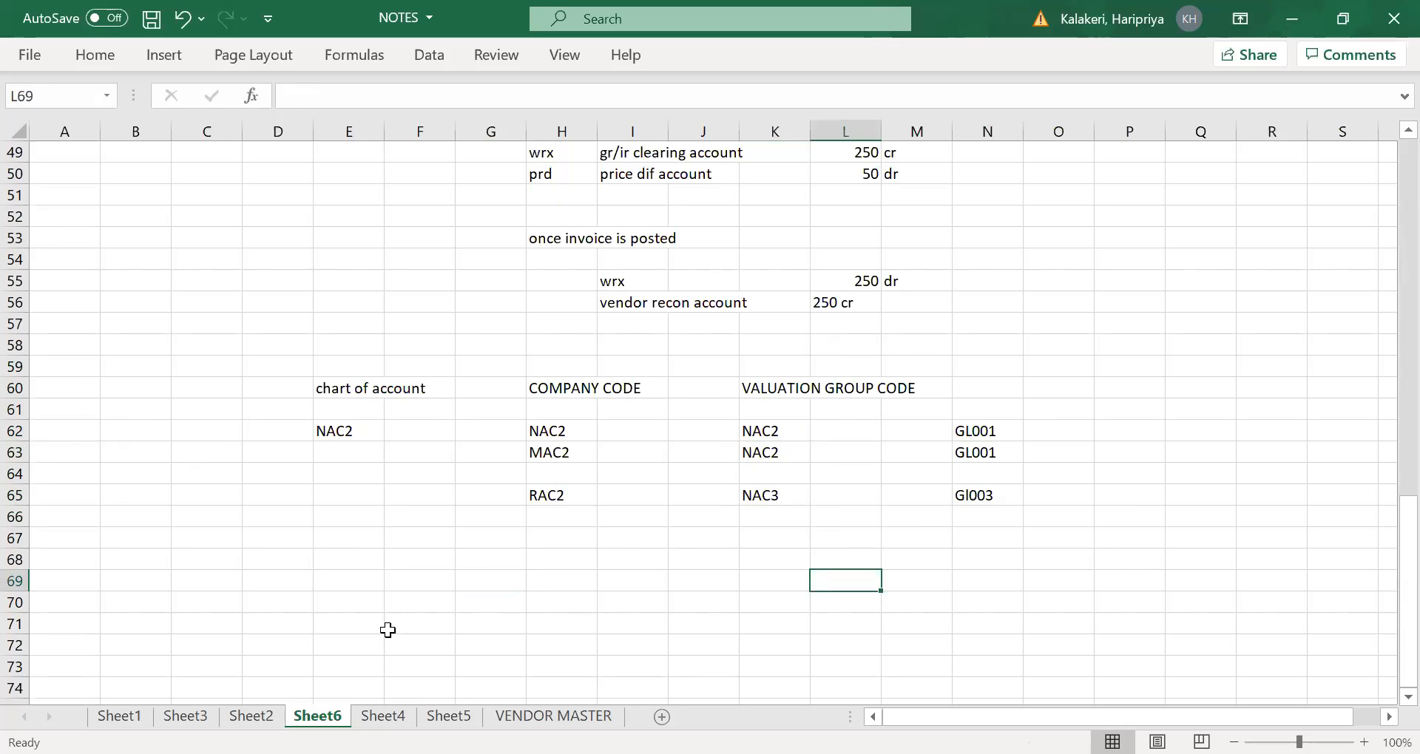
# - Start a second example in row 69 with mac3 as chart of account in E69 and mac3 in H69
pyautogui.click(342, 551)
pyautogui.click(349, 580)
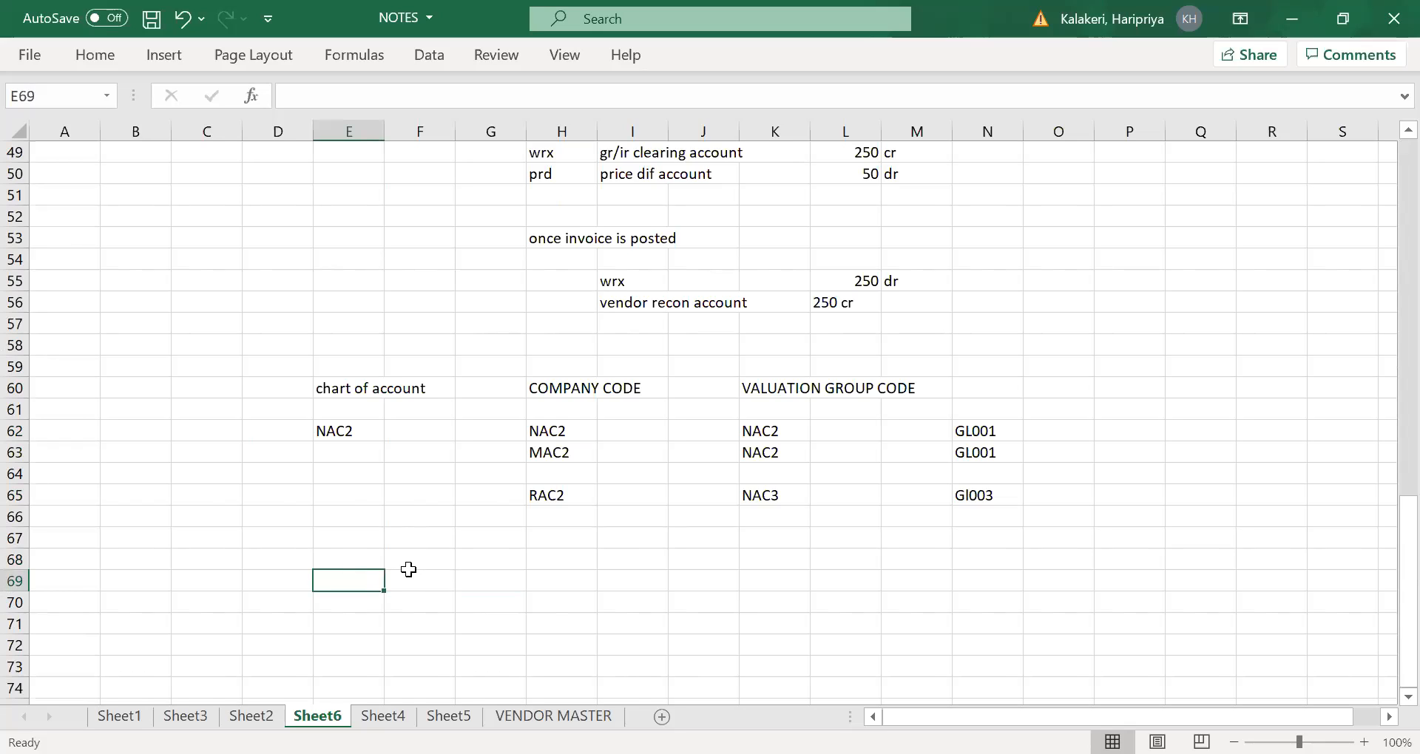
pyautogui.write('mac3')
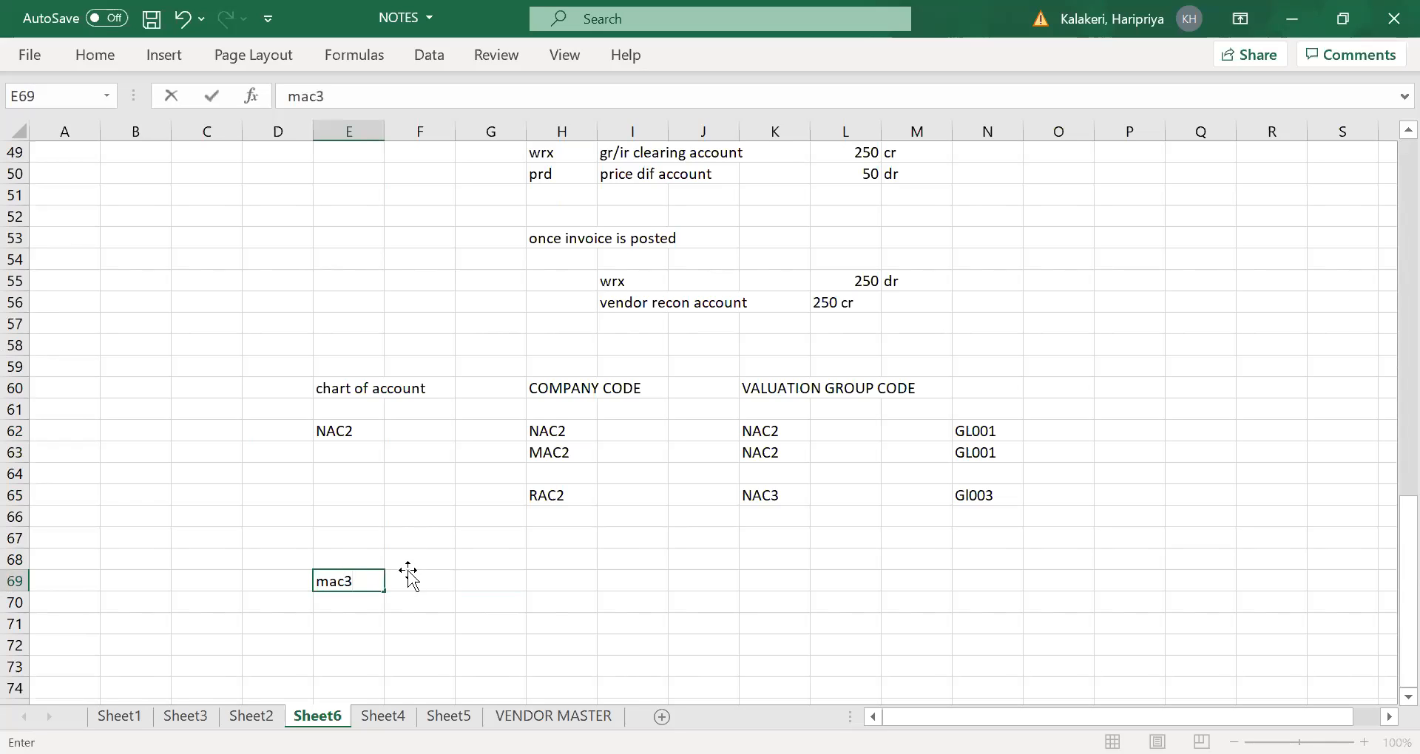
pyautogui.click(409, 574)
pyautogui.click(566, 583)
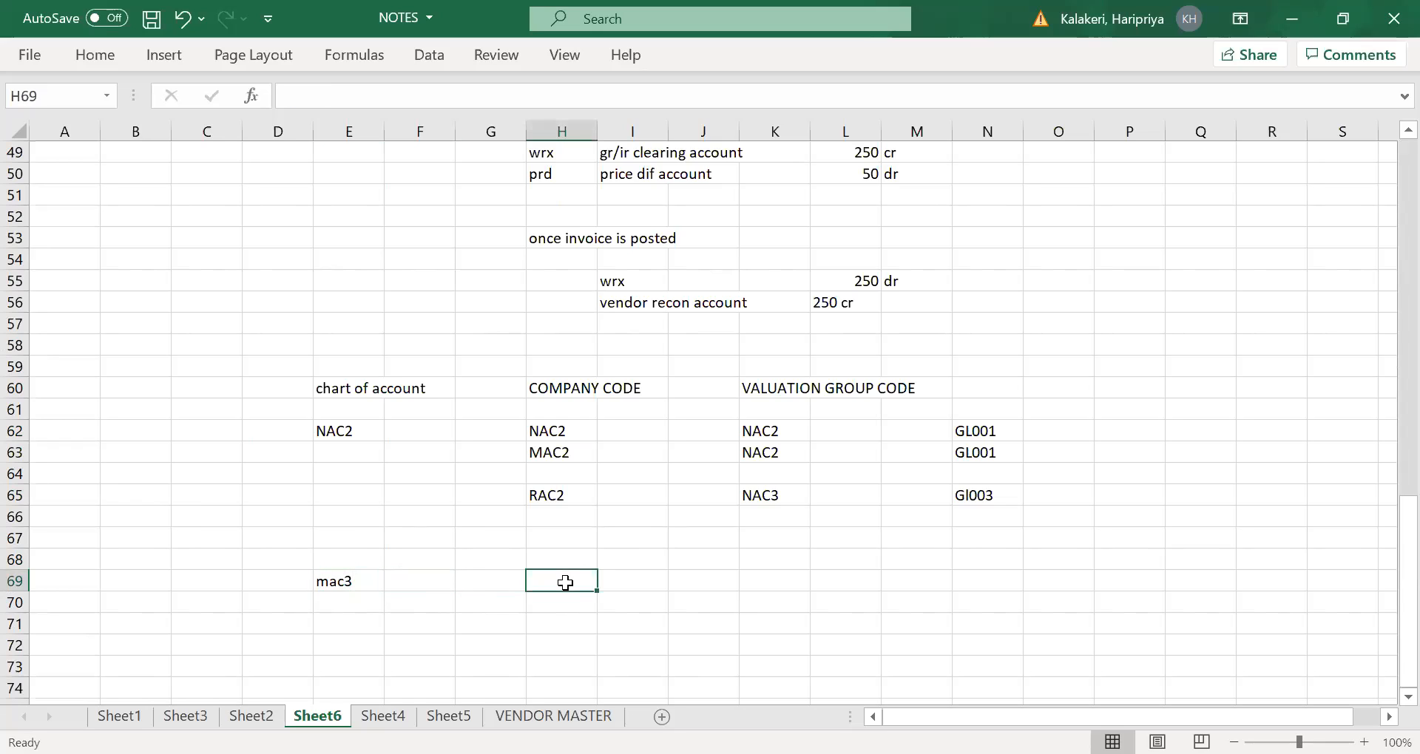
pyautogui.write('mac3')
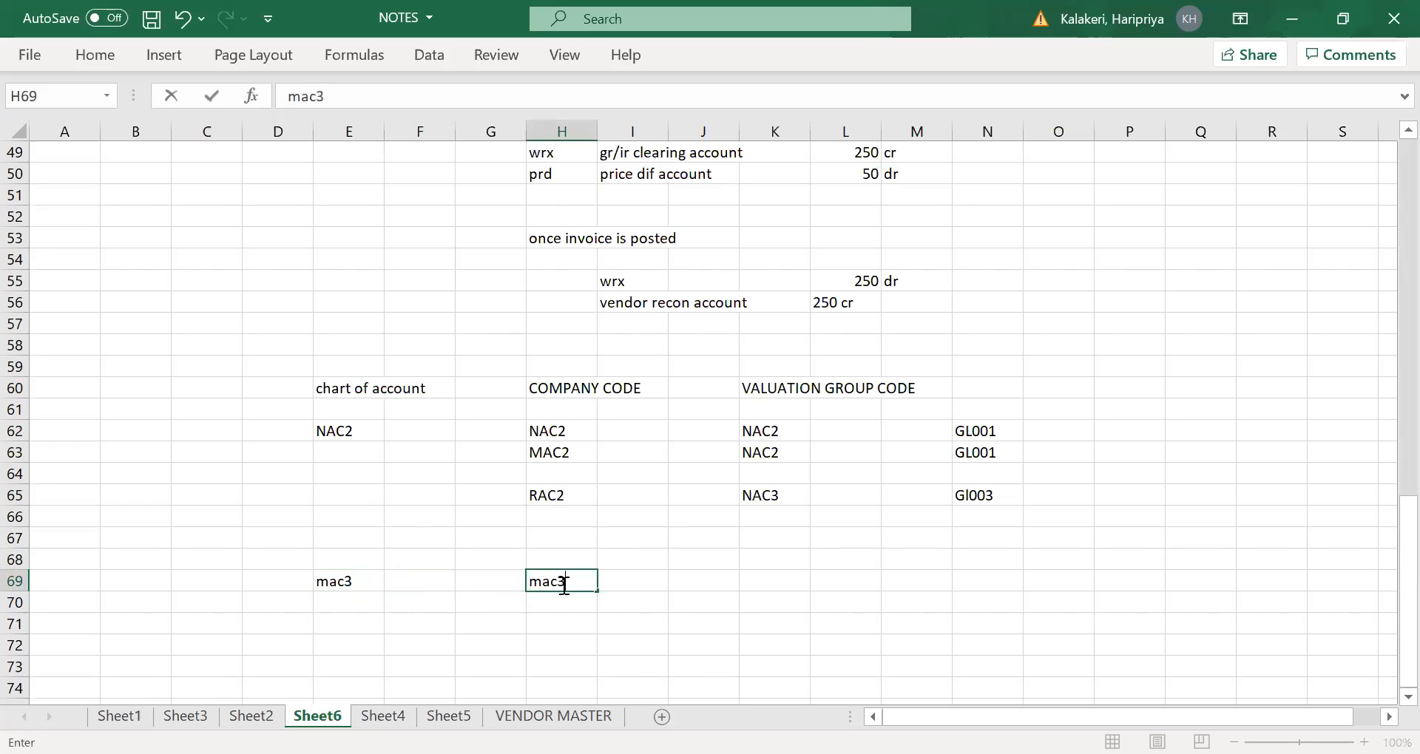
pyautogui.press('Tab')
pyautogui.click(556, 580)
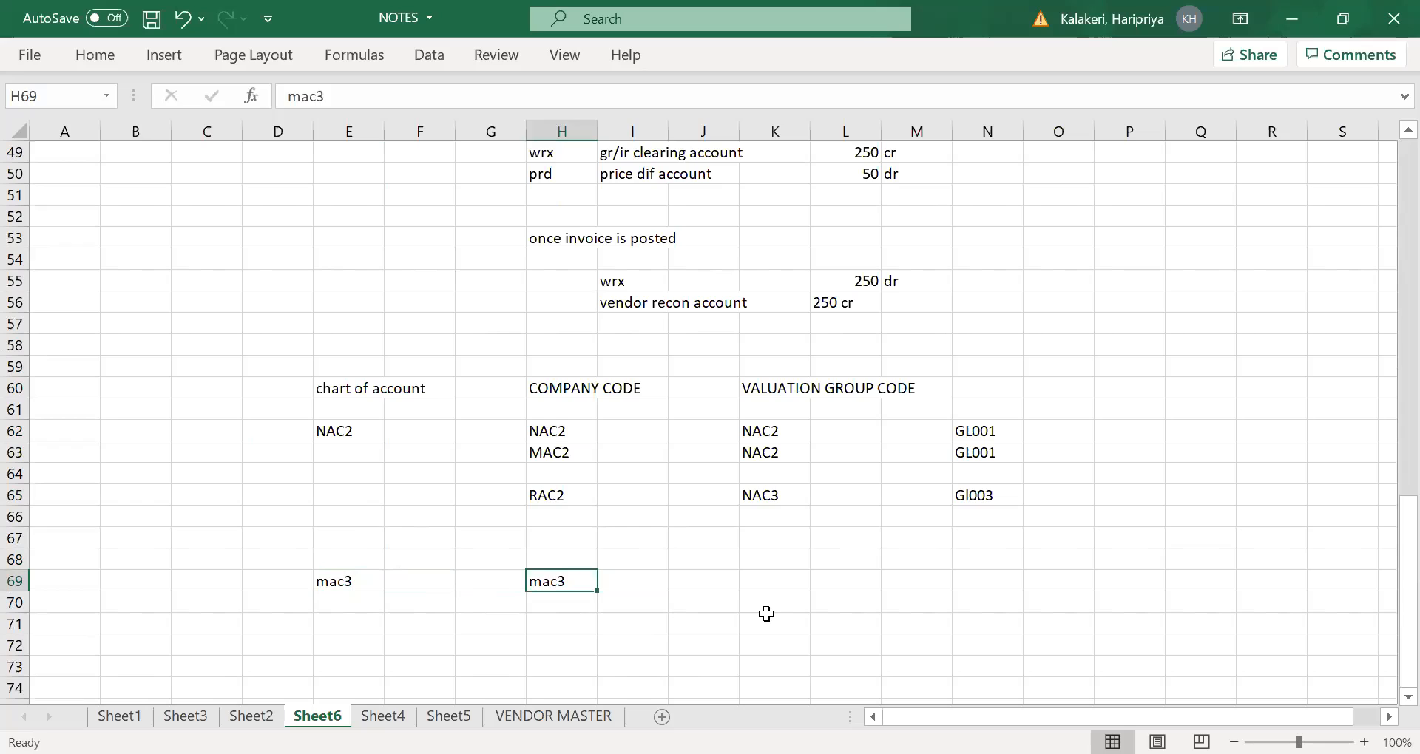
pyautogui.press('Tab')
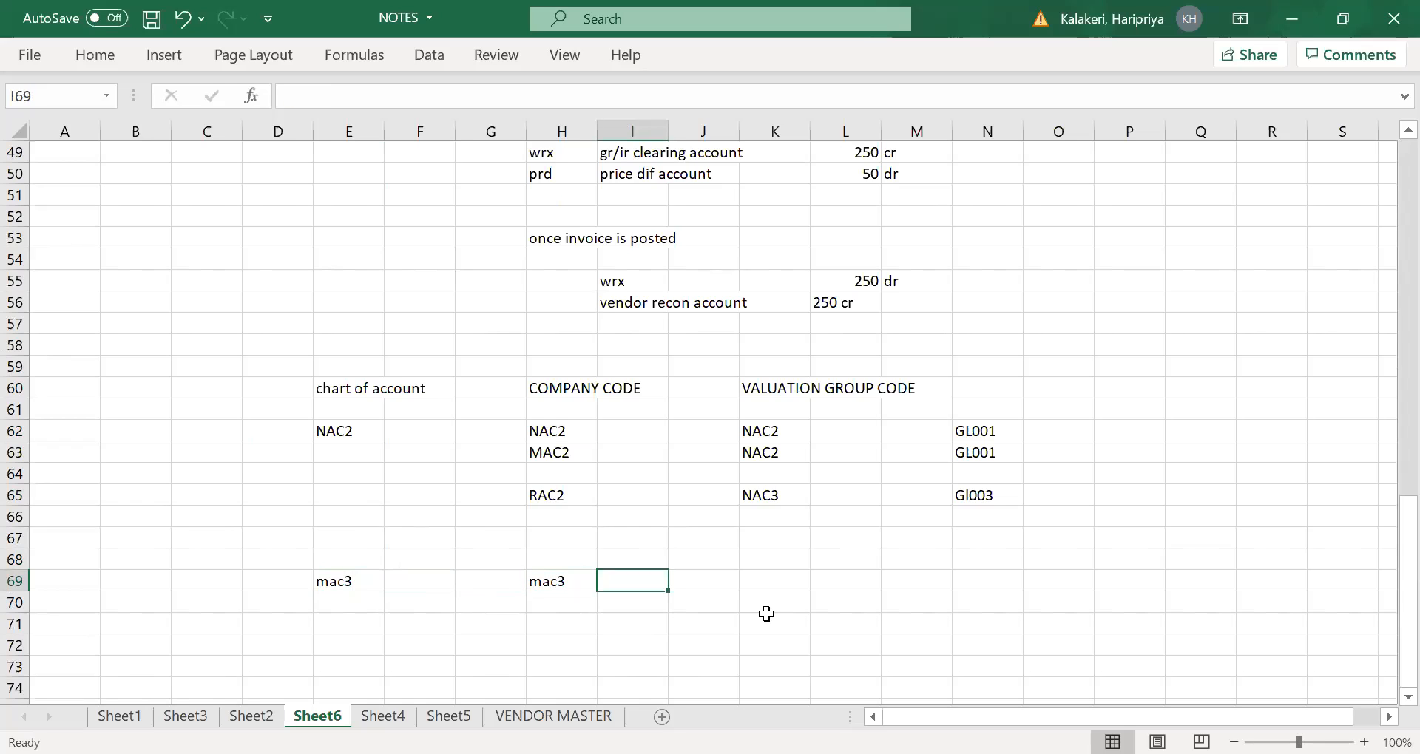
pyautogui.click(682, 392)
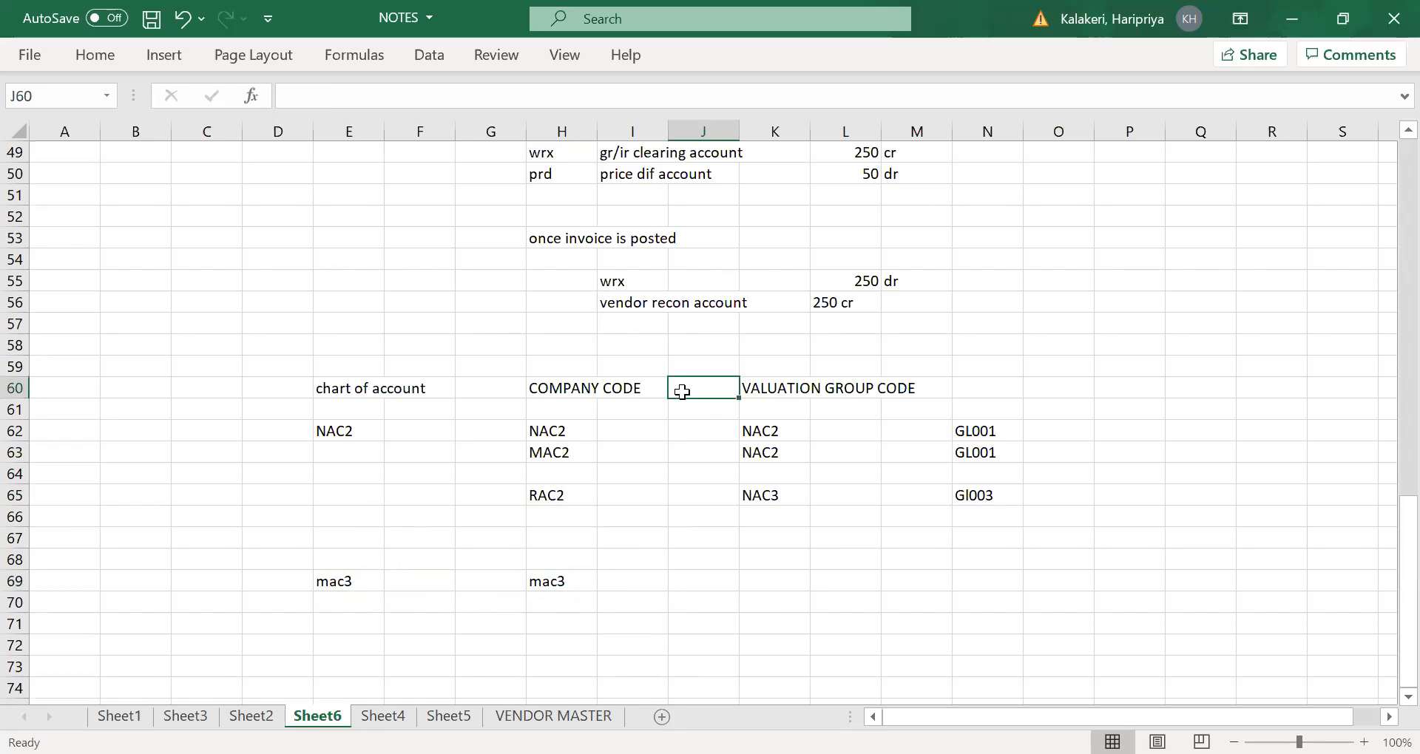
pyautogui.write('plant')
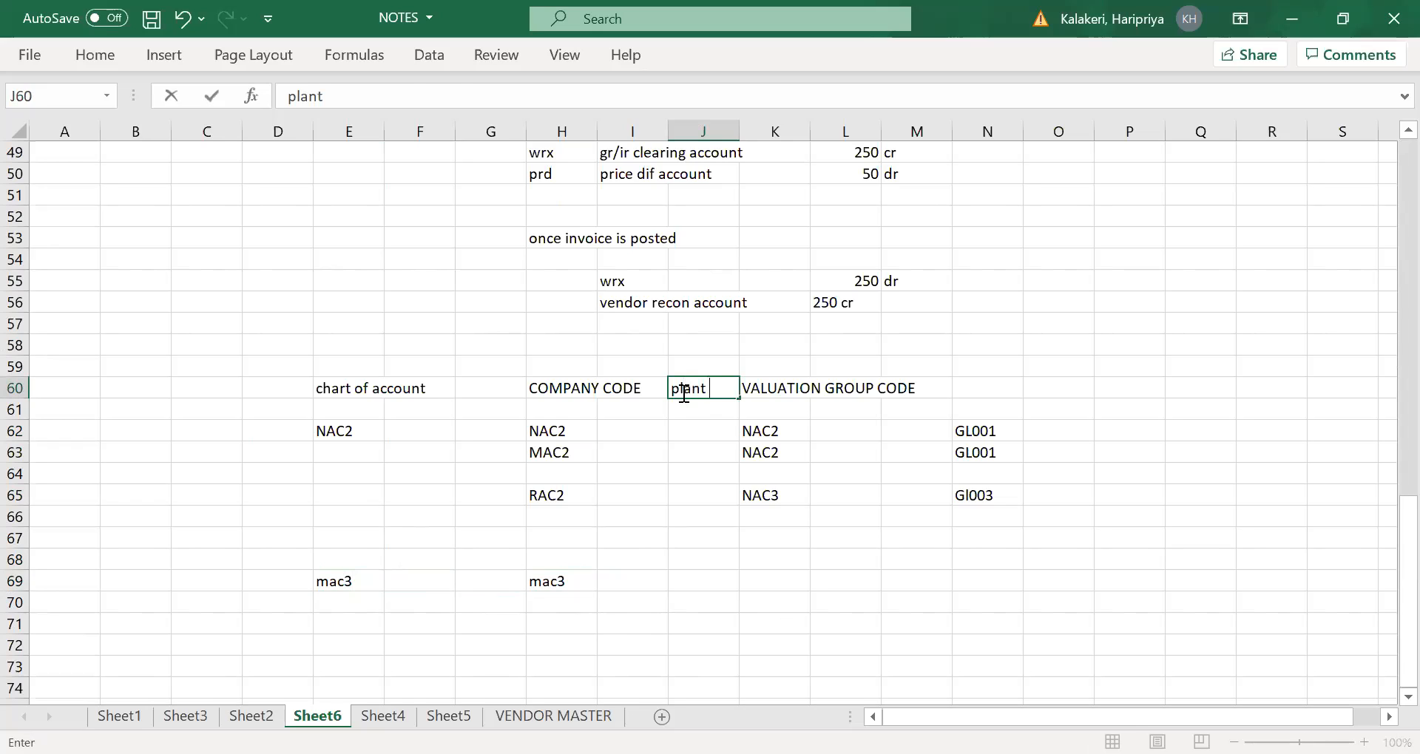
pyautogui.press('Tab')
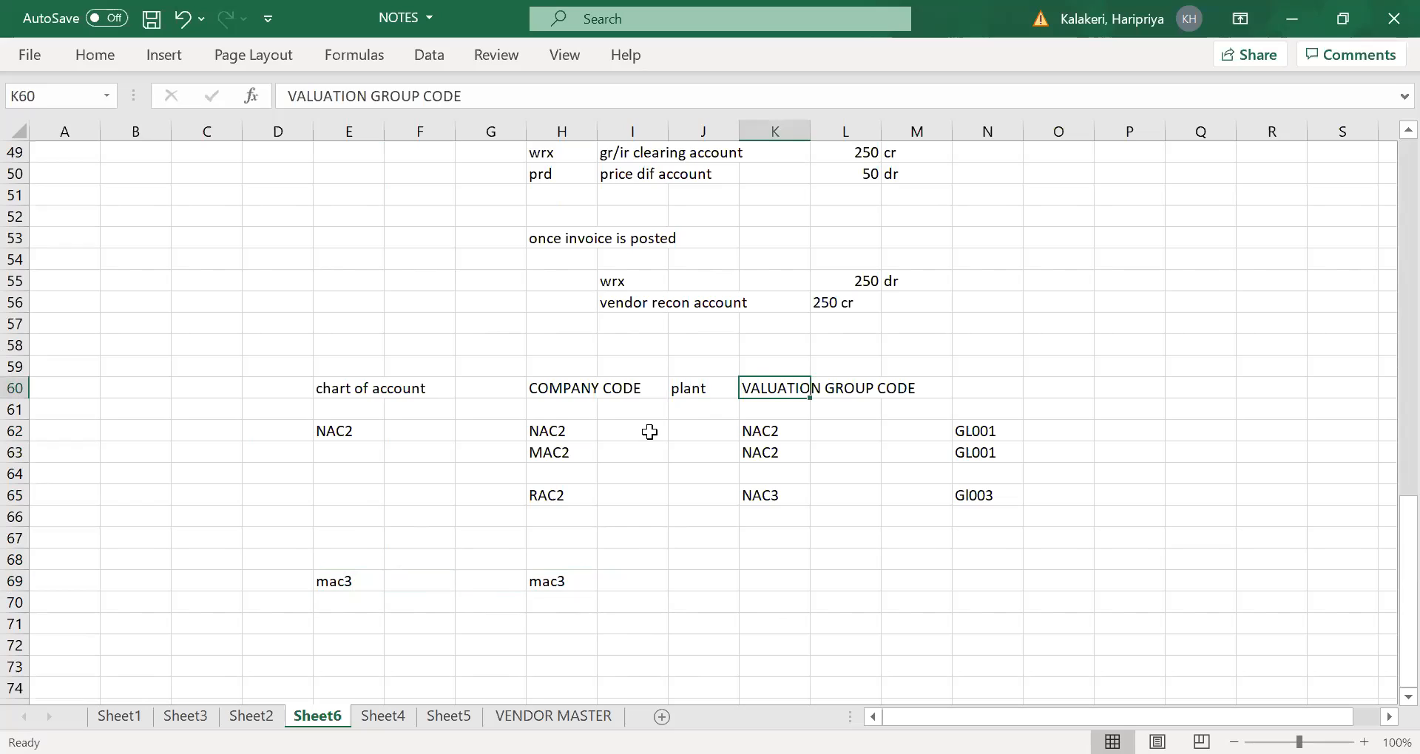
pyautogui.click(692, 386)
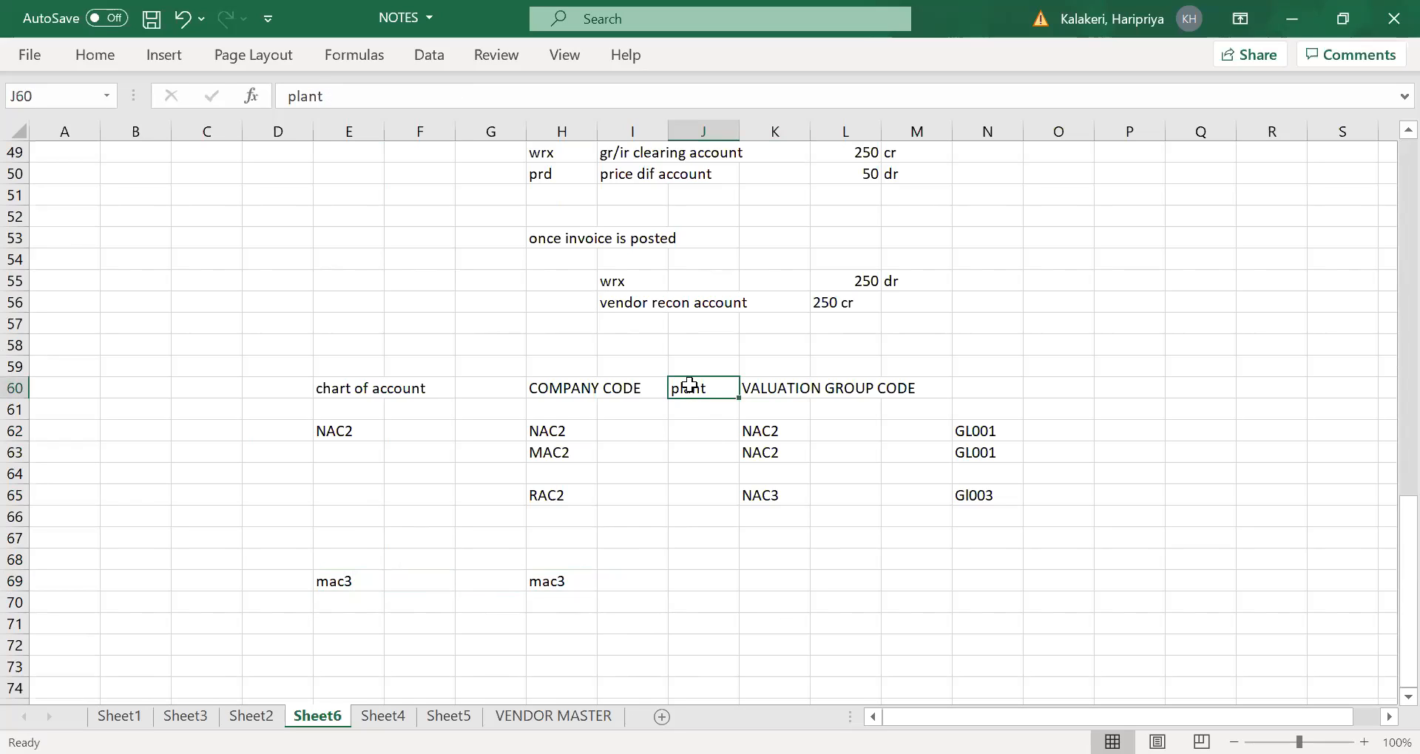
pyautogui.press('Delete')
# - Enter the heading "valuation area is company code" in H58 above the first example table
pyautogui.scroll(-1, 580, 562)
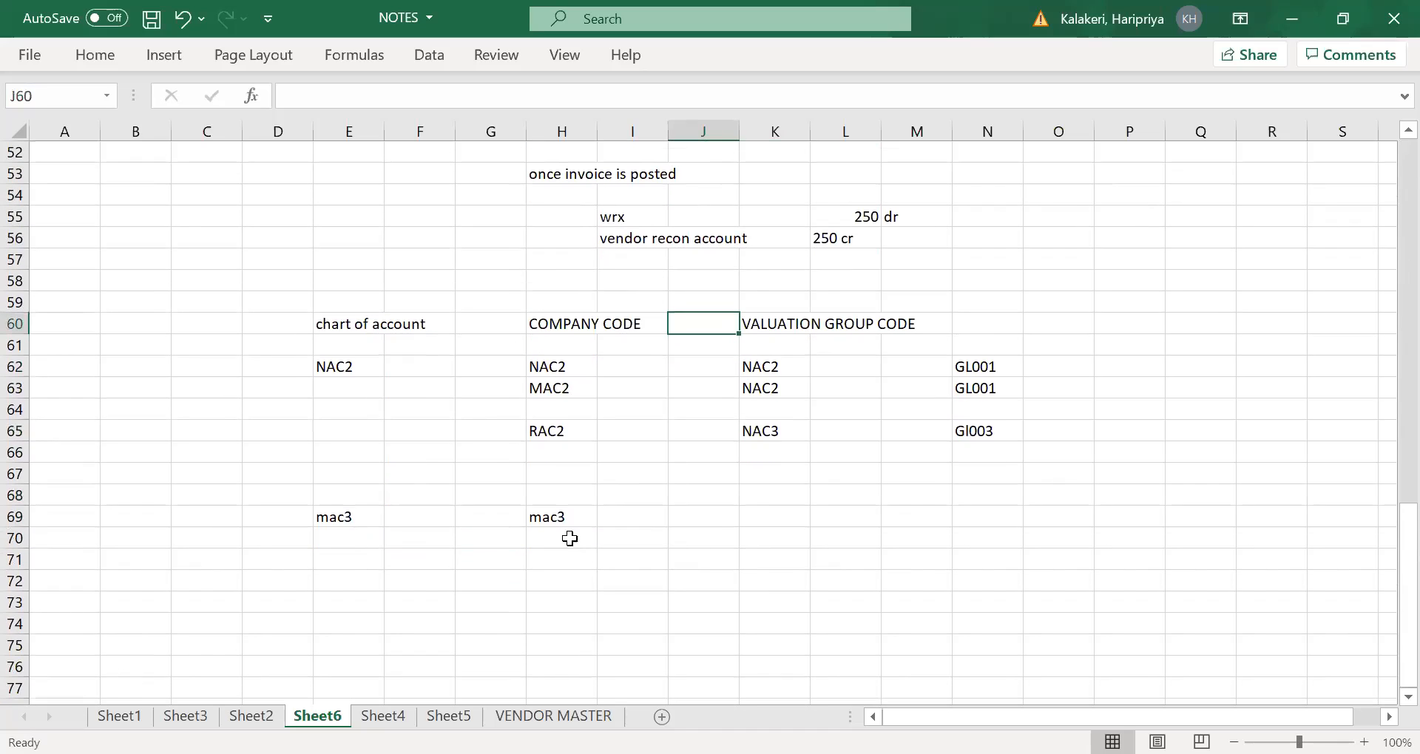
pyautogui.click(546, 488)
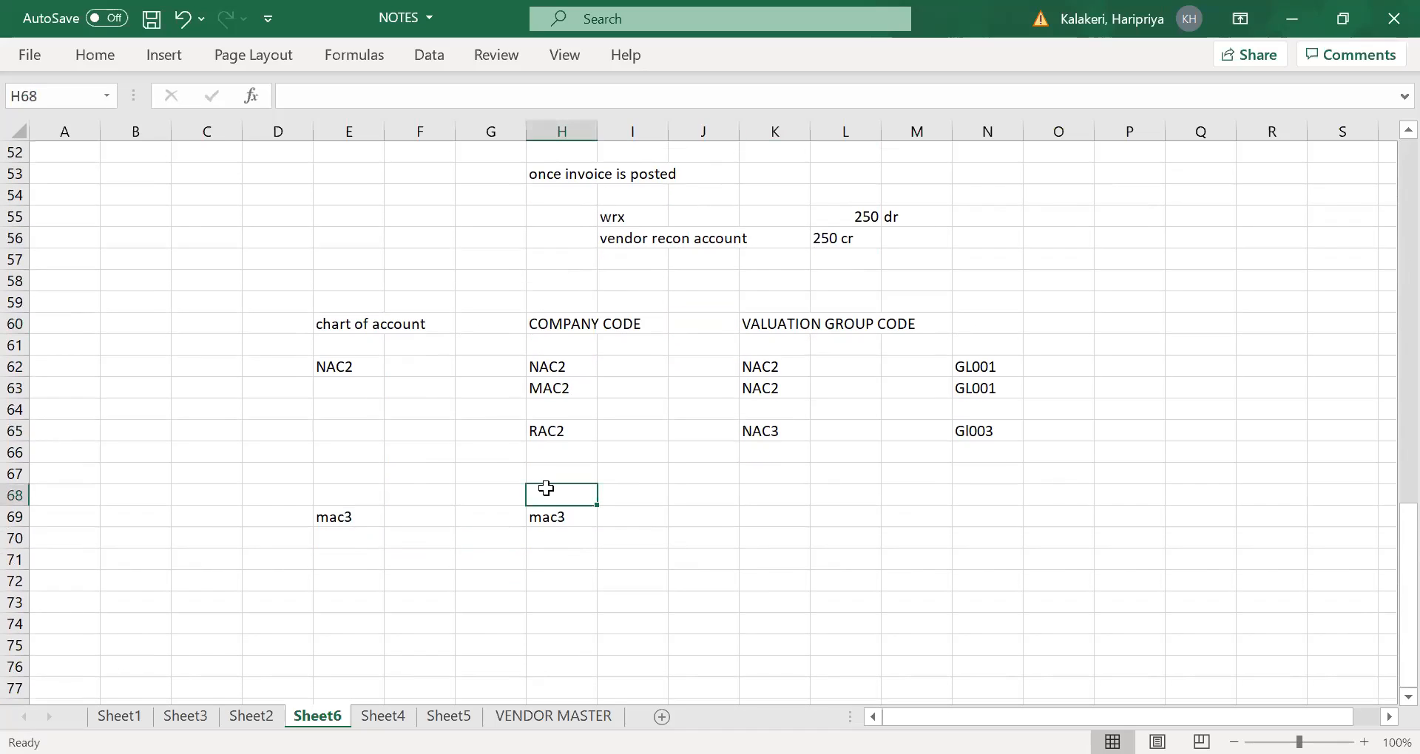
pyautogui.click(549, 278)
pyautogui.write('val')
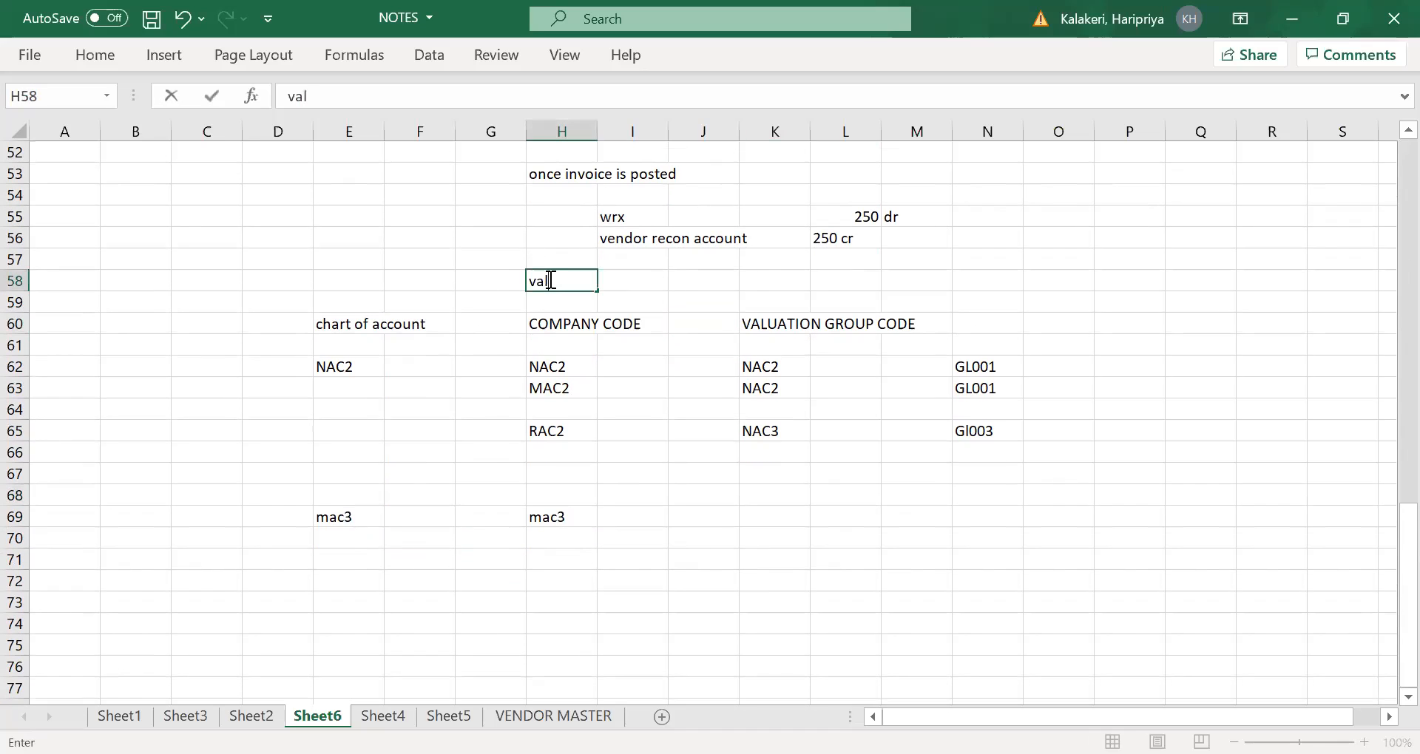
pyautogui.write('uation area is company cod')
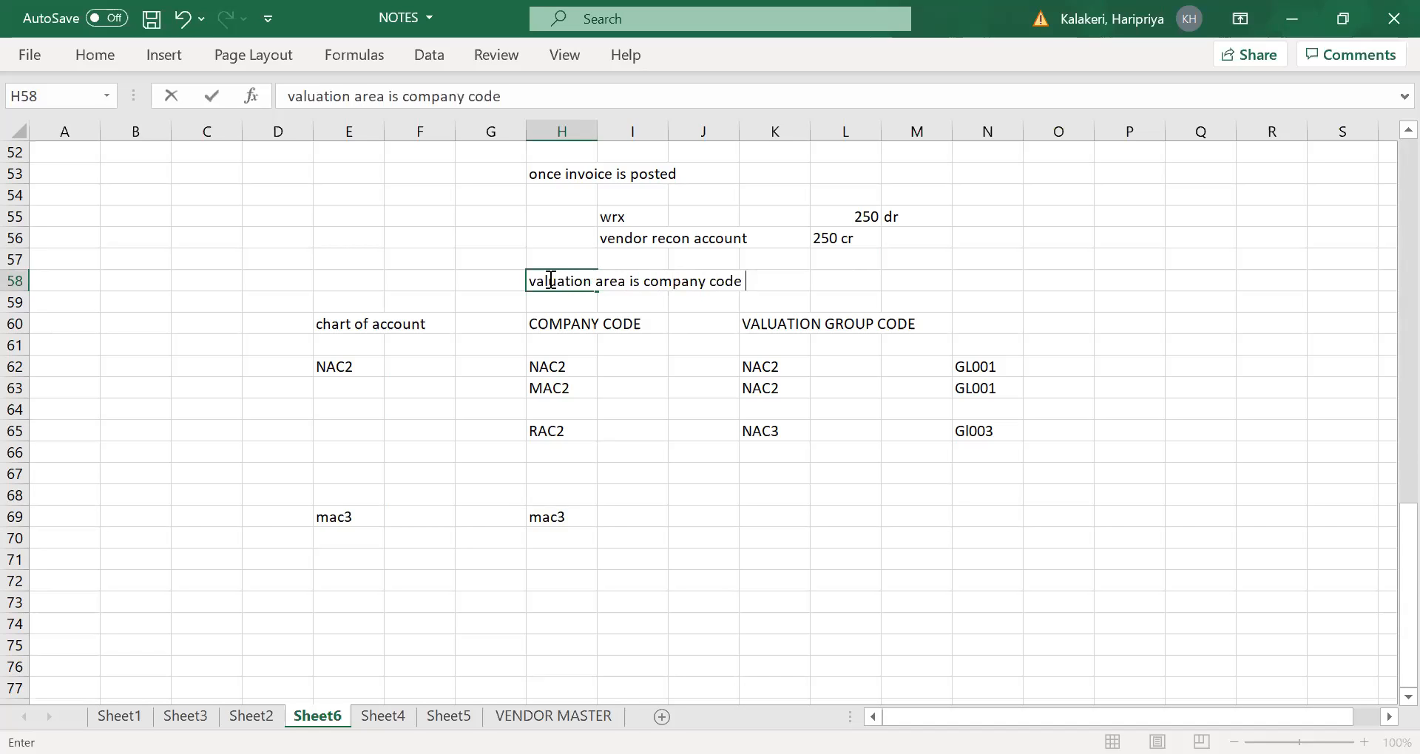
pyautogui.write('e')
pyautogui.press('Tab')
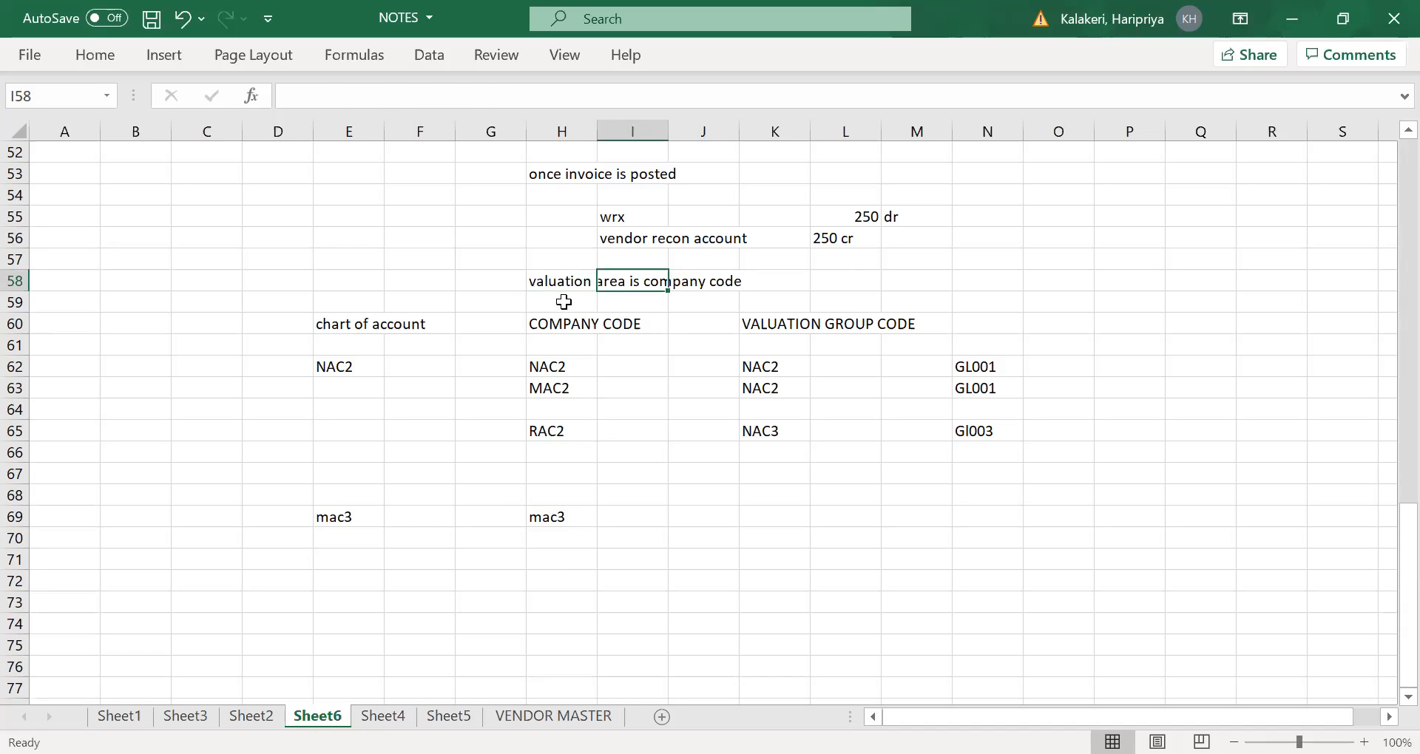
# - Copy the H58 heading to H68 and change its wording to "valuation area is Plant"
pyautogui.click(551, 281)
pyautogui.hotkey('ctrl', 'c')
pyautogui.click(556, 496)
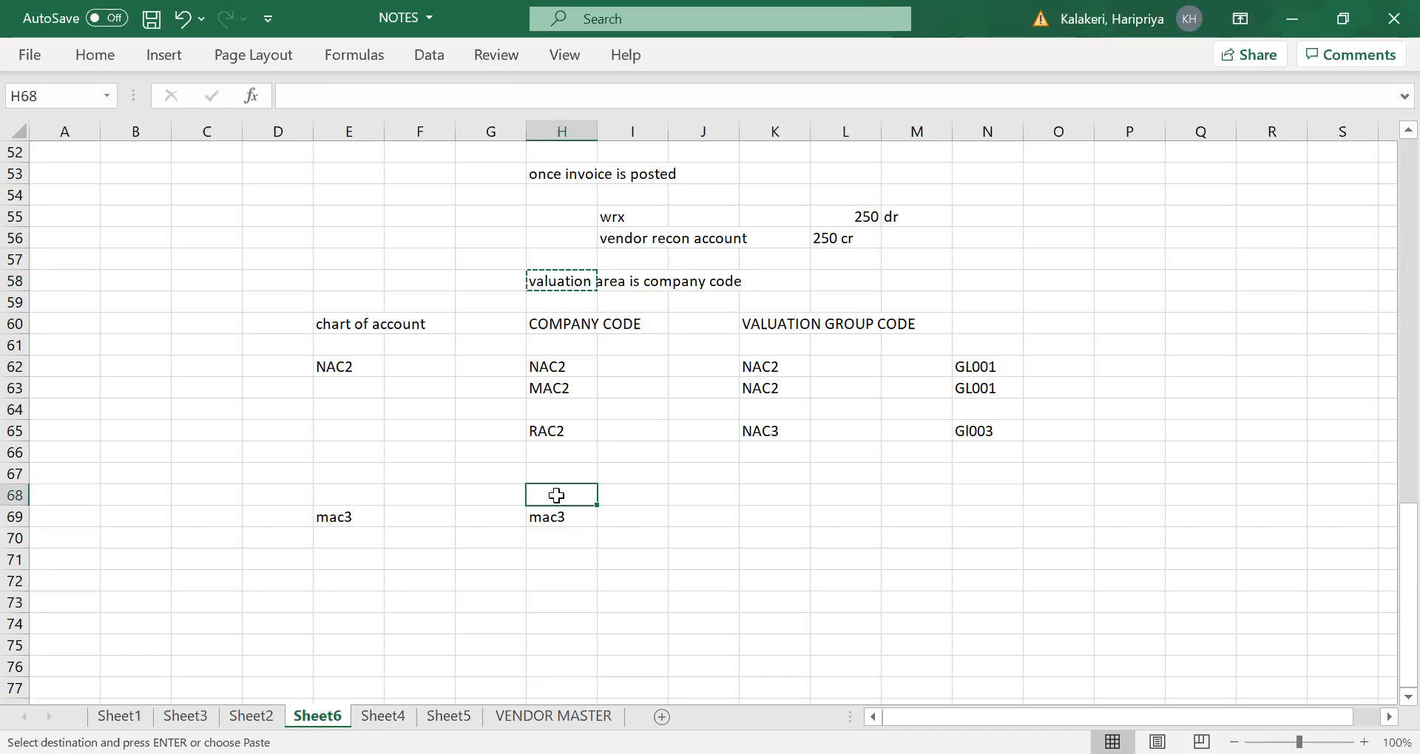
pyautogui.hotkey('ctrl', 'v')
pyautogui.click(569, 99)
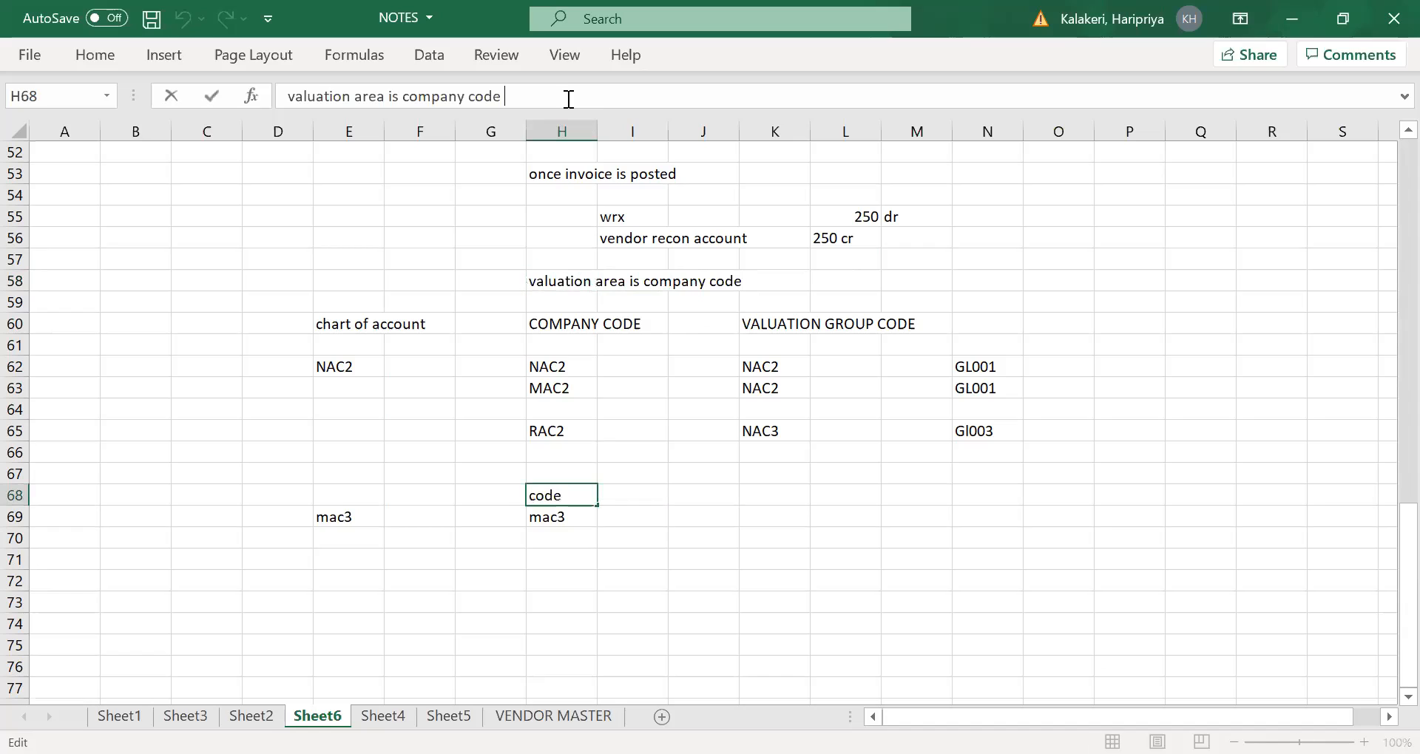
pyautogui.press('BackSpace')
pyautogui.press('BackSpace')
pyautogui.press('BackSpace')
pyautogui.press('BackSpace')
pyautogui.press('BackSpace')
pyautogui.press('BackSpace')
pyautogui.press('BackSpace')
pyautogui.press('BackSpace')
pyautogui.press('BackSpace')
pyautogui.press('BackSpace')
pyautogui.press('BackSpace')
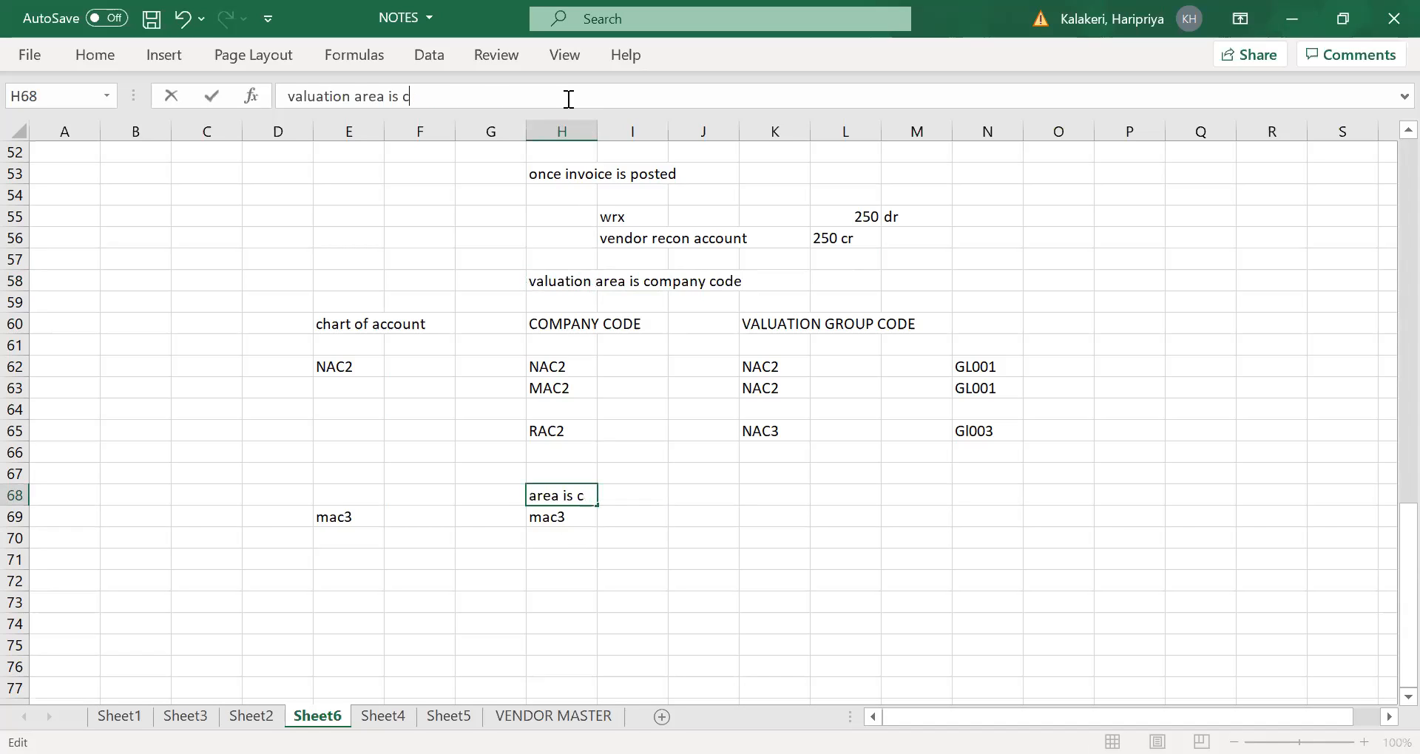
pyautogui.write('Plant')
# - Make the two valuation area headings in H68 and H58 bold
pyautogui.click(537, 495)
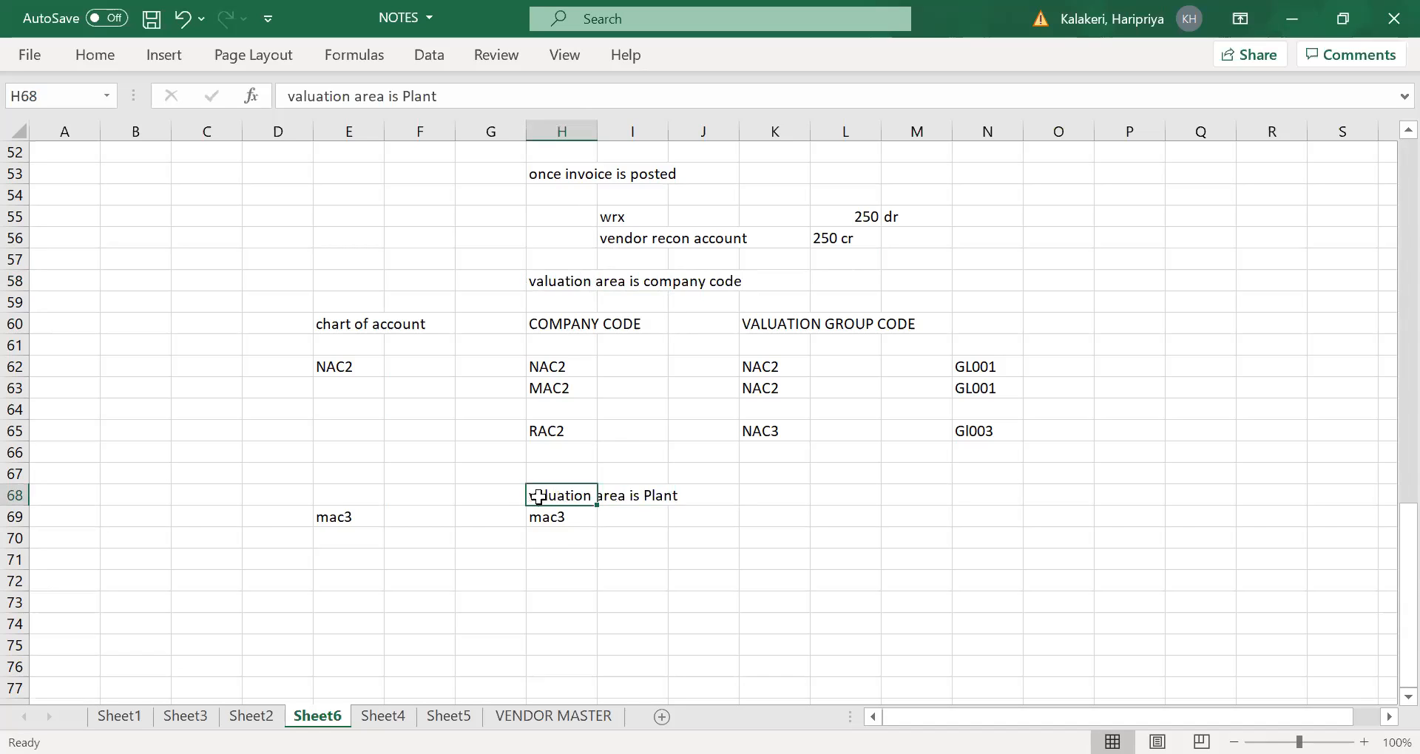
pyautogui.hotkey('ctrl', 'b')
pyautogui.click(568, 537)
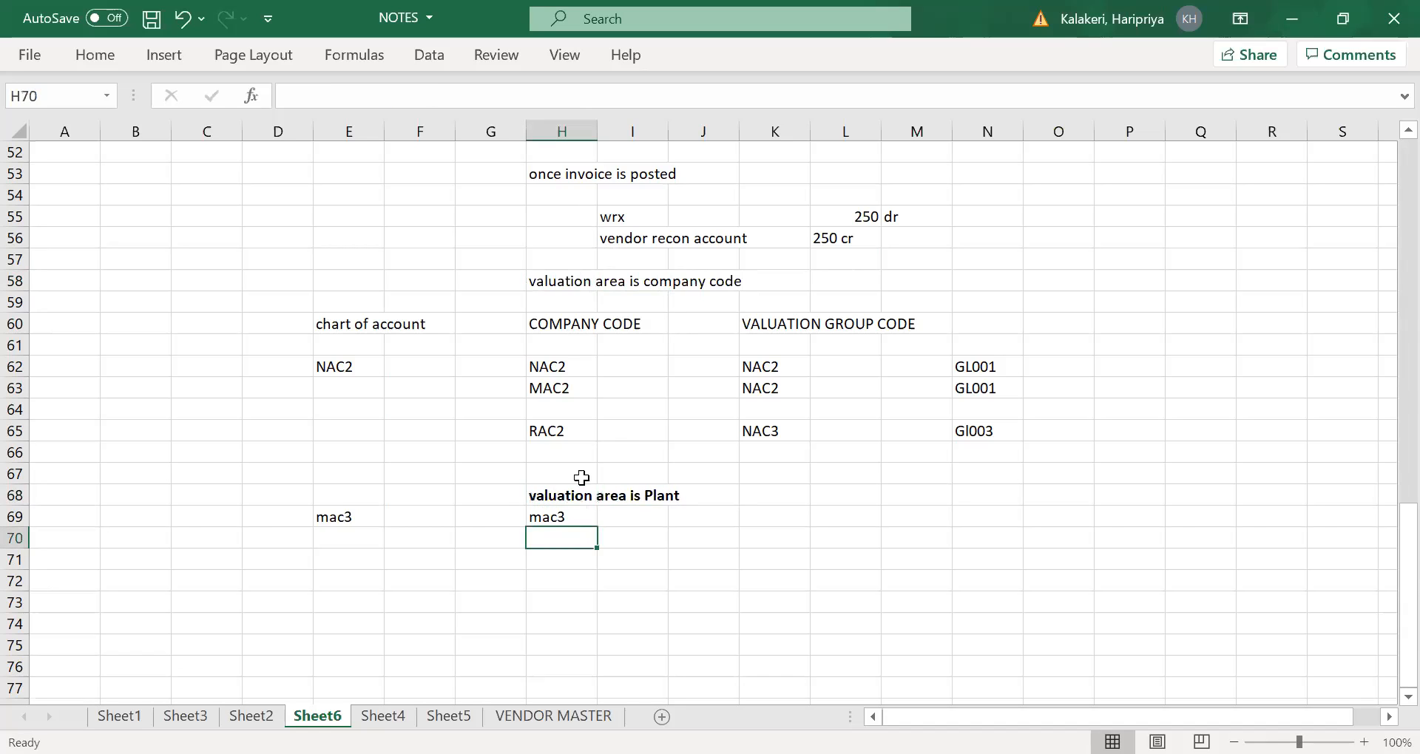
pyautogui.click(550, 284)
pyautogui.hotkey('ctrl', 'b')
pyautogui.click(588, 599)
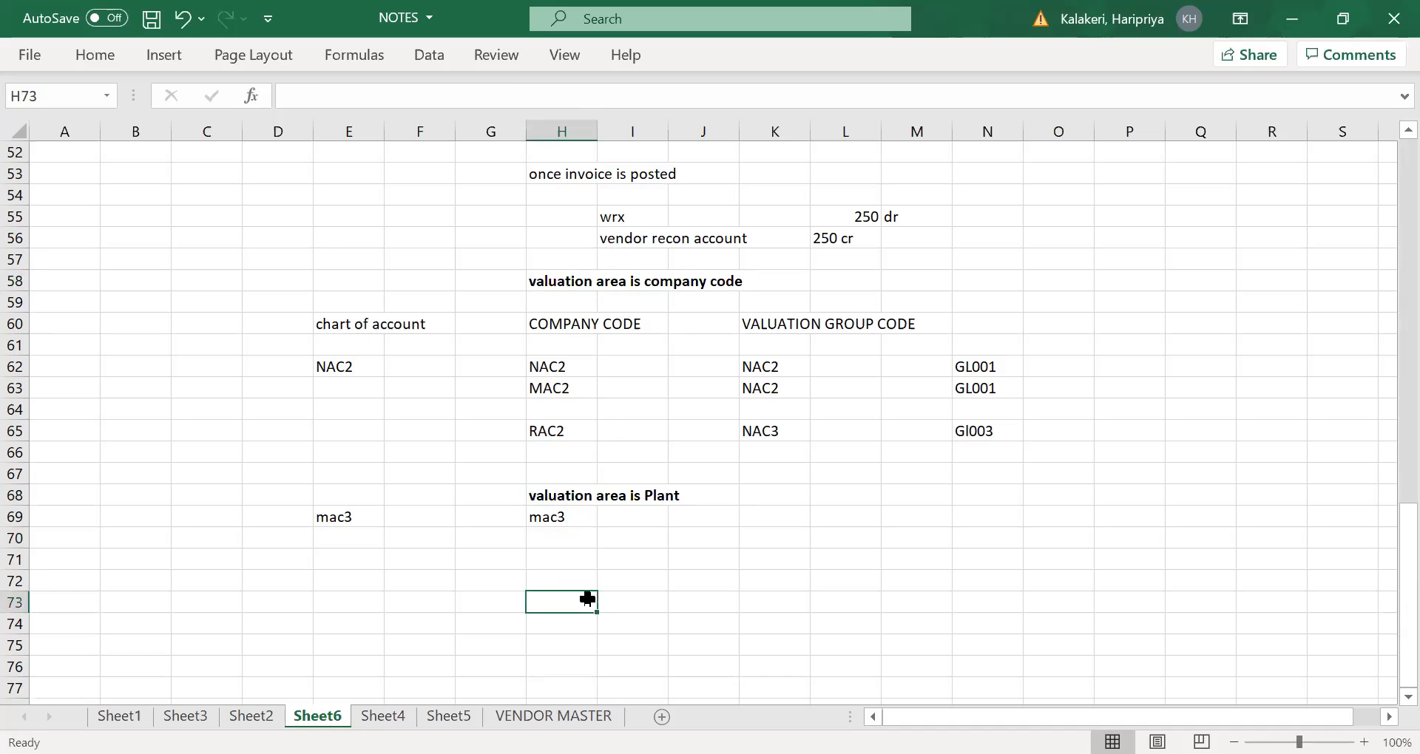
# - Clear the mac3 entries from E69:H71
pyautogui.moveTo(323, 516); pyautogui.dragTo(556, 560)
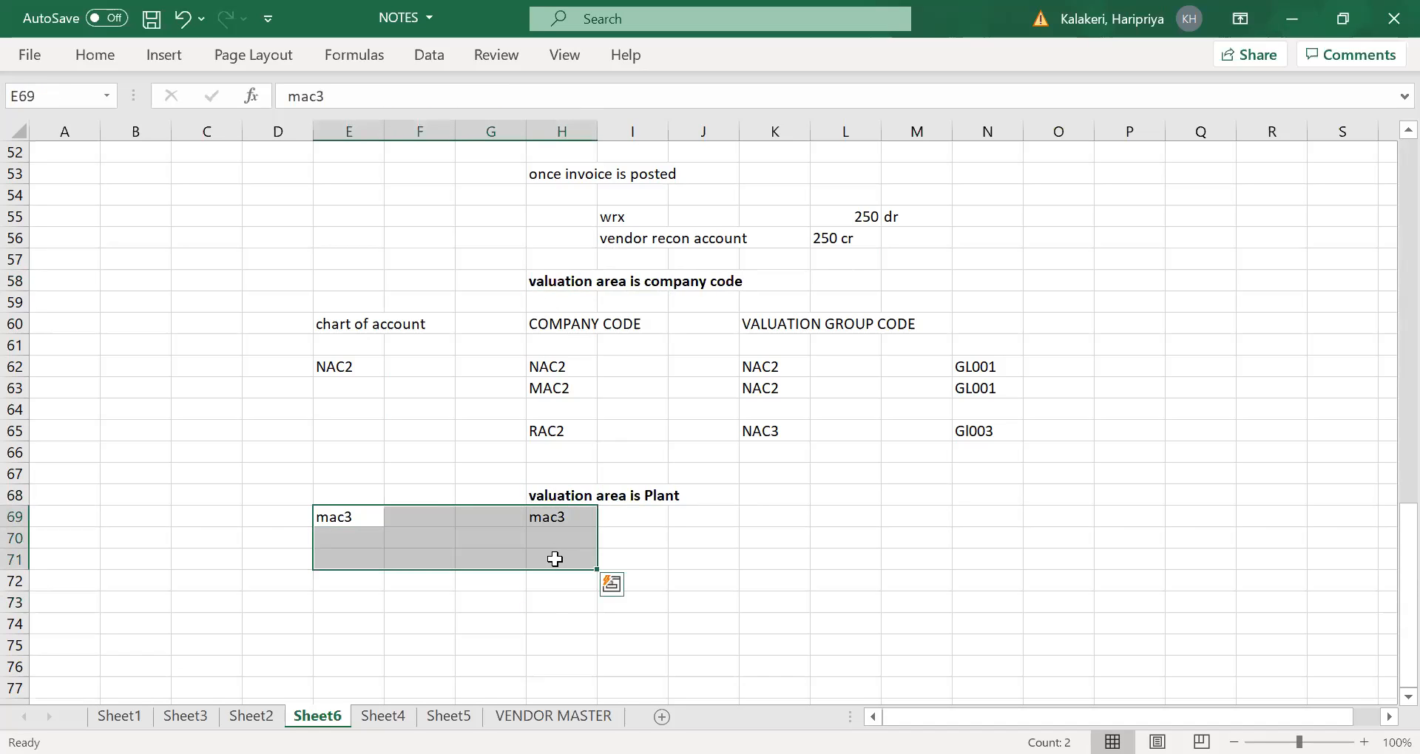
pyautogui.press('Delete')
pyautogui.click(541, 545)
# - Capitalize the first letter of the H68 heading so it reads "Valuation area is Plant"
pyautogui.click(562, 490)
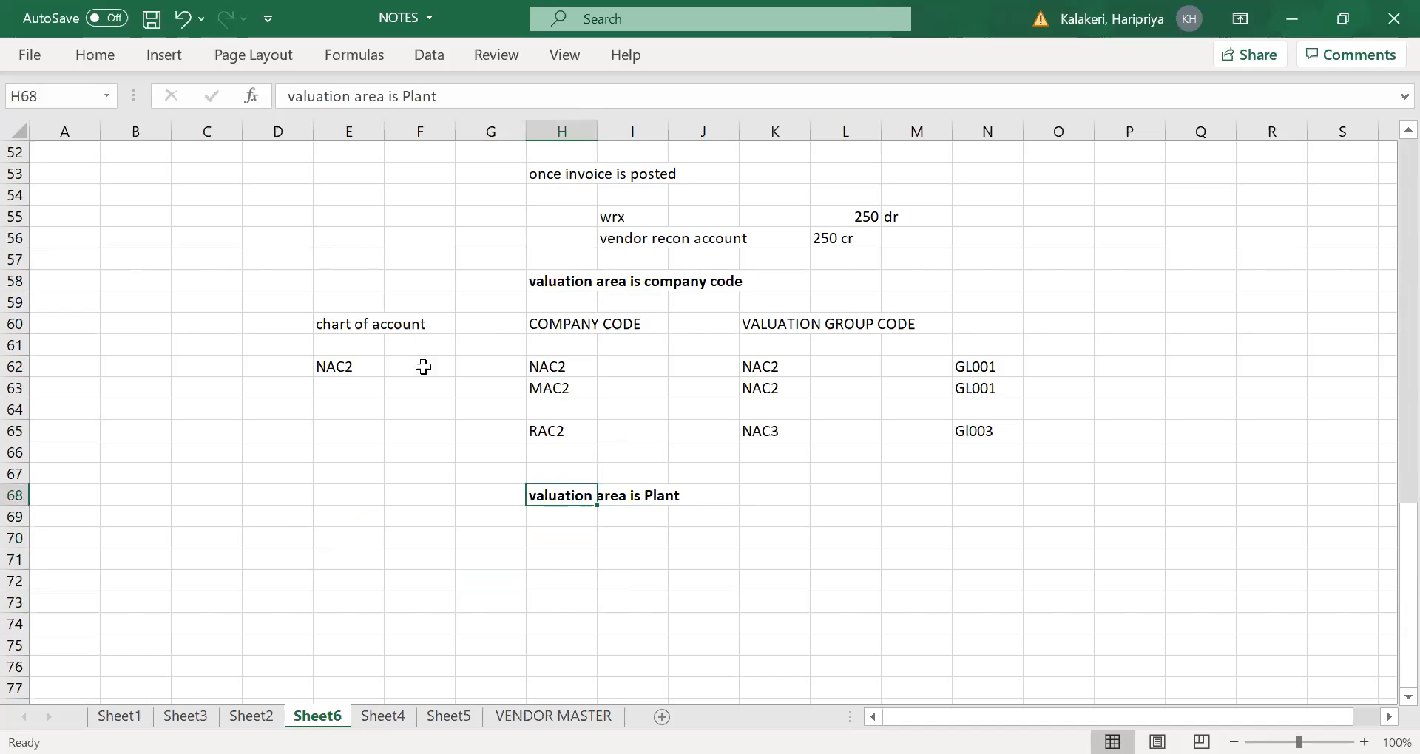
pyautogui.click(298, 96)
pyautogui.press('BackSpace')
pyautogui.write('V')
pyautogui.press('Tab')
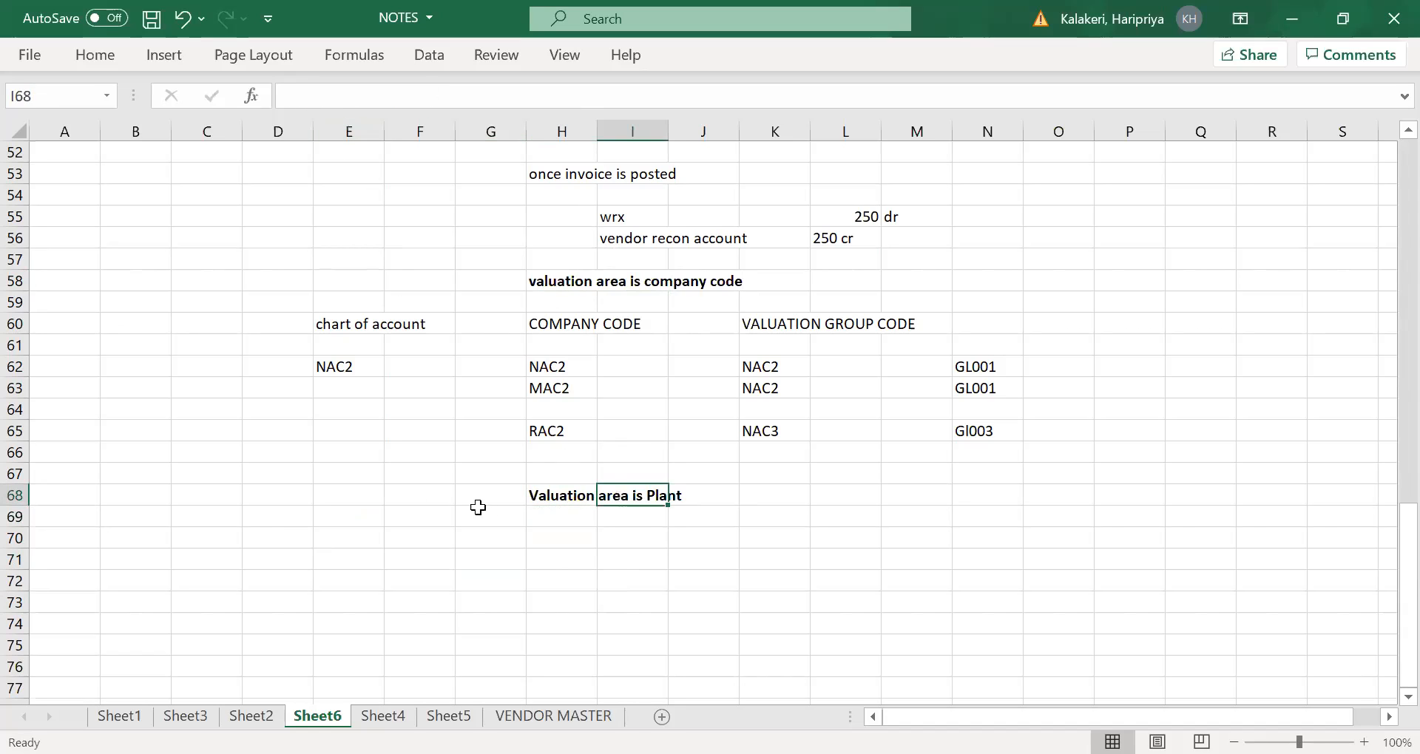
# - Review how the company-code example in rows 58 to 65 links chart of account, company codes, valuation group codes and G/L accounts
pyautogui.click(488, 515)
pyautogui.click(436, 533)
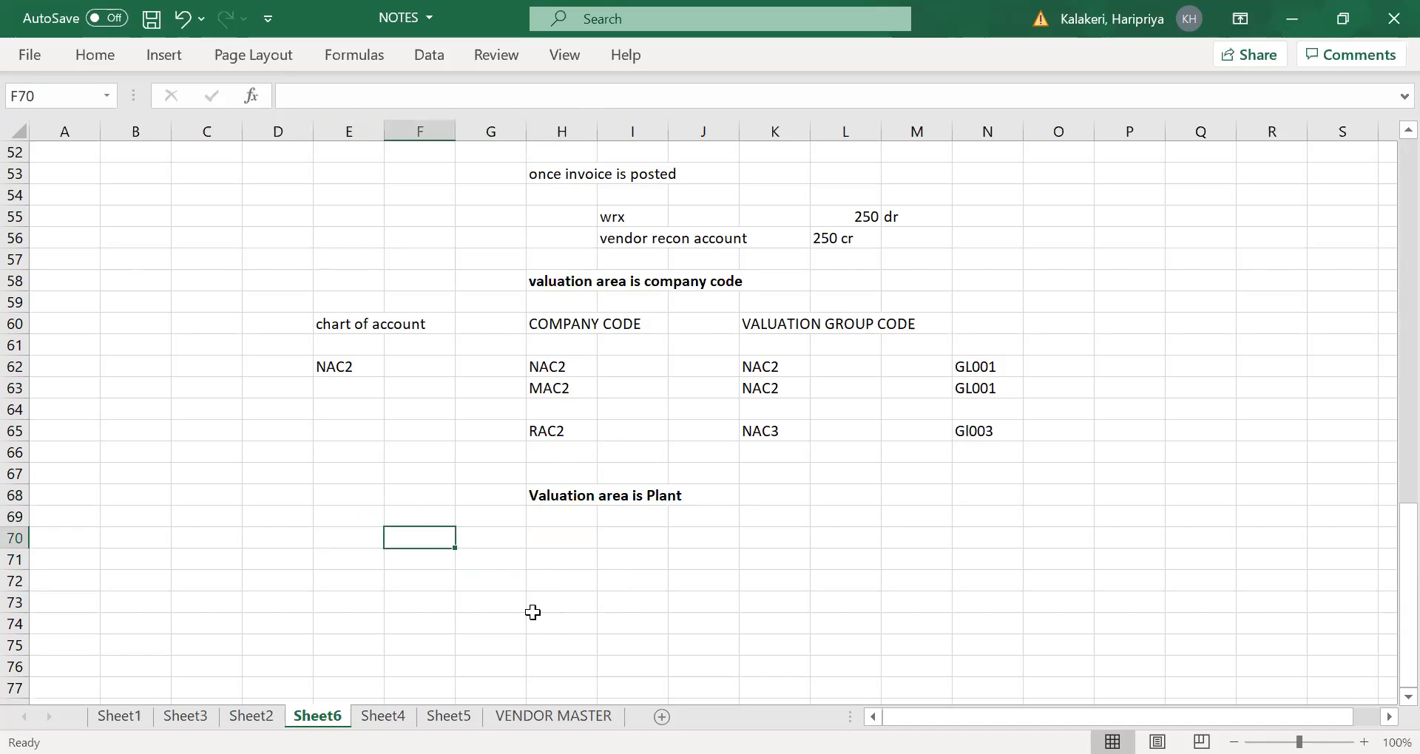
pyautogui.click(600, 282)
pyautogui.click(548, 554)
pyautogui.click(549, 494)
pyautogui.click(529, 555)
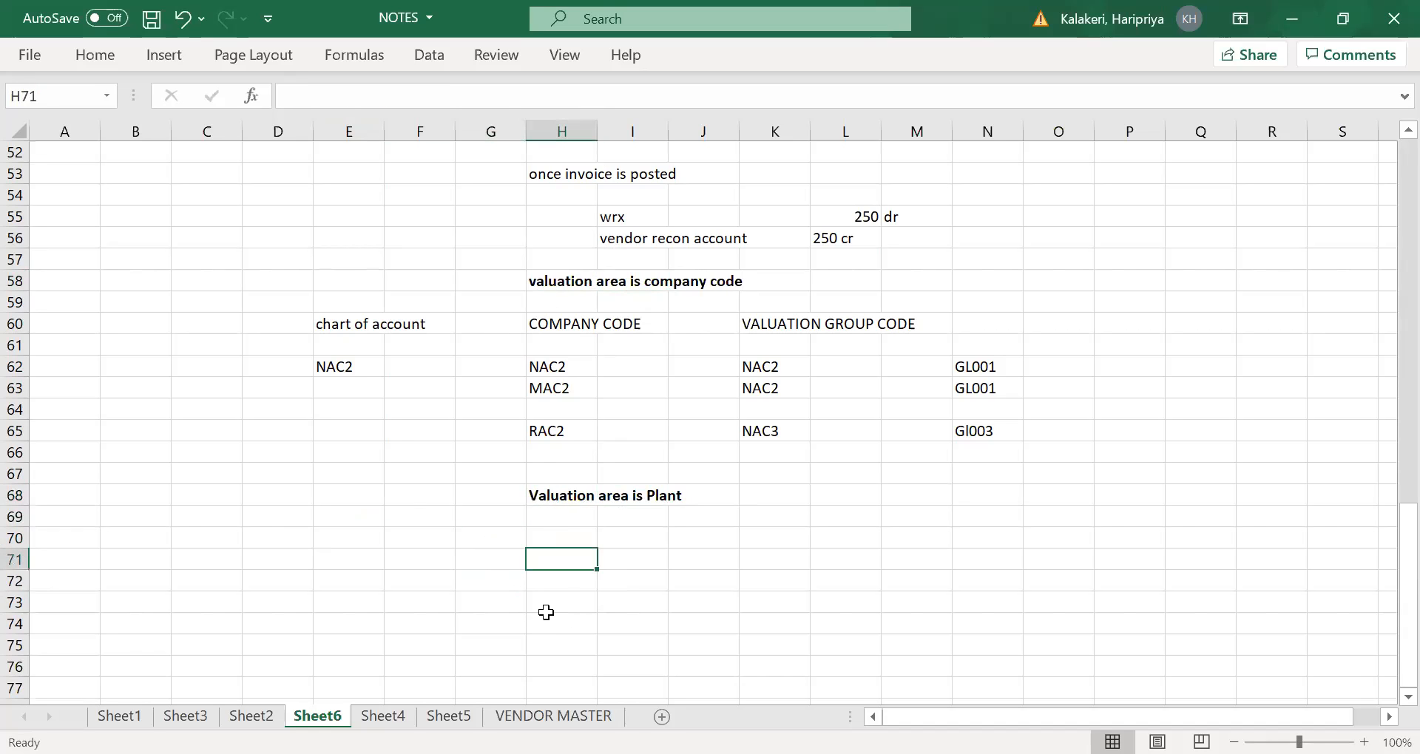
pyautogui.click(320, 558)
pyautogui.moveTo(309, 303); pyautogui.dragTo(1216, 453)
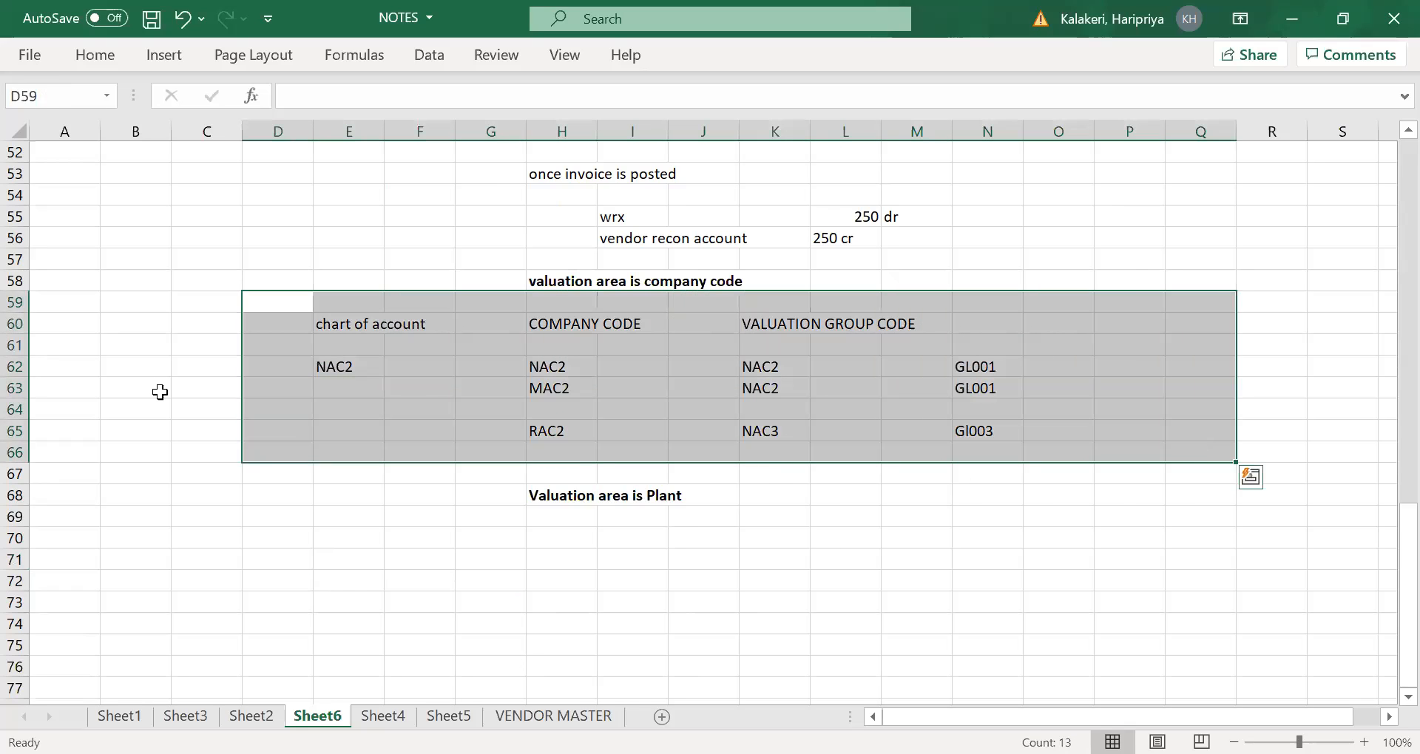
pyautogui.click(314, 366)
pyautogui.click(541, 345)
pyautogui.moveTo(582, 448); pyautogui.dragTo(582, 432)
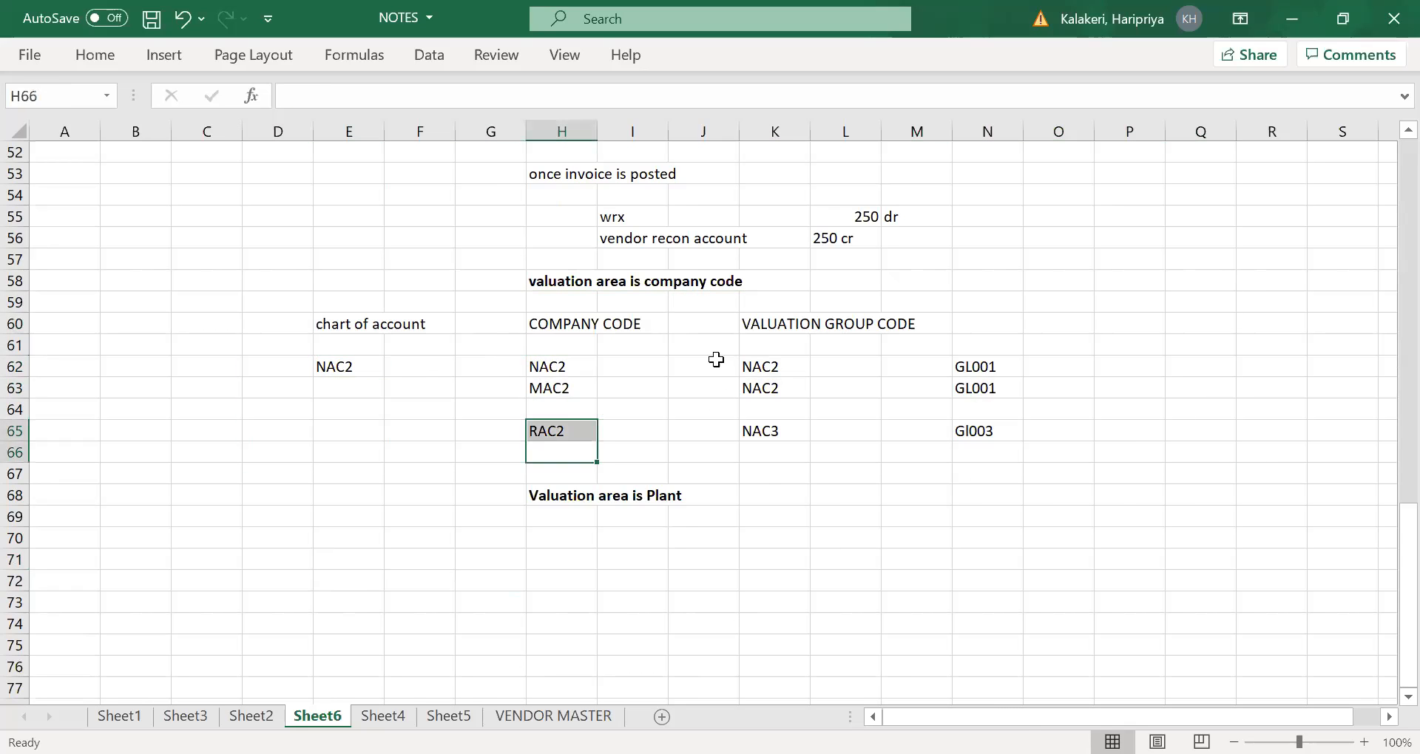
pyautogui.click(792, 366)
pyautogui.click(776, 435)
pyautogui.click(989, 364)
pyautogui.click(1002, 429)
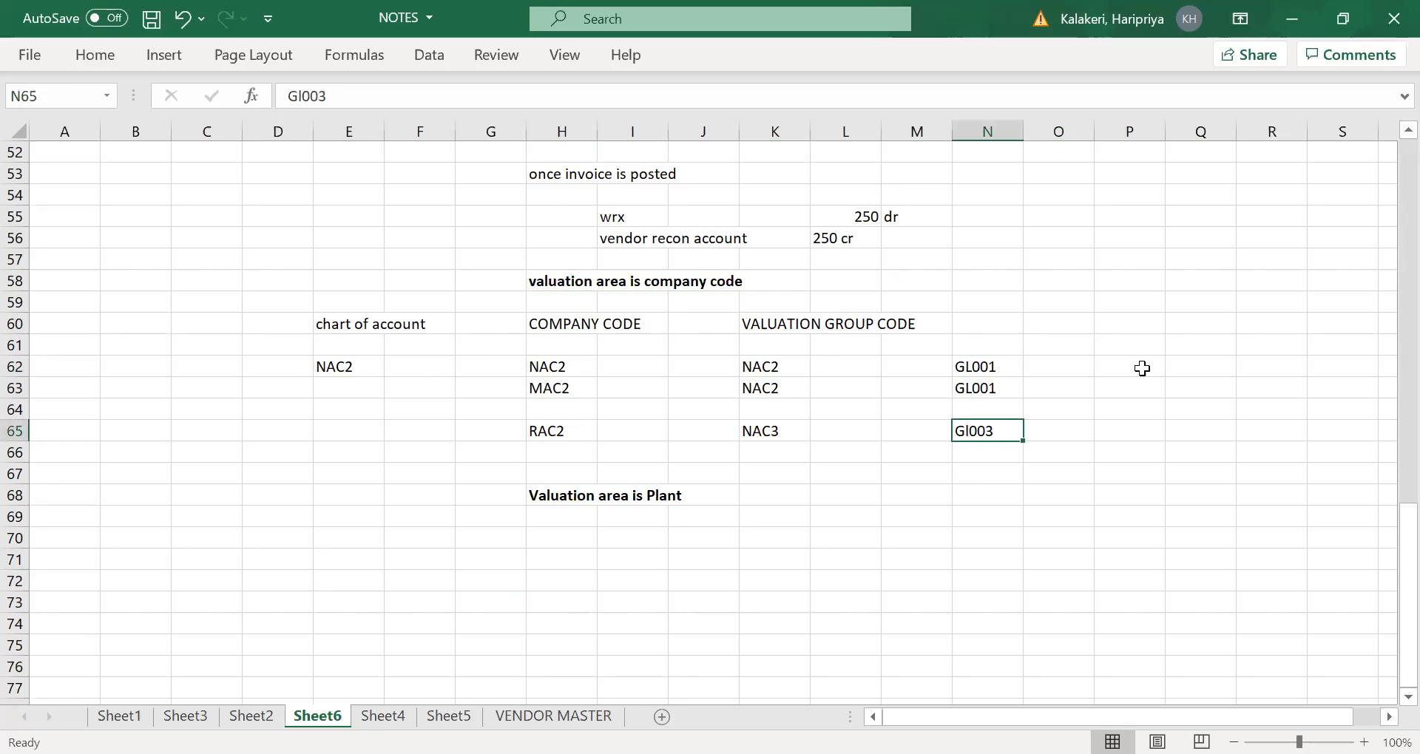
pyautogui.moveTo(757, 311); pyautogui.dragTo(770, 421)
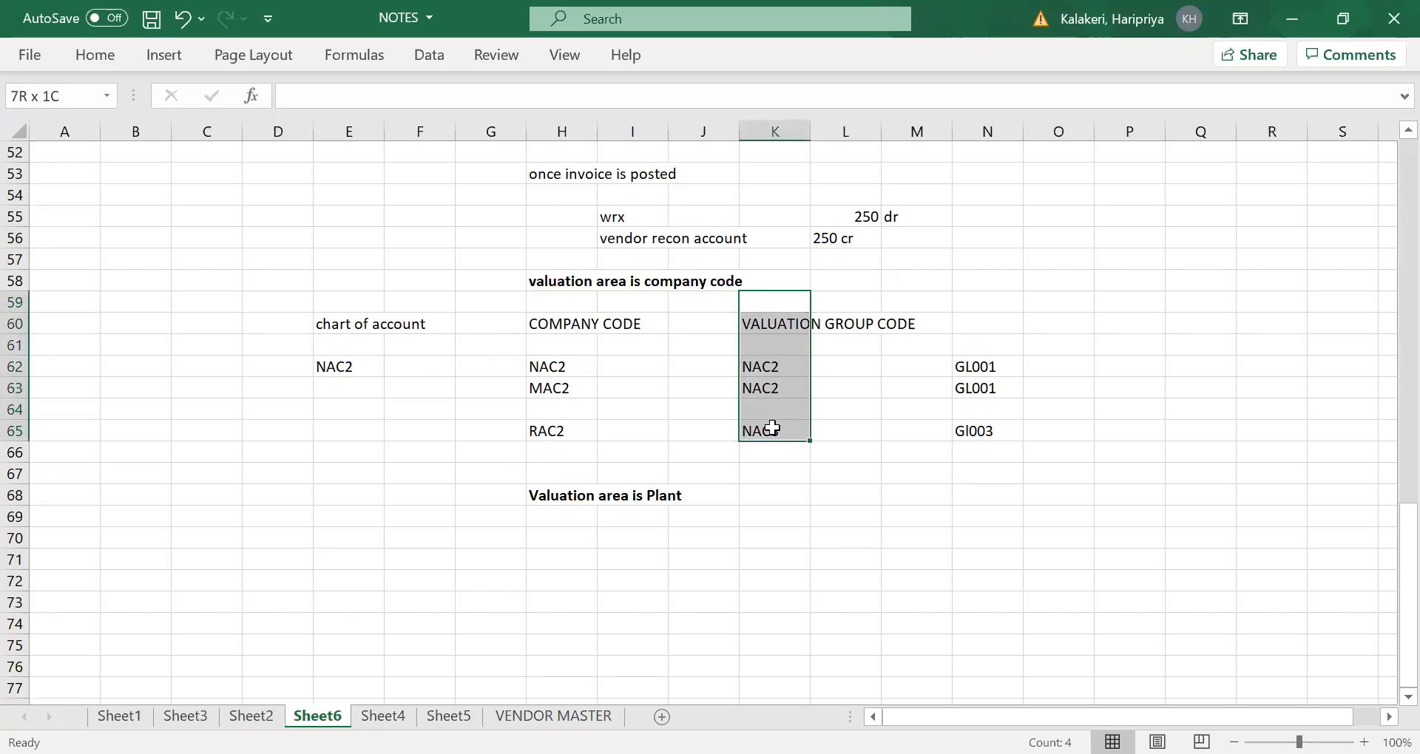
pyautogui.click(556, 497)
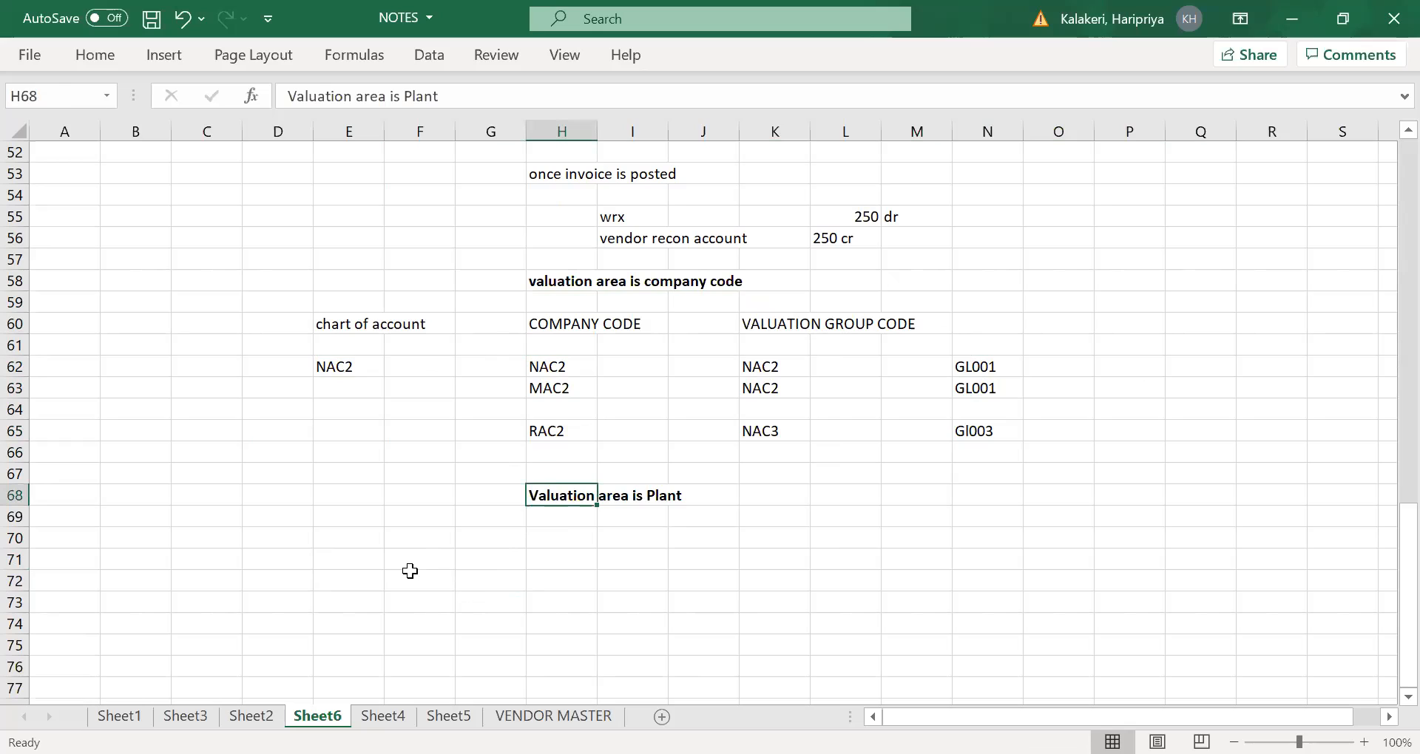
# - Enter the chart of account value Nac2 in E71 below the plant valuation heading
pyautogui.click(335, 556)
pyautogui.write('nac2')
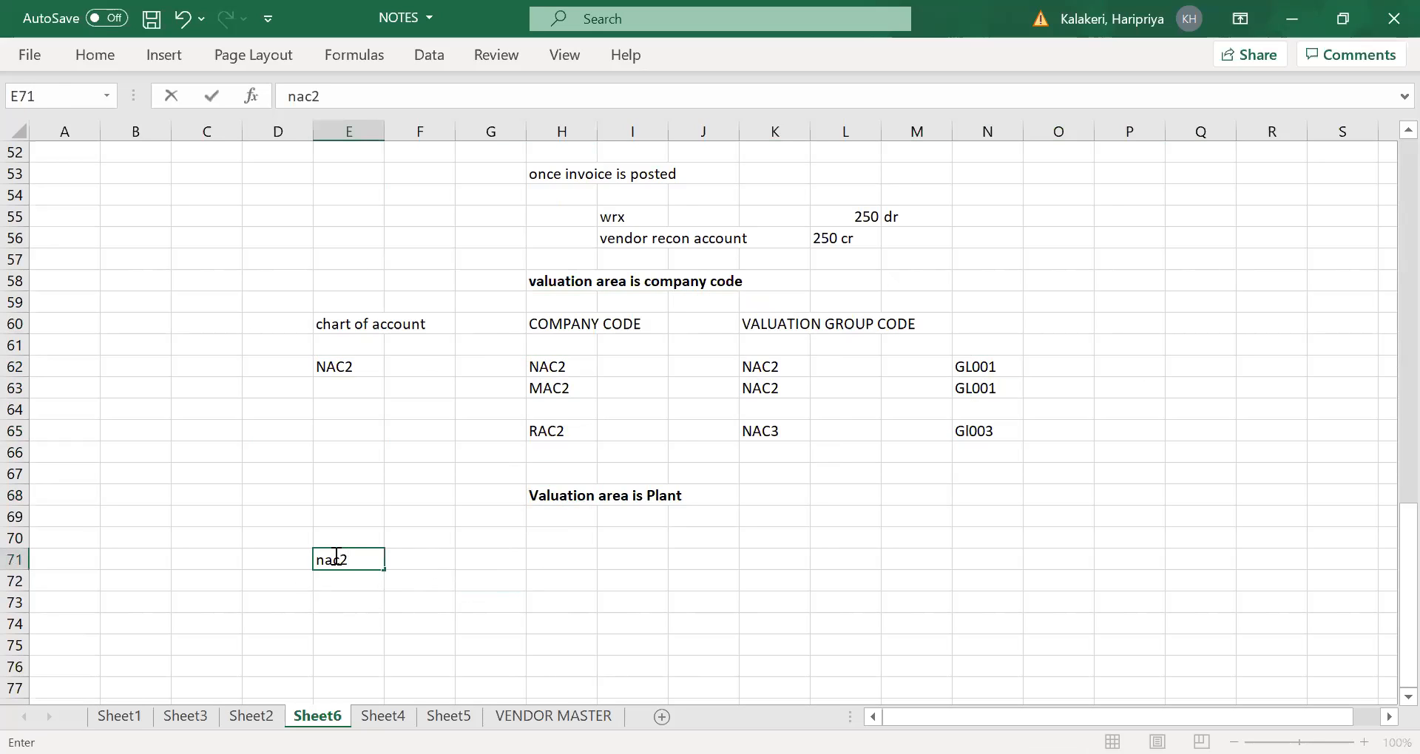
pyautogui.press('BackSpace')
pyautogui.press('BackSpace')
pyautogui.press('BackSpace')
pyautogui.write('Nac2')
pyautogui.press('Tab')
pyautogui.press('Tab')
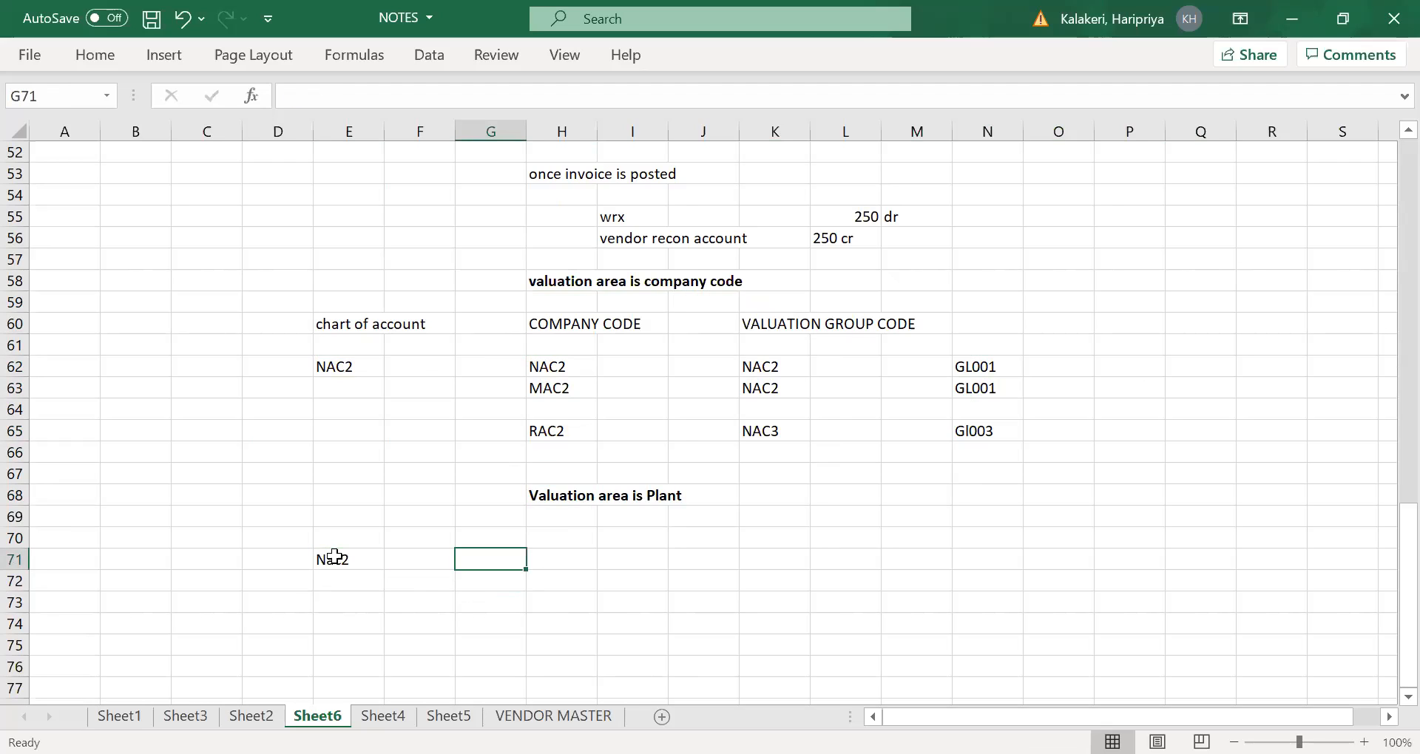
# - Add the column headings "company code" in H70, "plant" in J70 and "valuation group" in L70
pyautogui.click(561, 530)
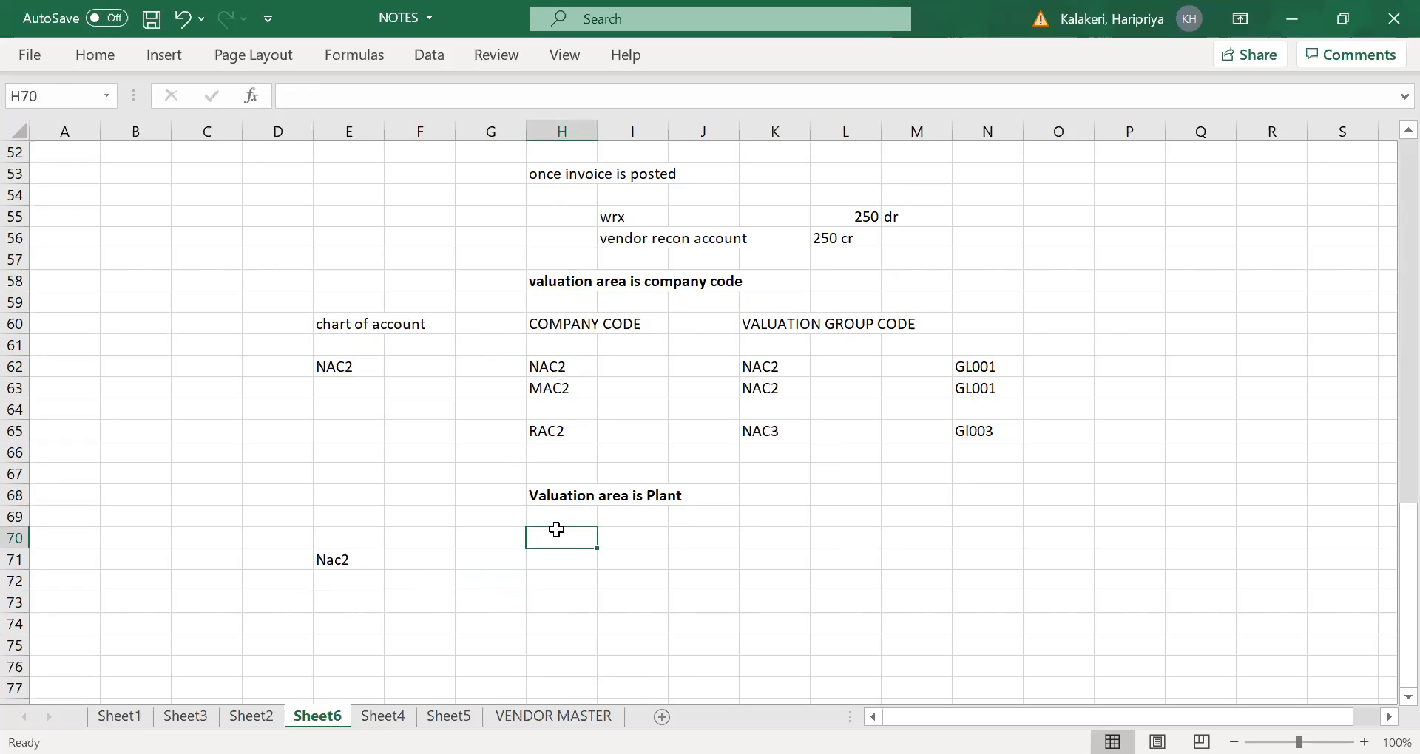
pyautogui.write('company')
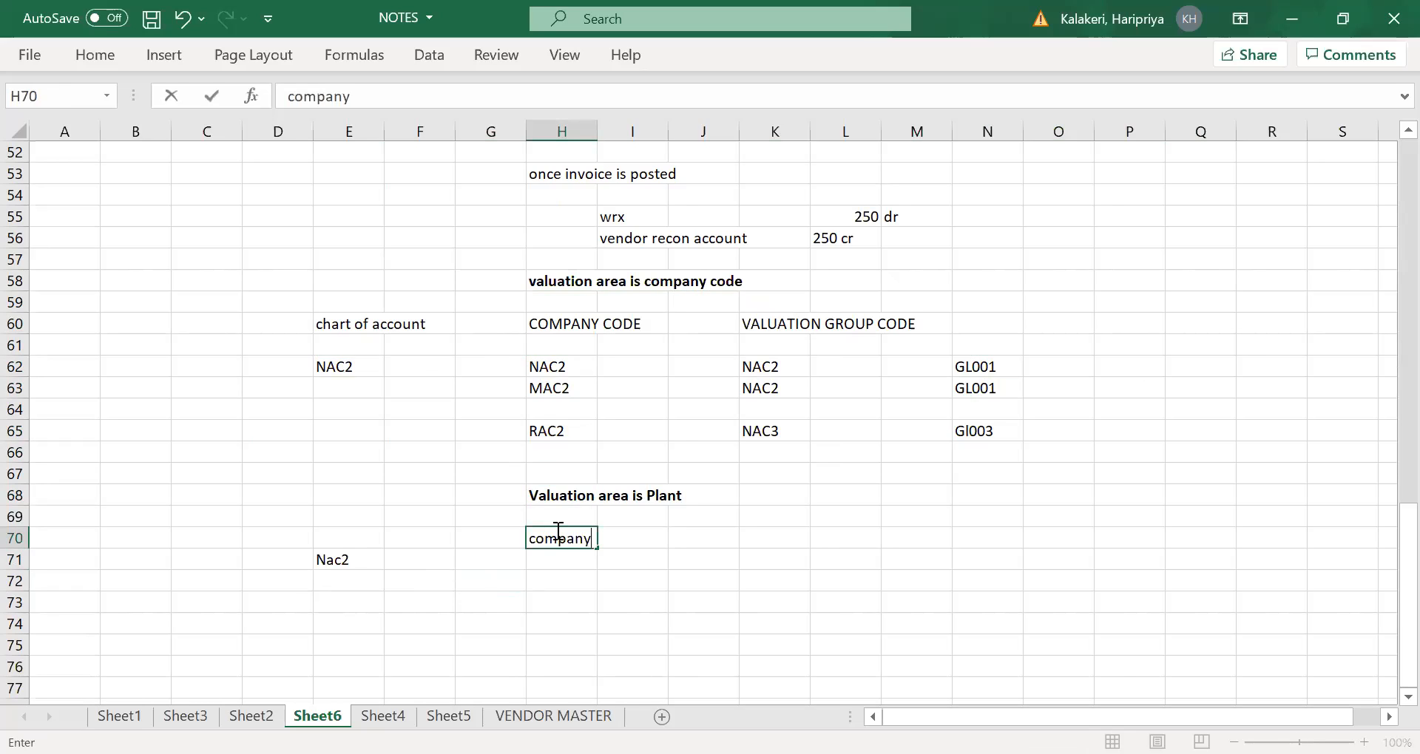
pyautogui.press('Tab')
pyautogui.press('Tab')
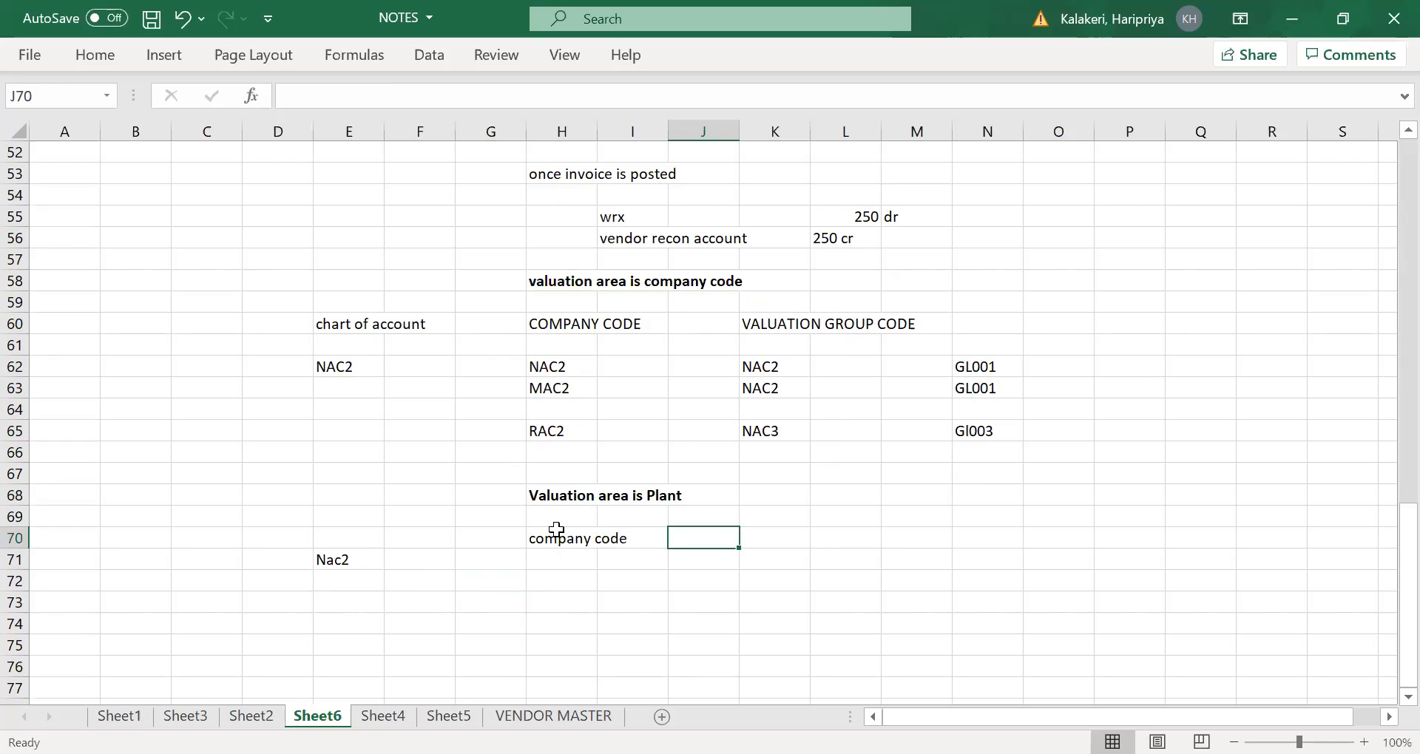
pyautogui.write('plan')
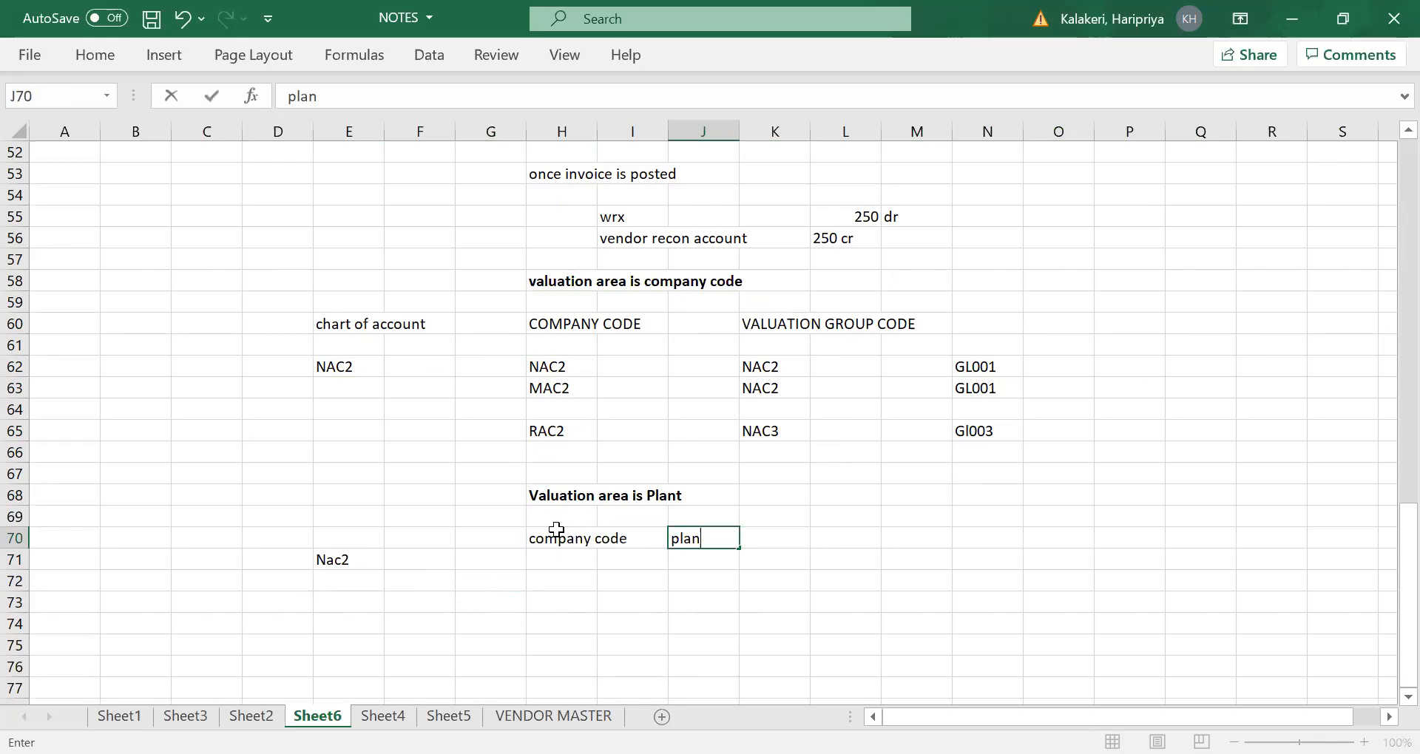
pyautogui.press('Tab')
pyautogui.press('Tab')
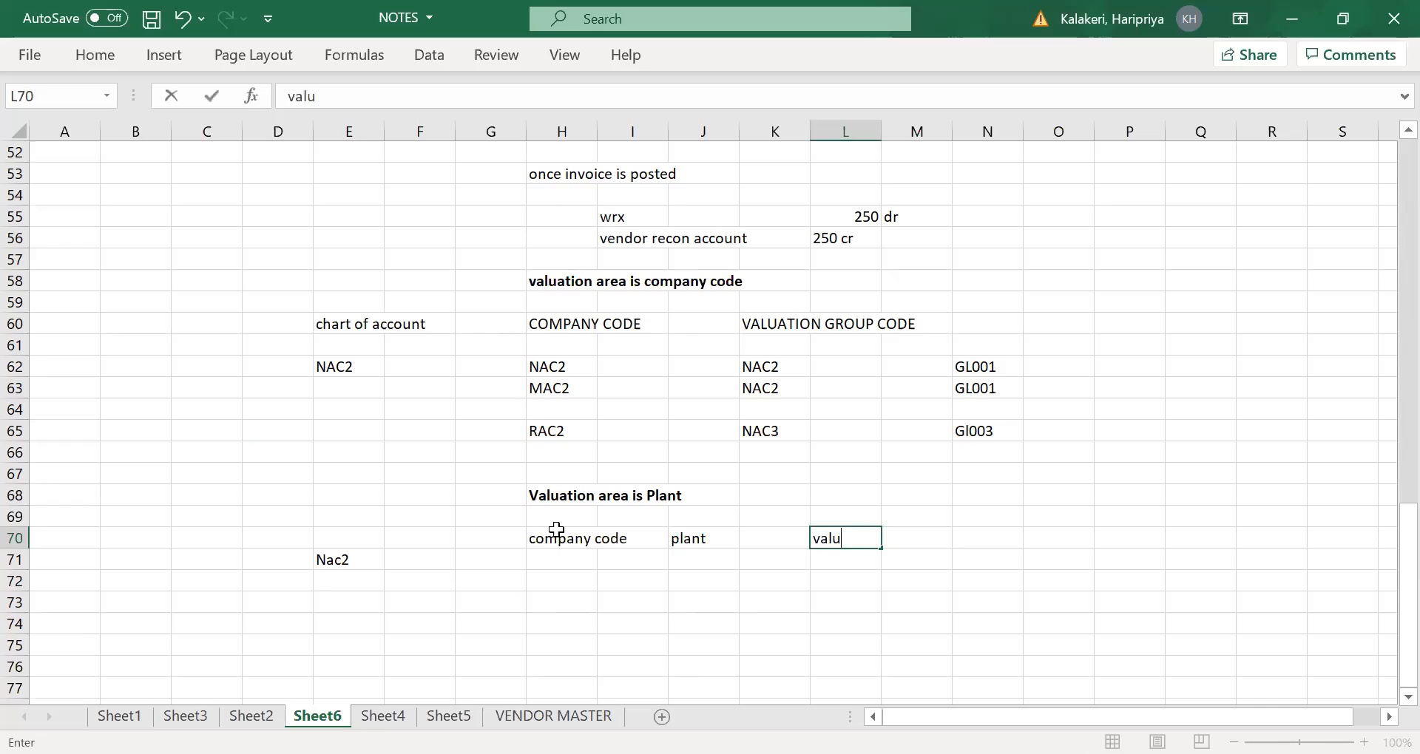
pyautogui.write('ion group')
pyautogui.press('Tab')
pyautogui.click(488, 585)
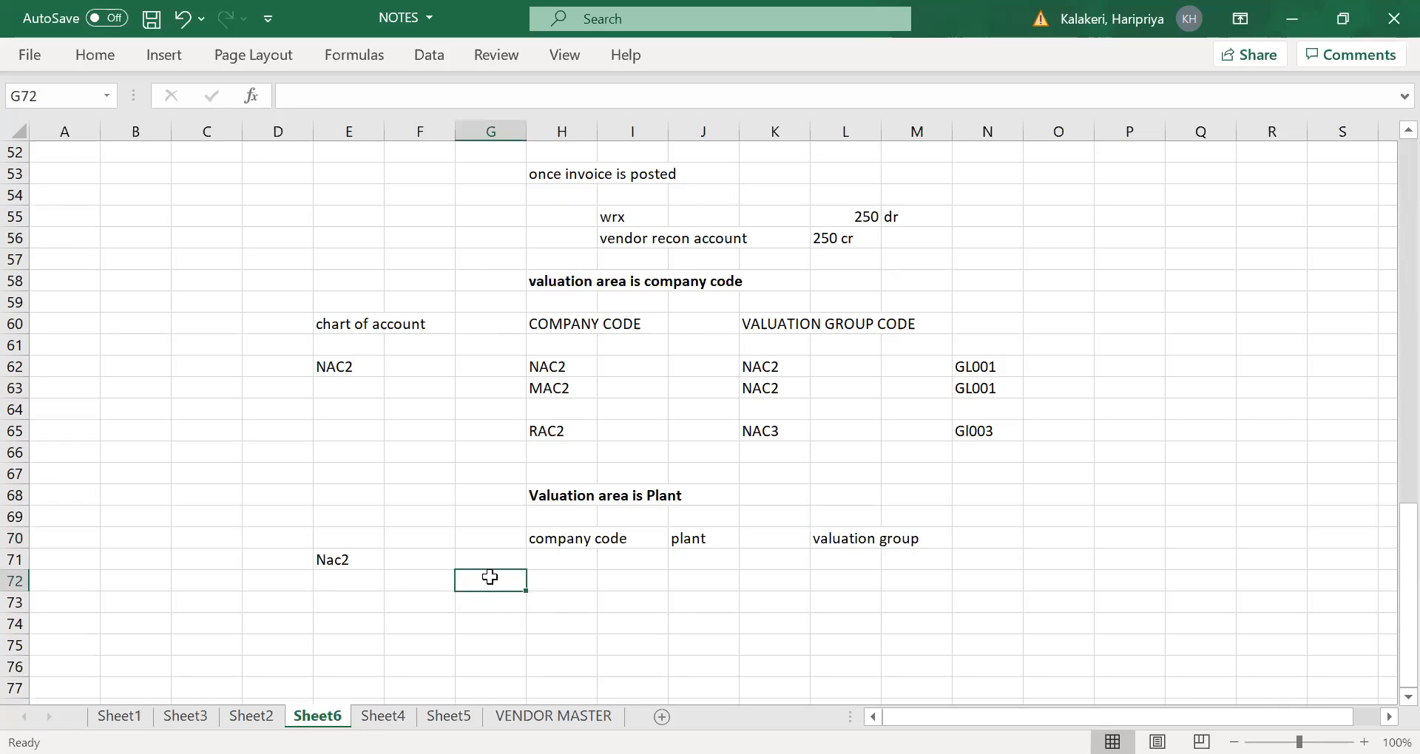
# - Enter the column heading "Chart of account" in E70 above Nac2
pyautogui.click(340, 535)
pyautogui.write('C')
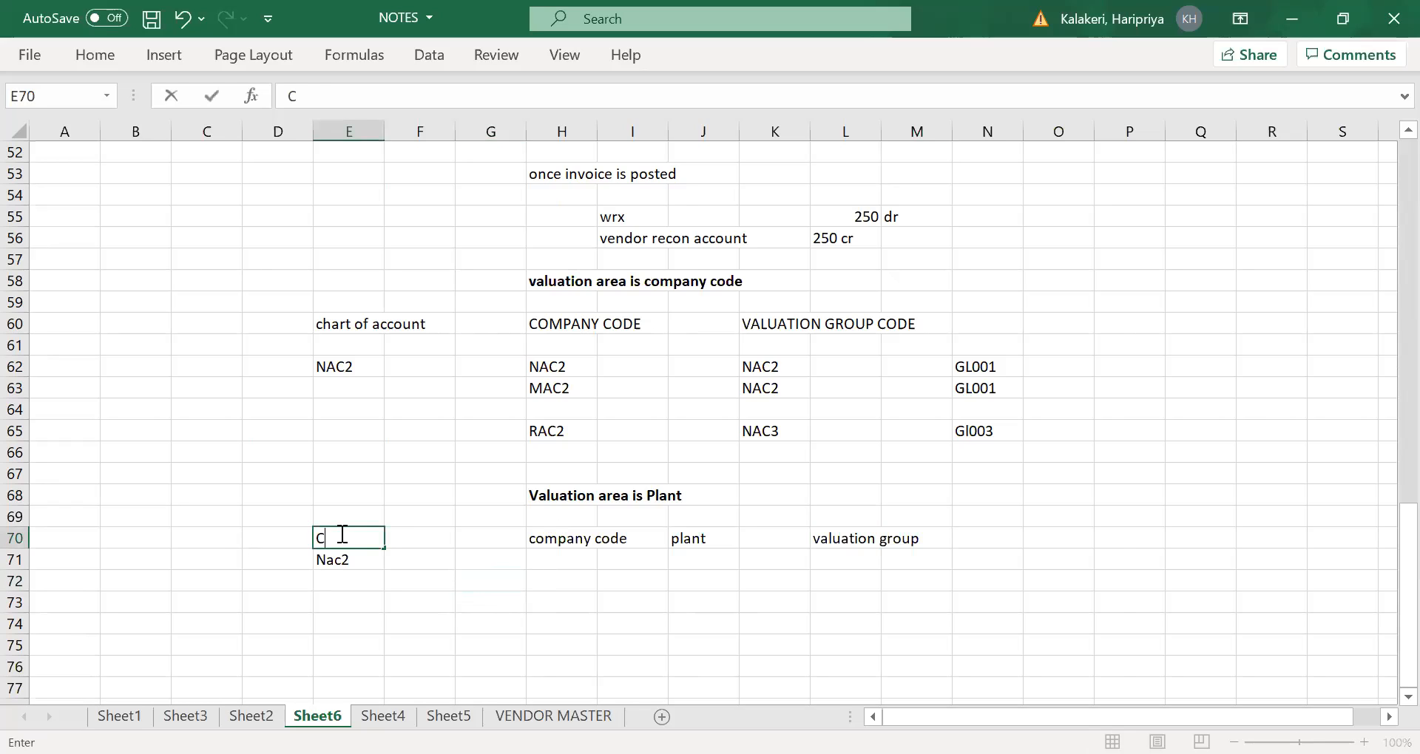
pyautogui.write('hart of account')
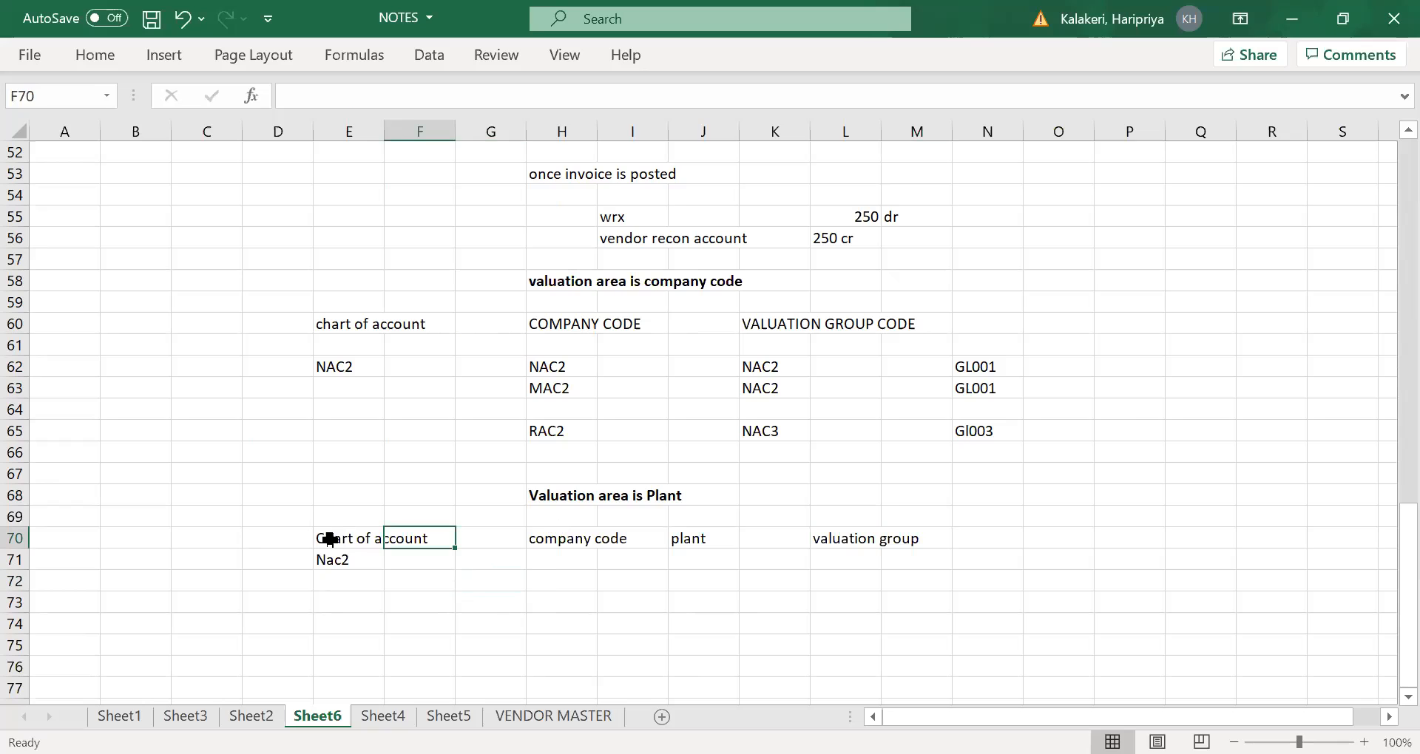
# - Move Nac2 from E71 to E72 to leave a blank row under the headings
pyautogui.click(346, 560)
pyautogui.hotkey('ctrl', 'x')
pyautogui.click(342, 581)
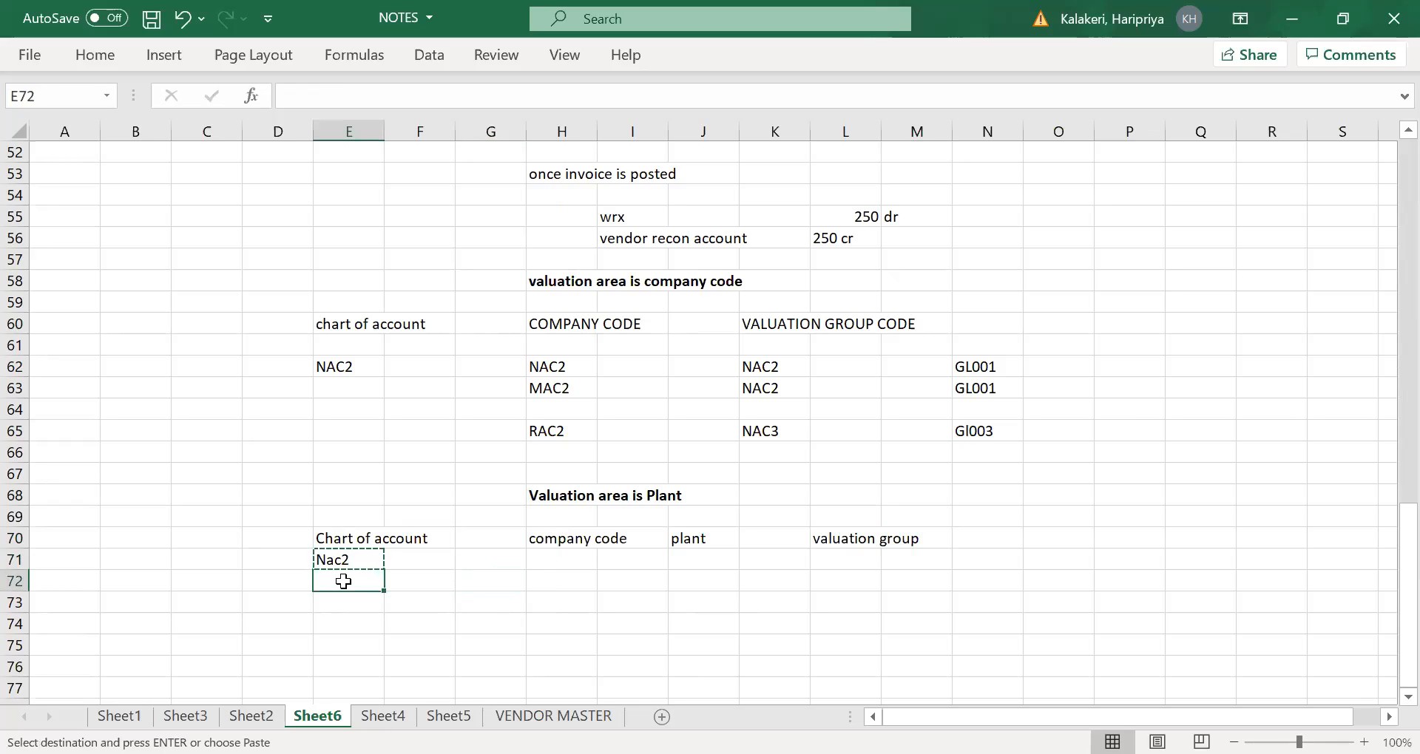
pyautogui.hotkey('ctrl', 'v')
pyautogui.click(573, 597)
# - List the company codes nac2, mac2 and rac2 in H72, H73 and H74
pyautogui.scroll(-1, 555, 591)
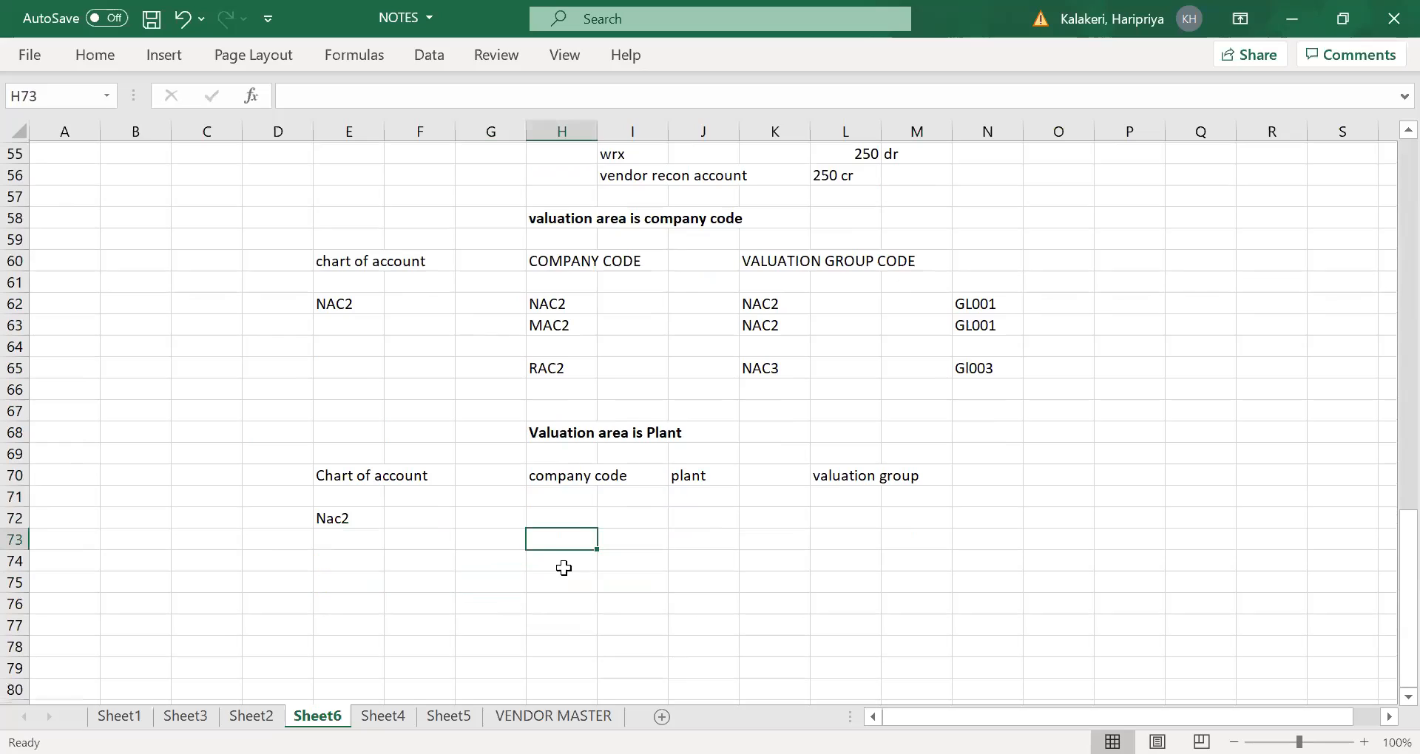
pyautogui.click(558, 507)
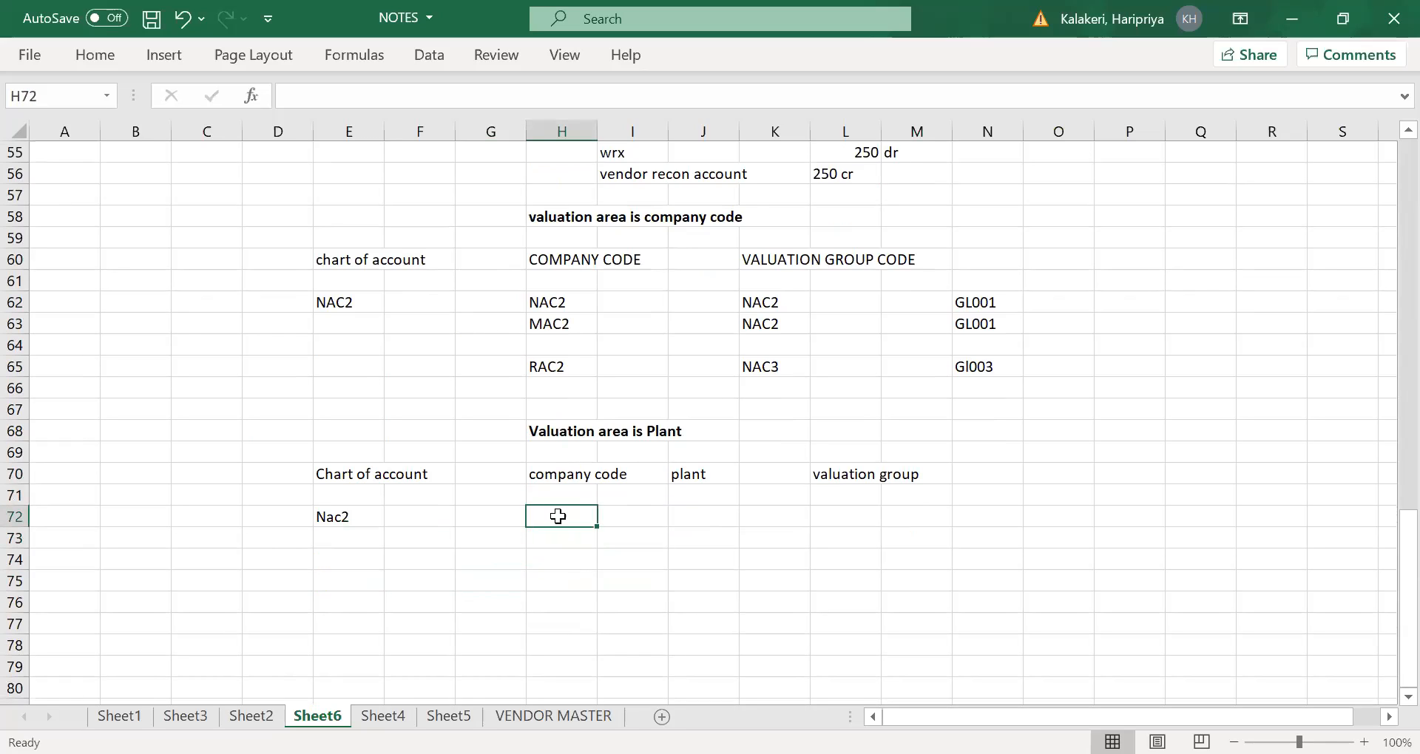
pyautogui.write('nac2')
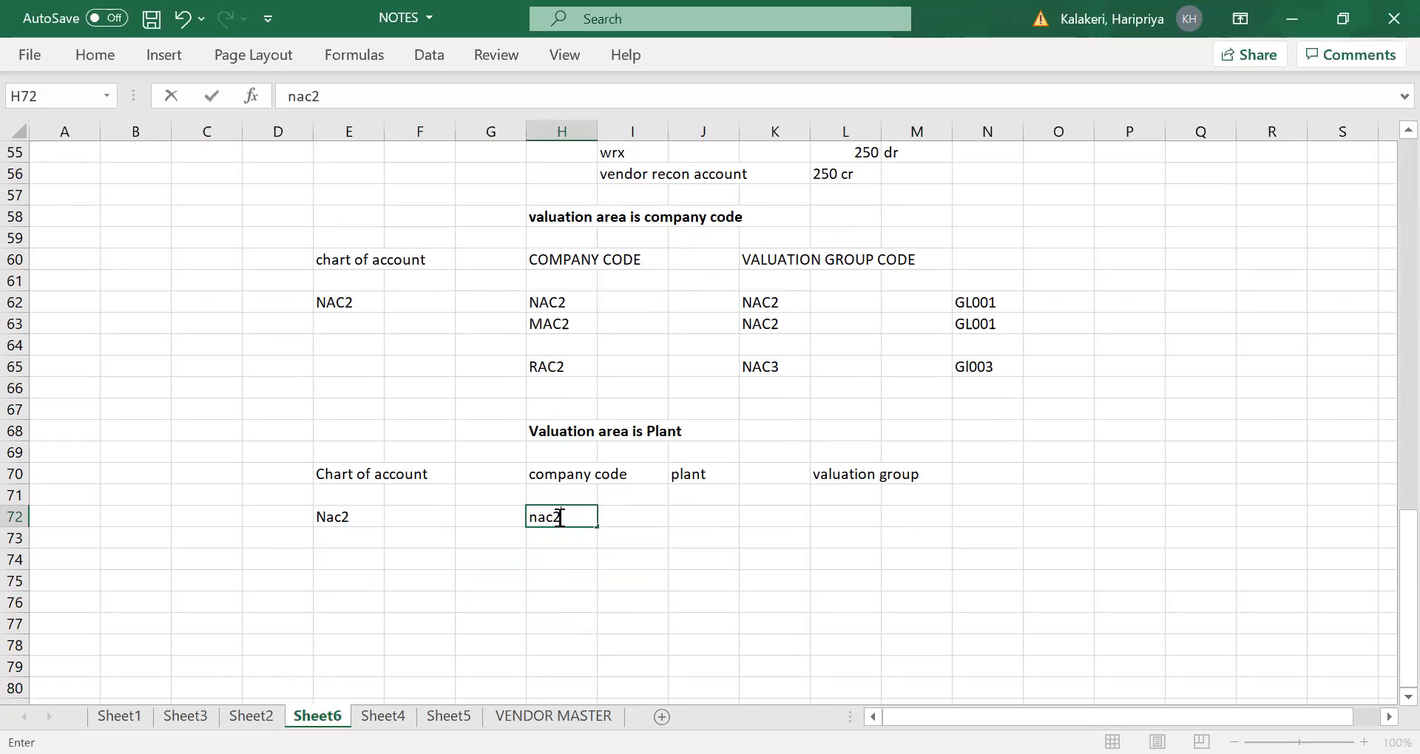
pyautogui.press('Tab')
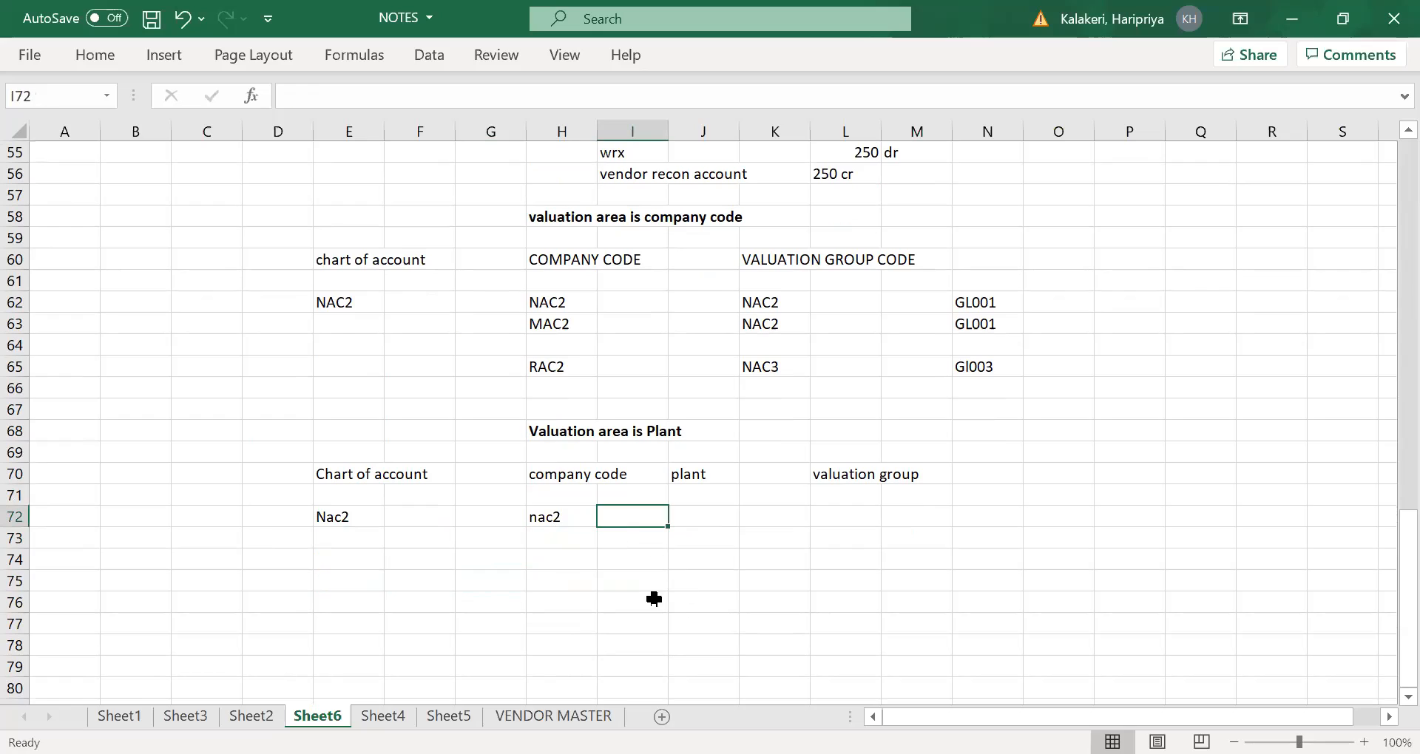
pyautogui.click(550, 533)
pyautogui.write('mac2')
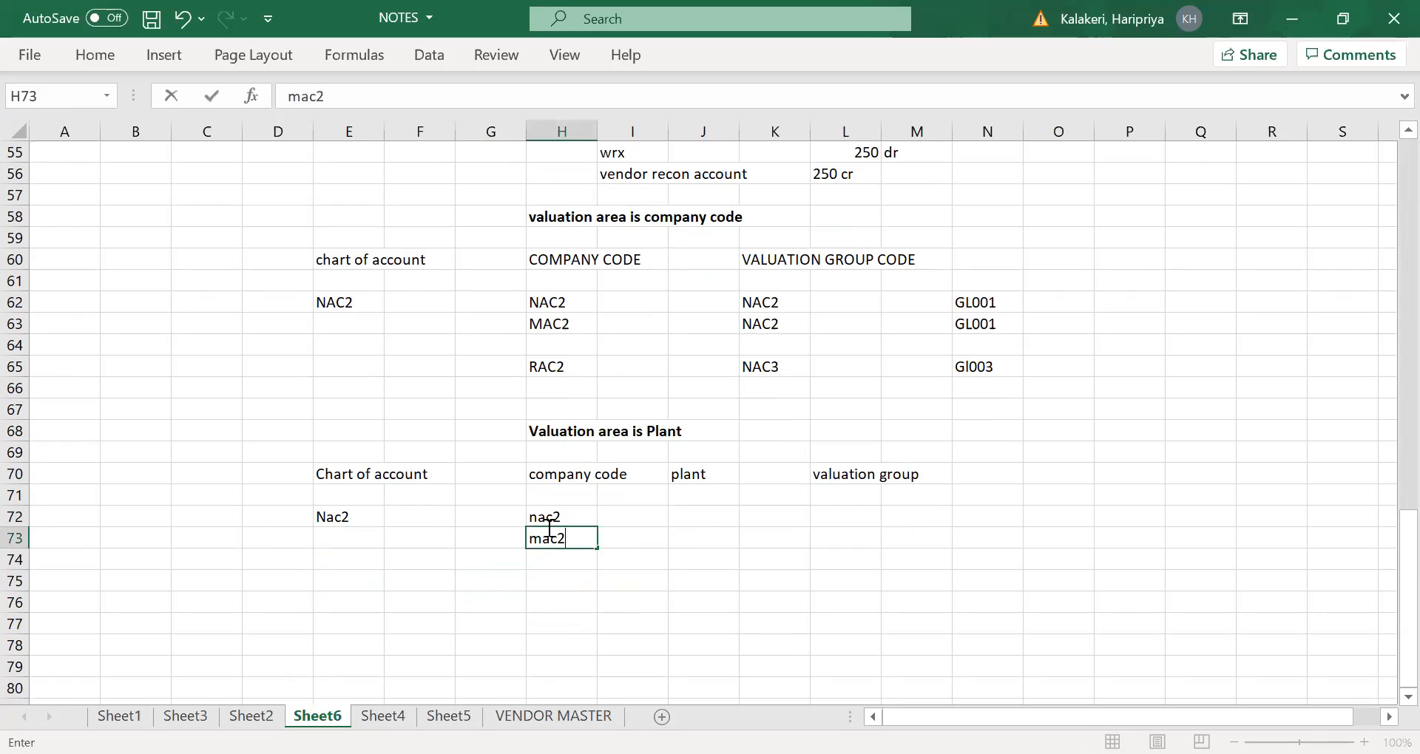
pyautogui.press('Tab')
pyautogui.click(575, 557)
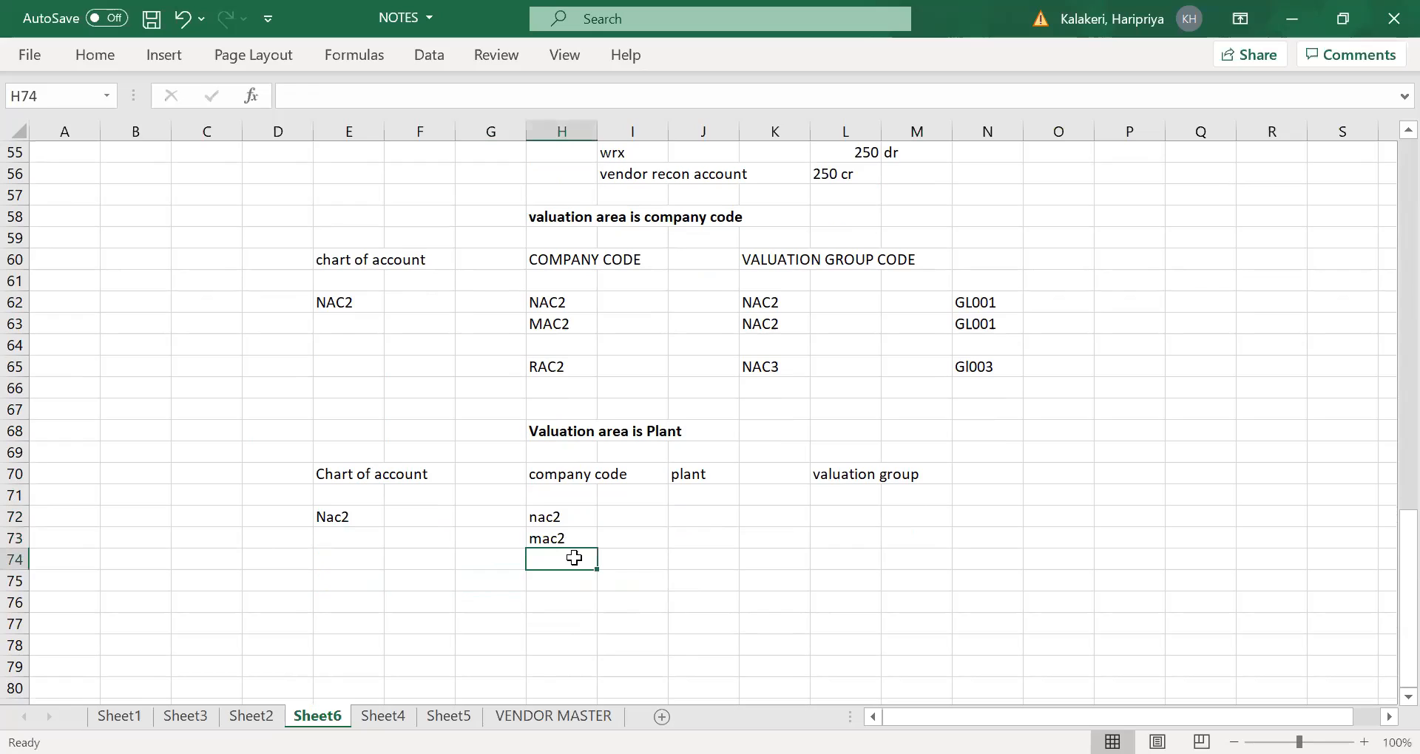
pyautogui.write('rac2')
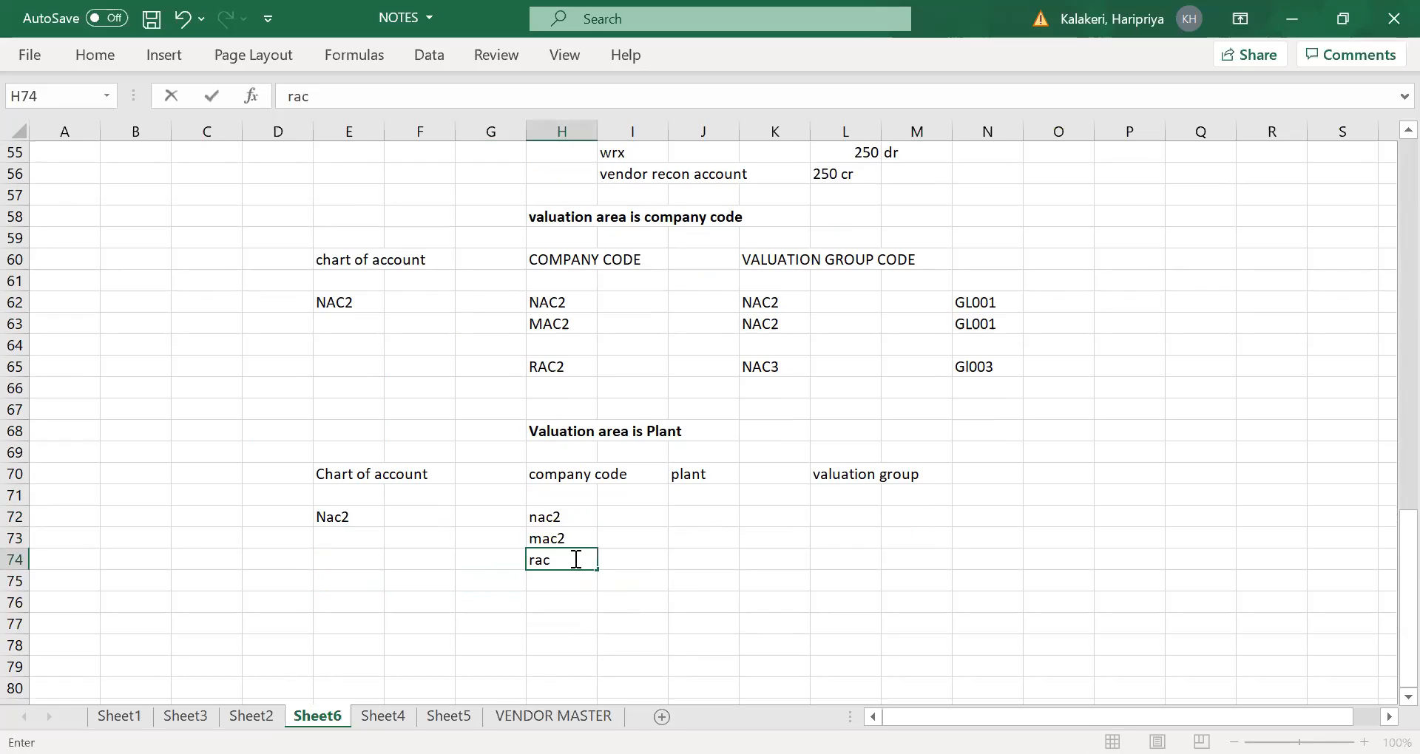
pyautogui.click(695, 574)
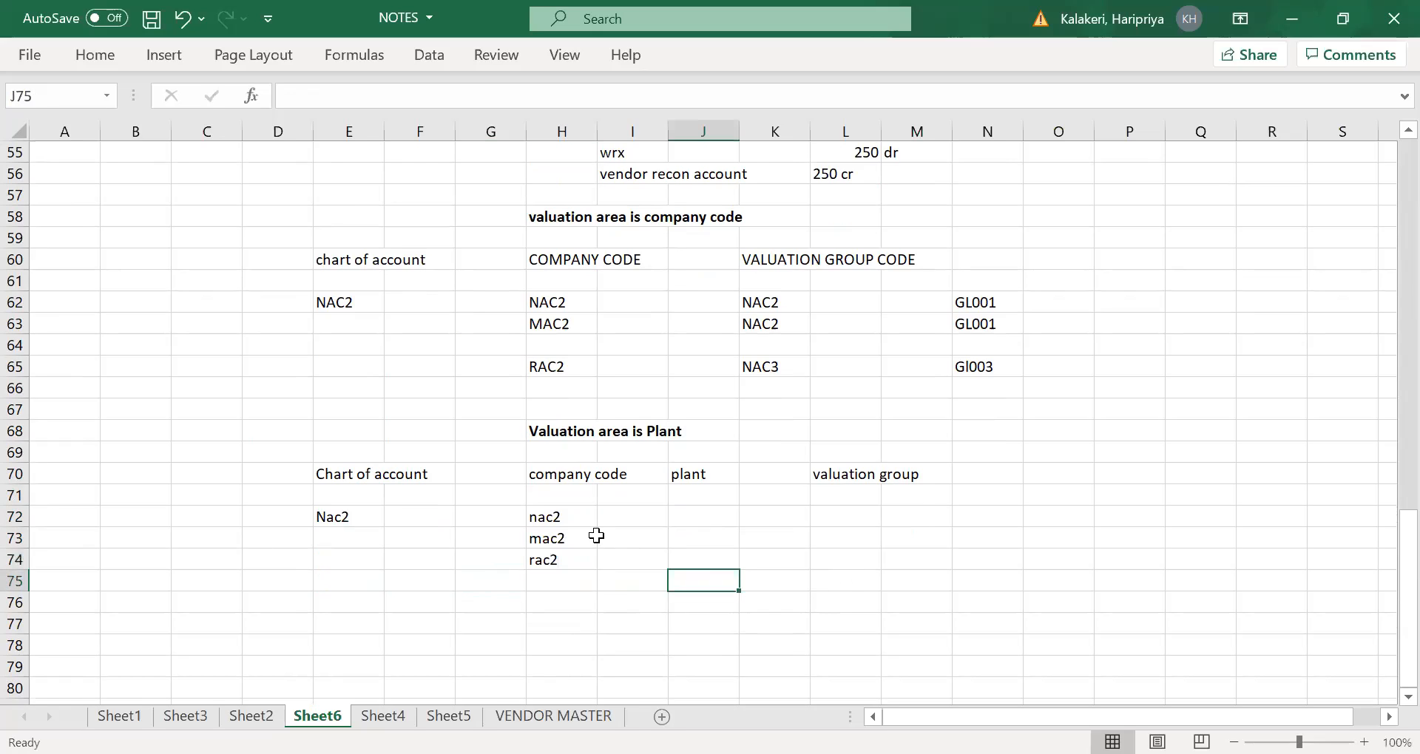
# - Space out the company codes with blank rows by moving mac2 to H74 and rac2 to H76
pyautogui.click(560, 516)
pyautogui.click(555, 539)
pyautogui.moveTo(559, 544); pyautogui.dragTo(560, 560)
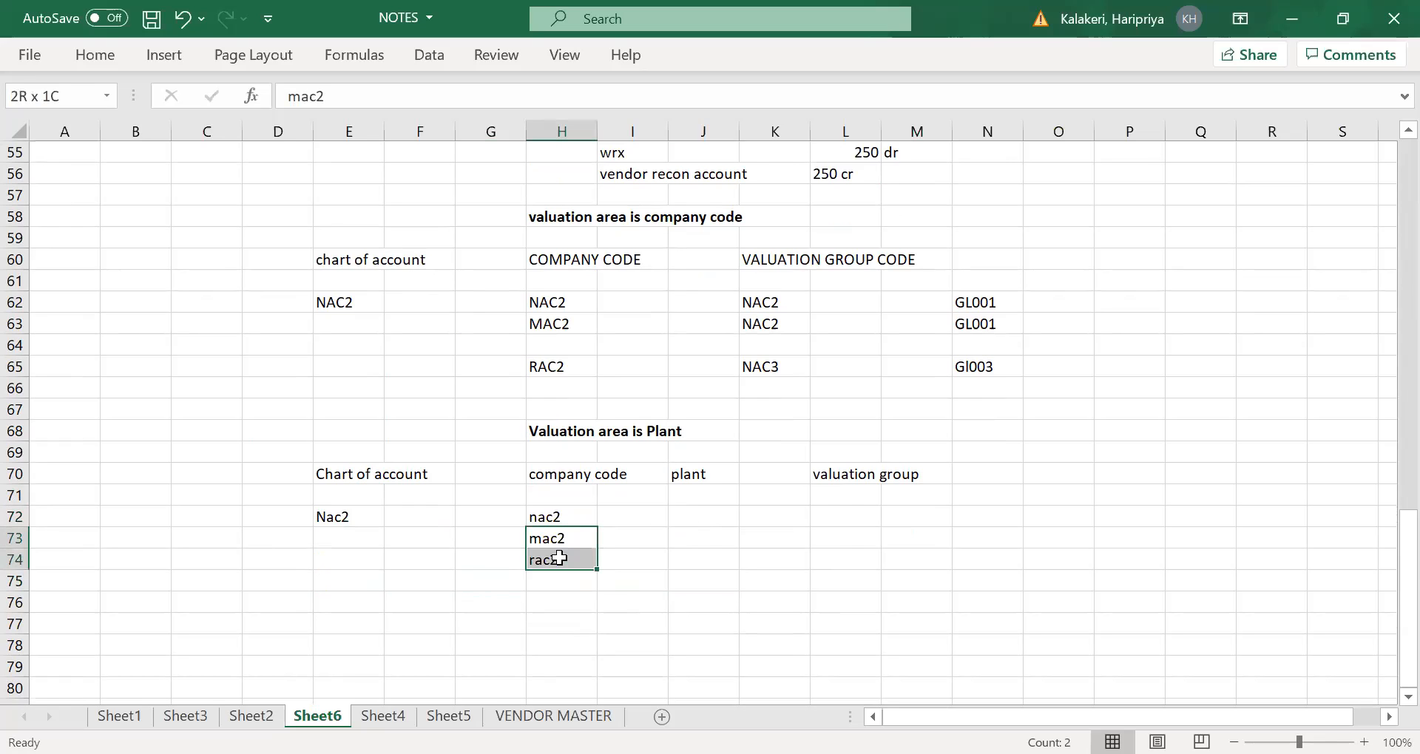
pyautogui.hotkey('ctrl', 'c')
pyautogui.click(564, 559)
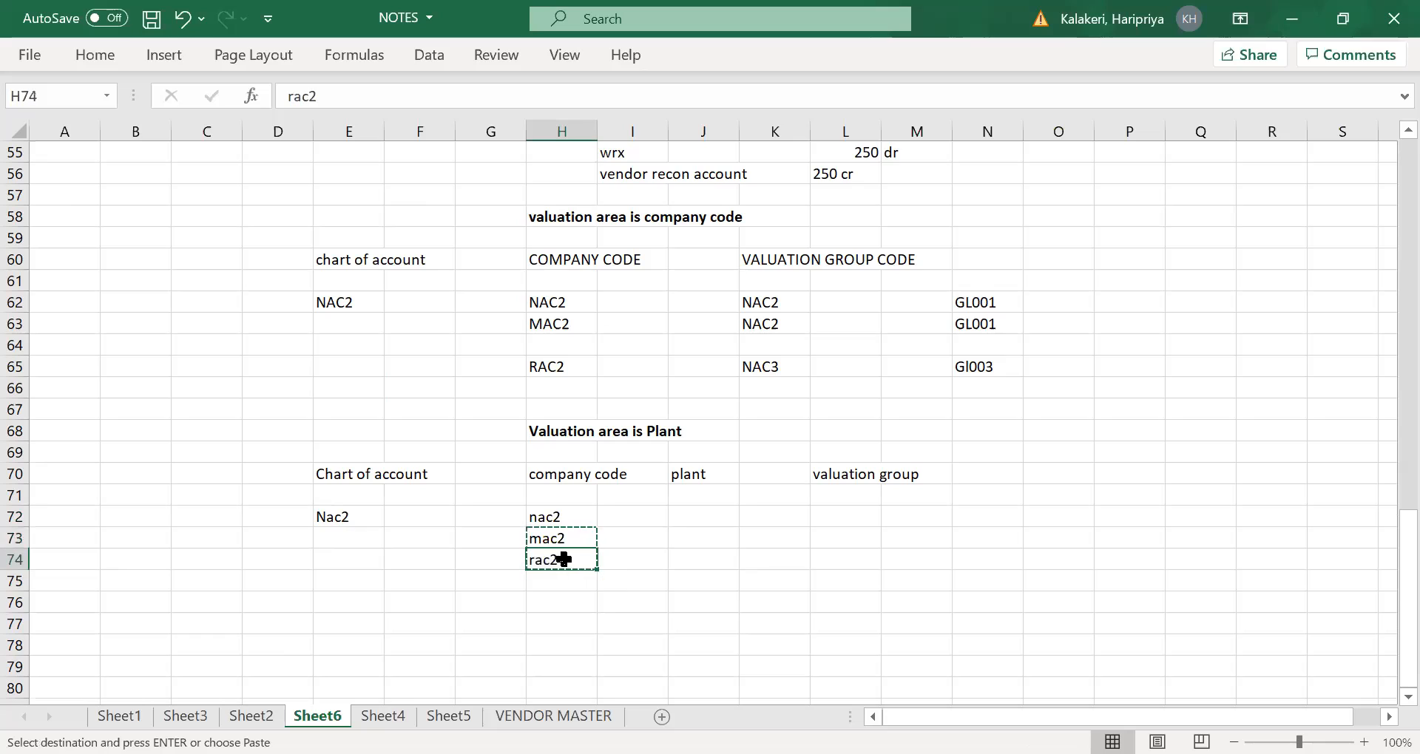
pyautogui.hotkey('ctrl', 'v')
pyautogui.click(556, 581)
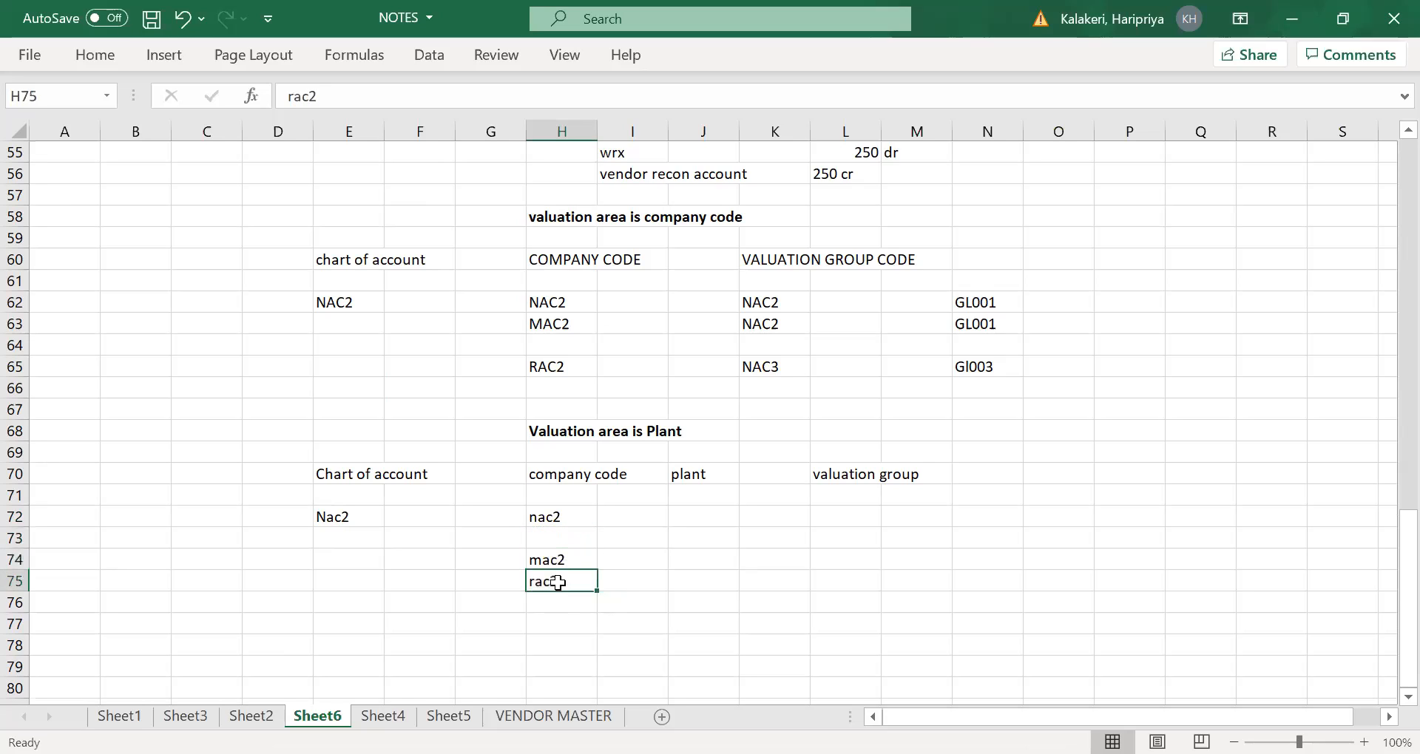
pyautogui.hotkey('ctrl', 'c')
pyautogui.click(554, 605)
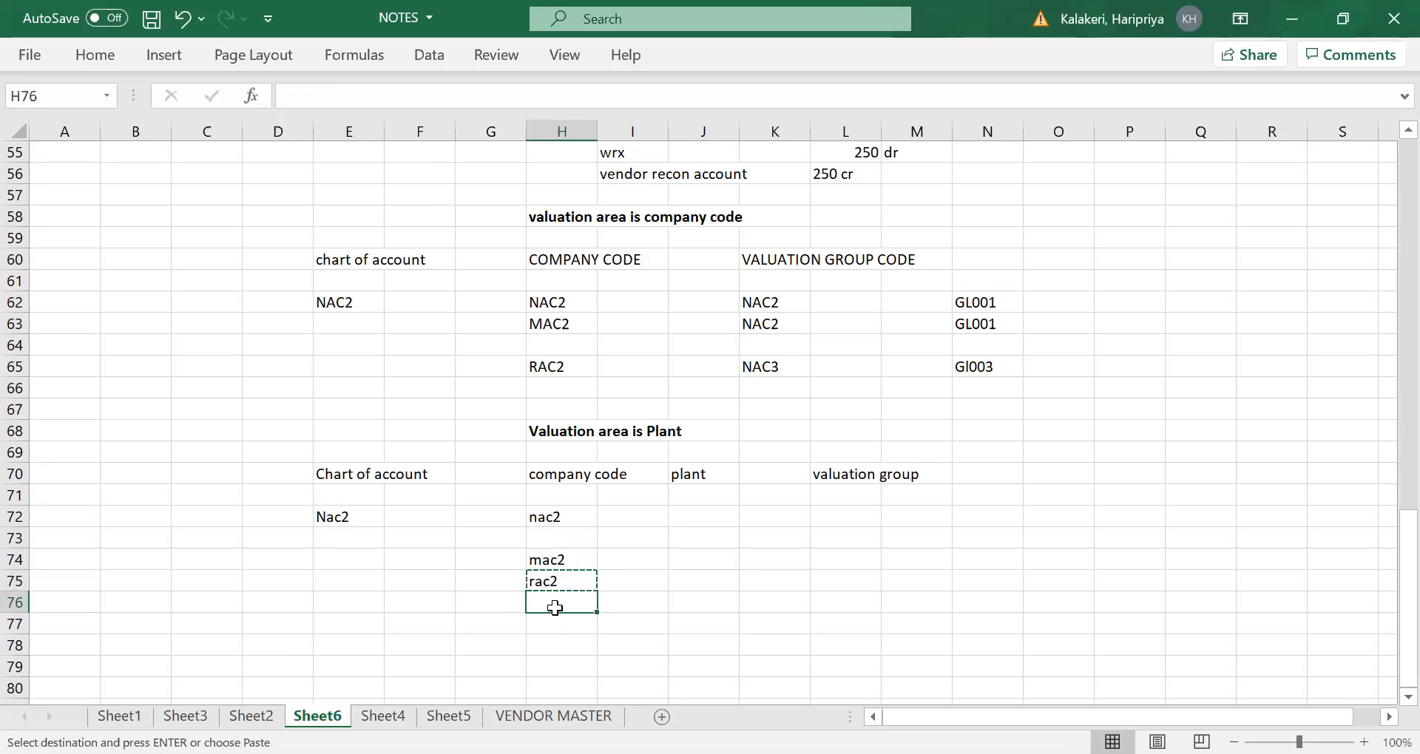
pyautogui.hotkey('ctrl', 'v')
pyautogui.moveTo(664, 603); pyautogui.dragTo(673, 603)
# - Enter plants nap1 and nap2 in J72 and J73 for company code nac2
pyautogui.click(560, 515)
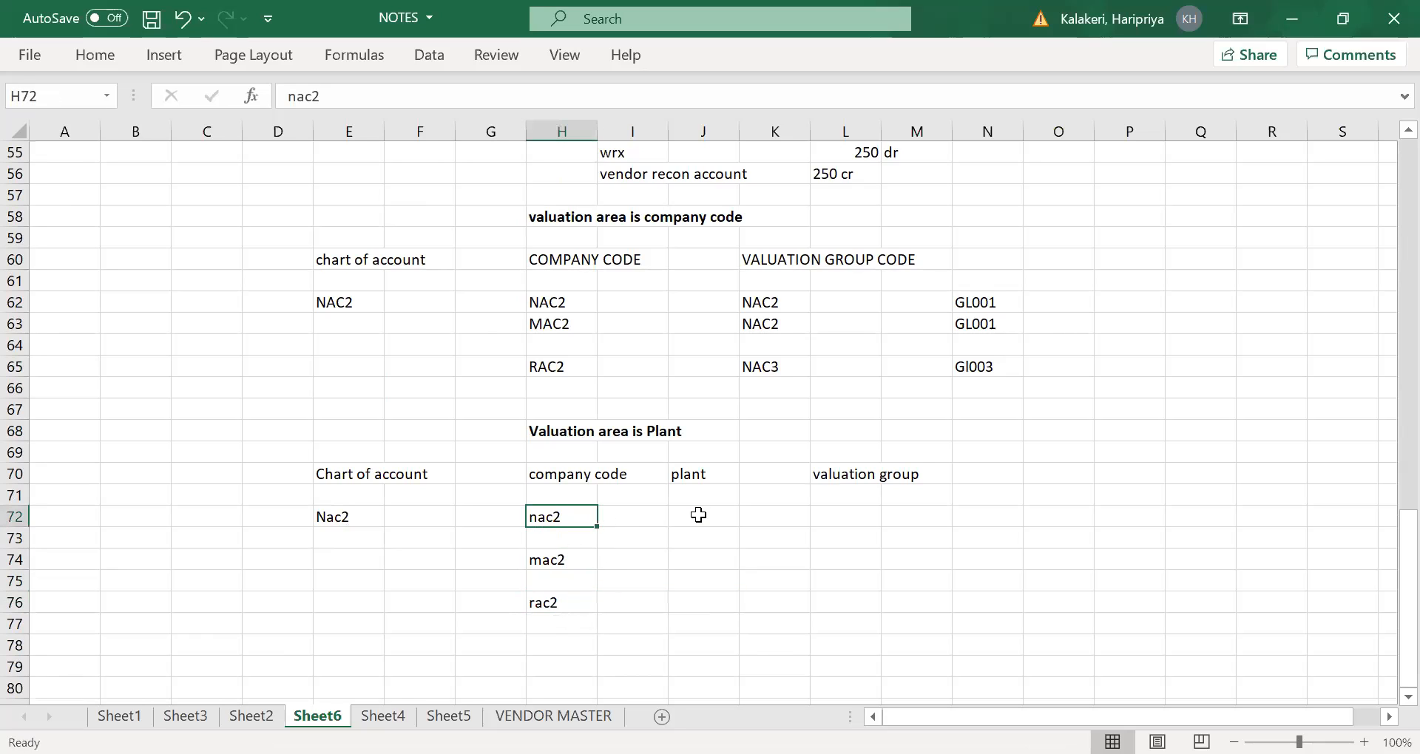
pyautogui.click(694, 515)
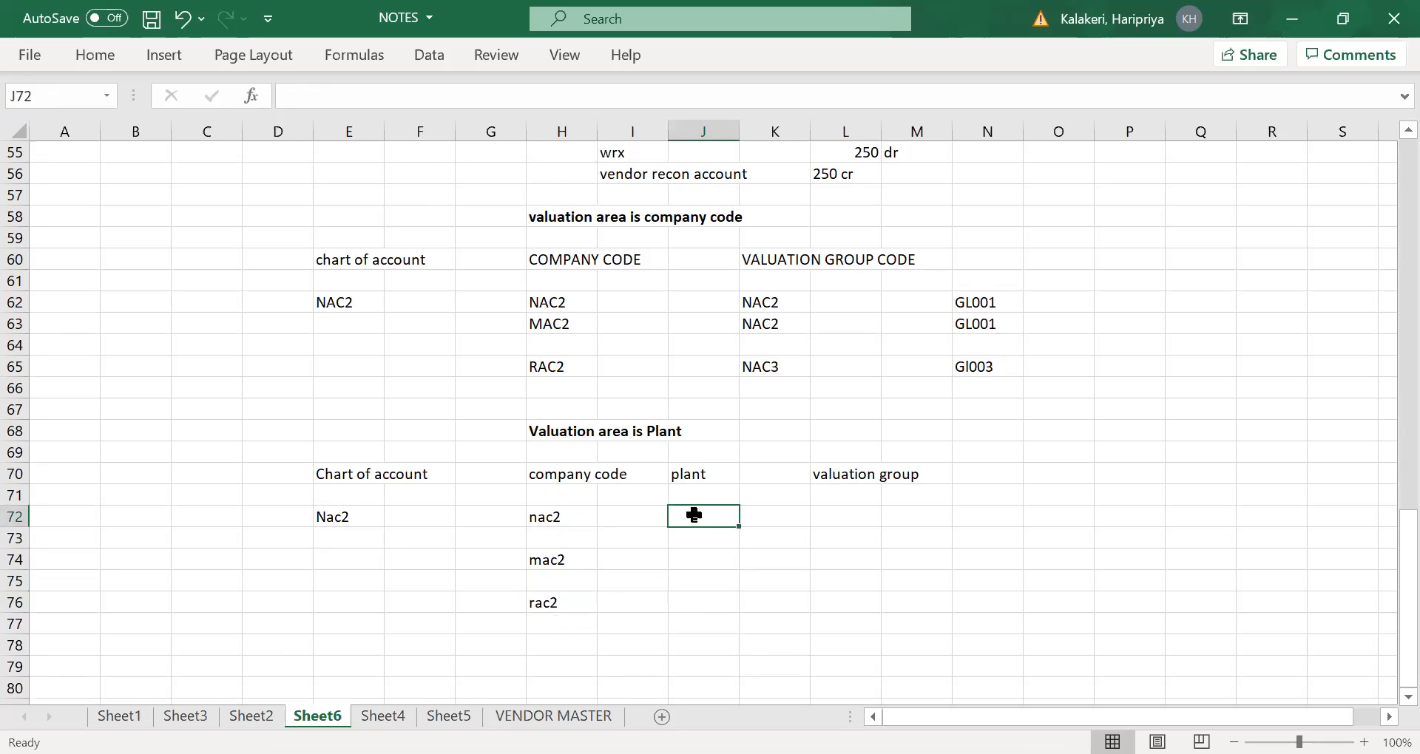
pyautogui.write('nap1')
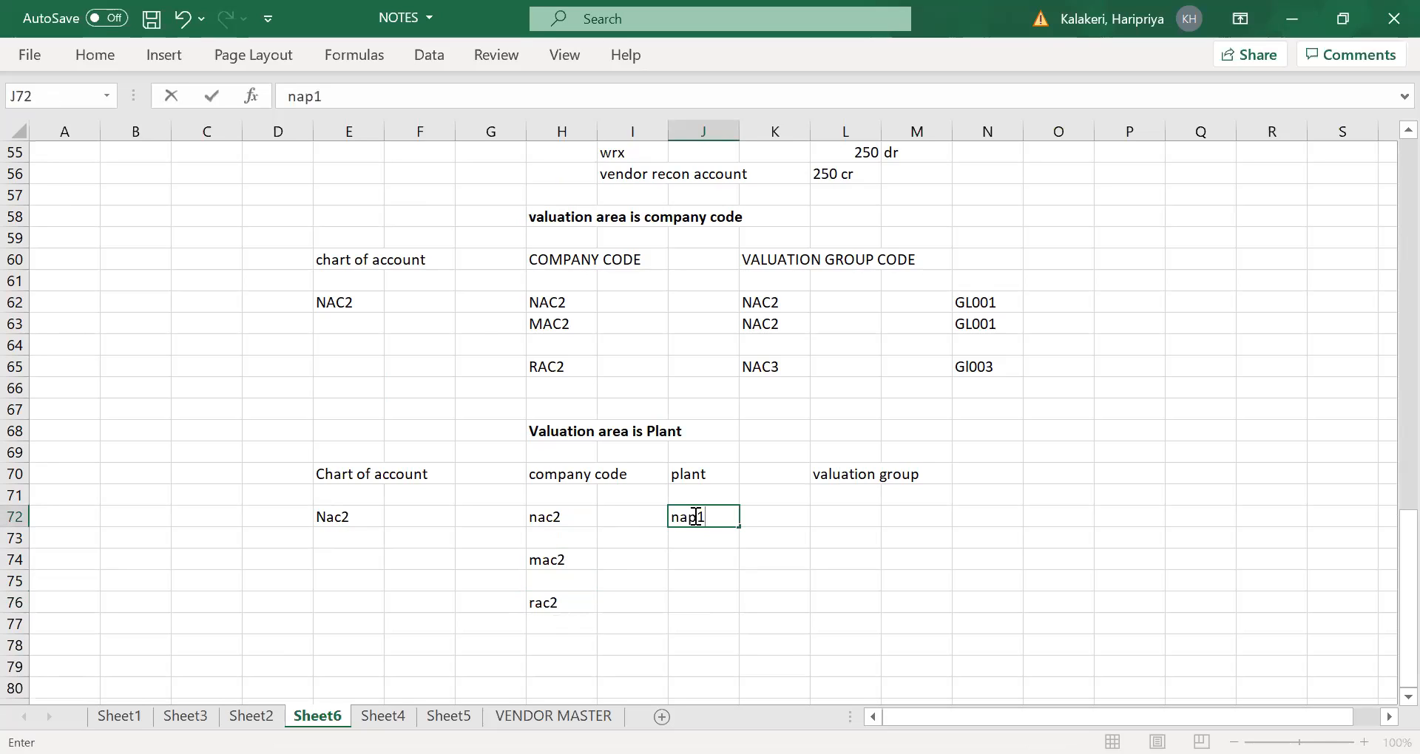
pyautogui.click(701, 538)
pyautogui.write('nap')
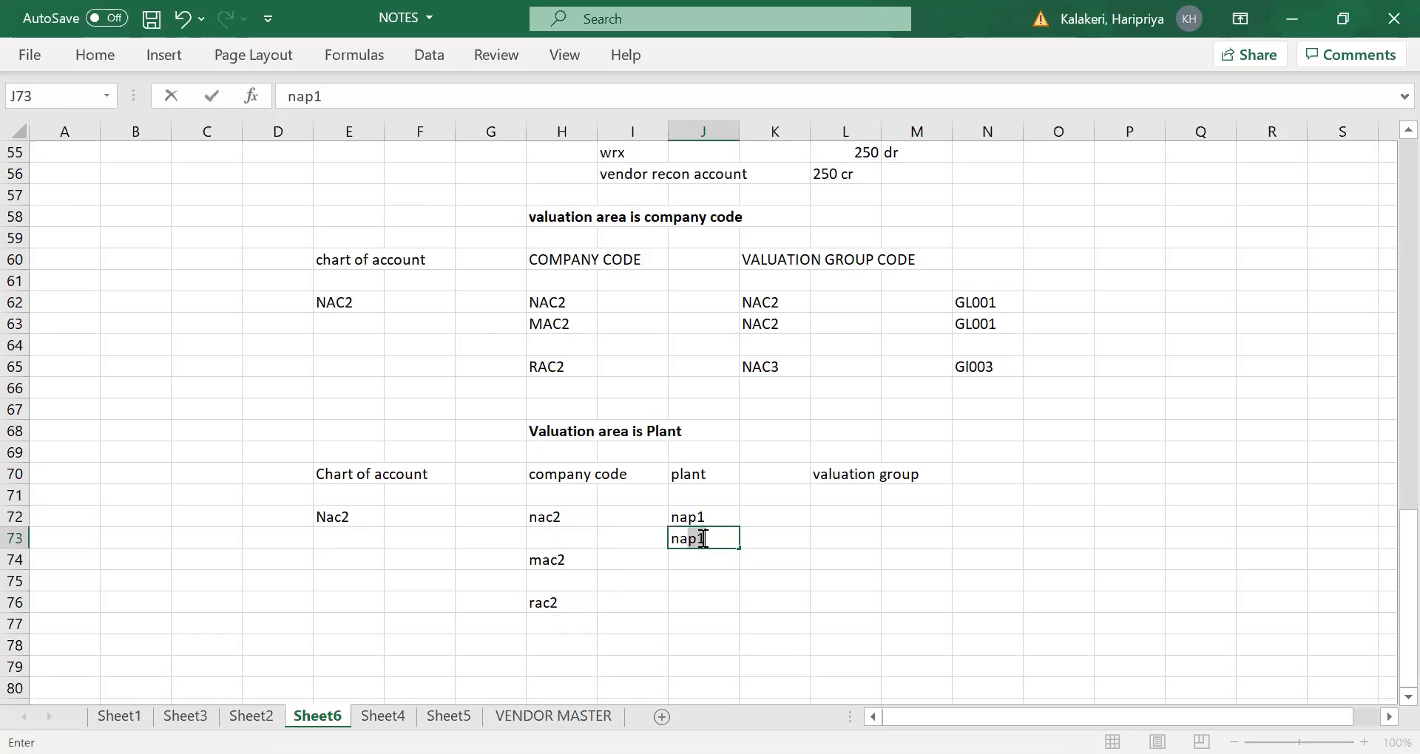
pyautogui.write('2')
pyautogui.press('Tab')
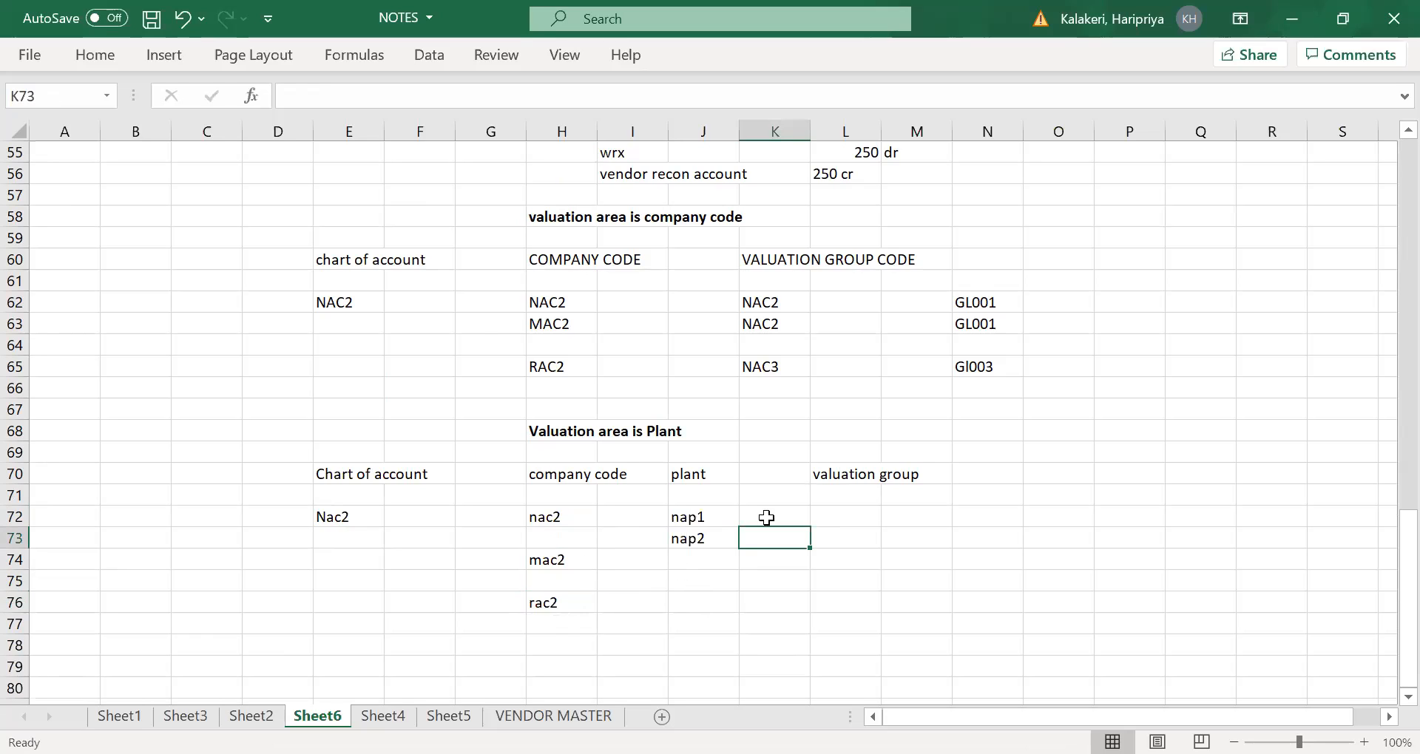
# - Enter plants map1 and map2 in J74 and J75 for company code mac2
pyautogui.click(695, 563)
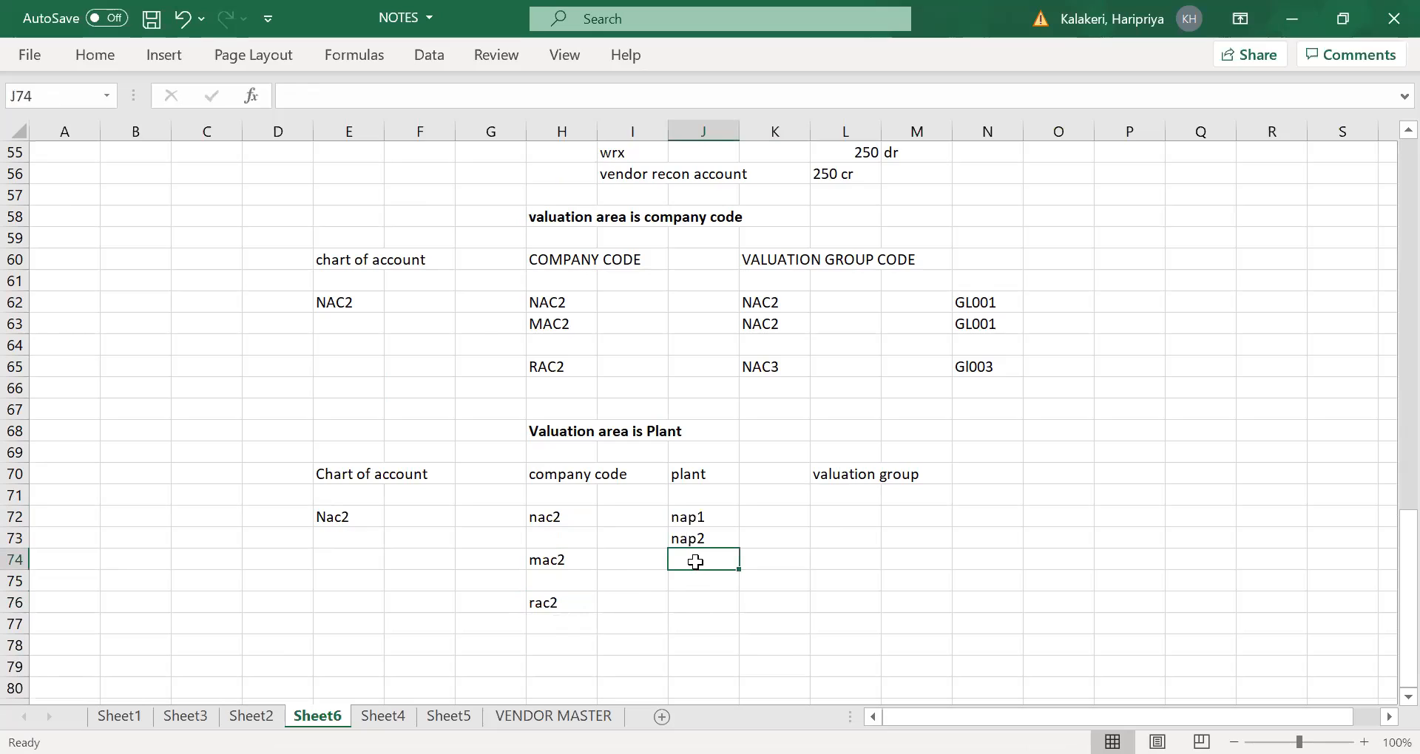
pyautogui.write('map')
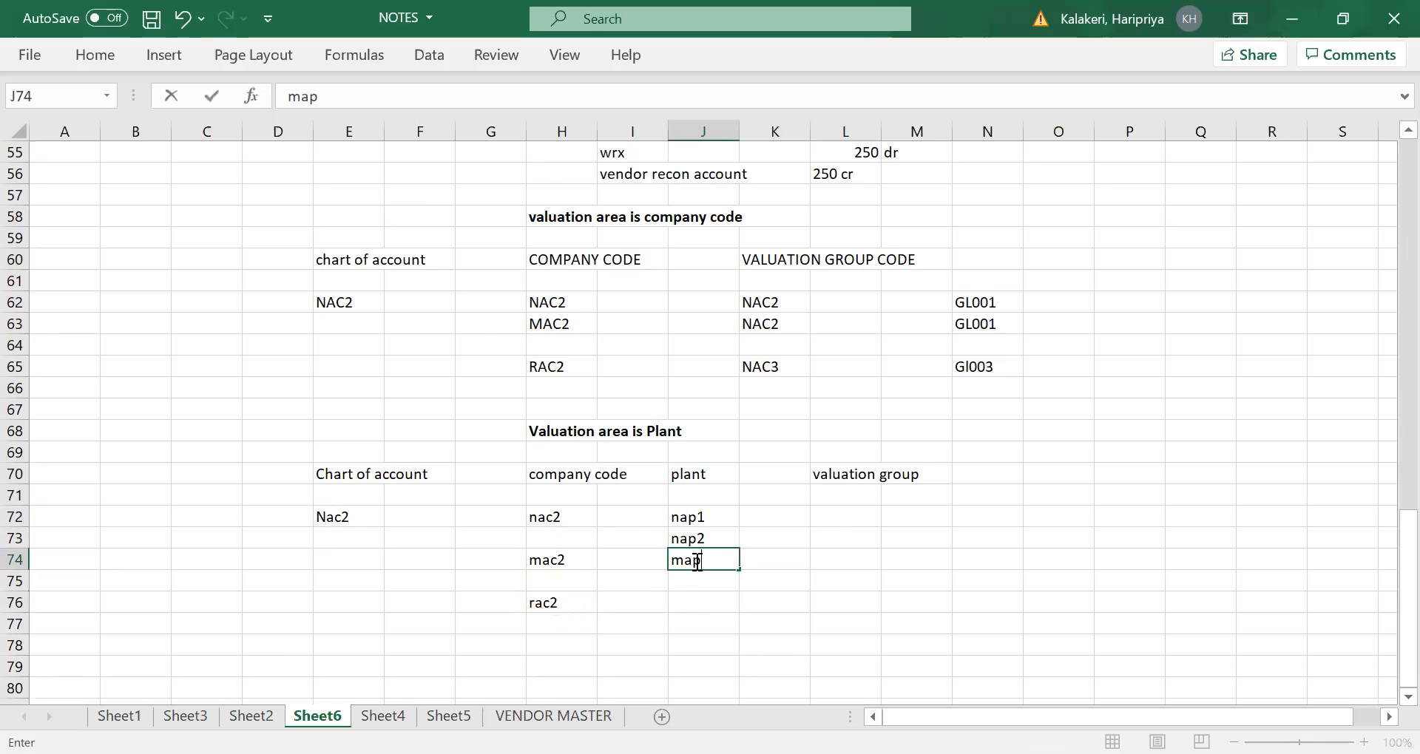
pyautogui.write('1')
pyautogui.click(701, 580)
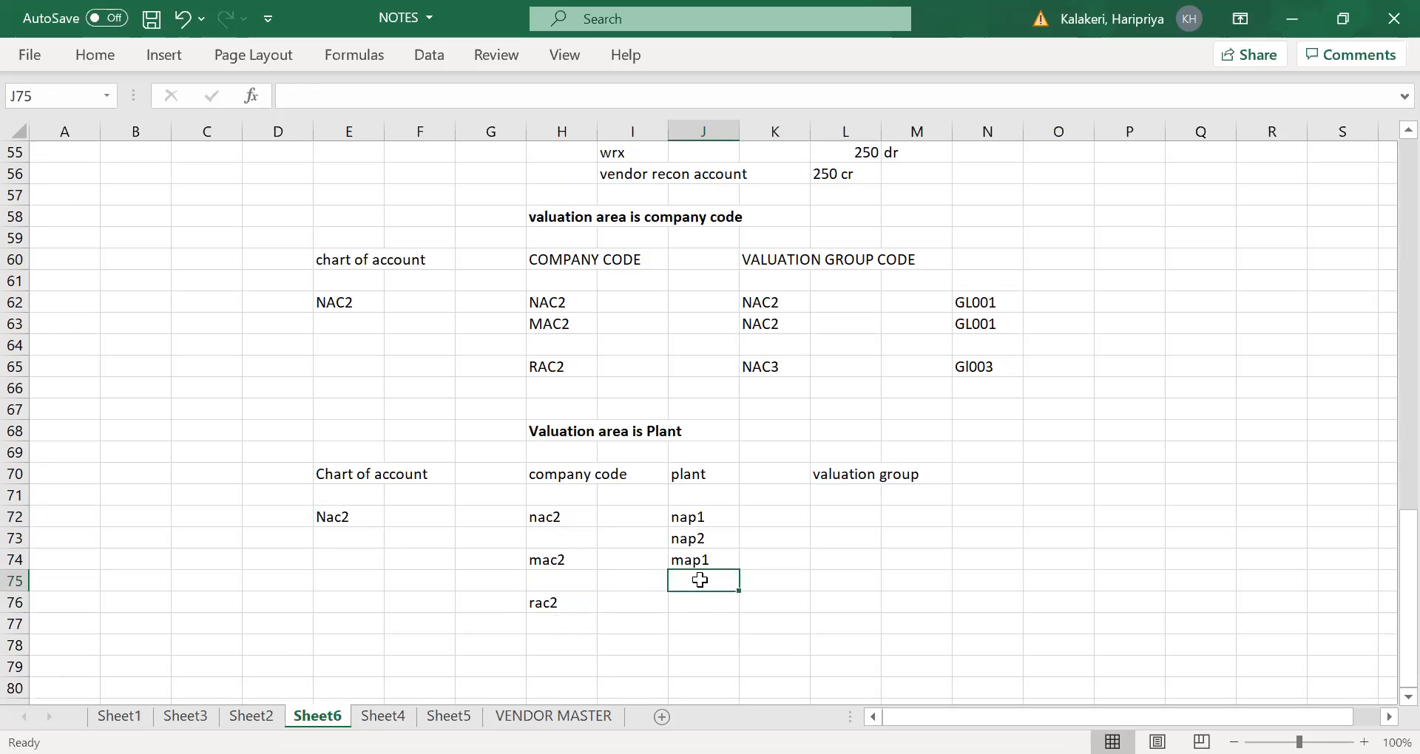
pyautogui.write('m')
pyautogui.press('Tab')
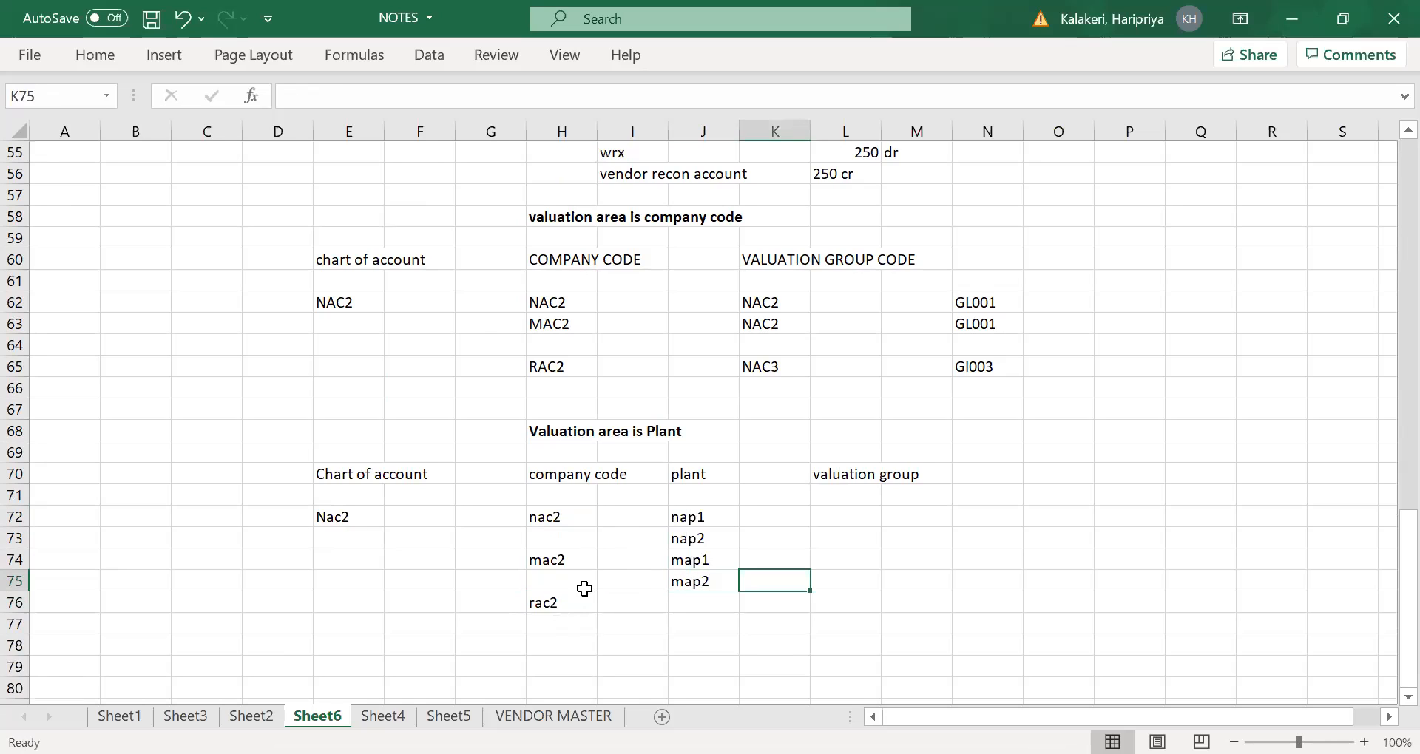
# - Enter plants rap1 and rap2 in J76 and J77 for company code rac2
pyautogui.click(543, 603)
pyautogui.click(703, 604)
pyautogui.write('rap1')
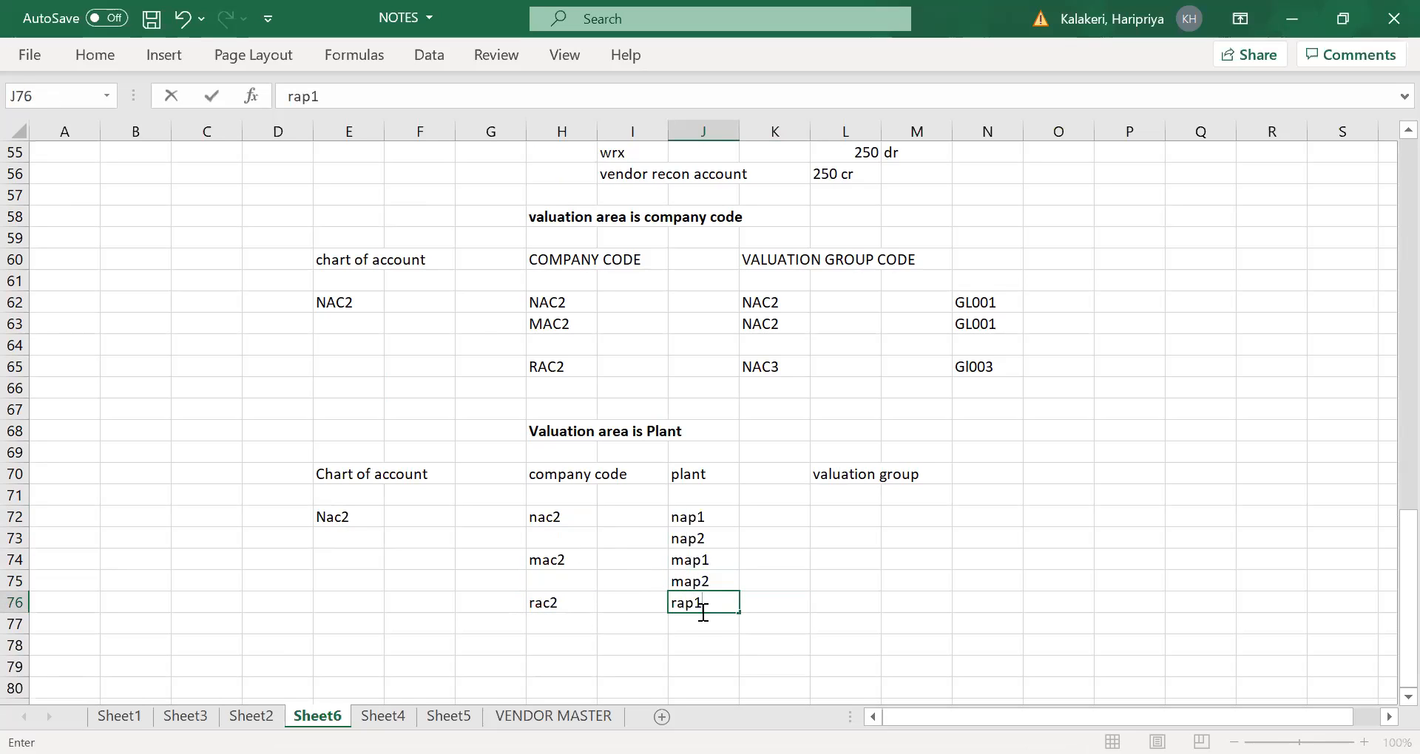
pyautogui.click(701, 622)
pyautogui.write('rap2')
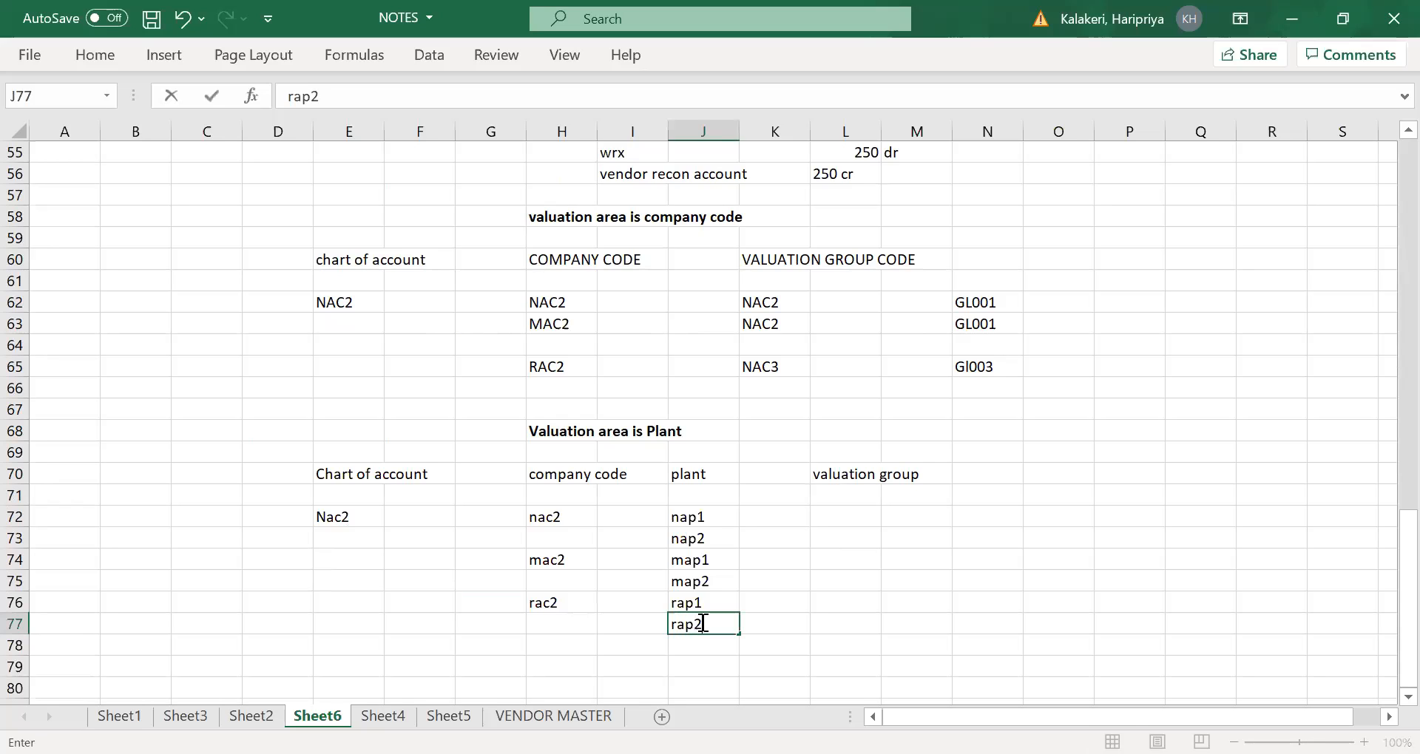
pyautogui.press('Tab')
# - Examine company code nac2 with its plants nap1 and nap2 against the valuation group column
pyautogui.click(698, 518)
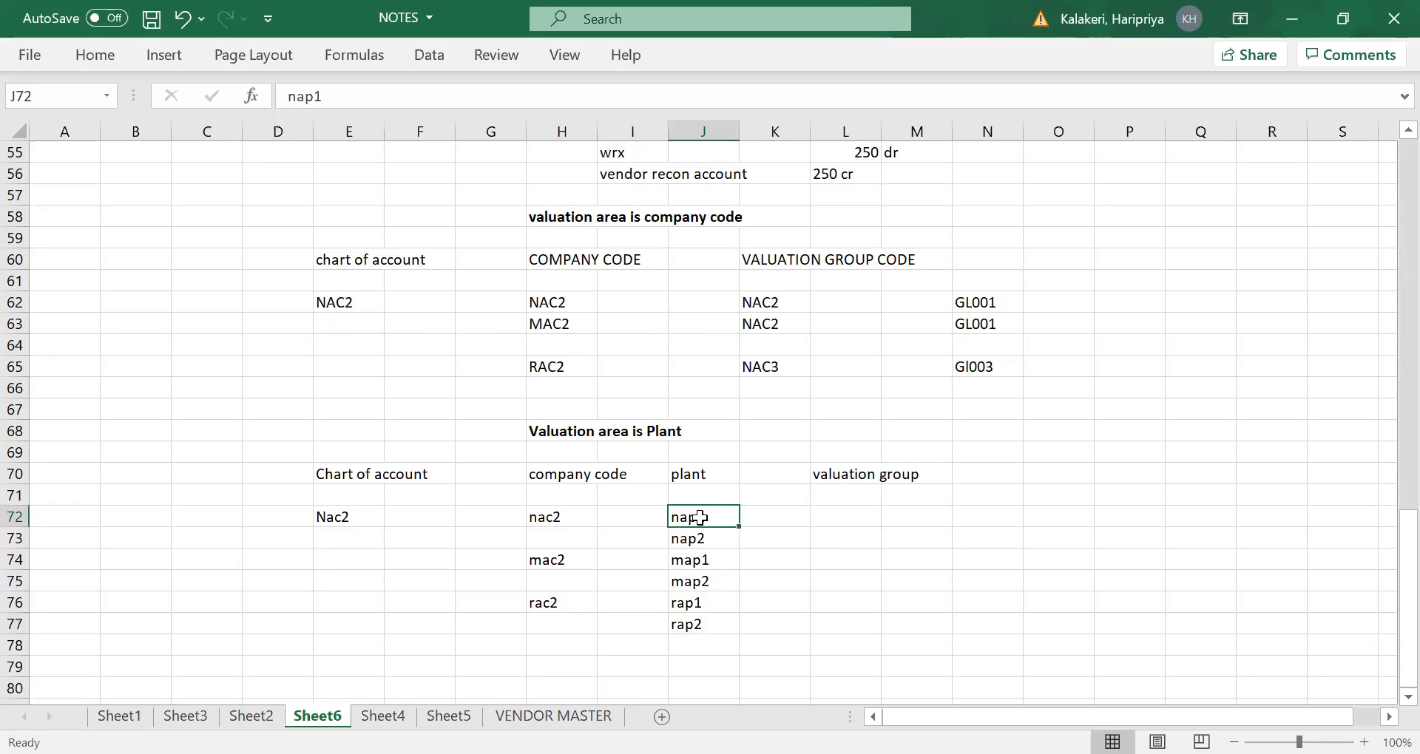
pyautogui.click(560, 518)
pyautogui.click(710, 523)
pyautogui.click(871, 480)
pyautogui.click(709, 517)
pyautogui.click(707, 544)
pyautogui.click(728, 503)
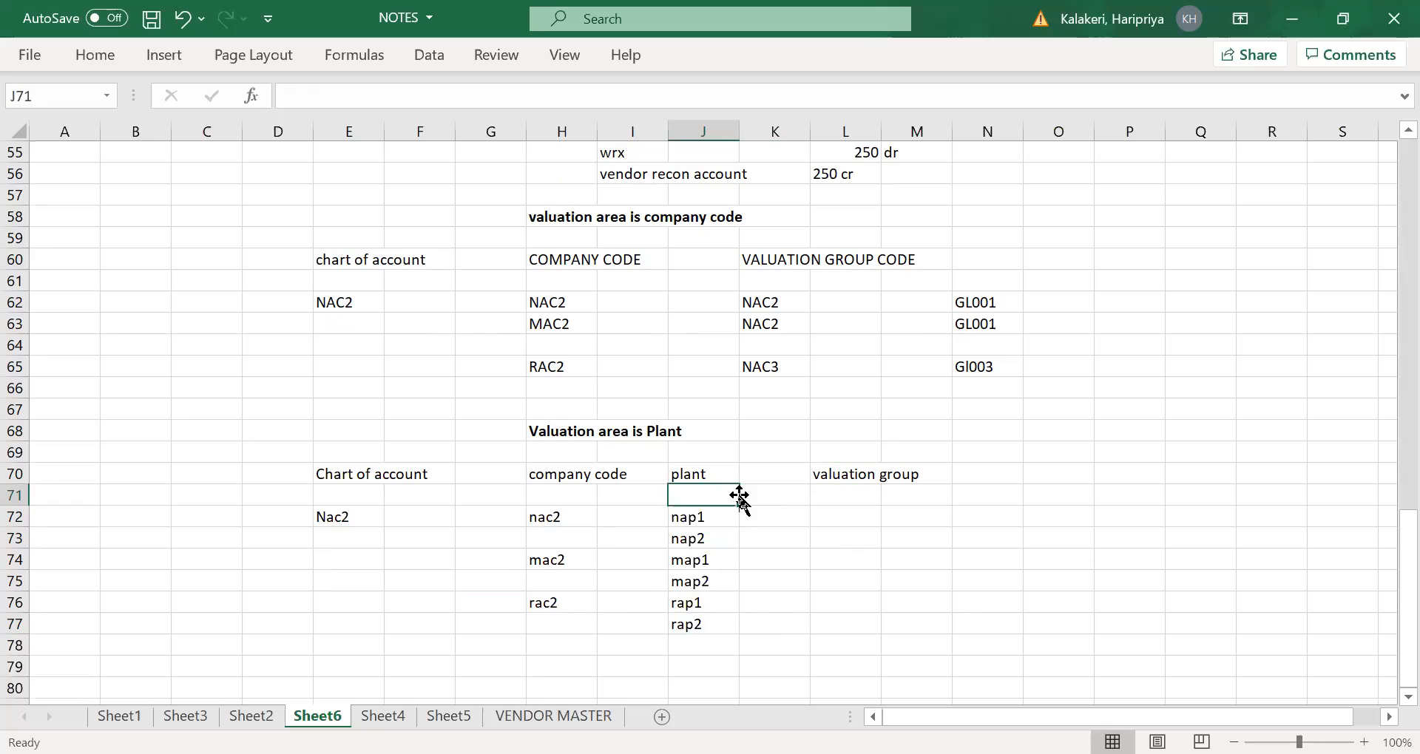
# - Enter valuation group na001 in L72 for plant nap1
pyautogui.click(701, 519)
pyautogui.click(850, 515)
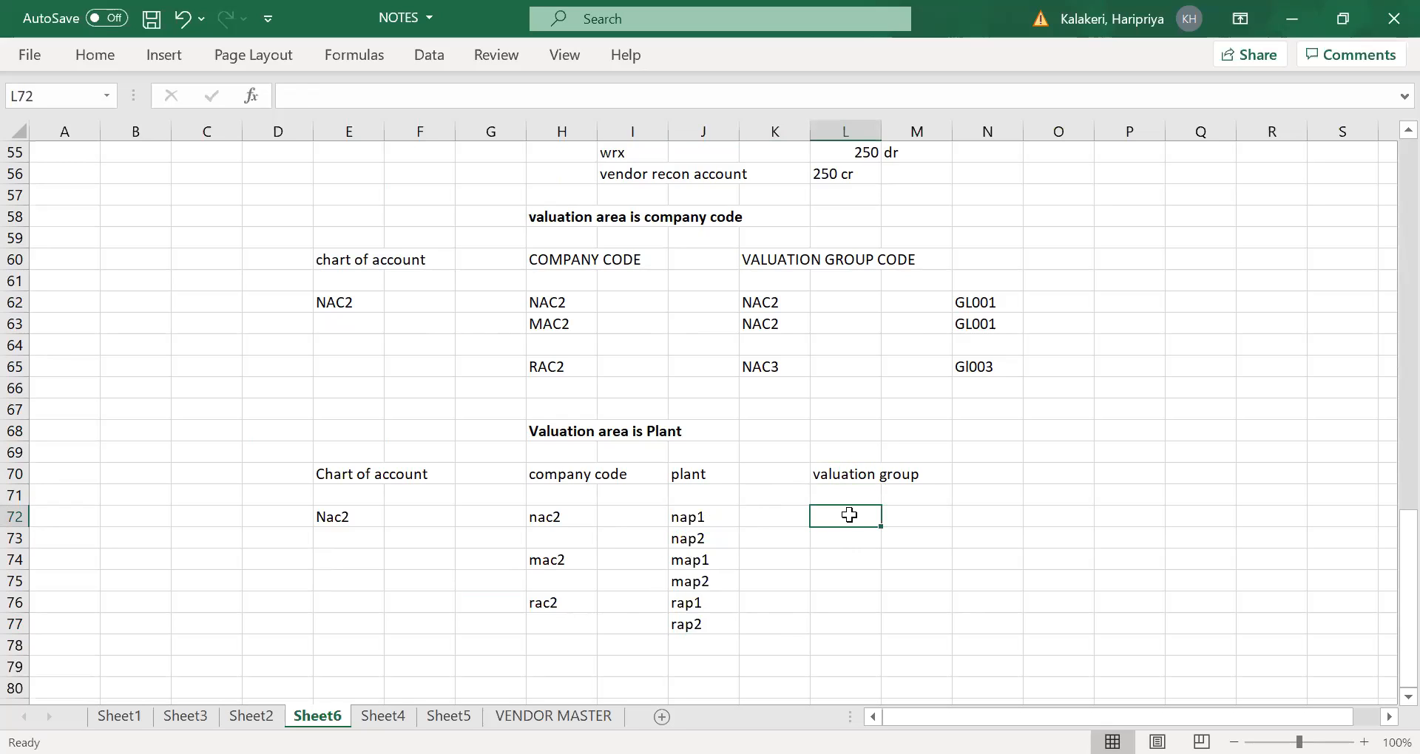
pyautogui.write('na001')
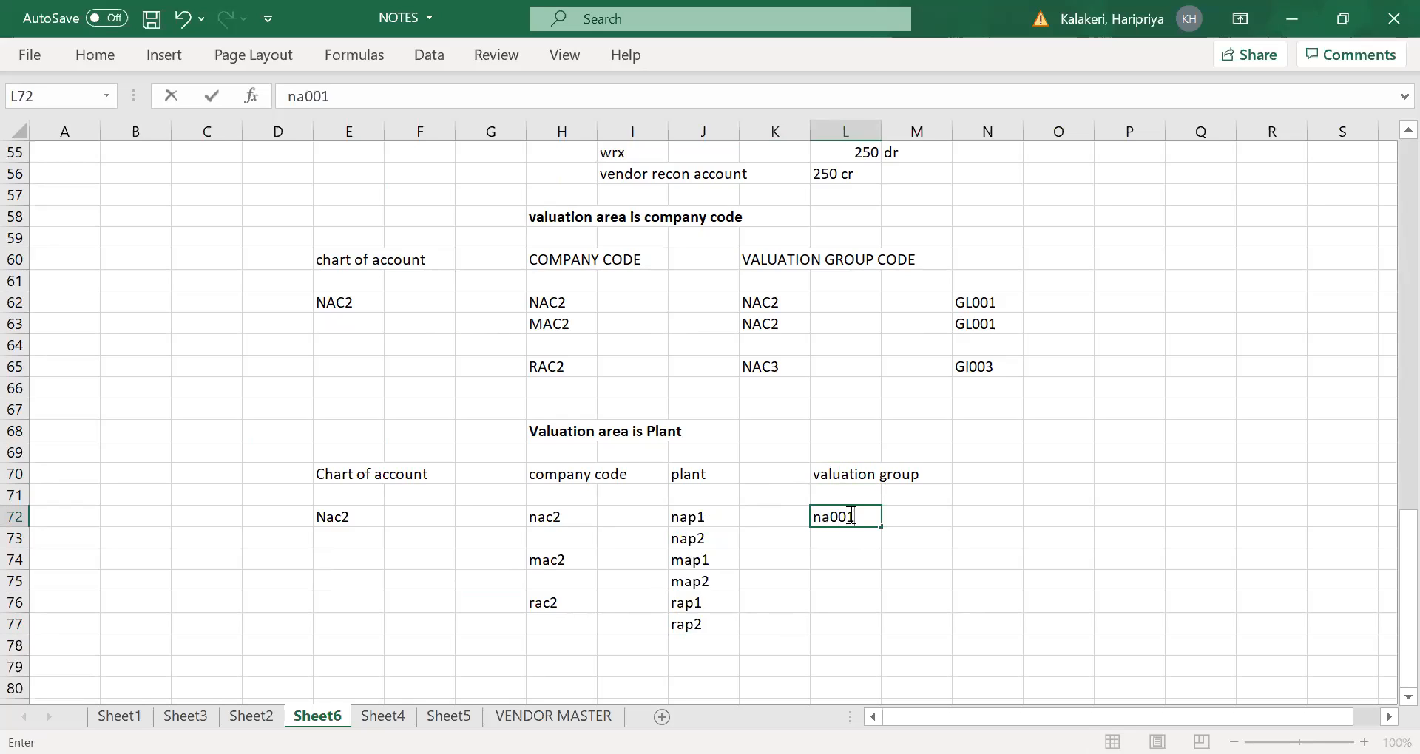
pyautogui.press('Tab')
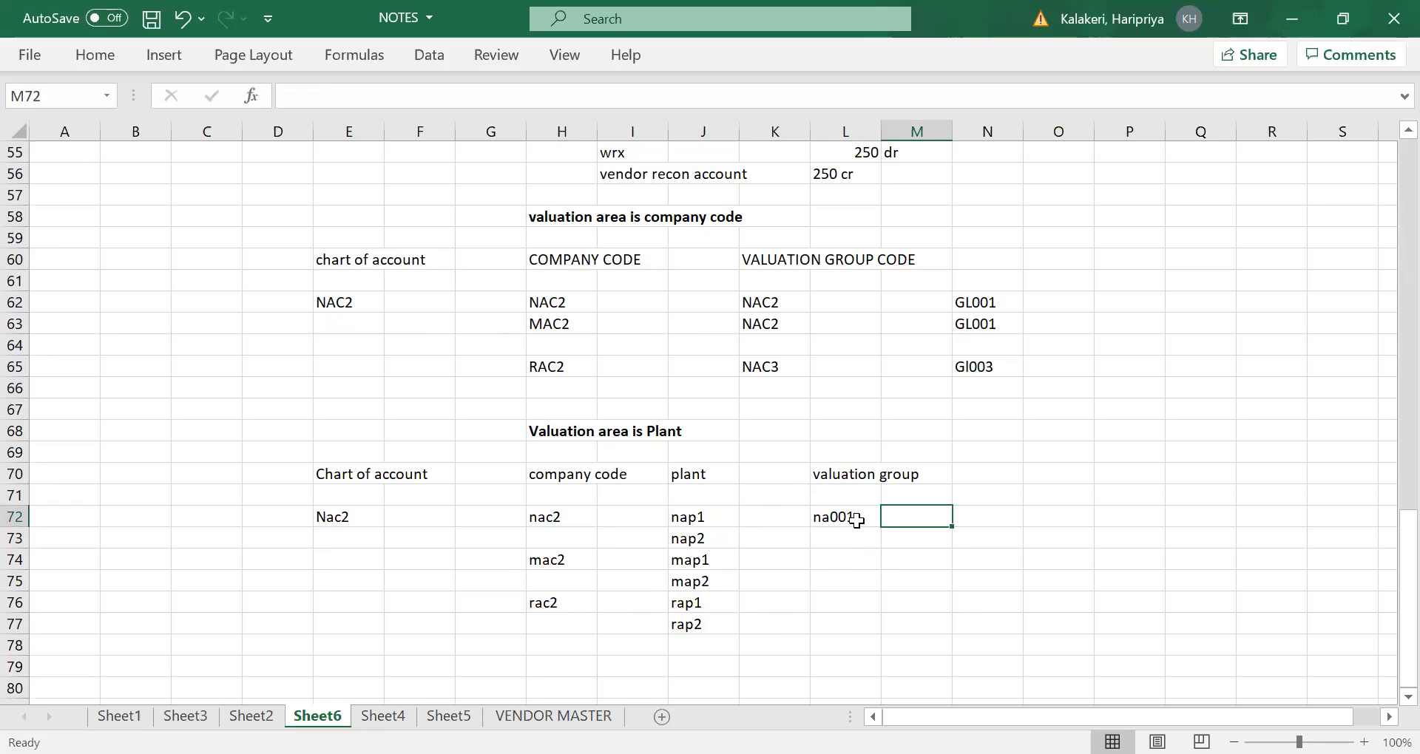
# - Compare plants nap2 and map1, which belong to different company codes, as candidates for a shared valuation group
pyautogui.click(690, 523)
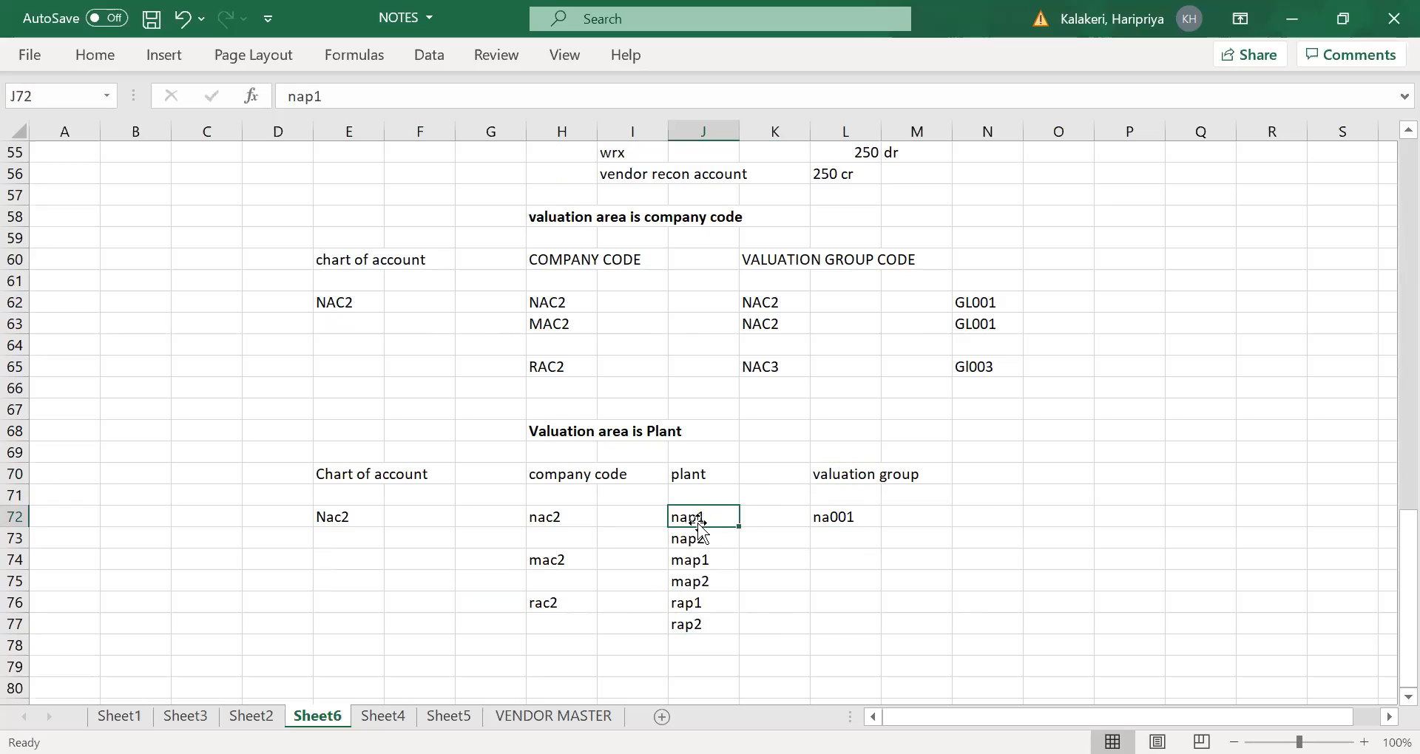
pyautogui.click(696, 540)
pyautogui.click(693, 567)
pyautogui.click(700, 542)
pyautogui.click(700, 558)
pyautogui.click(549, 567)
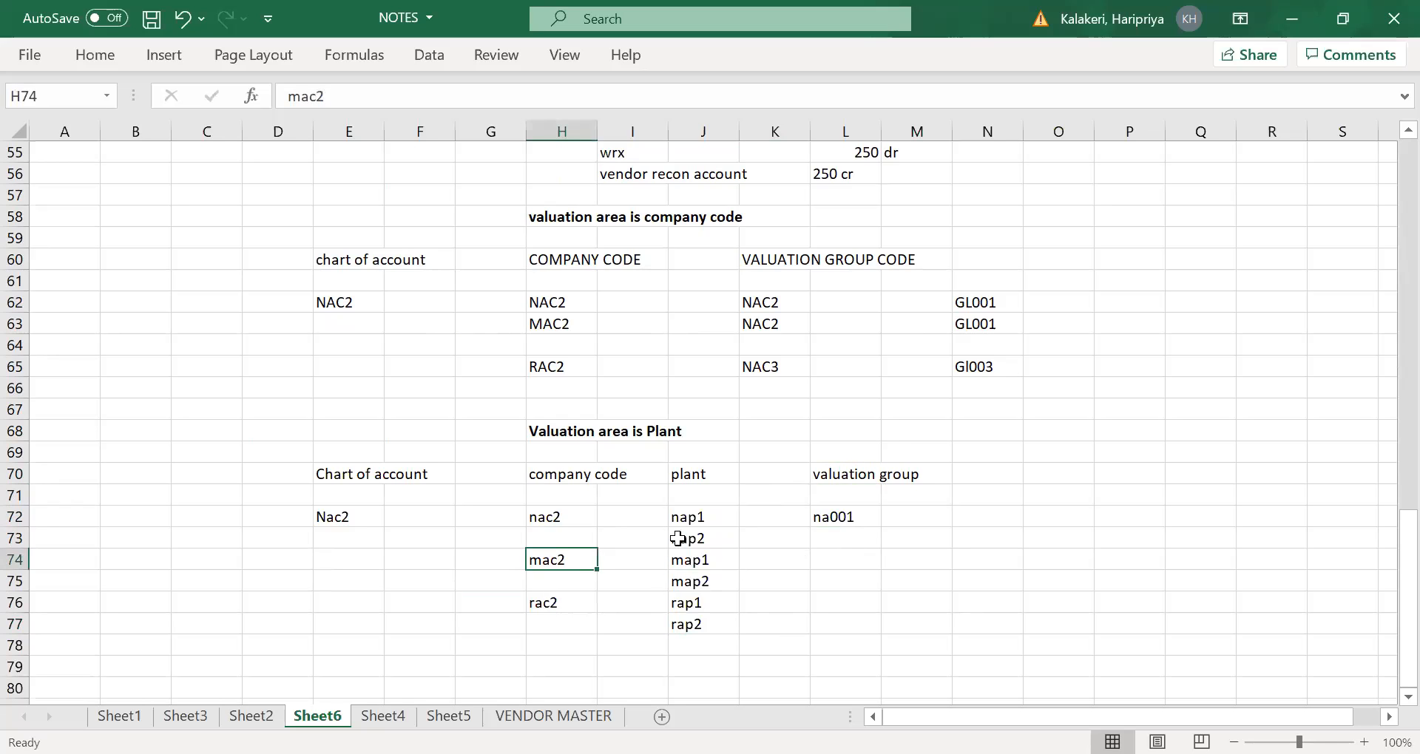
pyautogui.click(706, 541)
pyautogui.click(704, 562)
pyautogui.click(701, 541)
pyautogui.click(712, 562)
pyautogui.click(700, 542)
pyautogui.click(698, 556)
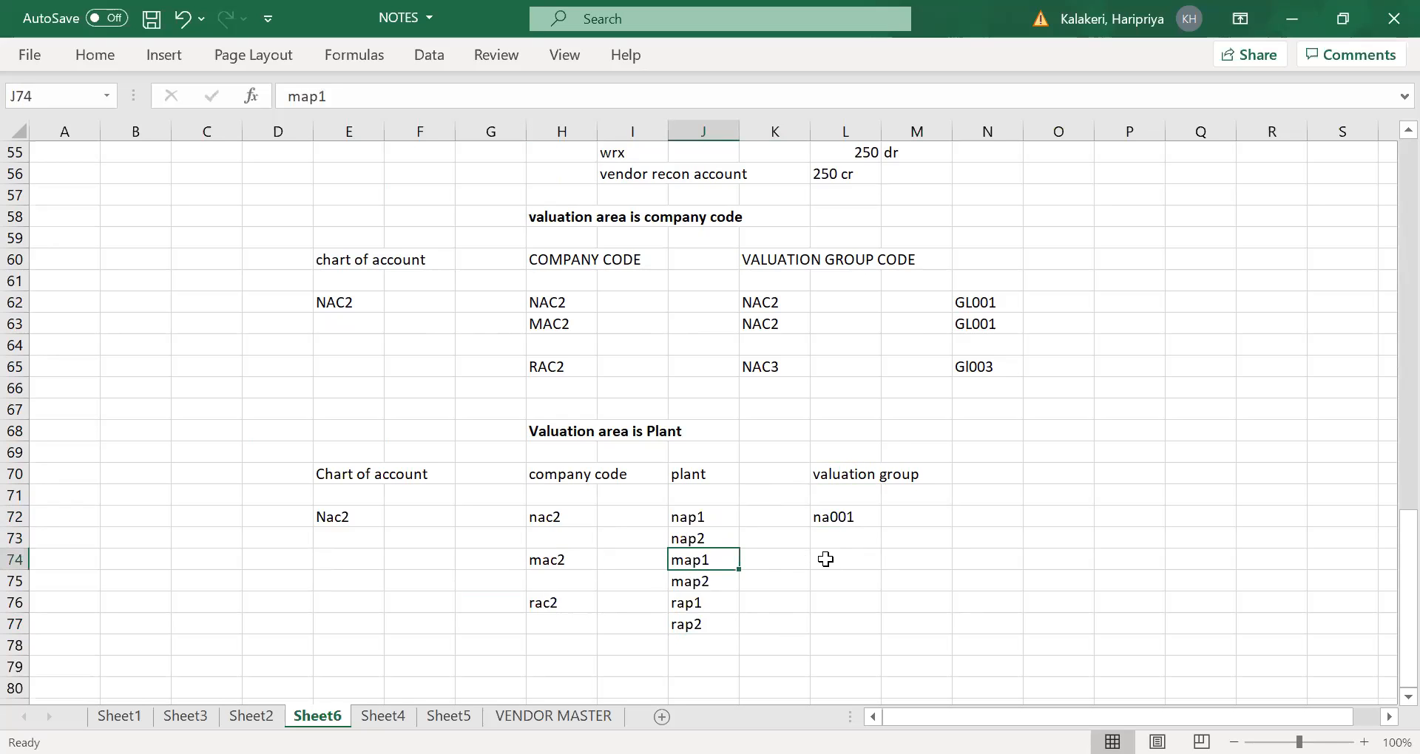
# - Enter valuation group na002 in L74 on the map1 row
pyautogui.click(823, 556)
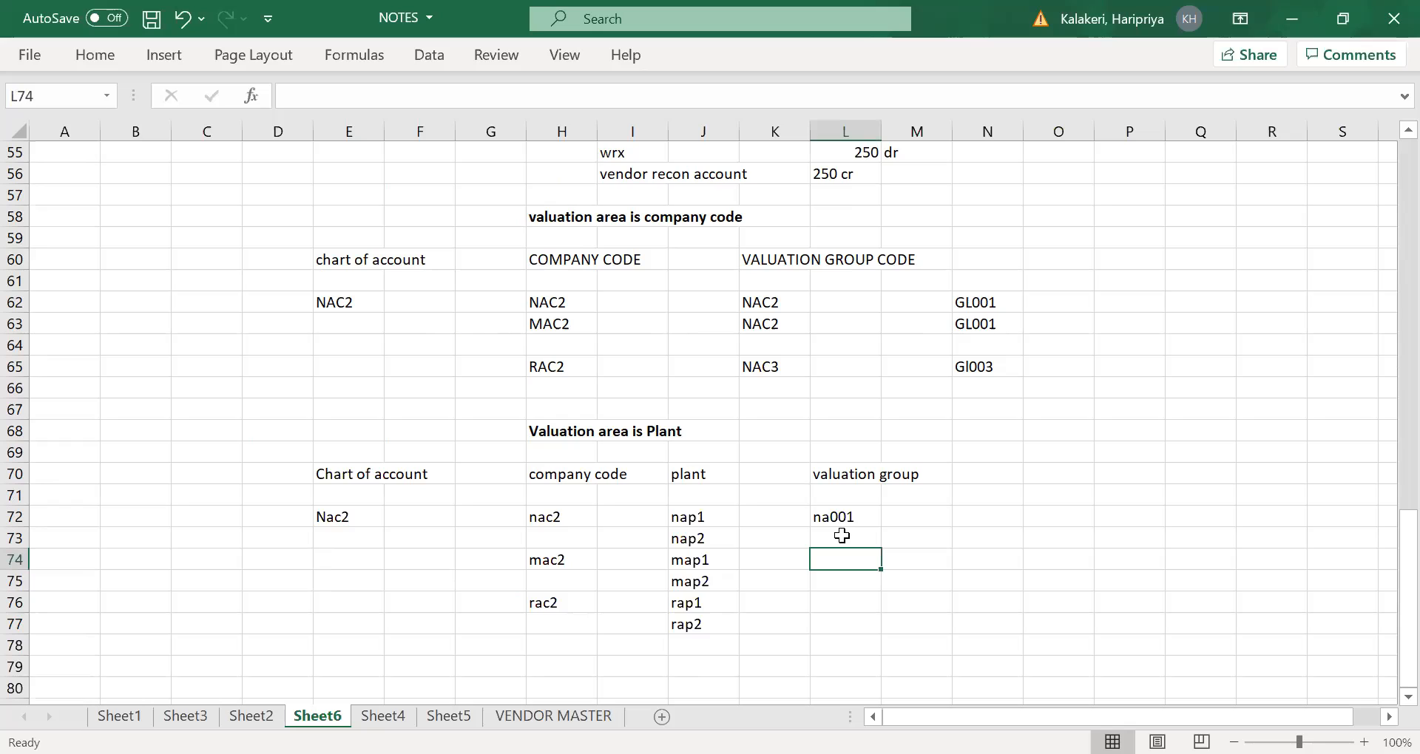
pyautogui.write('na00')
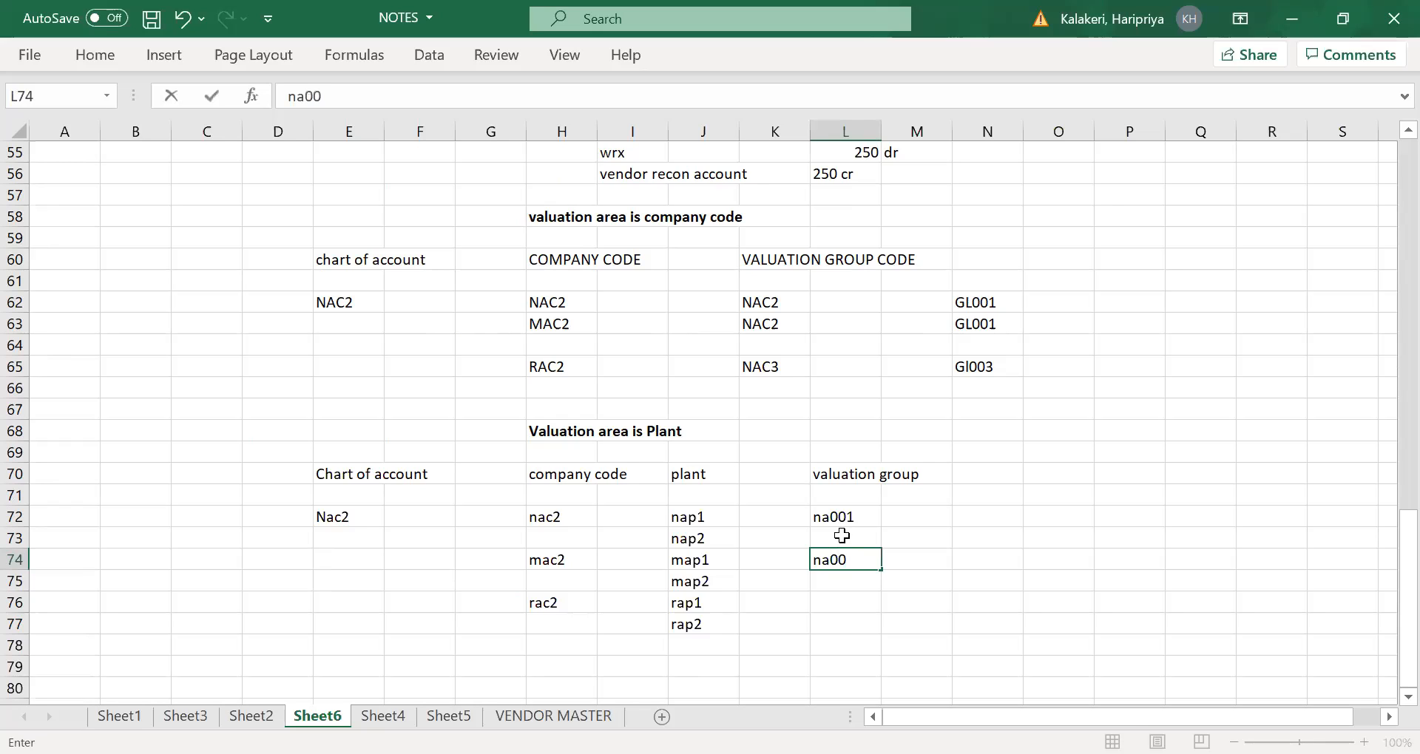
pyautogui.write('2')
pyautogui.press('Tab')
# - Make plants nap2 and map1 and their valuation group na002 bold across J73:L74
pyautogui.moveTo(689, 537); pyautogui.dragTo(837, 556)
pyautogui.hotkey('ctrl', 'b')
pyautogui.click(817, 628)
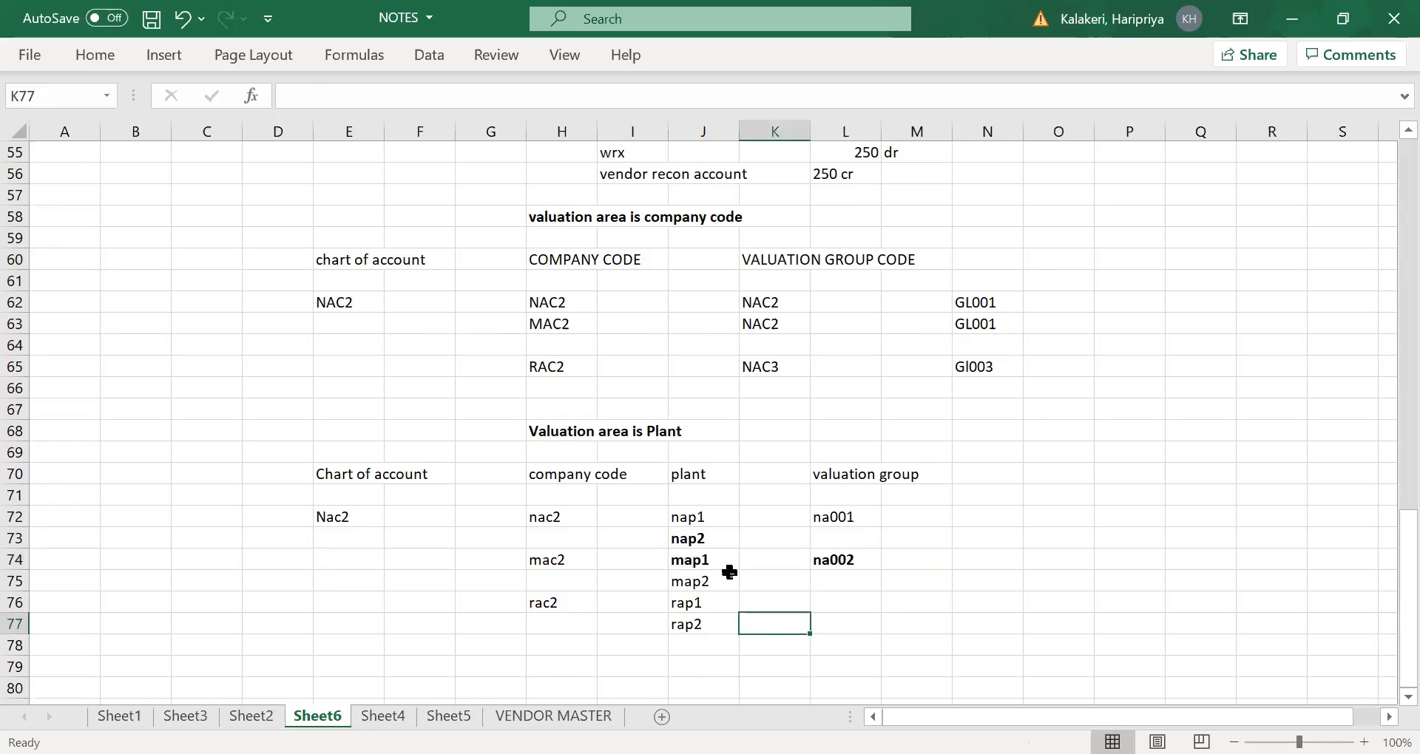
# - Examine how the bold plants nap2 and map1 relate to company code mac2, valuation group na002 and chart of account Nac2
pyautogui.click(573, 563)
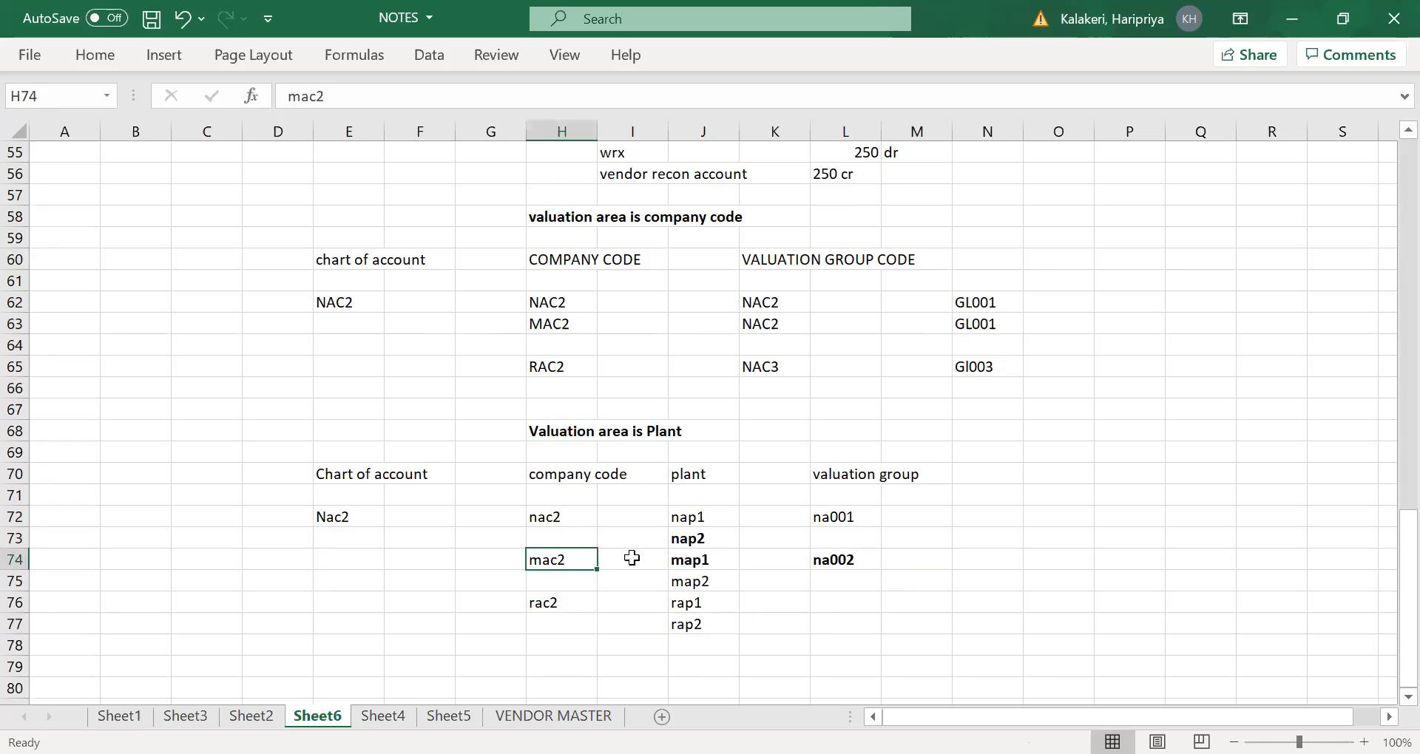
pyautogui.click(703, 541)
pyautogui.click(697, 566)
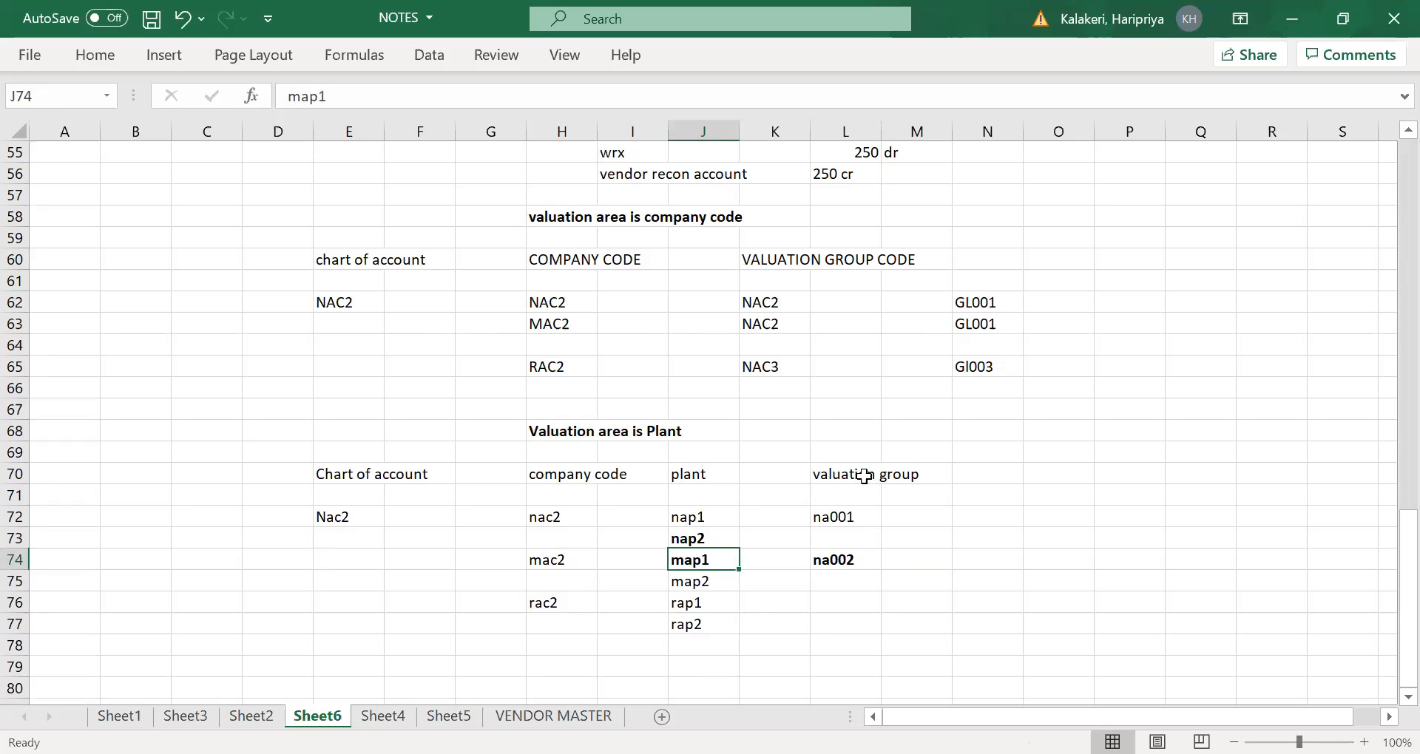
pyautogui.click(840, 569)
pyautogui.click(706, 543)
pyautogui.click(693, 573)
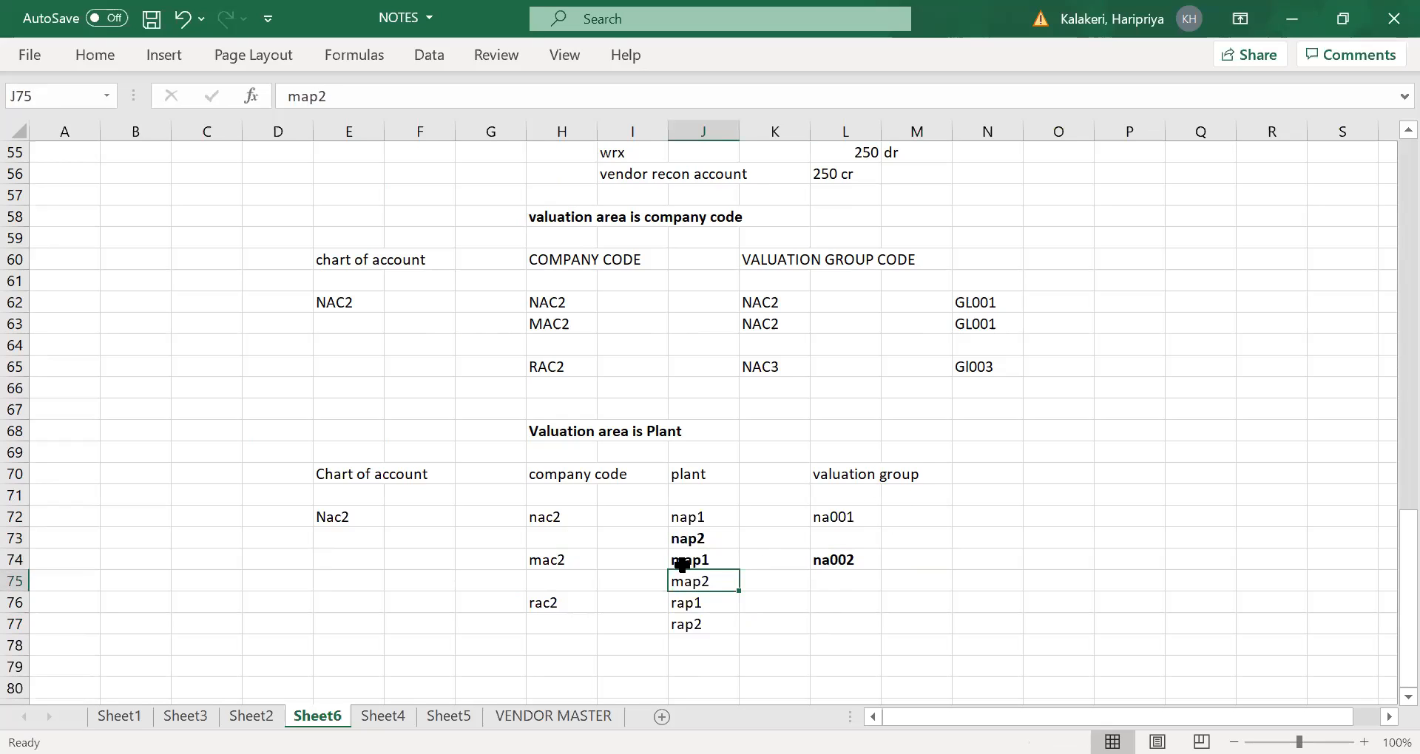
pyautogui.click(324, 517)
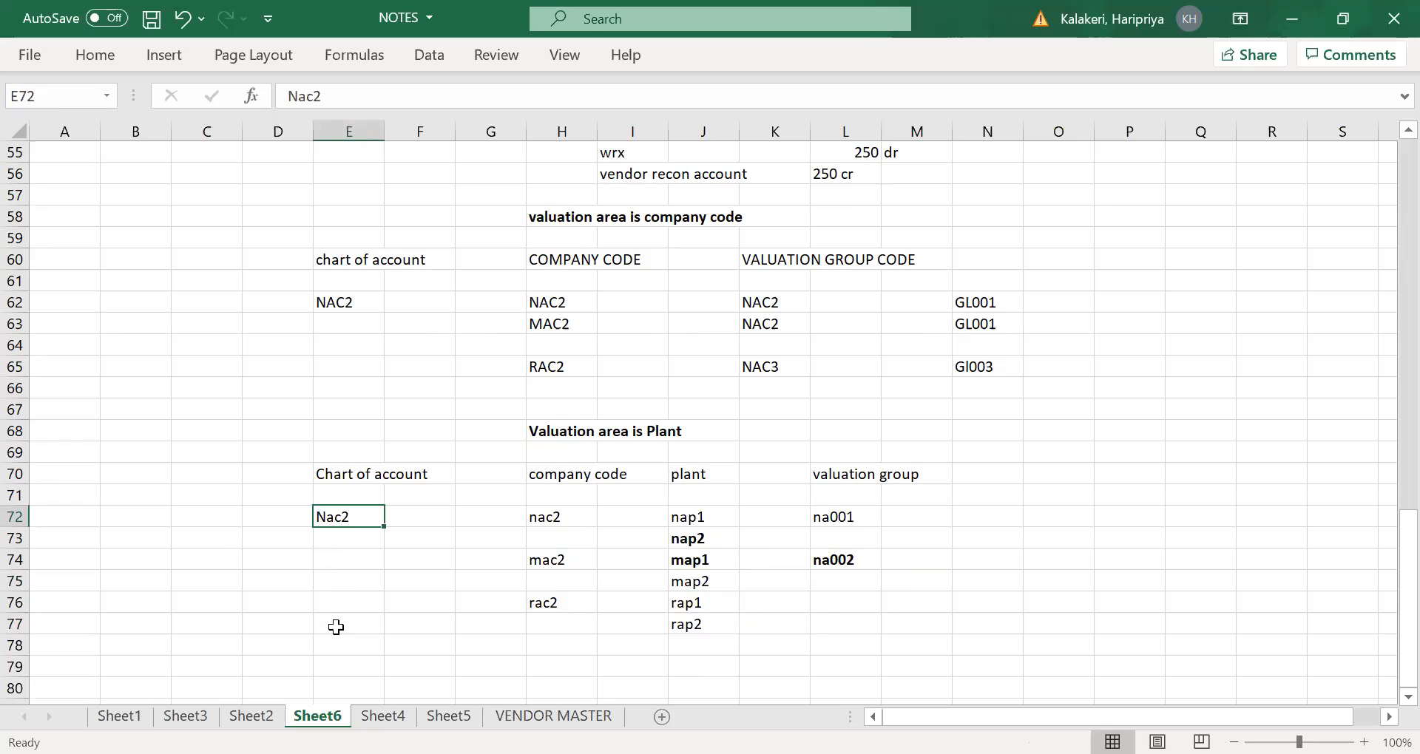
# - Make plants map2 and rap1 in J75:J76 bold
pyautogui.click(694, 589)
pyautogui.click(694, 599)
pyautogui.click(699, 583)
pyautogui.moveTo(707, 582); pyautogui.dragTo(705, 592)
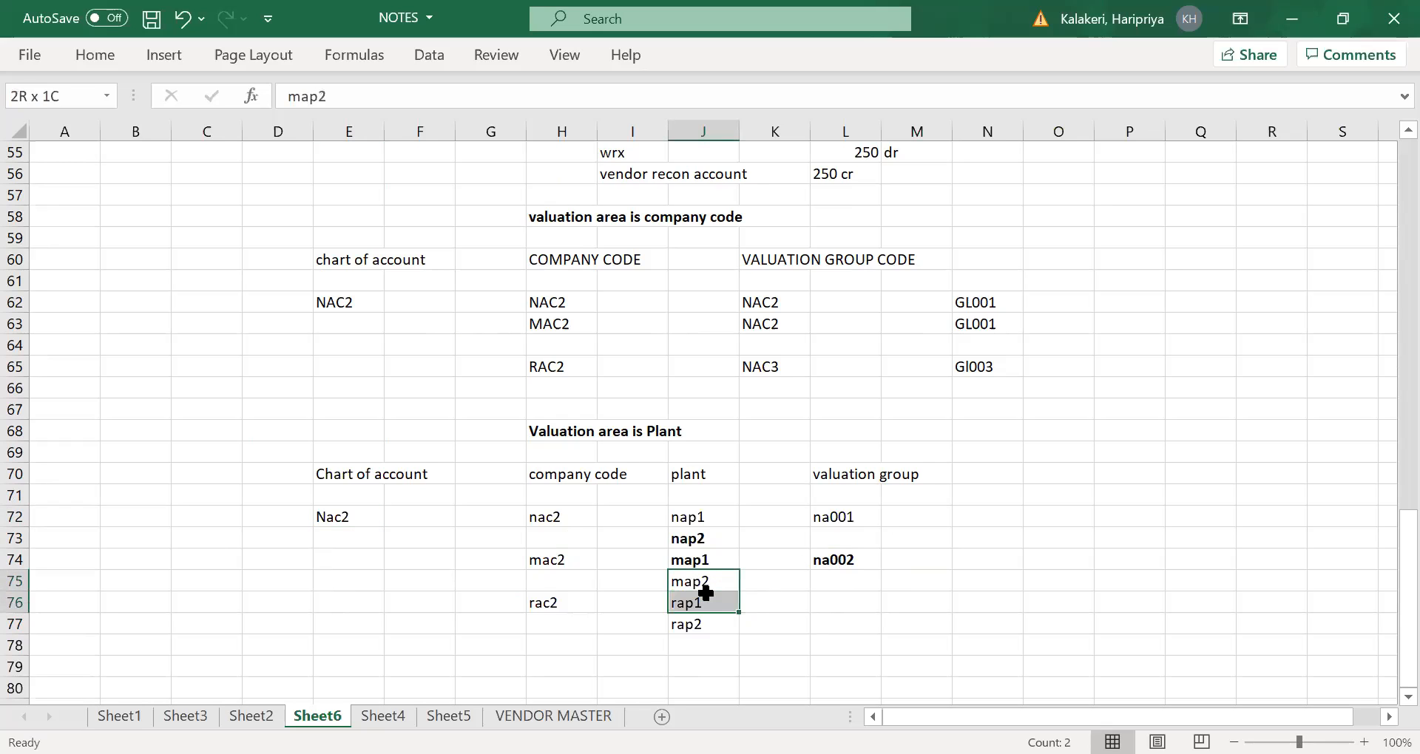
pyautogui.hotkey('ctrl', 'b')
# - Enter valuation group na003 in L76 on the rap1 row
pyautogui.moveTo(850, 606); pyautogui.dragTo(847, 612)
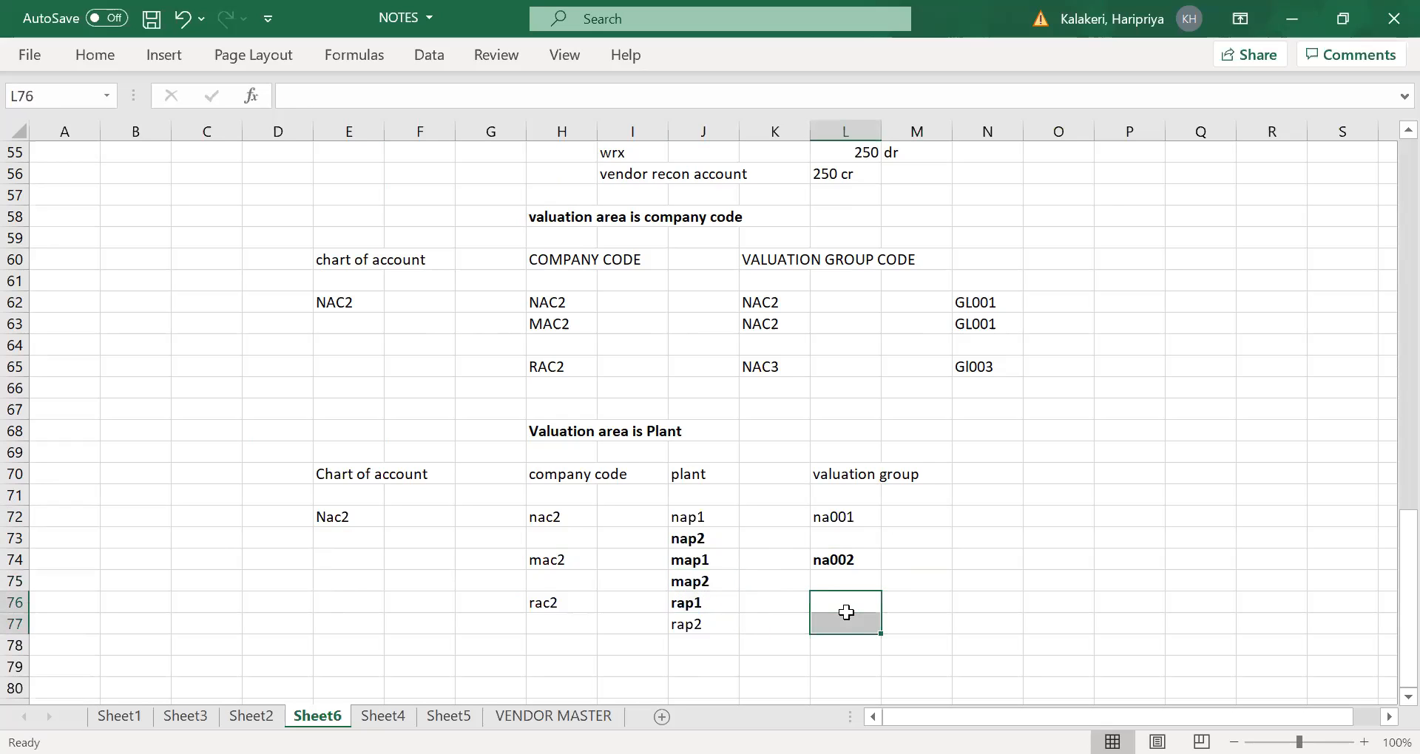
pyautogui.click(841, 603)
pyautogui.write('na')
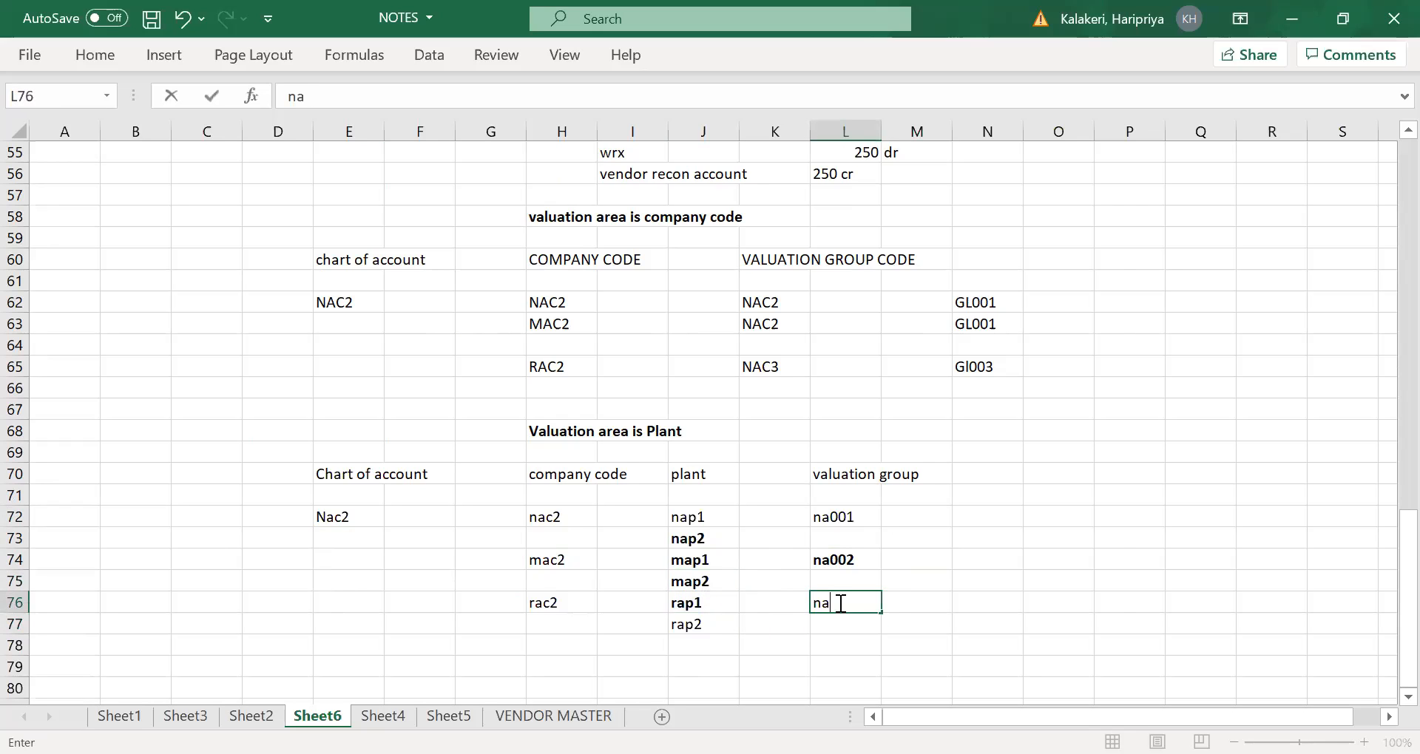
pyautogui.write('003')
pyautogui.press('Tab')
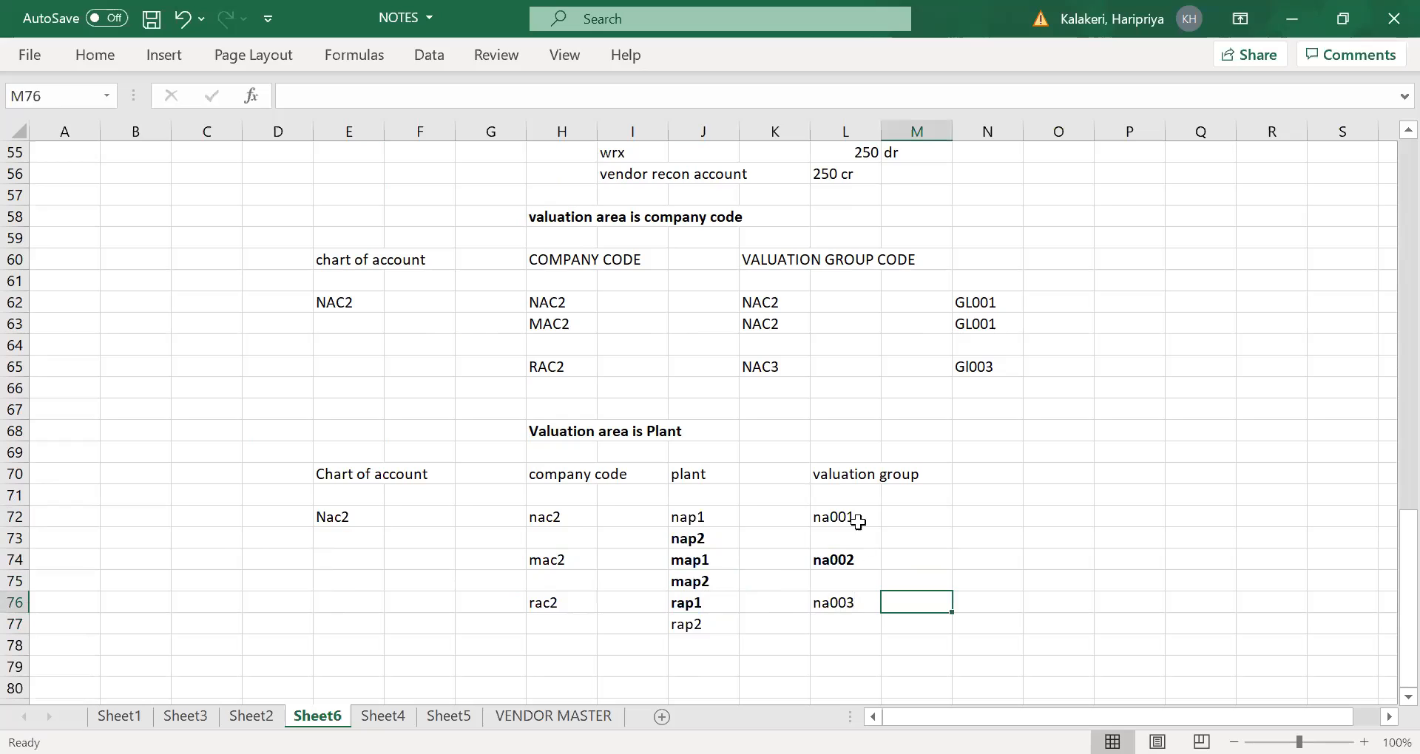
# - Enter G/L account gl001 in N72 for valuation group na001
pyautogui.click(852, 517)
pyautogui.click(996, 516)
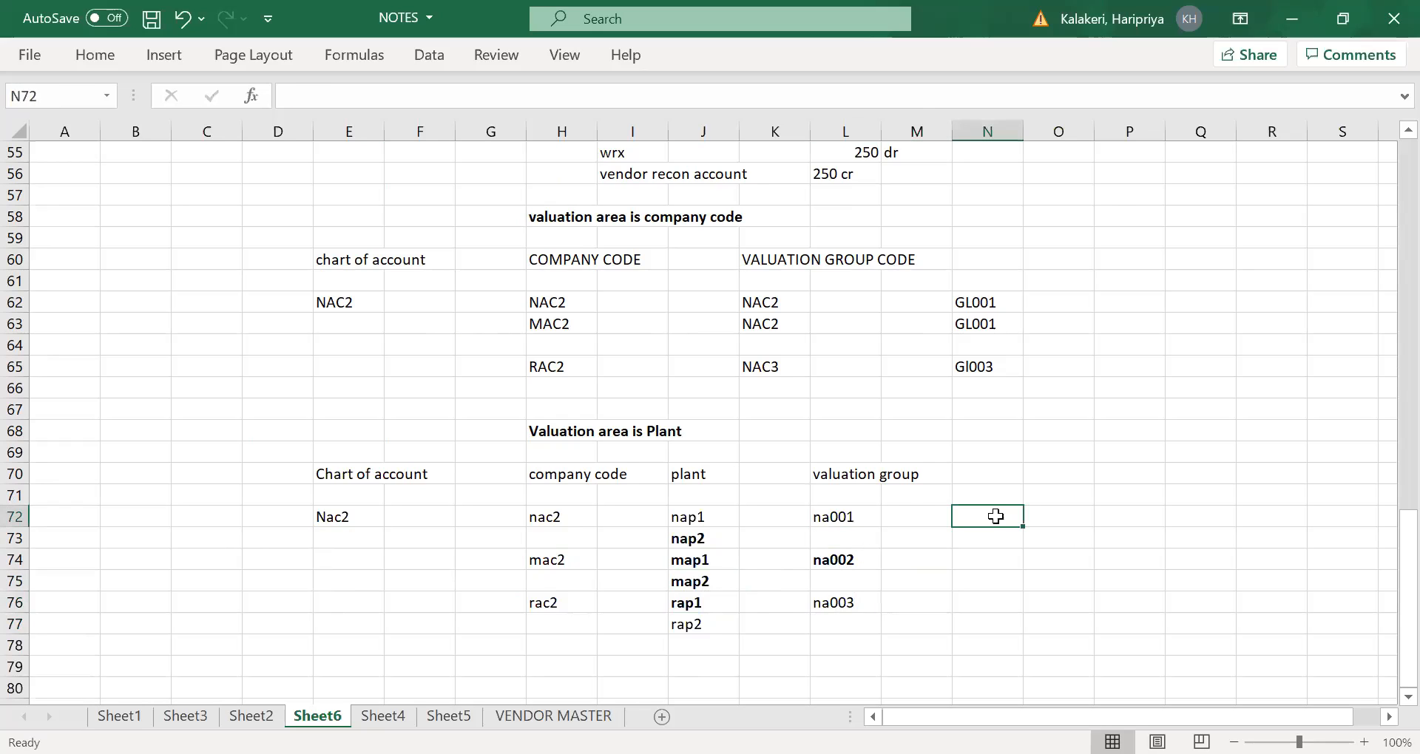
pyautogui.write('g')
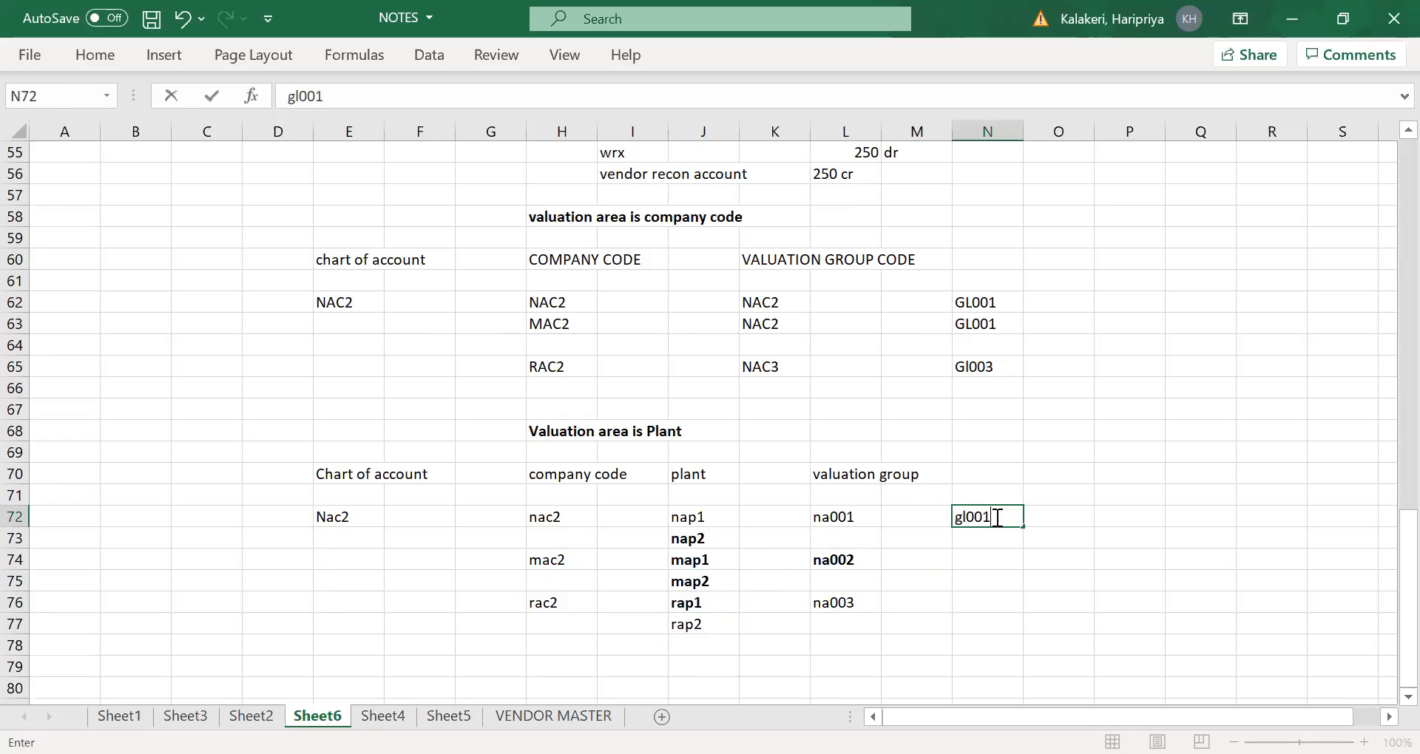
pyautogui.write('l001')
pyautogui.press('Tab')
# - Enter G/L accounts gl002 in N74 for valuation group na002 and gl003 in N76 for na003
pyautogui.click(984, 560)
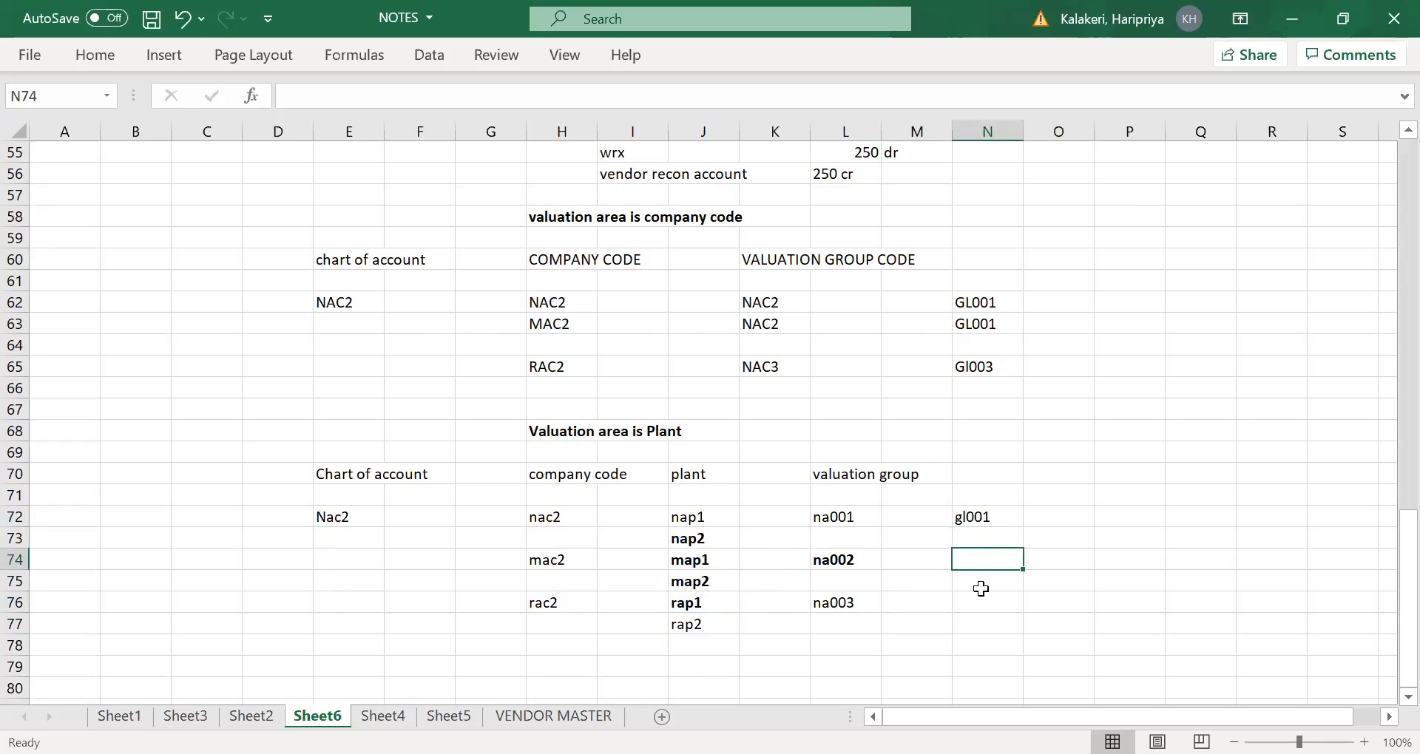
pyautogui.write('gl002')
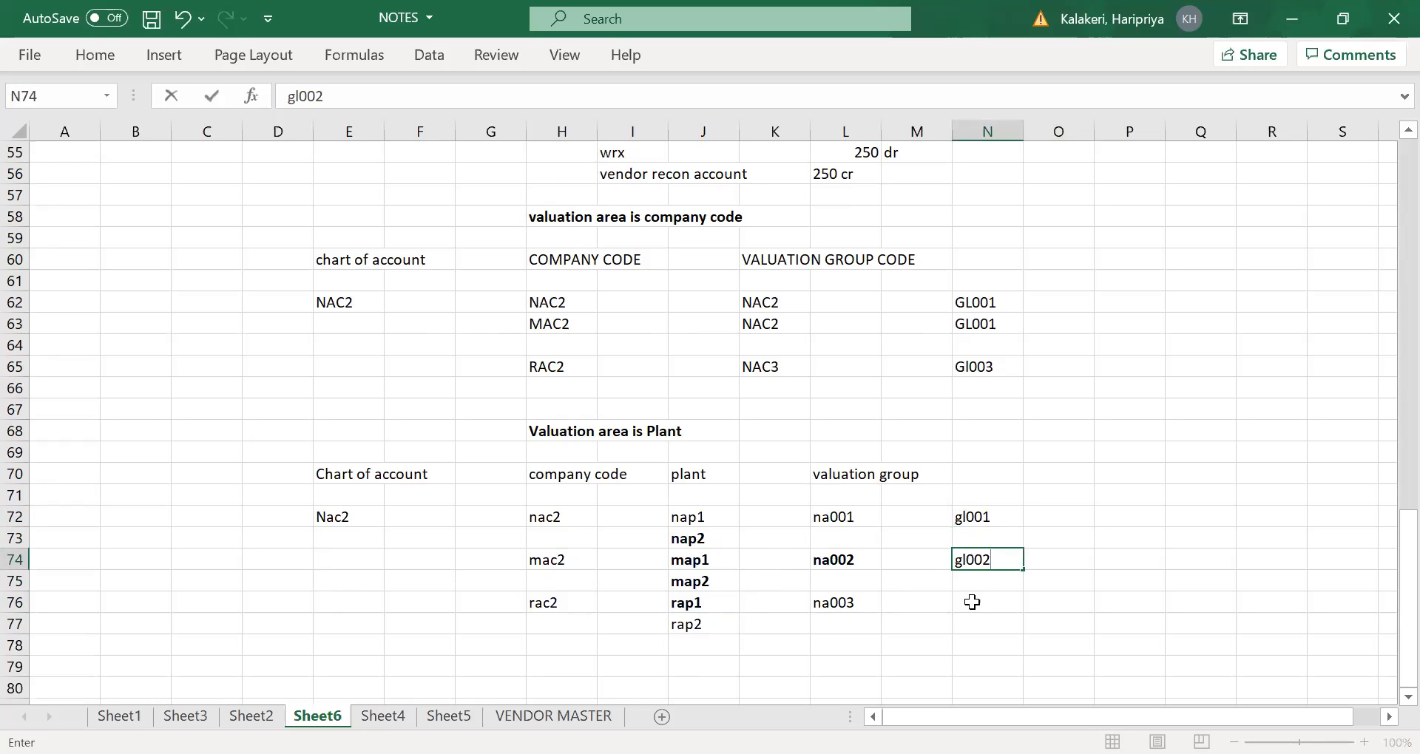
pyautogui.click(978, 604)
pyautogui.write('gl')
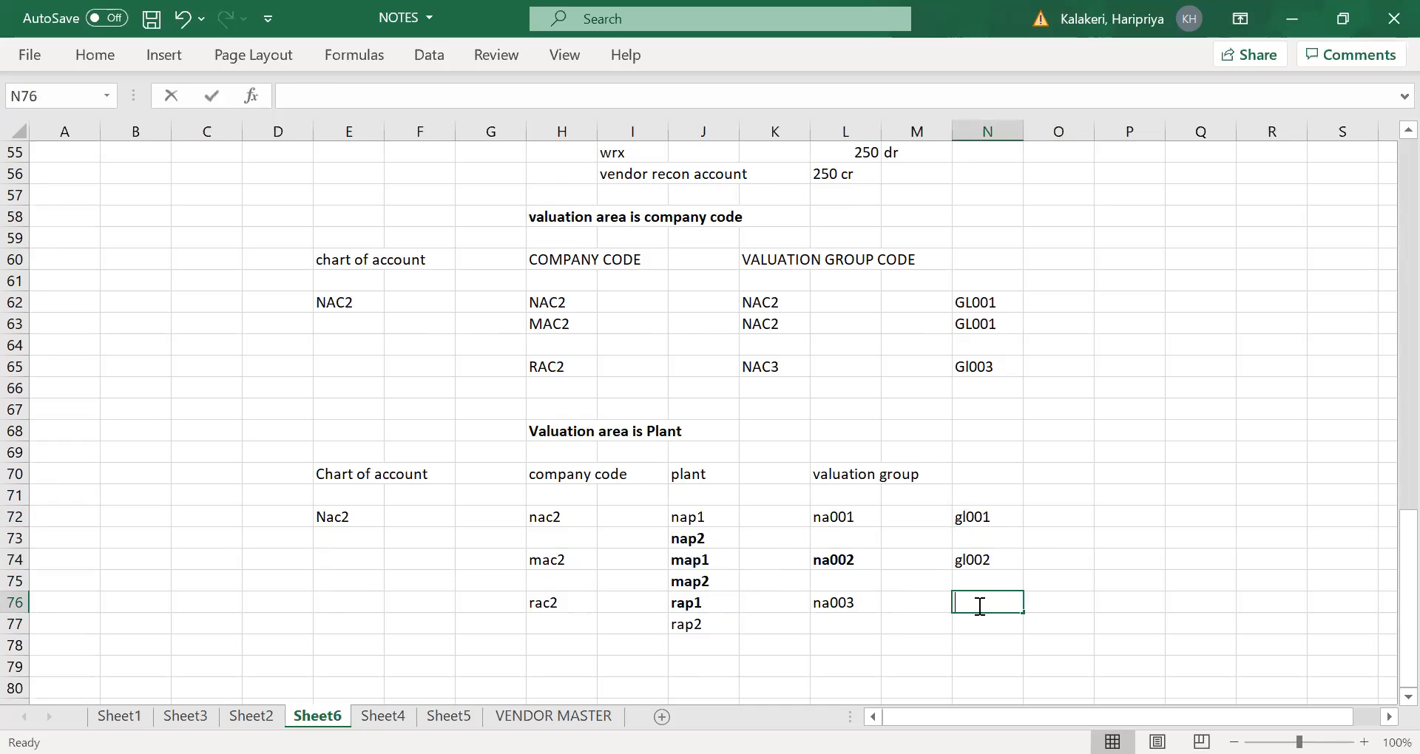
pyautogui.write('003')
pyautogui.press('Tab')
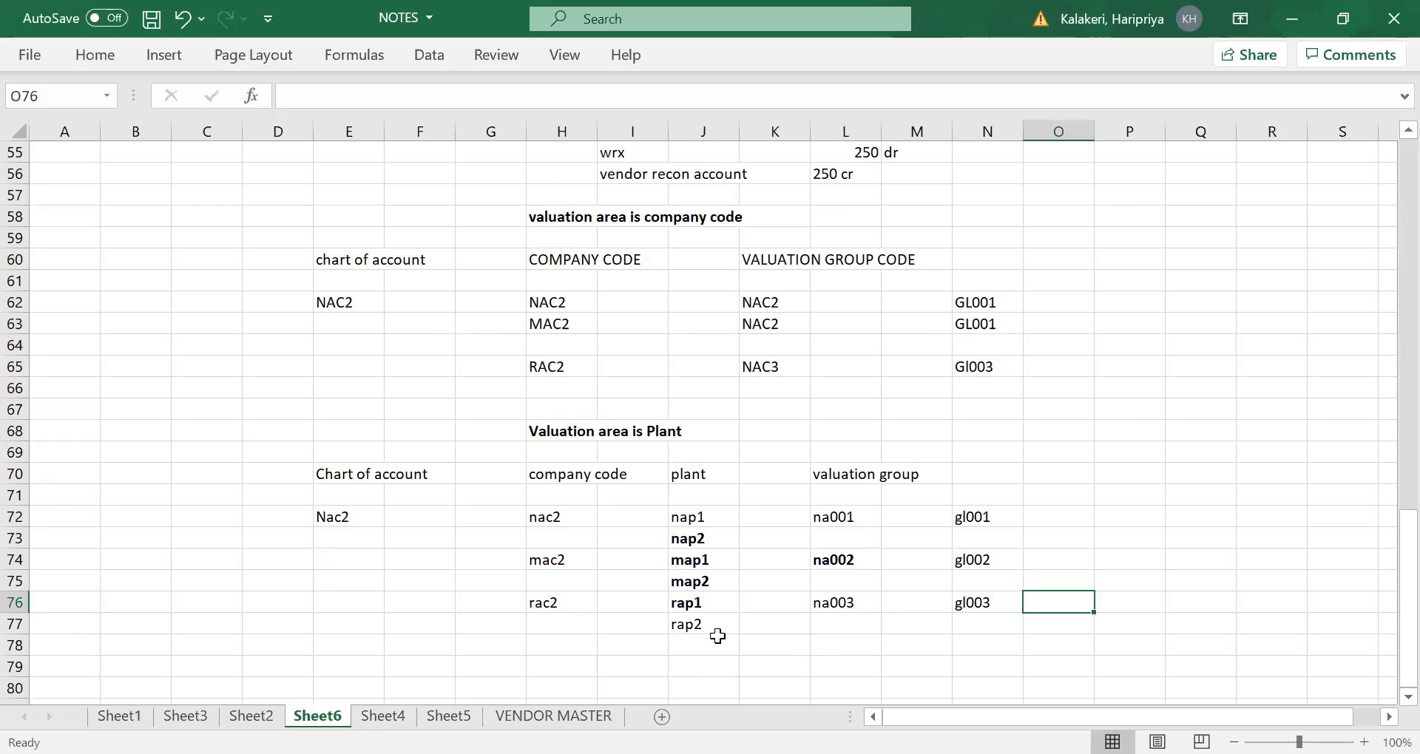
# - Examine how plants map2, rap1 and rap2 in column J relate to company codes mac2 and rac2
pyautogui.click(689, 583)
pyautogui.click(695, 608)
pyautogui.press('Up')
pyautogui.click(546, 560)
pyautogui.click(685, 603)
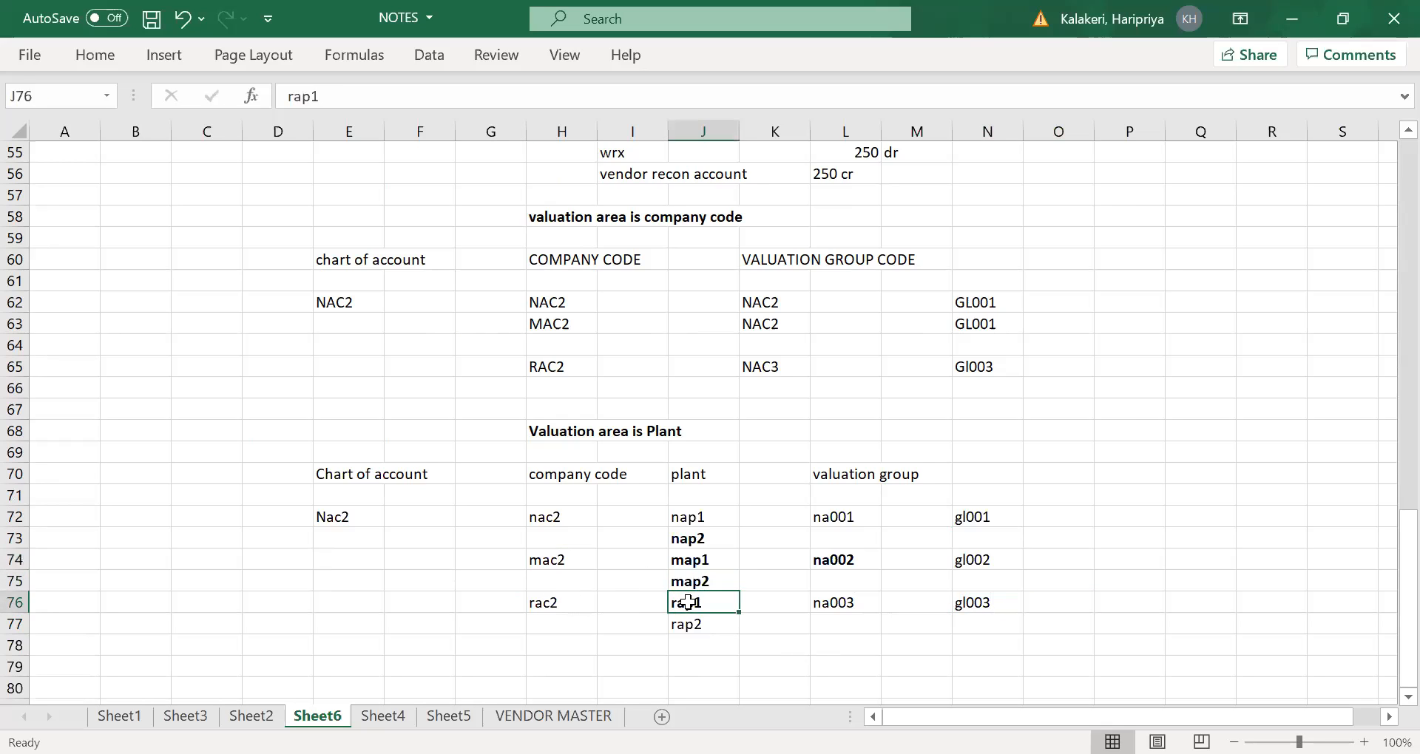
pyautogui.click(543, 606)
pyautogui.click(699, 580)
pyautogui.click(693, 601)
pyautogui.click(692, 653)
pyautogui.click(694, 621)
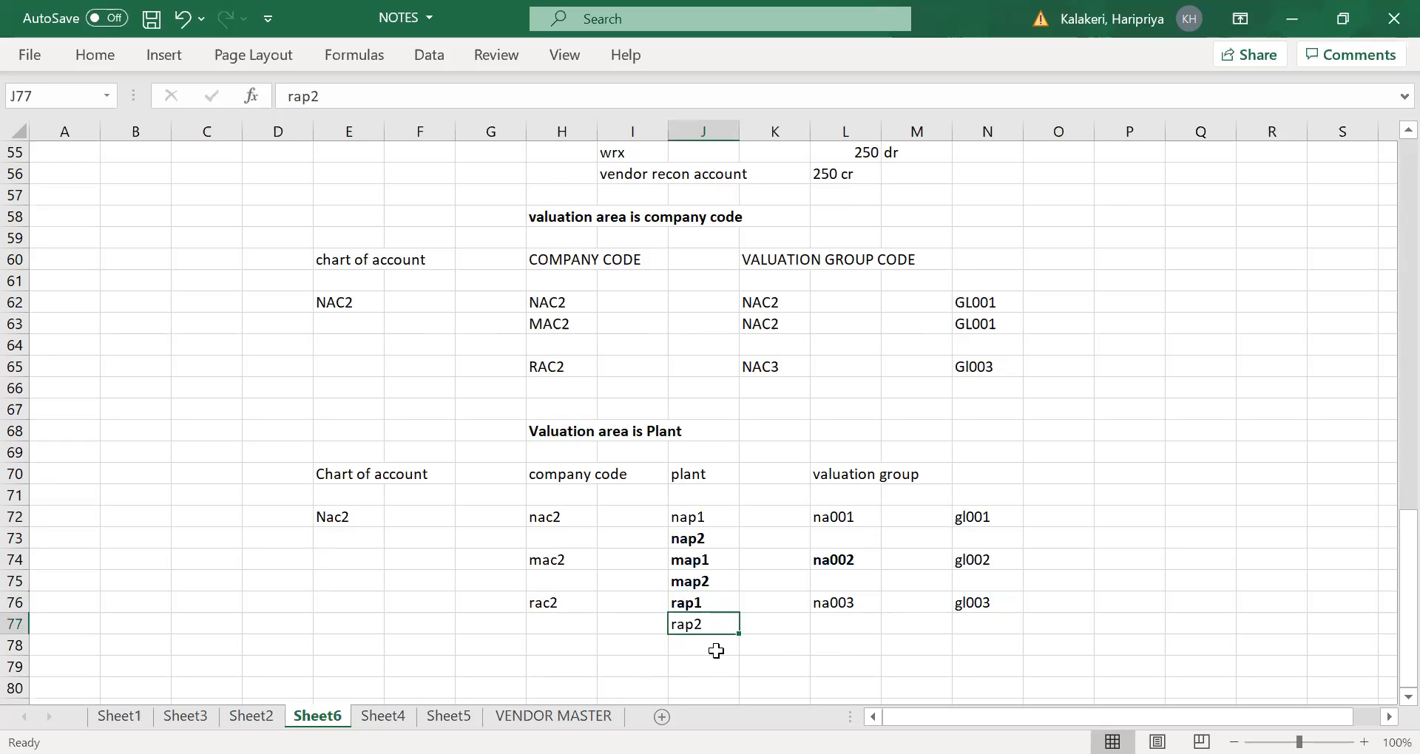
# - Enter a second chart of account, zac2, in E79 below the plant-level example
pyautogui.scroll(-1, 380, 628)
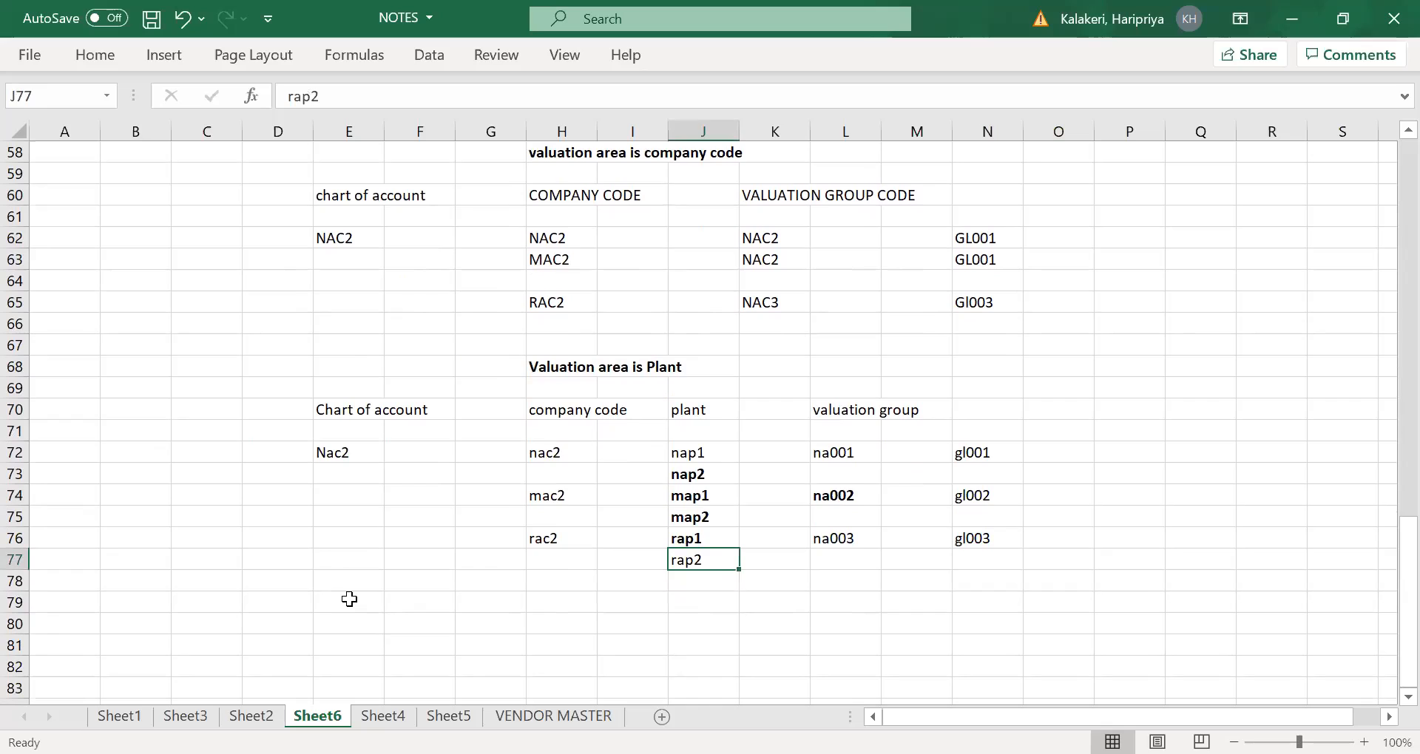
pyautogui.click(340, 599)
pyautogui.write('na')
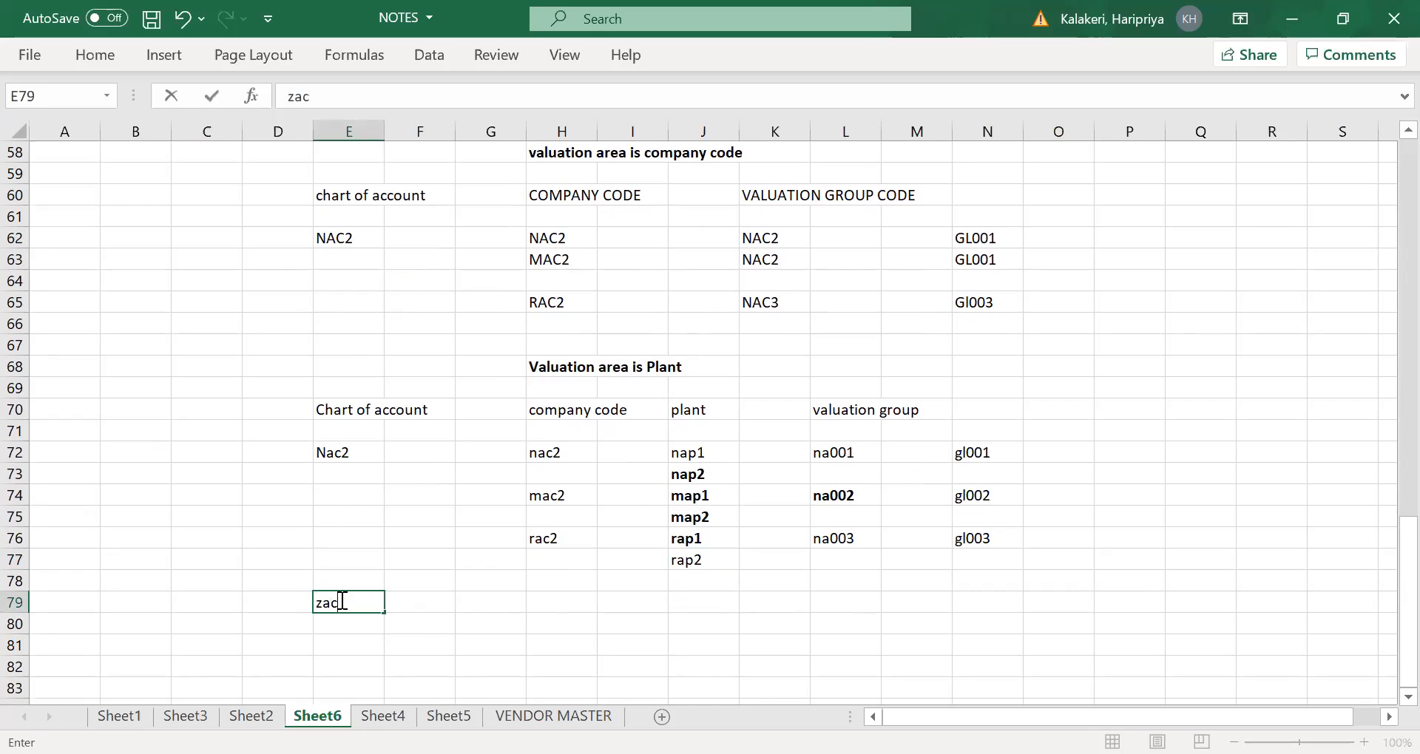
pyautogui.press('Tab')
pyautogui.press('Tab')
pyautogui.press('Tab')
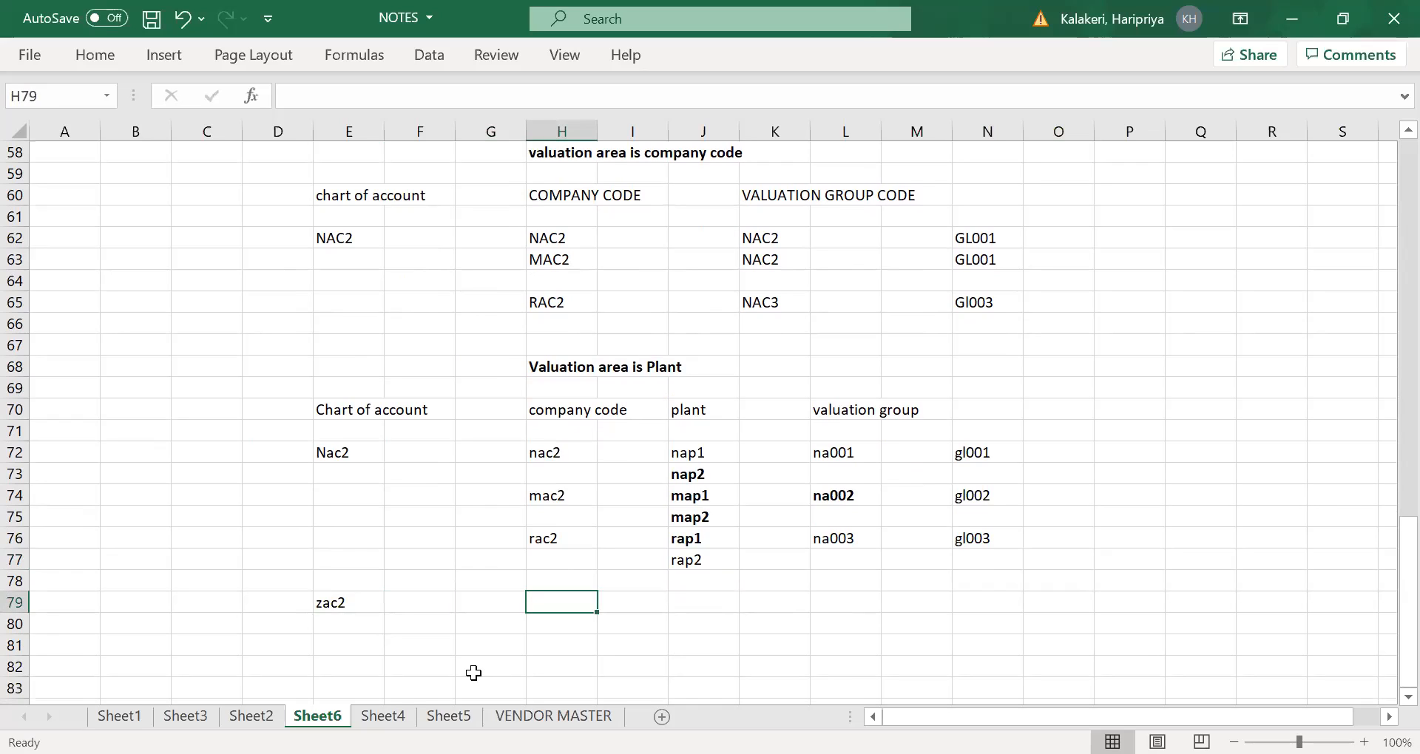
# - Enter company code zac2 in H79 and plant nap1 in J79 for chart of account zac2
pyautogui.write('na')
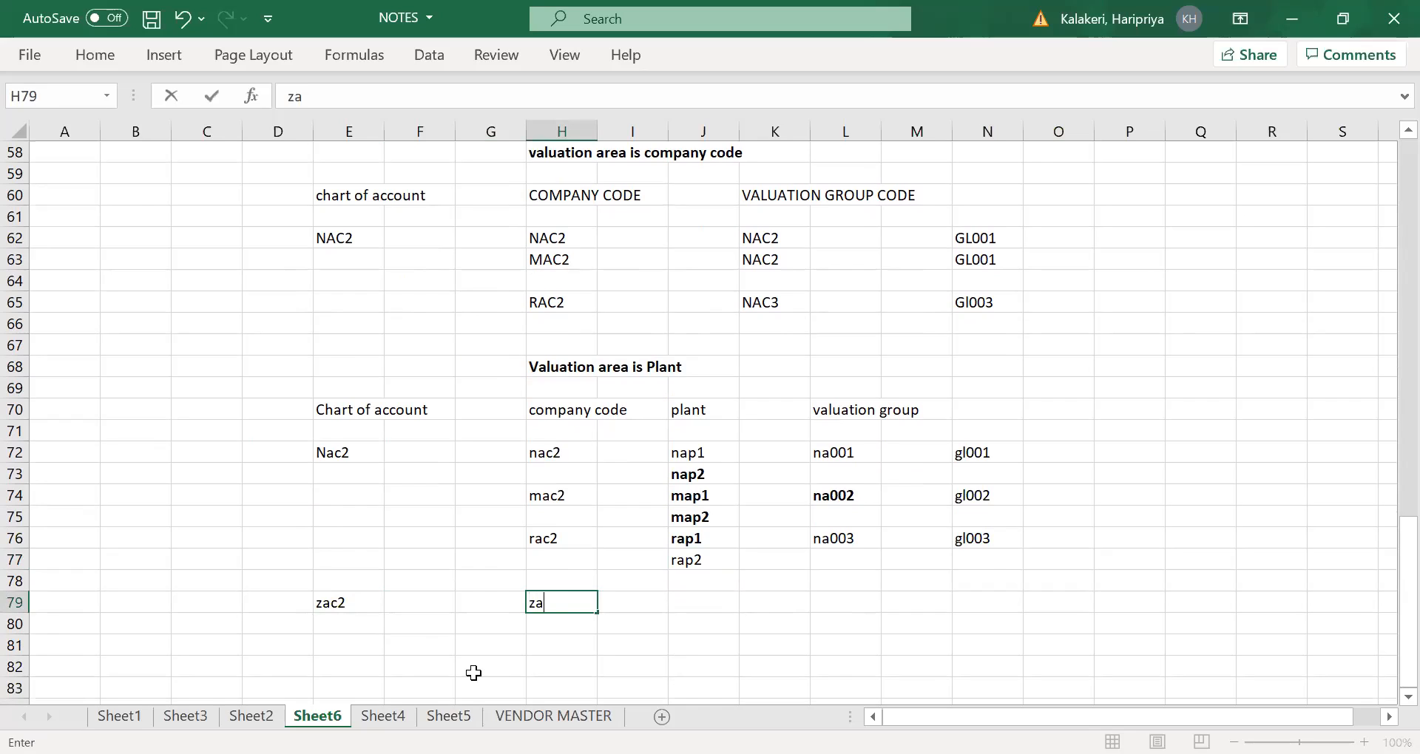
pyautogui.press('Tab')
pyautogui.press('Tab')
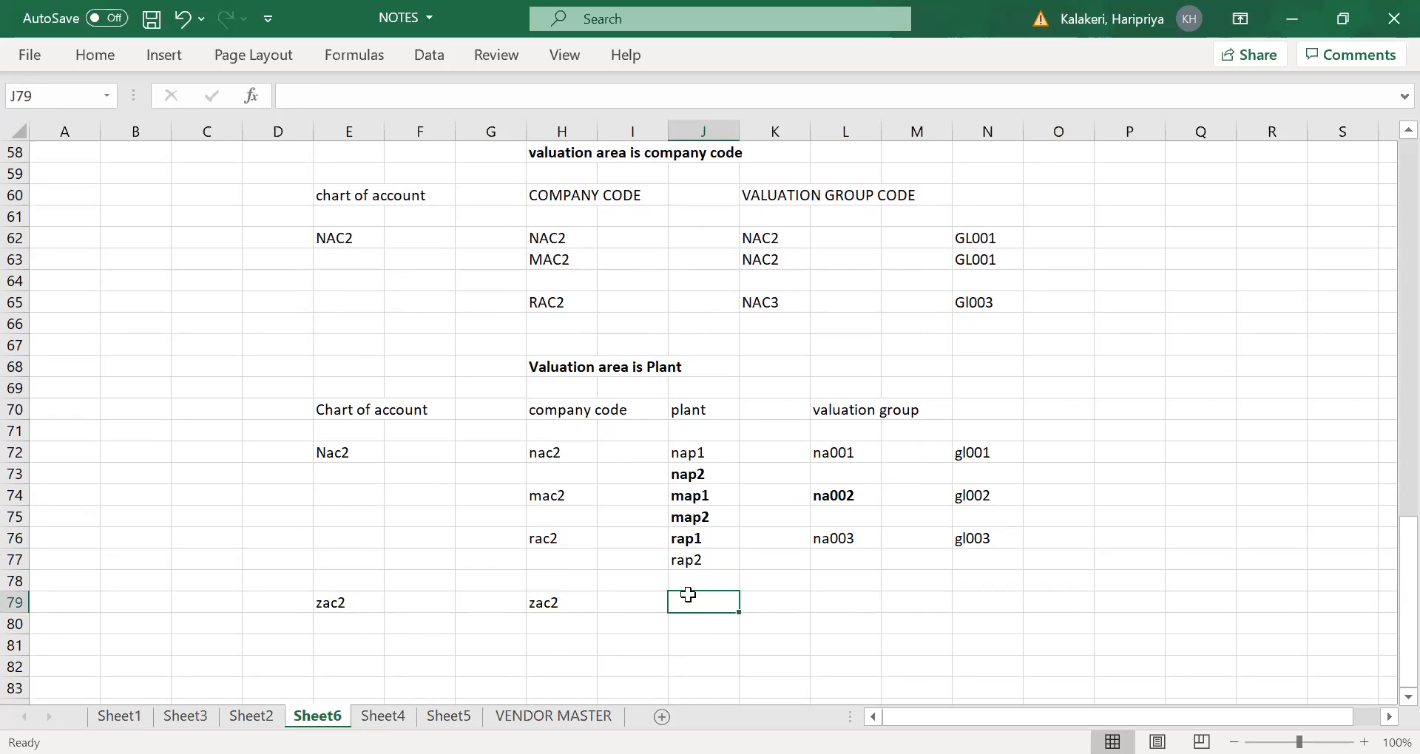
pyautogui.write('nap1')
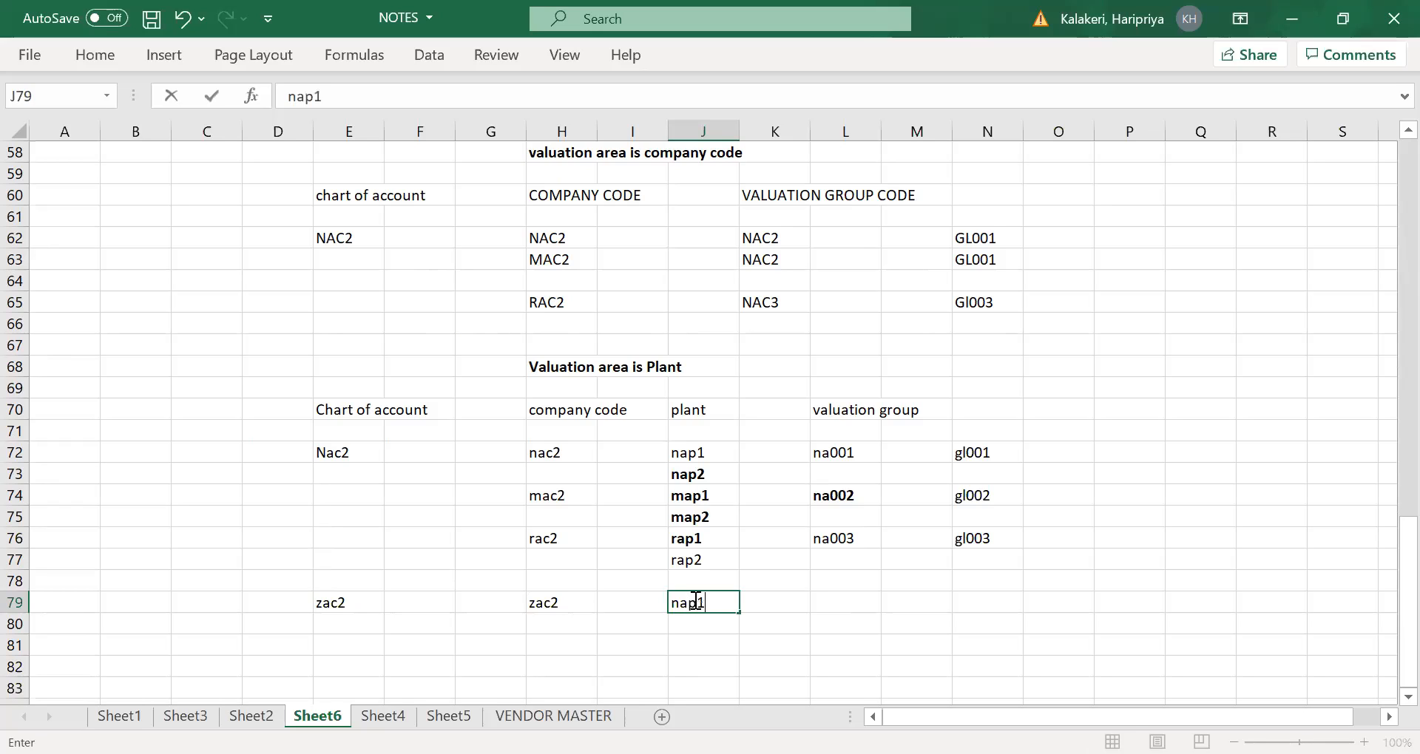
pyautogui.press('Tab')
# - Compare plants rap2 and nap1 in J77 and J79 against their charts of account, Nac2 and zac2
pyautogui.moveTo(692, 560); pyautogui.dragTo(716, 608)
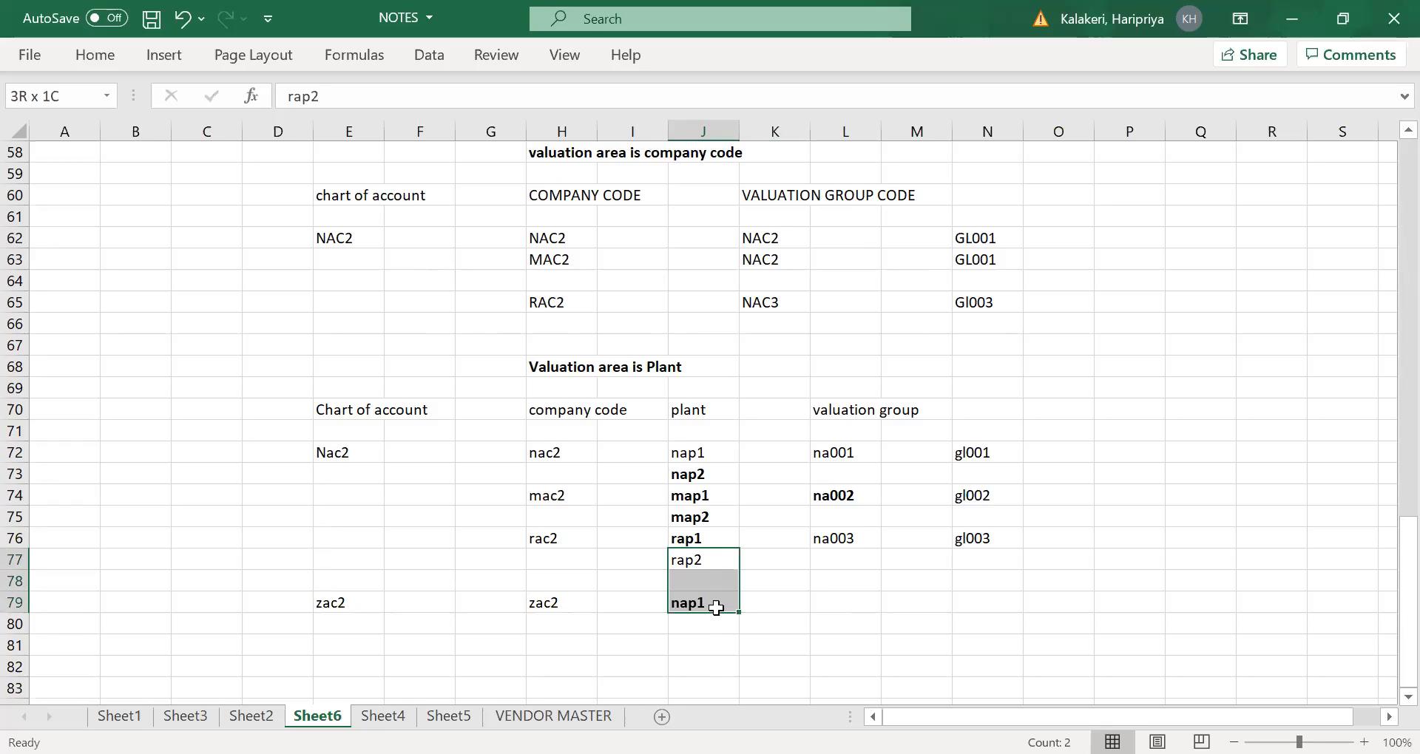
pyautogui.click(842, 596)
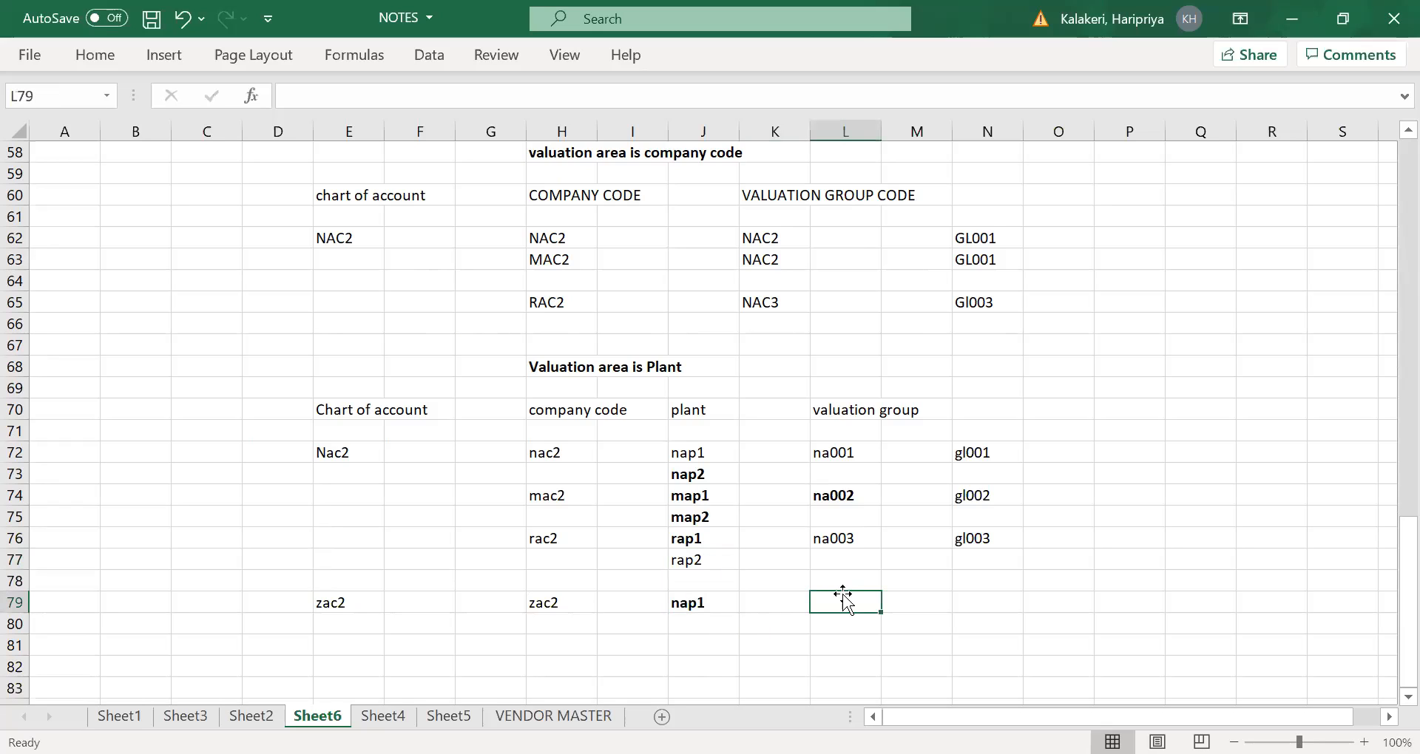
pyautogui.moveTo(674, 561); pyautogui.dragTo(691, 603)
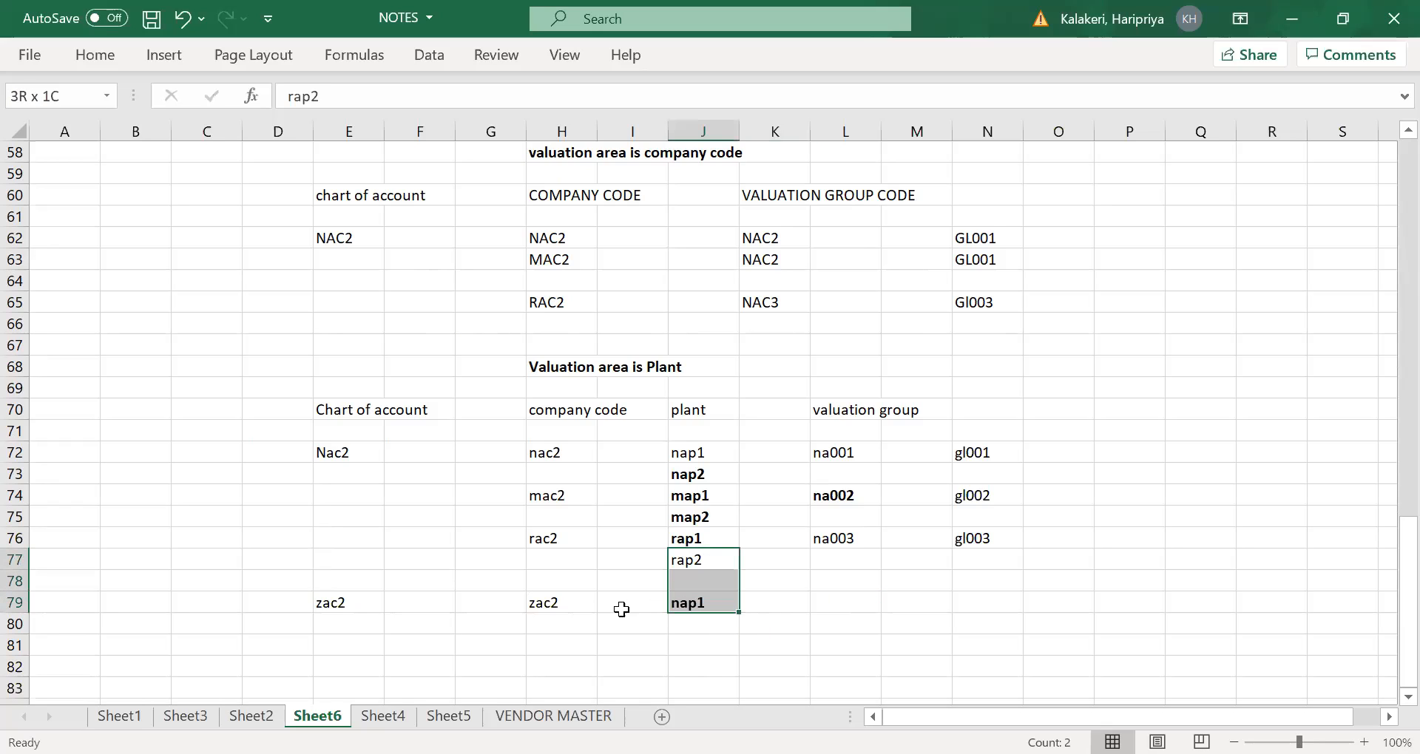
pyautogui.click(330, 603)
pyautogui.click(326, 454)
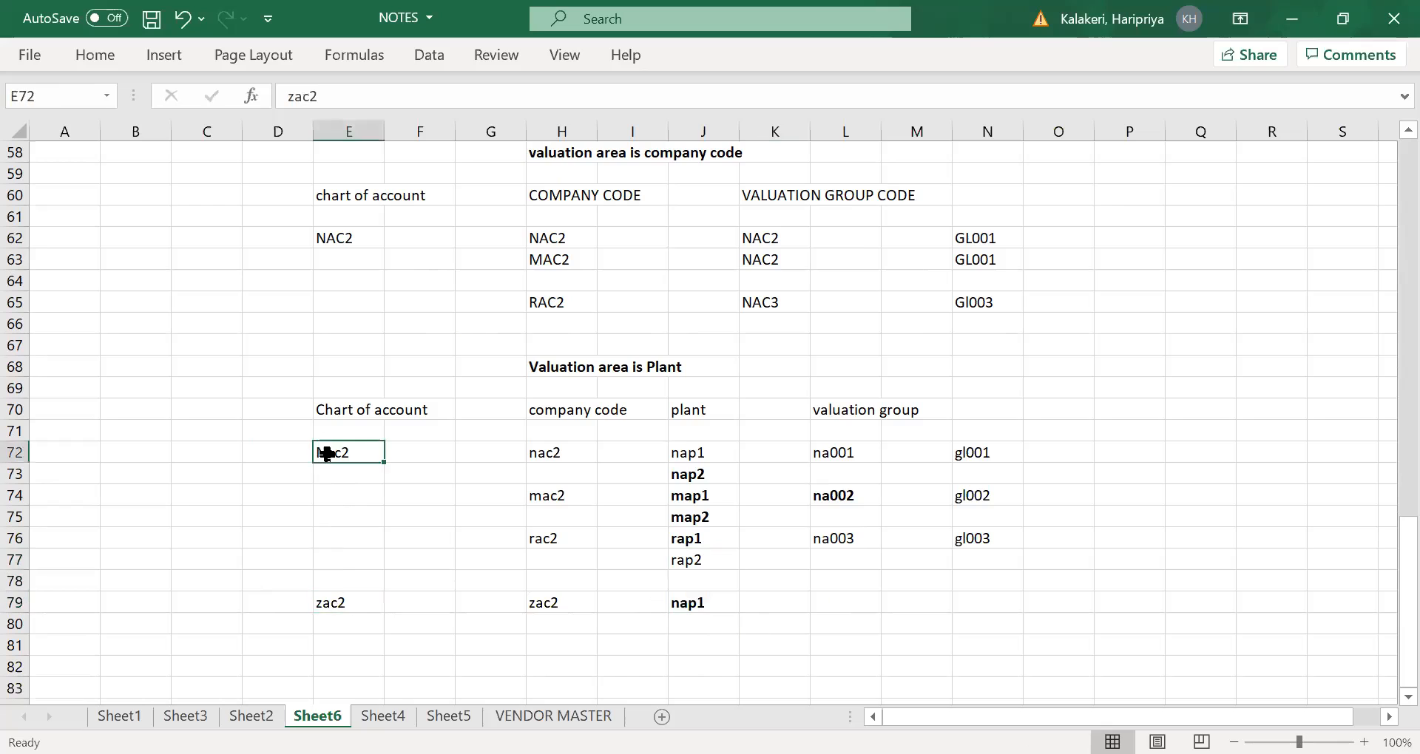
pyautogui.click(333, 603)
pyautogui.click(334, 453)
pyautogui.click(330, 624)
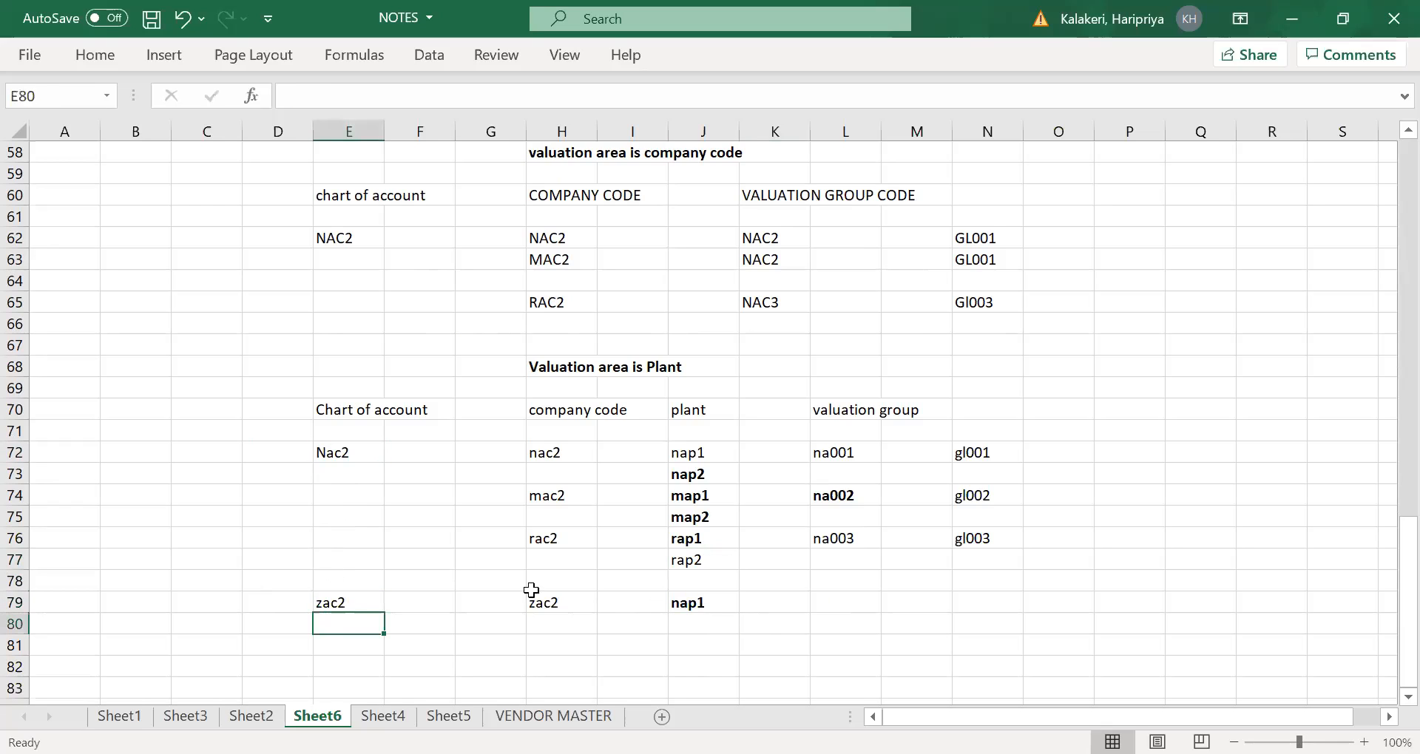
pyautogui.moveTo(691, 559); pyautogui.dragTo(704, 596)
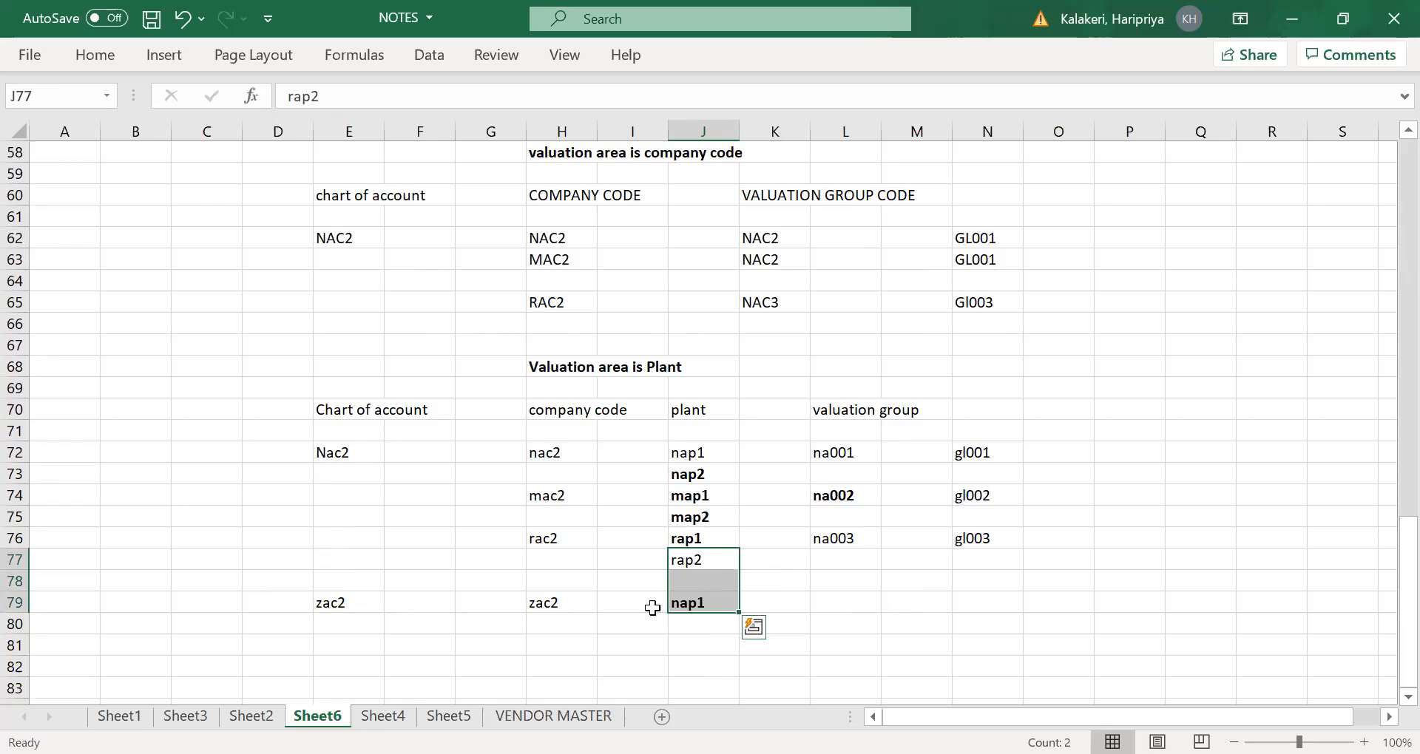
pyautogui.click(701, 566)
pyautogui.click(703, 602)
pyautogui.click(692, 563)
pyautogui.click(699, 622)
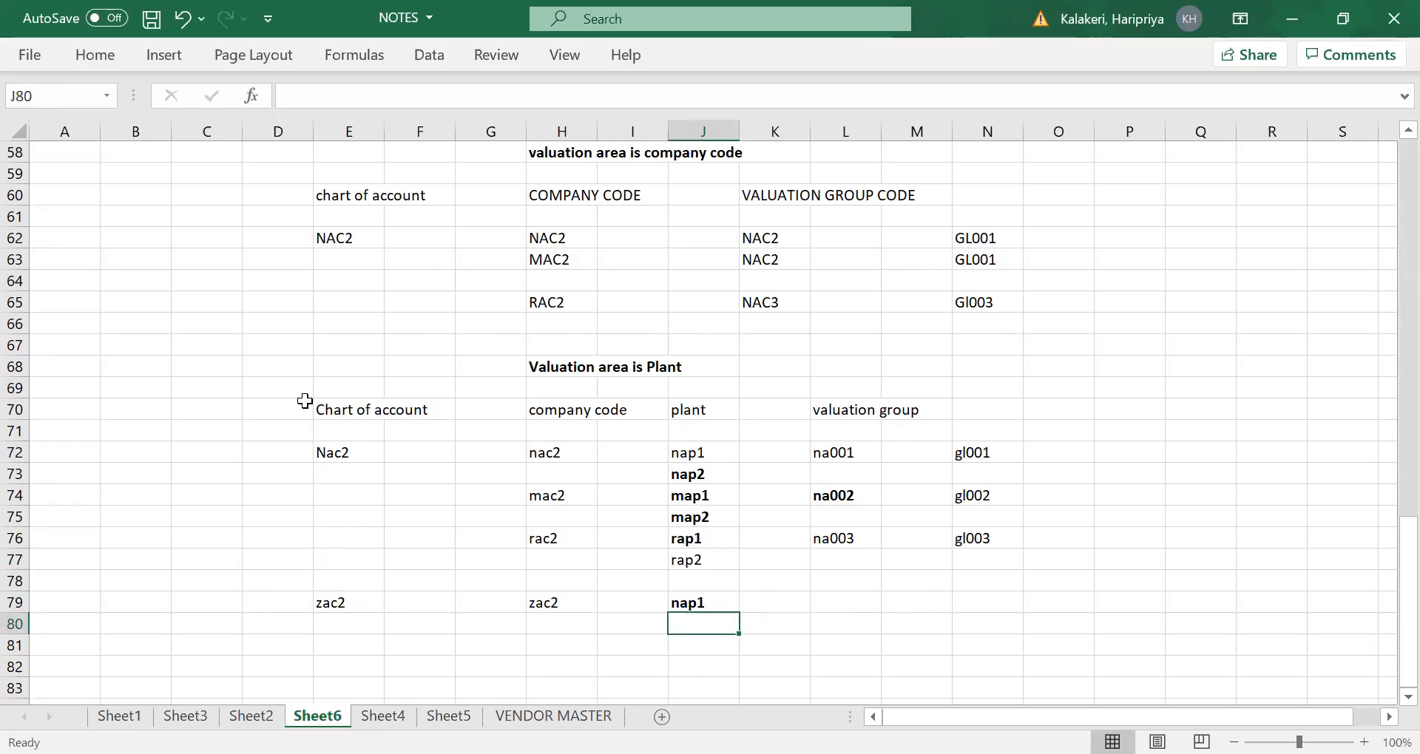
# - Examine which plants under chart of account Nac2 can share a valuation group, comparing rap2 with map2, rap1 and the zac2 plant
pyautogui.click(340, 446)
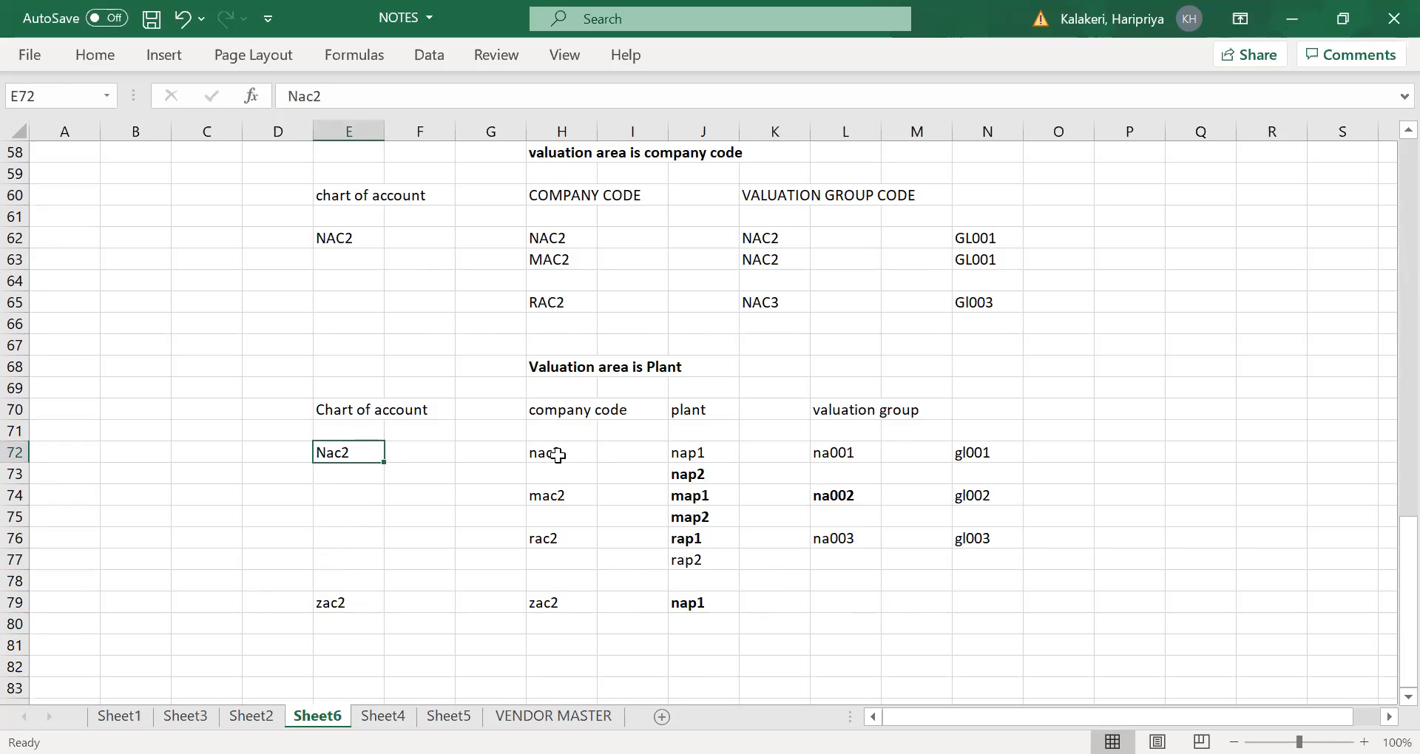
pyautogui.moveTo(567, 460); pyautogui.dragTo(557, 507)
pyautogui.moveTo(691, 452); pyautogui.dragTo(702, 518)
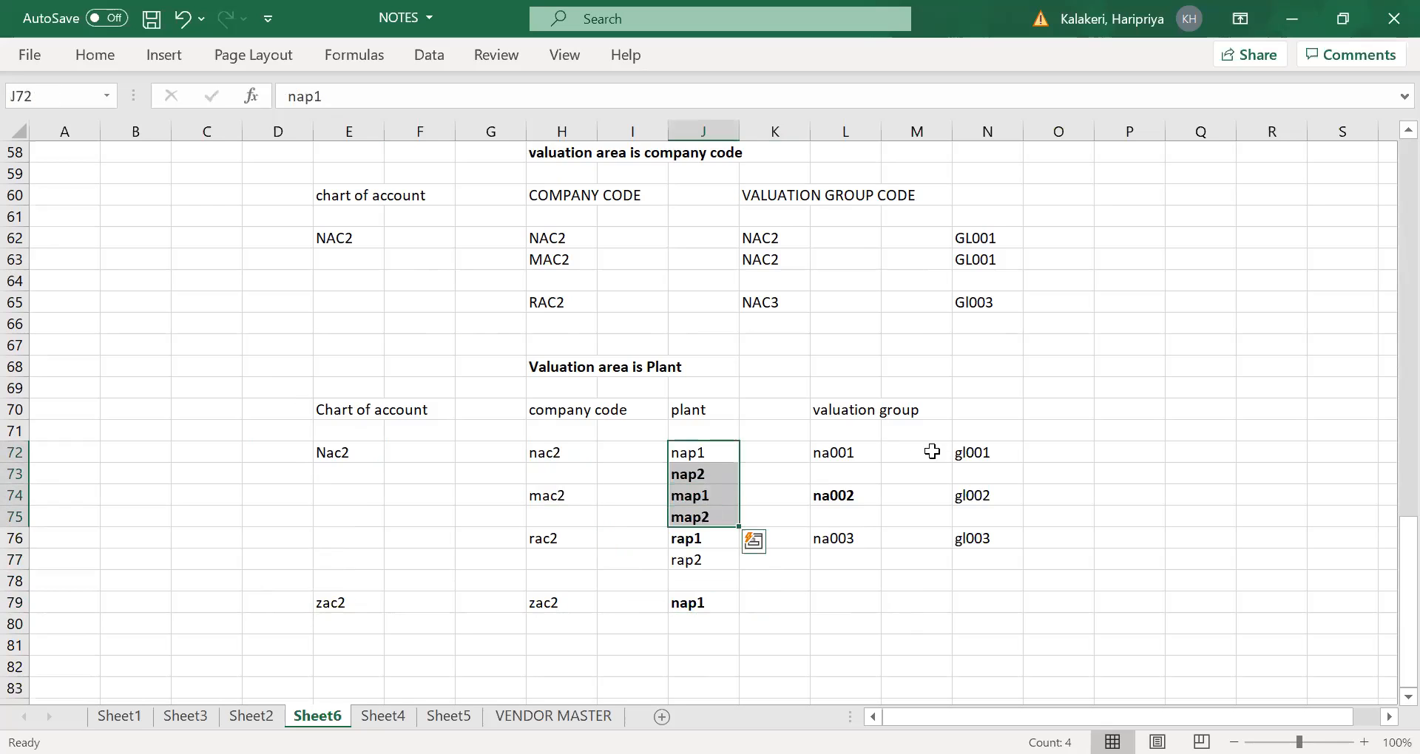
pyautogui.click(838, 454)
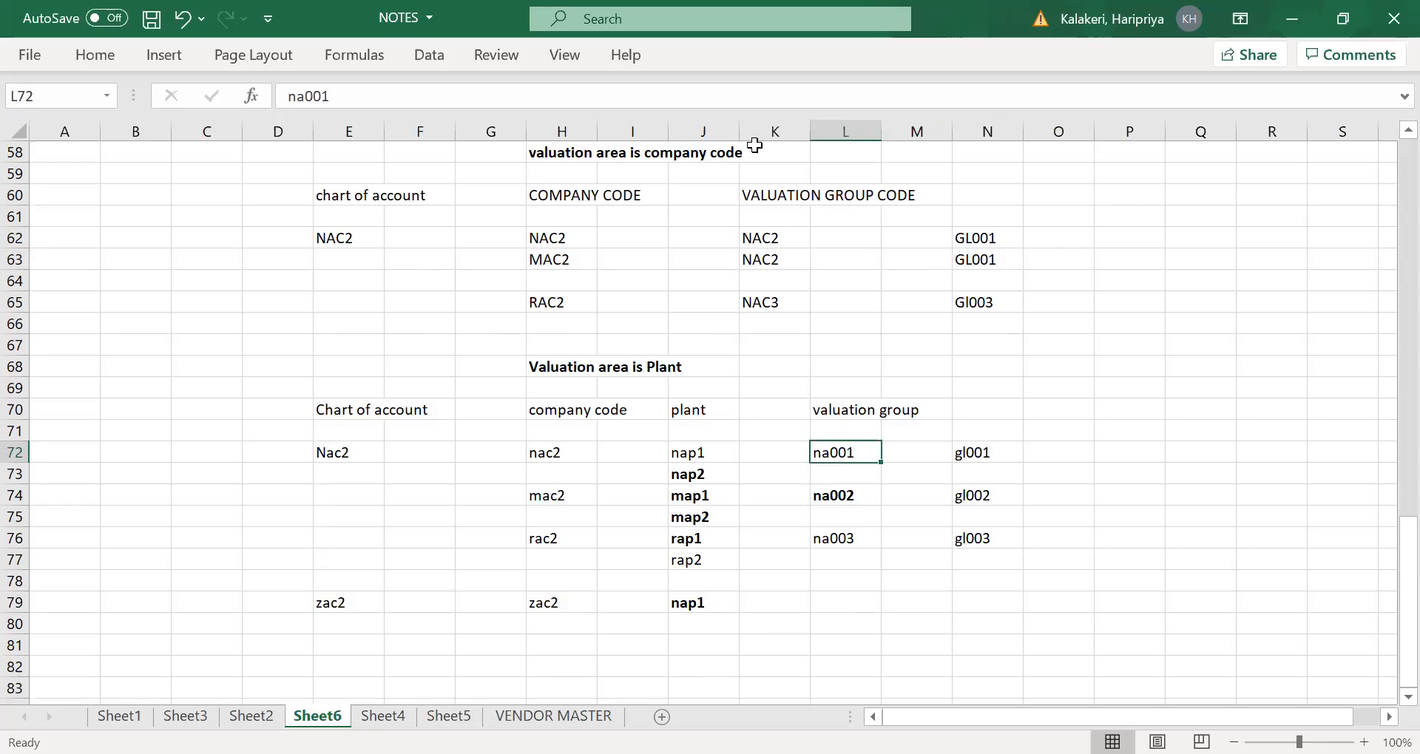
pyautogui.click(722, 566)
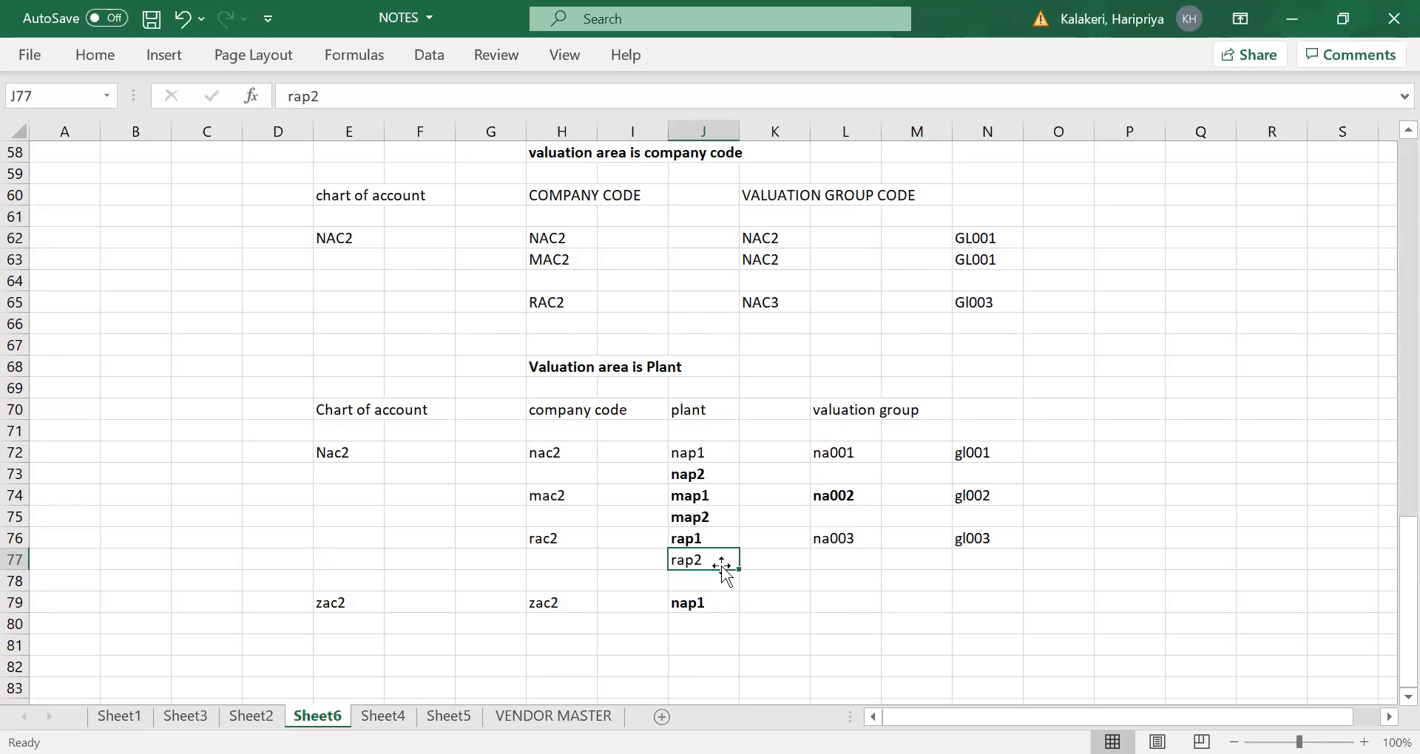
pyautogui.click(816, 584)
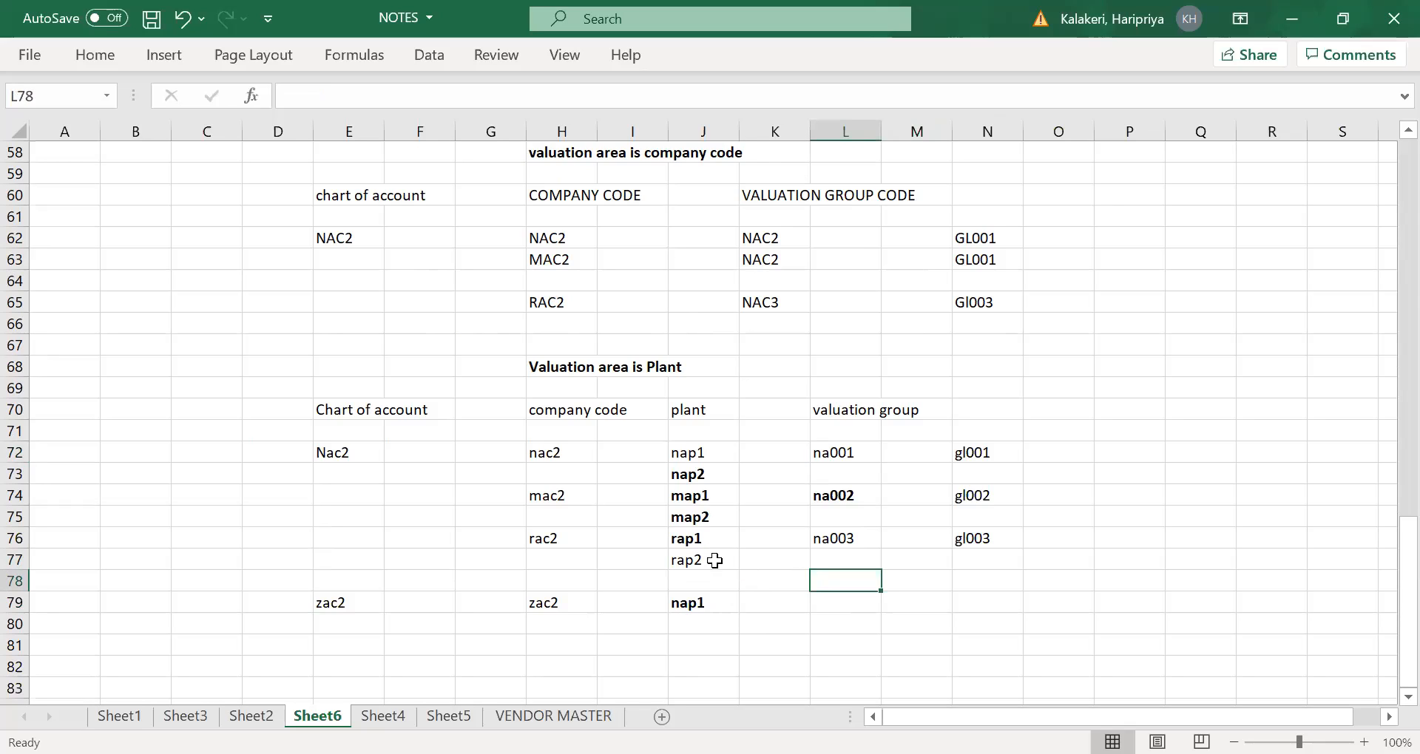
pyautogui.click(714, 561)
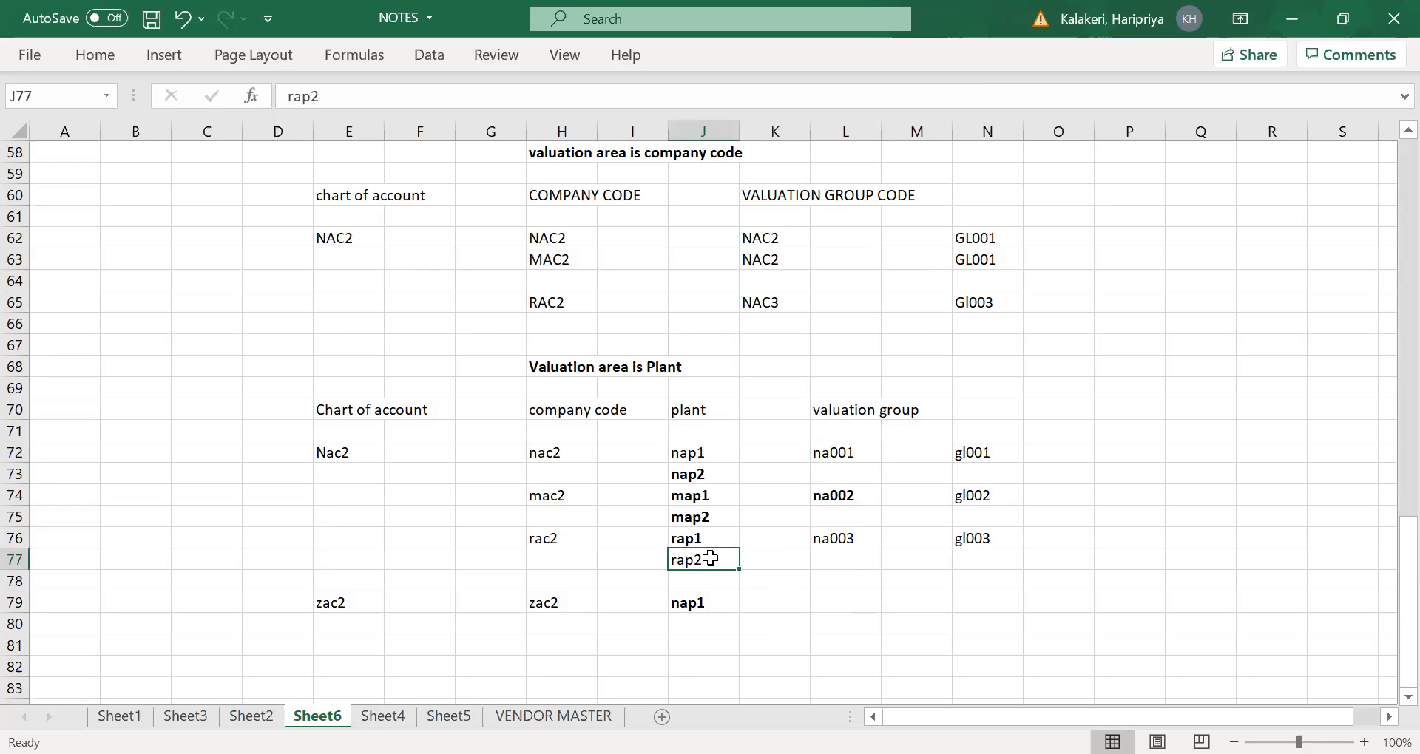
pyautogui.moveTo(699, 517); pyautogui.dragTo(702, 560)
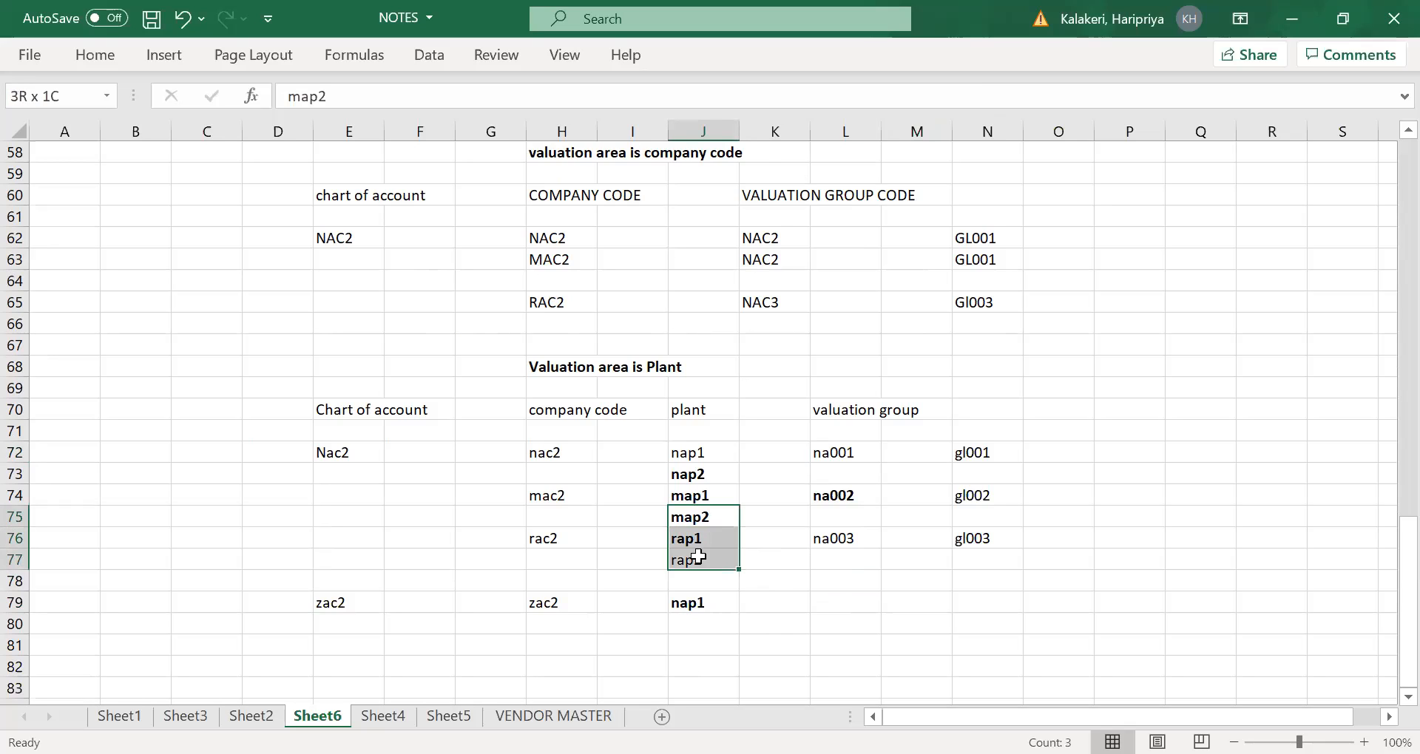
pyautogui.click(852, 528)
pyautogui.click(704, 559)
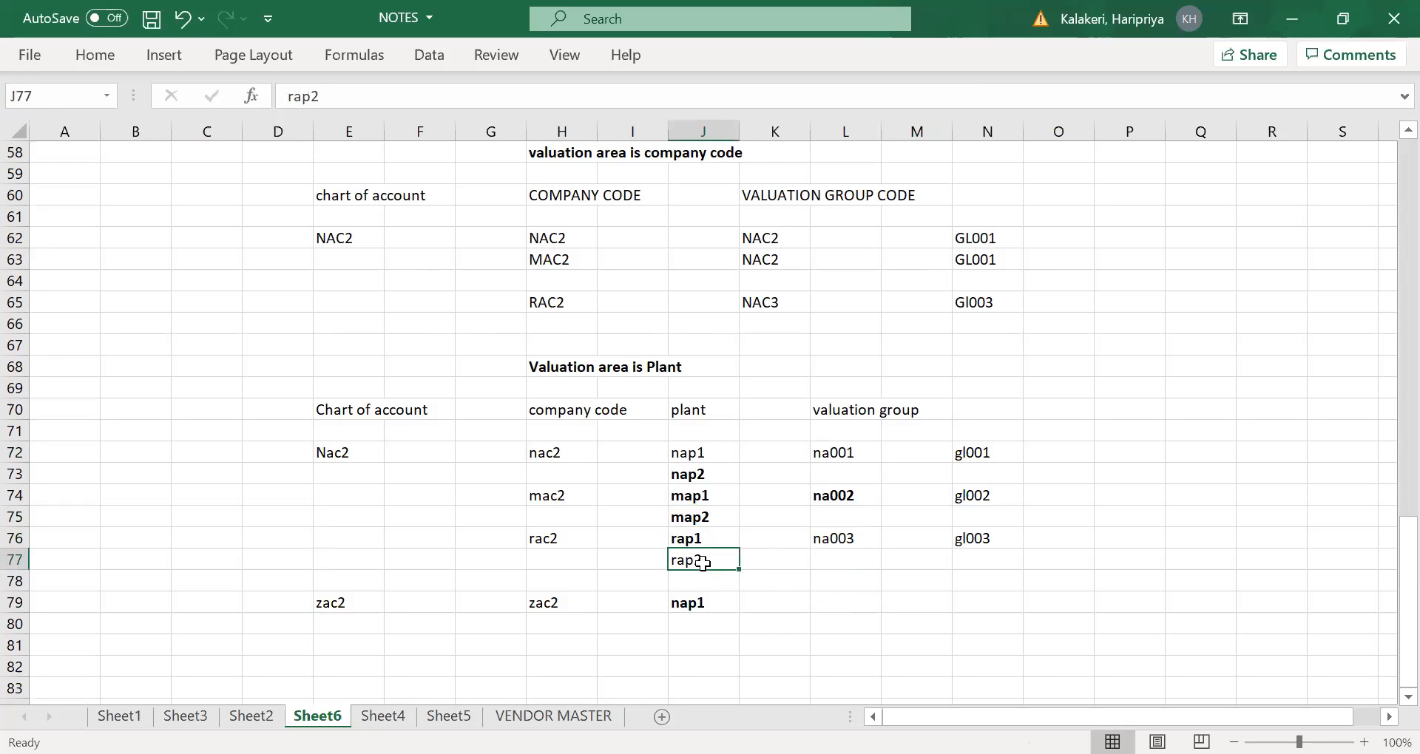
pyautogui.click(846, 560)
pyautogui.moveTo(690, 564); pyautogui.dragTo(699, 605)
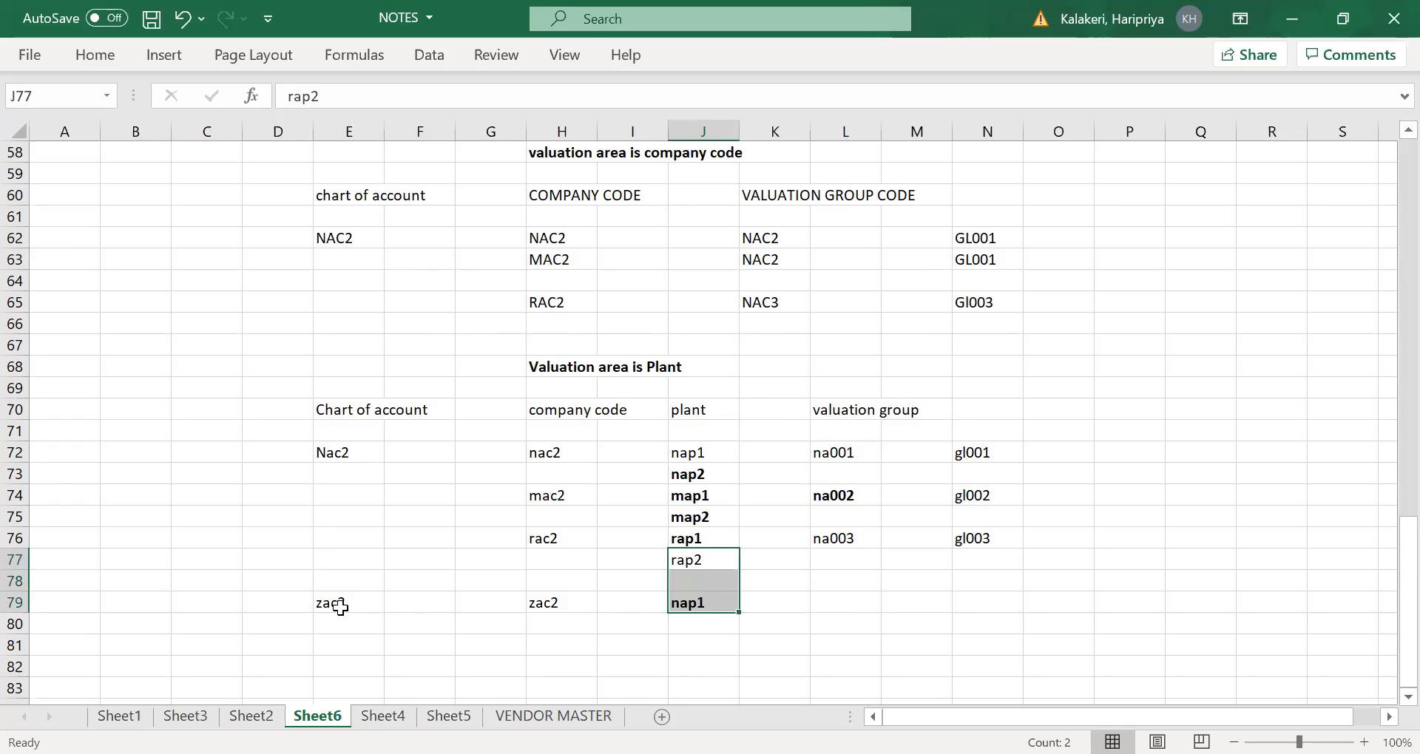
pyautogui.moveTo(704, 562)
pyautogui.mouseDown()
pyautogui.moveTo(726, 532)
pyautogui.moveTo(710, 444)
pyautogui.moveTo(706, 470)
pyautogui.moveTo(695, 455)
pyautogui.moveTo(728, 453)
pyautogui.moveTo(711, 562)
pyautogui.mouseUp()
# - Review how valuation groups na001 to na003 link chart of account Nac2 to the G/L accounts in column N
pyautogui.click(855, 488)
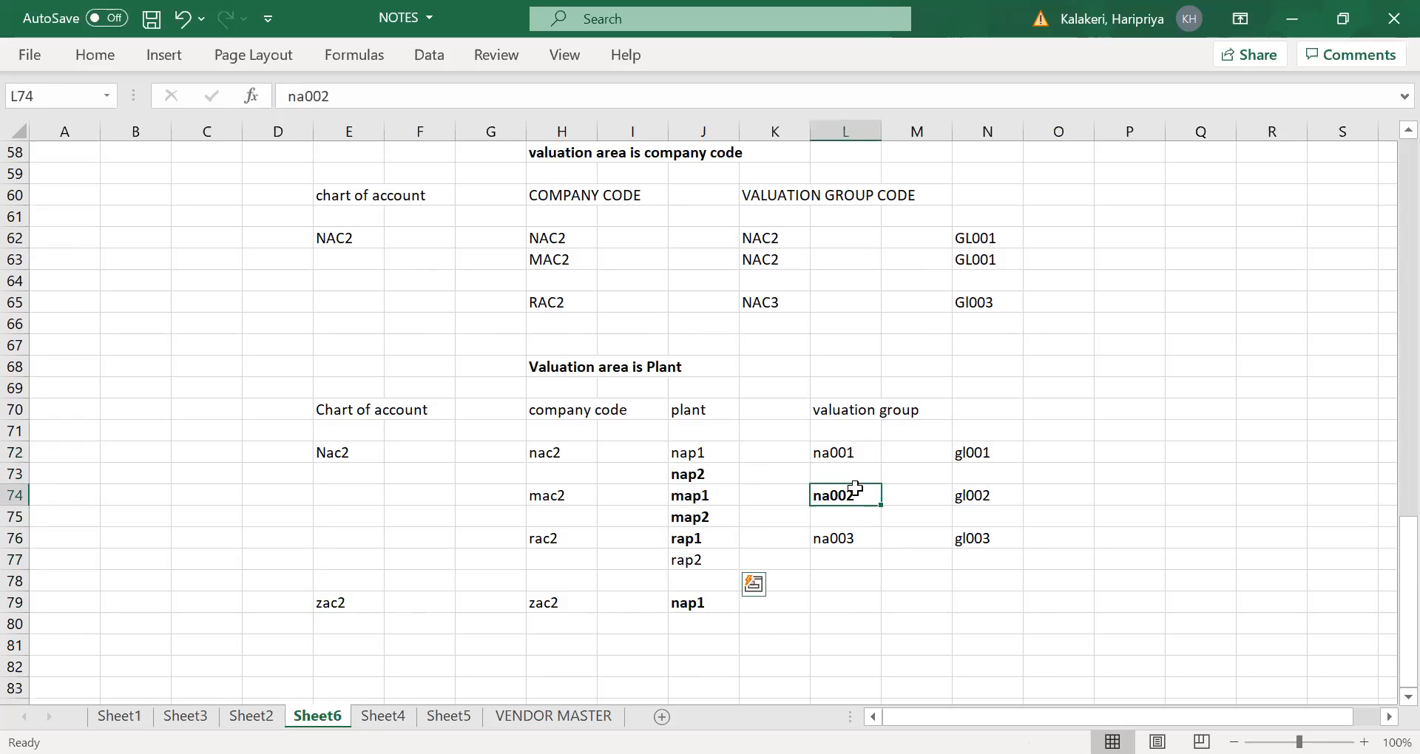
pyautogui.moveTo(856, 489); pyautogui.dragTo(856, 477)
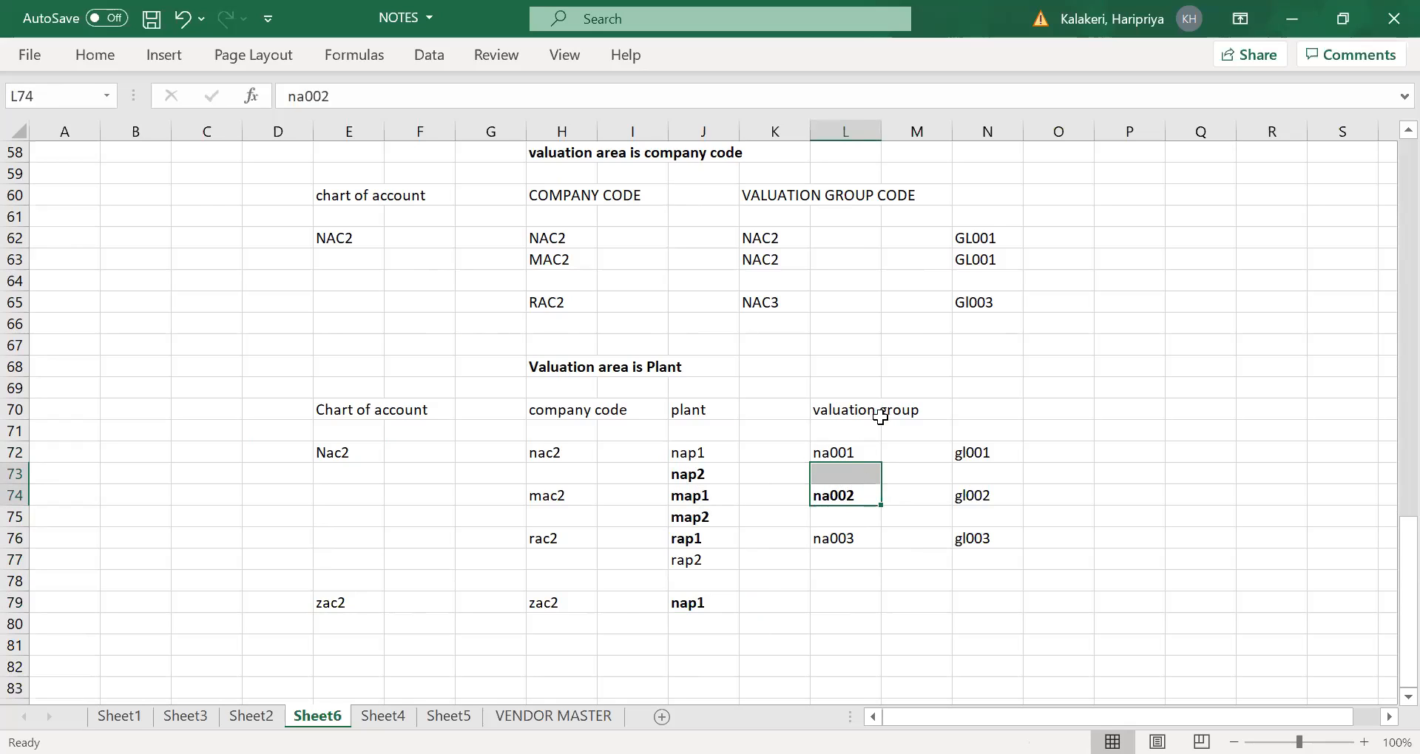
pyautogui.click(843, 415)
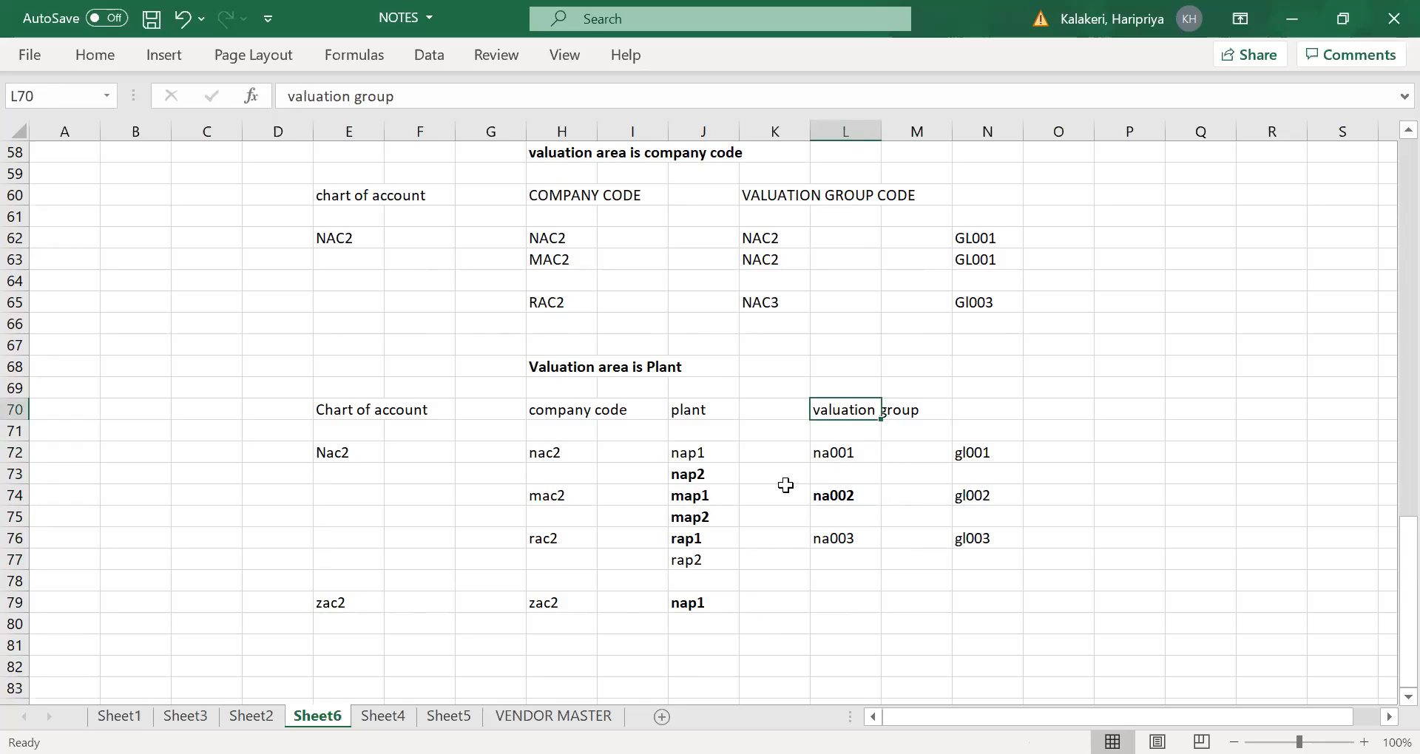
pyautogui.click(989, 455)
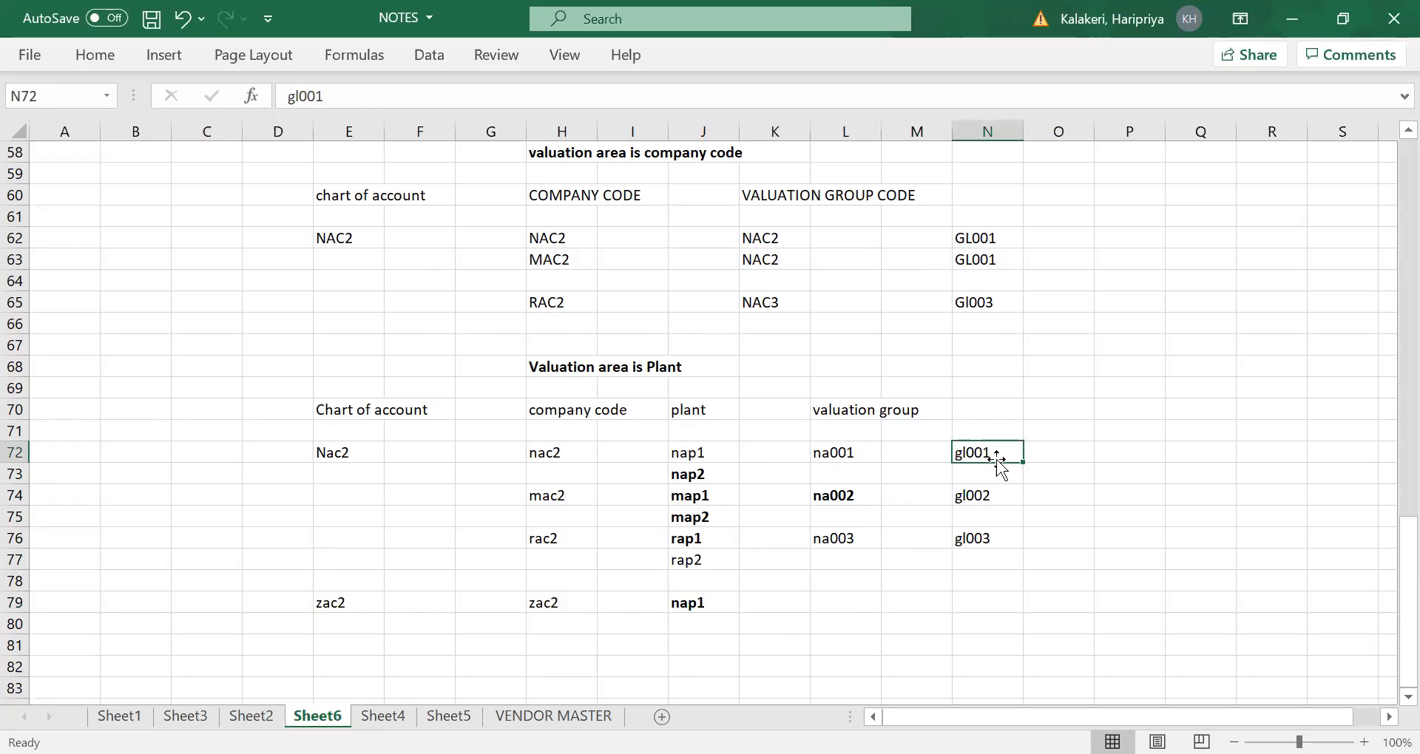
pyautogui.moveTo(843, 453); pyautogui.dragTo(858, 581)
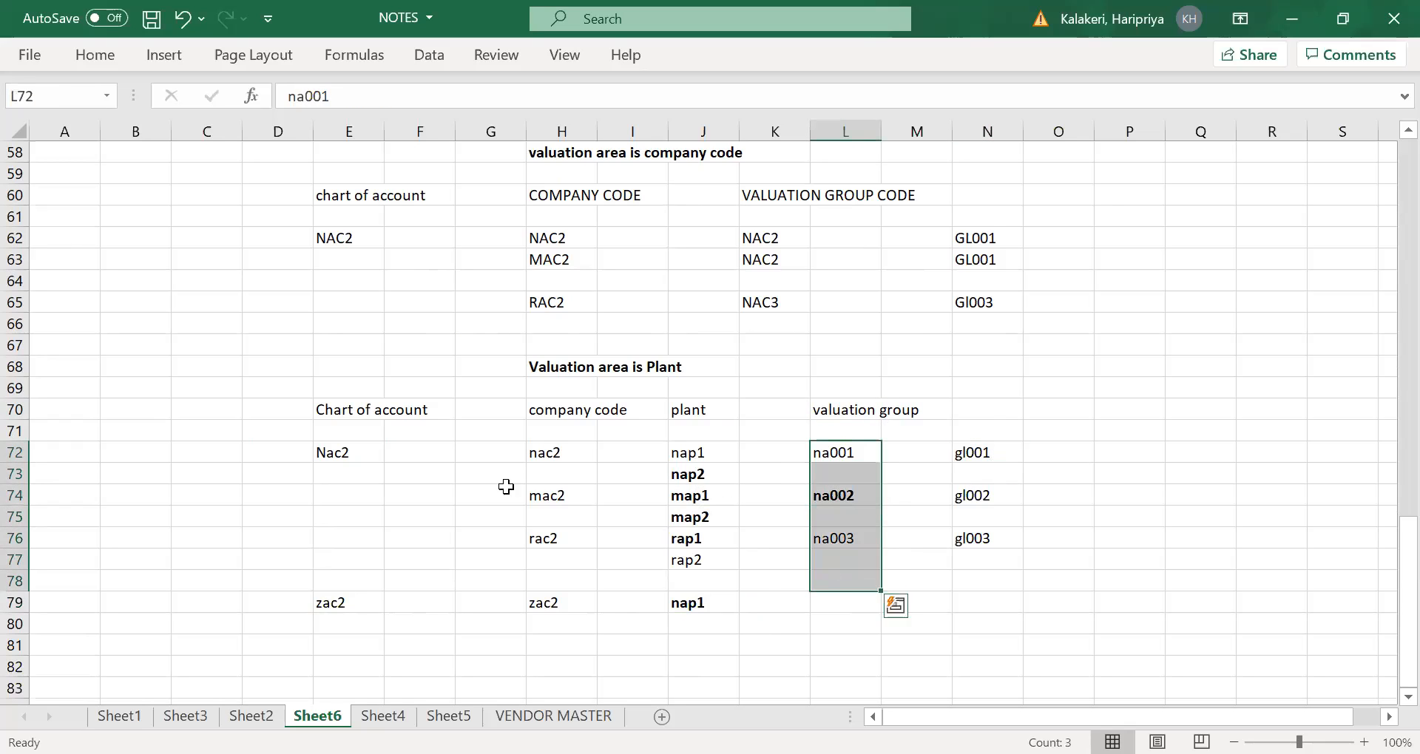
pyautogui.click(332, 447)
pyautogui.moveTo(965, 453); pyautogui.dragTo(959, 430)
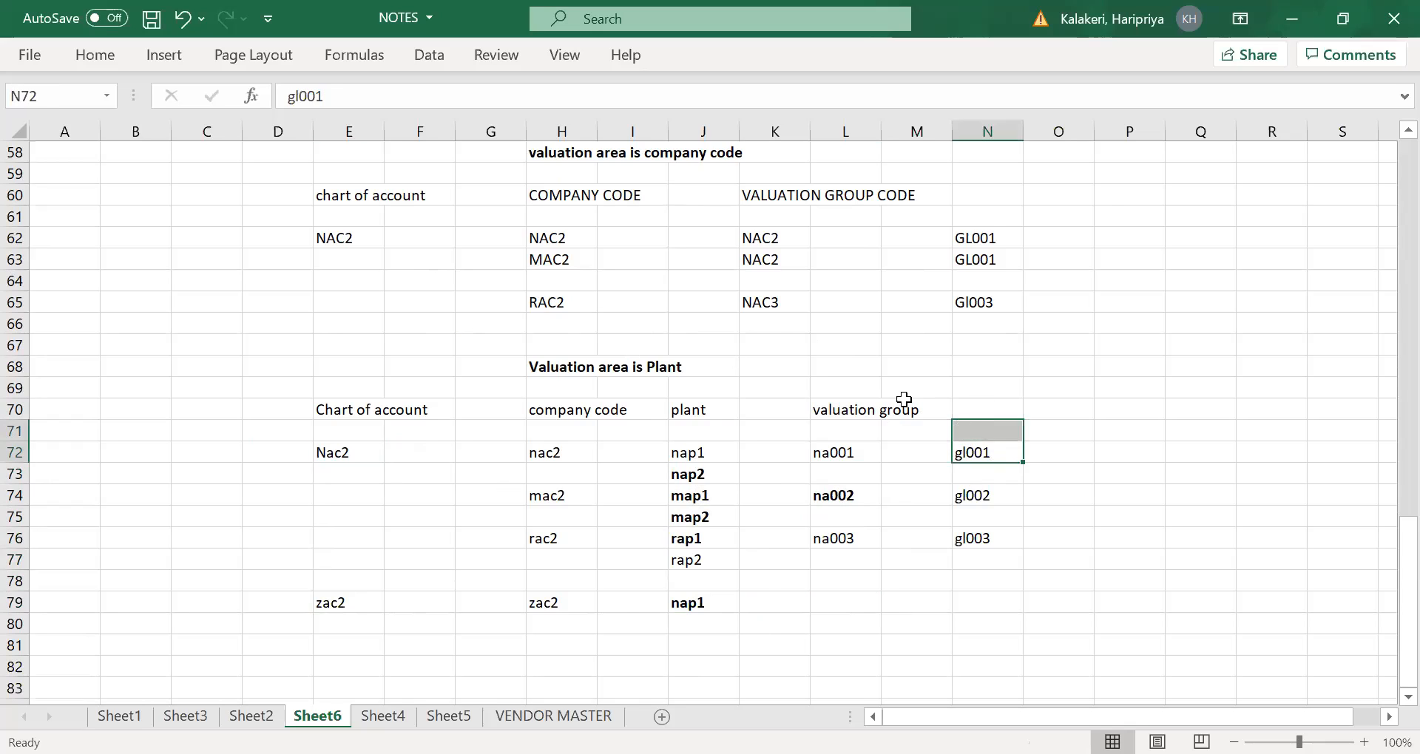
pyautogui.click(838, 423)
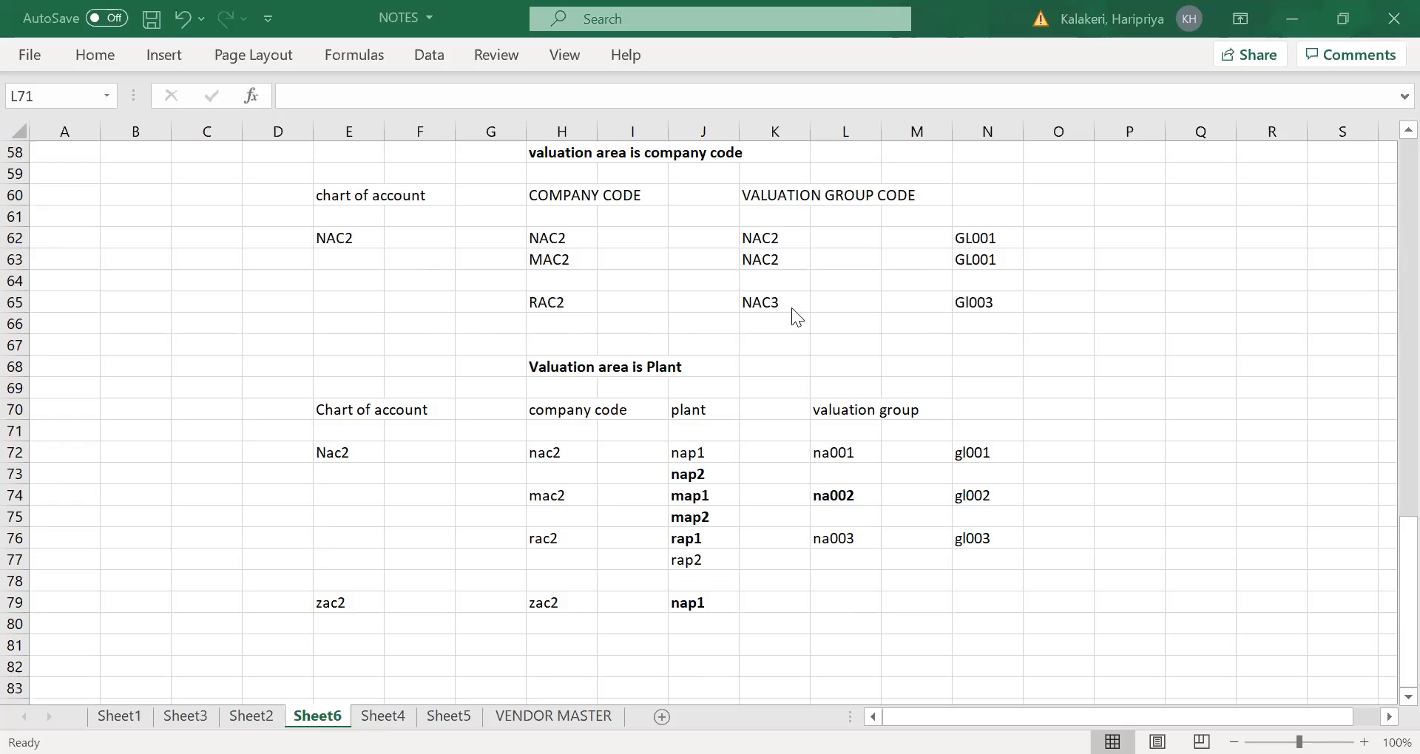
# - Compare the valuation group assignments in the company code table (rows 60 to 65) with those in the plant table (rows 70 to 79)
pyautogui.scroll(1, 787, 382)
pyautogui.scroll(1, 787, 381)
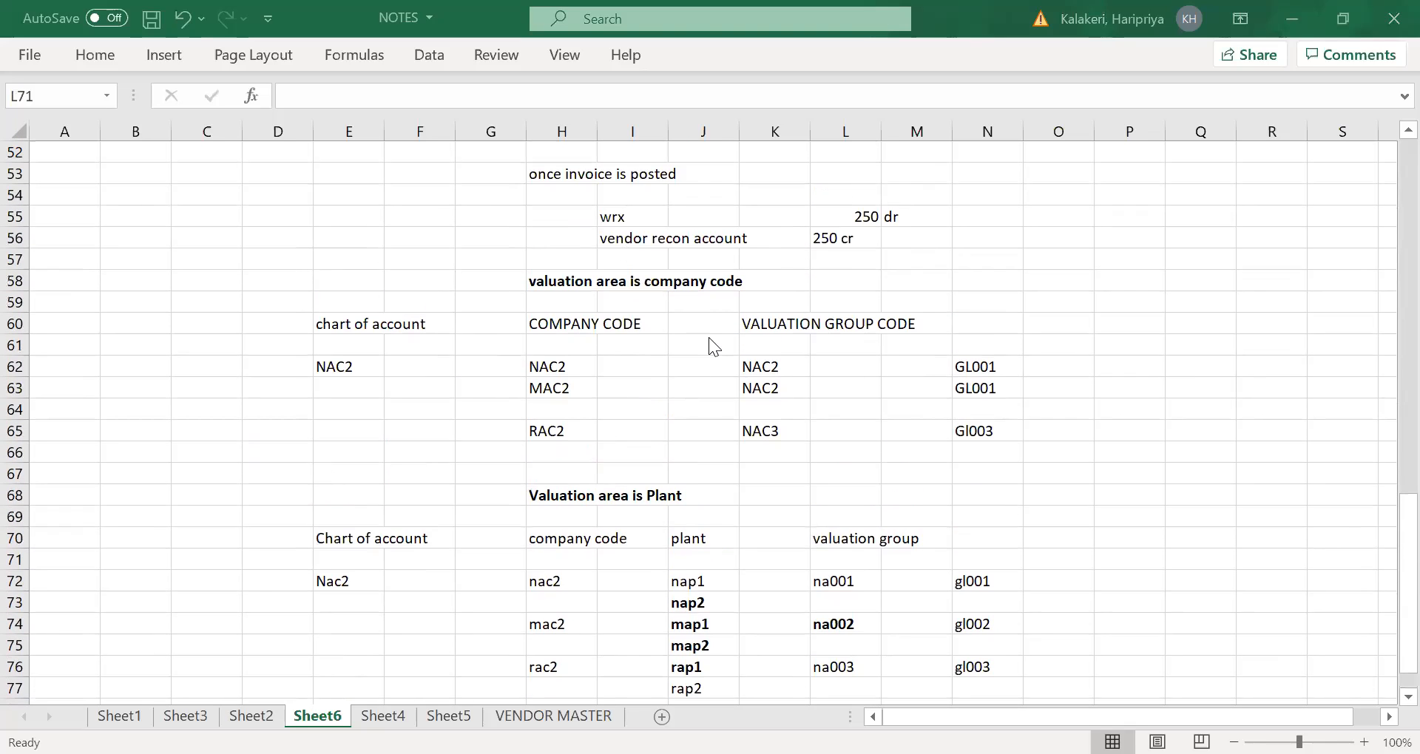
pyautogui.scroll(-2, 715, 398)
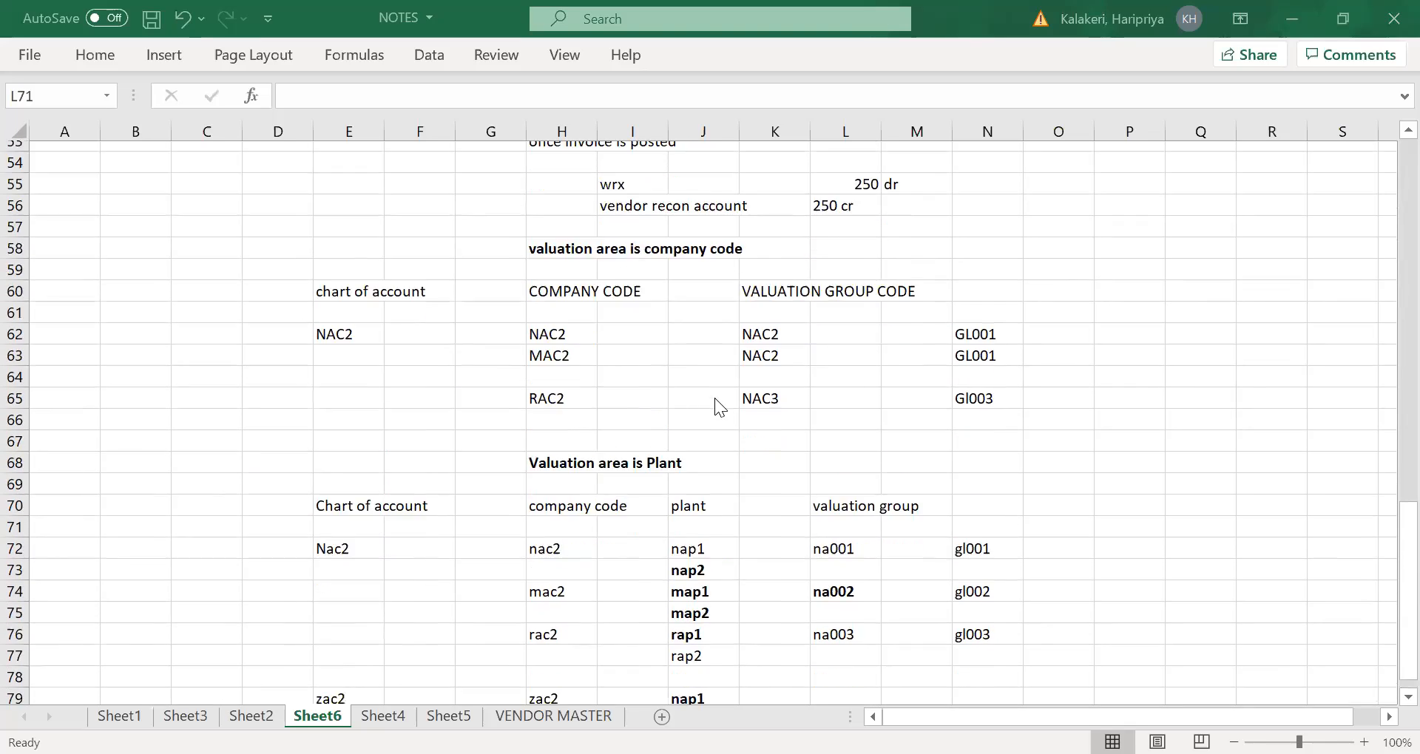
pyautogui.scroll(1, 642, 491)
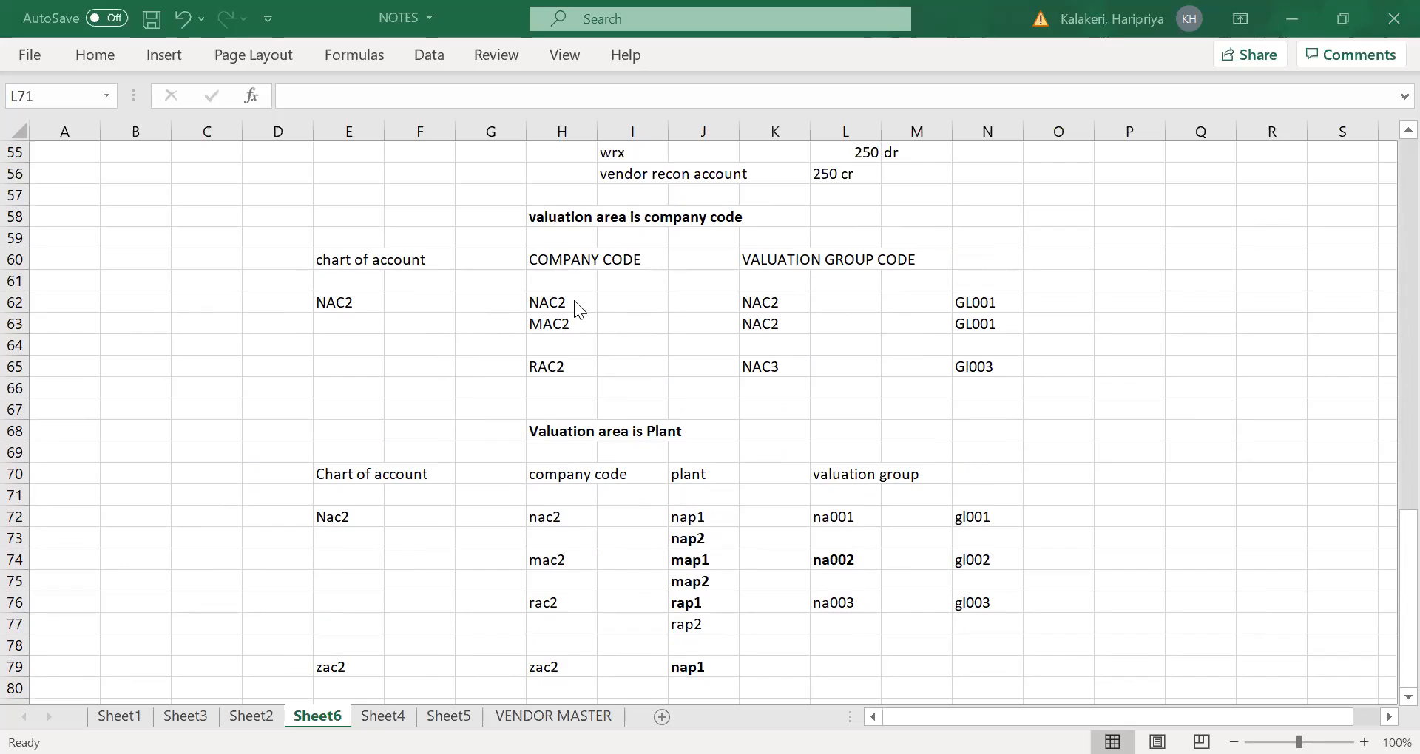
pyautogui.click(574, 346)
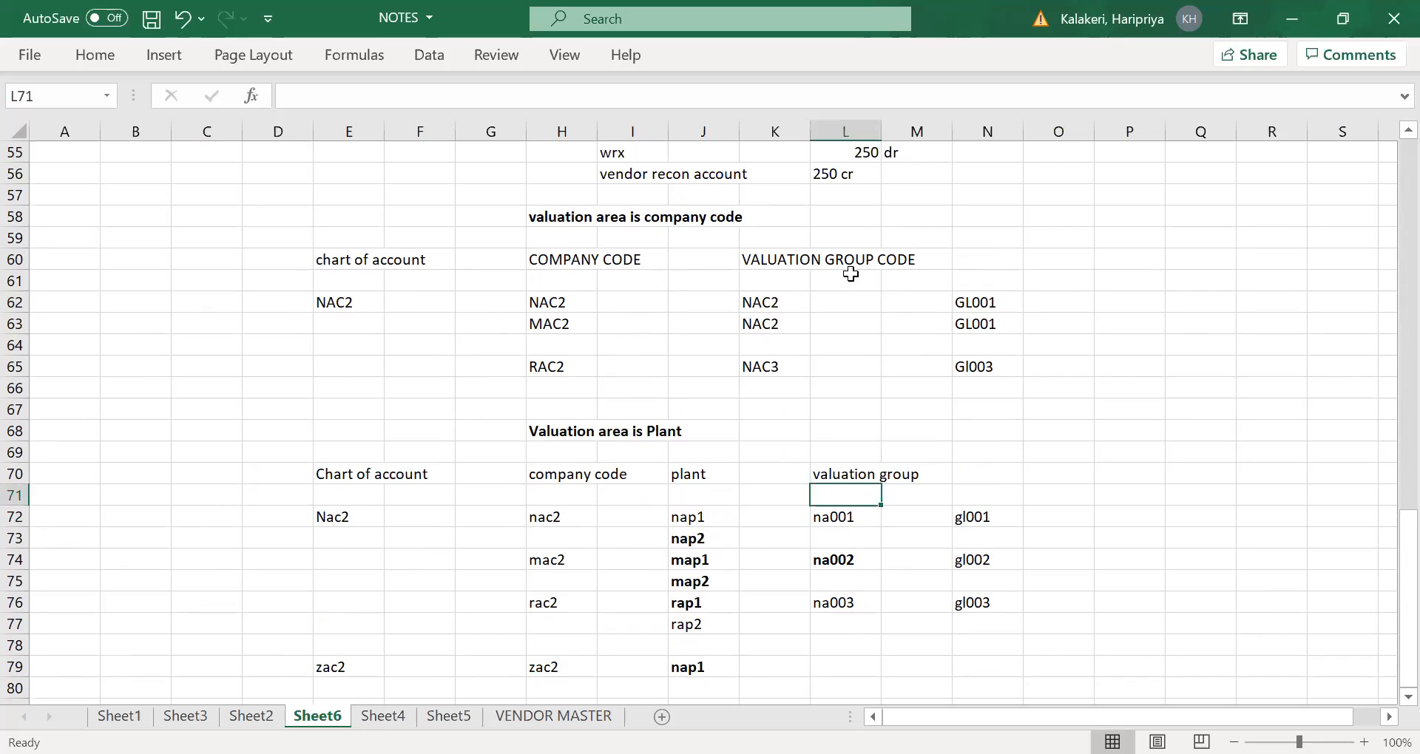
pyautogui.scroll(-1, 843, 266)
pyautogui.scroll(-1, 769, 433)
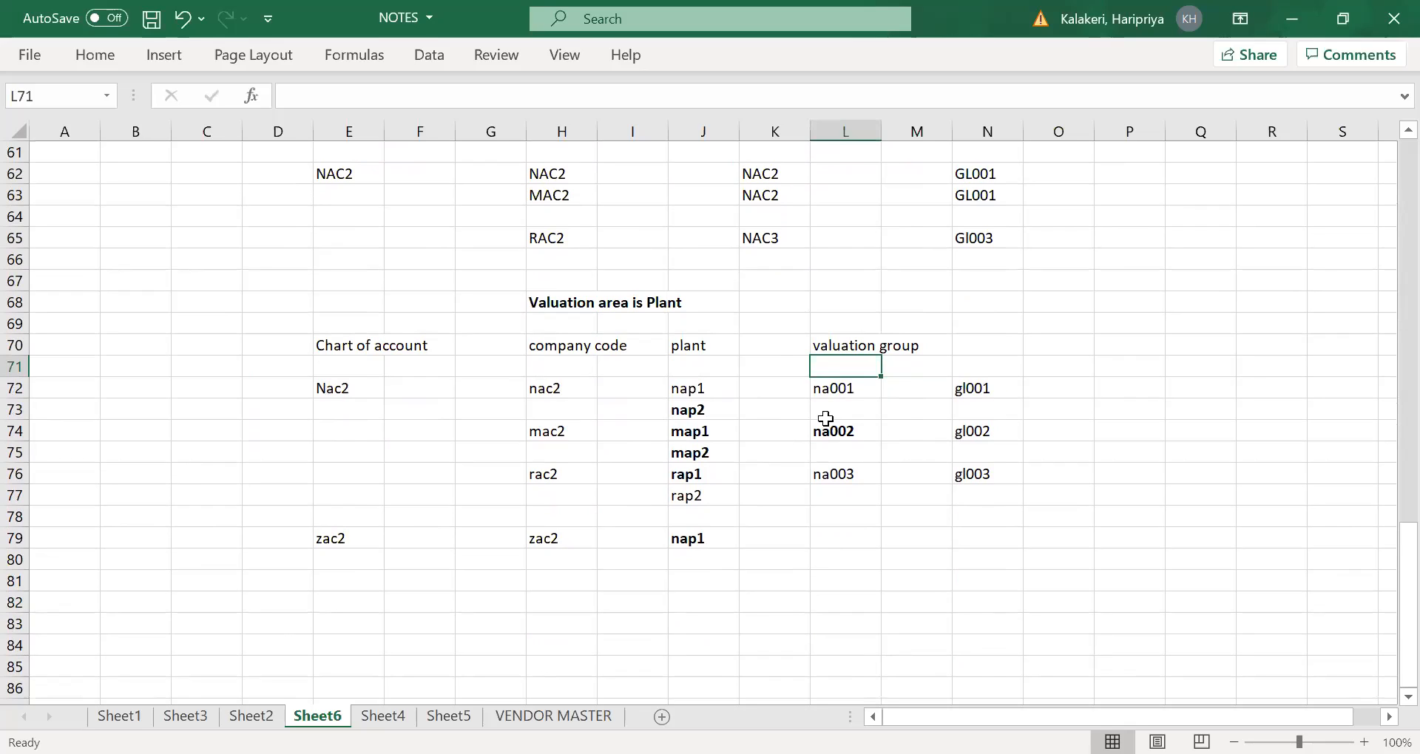
pyautogui.click(837, 384)
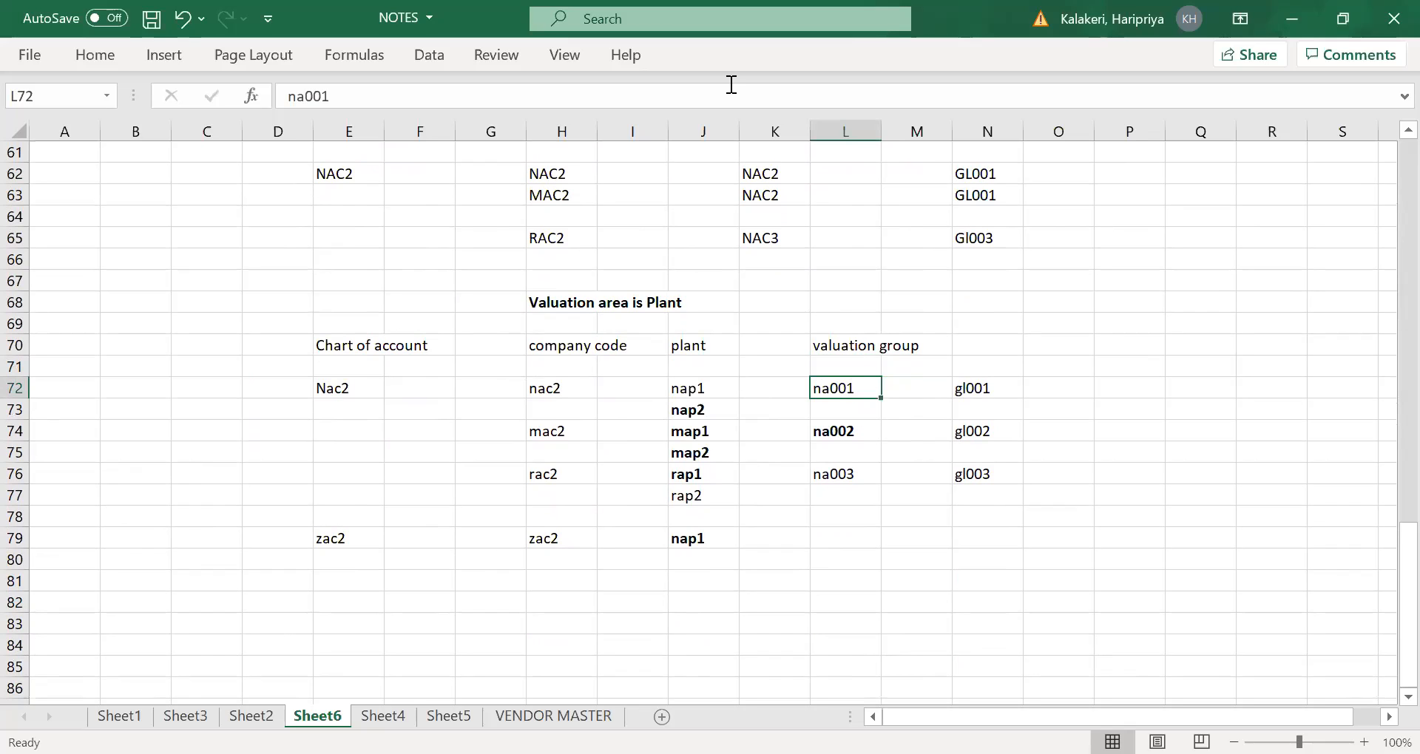
pyautogui.scroll(3, 752, 338)
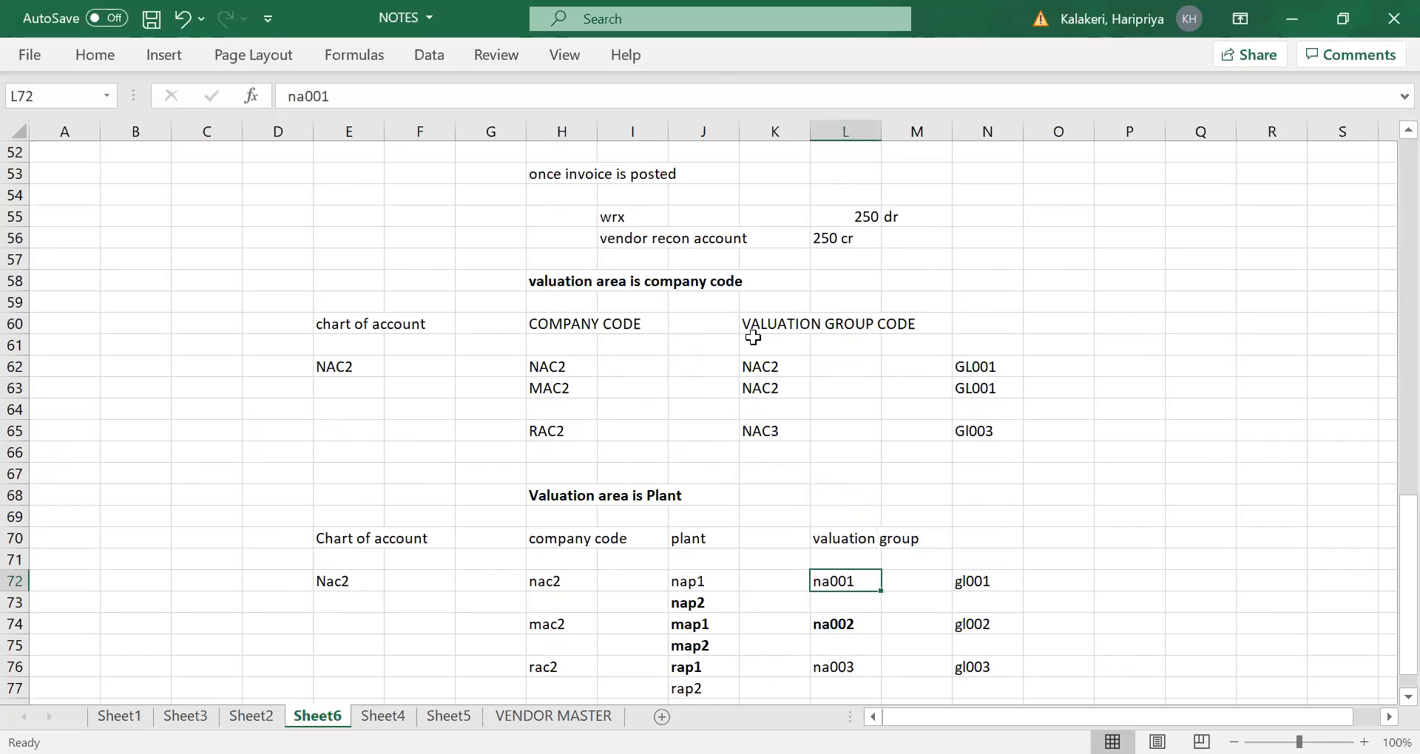
# - Switch to SAP and try to leave the account determination overview for valuation areas, returning to the previous screen
pyautogui.hotkey('alt', 'Tab')
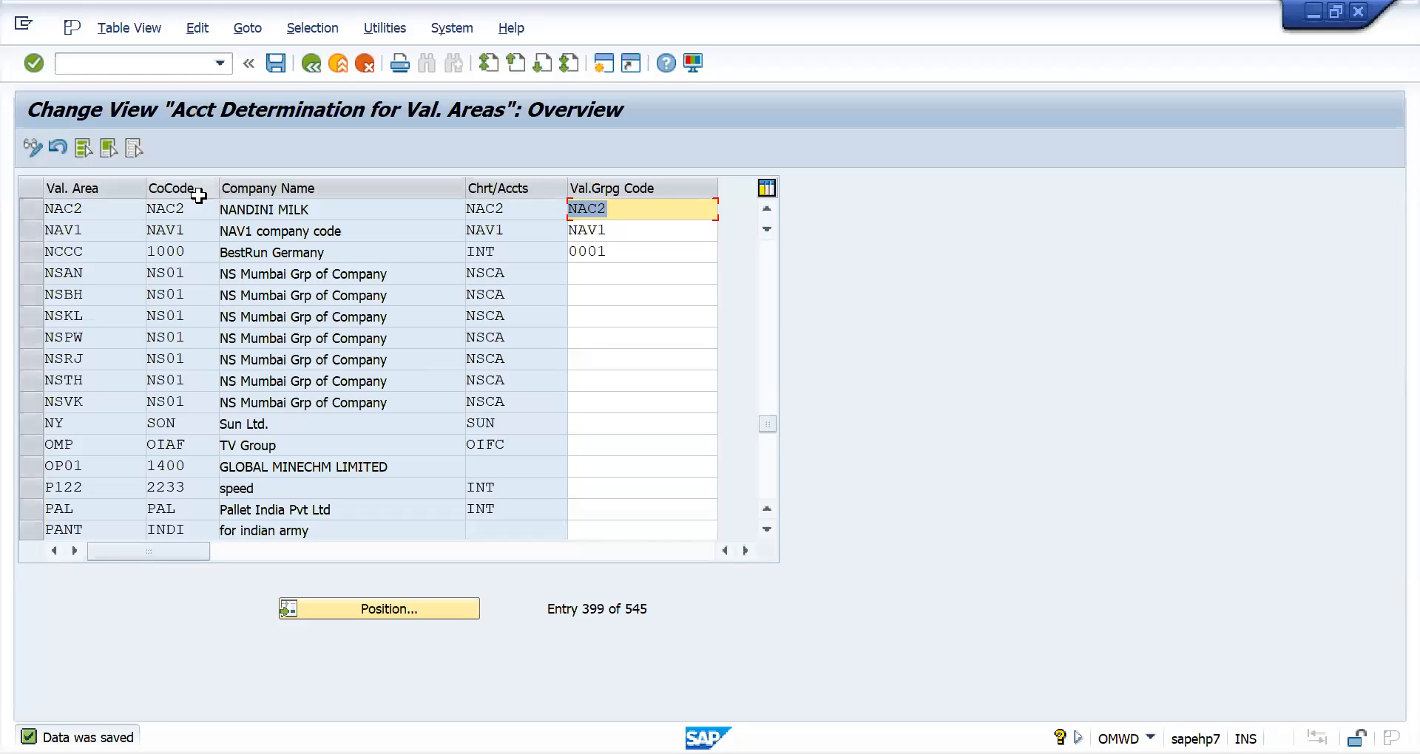
pyautogui.click(627, 209)
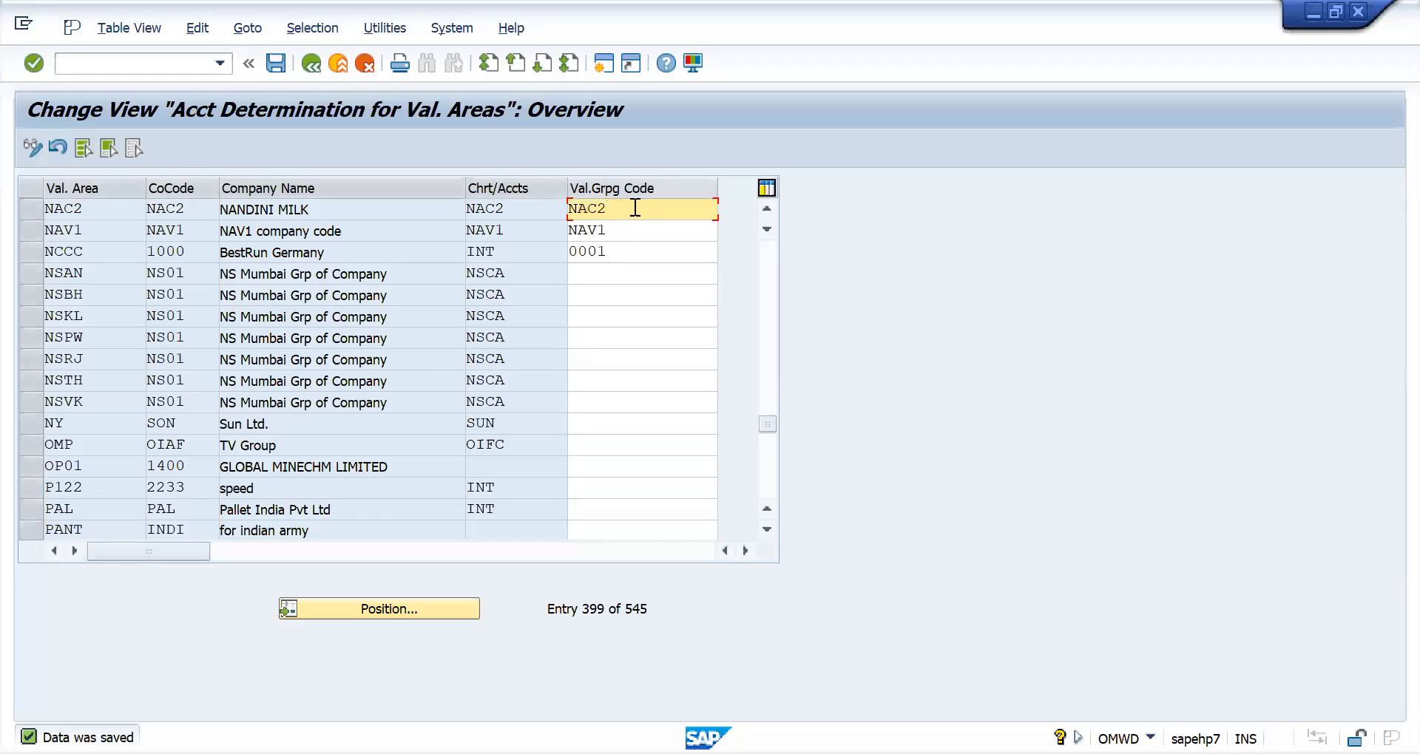
pyautogui.click(312, 65)
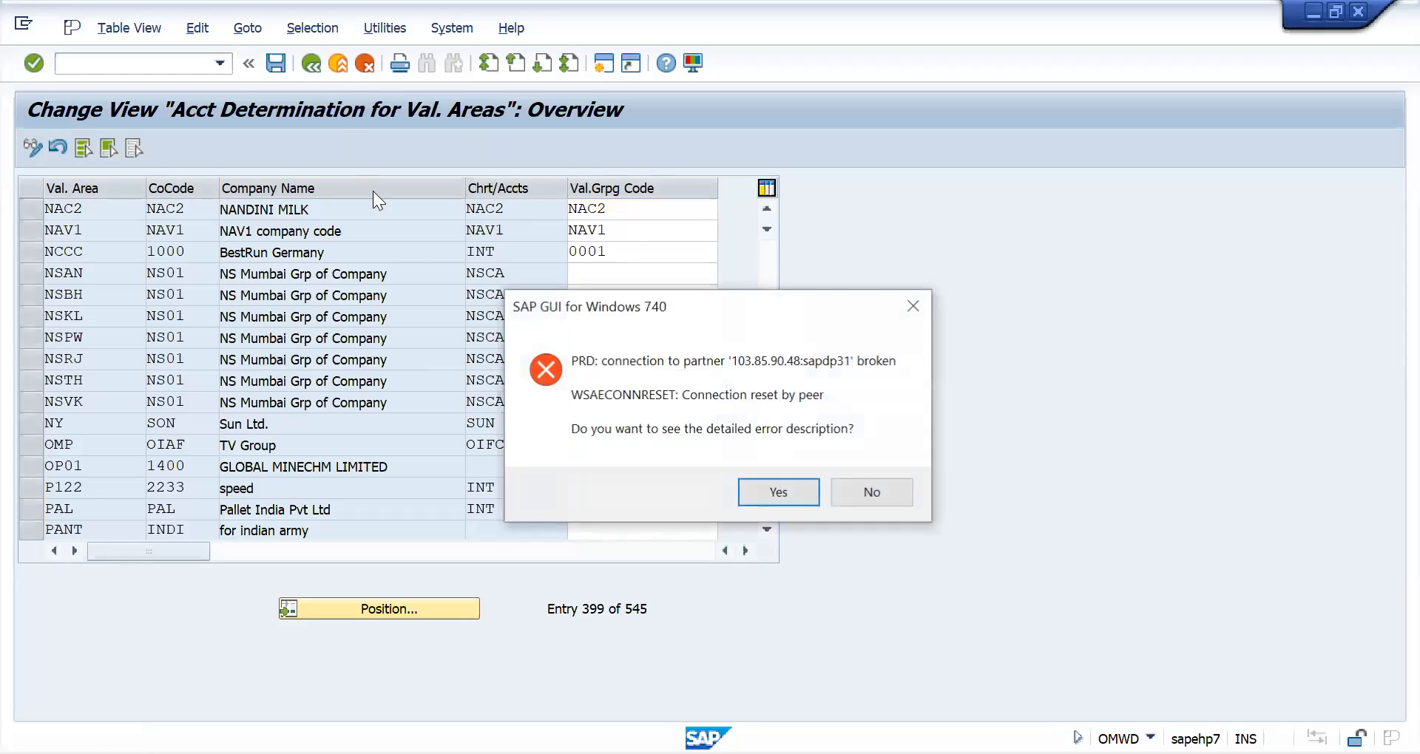
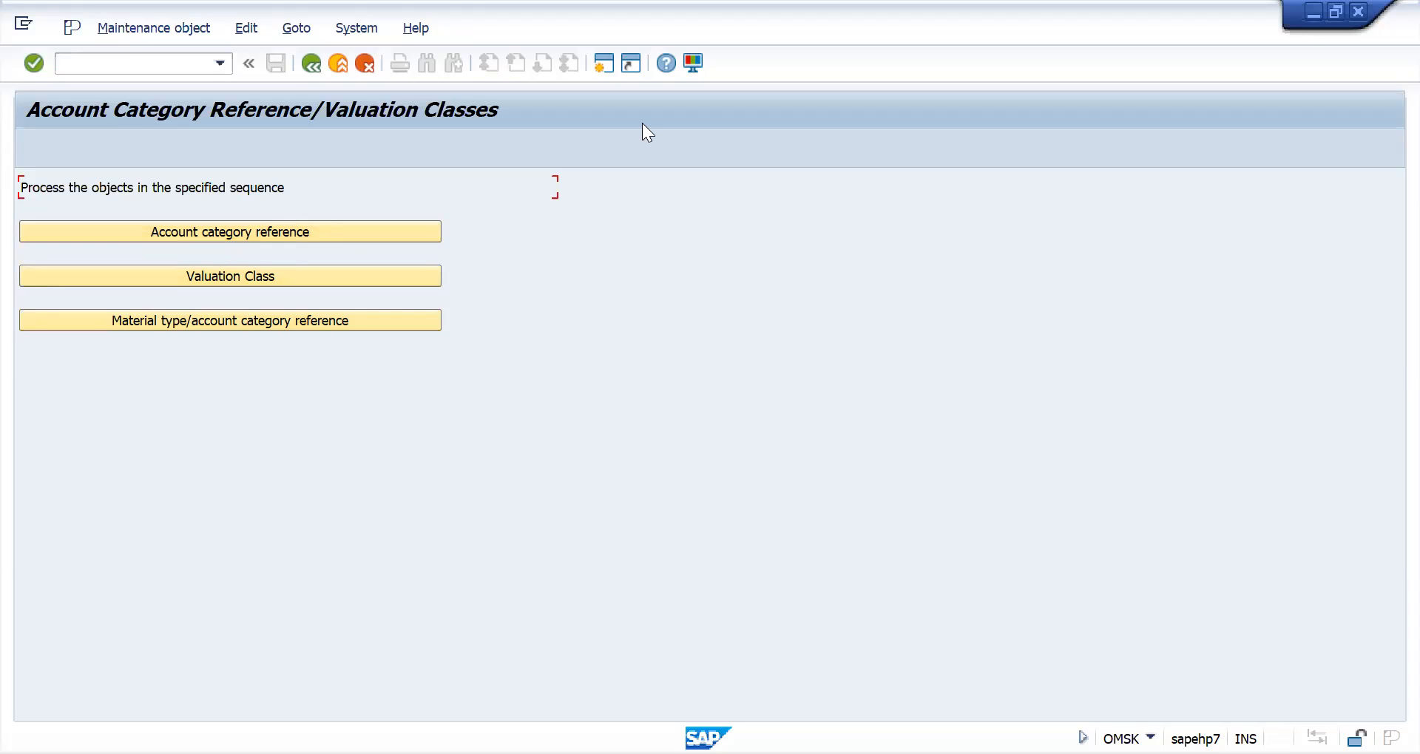
# - Switch to the Excel notes and review Sheet6 from the transaction code list down through the G/L account and goods receipt examples
pyautogui.hotkey('alt', 'Tab')
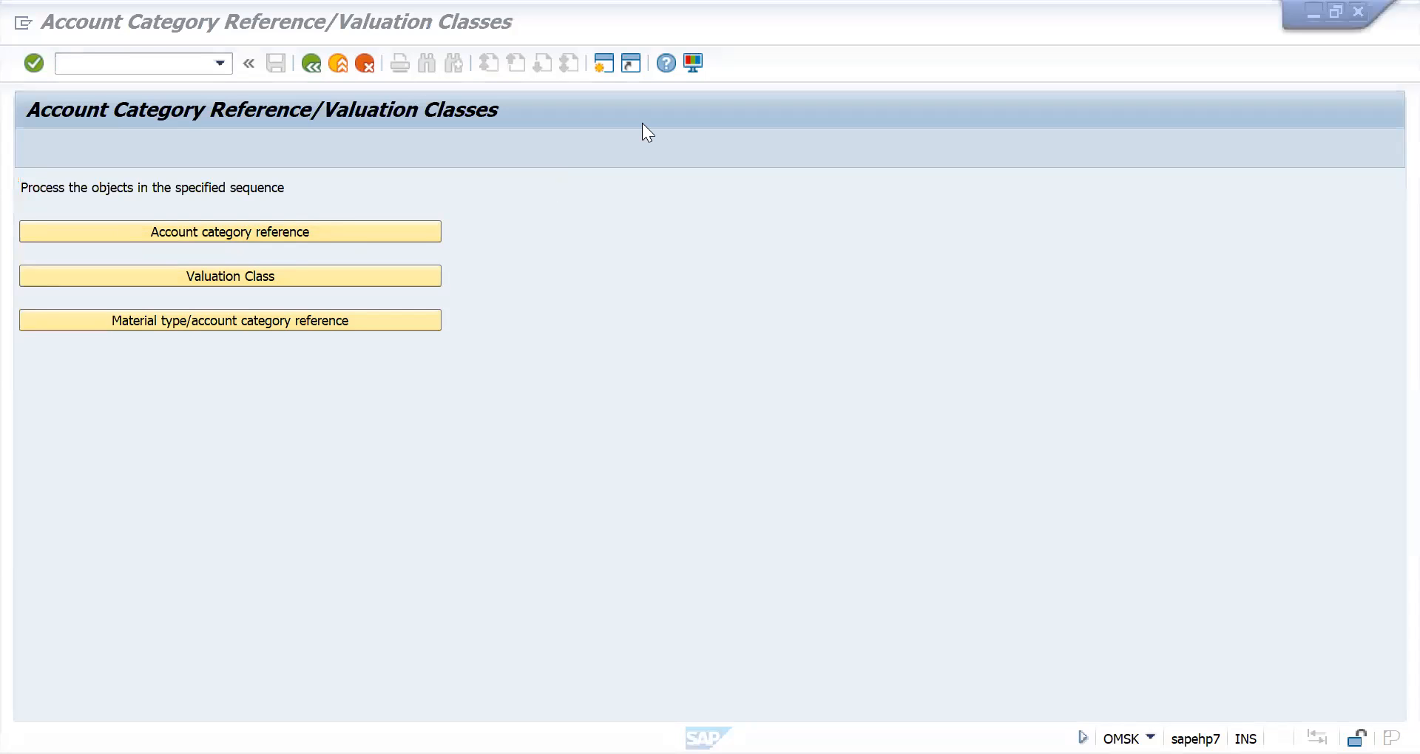
pyautogui.scroll(6, 957, 443)
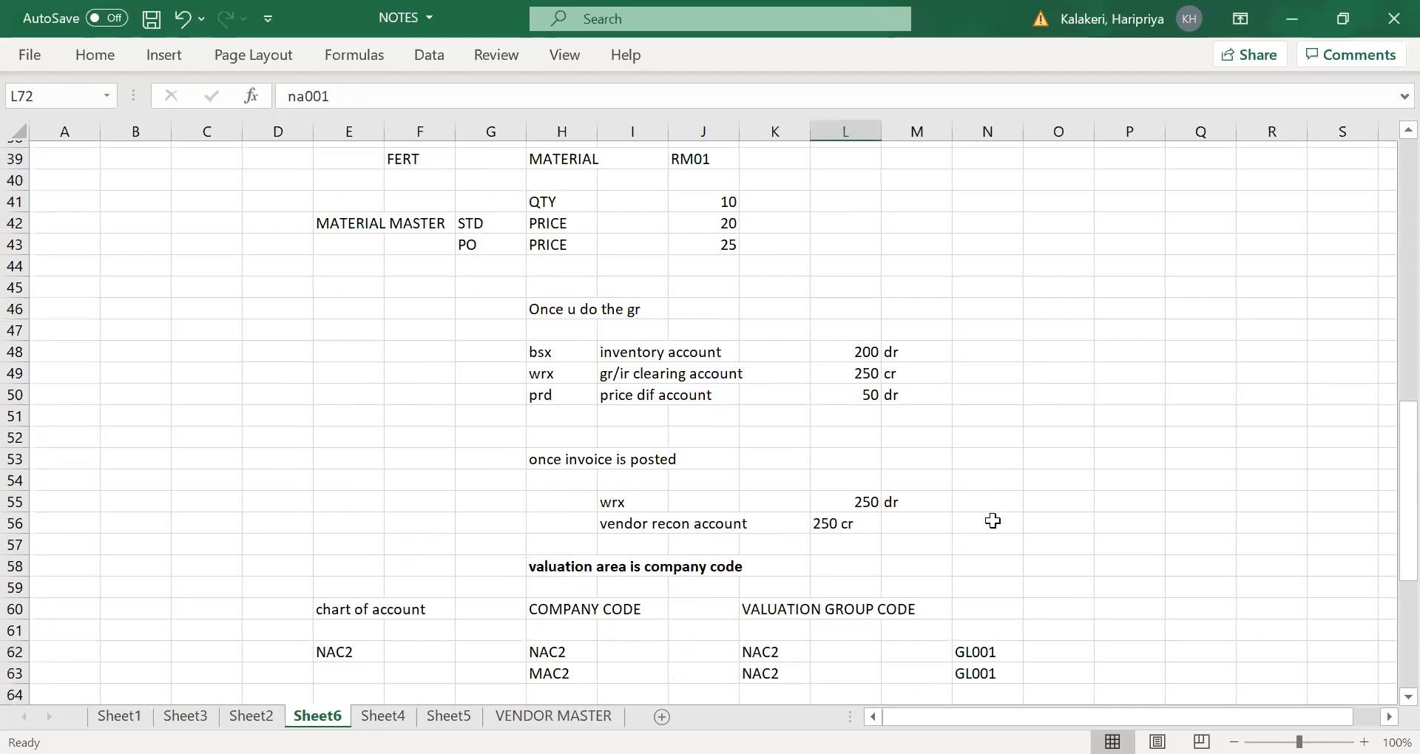
pyautogui.scroll(13, 993, 522)
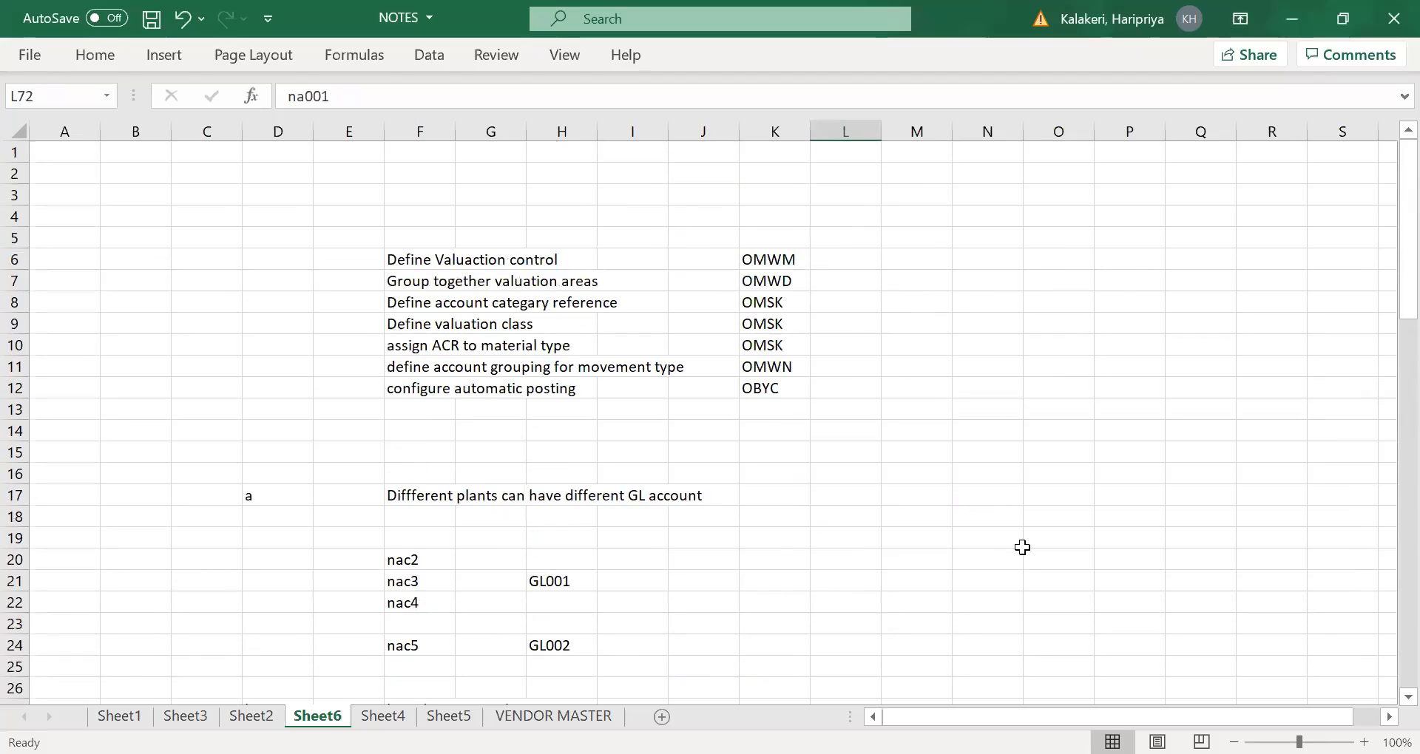
pyautogui.scroll(-5, 1024, 547)
pyautogui.scroll(5, 1035, 550)
pyautogui.scroll(-5, 1041, 551)
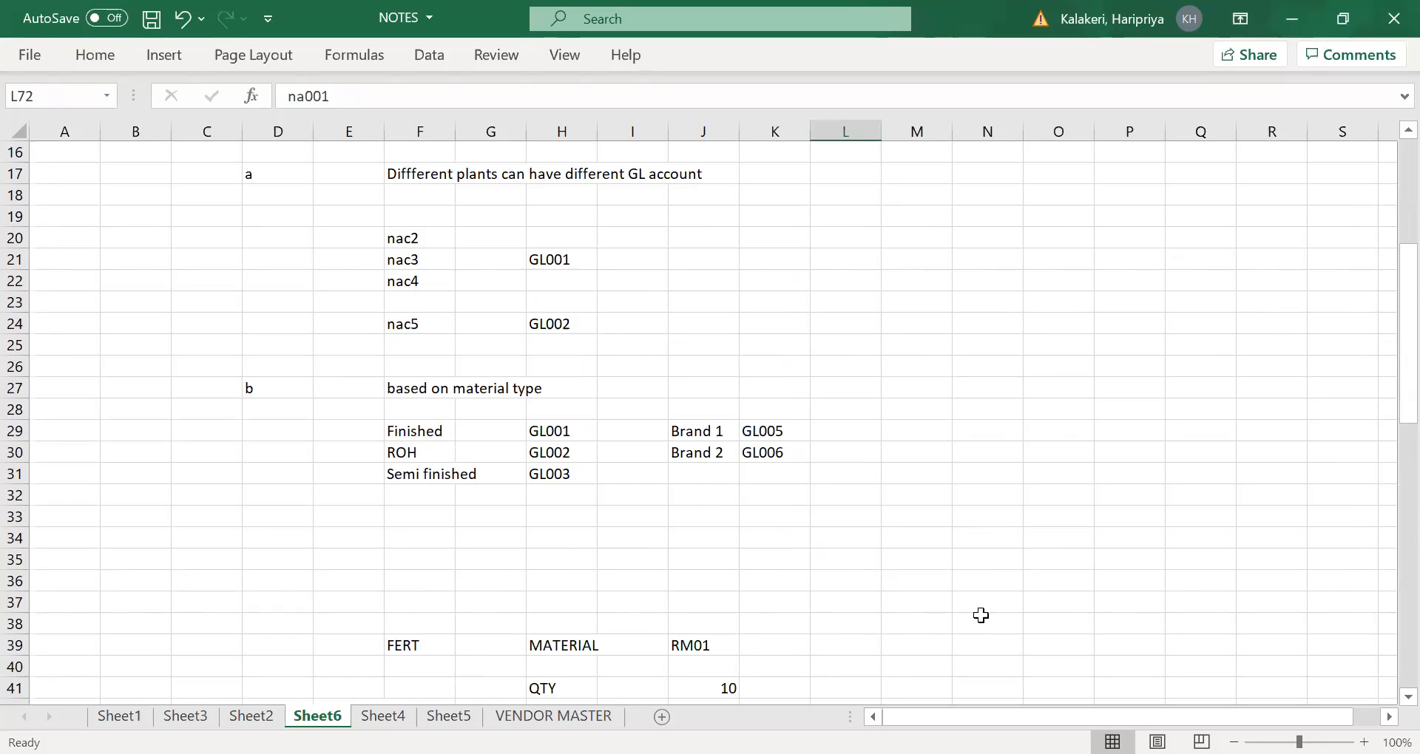
pyautogui.scroll(-10, 976, 549)
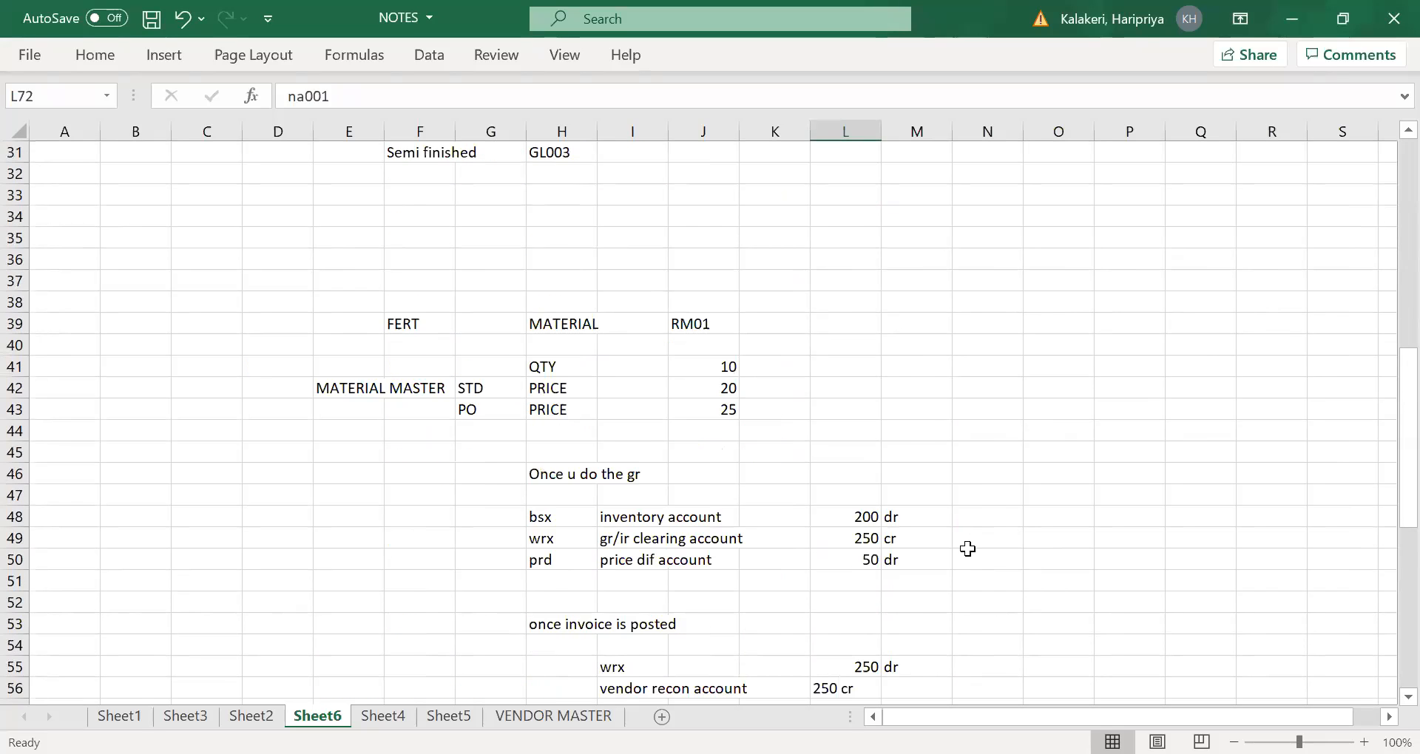
pyautogui.scroll(2, 979, 547)
pyautogui.scroll(-11, 969, 547)
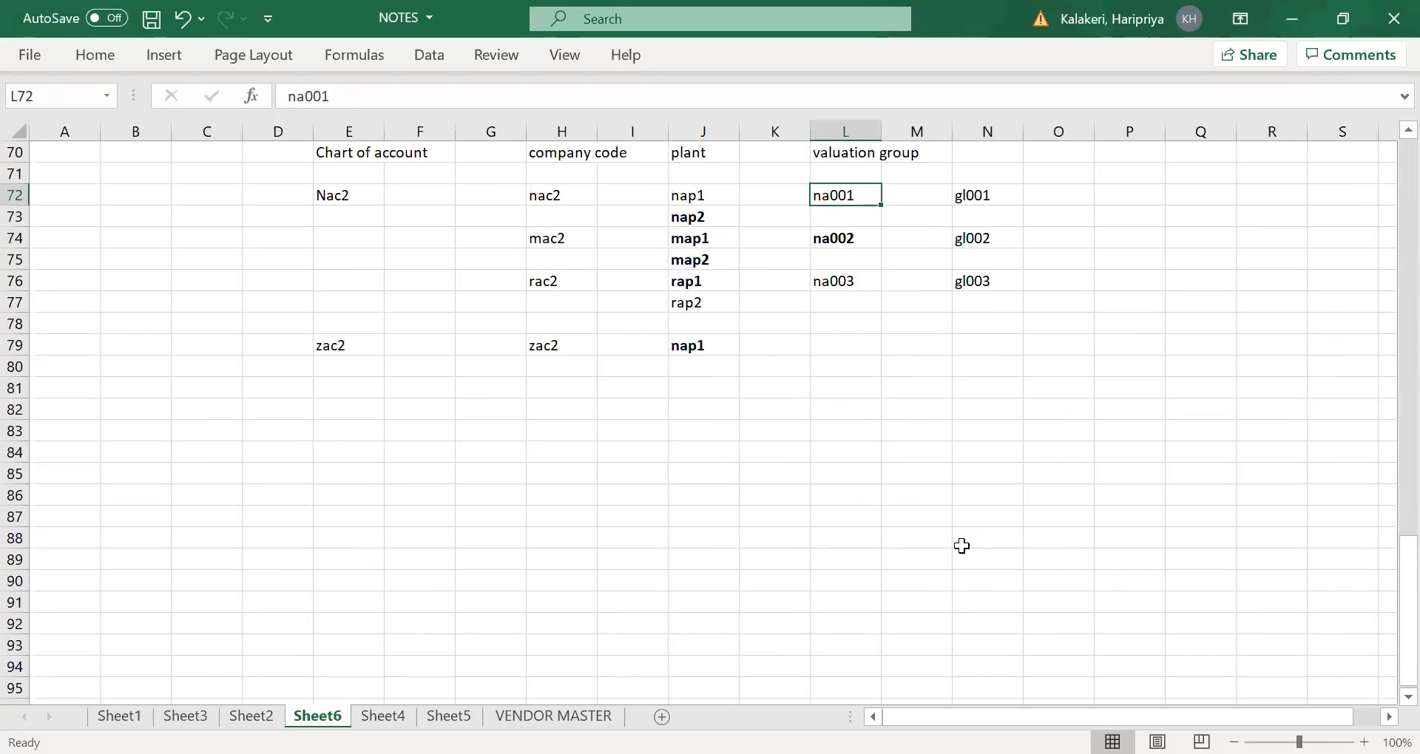
# - Enter "material 1" in cell F86 and "material 2" in cell F87, below the plant valuation table
pyautogui.click(460, 407)
pyautogui.scroll(-1, 400, 372)
pyautogui.click(406, 363)
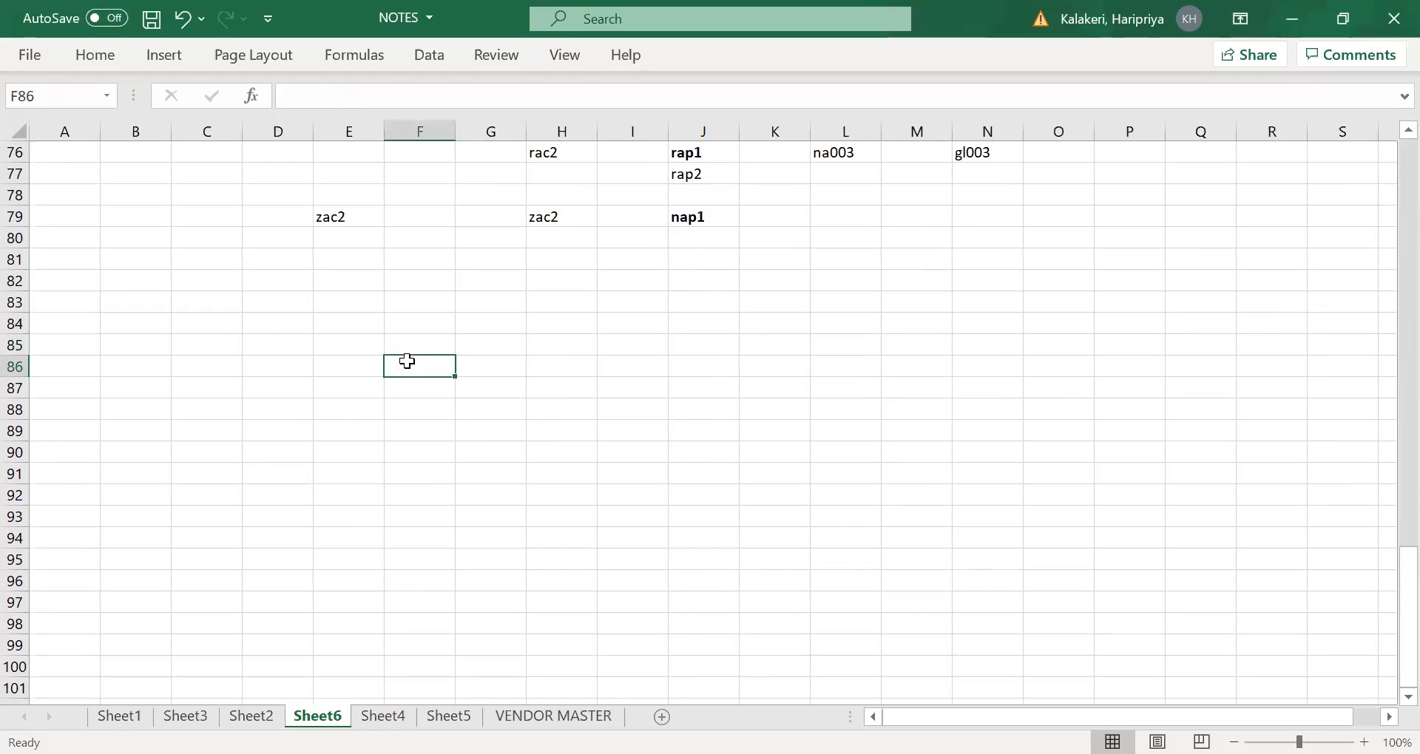
pyautogui.write('mat')
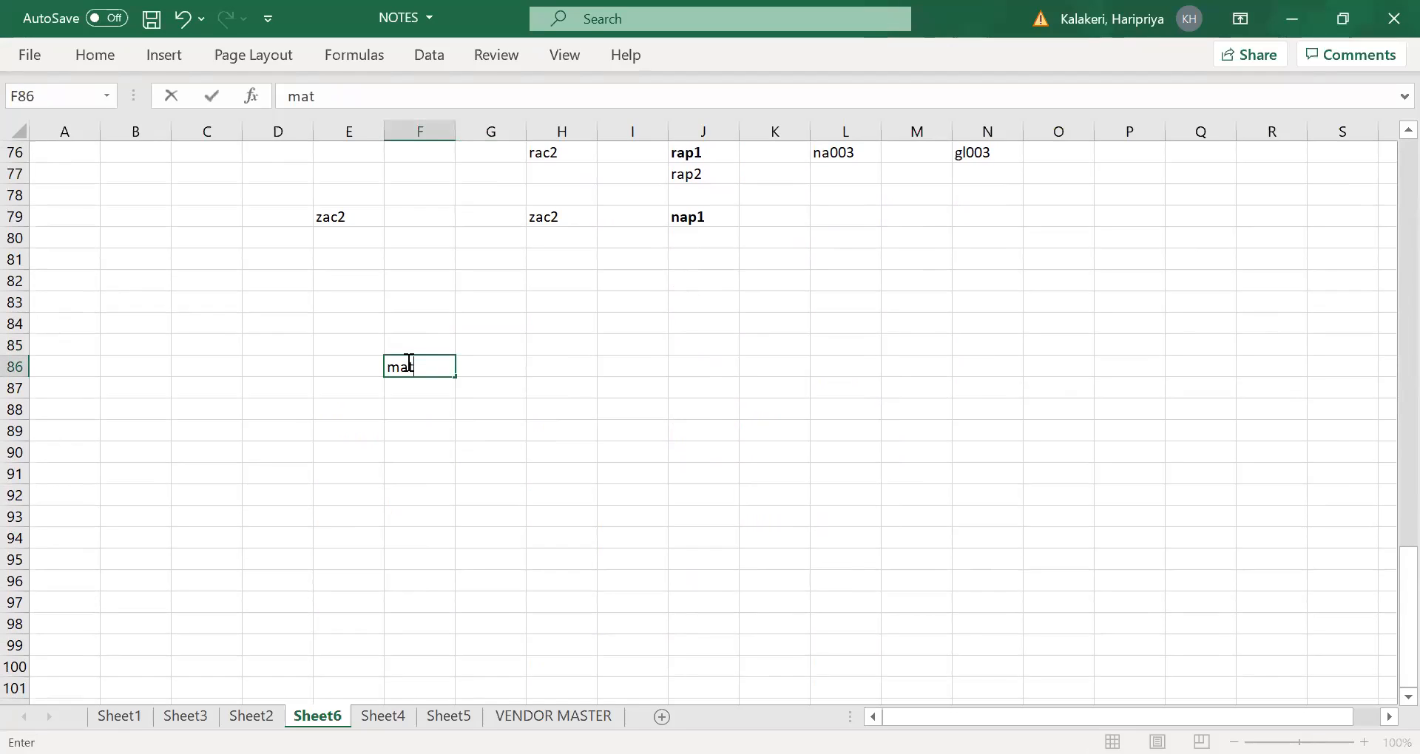
pyautogui.write('erial 1')
pyautogui.press('Tab')
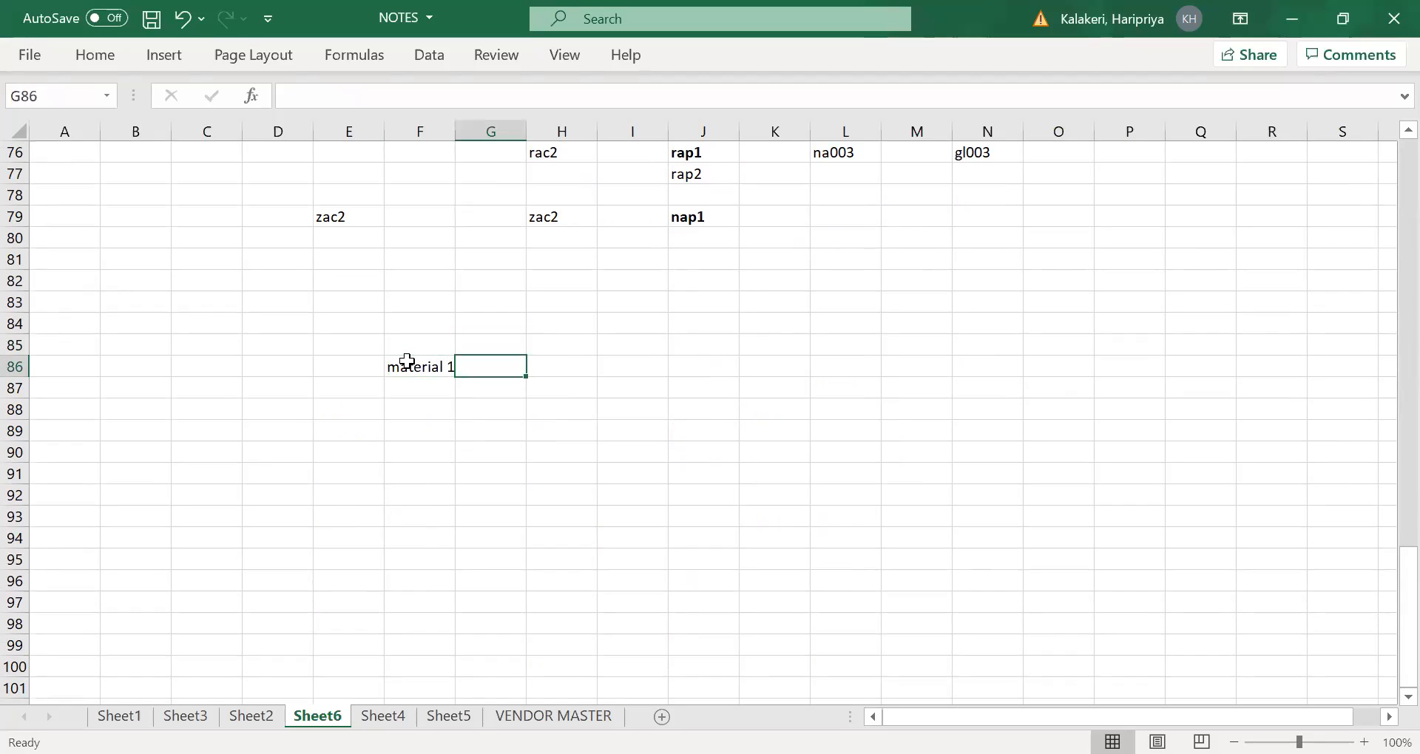
pyautogui.click(405, 392)
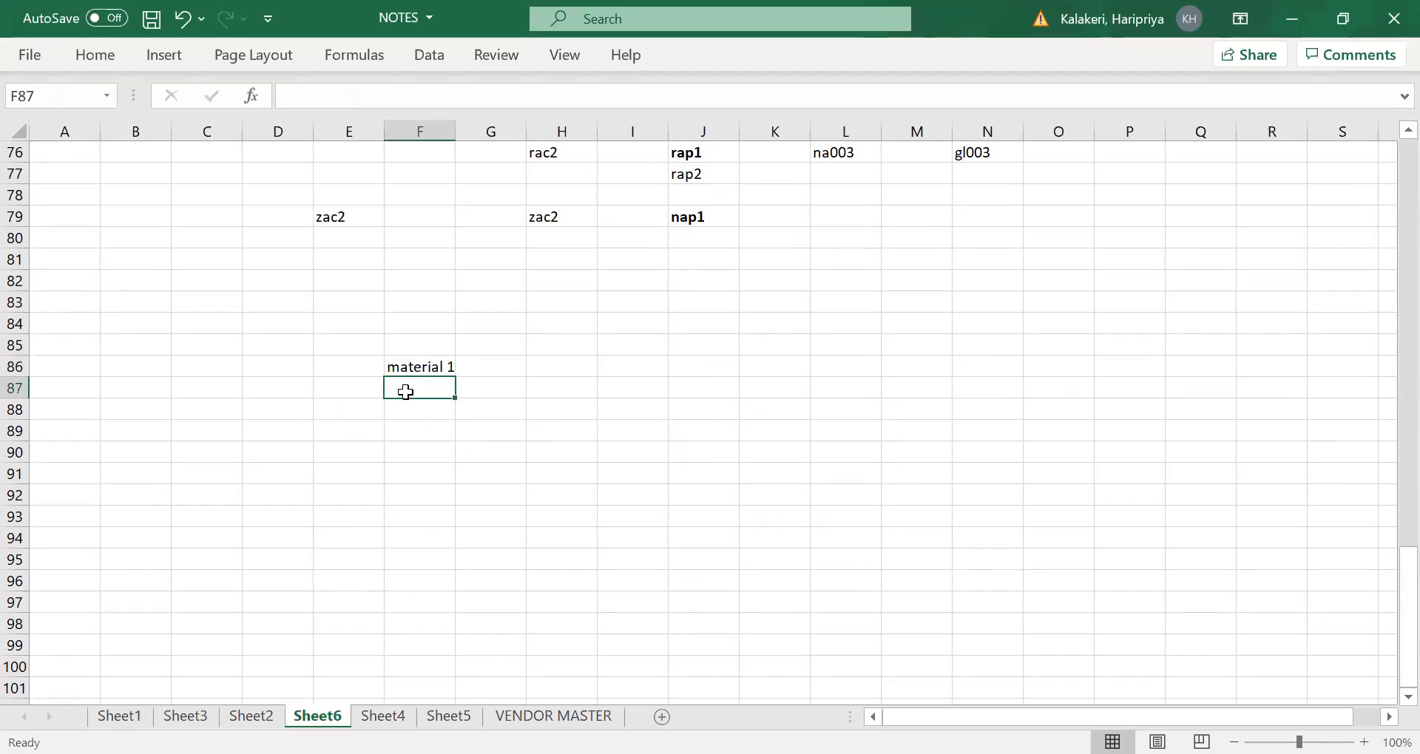
pyautogui.write('material 2')
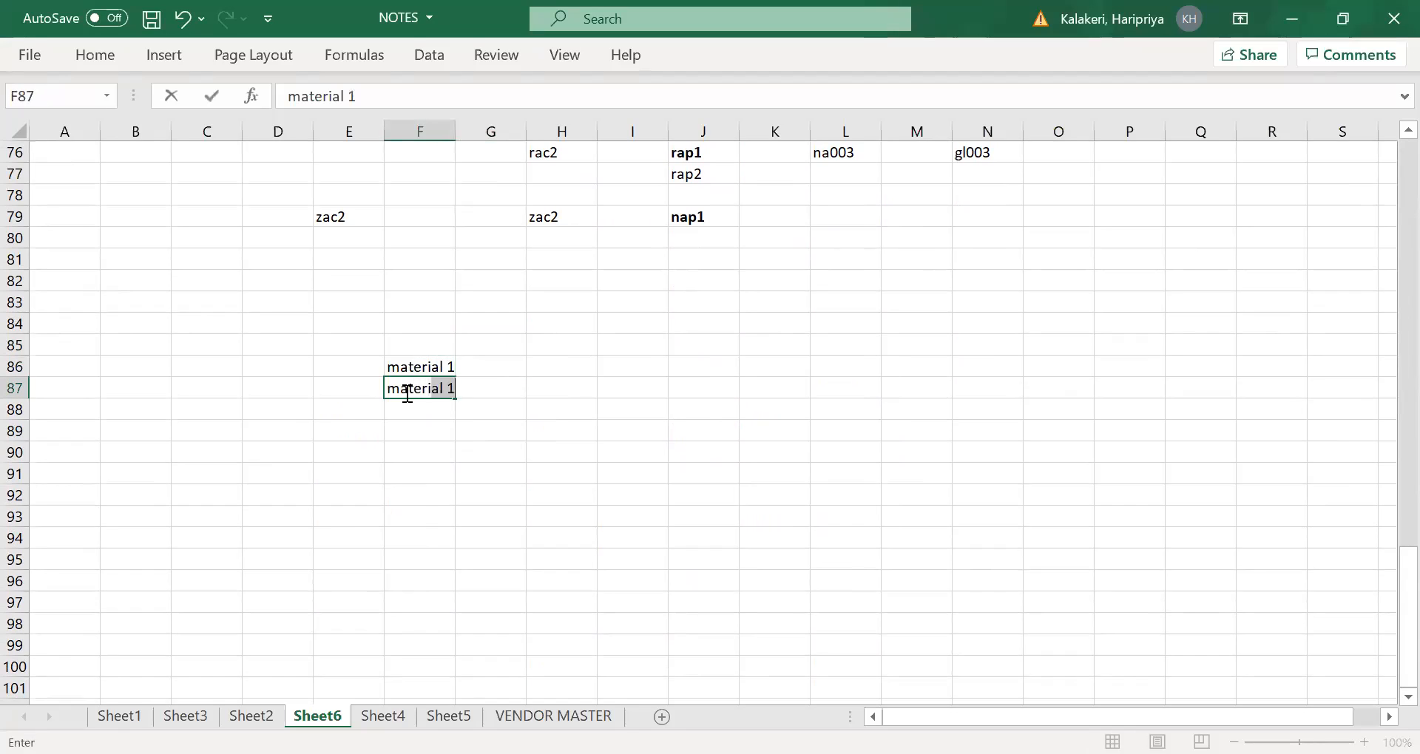
pyautogui.press('Tab')
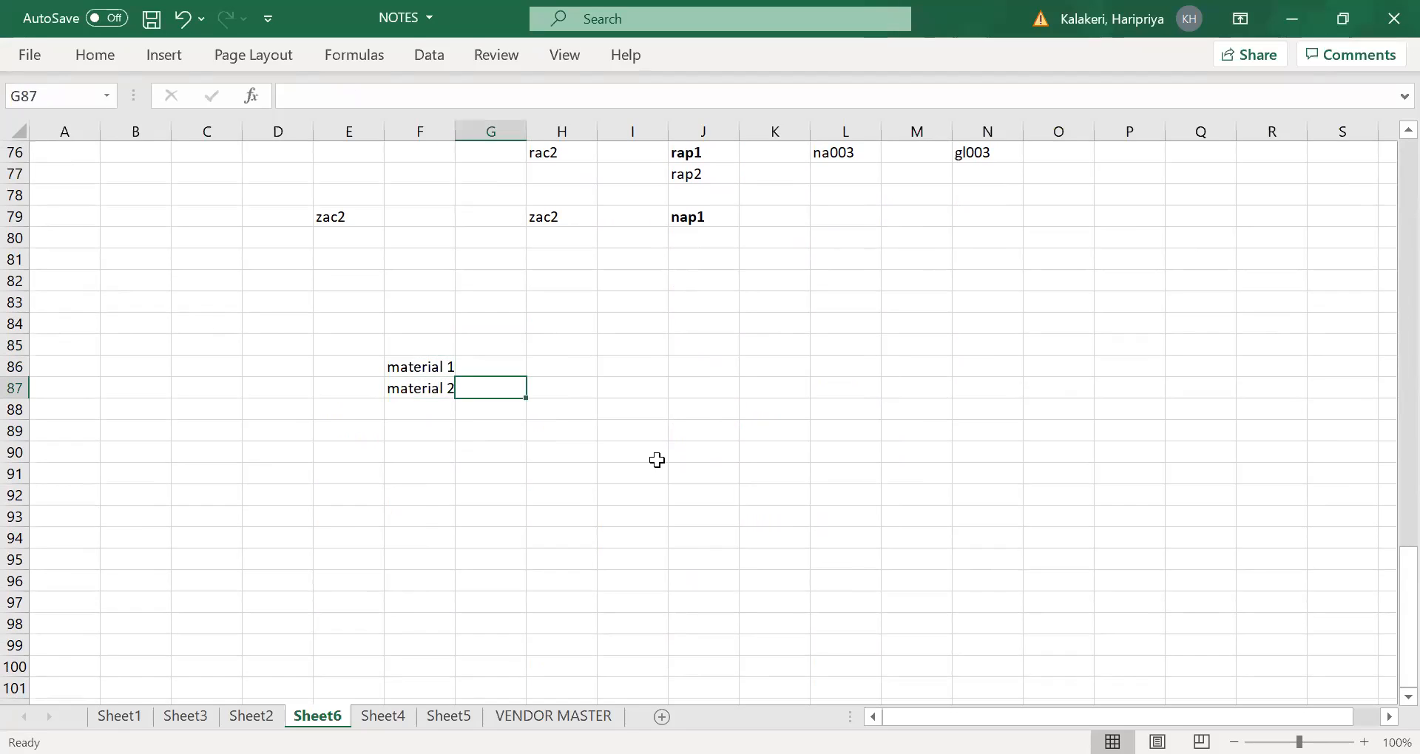
# - Add the heading "valuation class" in cell H84 above the material rows
pyautogui.click(565, 325)
pyautogui.write('valua')
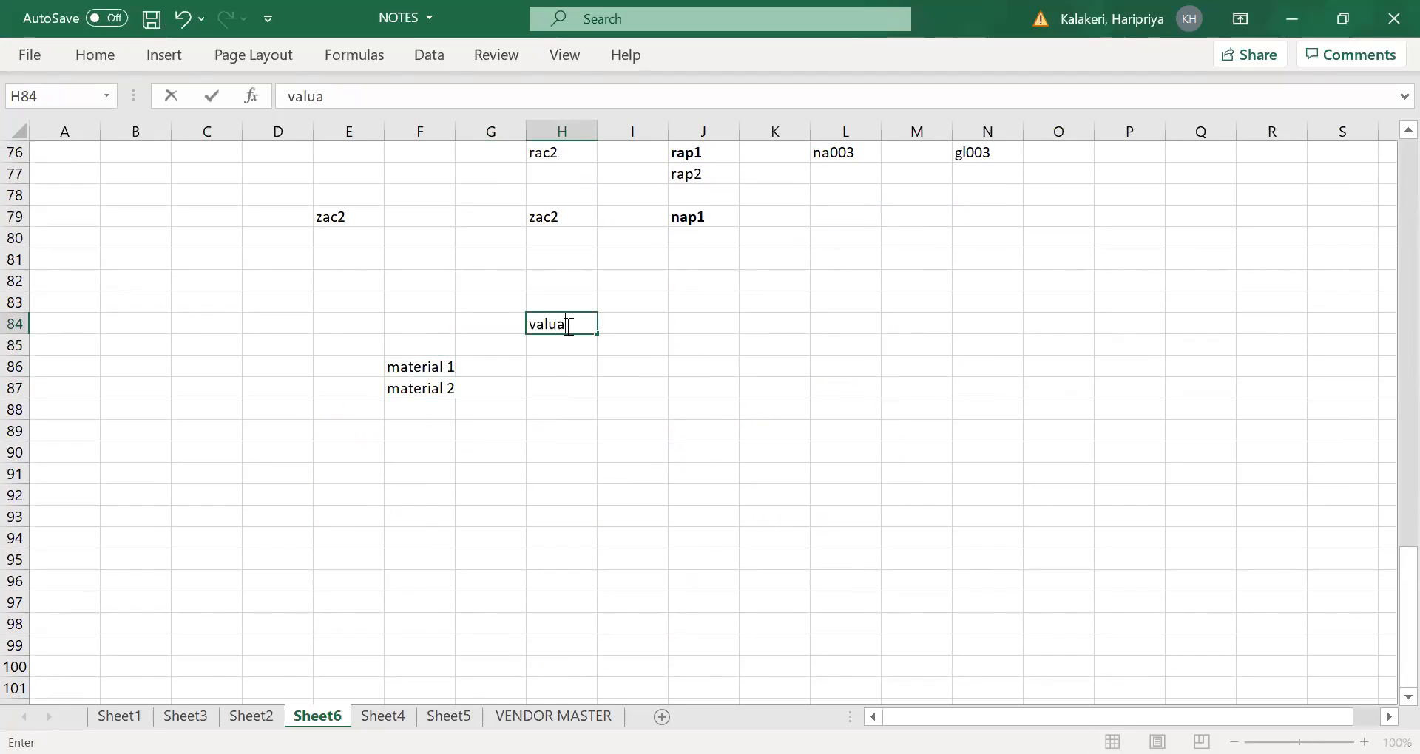
pyautogui.write('tion class')
pyautogui.press('Tab')
pyautogui.press('Tab')
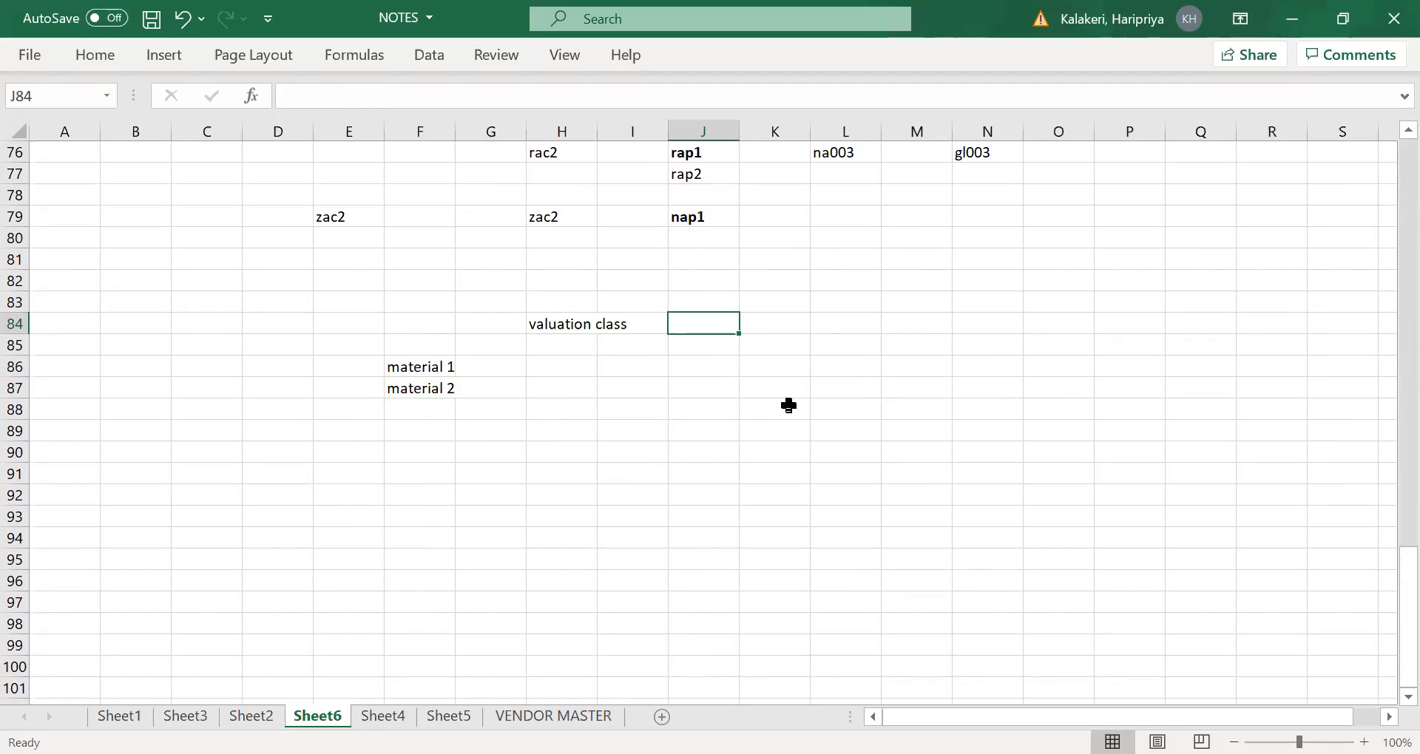
# - Add the heading "account category reference" in cell J84, beside the valuation class heading
pyautogui.write('a')
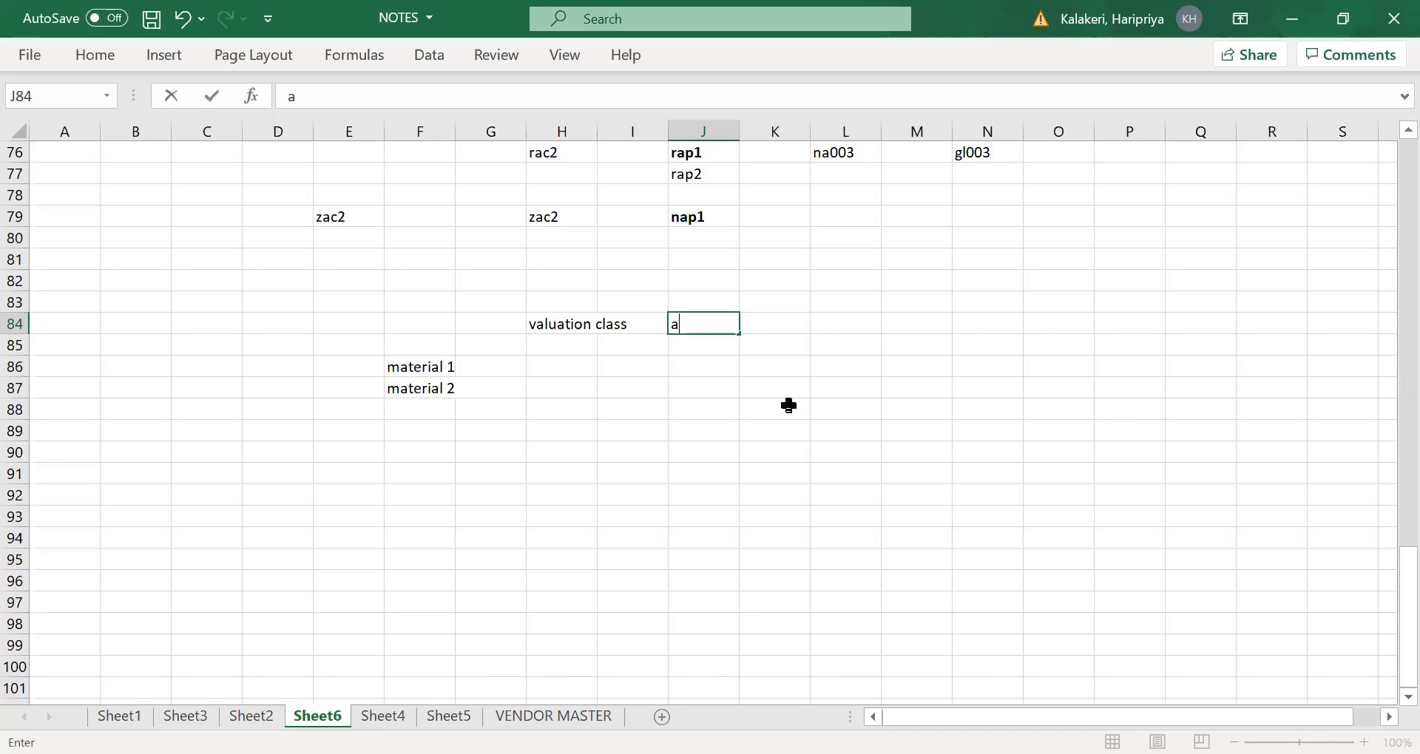
pyautogui.write('ccount cate')
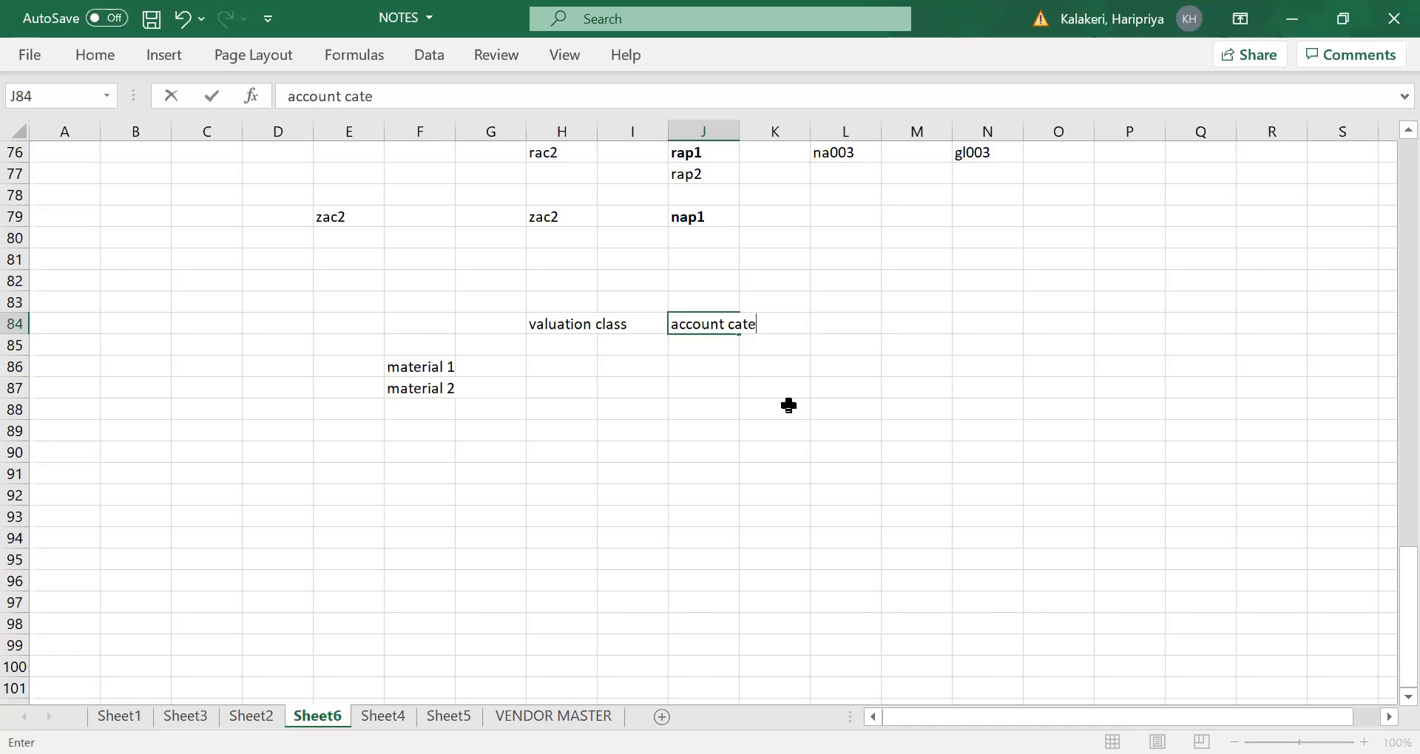
pyautogui.write('gory reference')
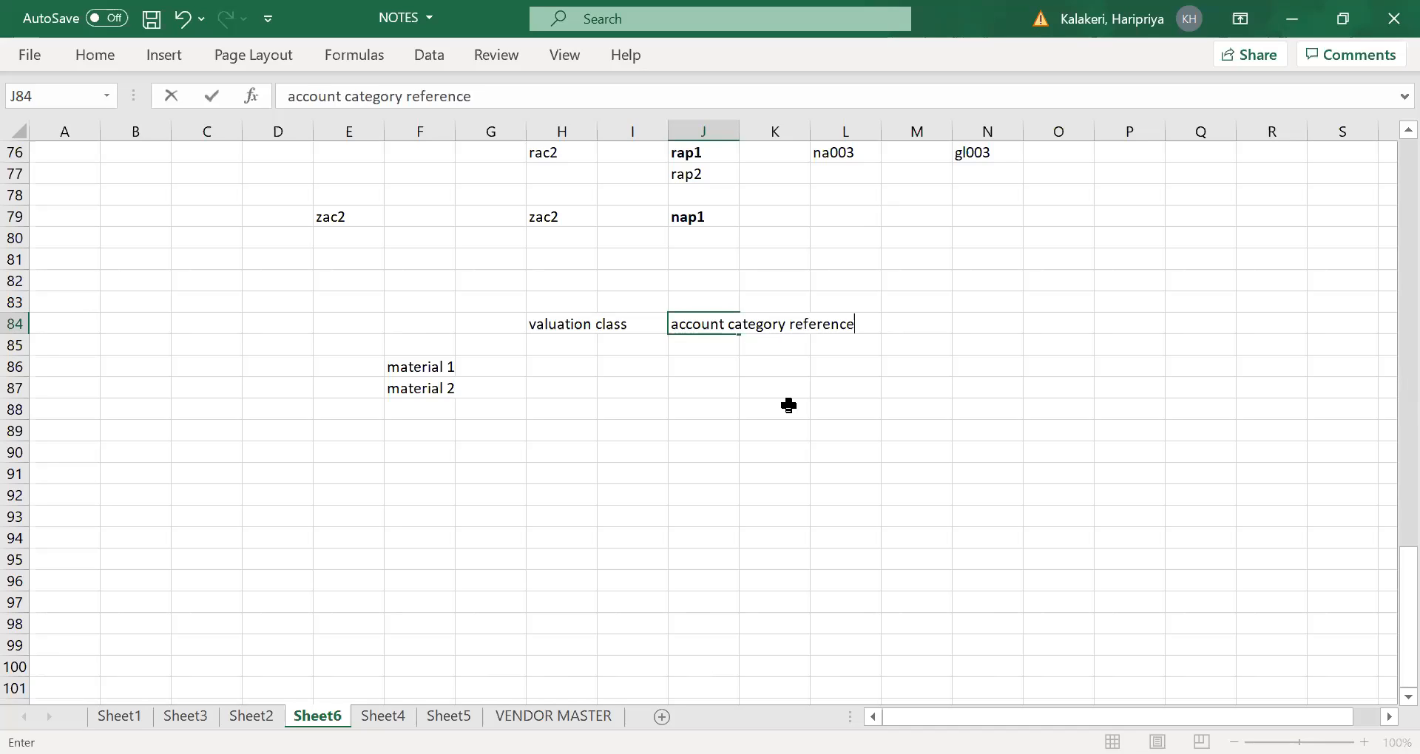
pyautogui.press('Tab')
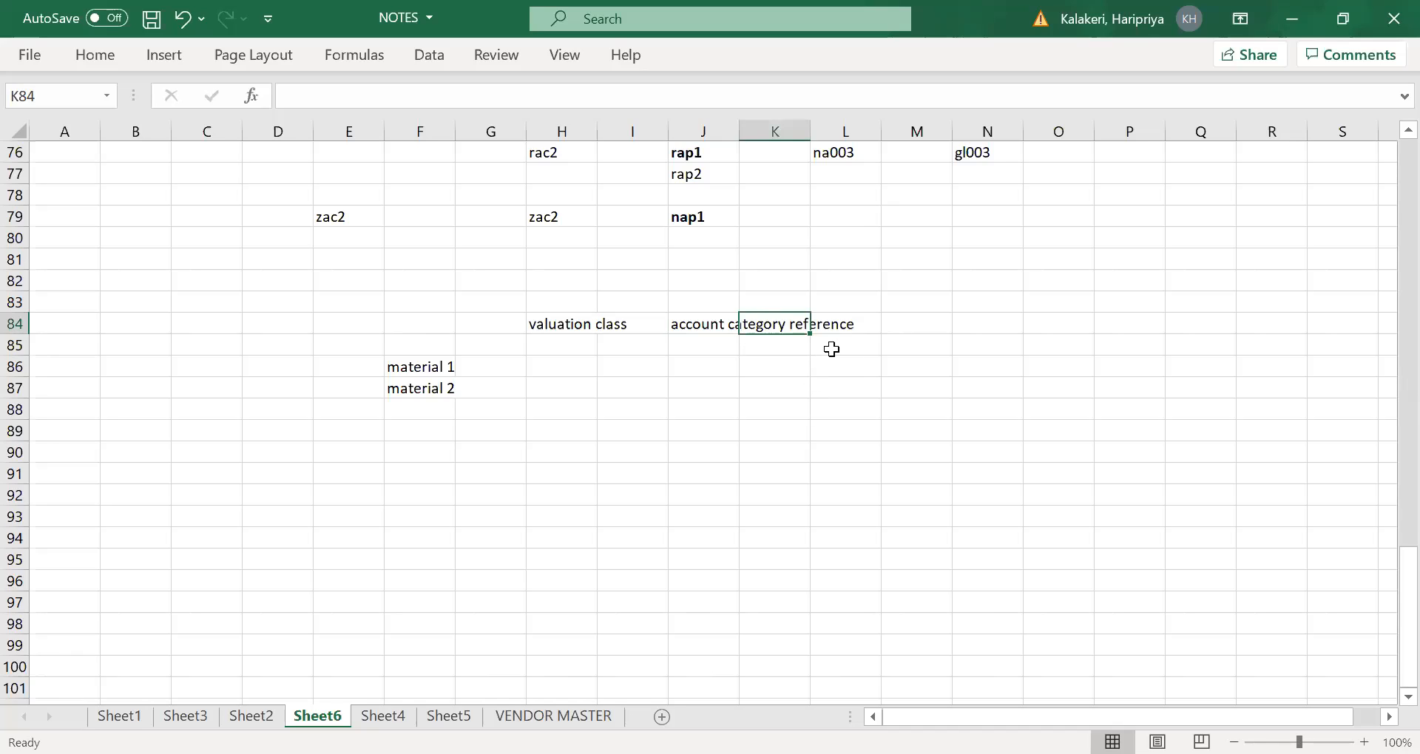
# - Add the heading "Material Type" in cell M84, after the account category reference heading
pyautogui.press('Tab')
pyautogui.press('Tab')
pyautogui.press('Tab')
pyautogui.click(929, 326)
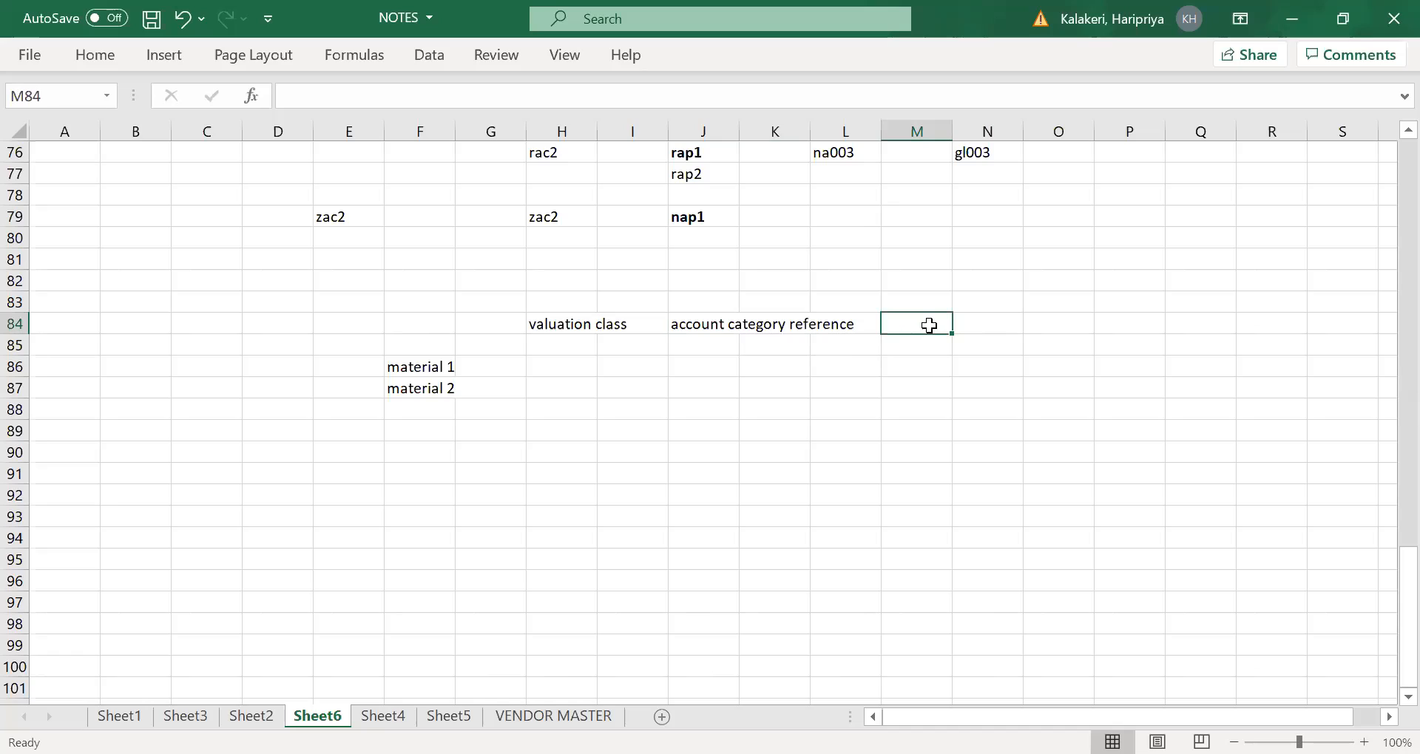
pyautogui.write('Material Type')
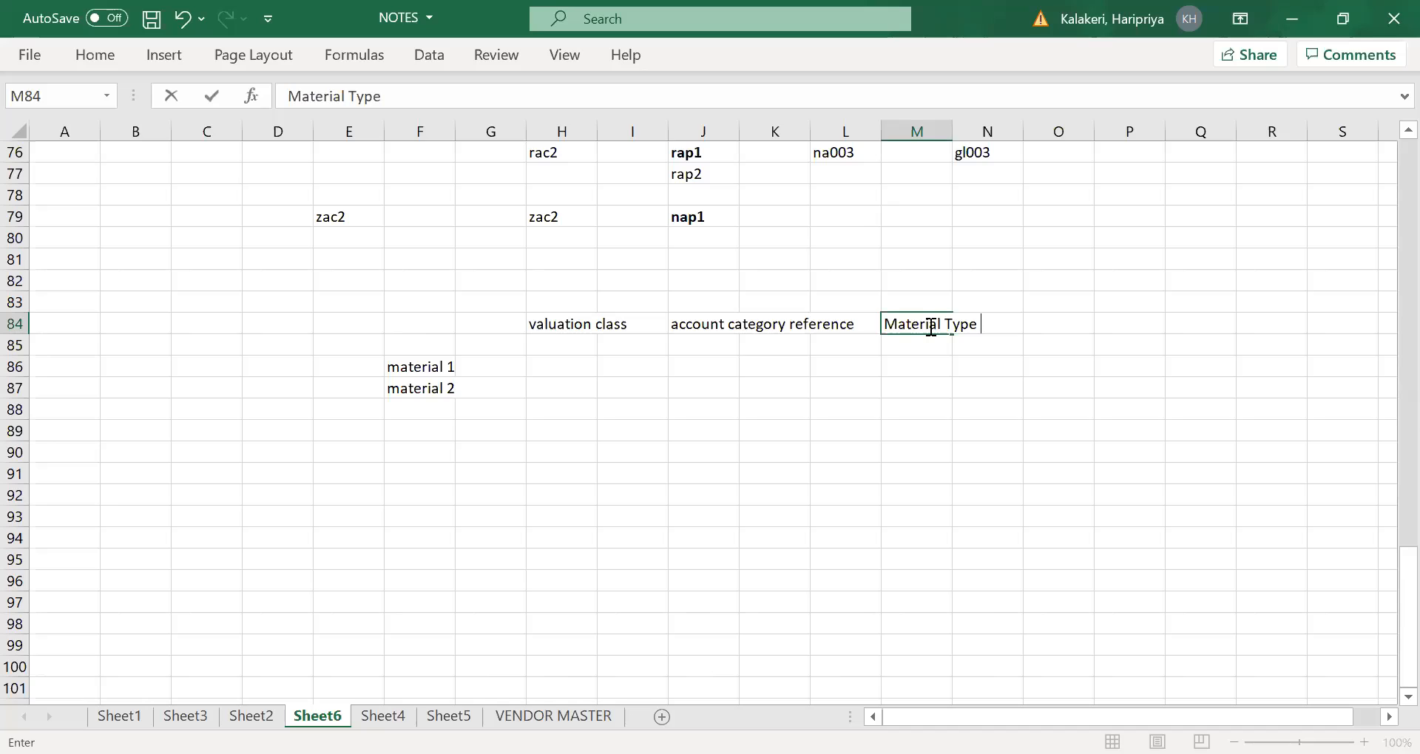
pyautogui.moveTo(534, 494); pyautogui.dragTo(517, 451)
# - Assign valuation class 3000 to material 1 in cell H86
pyautogui.click(547, 367)
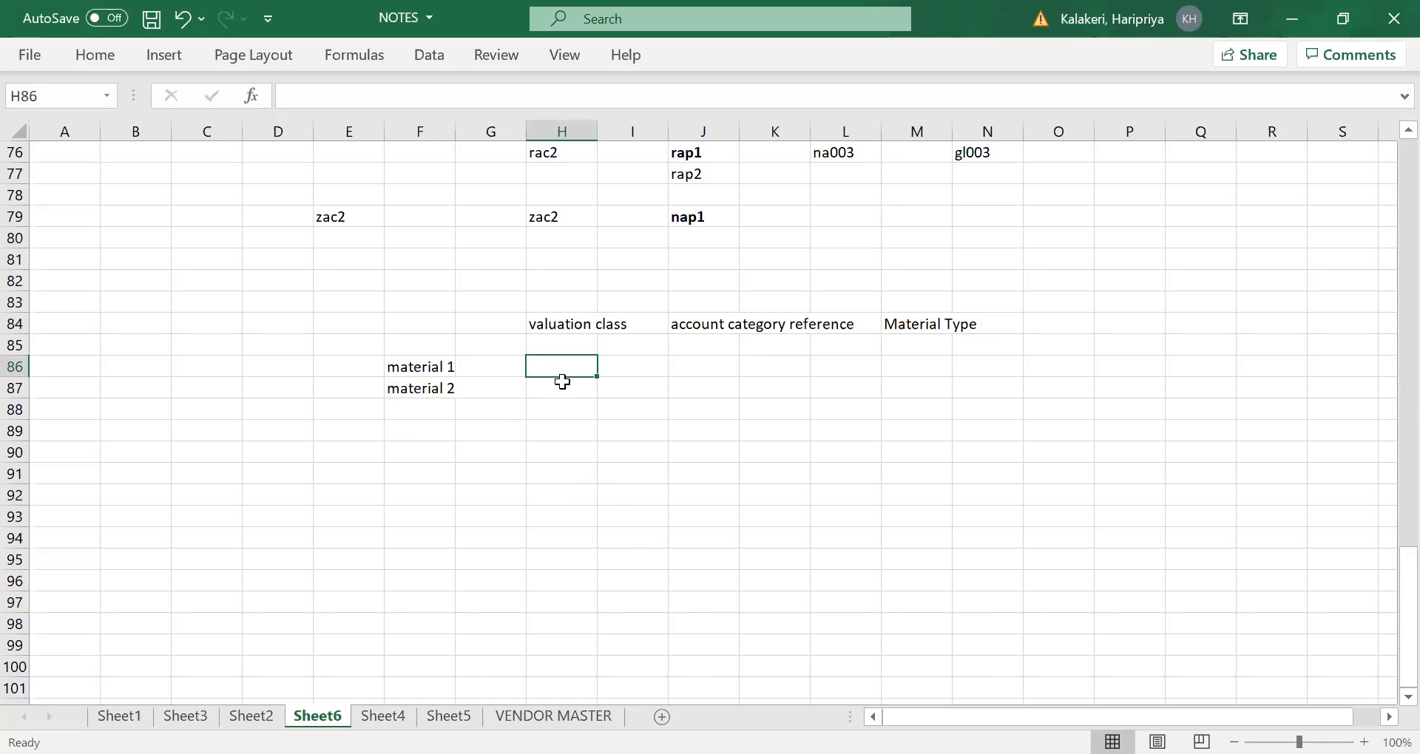
pyautogui.click(434, 368)
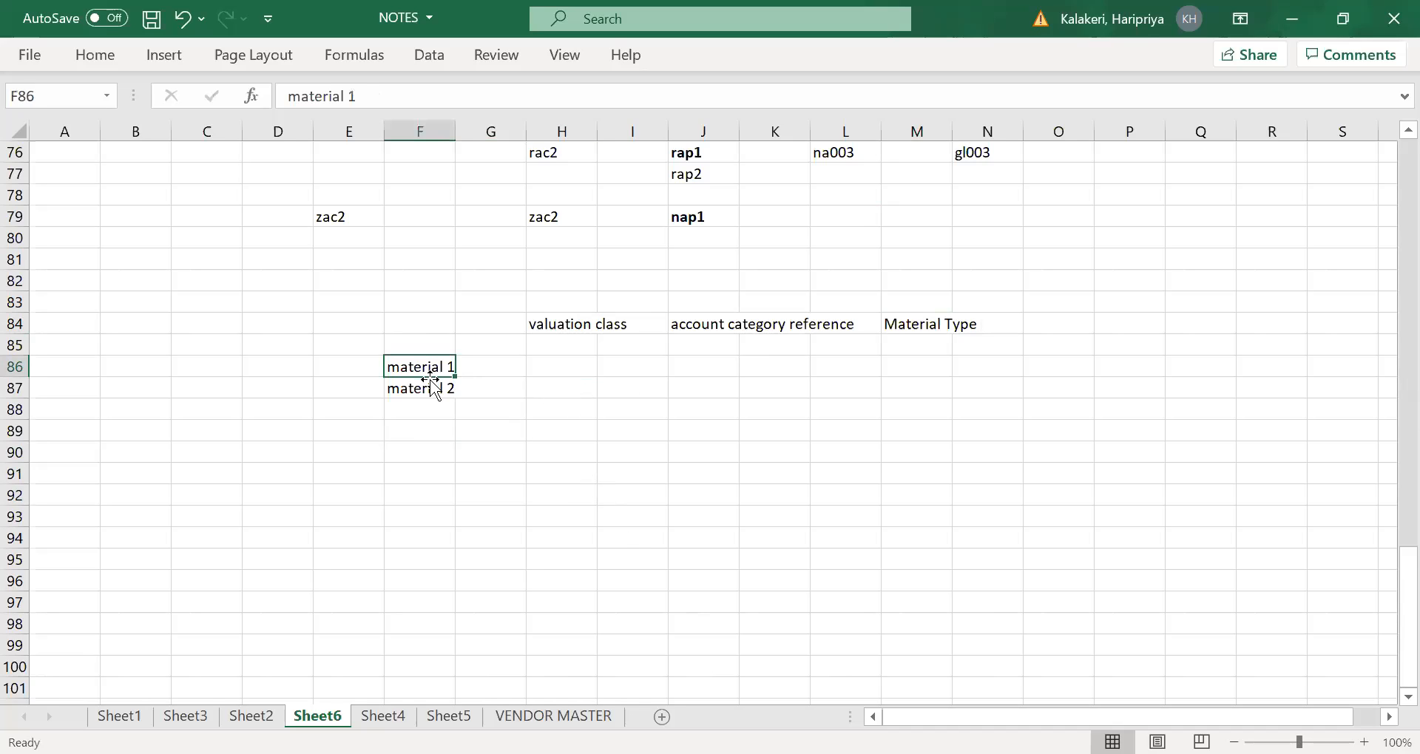
pyautogui.click(558, 367)
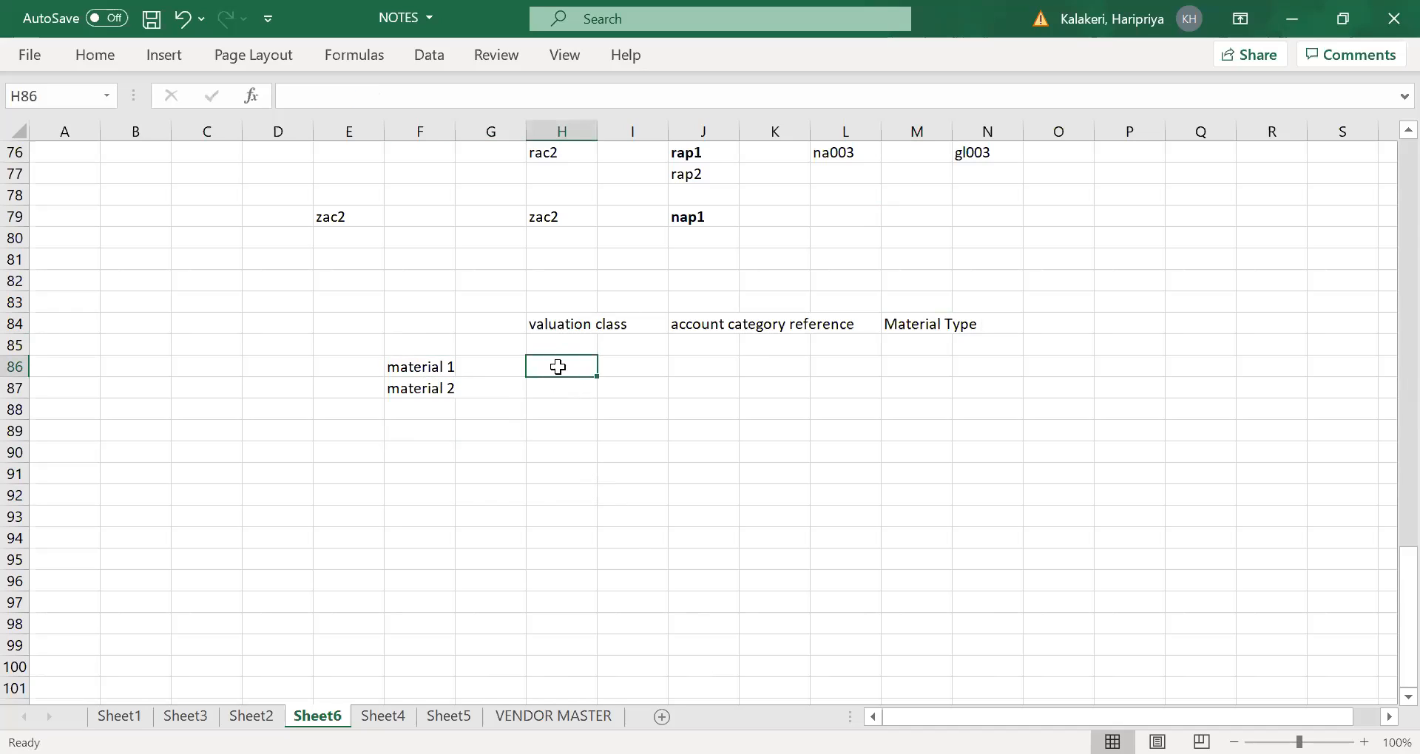
pyautogui.write('3000')
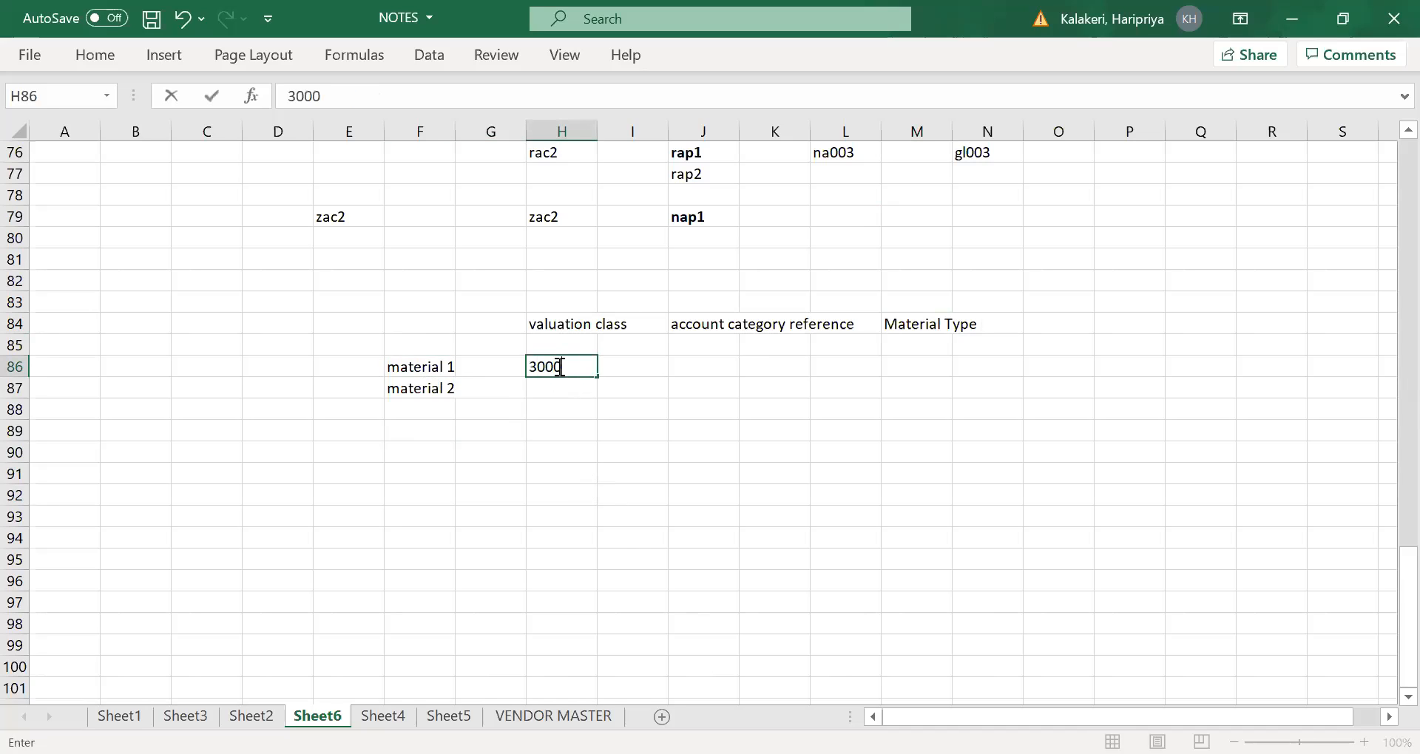
pyautogui.press('Tab')
pyautogui.click(702, 366)
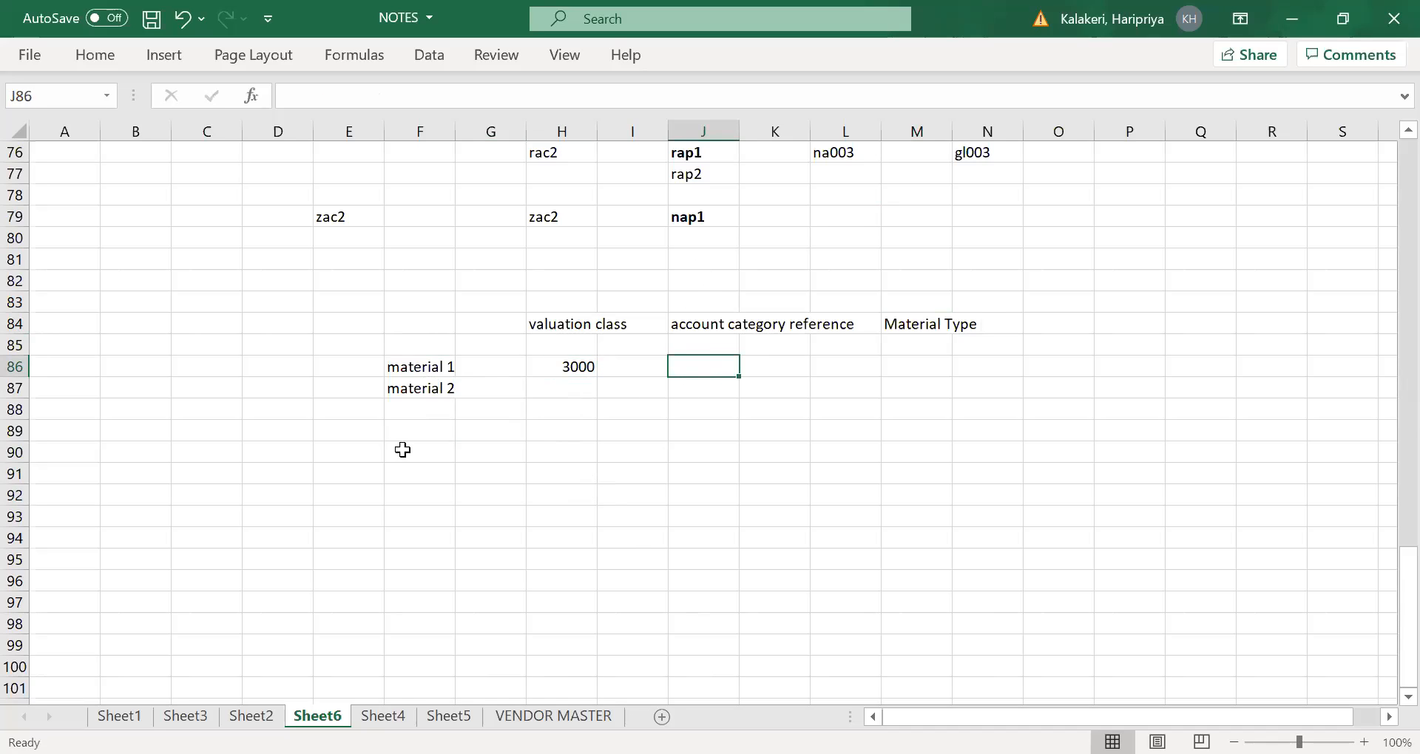
# - Copy the two material labels from F86:F87 to F89:F90
pyautogui.moveTo(412, 369); pyautogui.dragTo(414, 388)
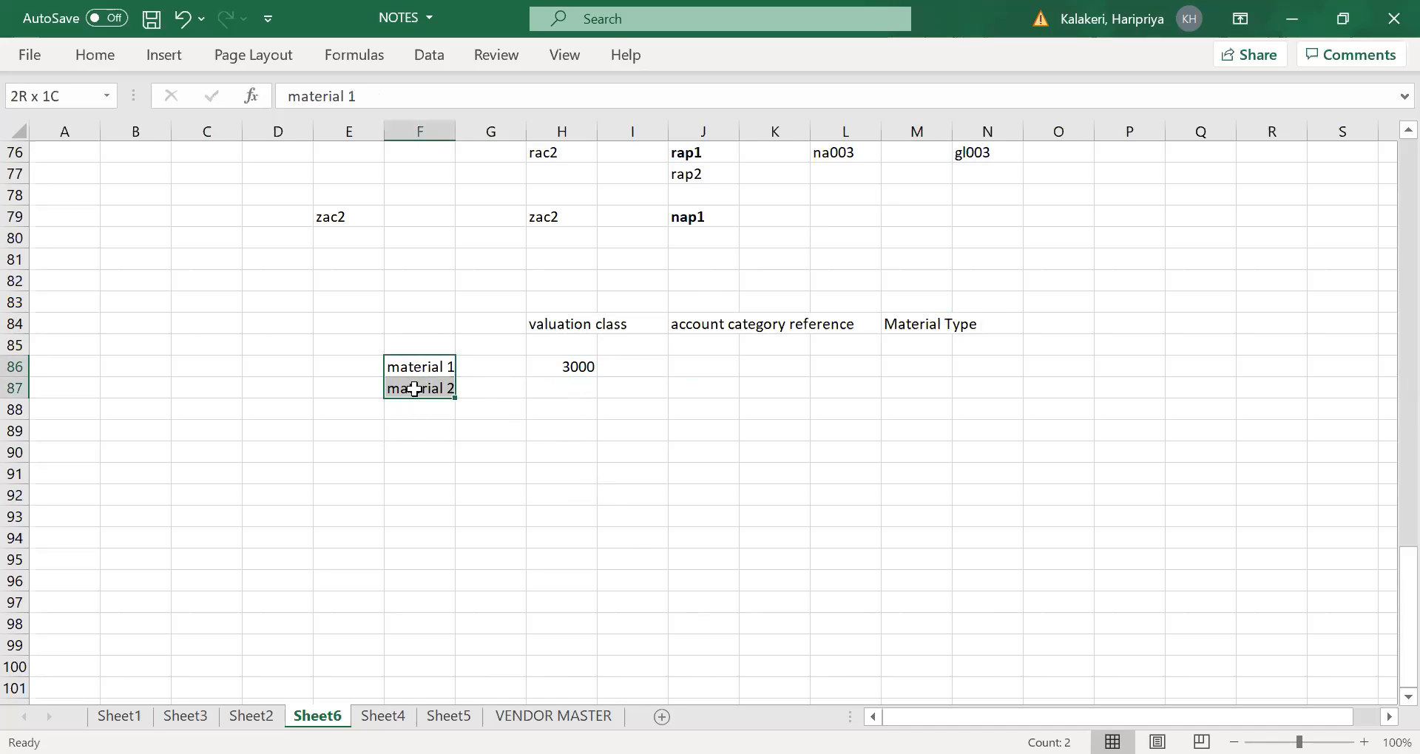
pyautogui.hotkey('ctrl', 'c')
pyautogui.click(412, 429)
pyautogui.hotkey('ctrl', 'v')
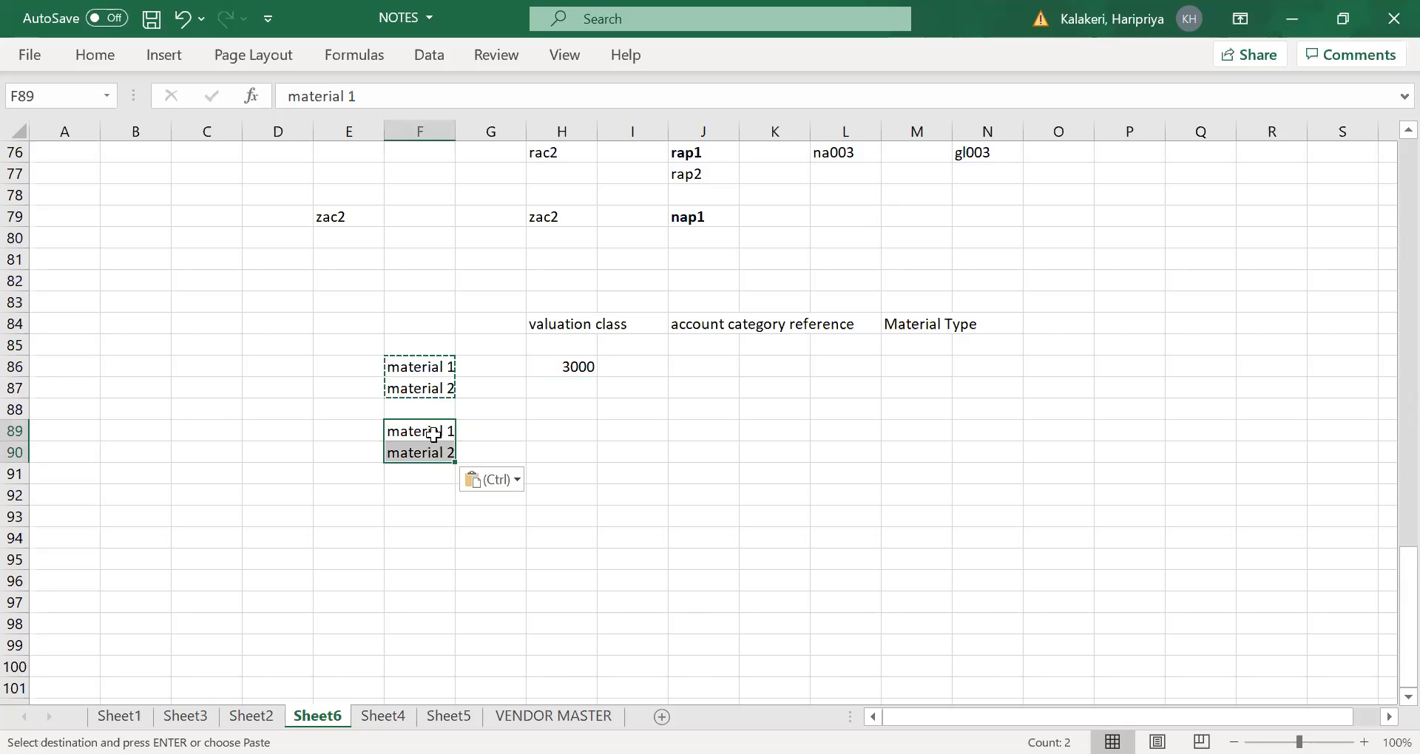
pyautogui.click(428, 430)
pyautogui.press('Escape')
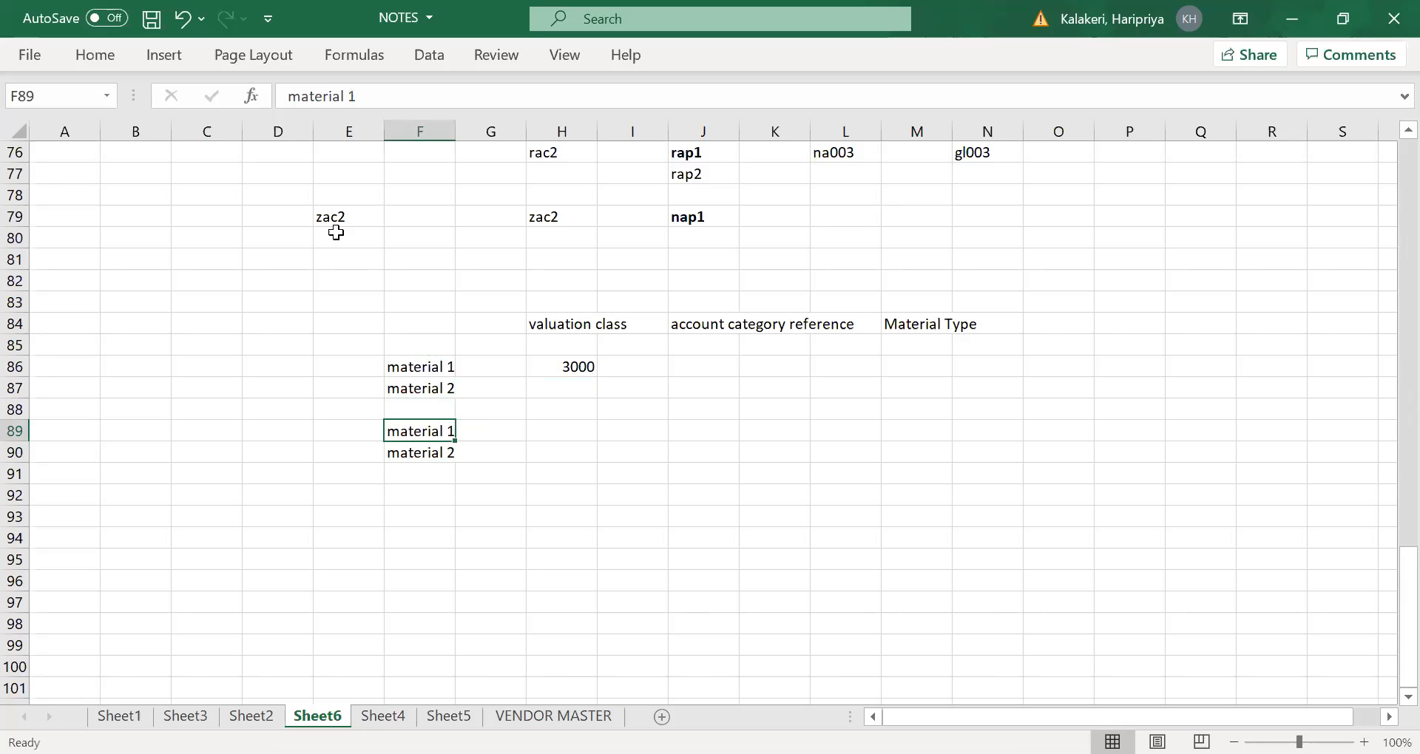
# - Change the copied labels to "material 3" in cell F89 and "material 4" in cell F90
pyautogui.click(369, 104)
pyautogui.press('BackSpace')
pyautogui.write('3')
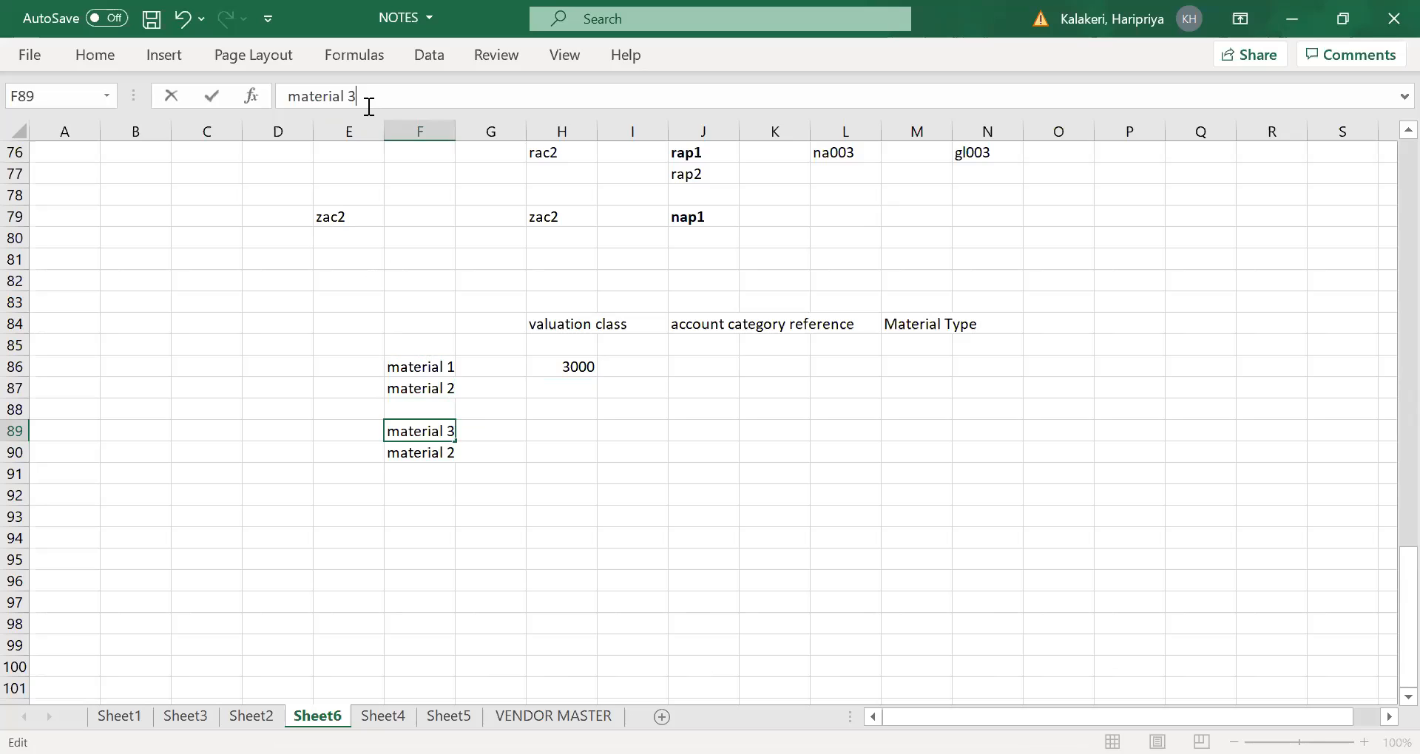
pyautogui.press('Tab')
pyautogui.click(418, 454)
pyautogui.click(377, 93)
pyautogui.press('BackSpace')
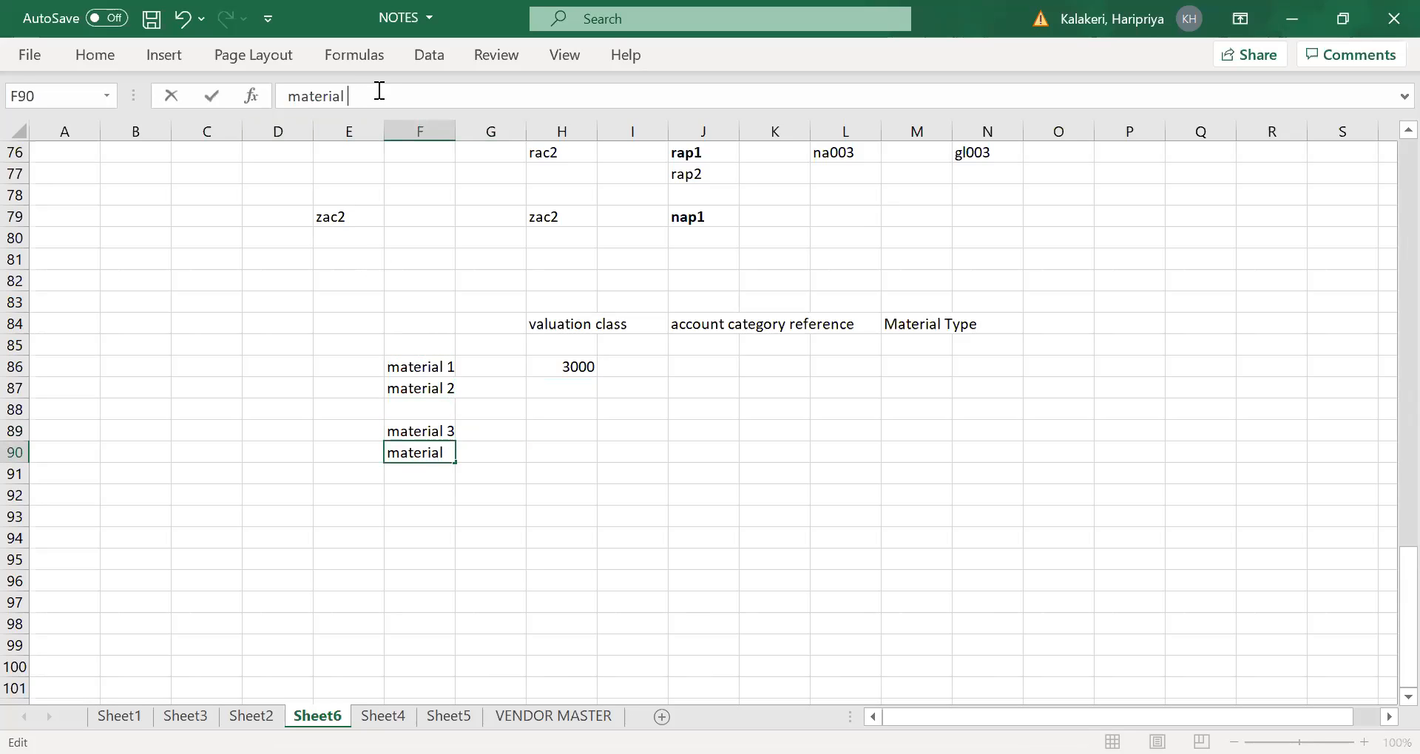
pyautogui.write('4')
pyautogui.press('Tab')
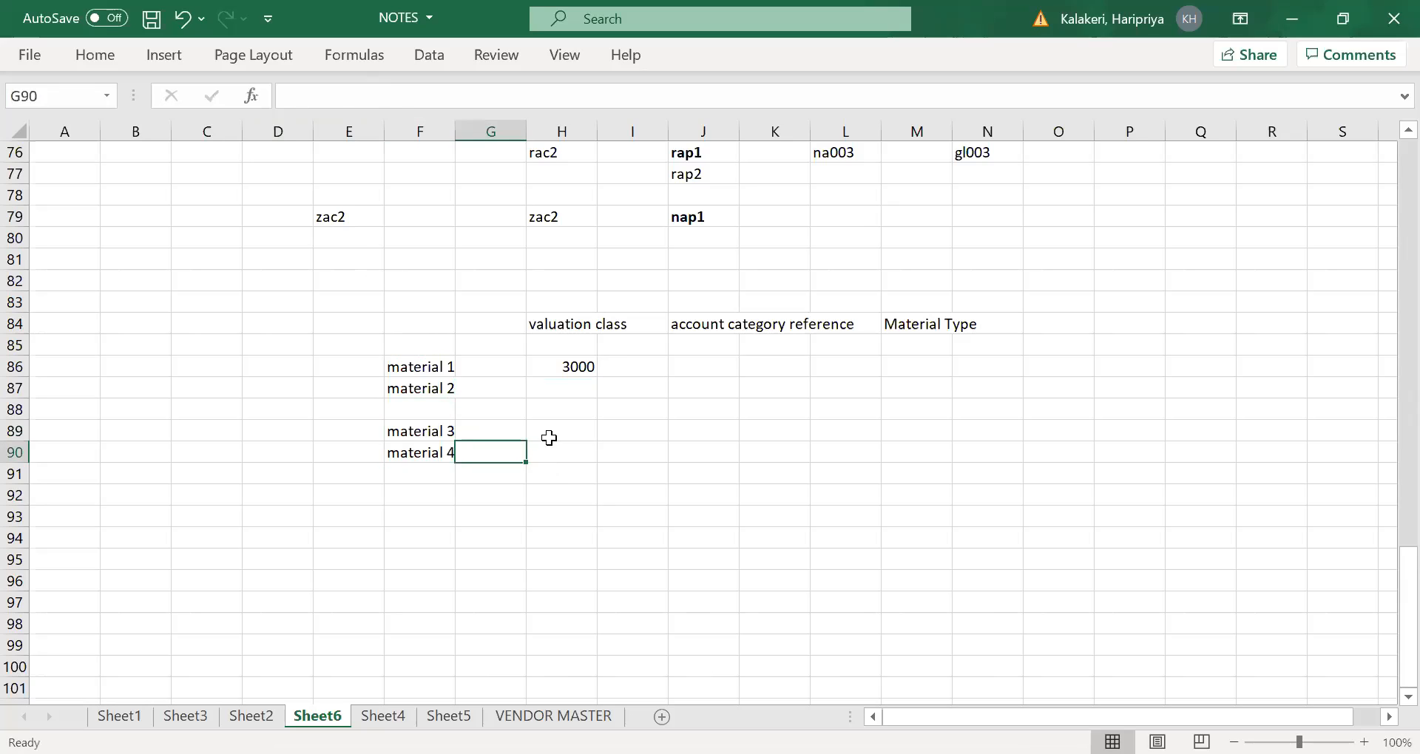
# - Assign valuation class 3001 to material 3 in cell H89
pyautogui.click(565, 416)
pyautogui.click(575, 448)
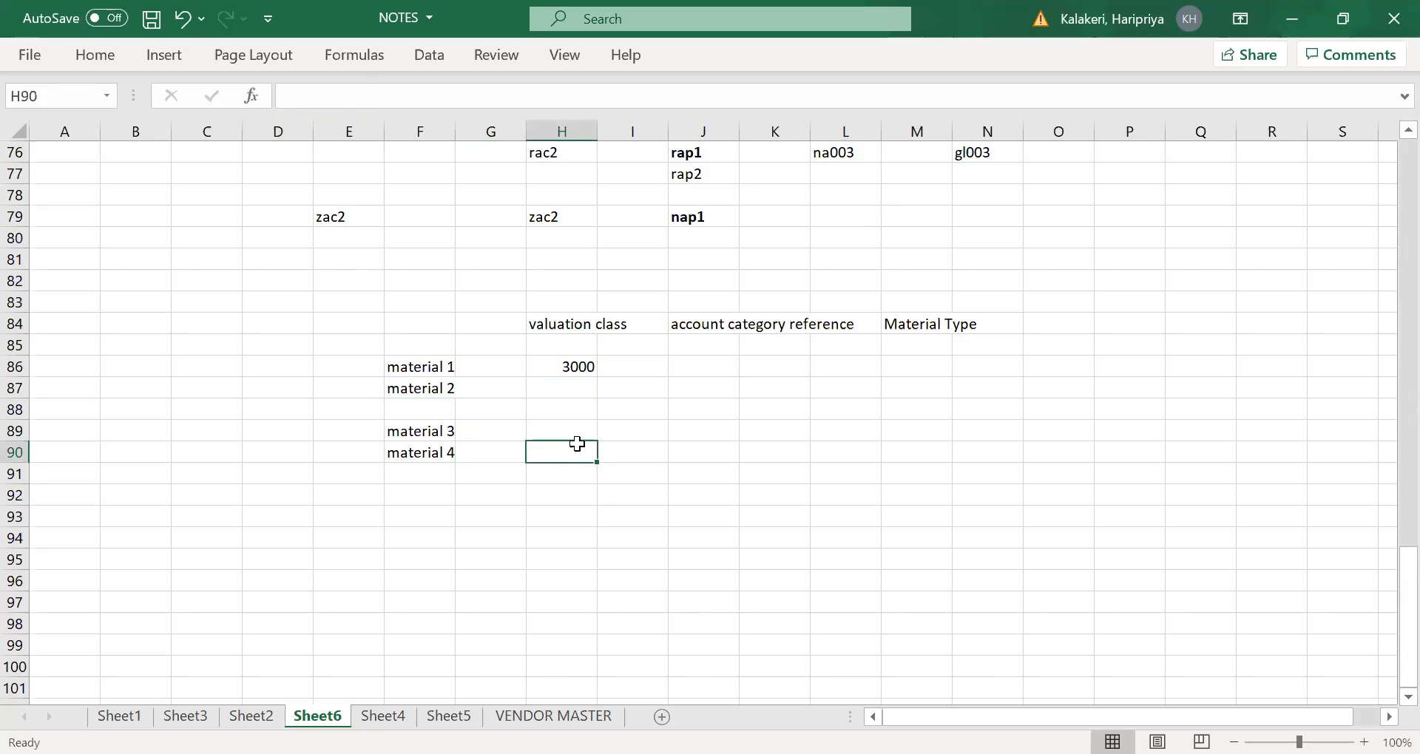
pyautogui.click(575, 435)
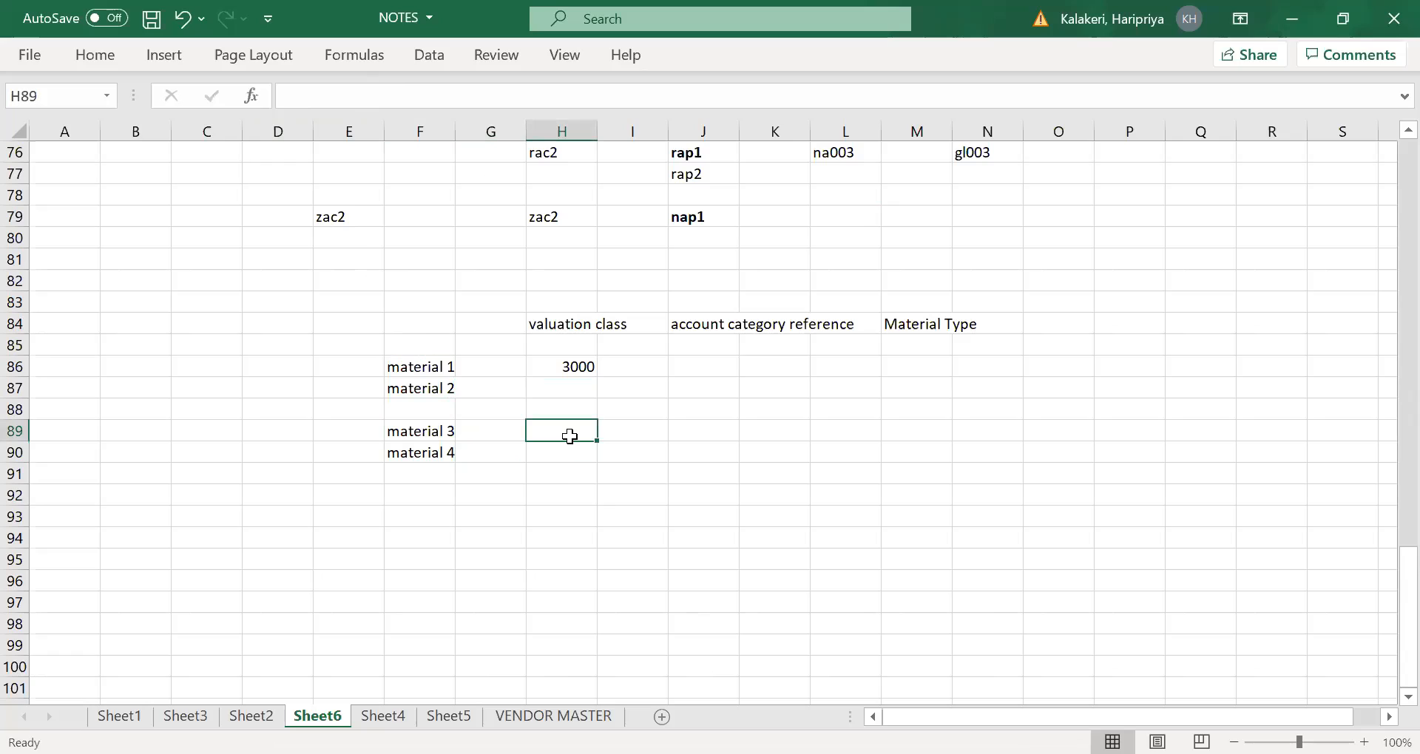
pyautogui.write('300')
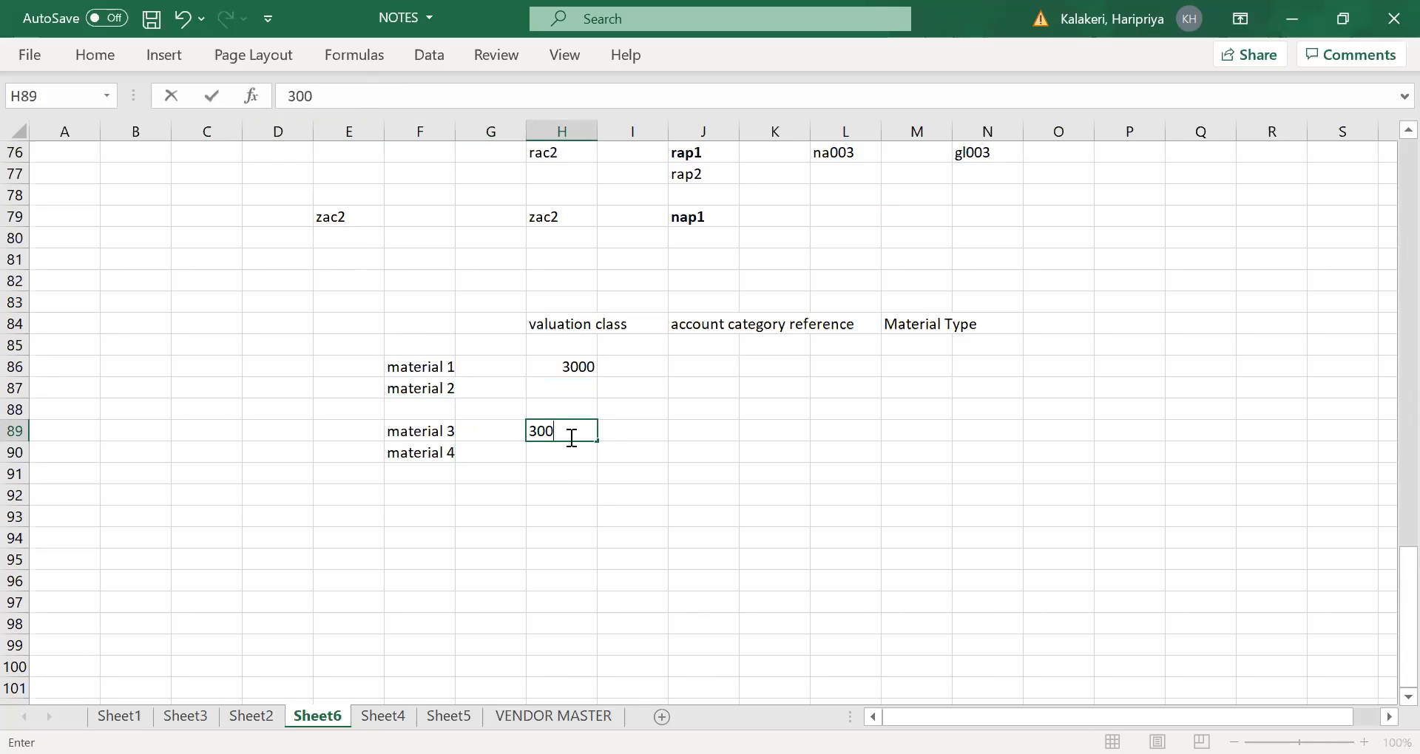
pyautogui.write('1')
pyautogui.press('Tab')
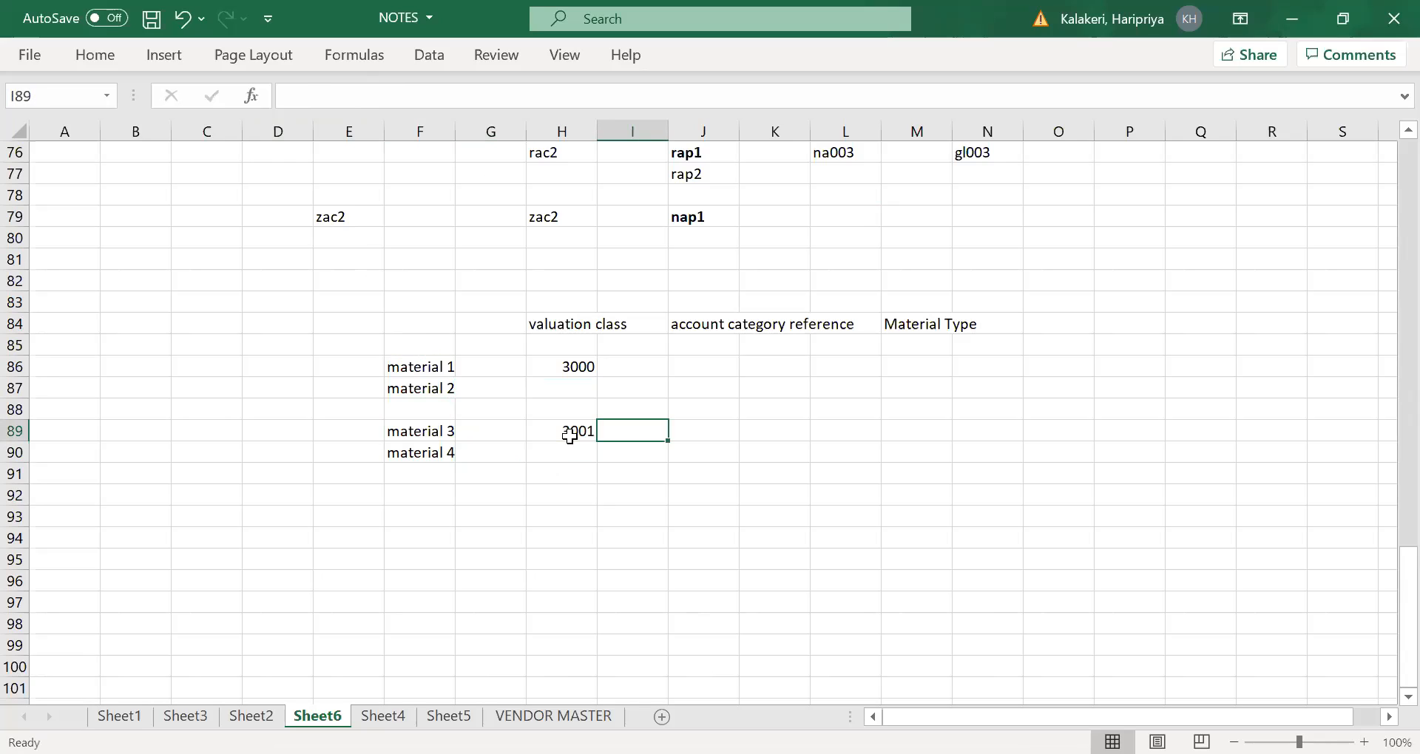
# - Review the valuation class assignments for materials 1 and 2 and for materials 3 and 4
pyautogui.click(476, 531)
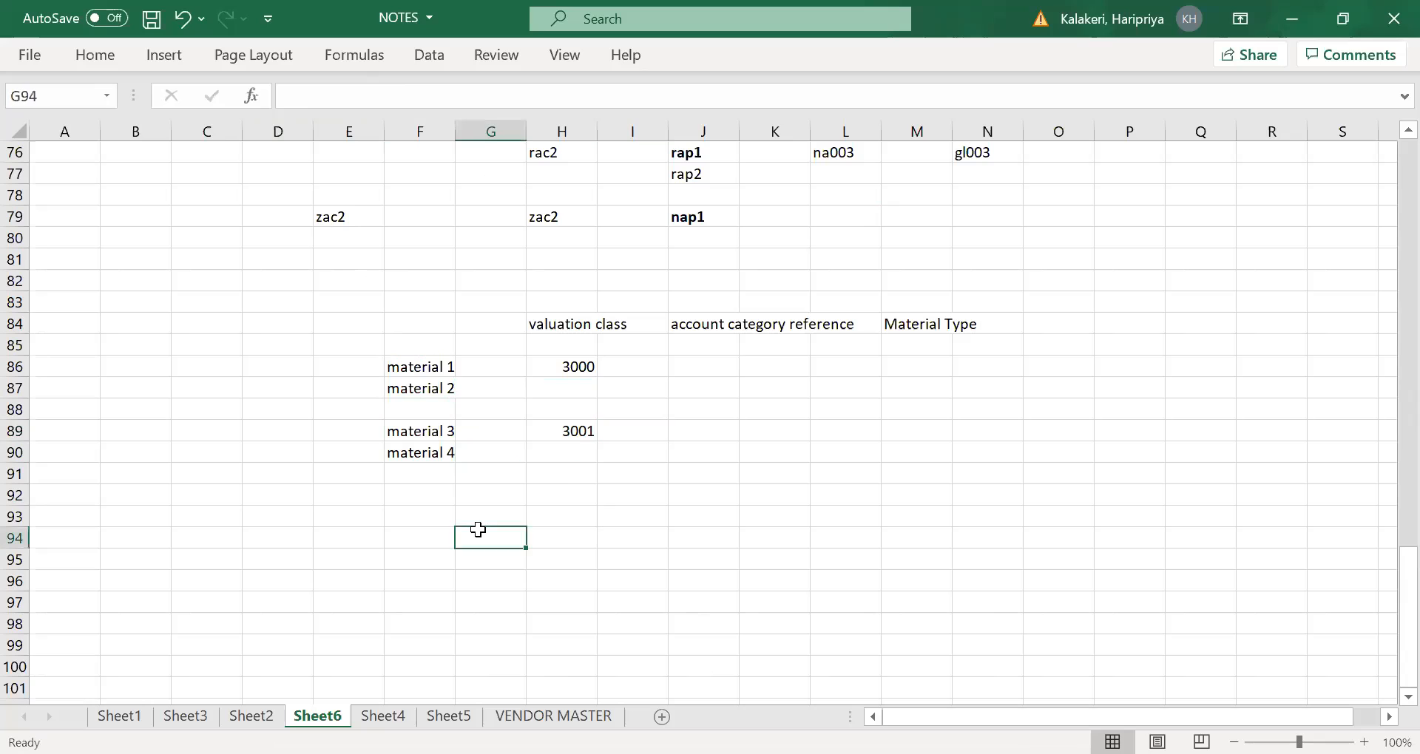
pyautogui.click(432, 383)
pyautogui.click(584, 366)
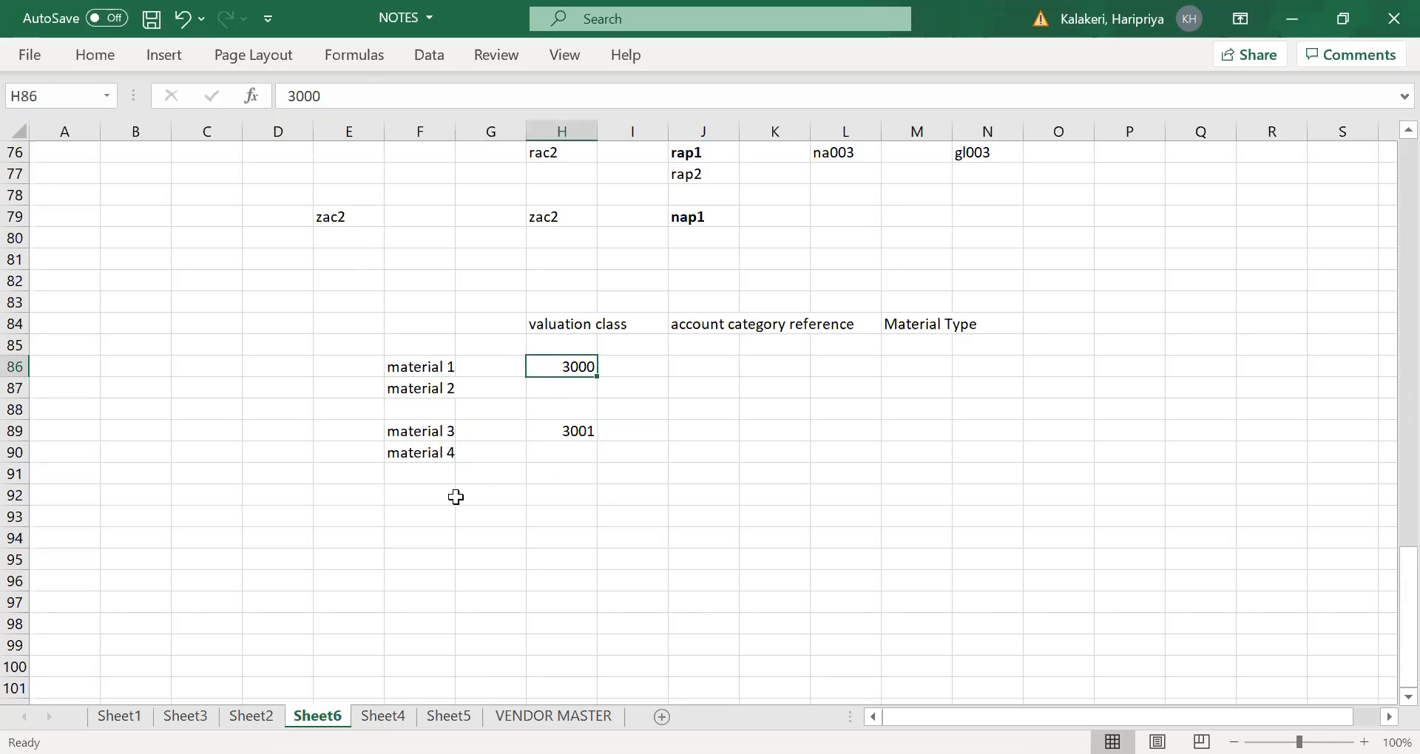
pyautogui.click(424, 429)
pyautogui.click(429, 455)
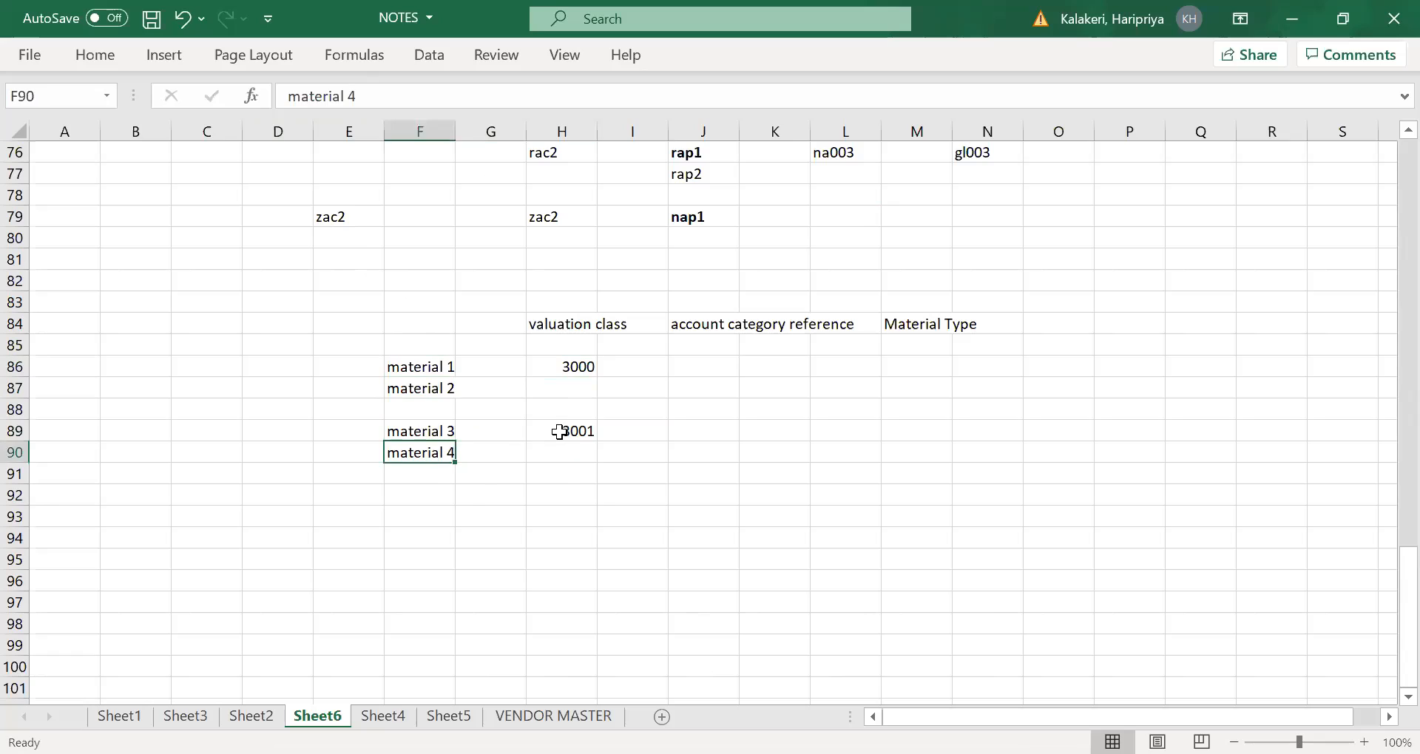
pyautogui.click(565, 432)
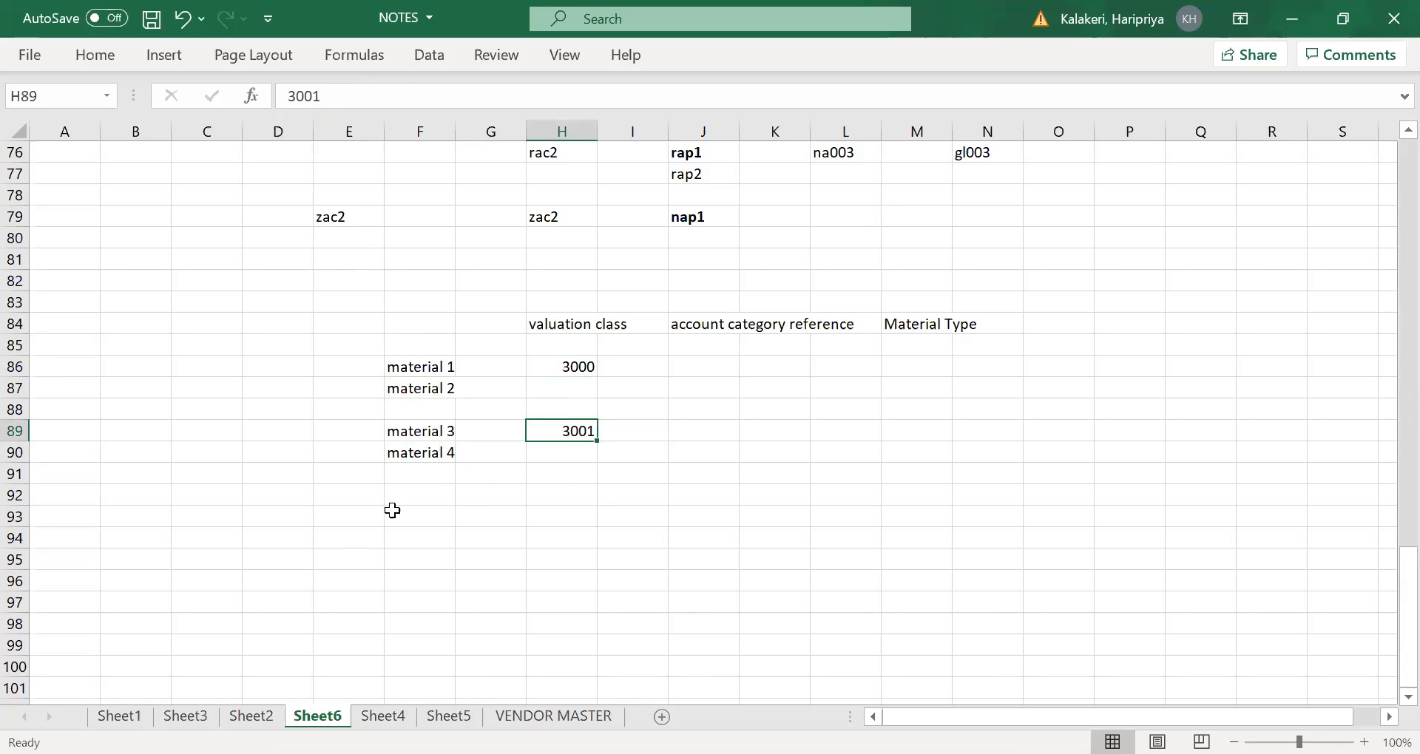
# - Copy the material 3 label to cell F92 and change it to "material 5"
pyautogui.click(424, 428)
pyautogui.hotkey('ctrl', 'c')
pyautogui.click(424, 492)
pyautogui.hotkey('ctrl', 'v')
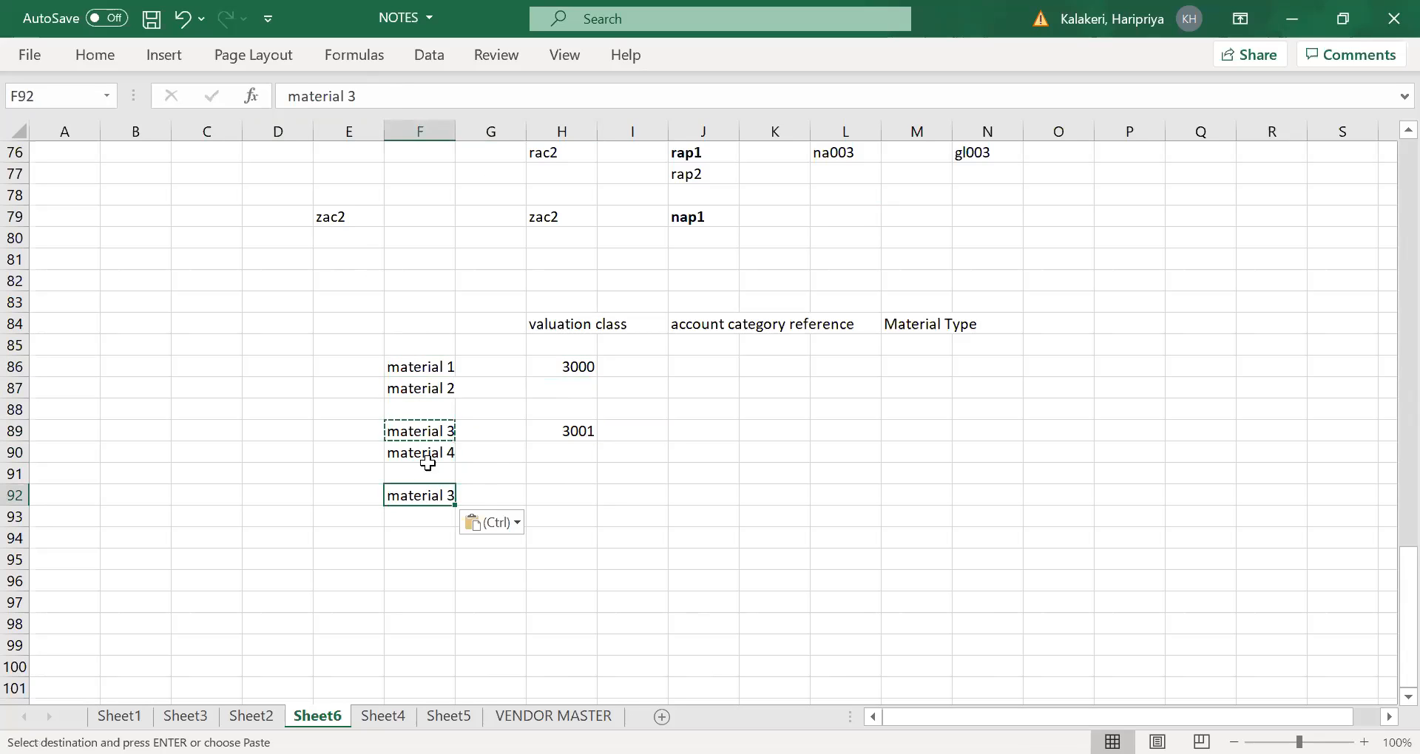
pyautogui.click(375, 97)
pyautogui.press('BackSpace')
pyautogui.write('5')
pyautogui.press('Tab')
pyautogui.press('Tab')
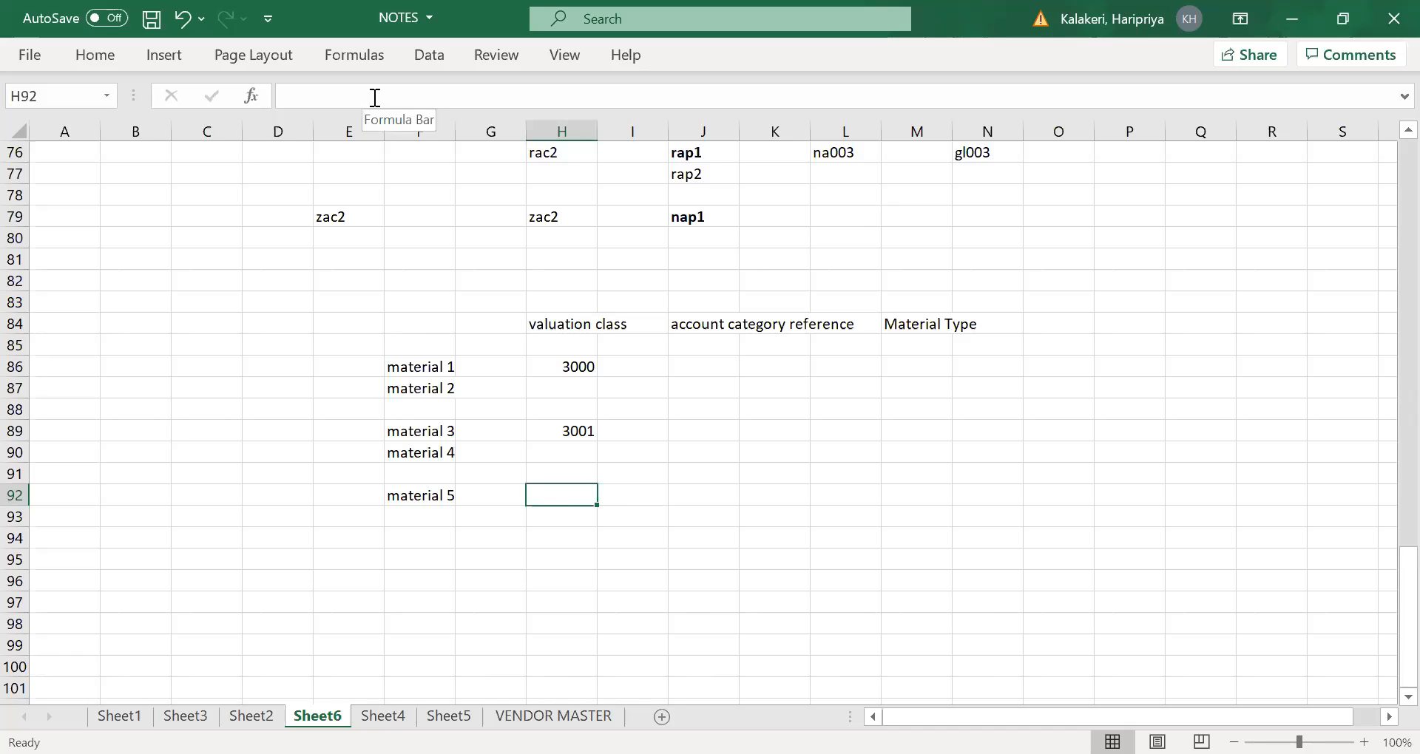
# - Assign valuation class 3002 to material 5 in cell H92
pyautogui.write('3002')
pyautogui.press('Tab')
pyautogui.press('Tab')
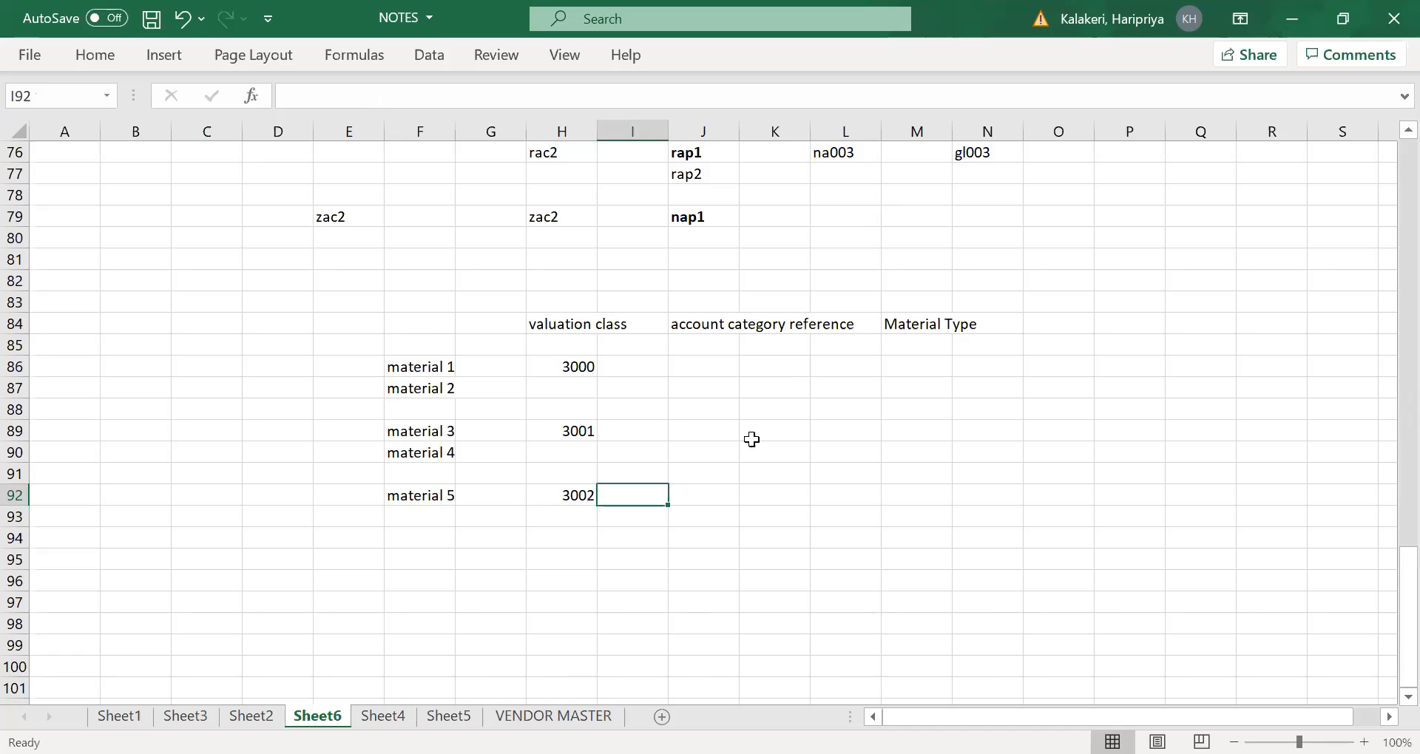
# - Enter account category reference 1000 in cell J87 for the group of valuation classes 3000 and 3001
pyautogui.click(711, 325)
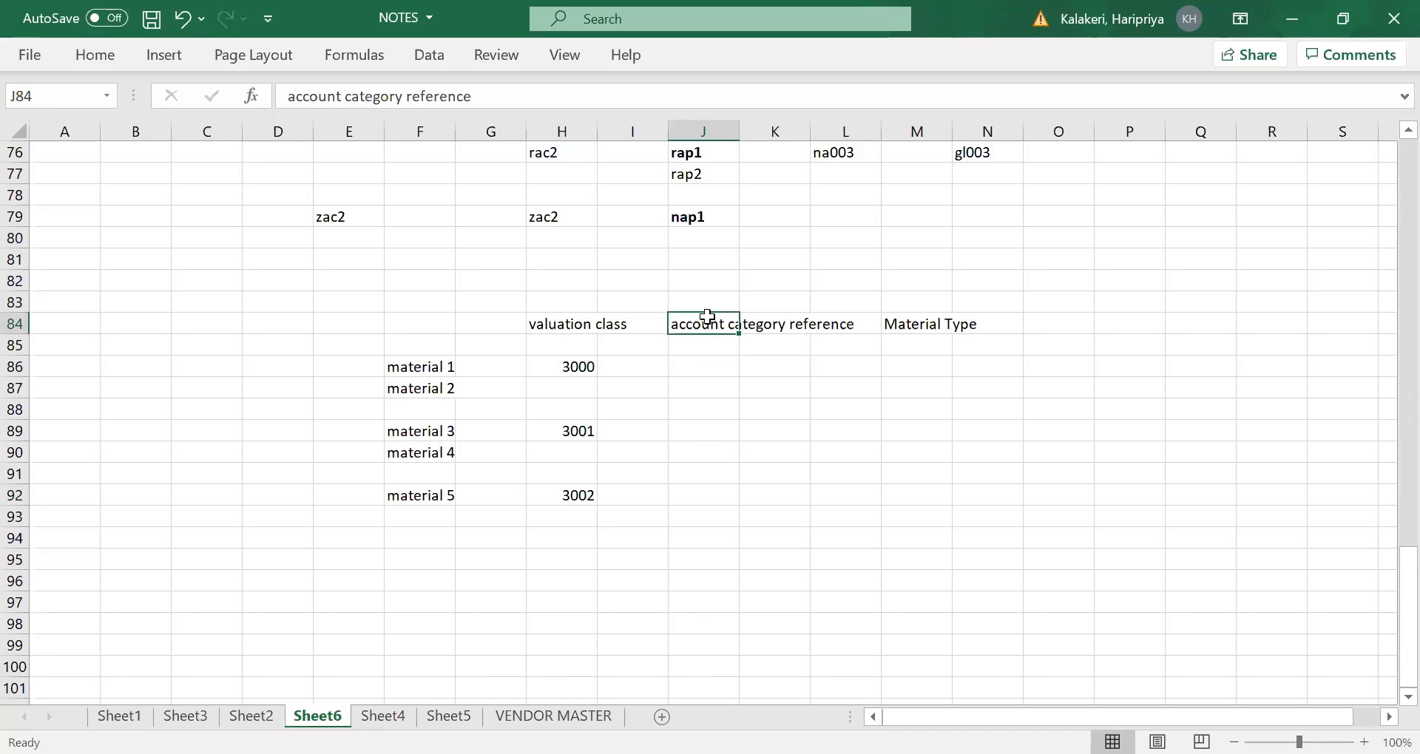
pyautogui.click(595, 372)
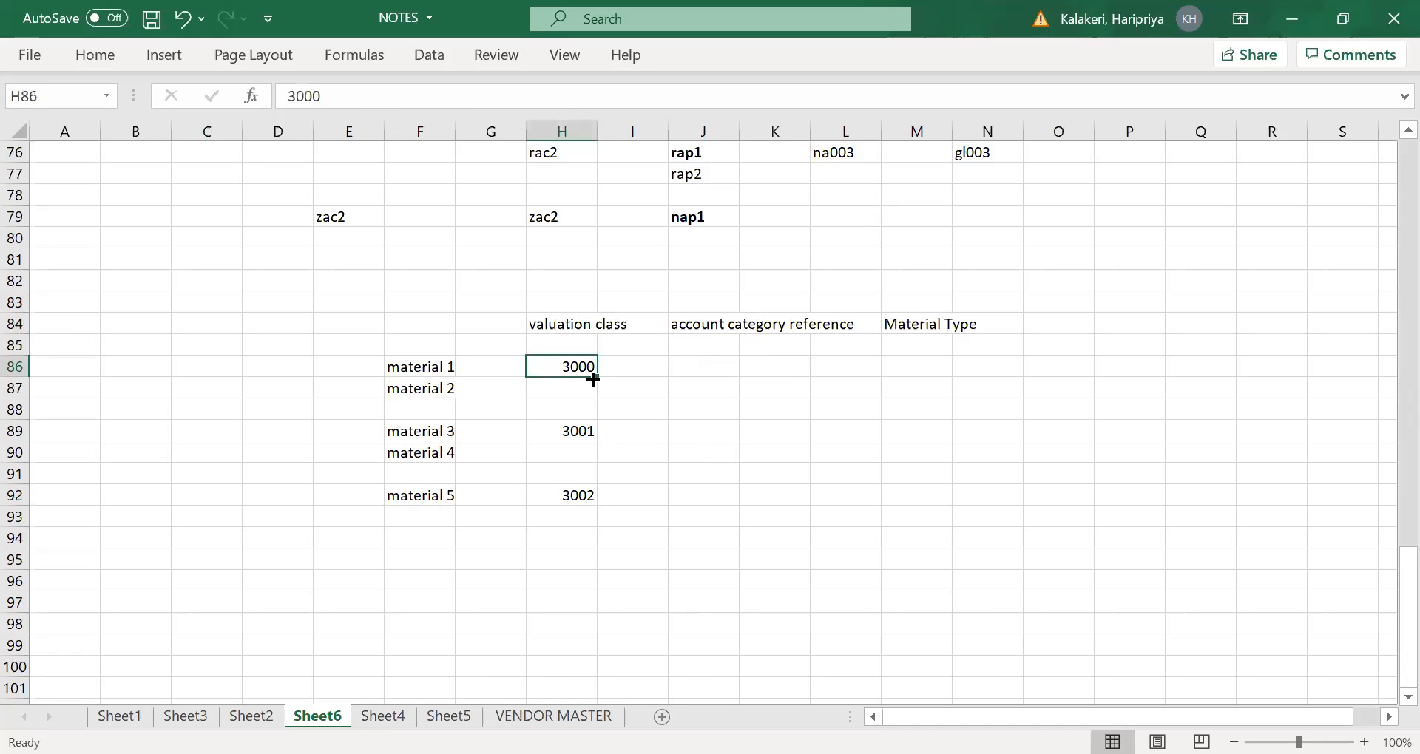
pyautogui.click(574, 427)
pyautogui.click(701, 393)
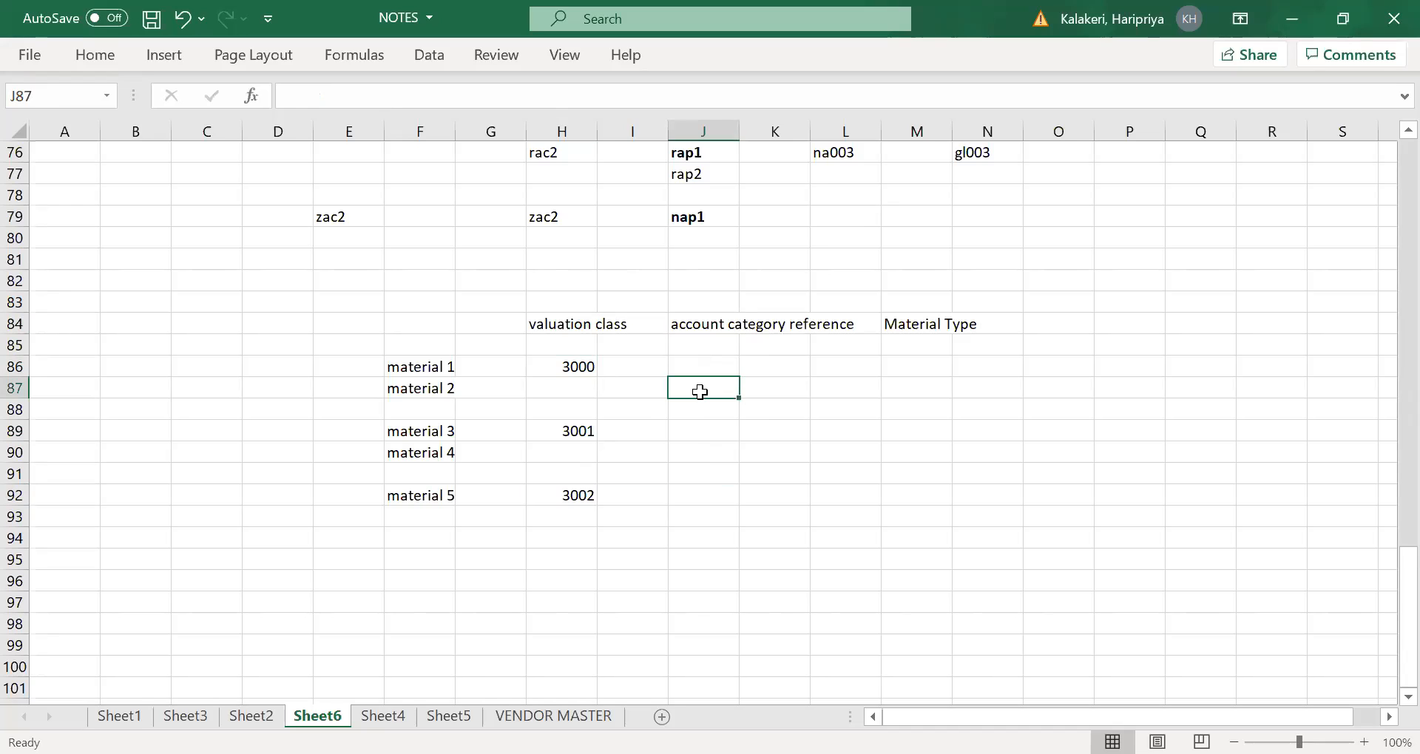
pyautogui.write('1000')
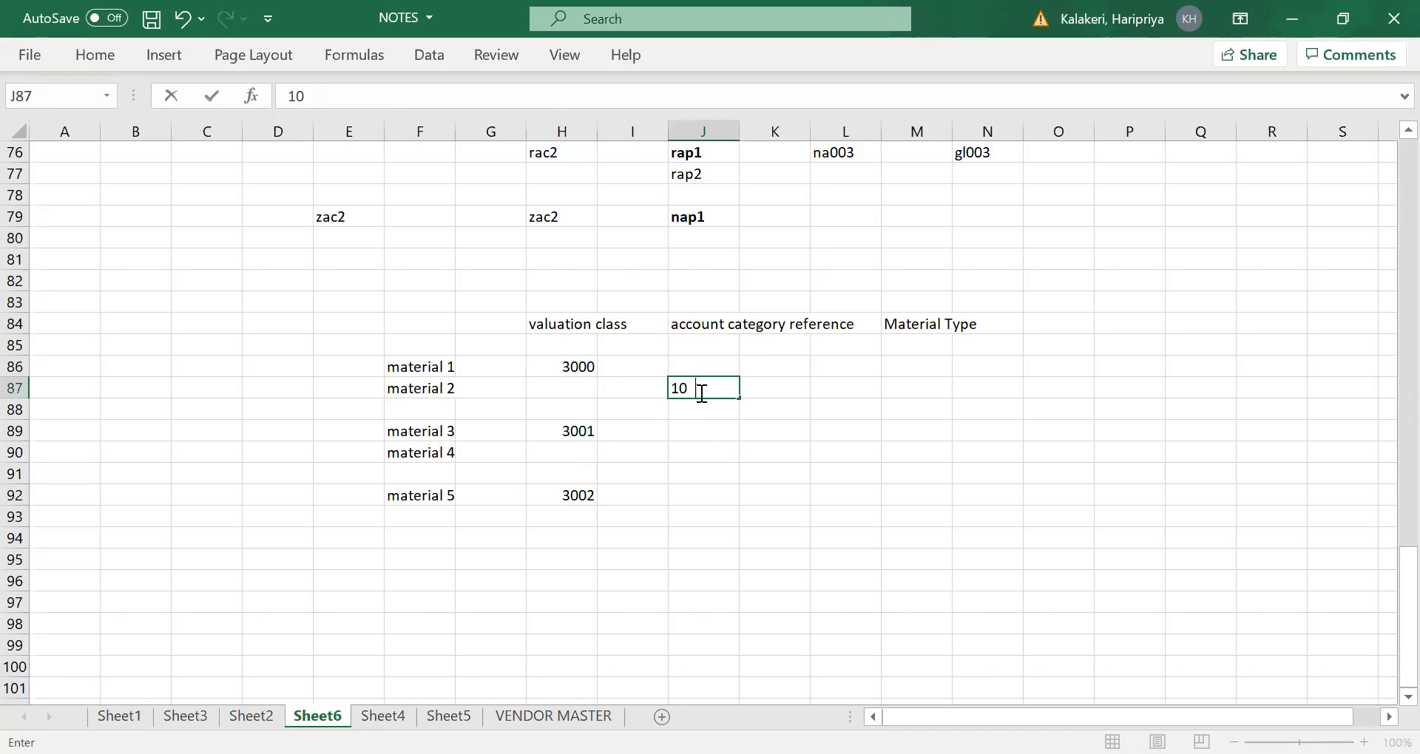
pyautogui.press('Tab')
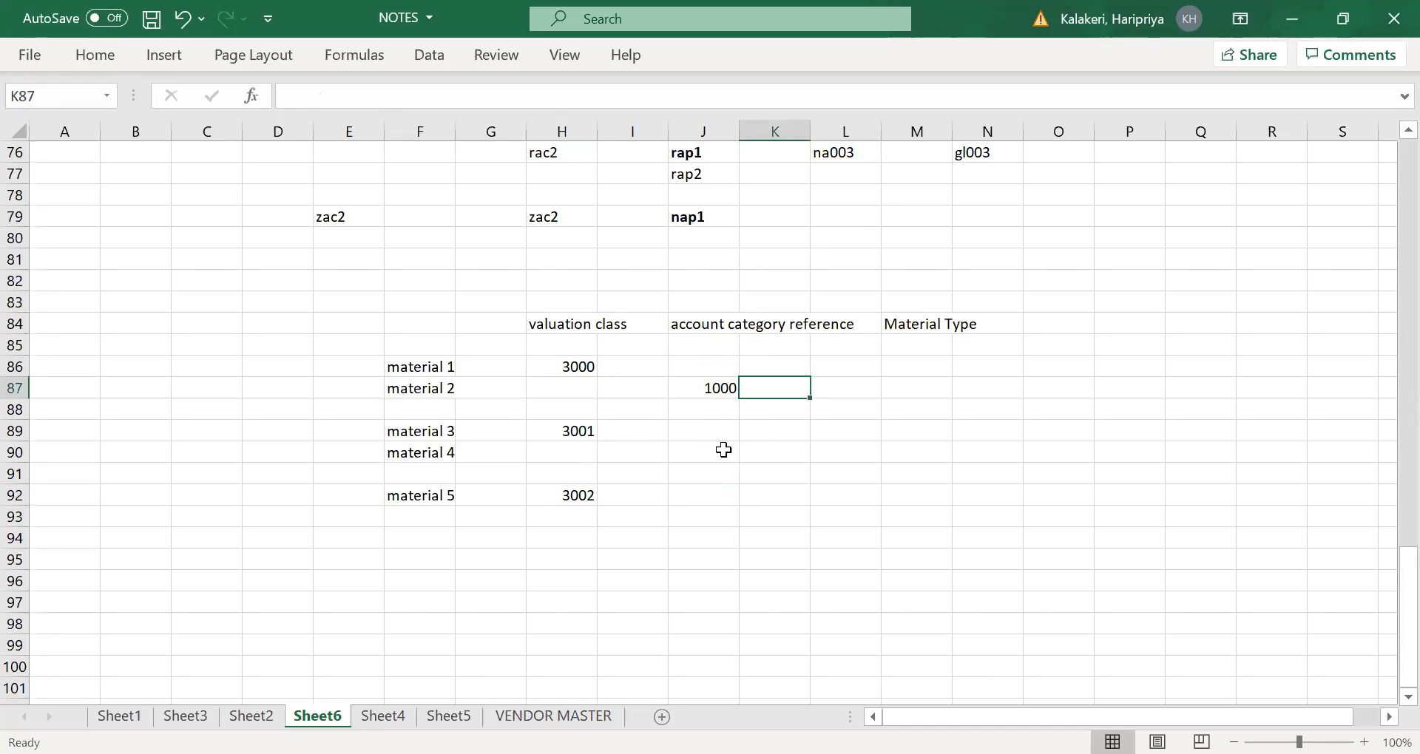
# - Enter account category reference 2000 for material 5 in cell J92
pyautogui.click(574, 490)
pyautogui.click(447, 494)
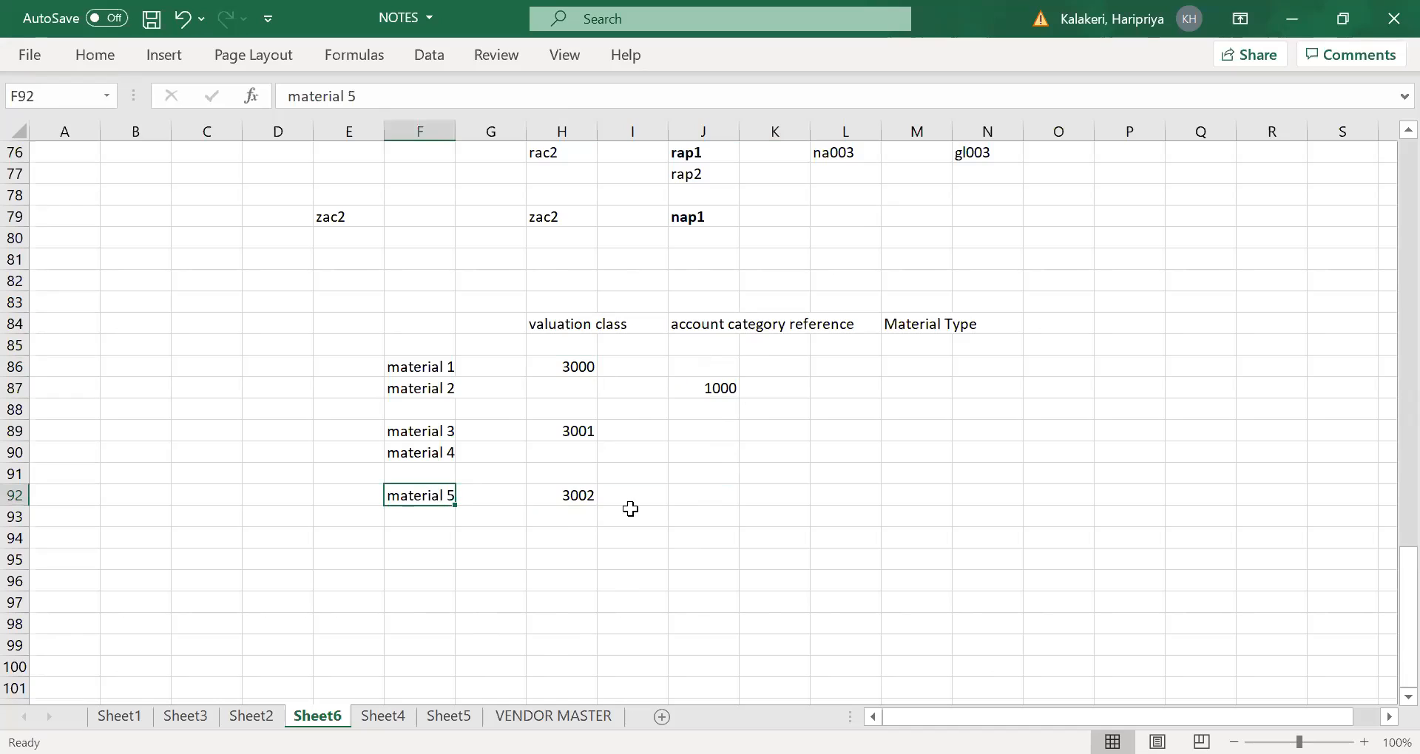
pyautogui.click(725, 502)
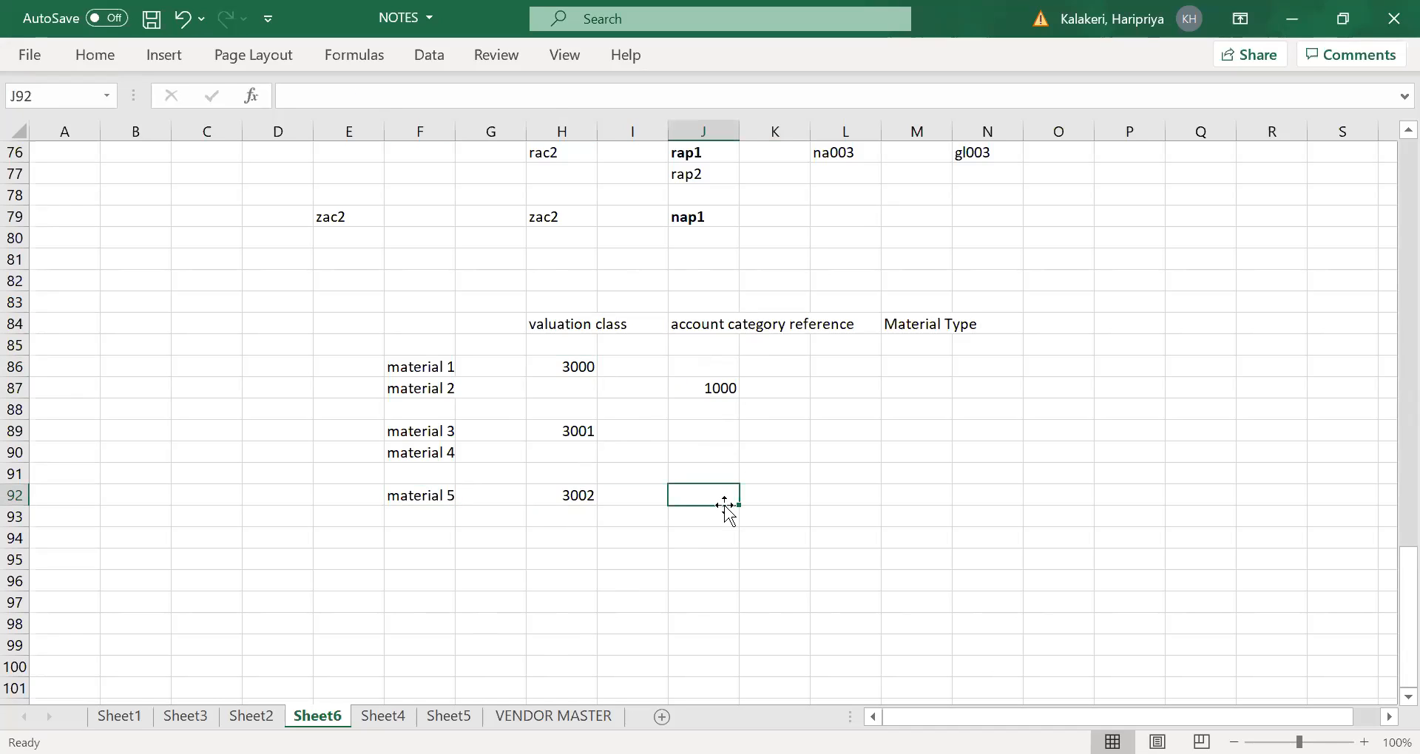
pyautogui.write('2000')
pyautogui.press('Tab')
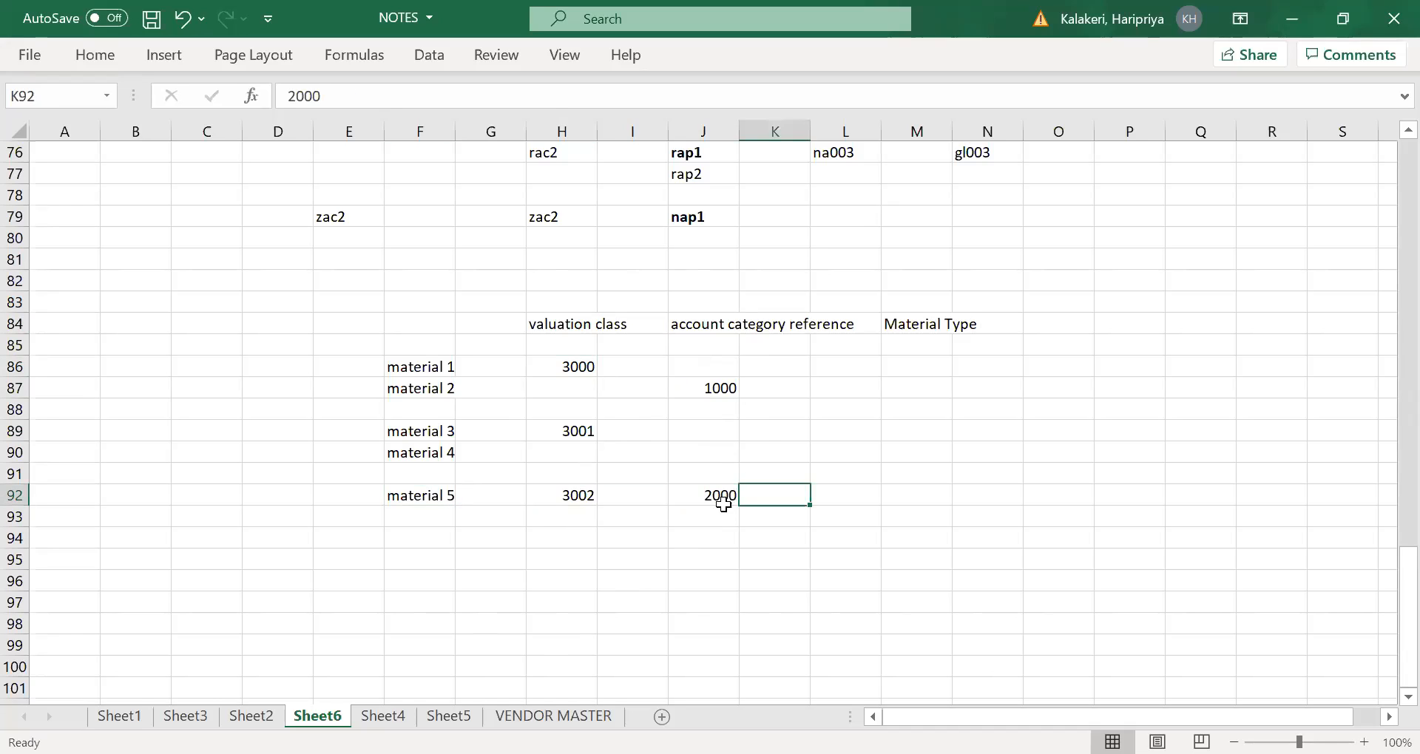
# - Enter material type ROH in cell M87, in line with account category reference 1000
pyautogui.click(723, 384)
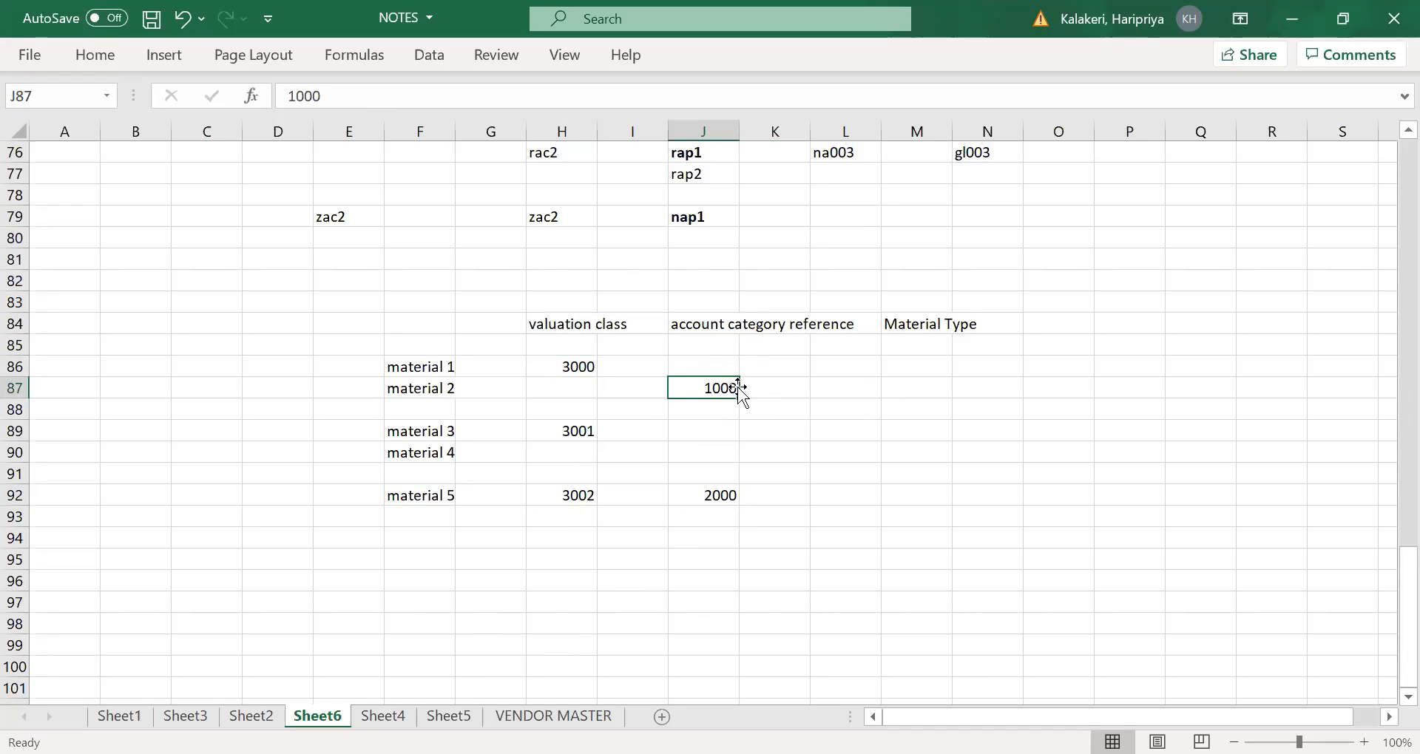
pyautogui.click(909, 383)
pyautogui.write('ro')
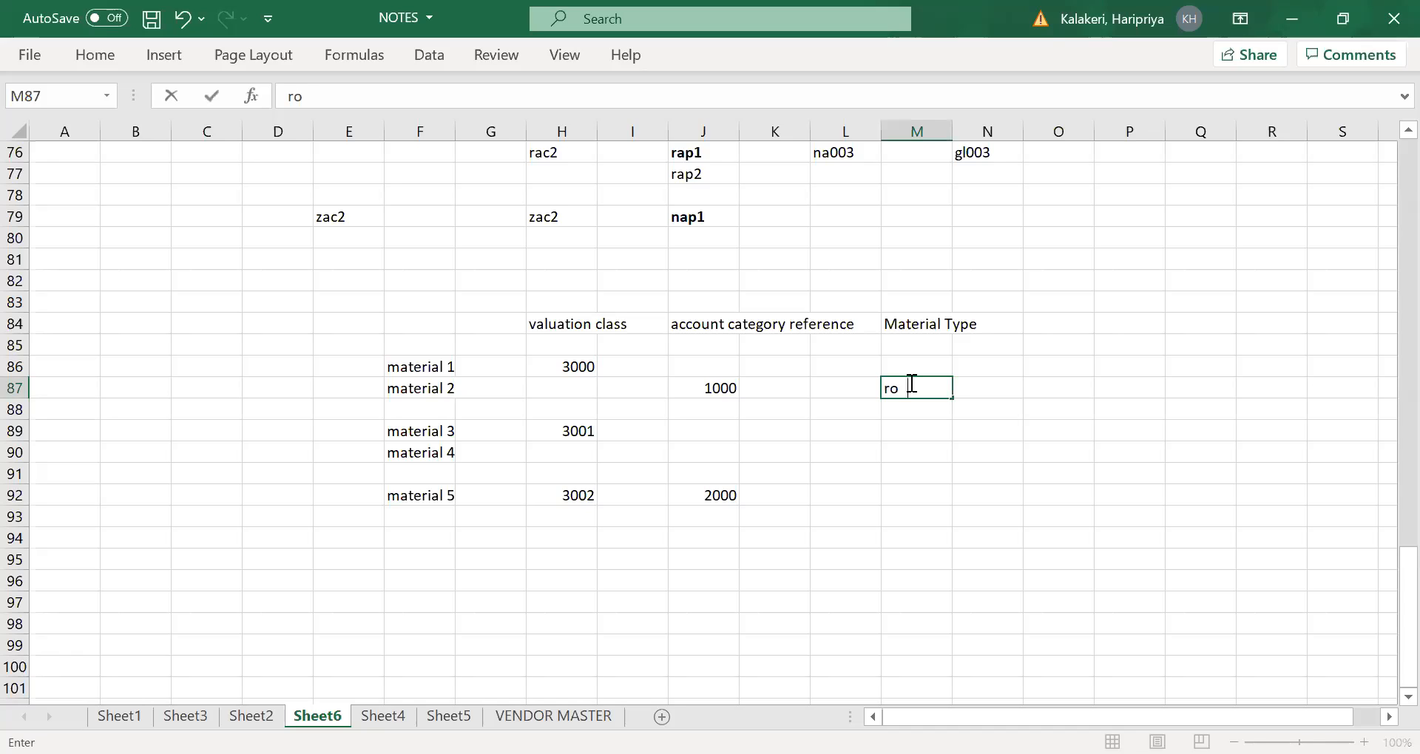
pyautogui.press('BackSpace')
pyautogui.press('BackSpace')
pyautogui.write('ROH')
pyautogui.press('Tab')
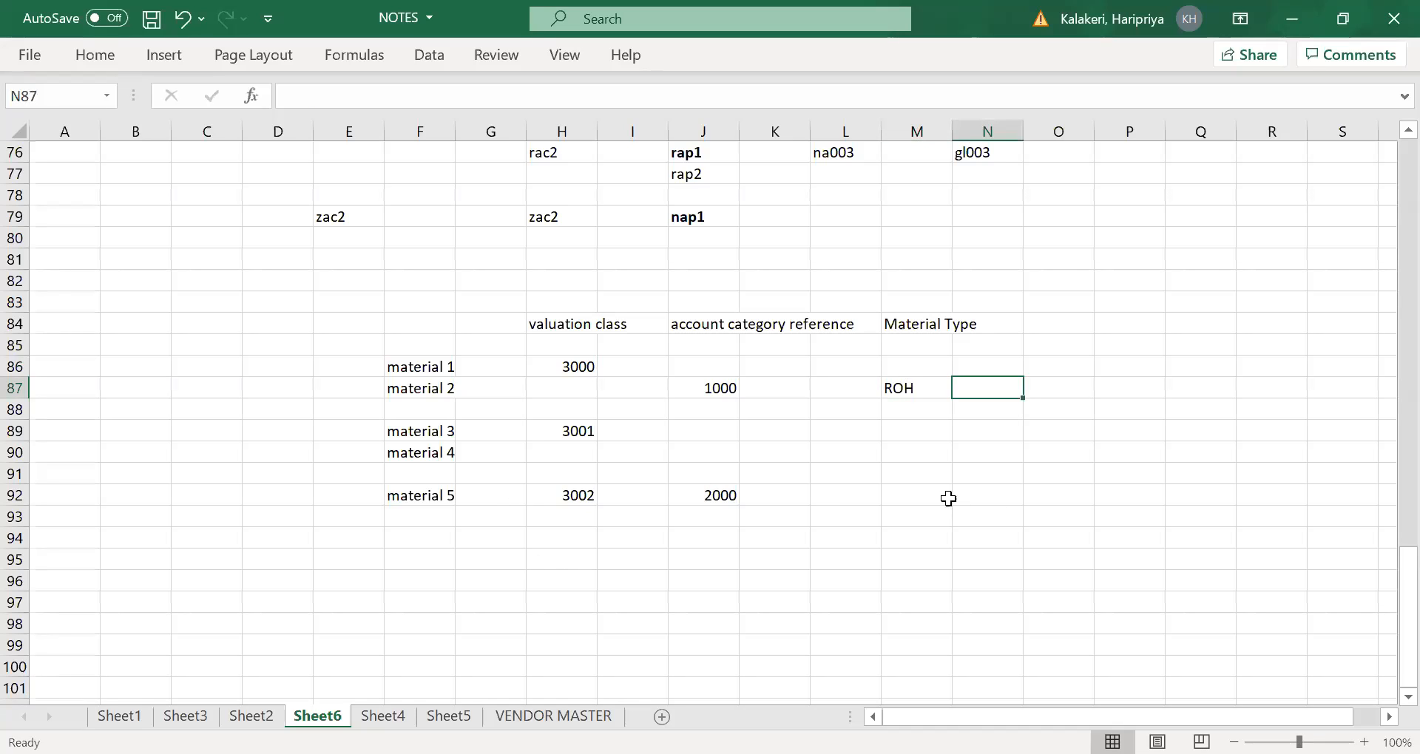
# - Enter material type FERT in cell M92, in line with account category reference 2000
pyautogui.click(924, 493)
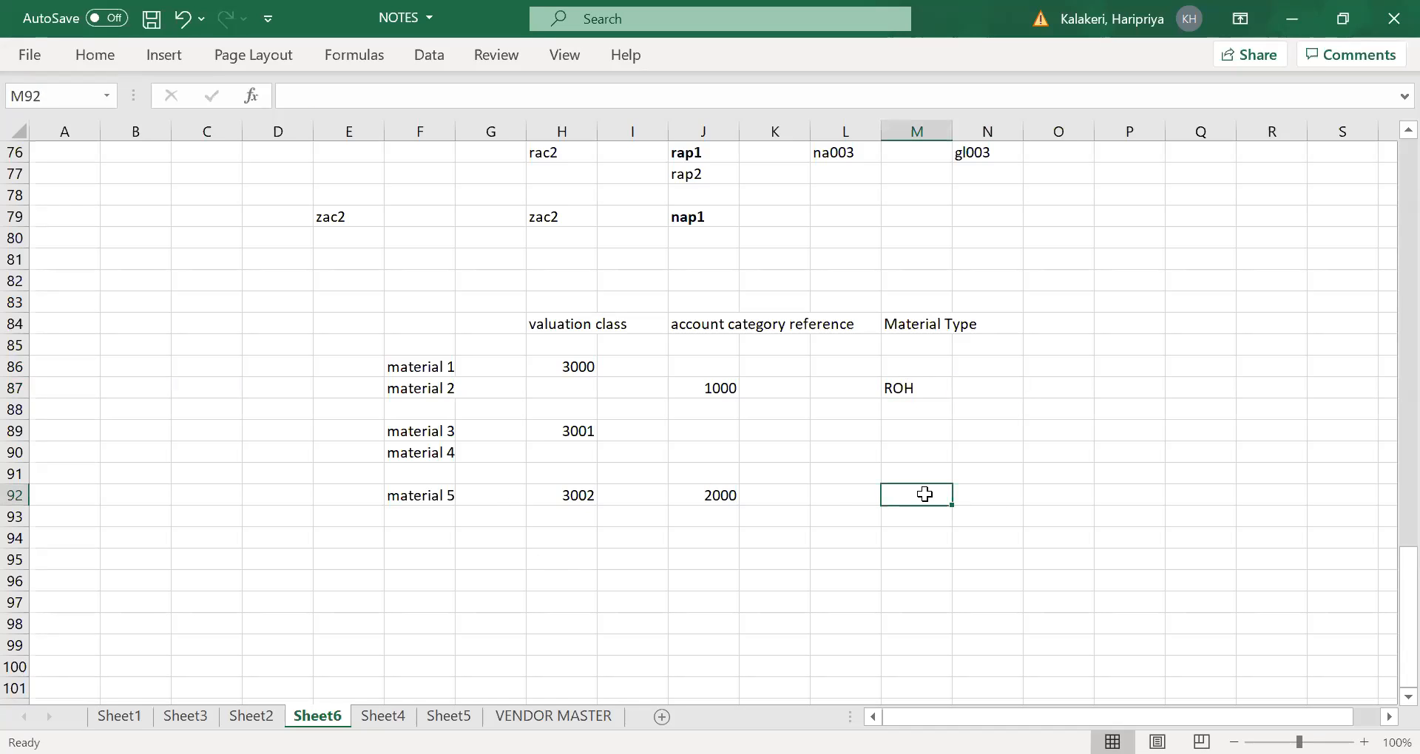
pyautogui.write('FER')
pyautogui.press('Tab')
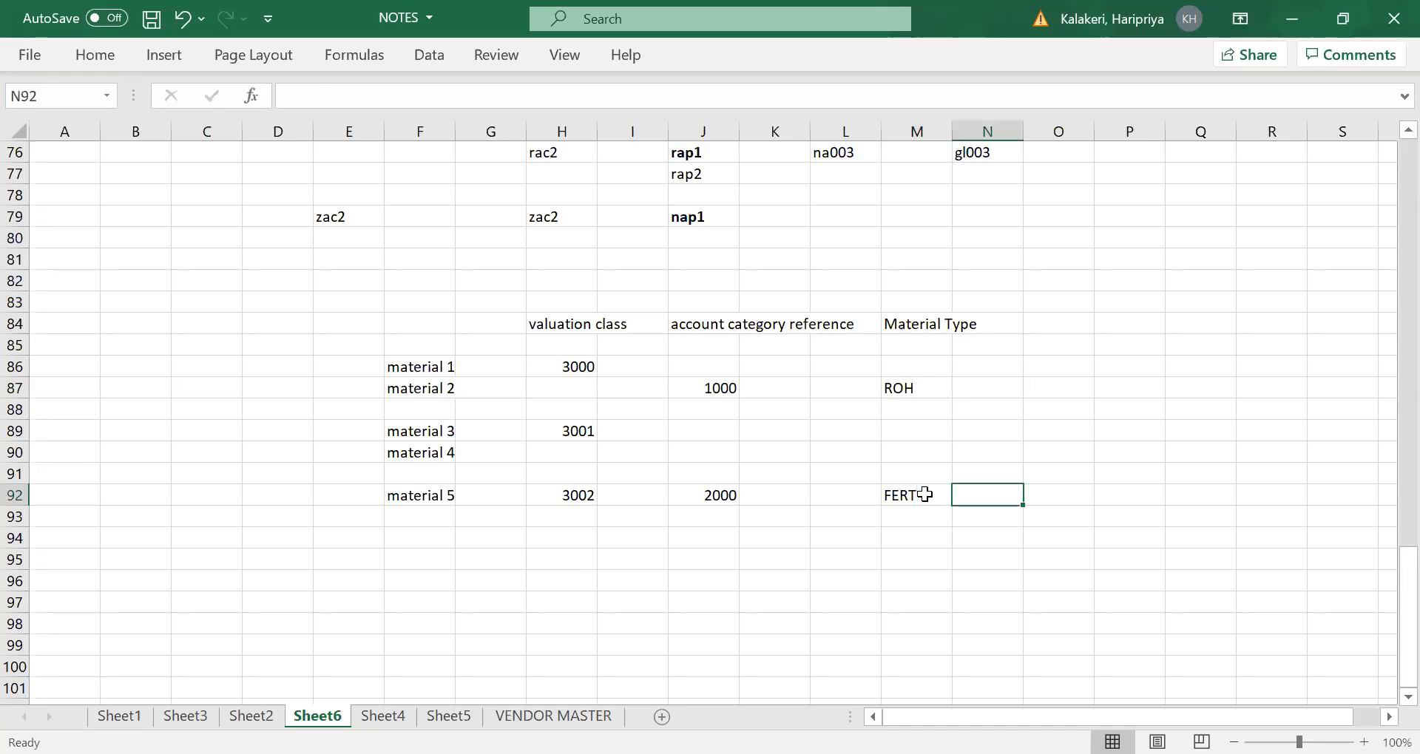
# - Examine how the valuation class, account category reference and Material Type headings in row 84 relate to each other
pyautogui.click(897, 390)
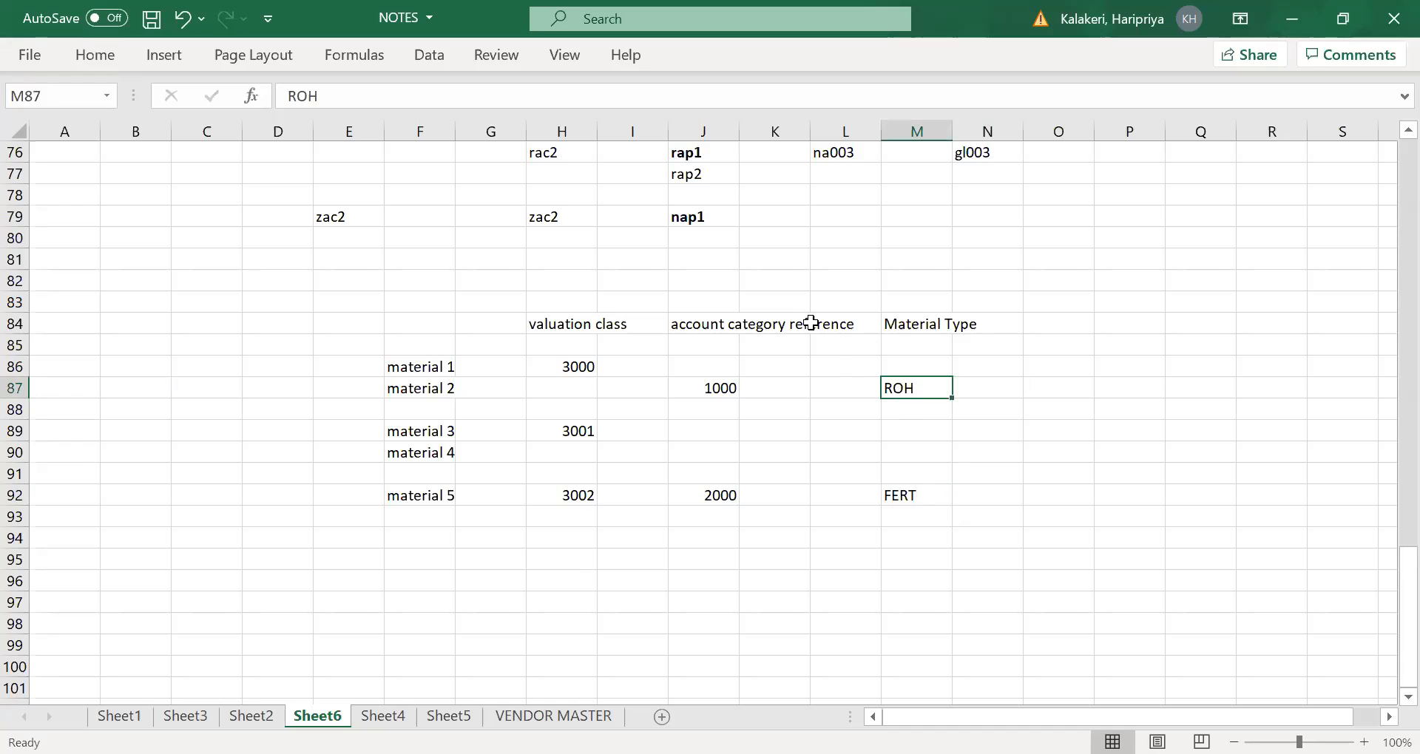
pyautogui.click(715, 326)
pyautogui.click(917, 323)
pyautogui.click(707, 326)
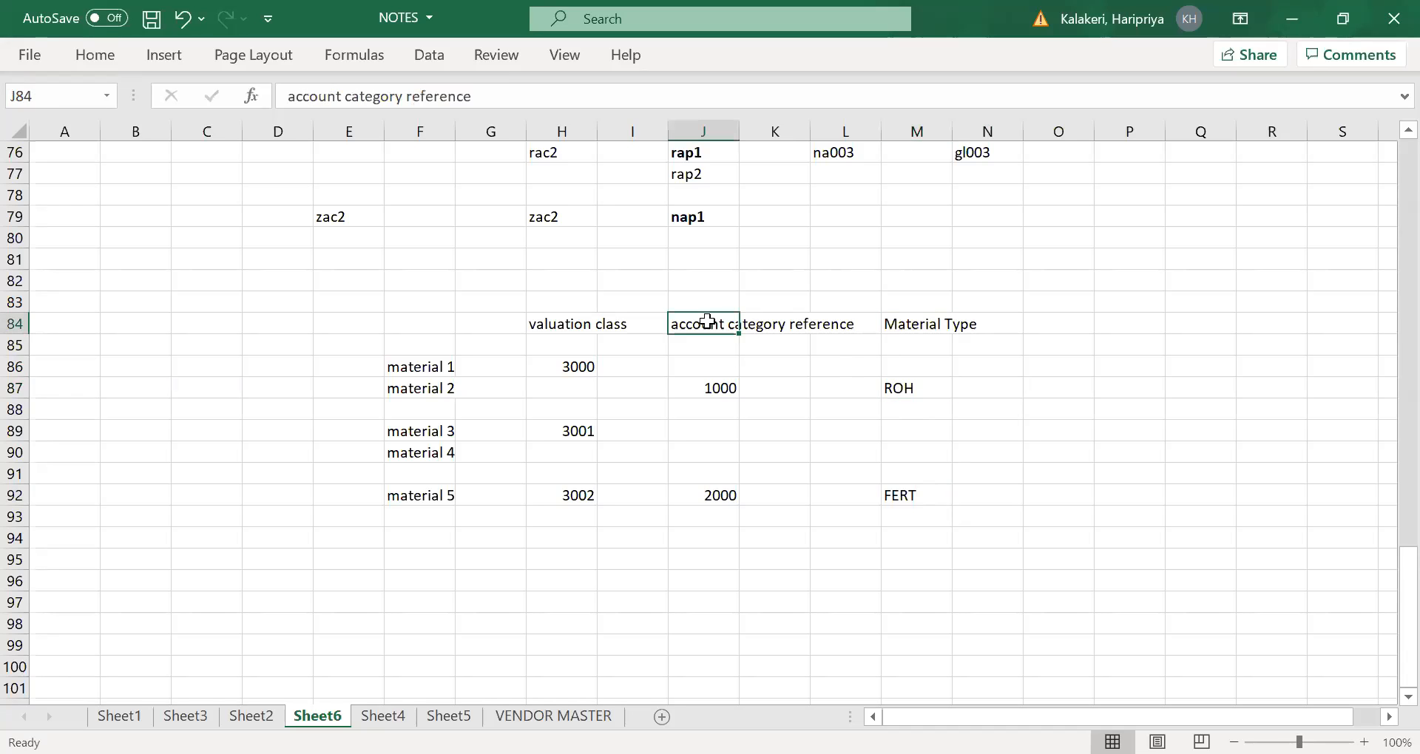
pyautogui.click(556, 326)
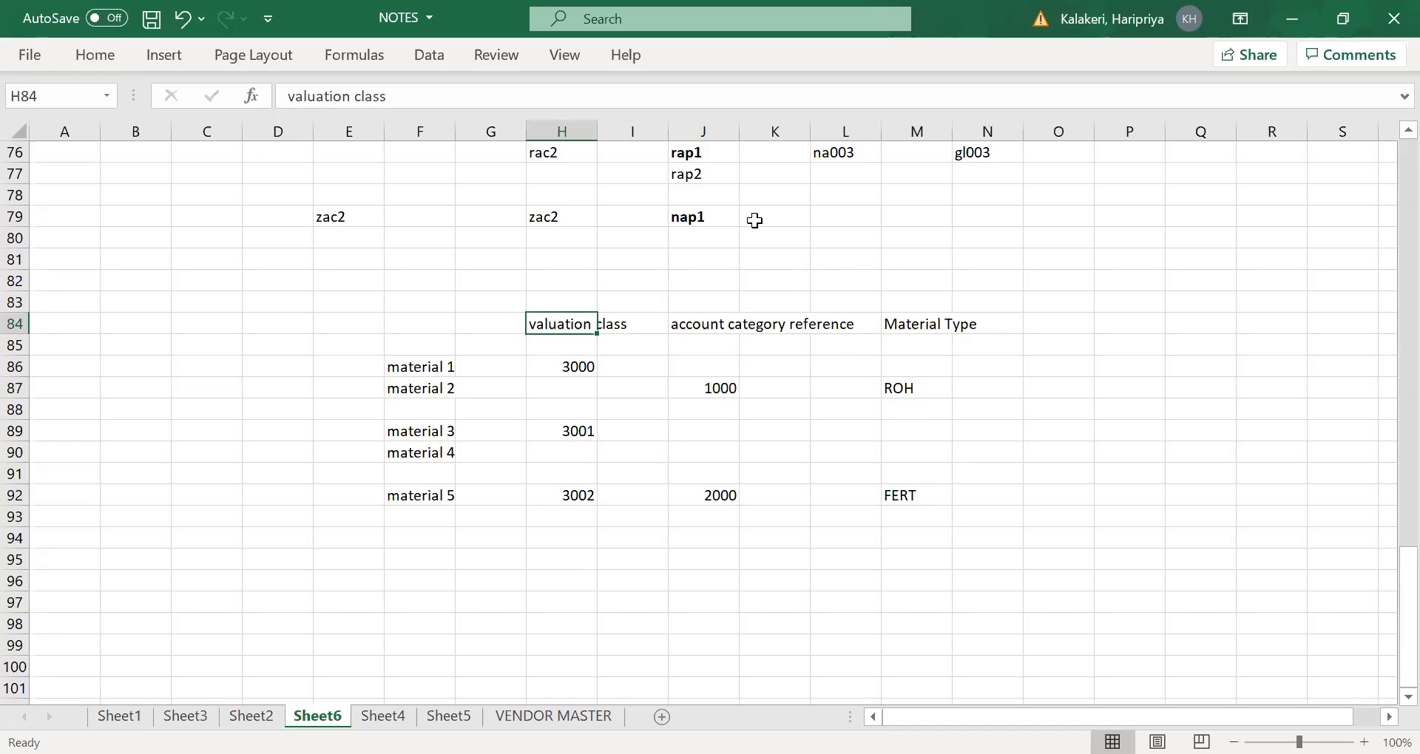
pyautogui.click(936, 321)
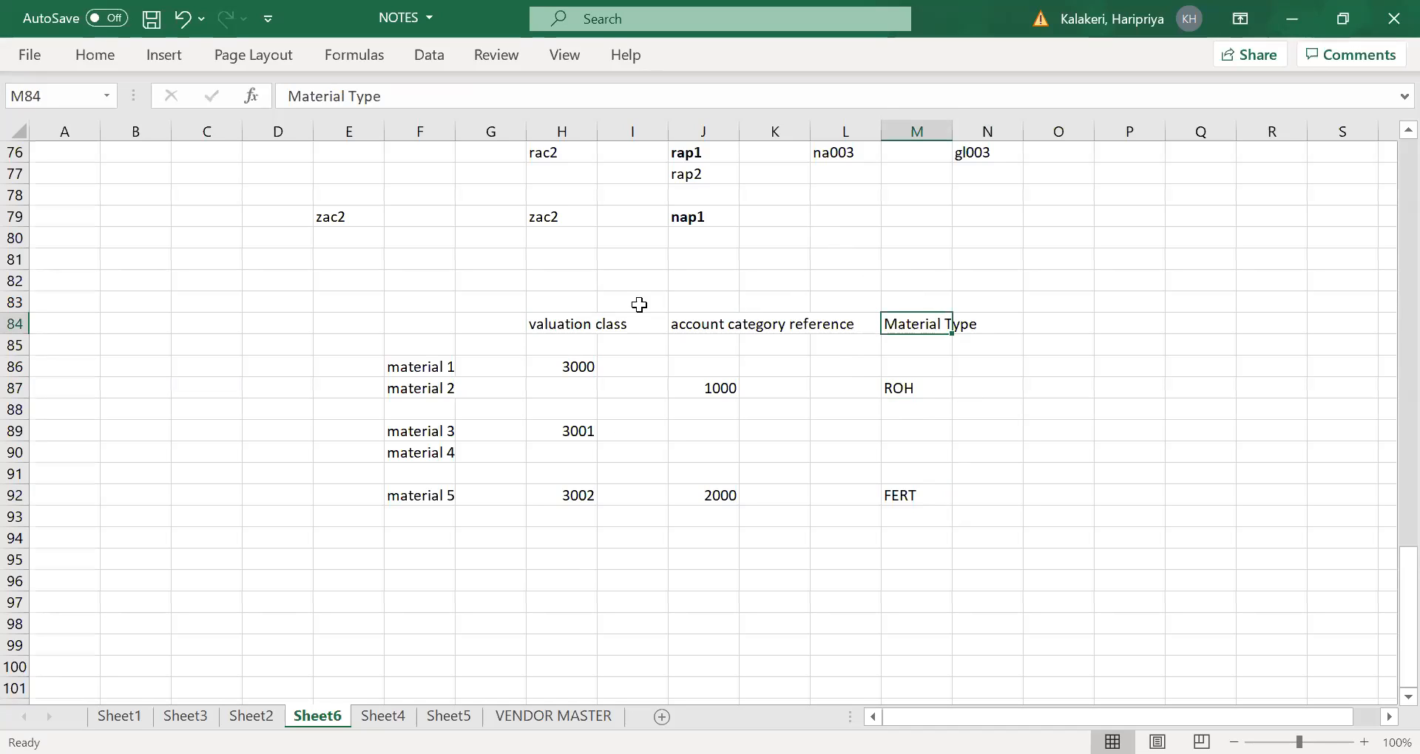
pyautogui.click(562, 327)
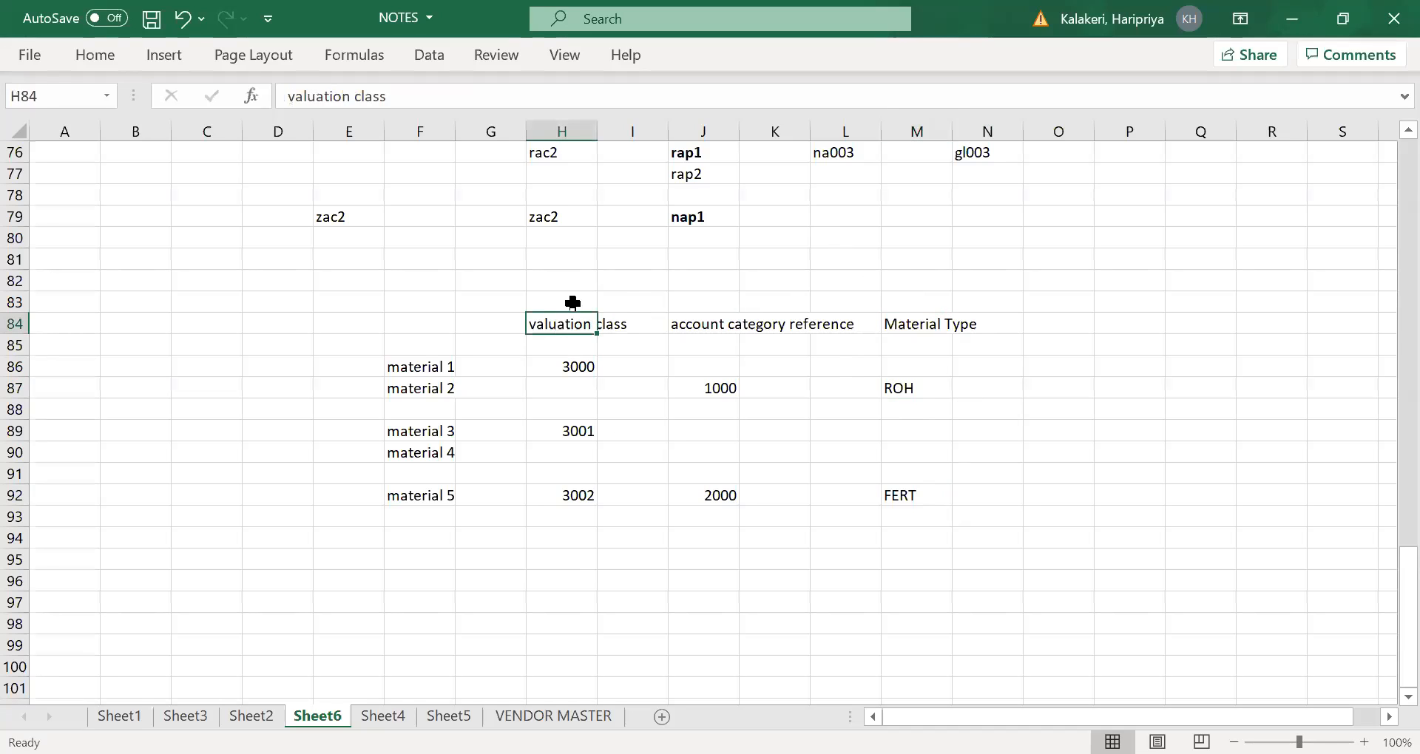
pyautogui.click(926, 321)
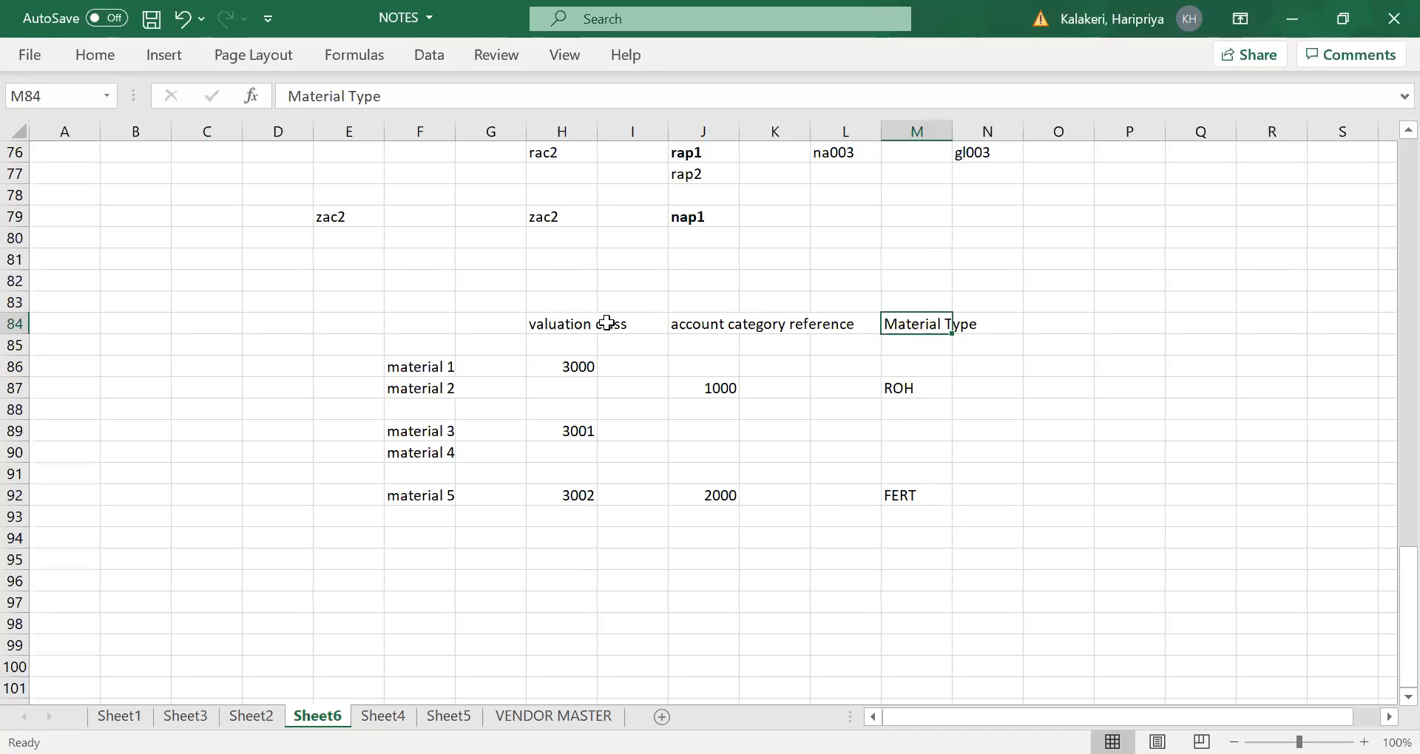
pyautogui.click(570, 365)
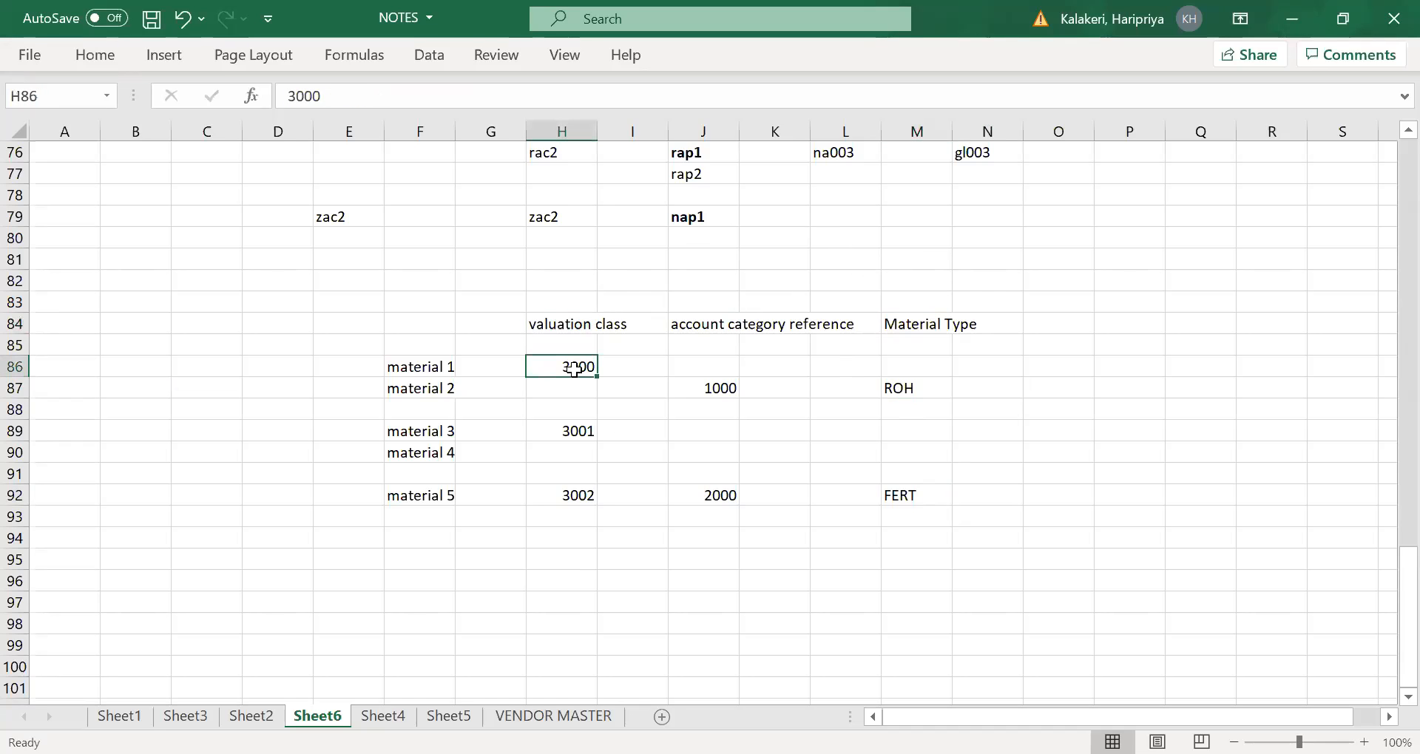
pyautogui.click(713, 325)
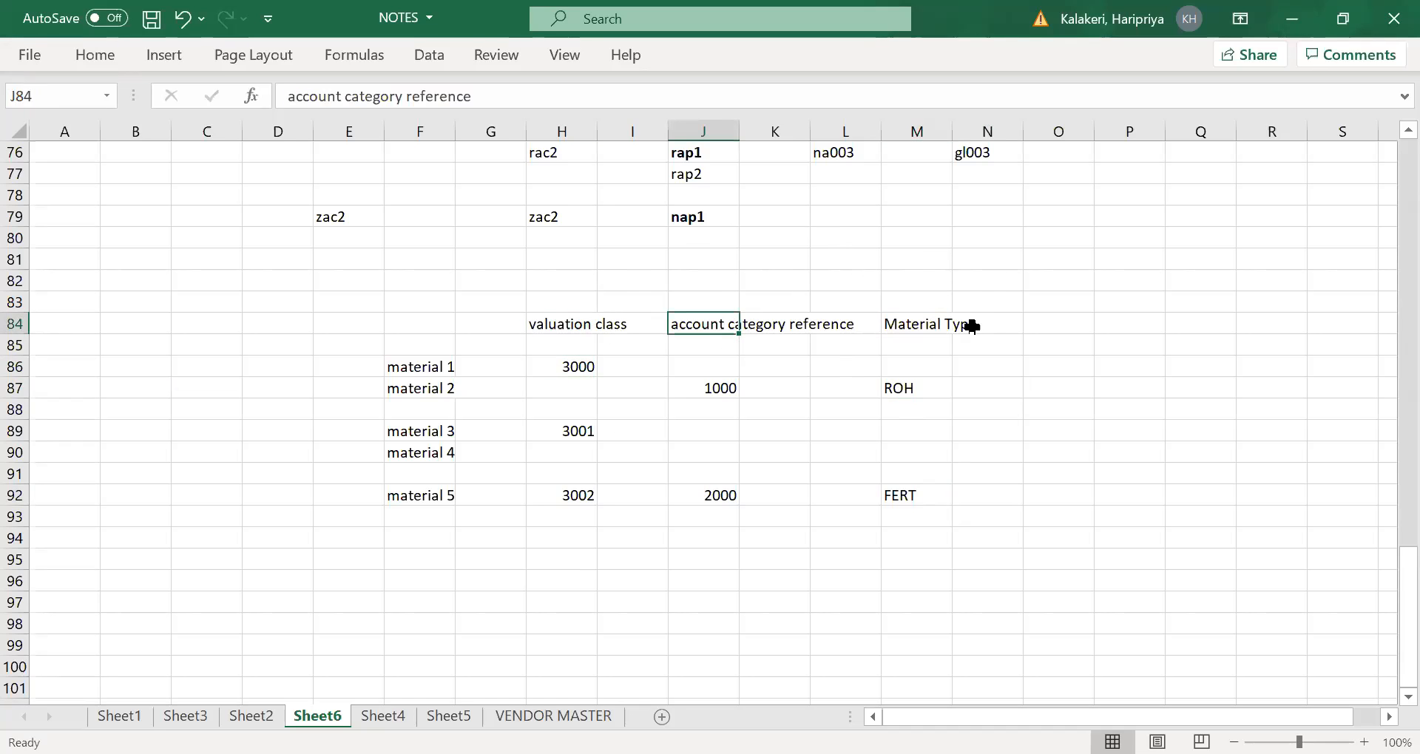
pyautogui.click(947, 327)
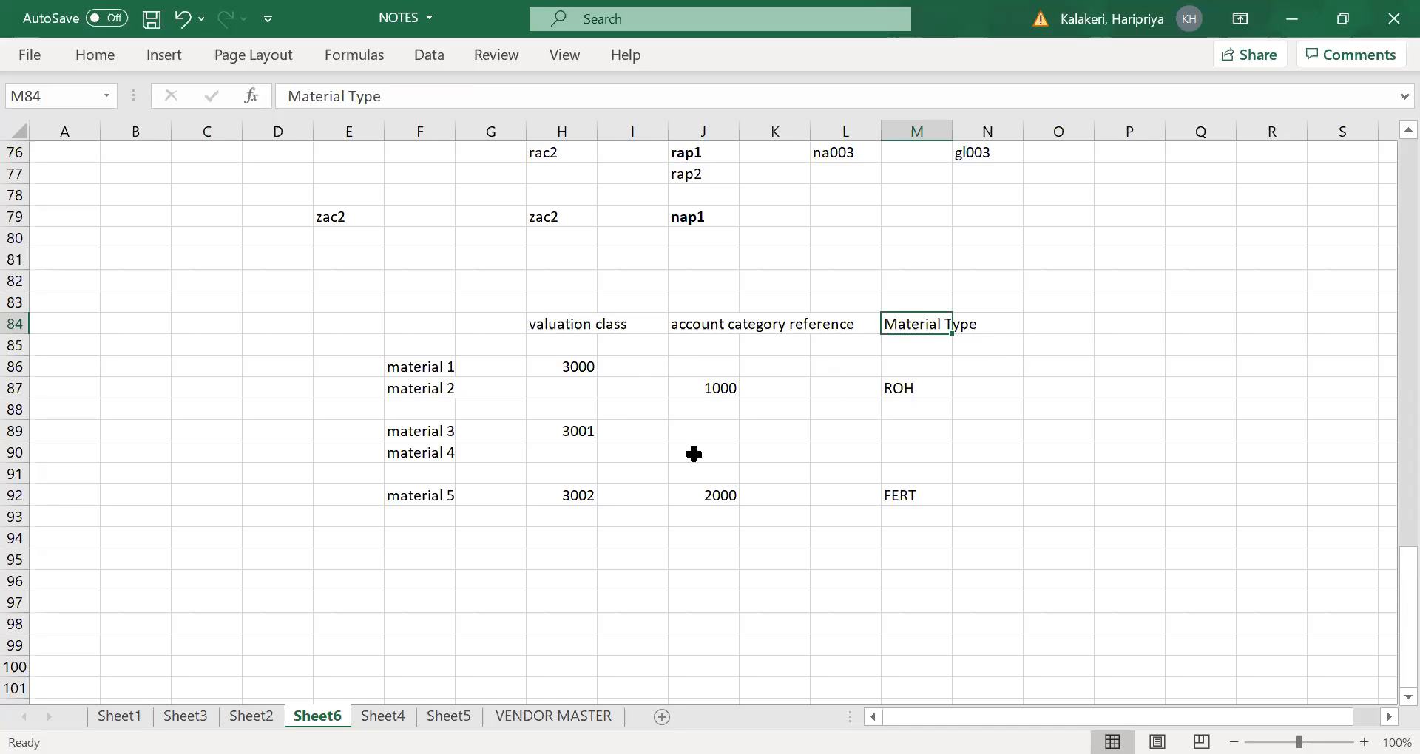
# - Examine the link between account category reference 1000 in J87 and material type ROH in M87, ending at material 1
pyautogui.click(707, 323)
pyautogui.click(711, 384)
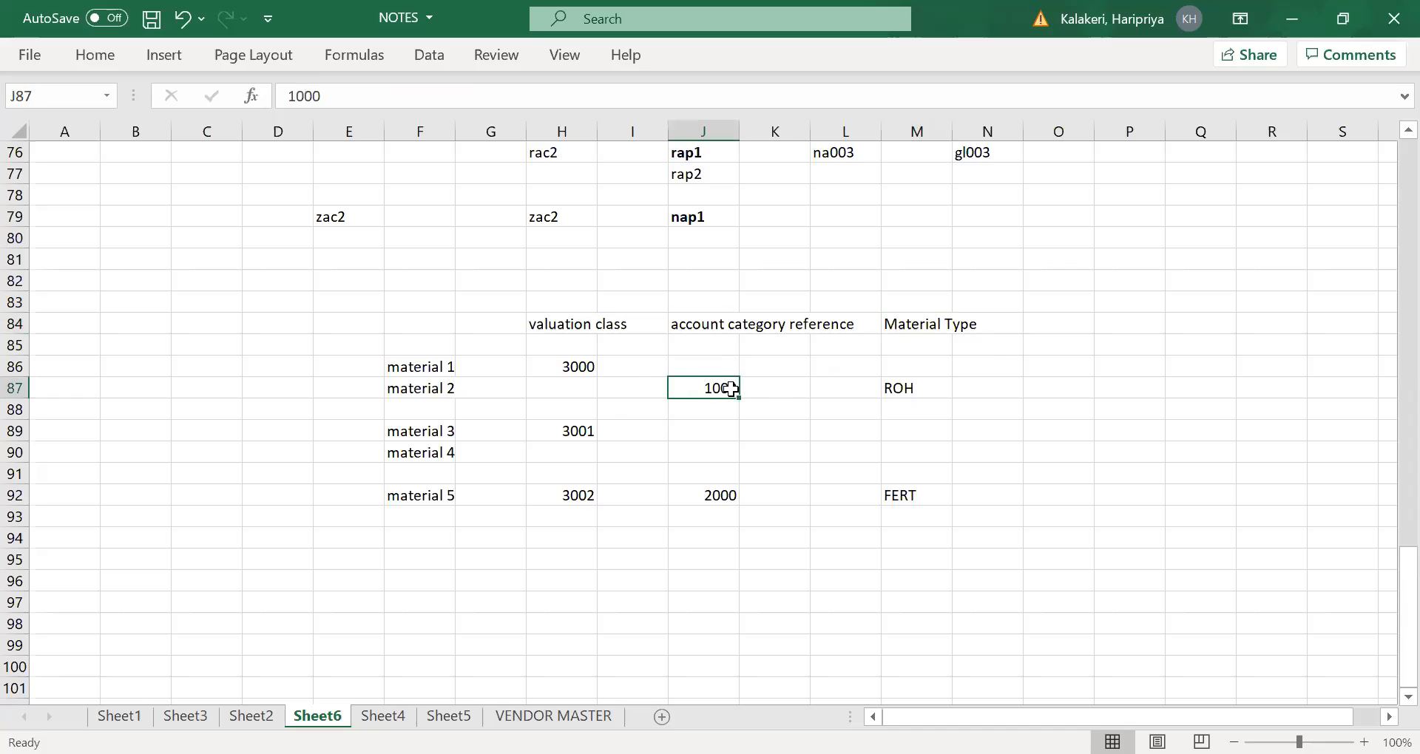
pyautogui.click(920, 329)
pyautogui.click(906, 383)
pyautogui.click(718, 390)
pyautogui.click(914, 385)
pyautogui.moveTo(722, 382); pyautogui.dragTo(775, 388)
pyautogui.click(924, 386)
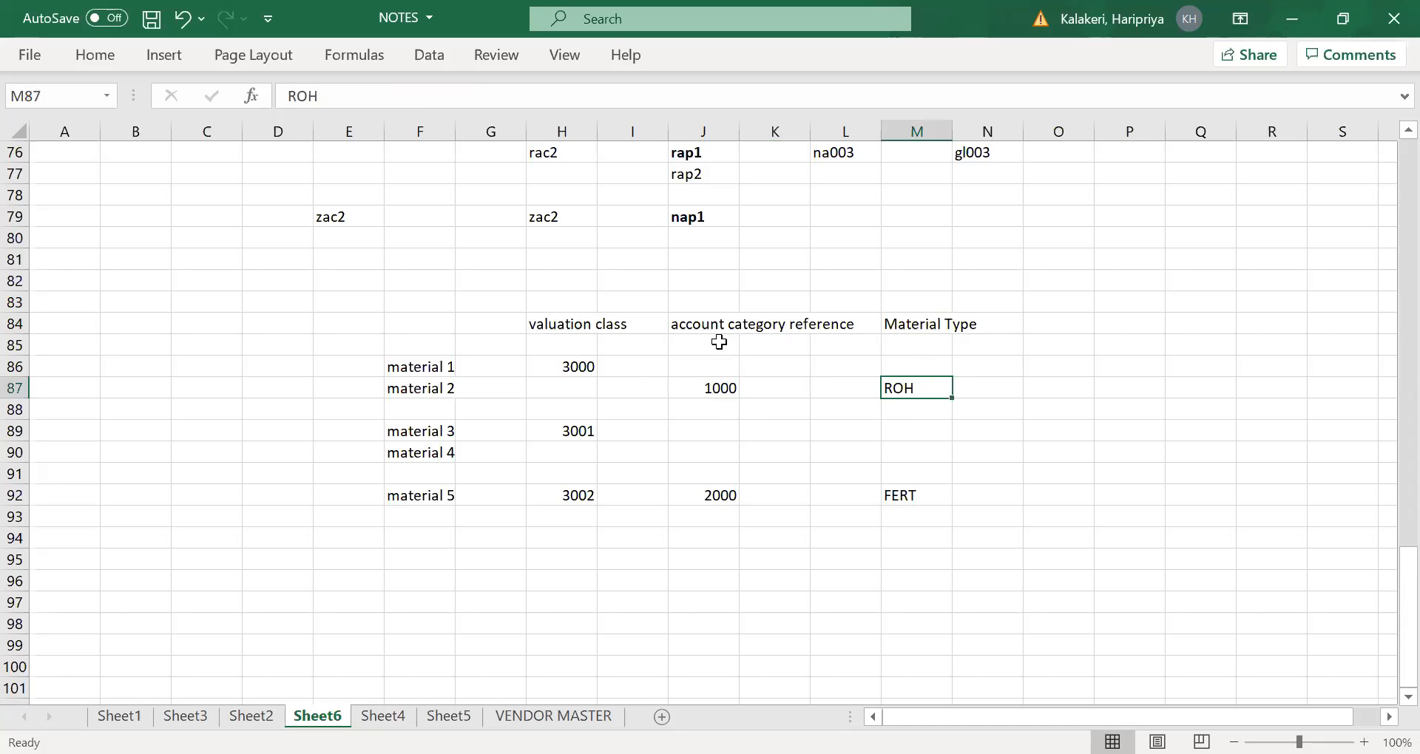
pyautogui.click(710, 389)
pyautogui.moveTo(900, 381); pyautogui.dragTo(903, 366)
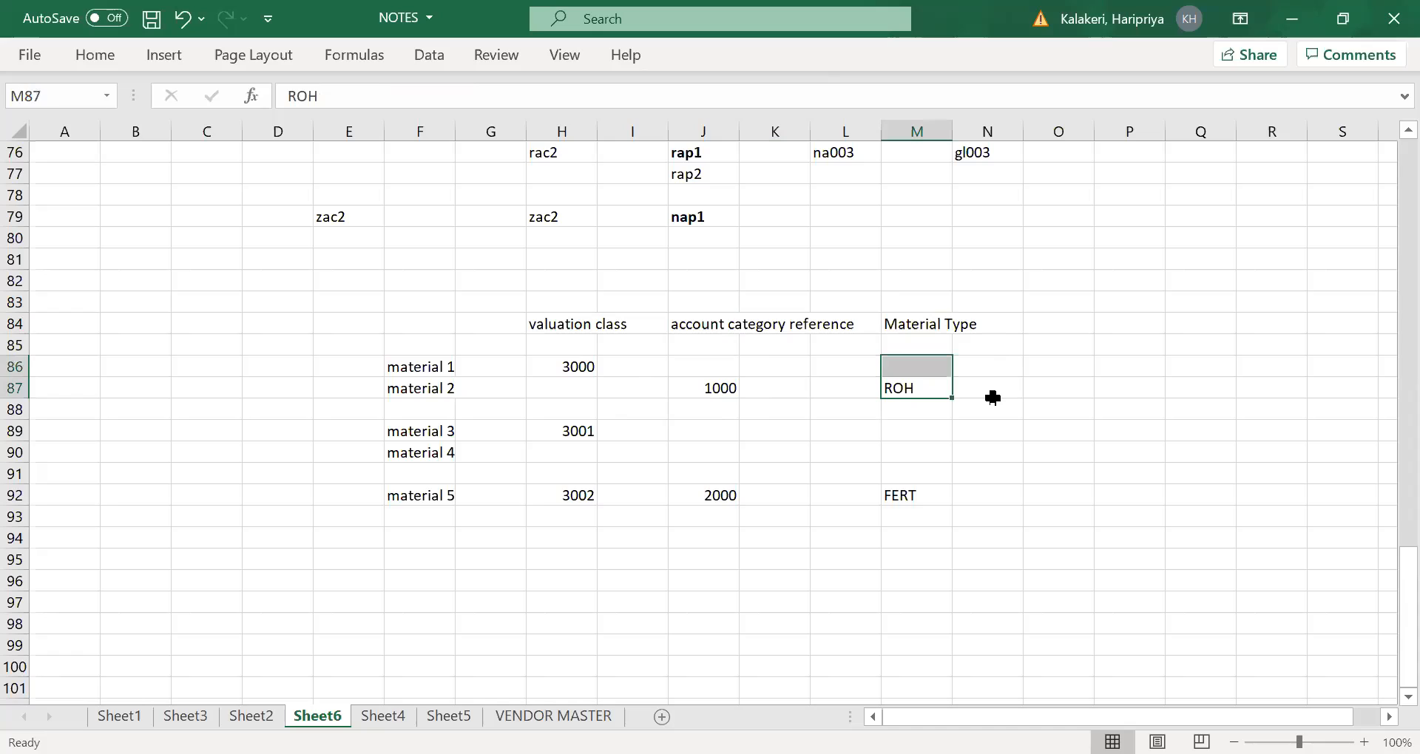
pyautogui.click(914, 400)
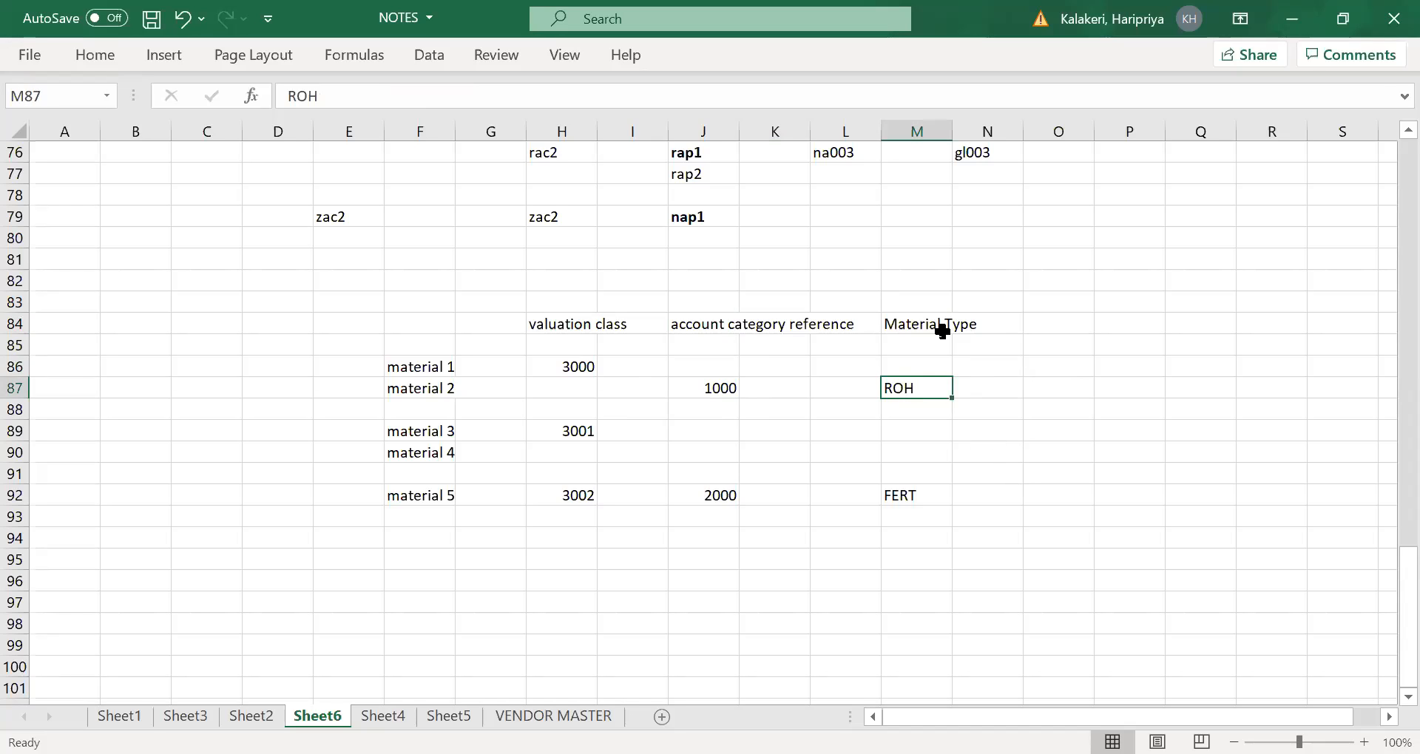
pyautogui.click(705, 391)
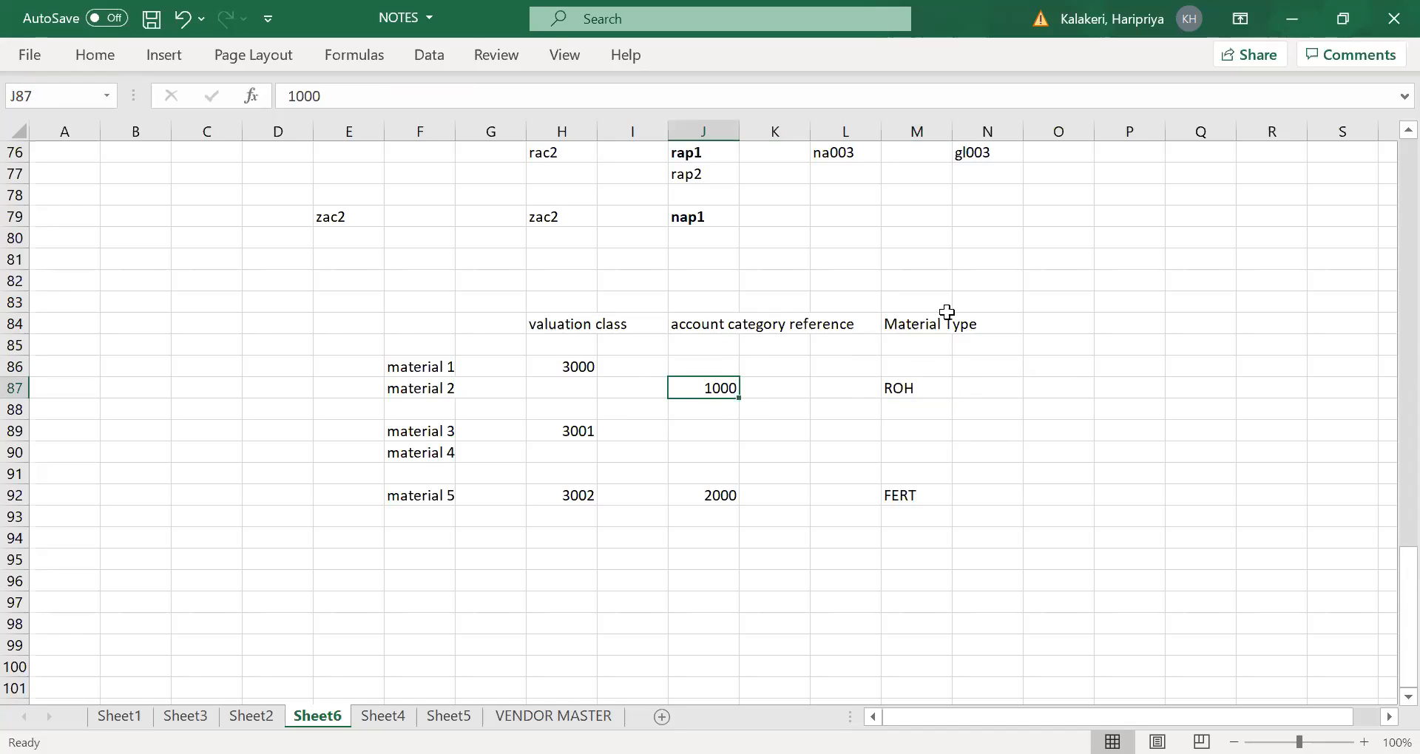
pyautogui.click(418, 366)
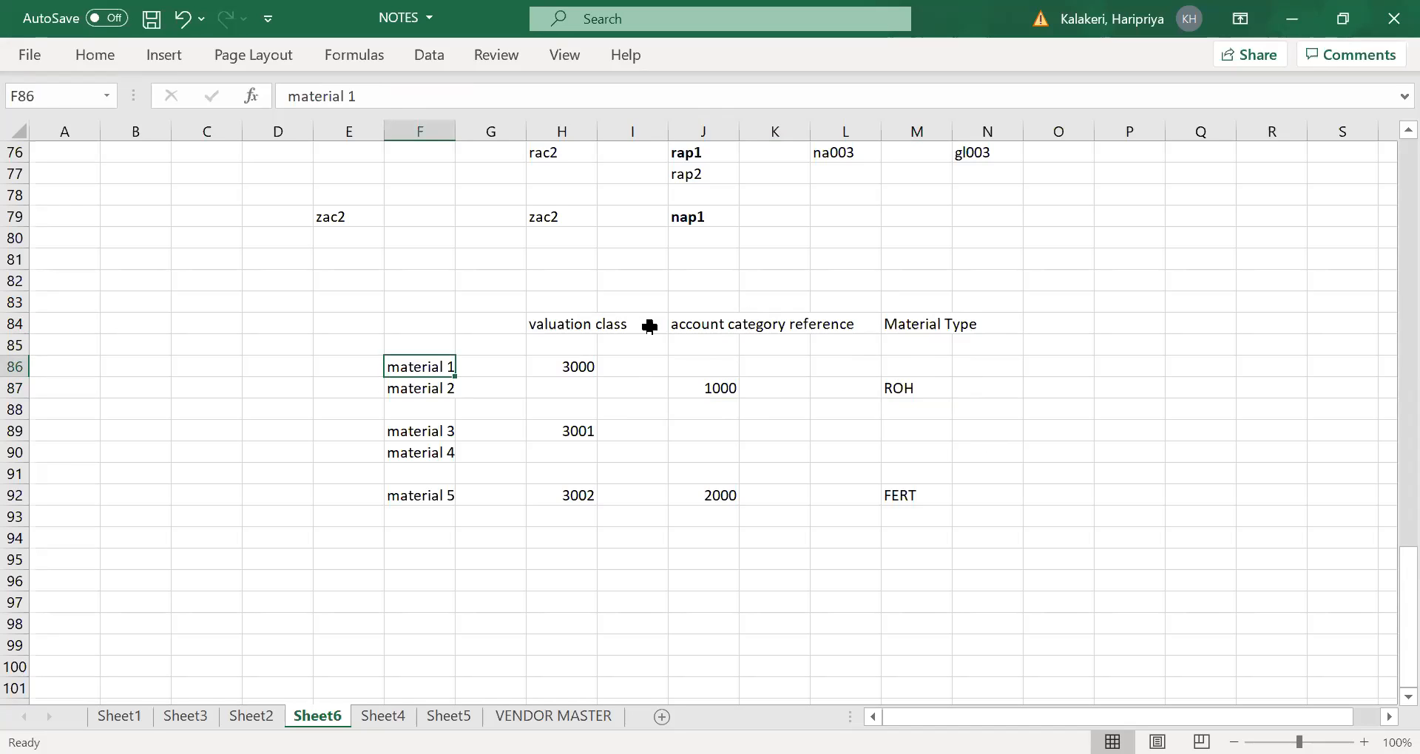
# - Examine how material type ROH links through account category reference 1000 to the valuation classes in column H
pyautogui.click(912, 386)
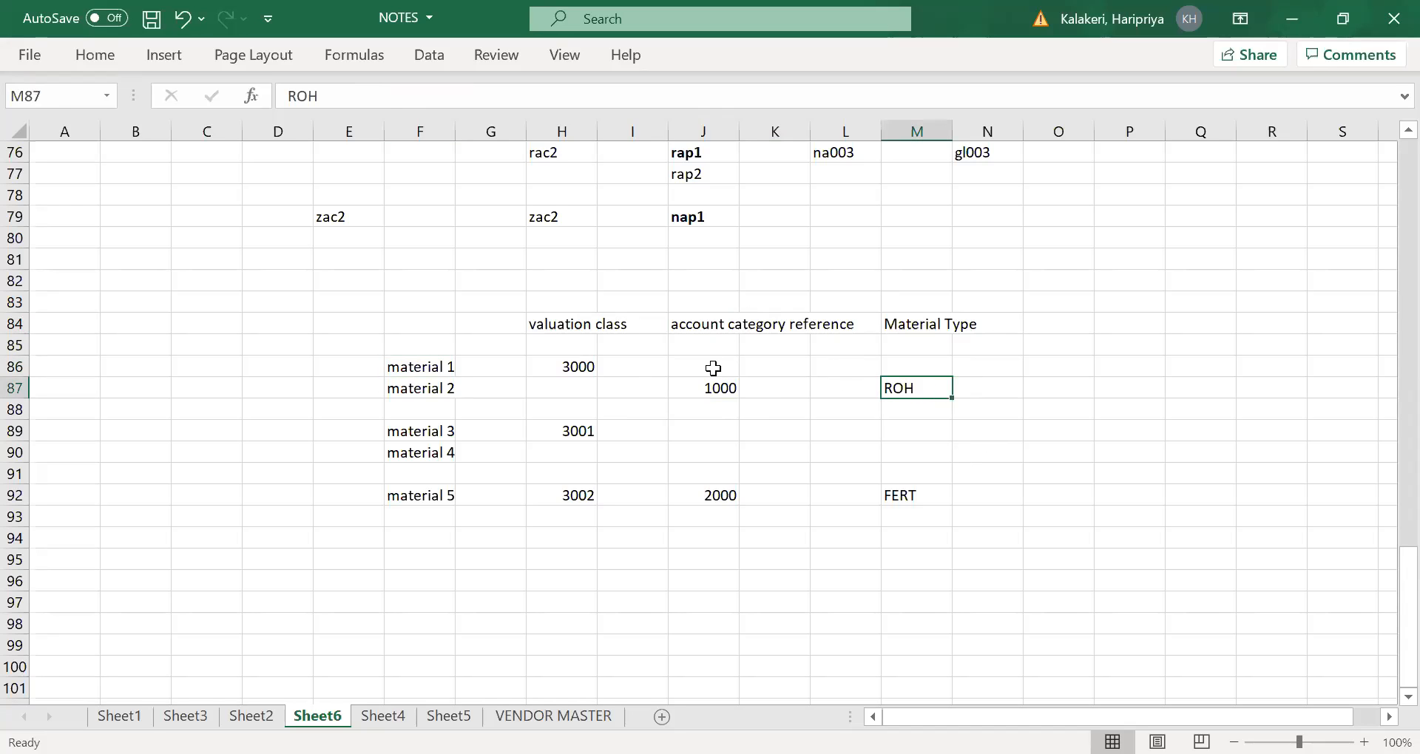
pyautogui.click(719, 392)
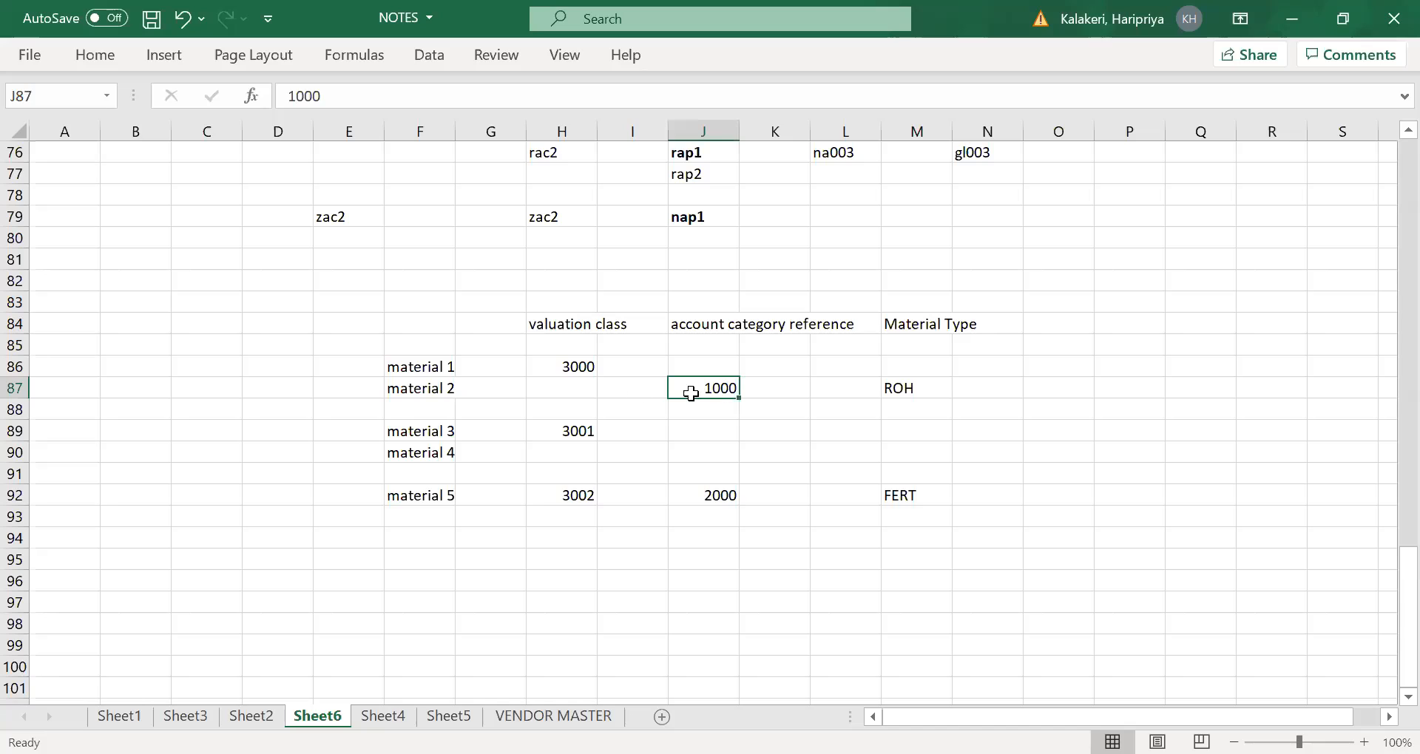
pyautogui.click(570, 366)
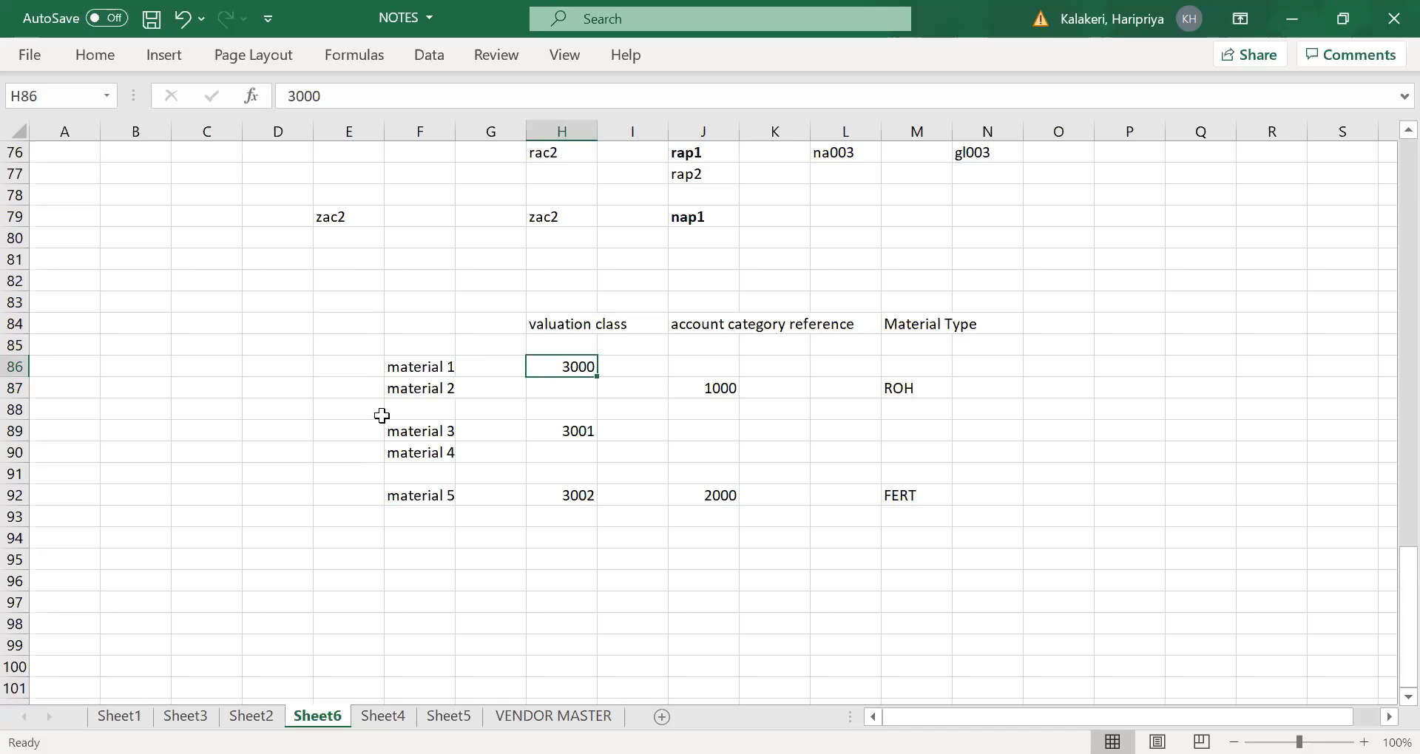
pyautogui.click(562, 429)
pyautogui.click(569, 366)
pyautogui.click(570, 433)
pyautogui.moveTo(581, 492); pyautogui.dragTo(574, 473)
pyautogui.moveTo(569, 371); pyautogui.dragTo(545, 587)
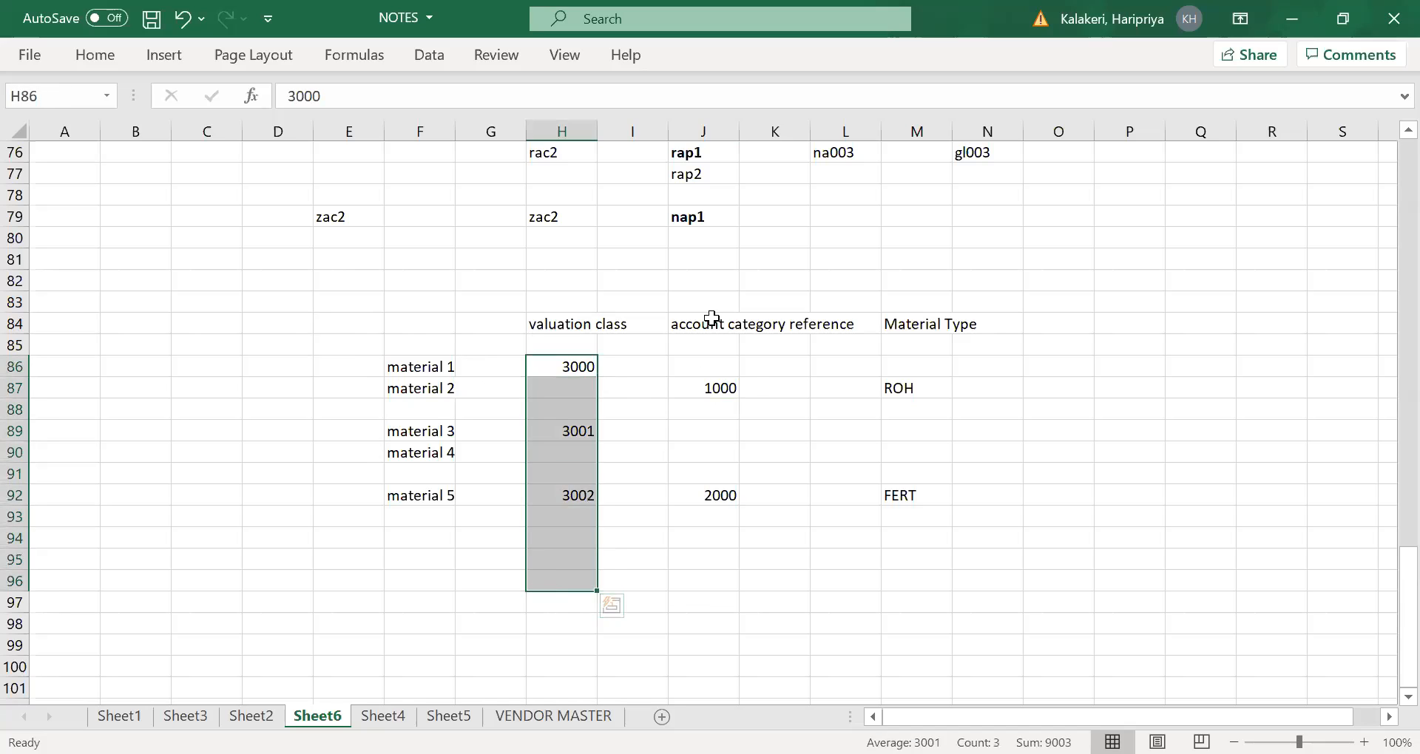
# - Examine the assignment of material 1 to account category reference 1000 in J87 and material type ROH in M87
pyautogui.click(724, 379)
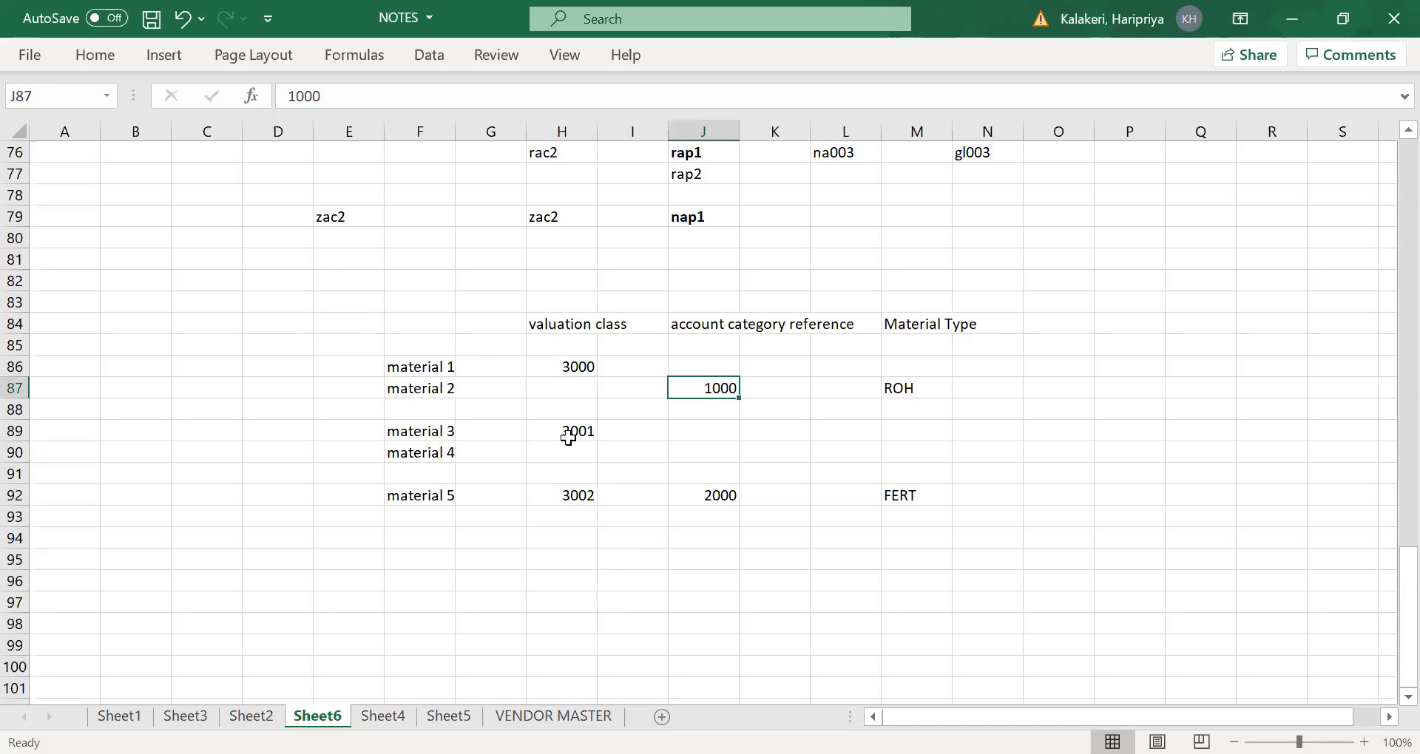
pyautogui.click(410, 368)
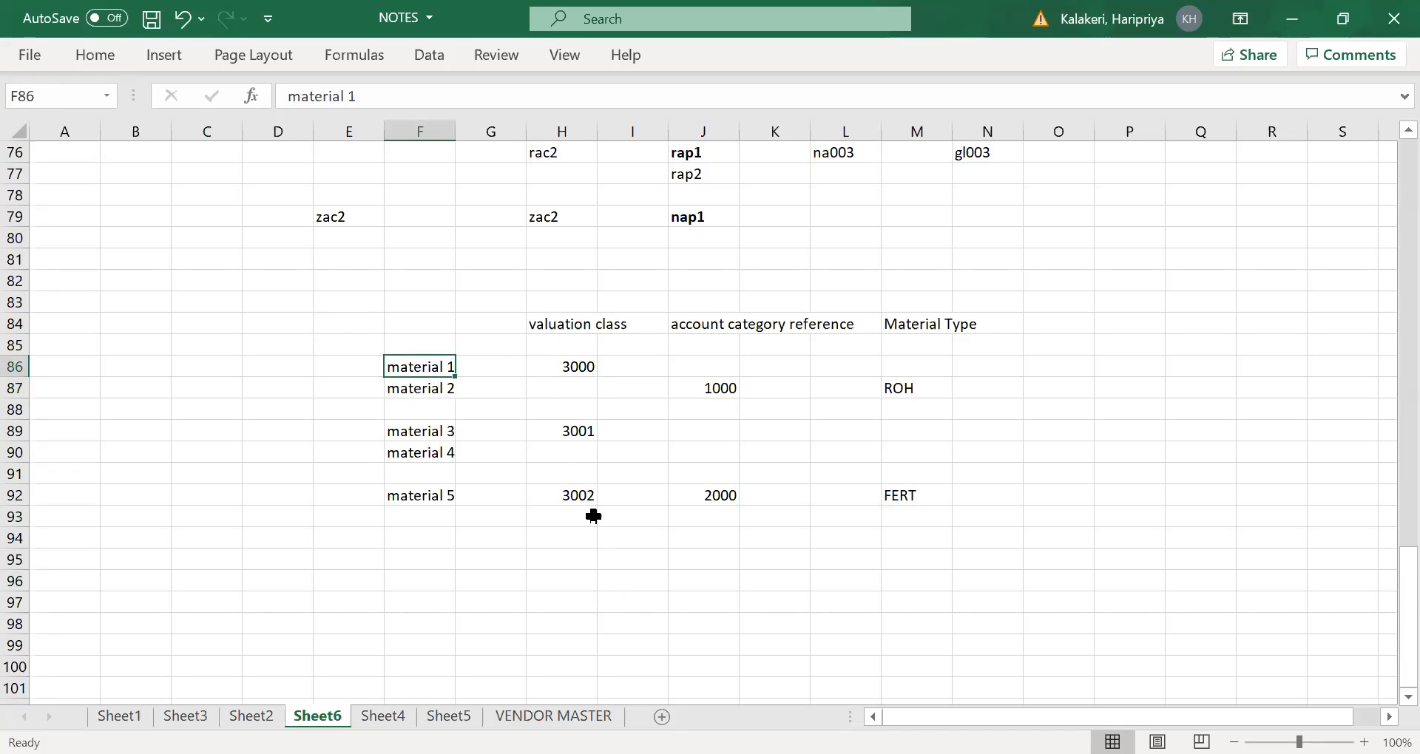
pyautogui.click(626, 408)
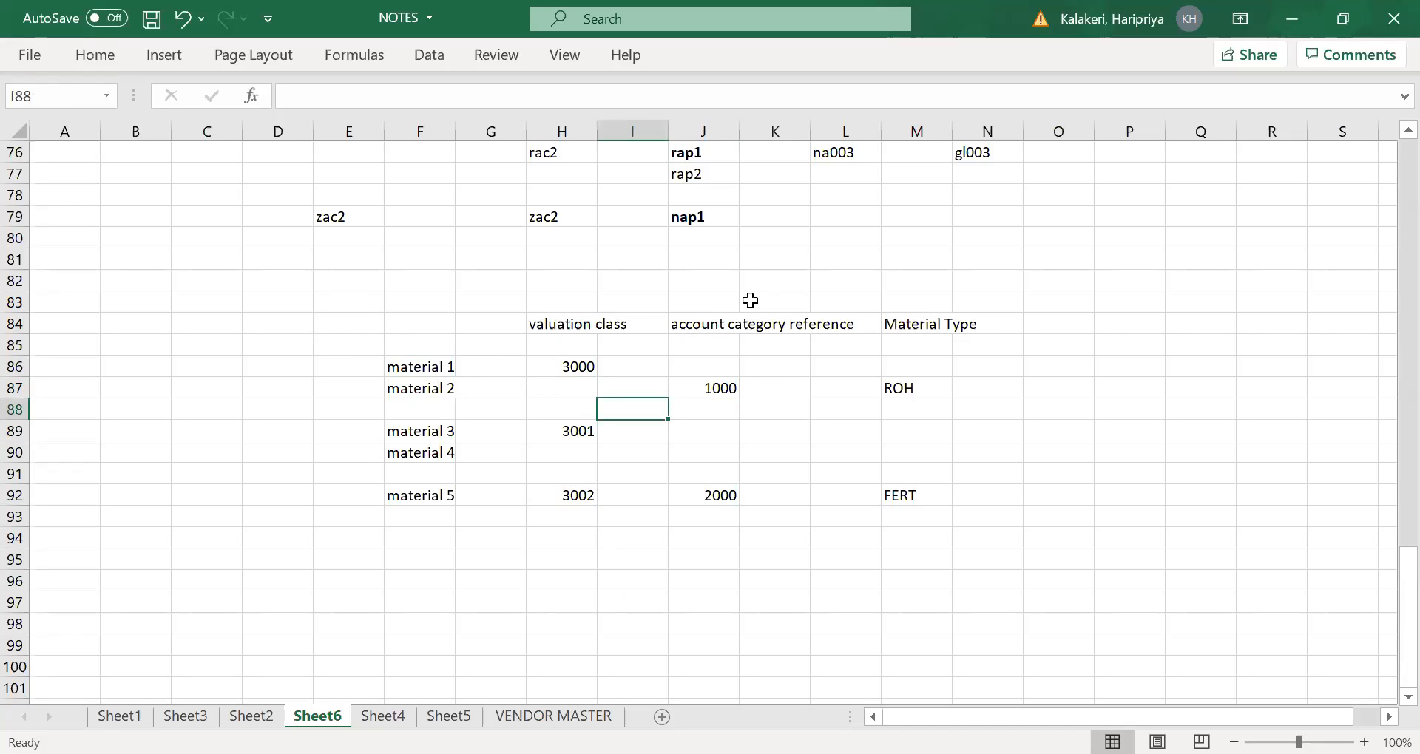
pyautogui.click(738, 410)
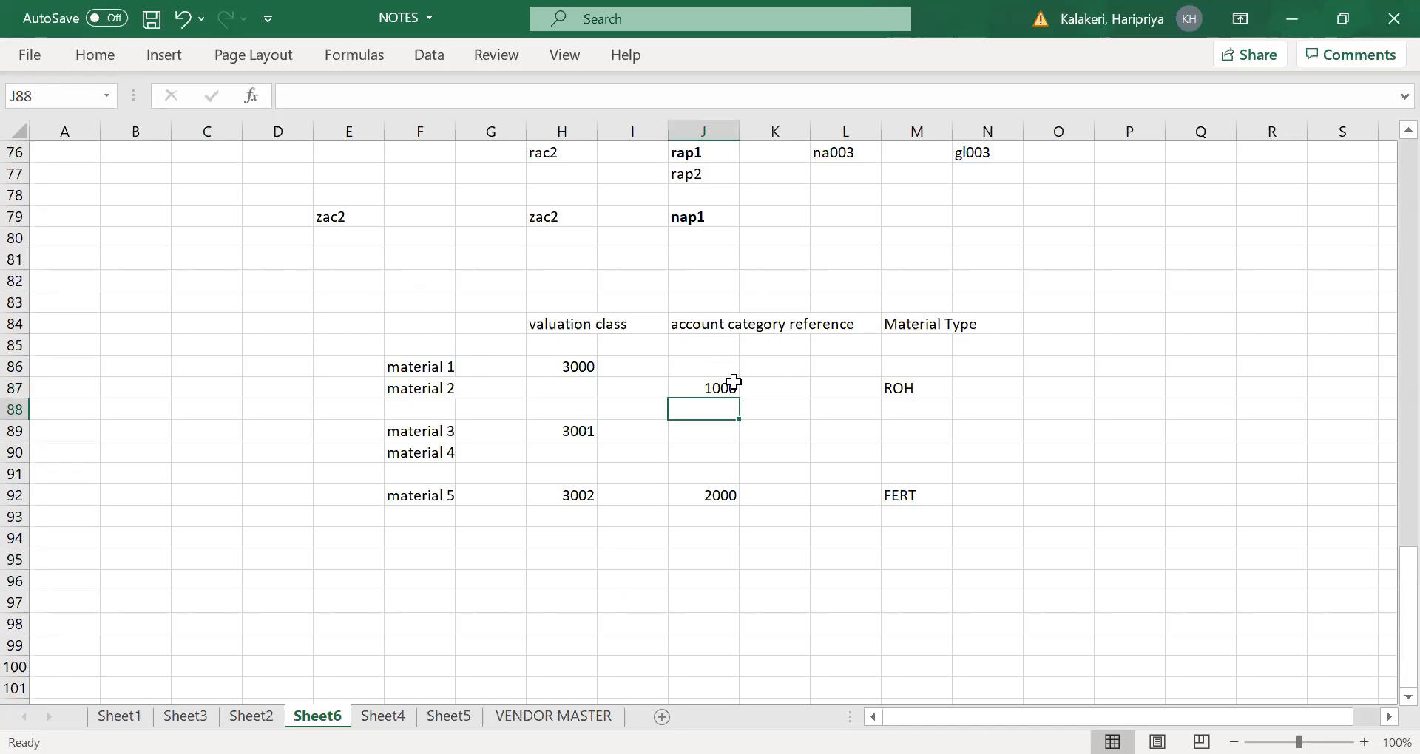
pyautogui.click(715, 384)
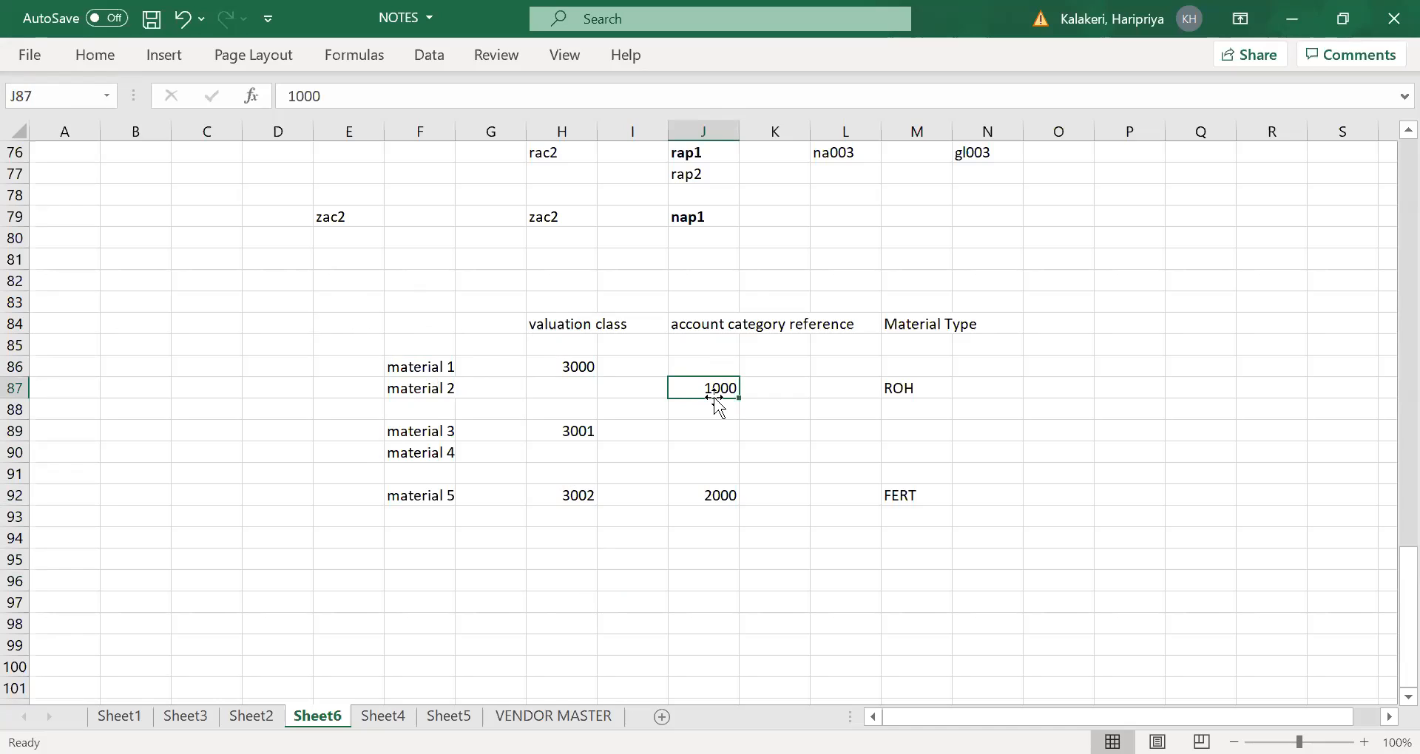
pyautogui.click(911, 324)
pyautogui.click(909, 387)
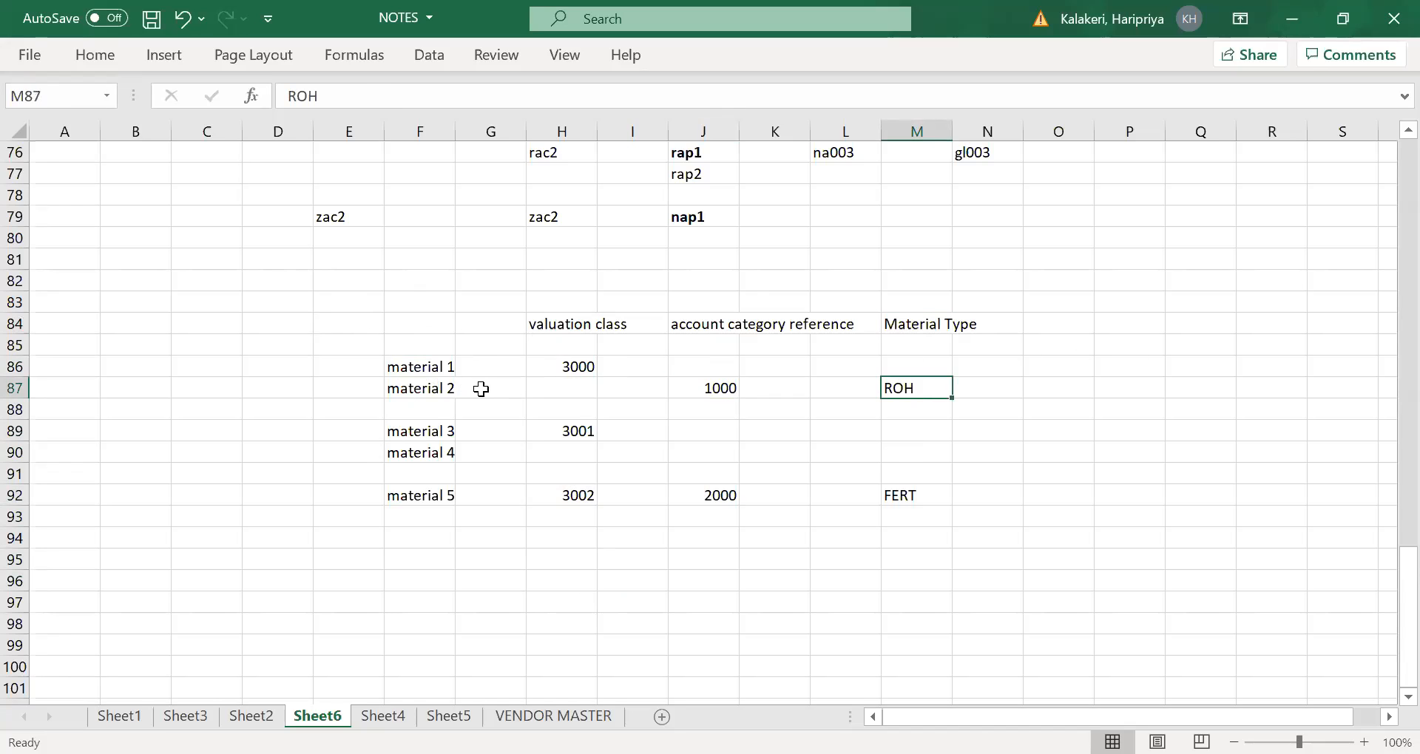
# - Compare valuation classes 3000 and 3001 under reference 1000 with material 5's chain of 3002, 2000 and FERT
pyautogui.click(573, 362)
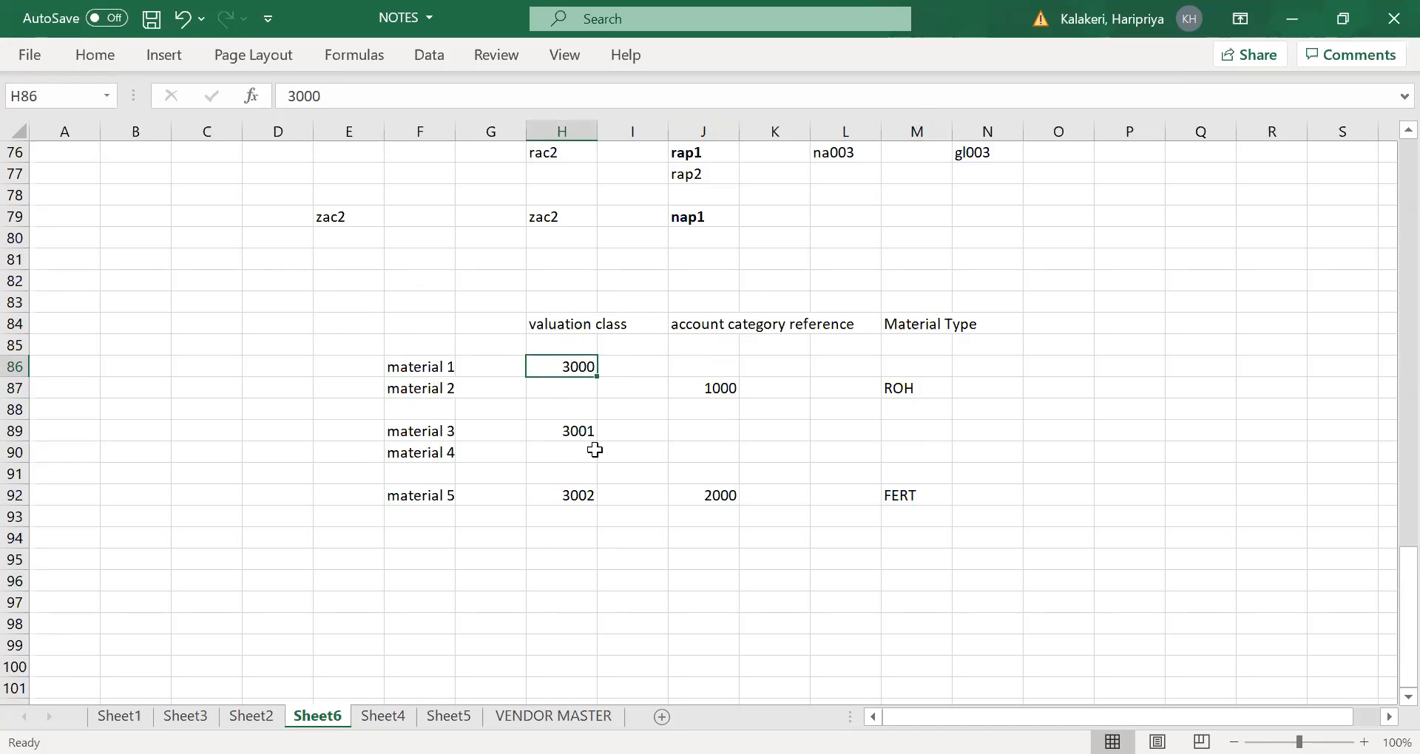
pyautogui.click(591, 437)
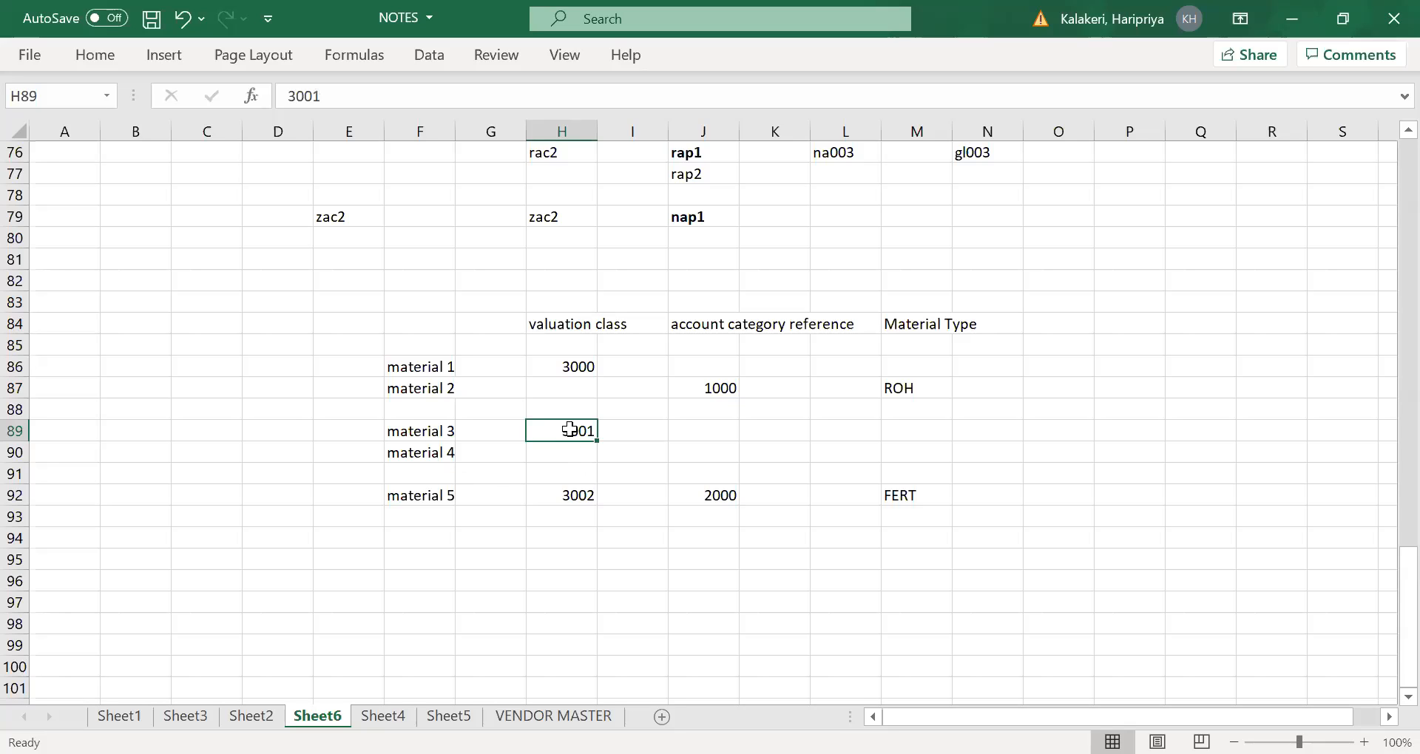
pyautogui.click(574, 366)
pyautogui.click(571, 430)
pyautogui.click(716, 381)
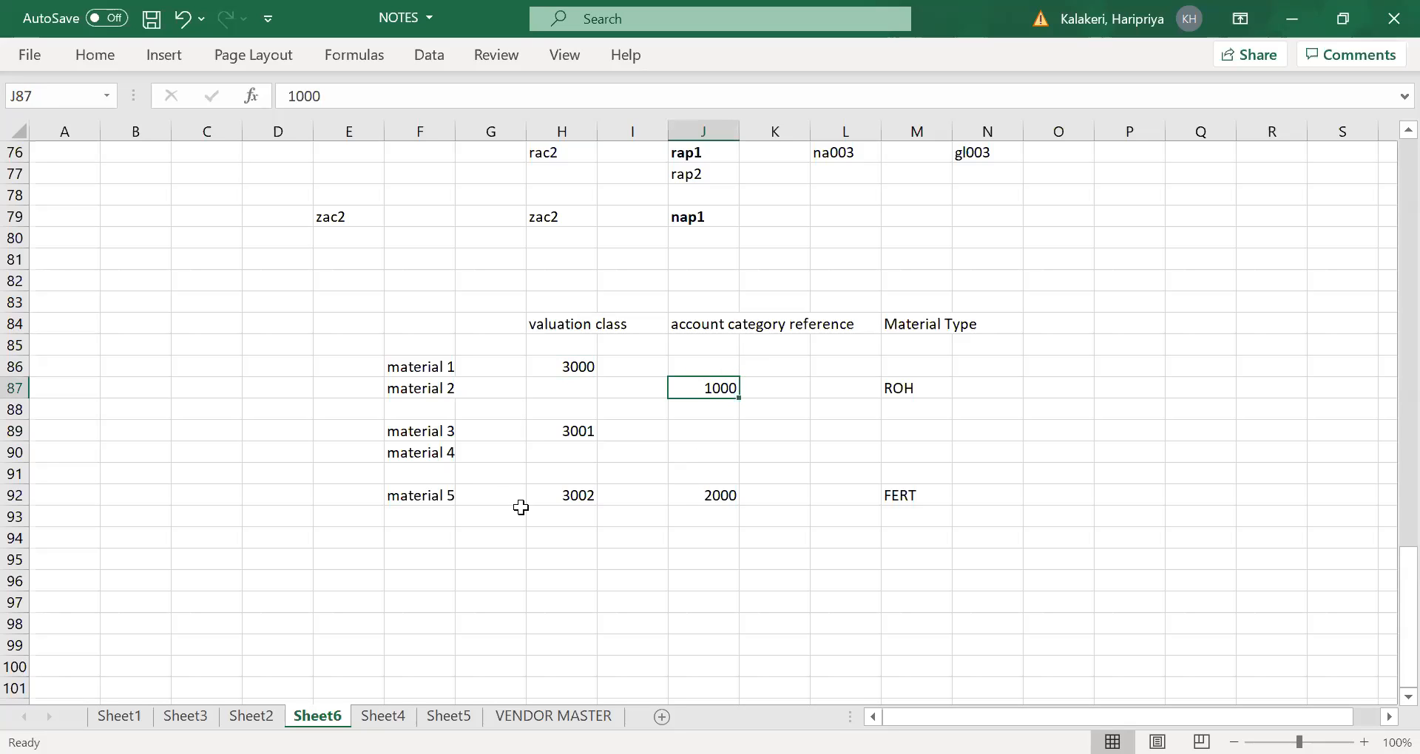
pyautogui.click(444, 496)
pyautogui.click(580, 492)
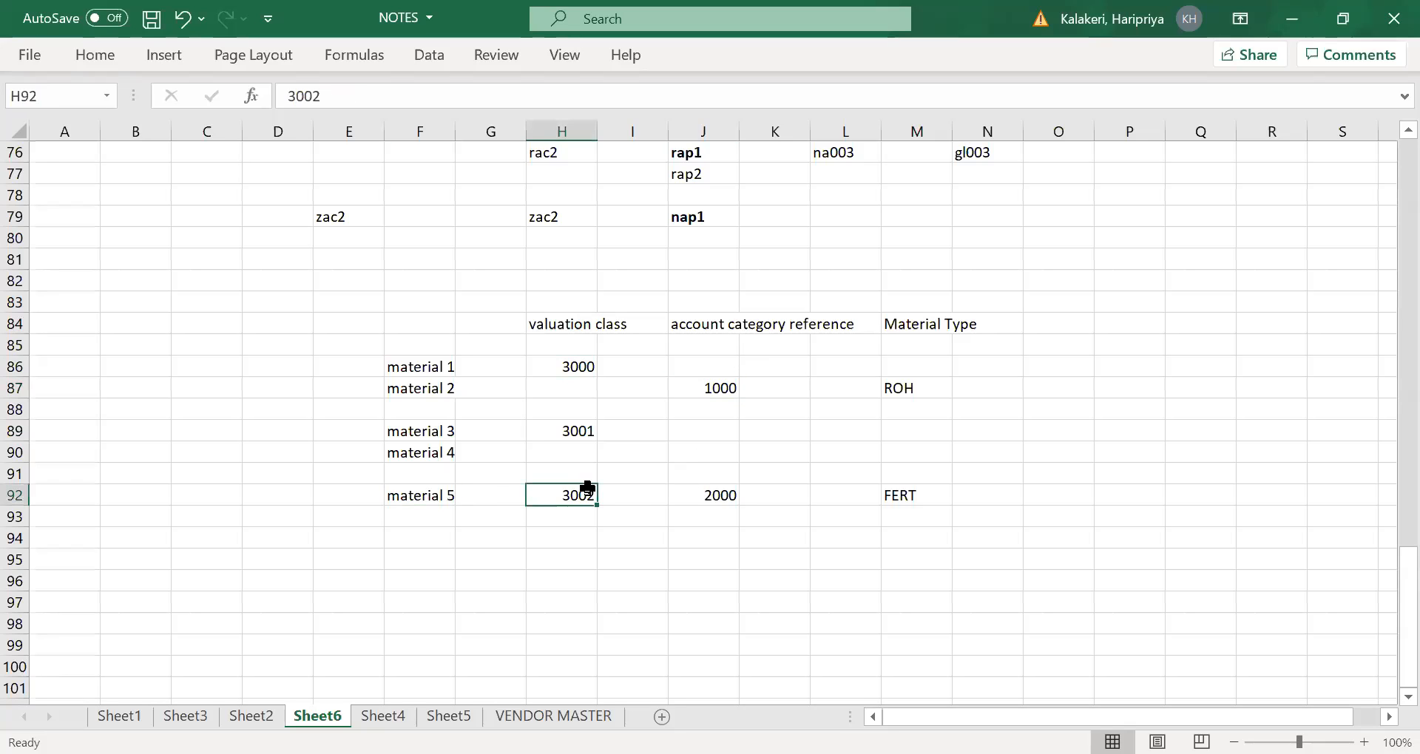
pyautogui.click(718, 491)
pyautogui.click(921, 495)
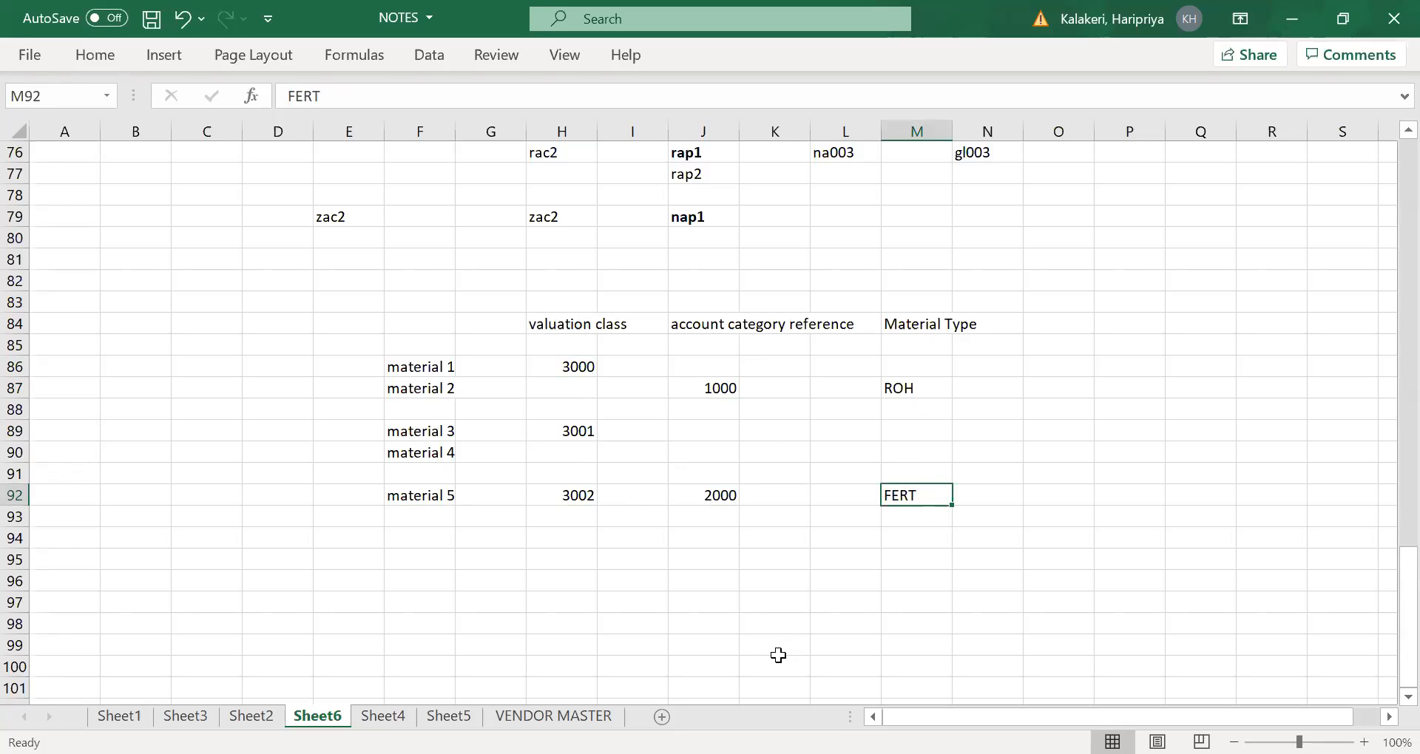
pyautogui.click(1008, 386)
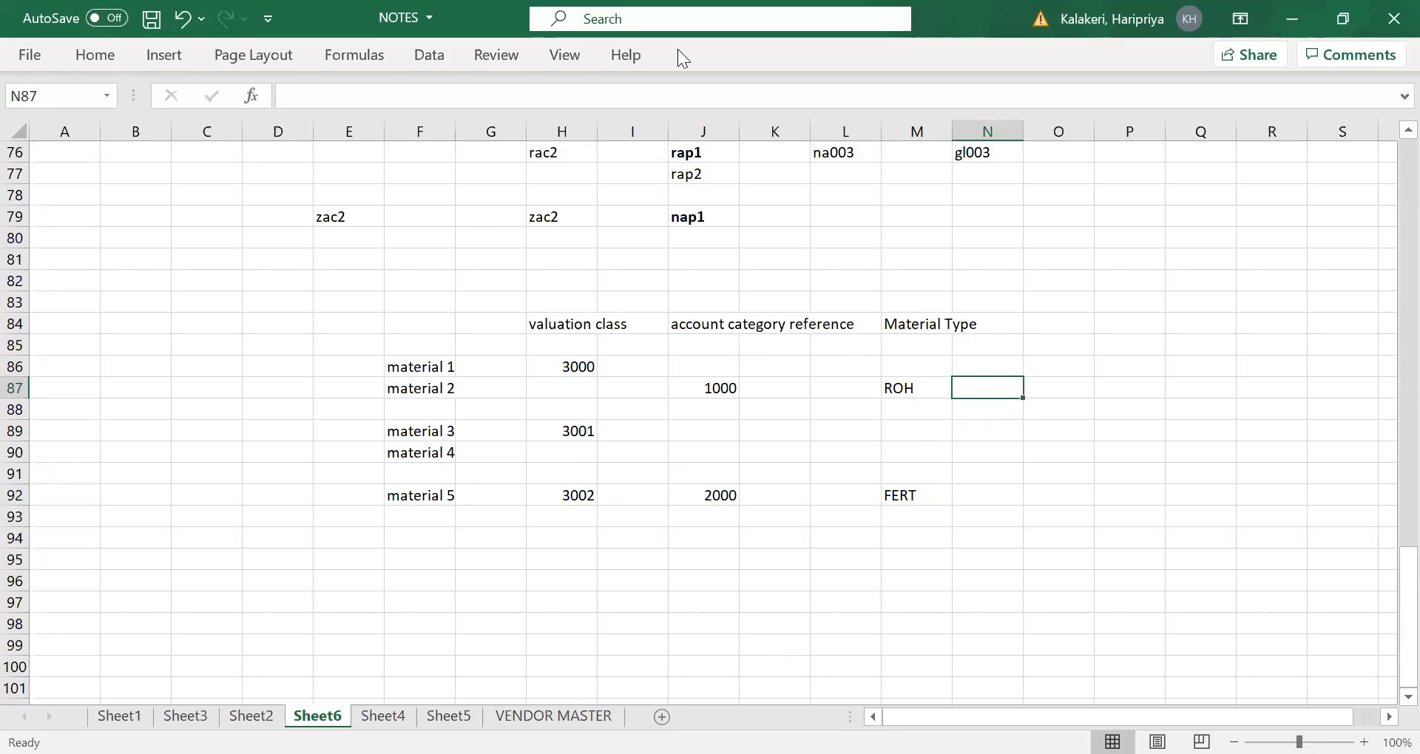
# - Switch to SAP and start transaction OMSK for account category references and valuation classes
pyautogui.hotkey('alt', 'Tab')
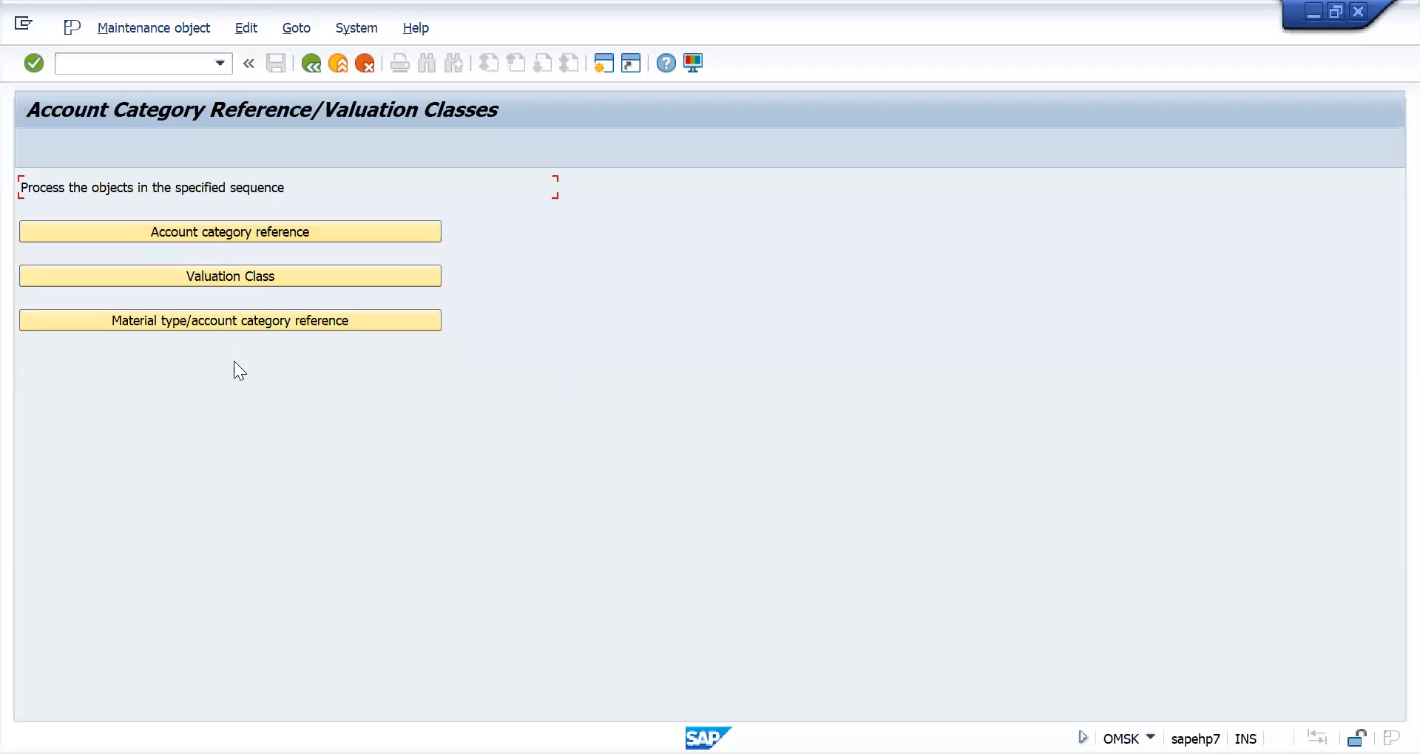
pyautogui.click(242, 233)
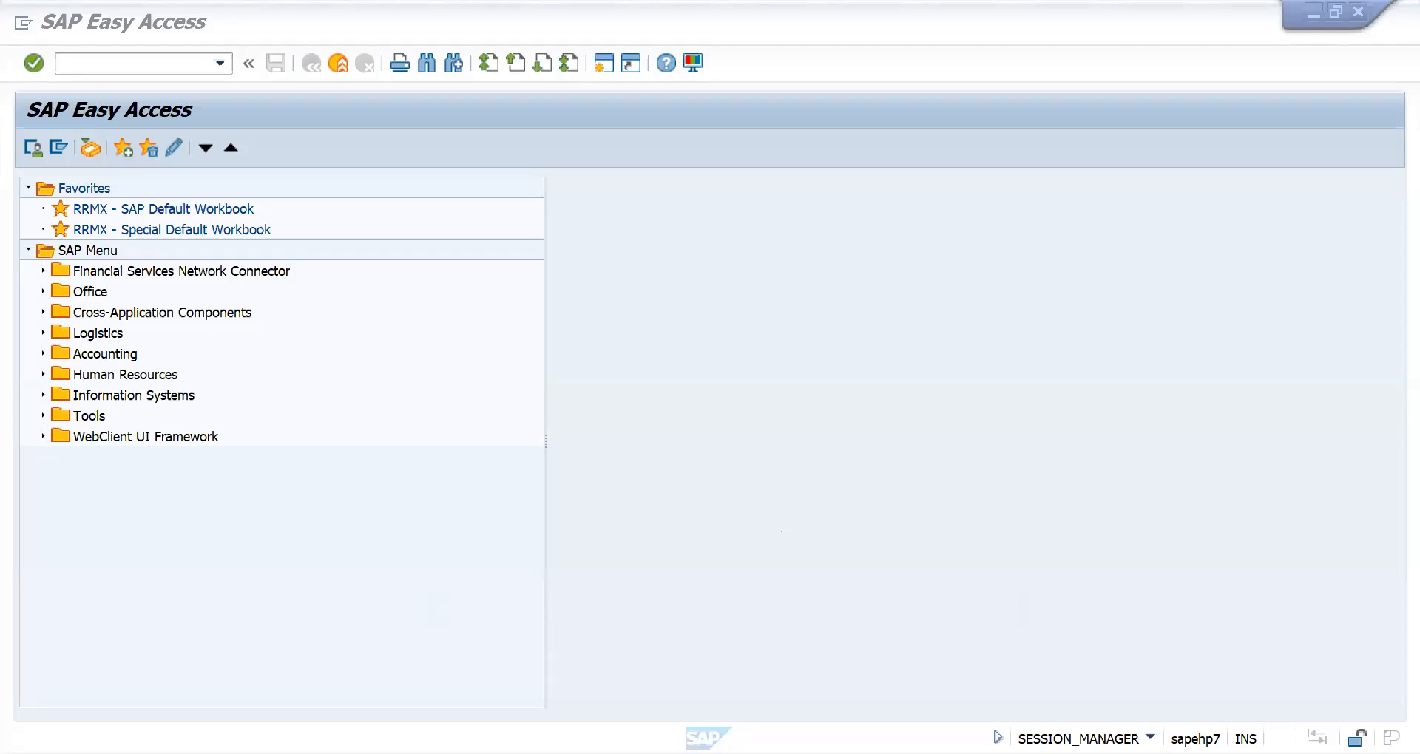
pyautogui.click(117, 68)
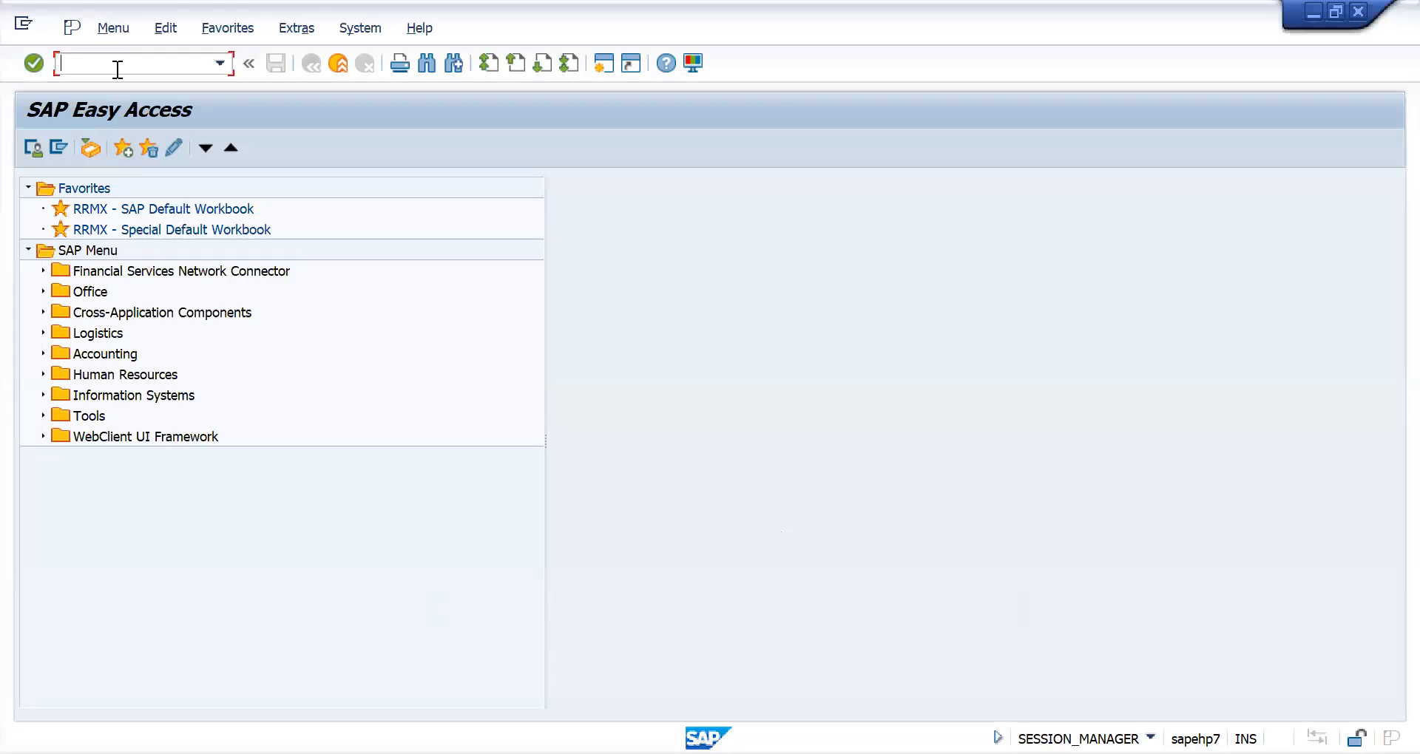
pyautogui.write('omsk')
pyautogui.press('Return')
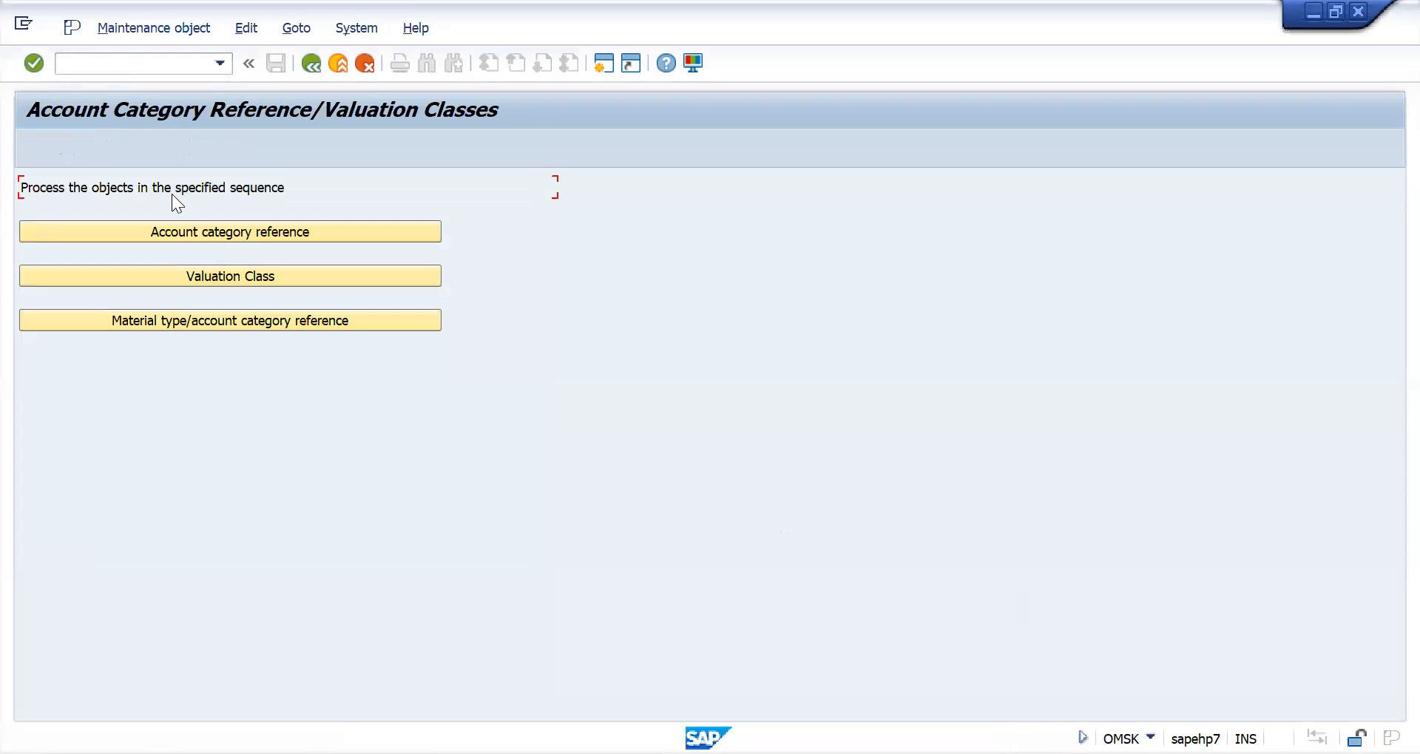
# - Copy account category reference 0001 to a new reference NAC2 with the description "Reference for raw materials"
pyautogui.click(225, 235)
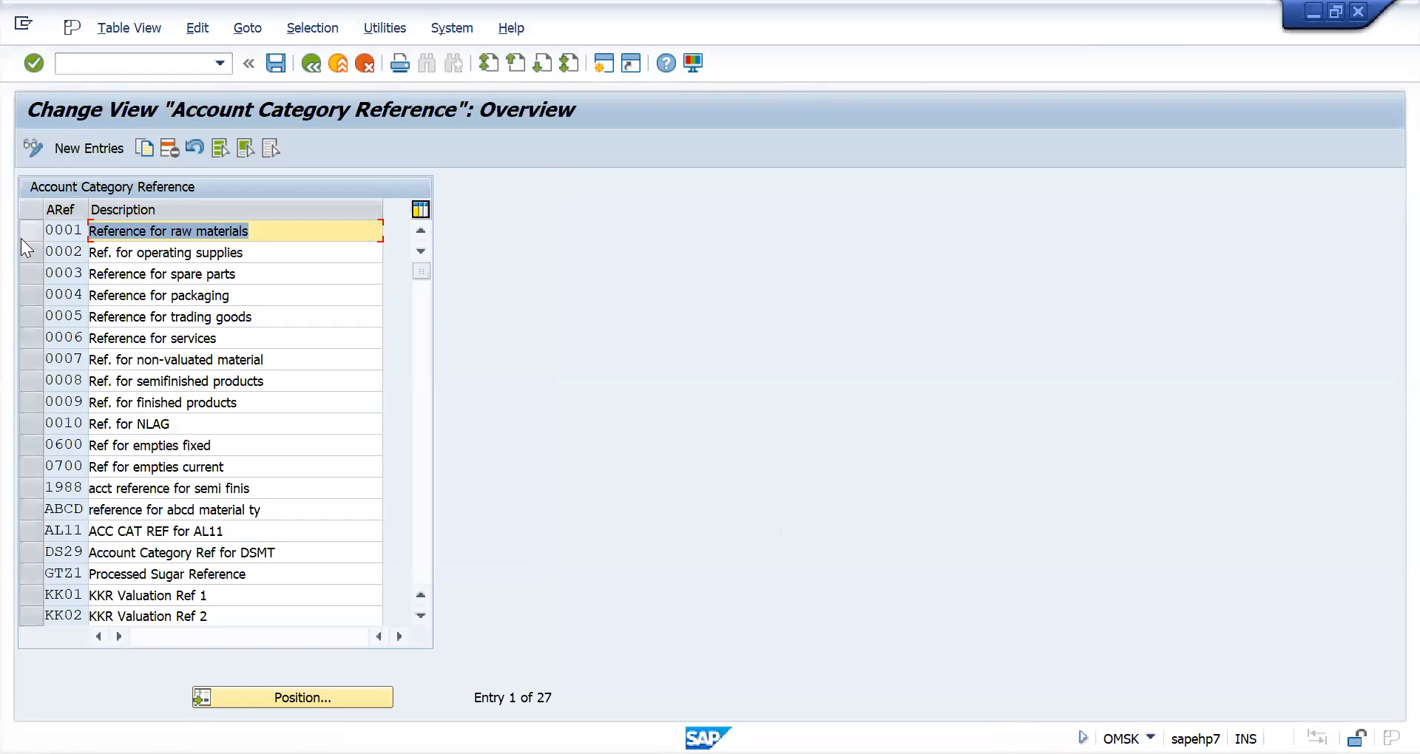
pyautogui.click(25, 229)
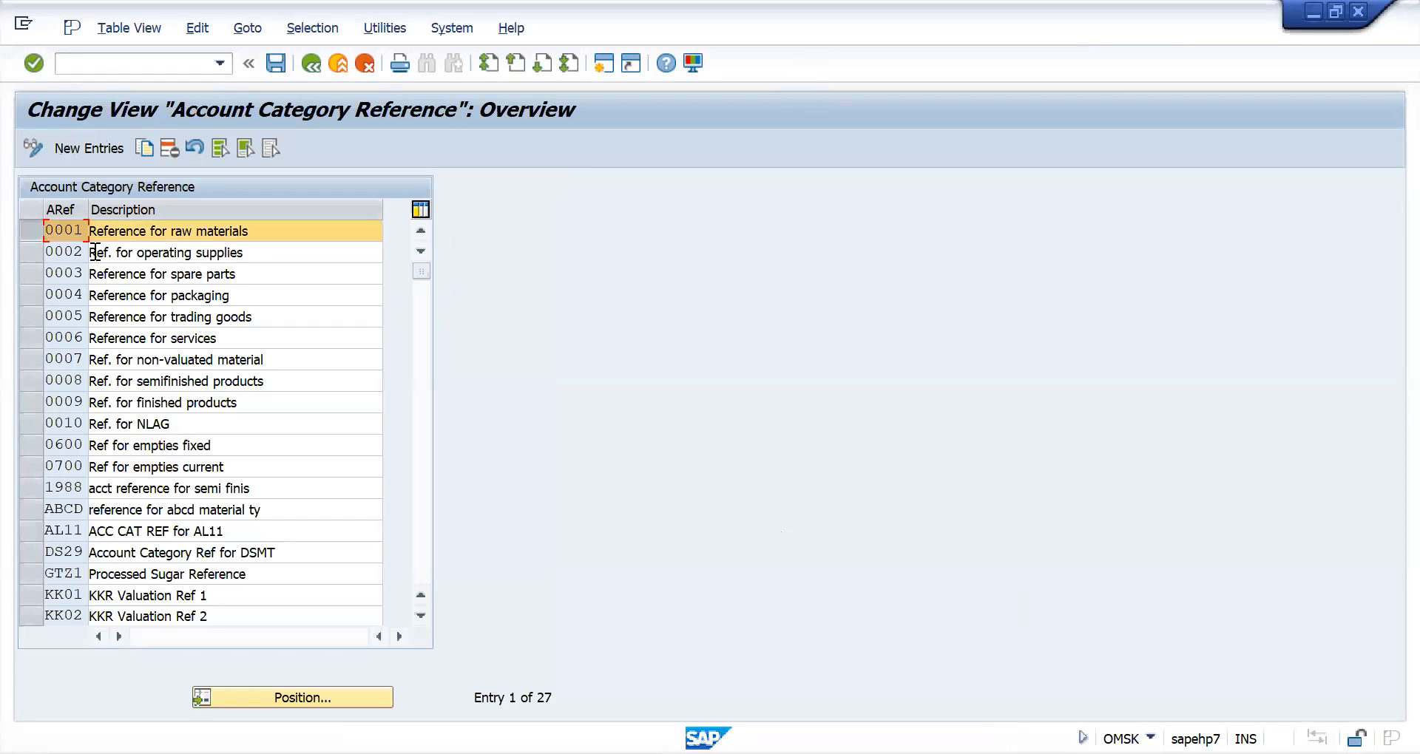
pyautogui.click(145, 148)
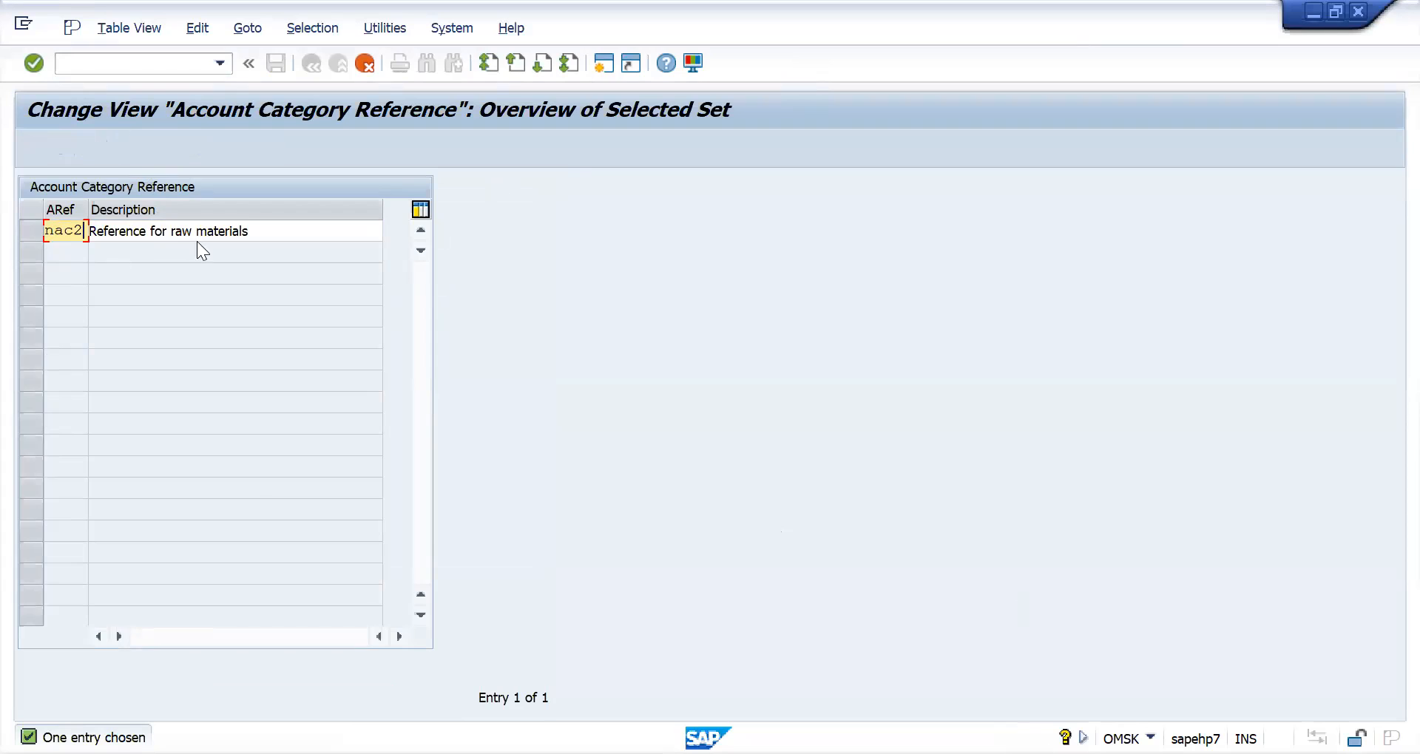
pyautogui.click(277, 230)
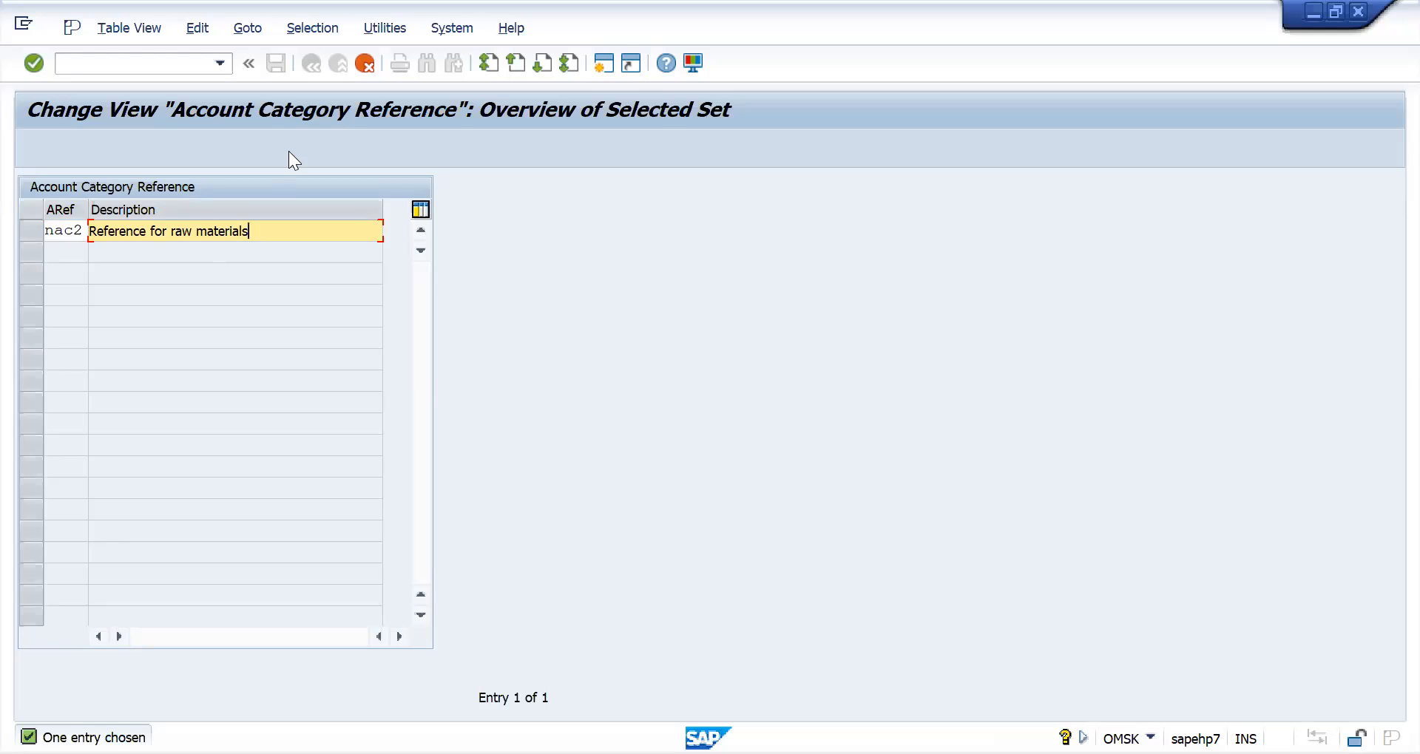
pyautogui.press('Return')
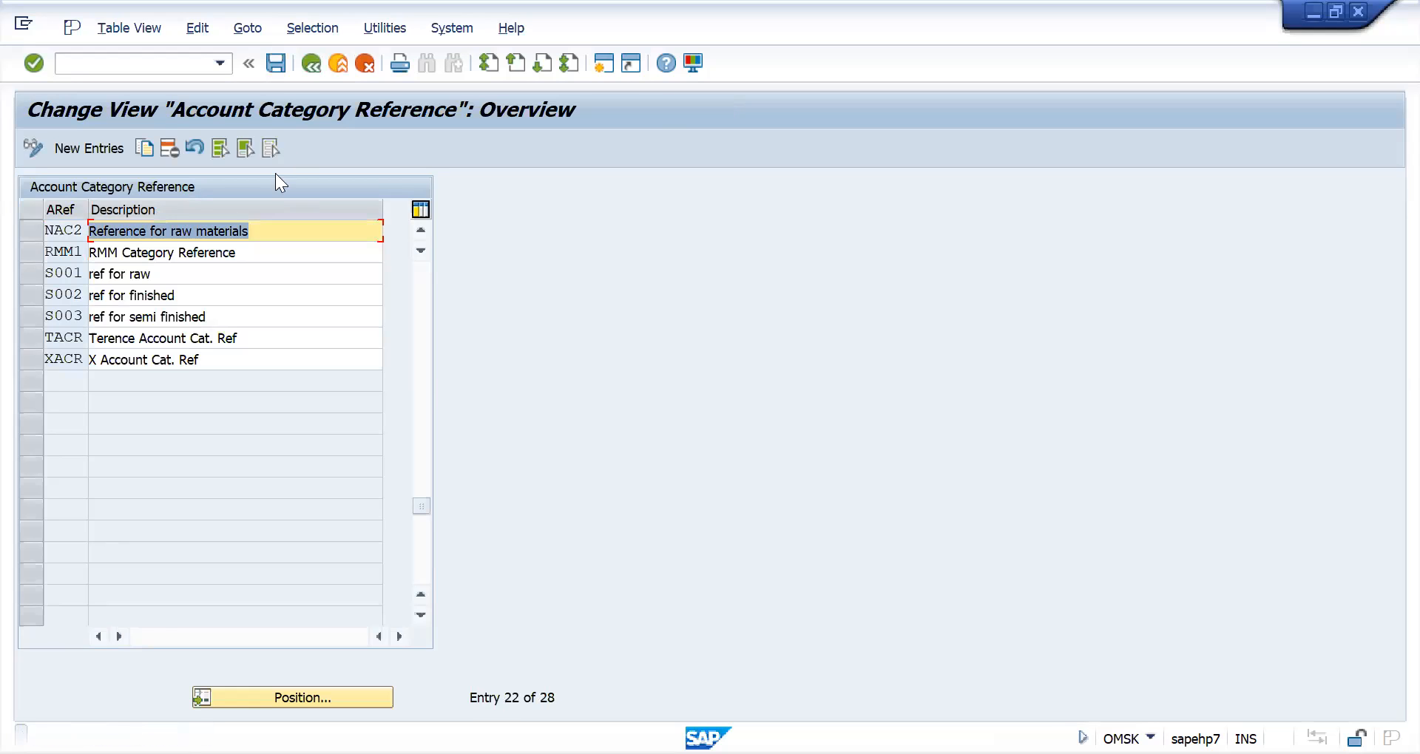
# - Save the new account category reference under the proposed customizing request and return to the OMSK overview
pyautogui.click(275, 63)
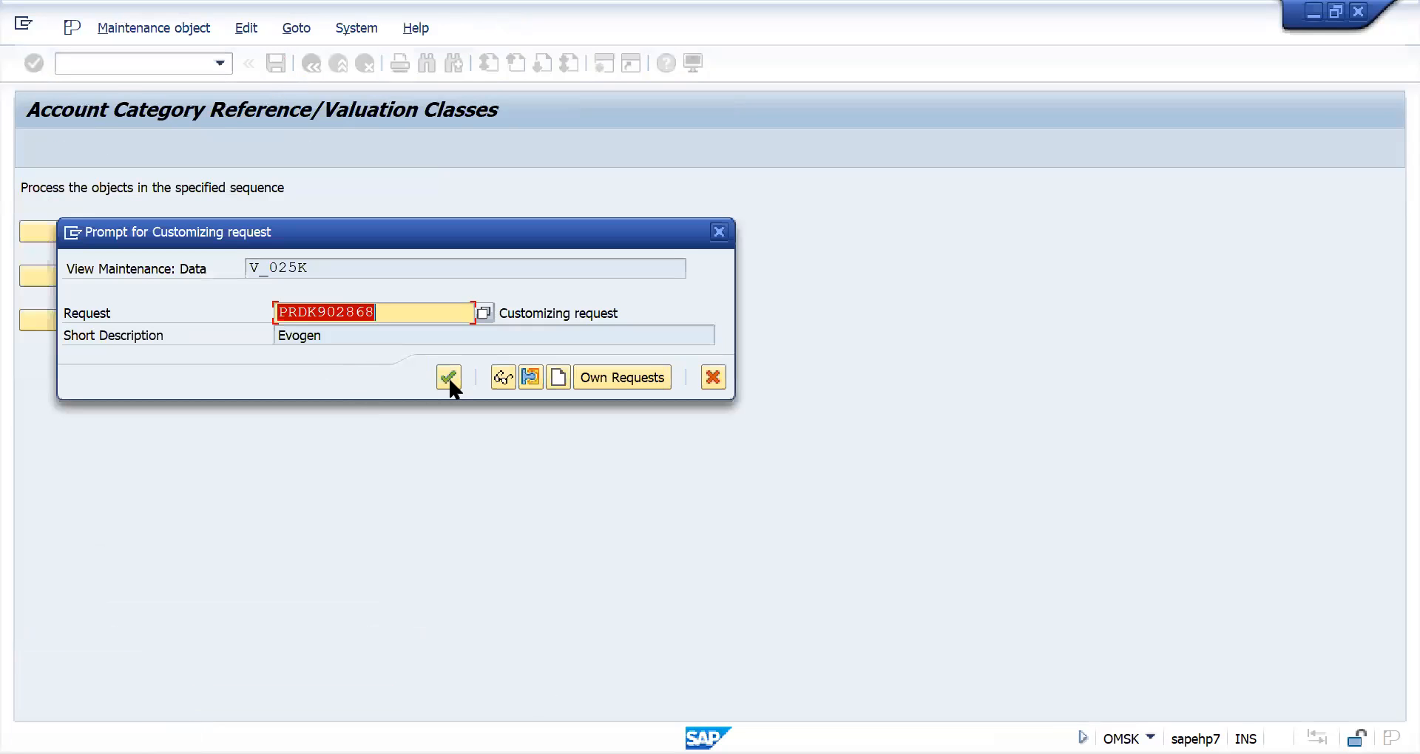
pyautogui.click(449, 377)
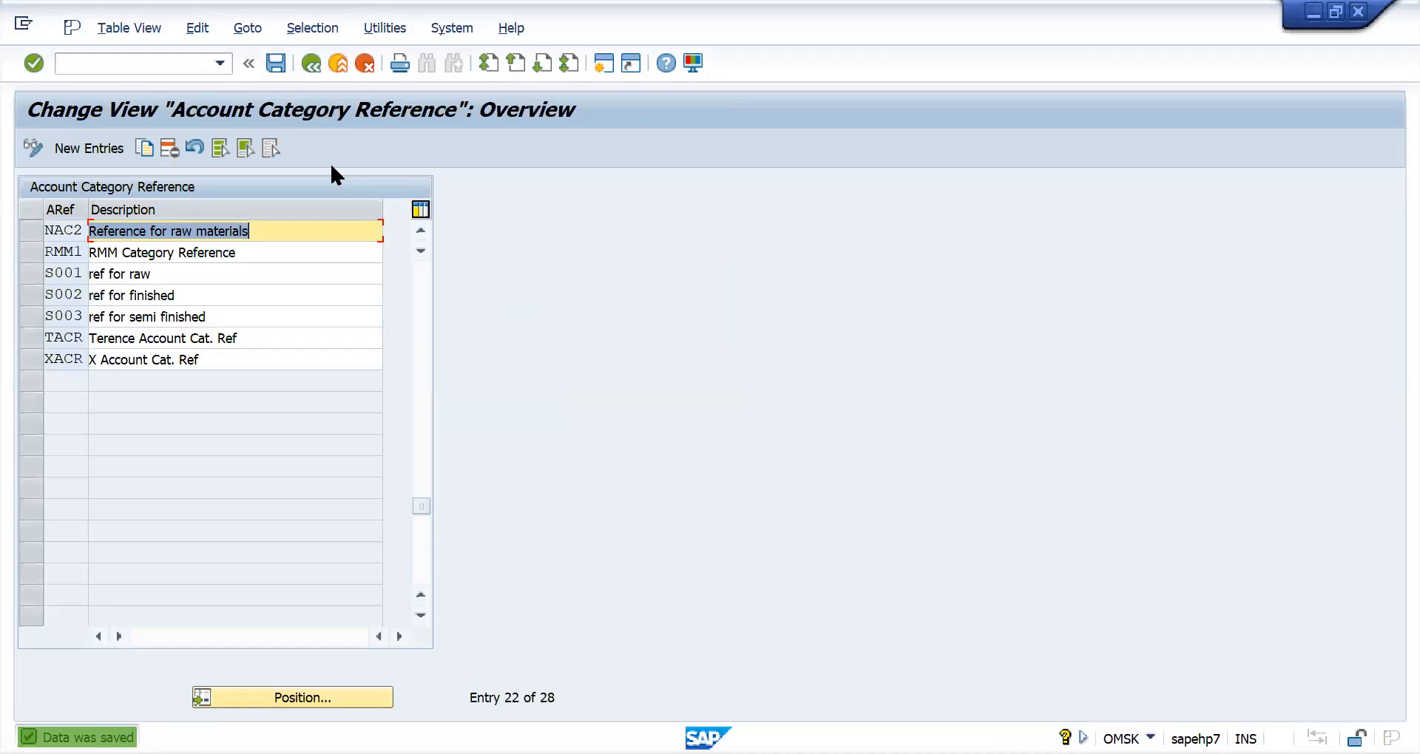
pyautogui.click(313, 64)
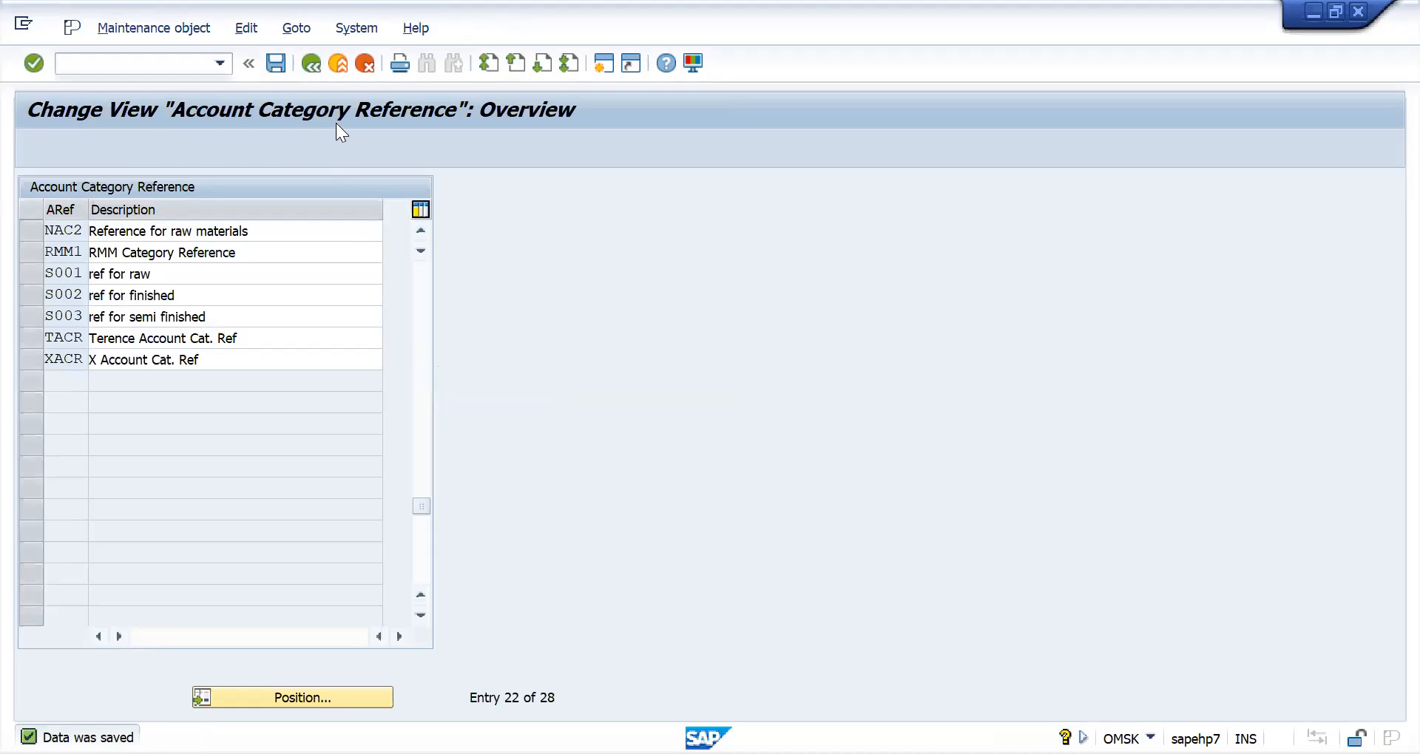
# - Begin a new valuation class entry 5000 assigned to account category reference NAC2
pyautogui.click(256, 277)
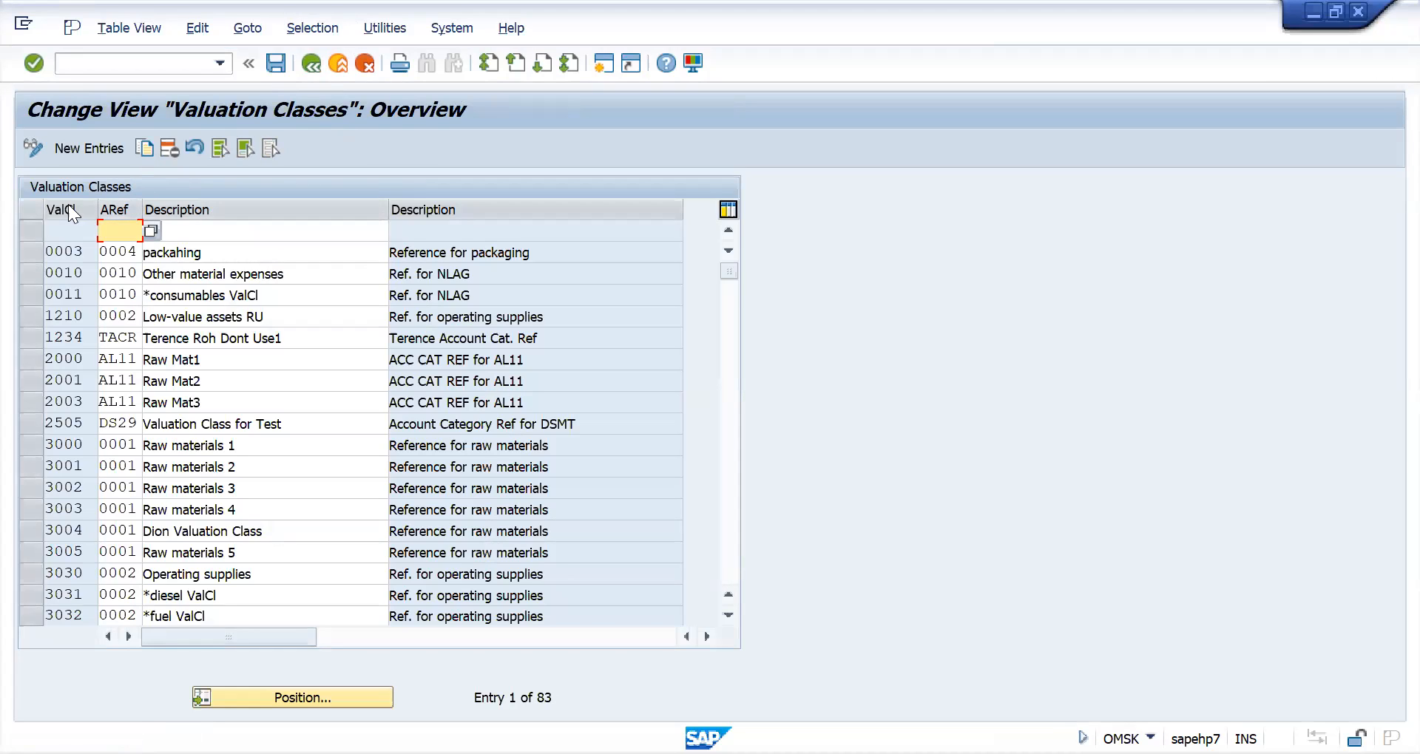
pyautogui.click(96, 145)
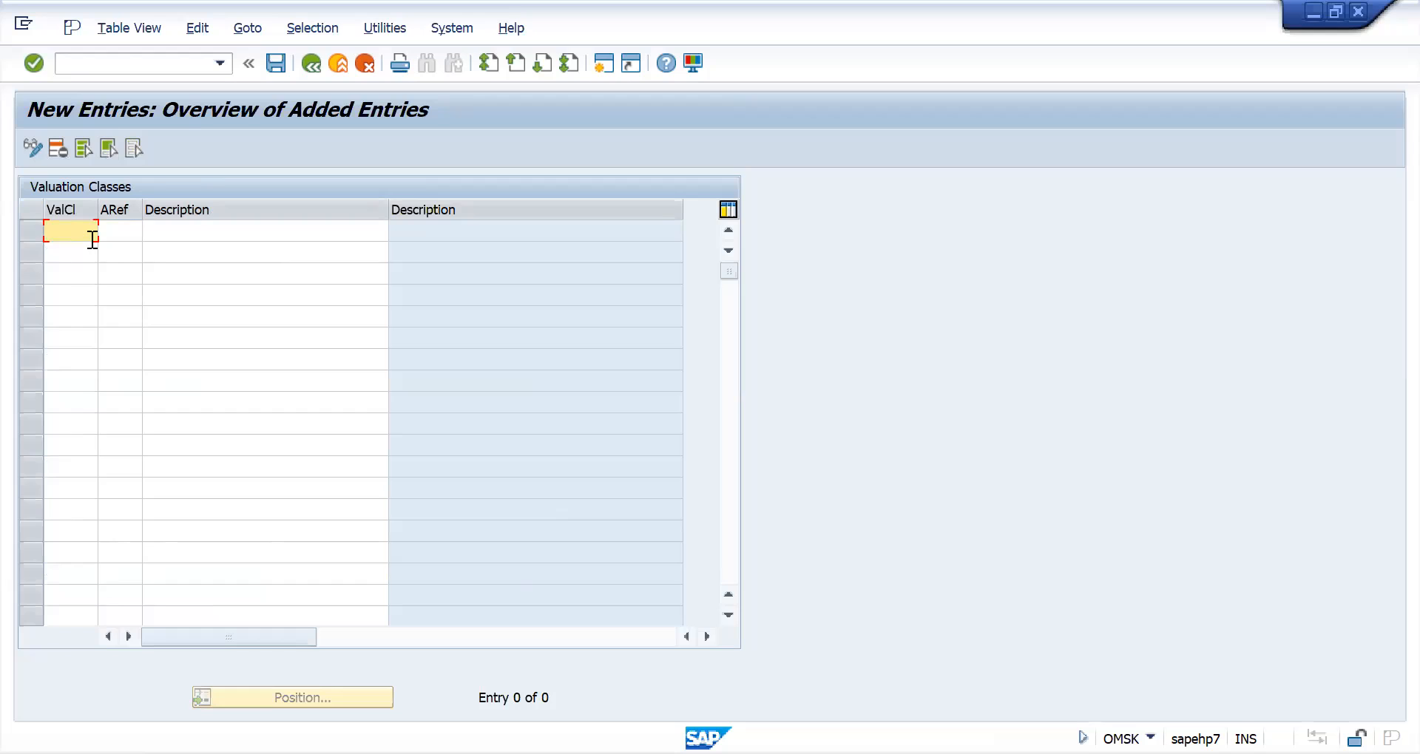
pyautogui.write('5000')
pyautogui.click(108, 233)
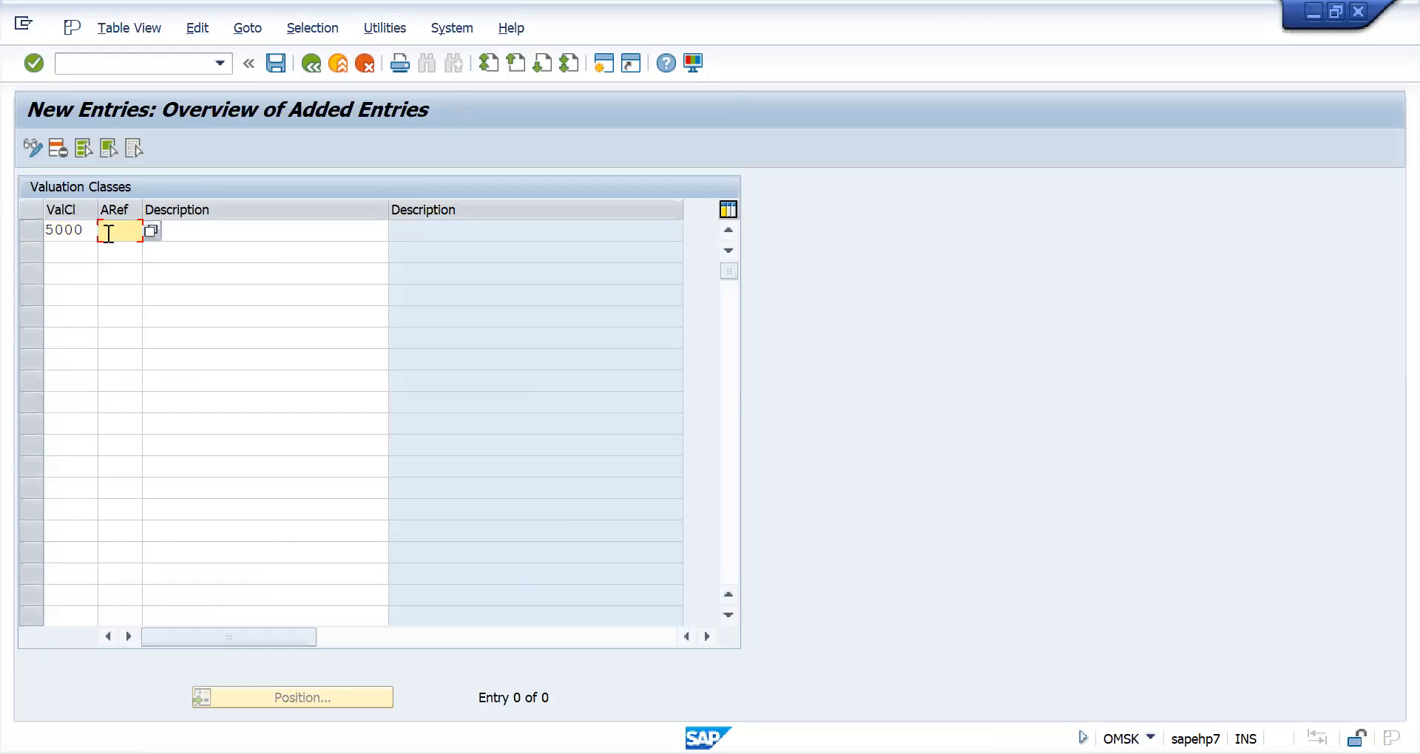
pyautogui.write('nac2')
# - Enter the description "nac2-ROH" for valuation class 5000 and confirm the entry
pyautogui.click(210, 230)
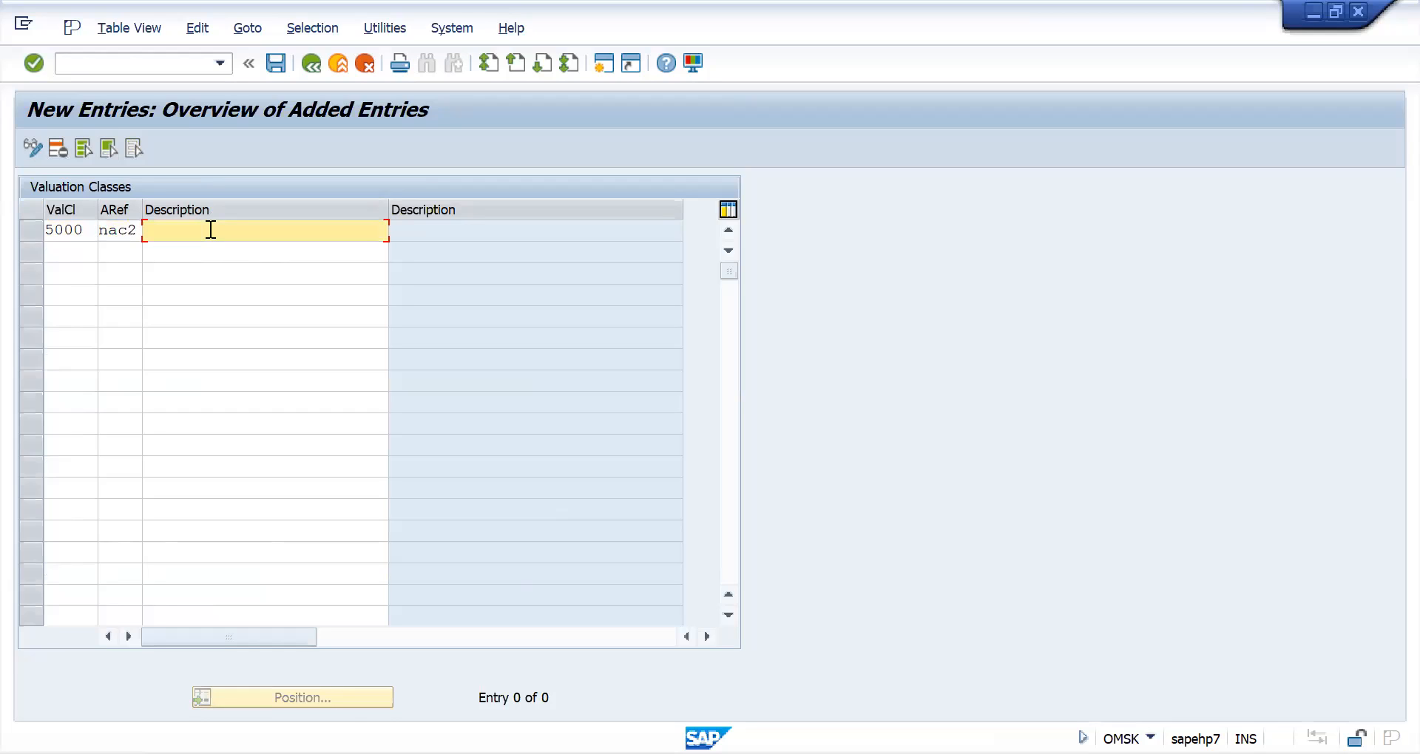
pyautogui.write('nac2-ROH')
pyautogui.press('Return')
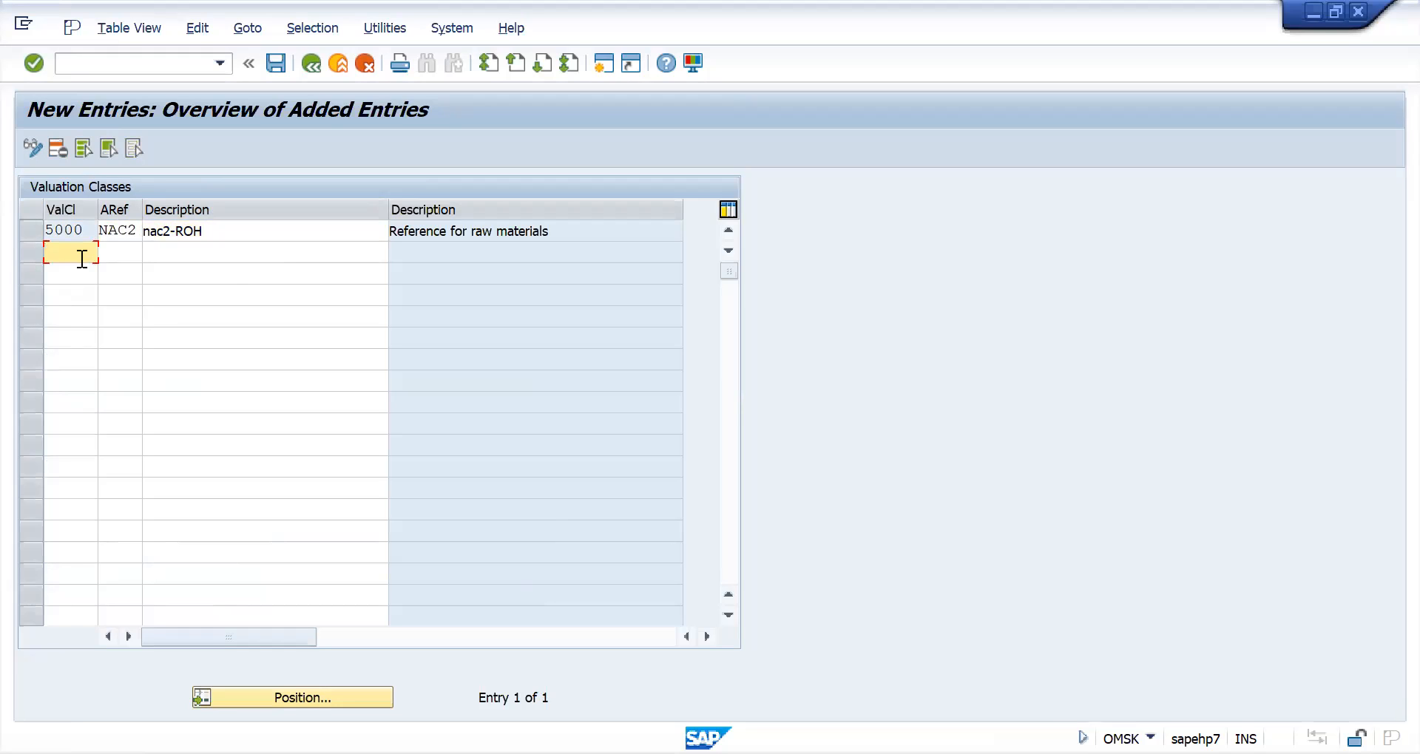
# - Add valuation class 5001 for account category reference NAC2 with the description "NAC2-ROH FOR FMCG" and confirm the entry
pyautogui.write('5001')
pyautogui.click(107, 254)
pyautogui.write('NAC2')
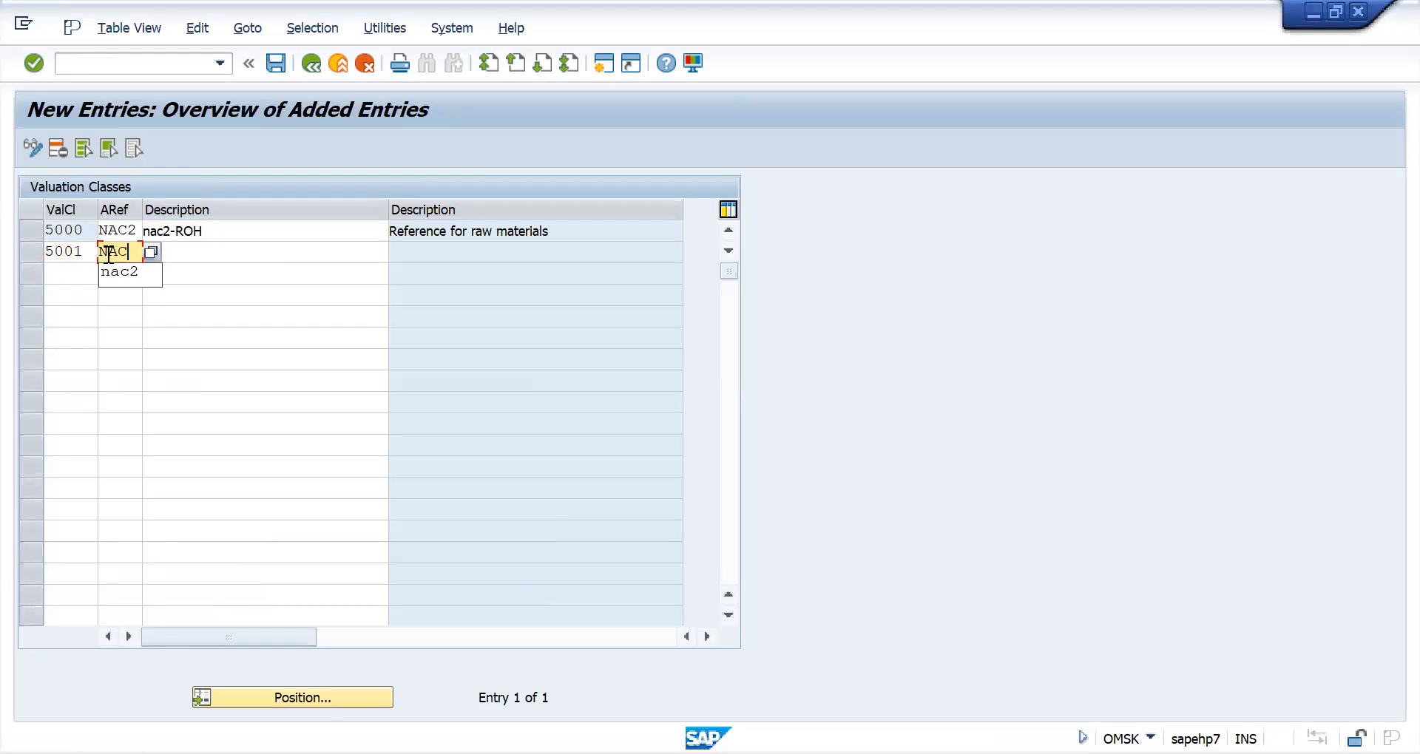
pyautogui.click(174, 251)
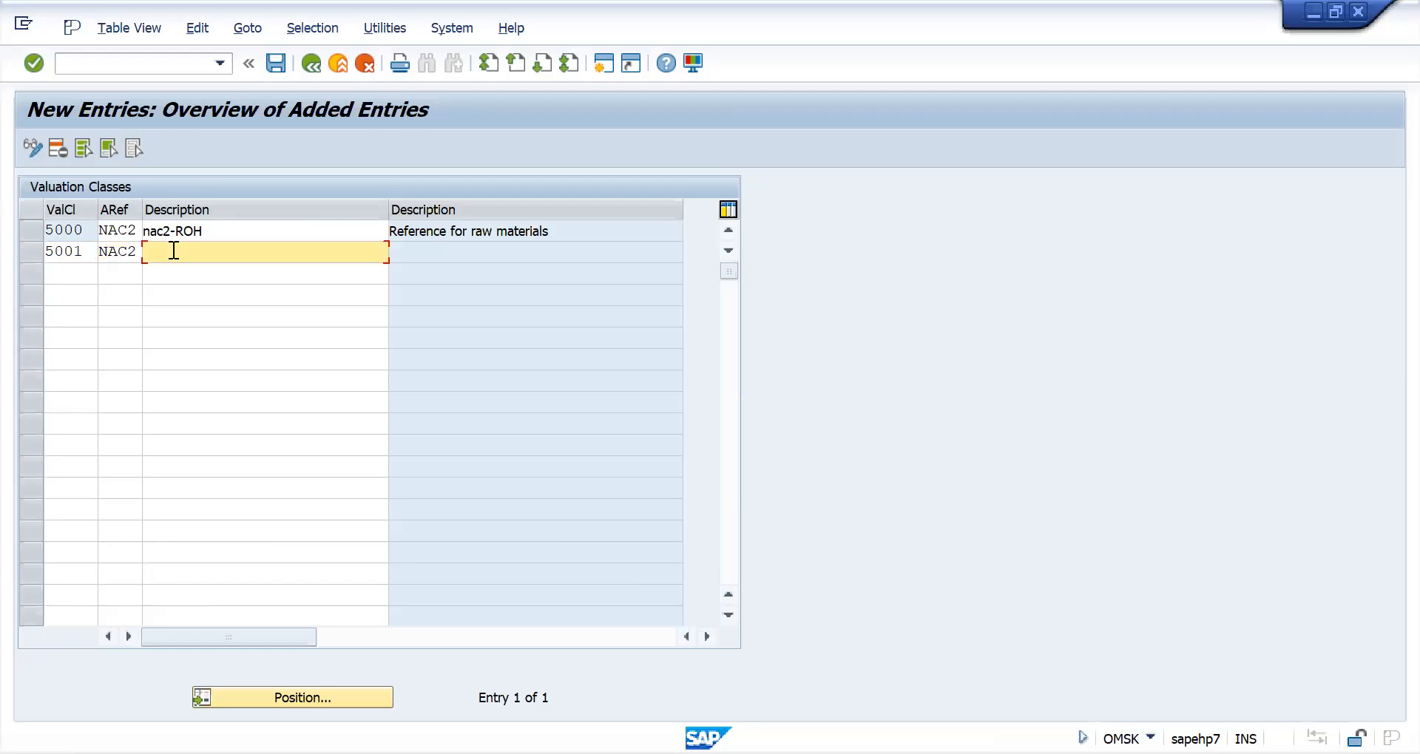
pyautogui.write('NAC2')
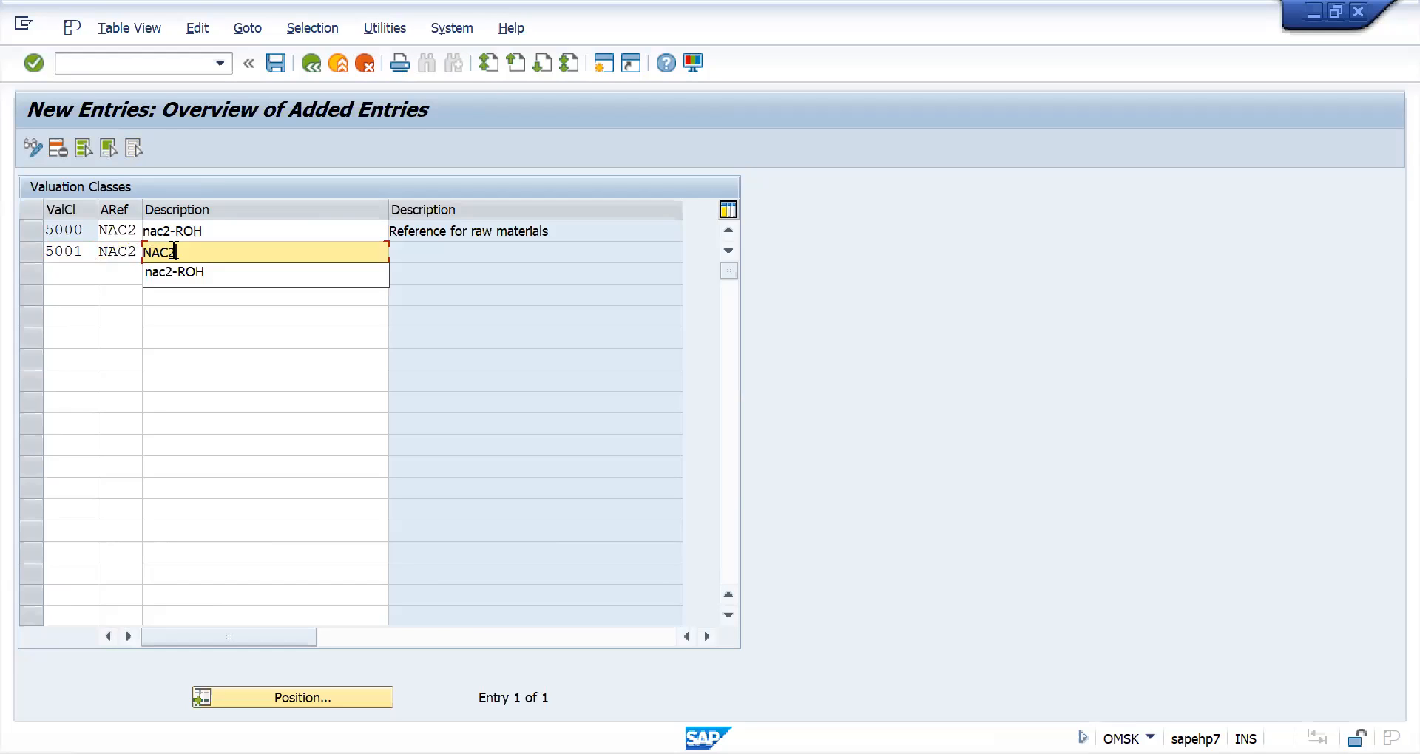
pyautogui.write('-R')
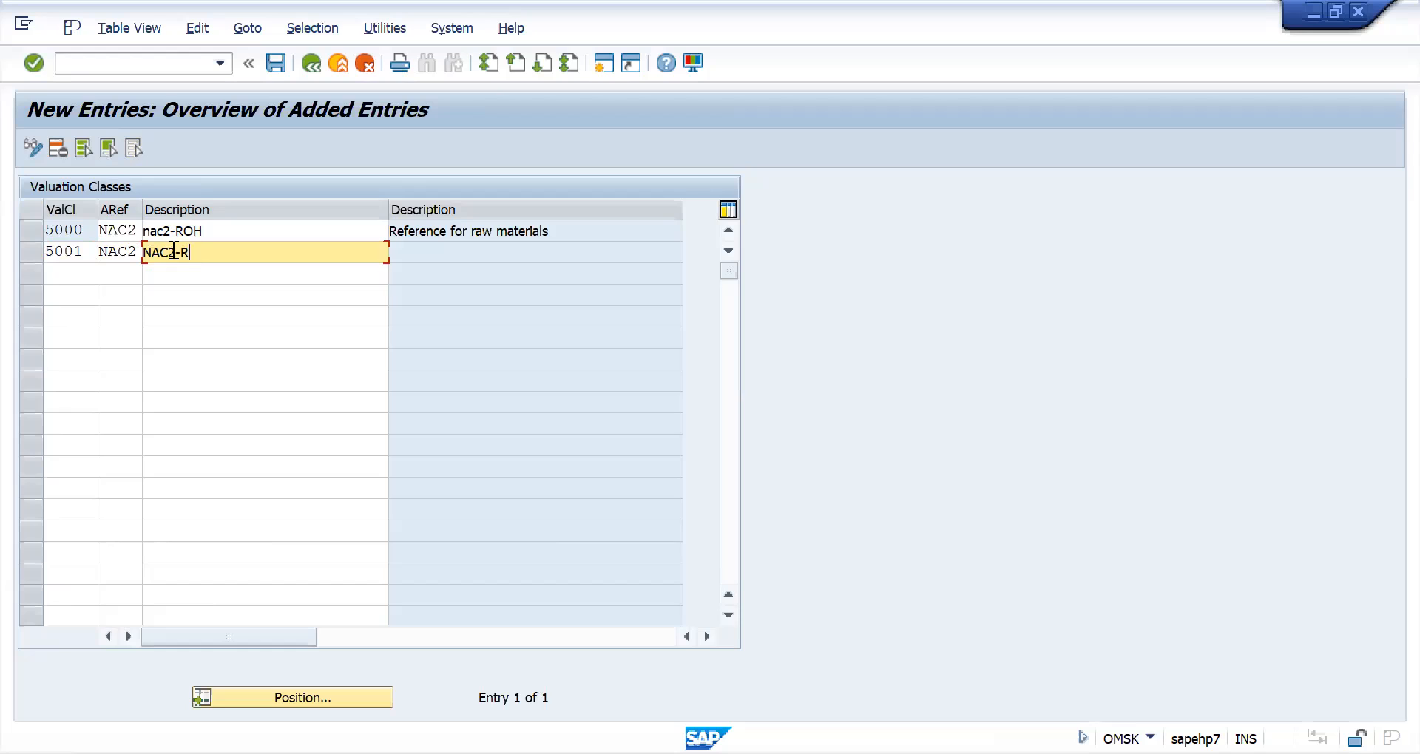
pyautogui.write('OH FOR FMCG')
pyautogui.press('Tab')
pyautogui.press('Return')
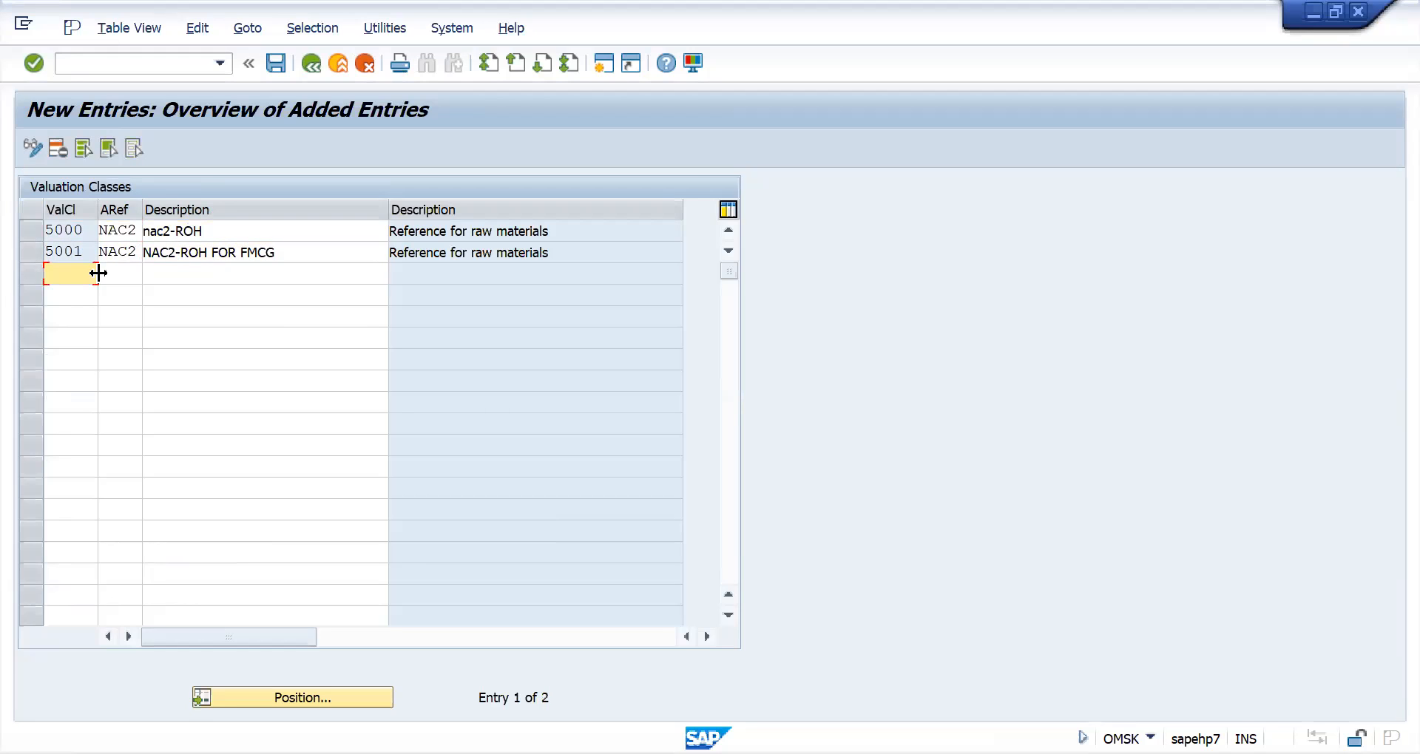
# - Save the new valuation classes under a newly created customizing request with its own short description, and return to the OMSK overview
pyautogui.click(278, 64)
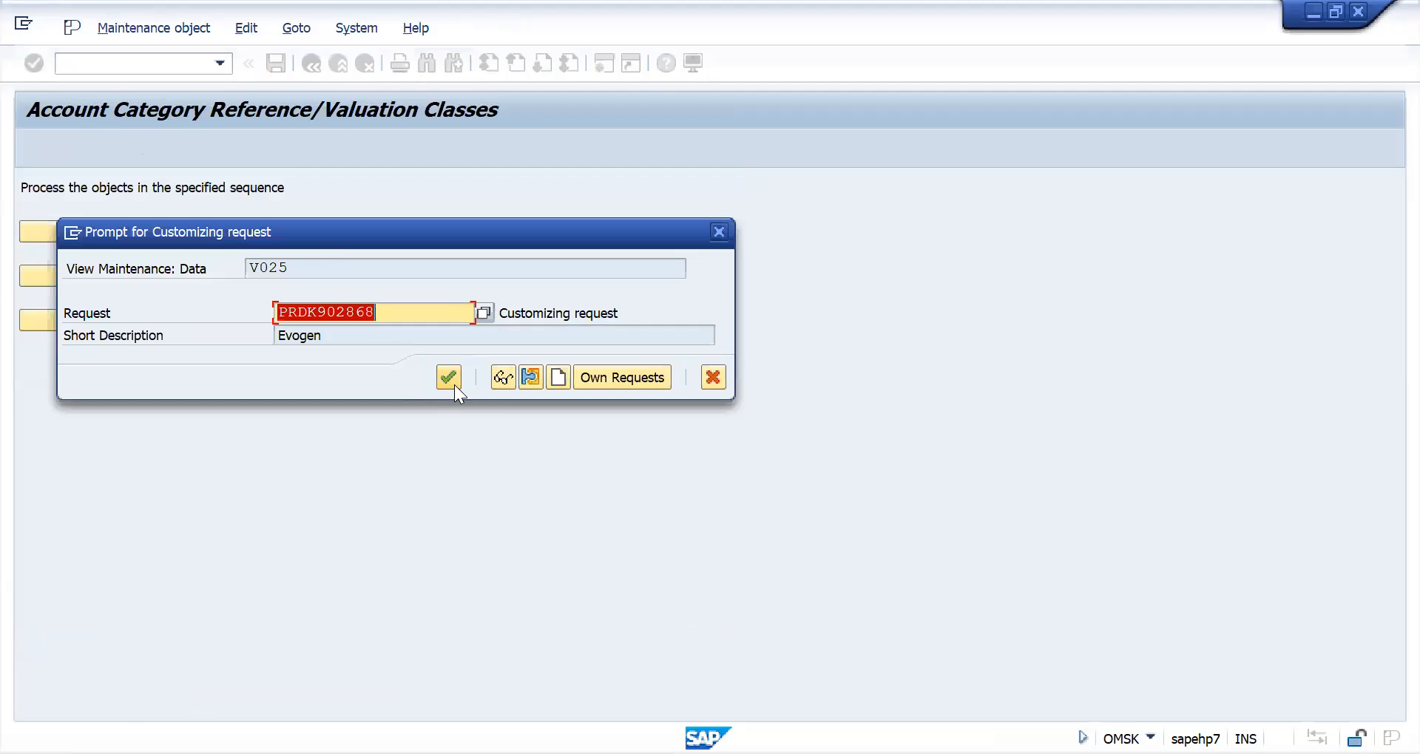
pyautogui.click(455, 385)
pyautogui.click(435, 312)
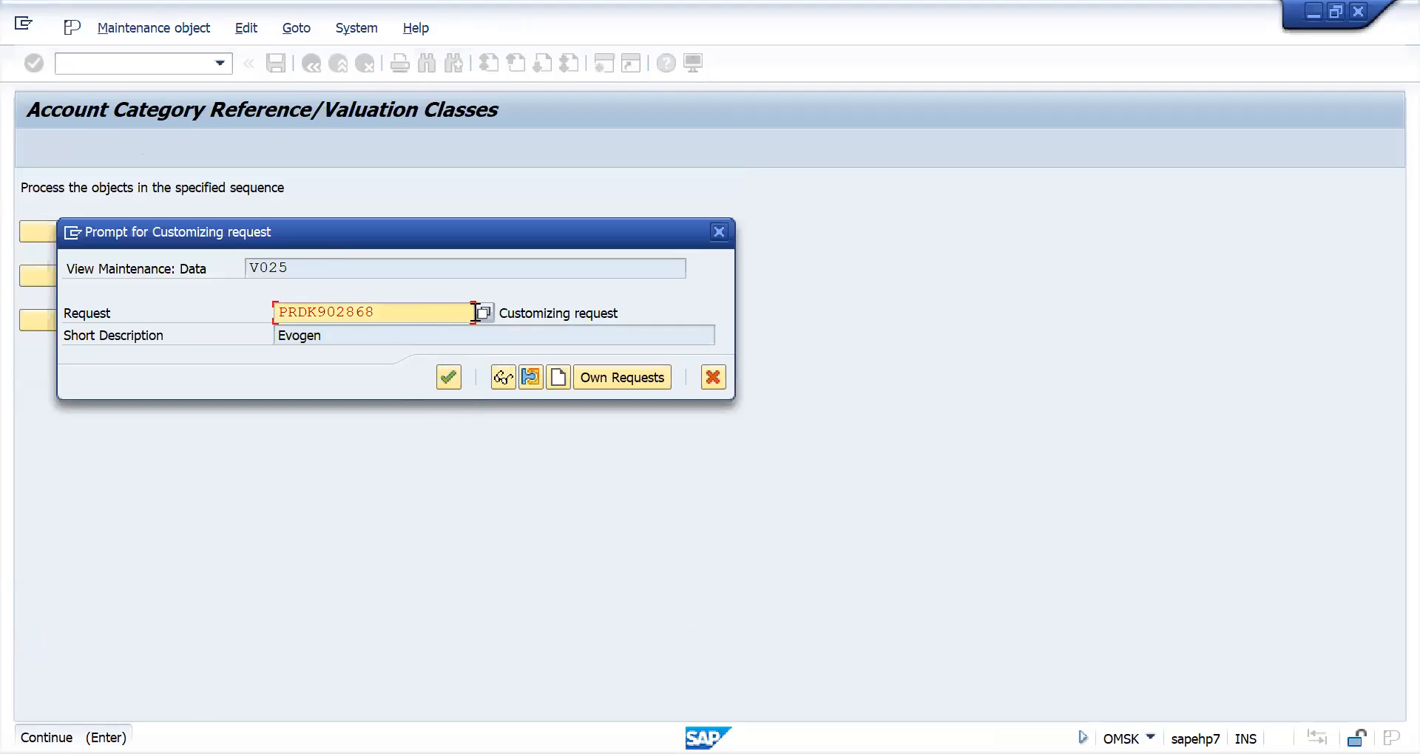
pyautogui.click(482, 314)
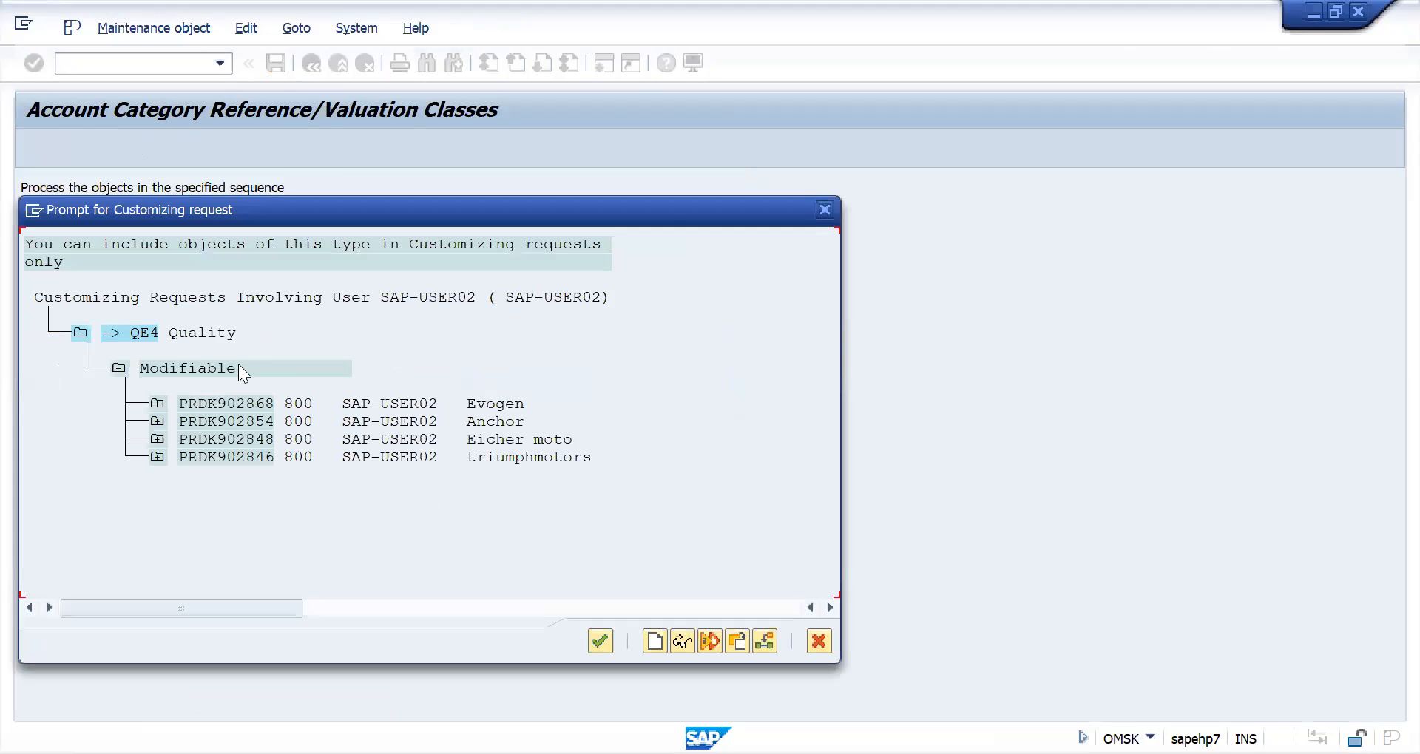
pyautogui.click(824, 211)
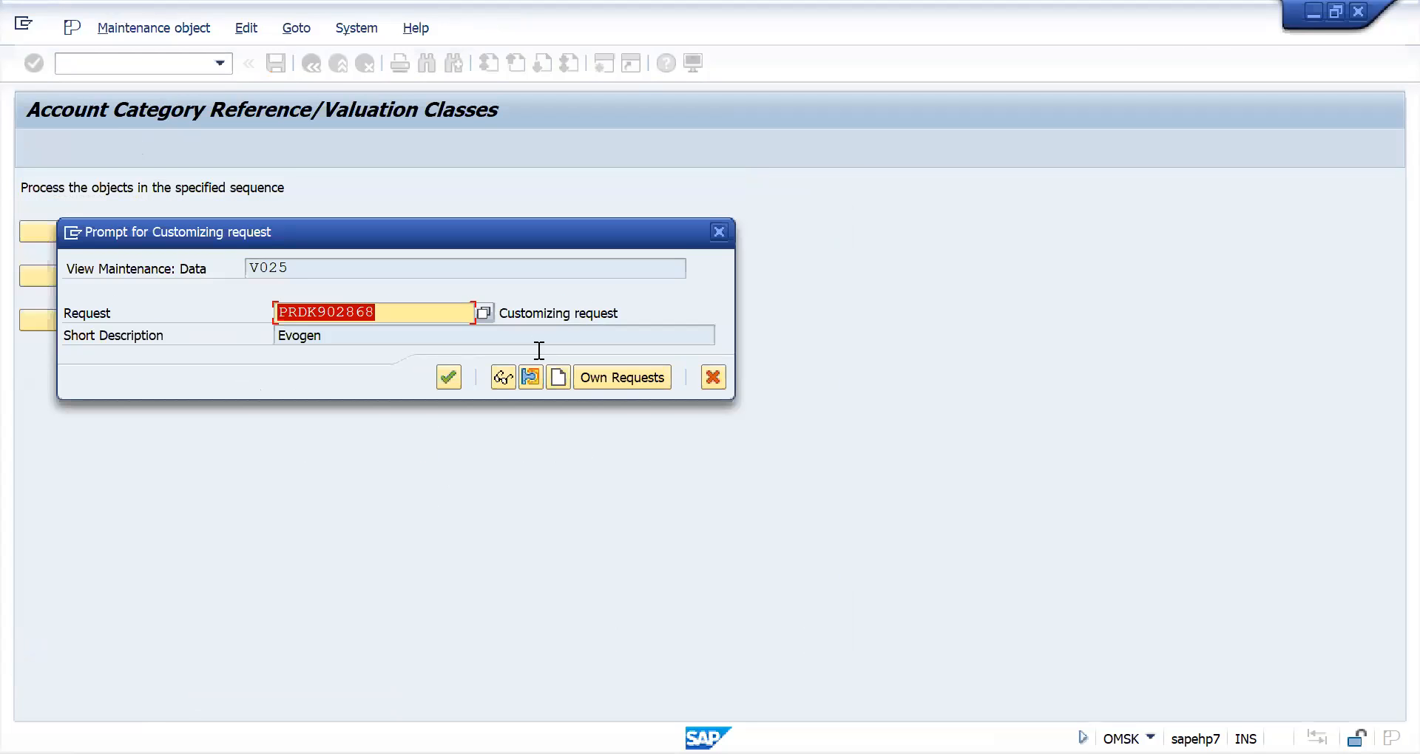
pyautogui.click(554, 374)
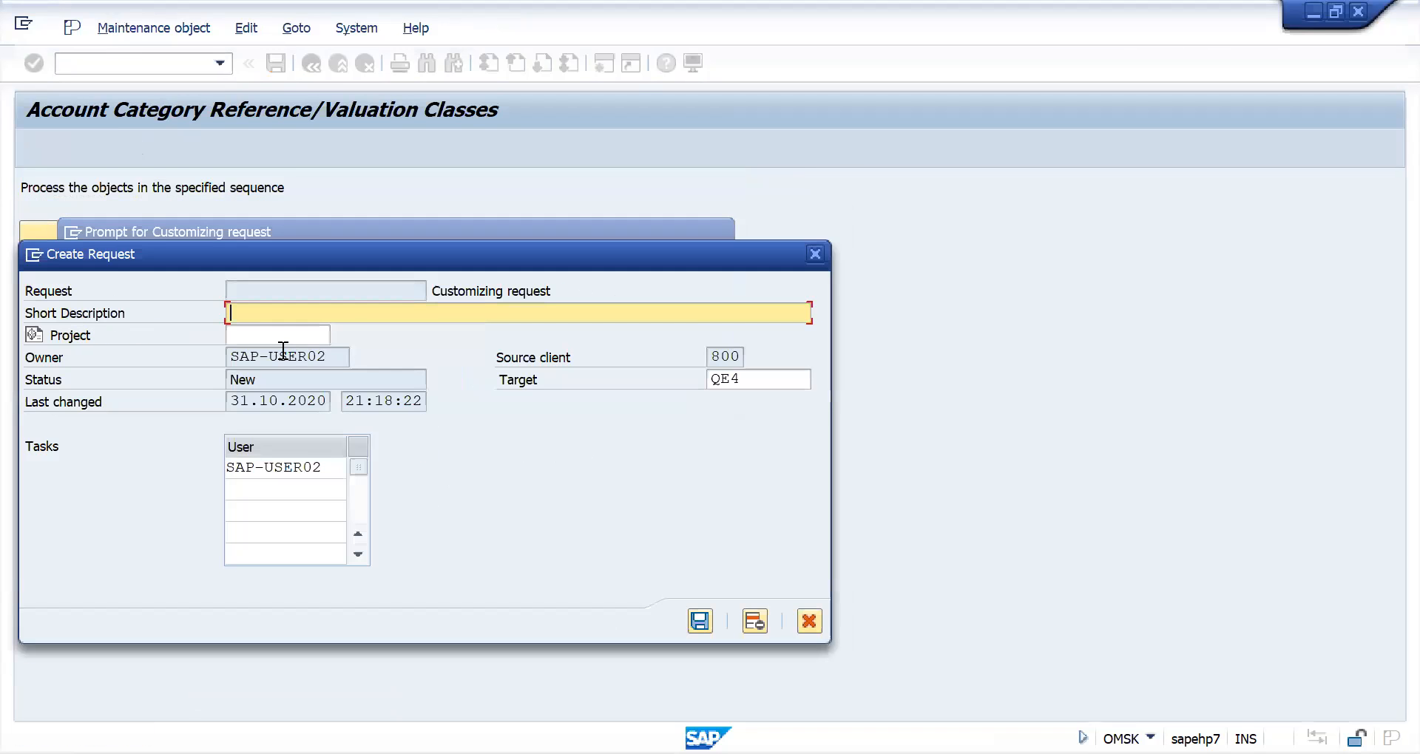
pyautogui.write('NANDINI')
pyautogui.click(699, 626)
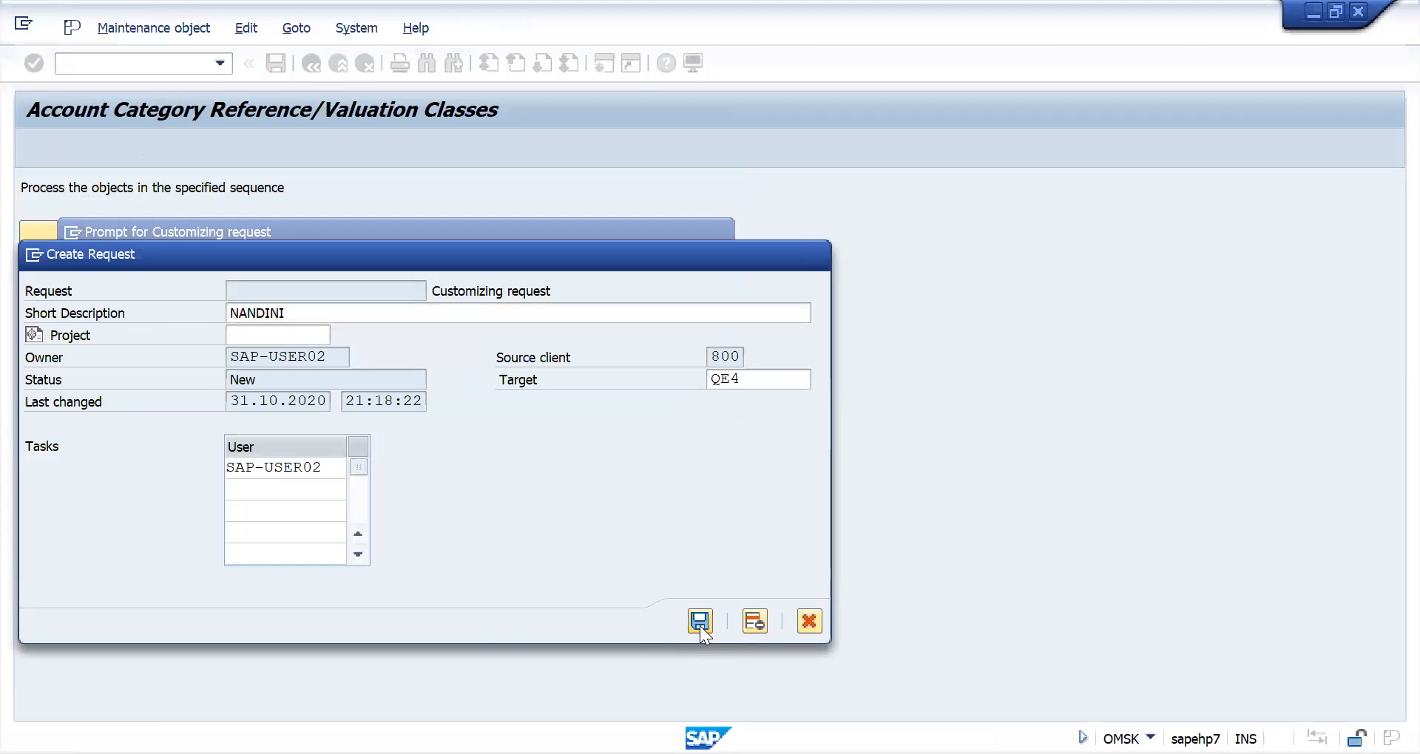
pyautogui.click(449, 378)
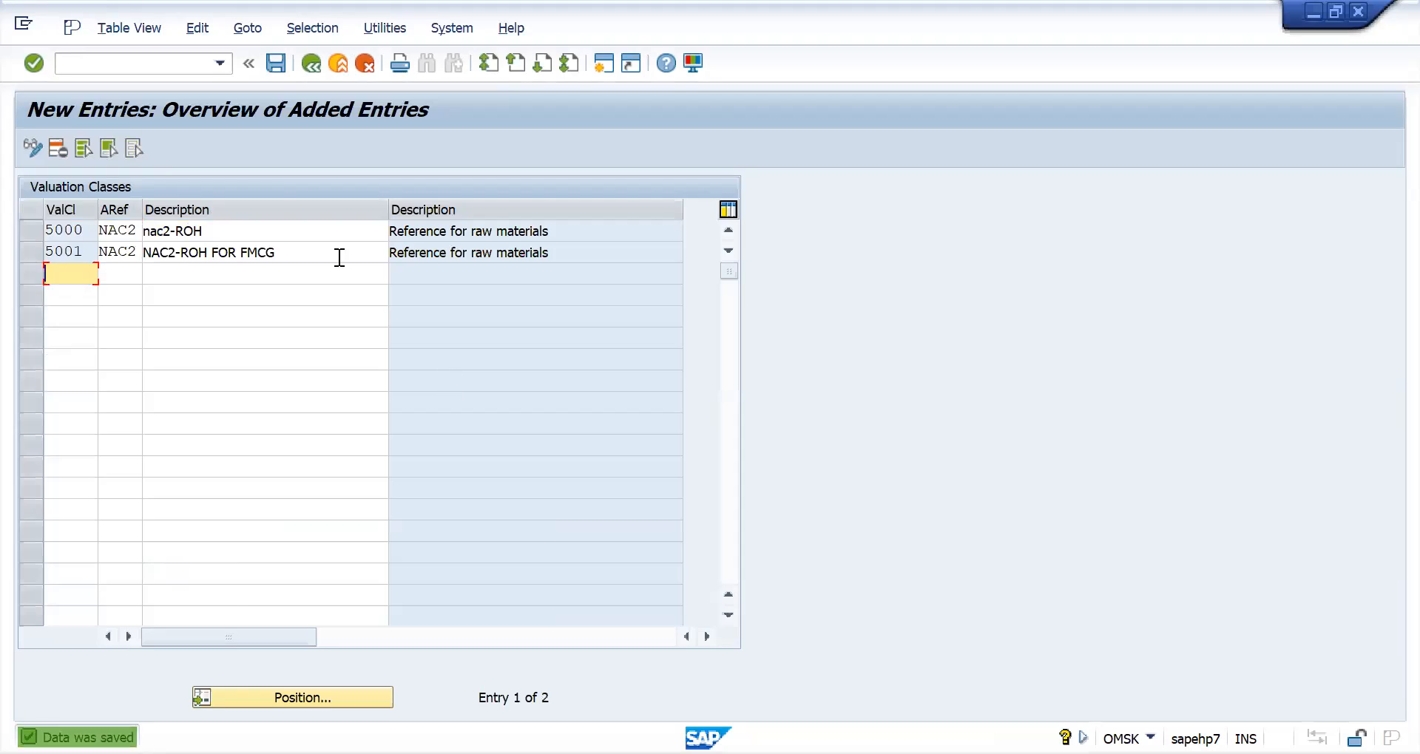
pyautogui.click(308, 65)
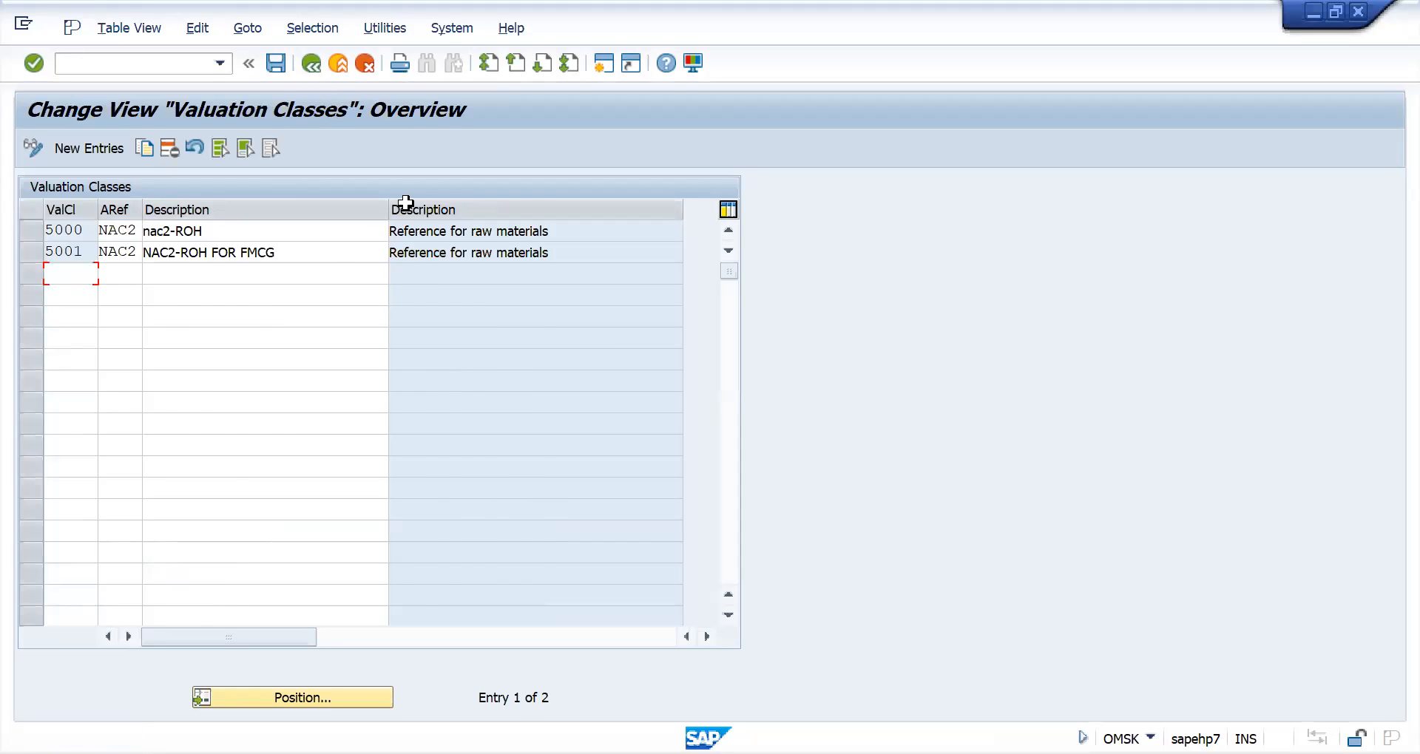
pyautogui.click(321, 67)
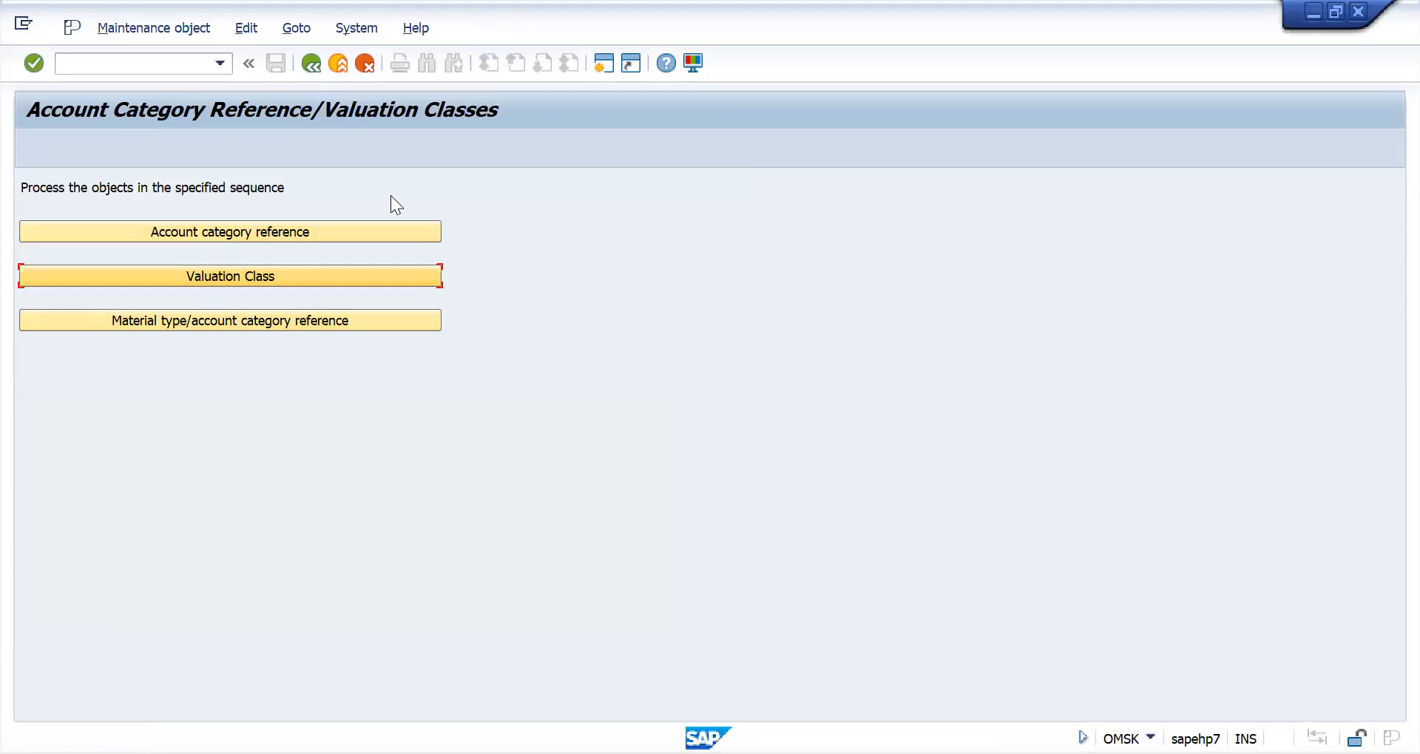
# - Switch to the Excel notes and review how valuation class, account category reference and material type relate
pyautogui.hotkey('alt', 'Tab')
pyautogui.click(558, 367)
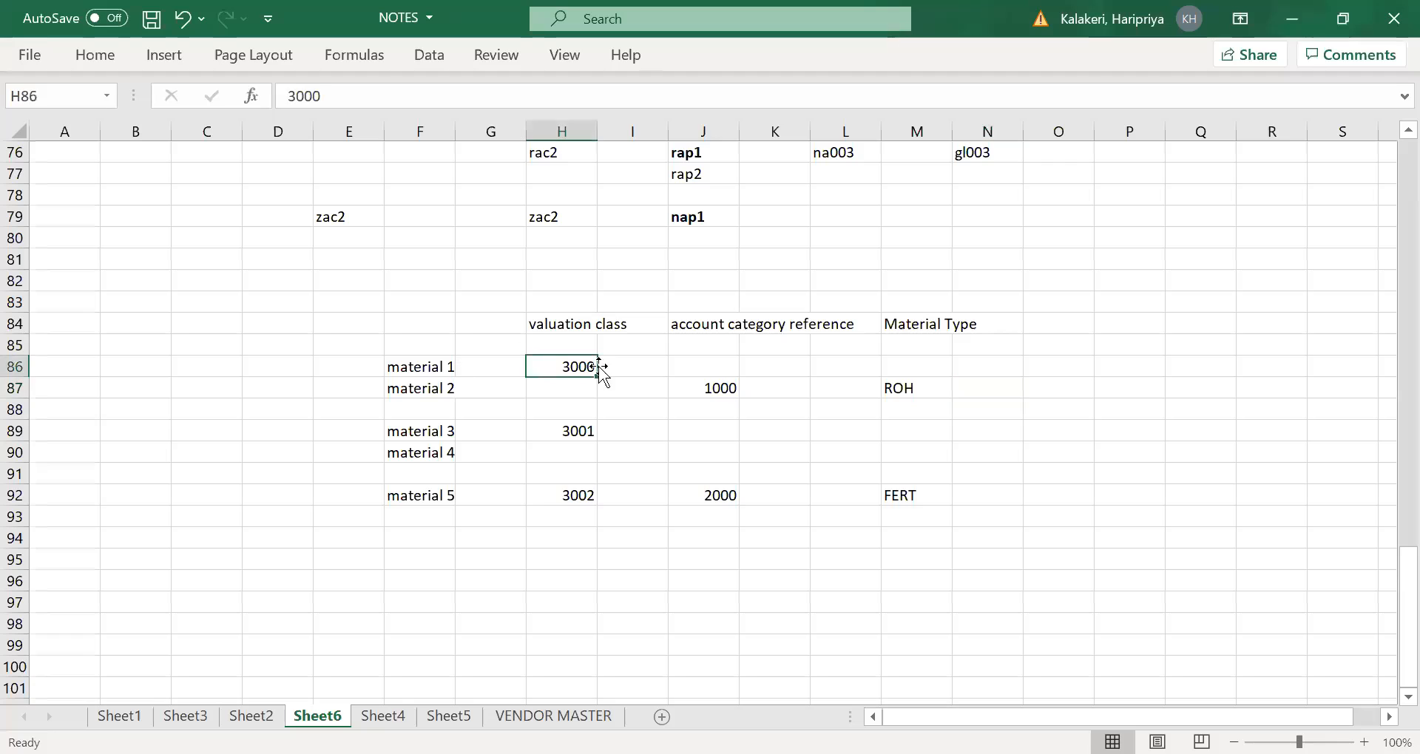
pyautogui.click(713, 390)
pyautogui.moveTo(916, 324); pyautogui.dragTo(924, 409)
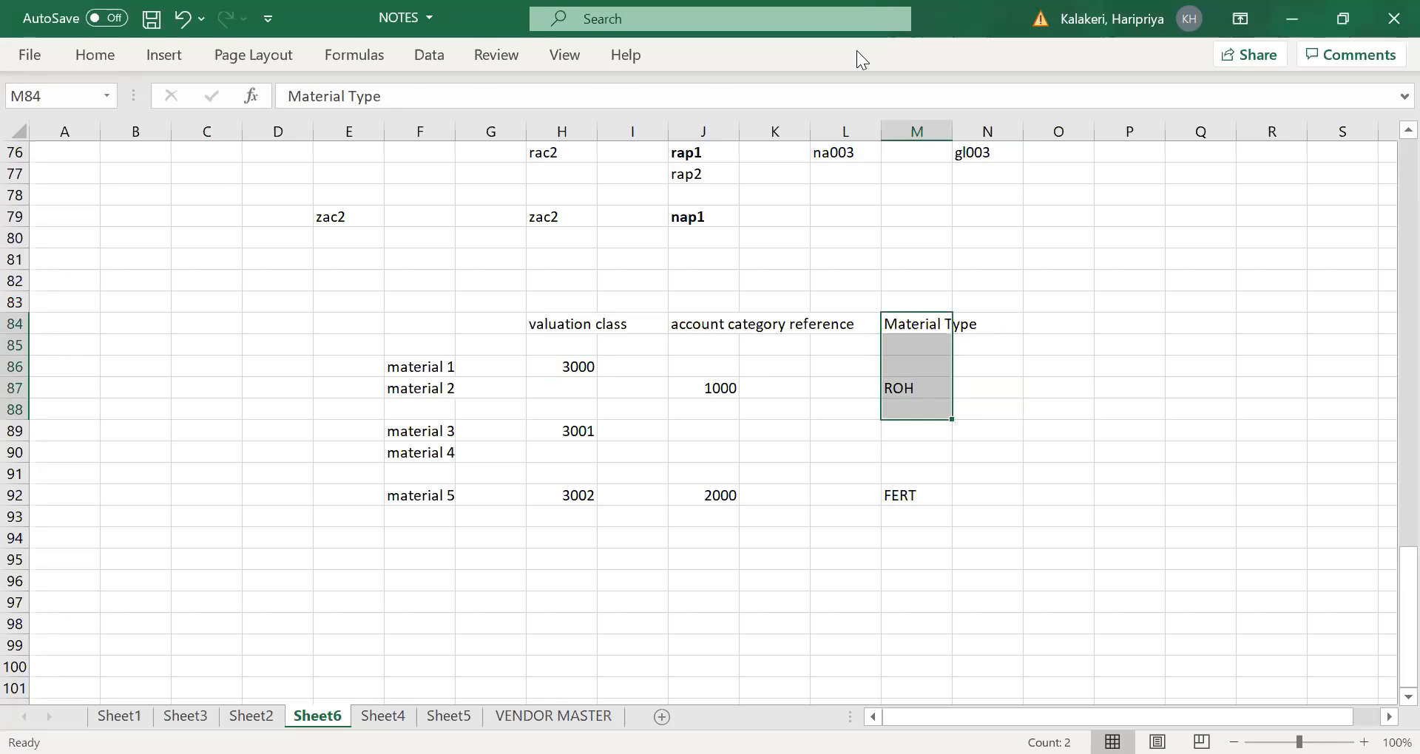
pyautogui.hotkey('alt', 'Tab')
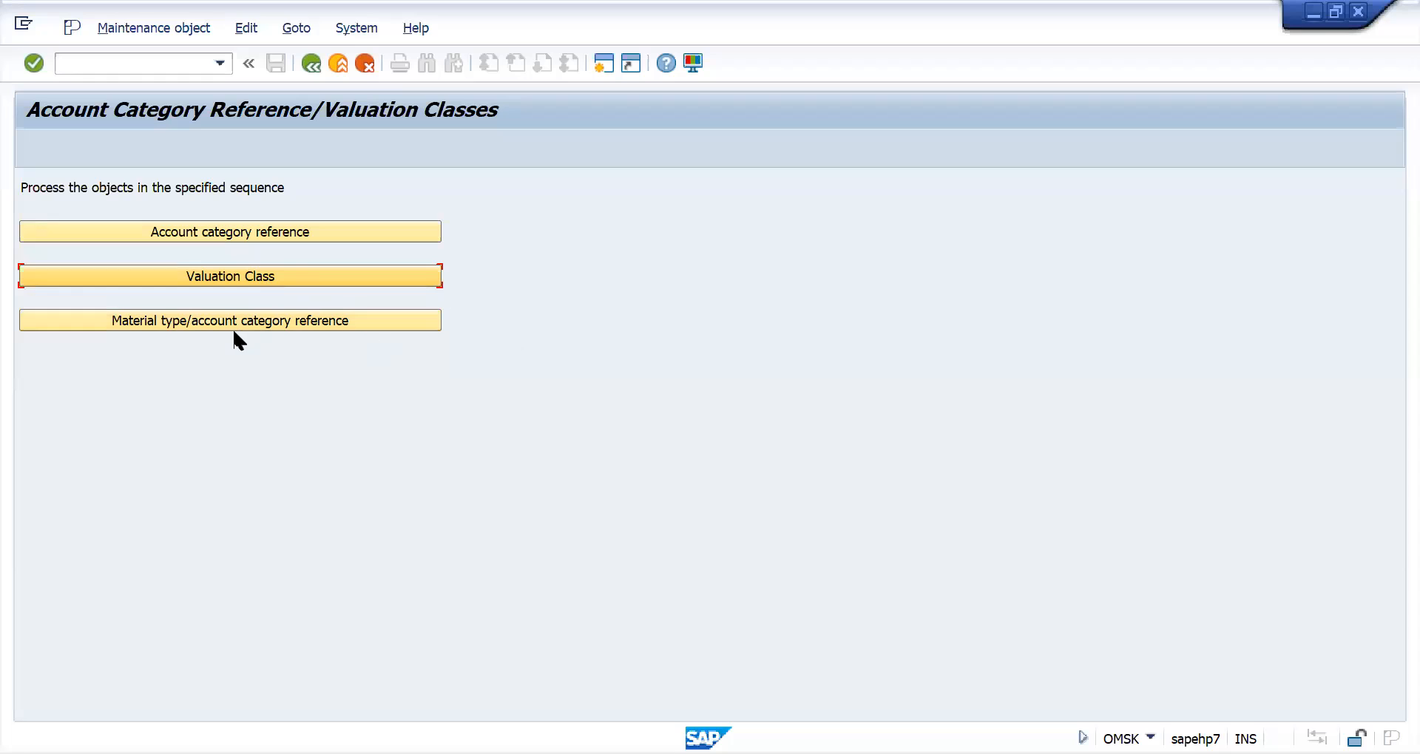
# - View the account category reference assignments by material type in SAP, and switch to transaction OMS2
pyautogui.click(161, 325)
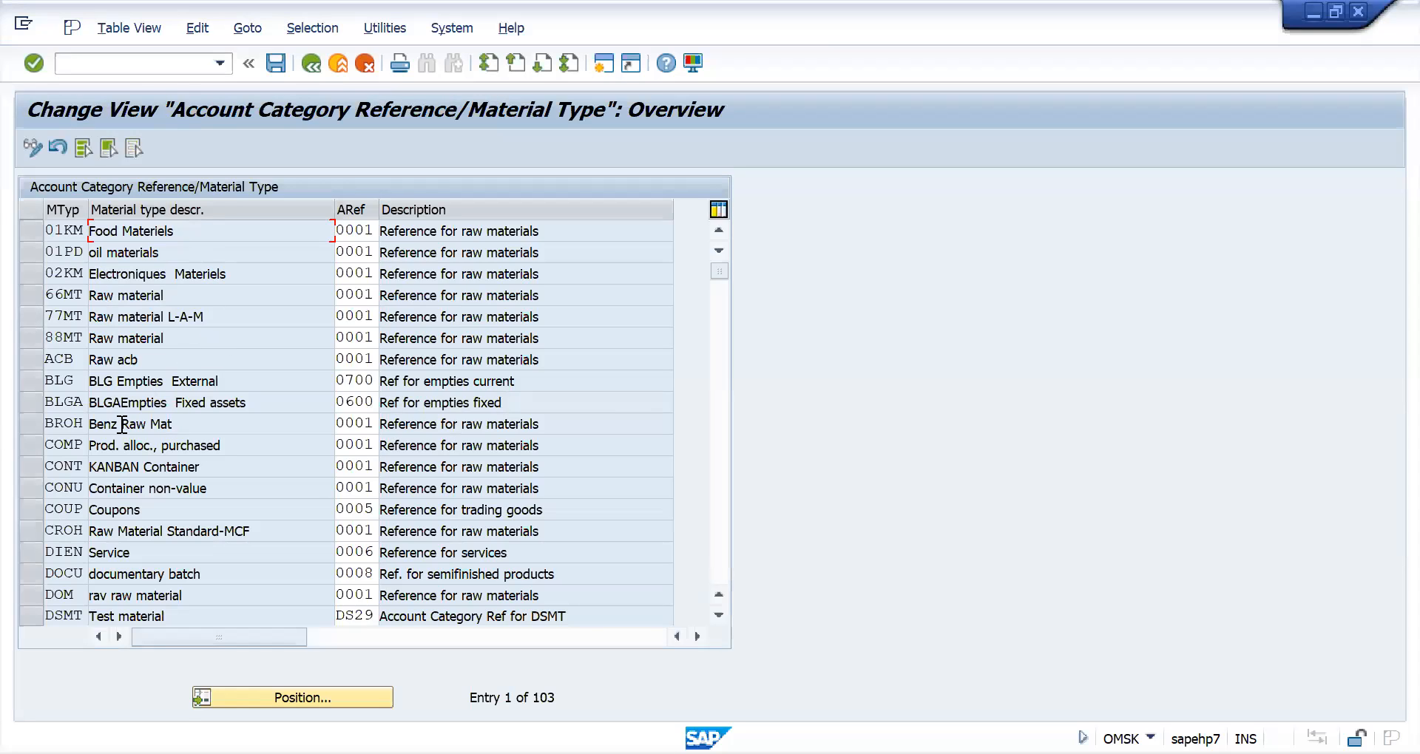
pyautogui.click(296, 698)
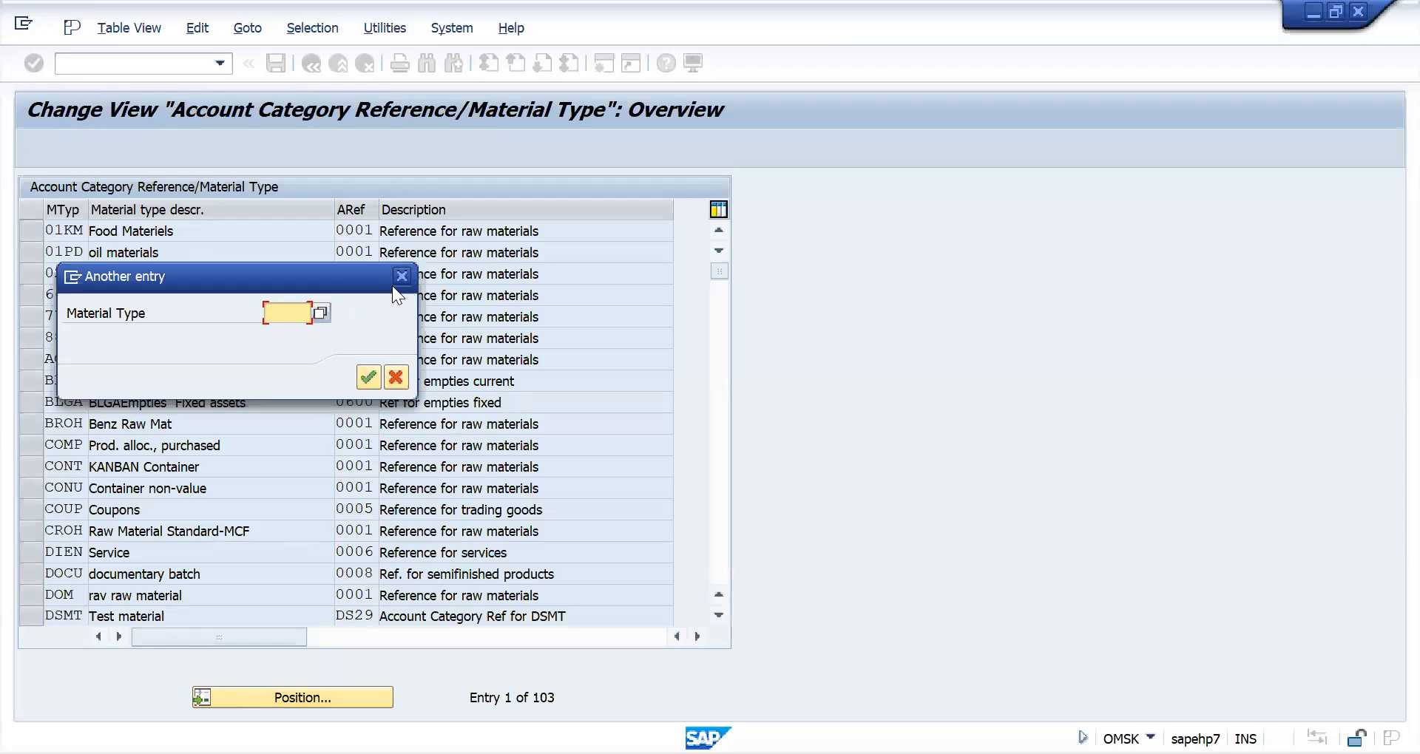
pyautogui.click(143, 61)
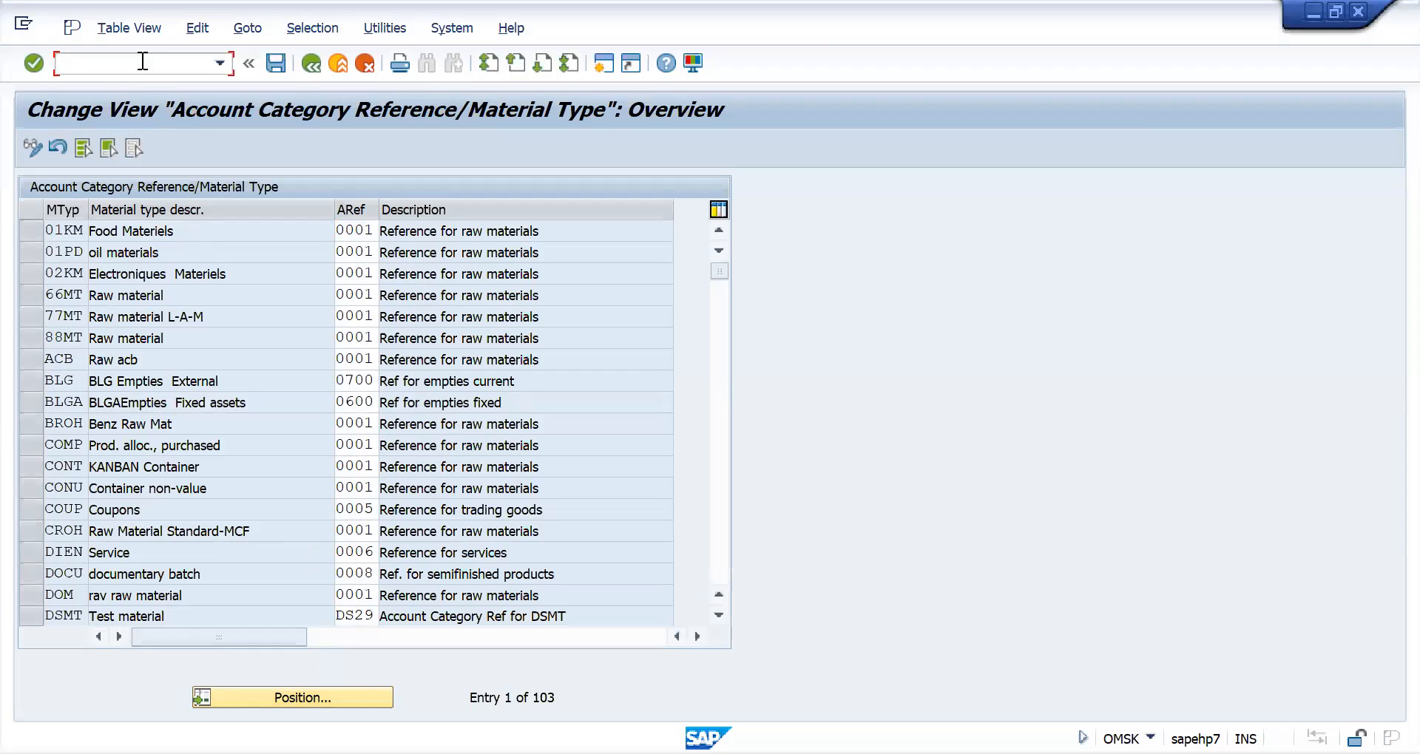
pyautogui.write('/NOMS2')
pyautogui.press('Return')
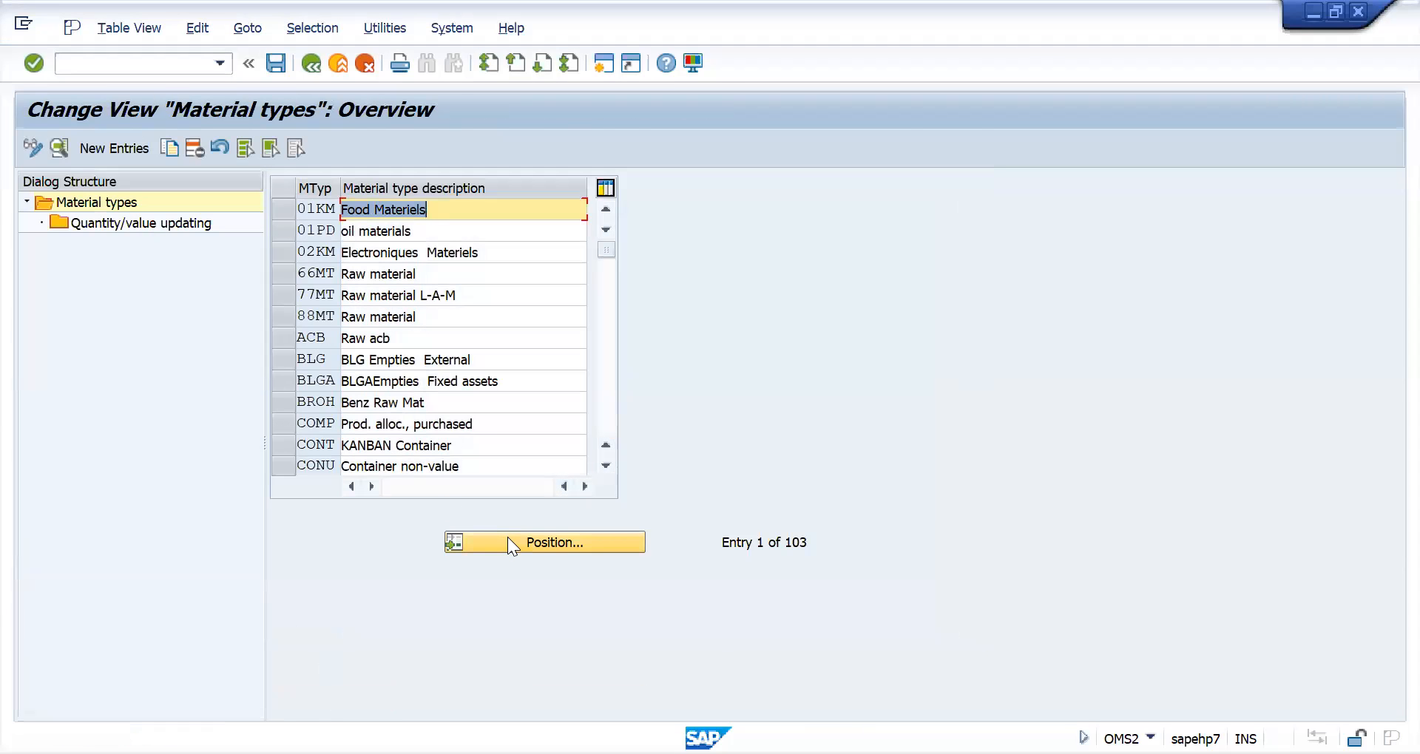
# - Locate material type ROH in the material types overview and start a copy of it
pyautogui.click(508, 538)
pyautogui.write('ROH')
pyautogui.press('Return')
pyautogui.press('Return')
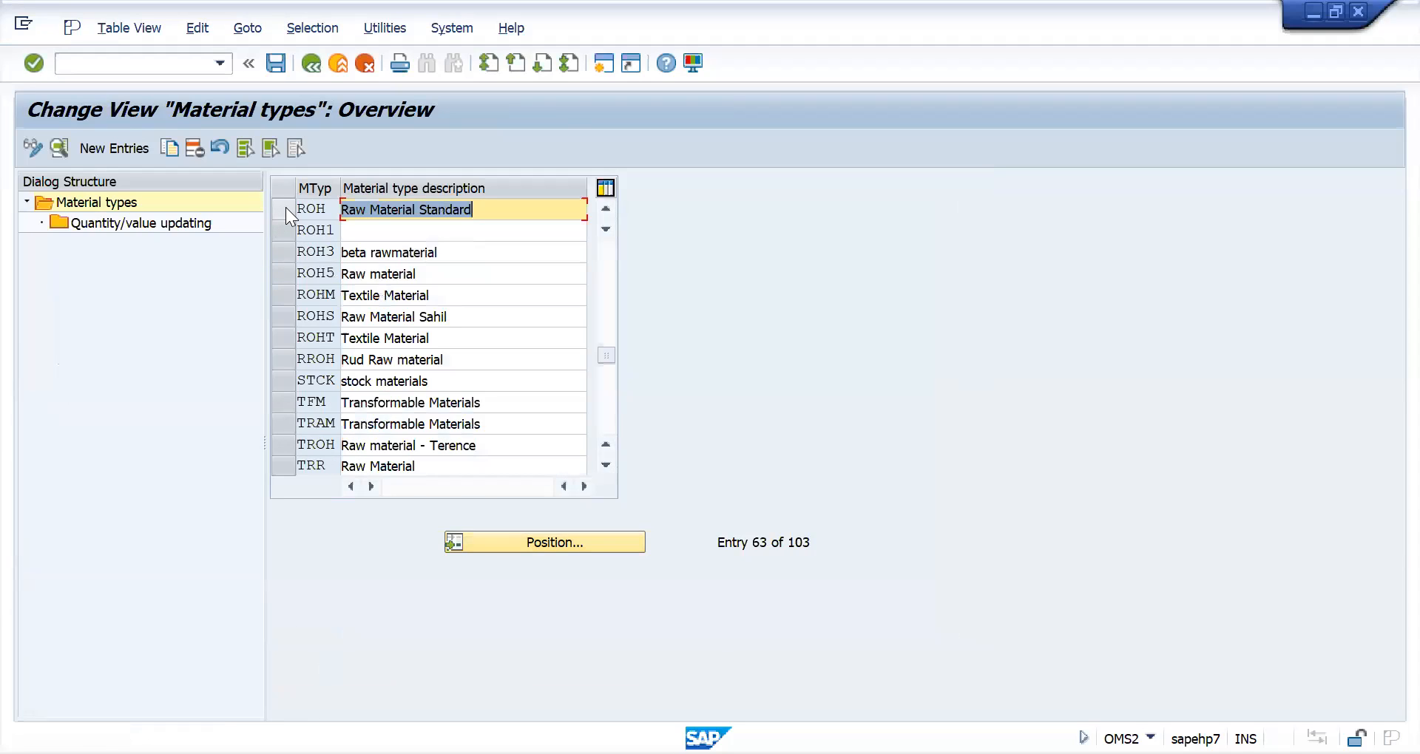
pyautogui.click(286, 209)
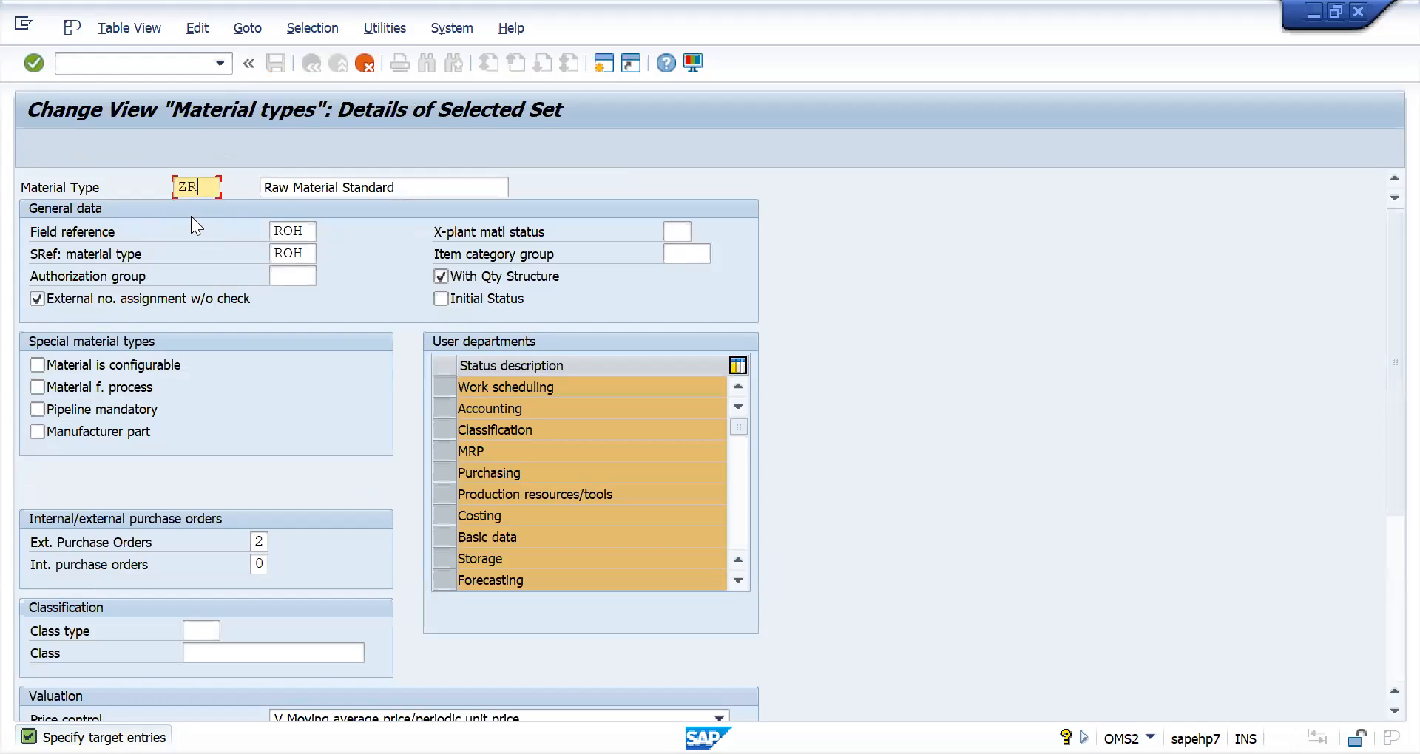
# - Enter the key MROH and the description "ROH_NAC2" for the copied material type
pyautogui.press('BackSpace')
pyautogui.press('BackSpace')
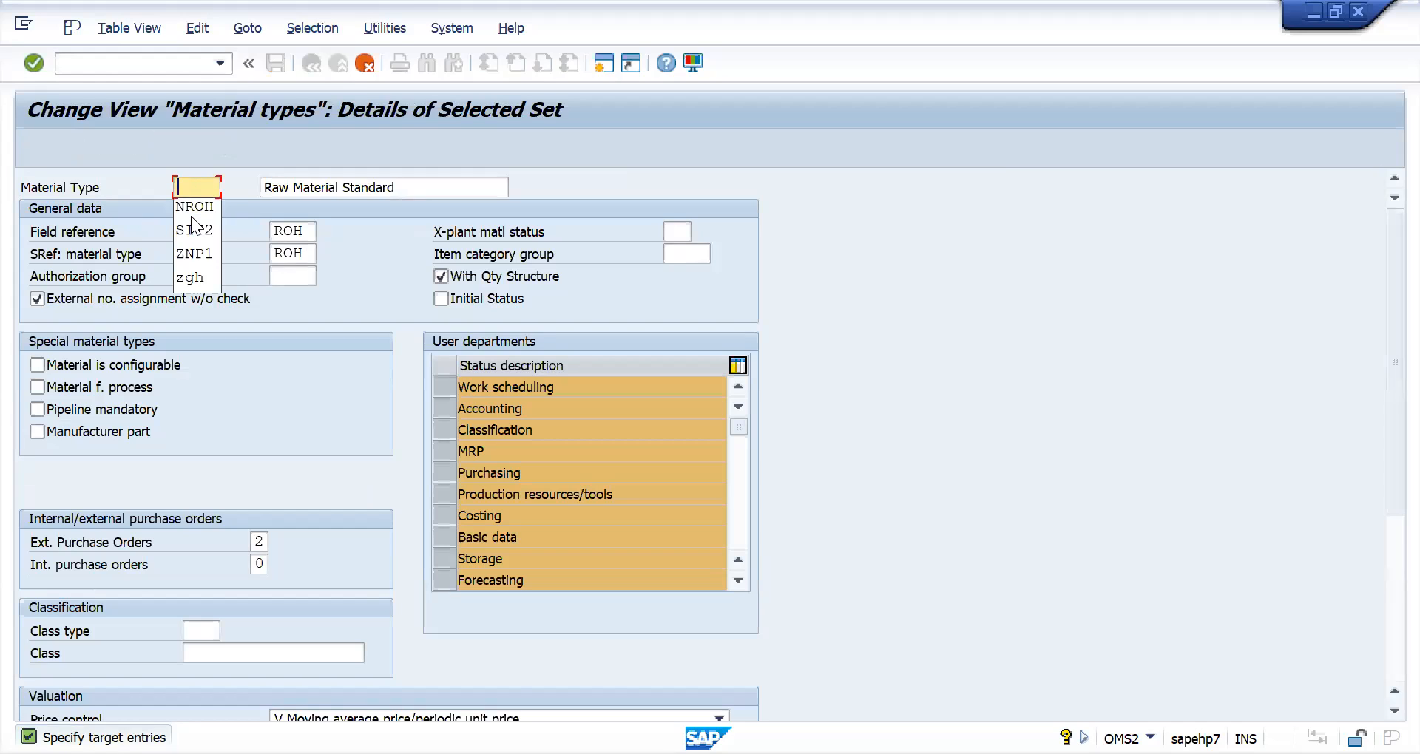
pyautogui.write('MROH')
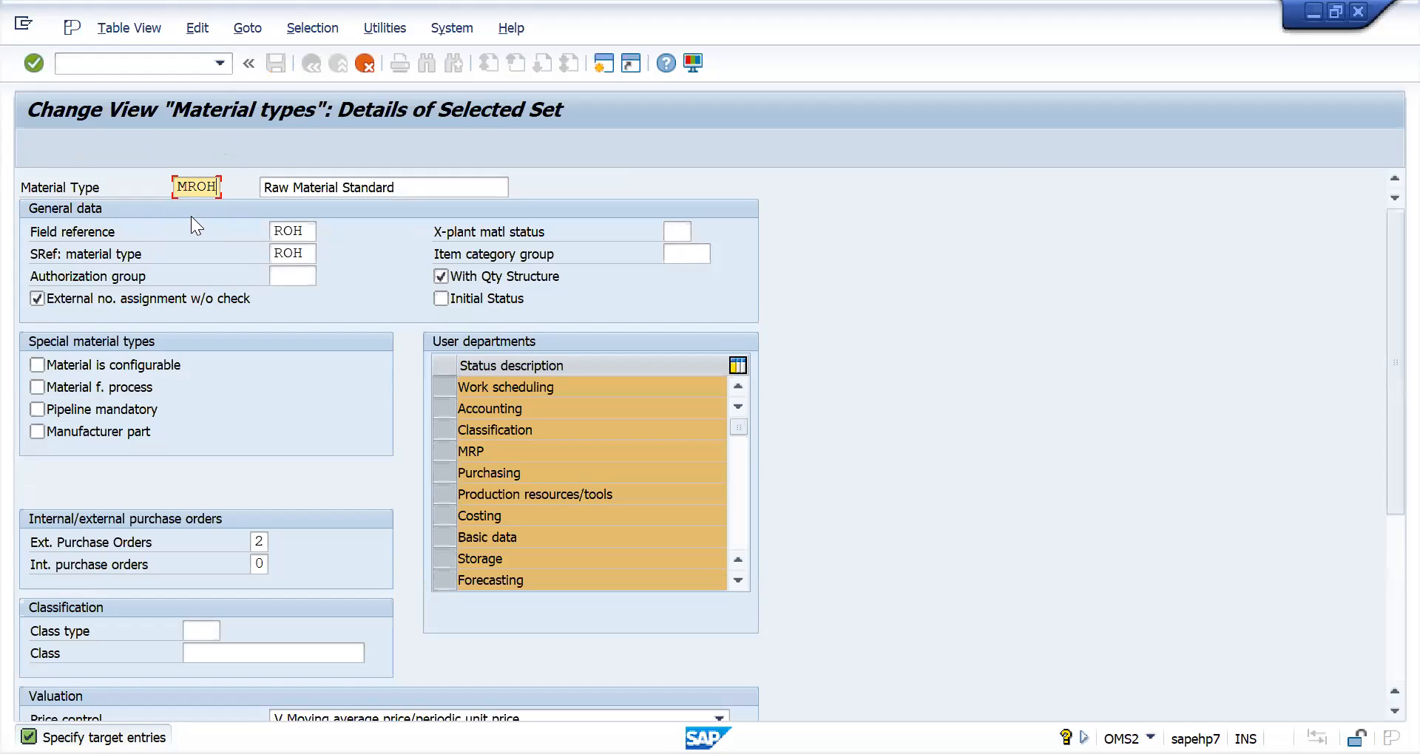
pyautogui.click(437, 187)
pyautogui.press('BackSpace')
pyautogui.press('BackSpace')
pyautogui.press('BackSpace')
pyautogui.press('BackSpace')
pyautogui.press('BackSpace')
pyautogui.press('BackSpace')
pyautogui.press('BackSpace')
pyautogui.press('BackSpace')
pyautogui.press('BackSpace')
pyautogui.press('BackSpace')
pyautogui.press('BackSpace')
pyautogui.press('BackSpace')
pyautogui.press('BackSpace')
pyautogui.press('BackSpace')
pyautogui.press('BackSpace')
pyautogui.press('BackSpace')
pyautogui.press('BackSpace')
pyautogui.press('BackSpace')
pyautogui.press('BackSpace')
pyautogui.press('BackSpace')
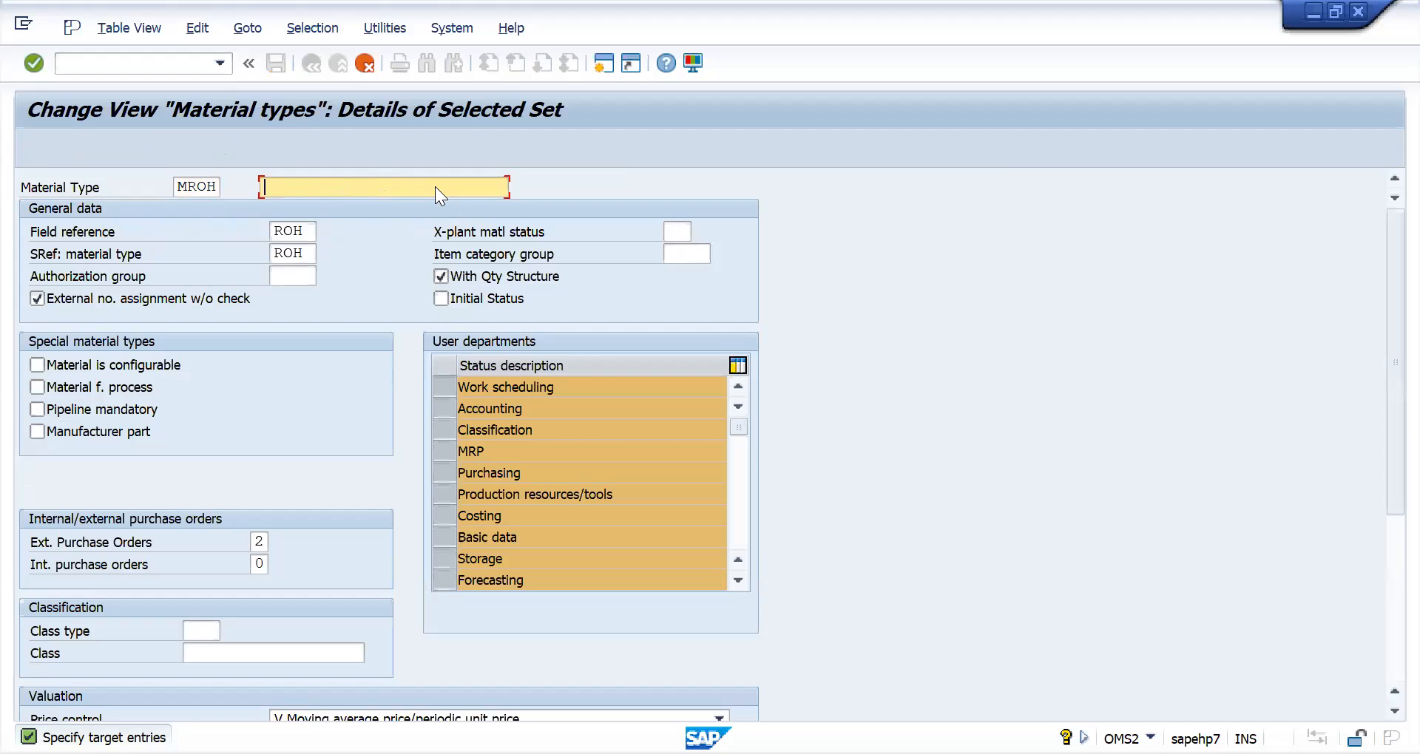
pyautogui.write('ROH_NAC2')
# - Set the account category reference of the copied material type to NAC2 in its valuation data and confirm
pyautogui.scroll(-5, 326, 443)
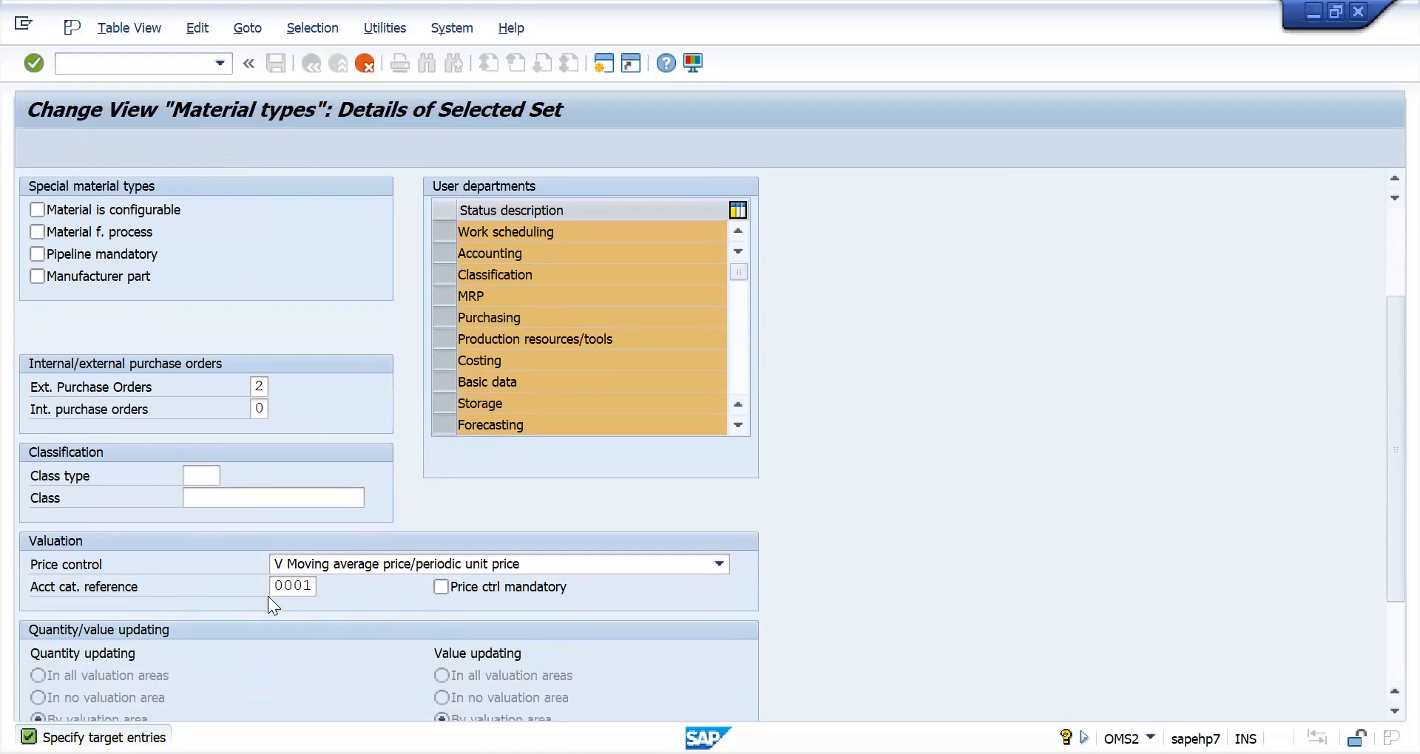
pyautogui.moveTo(277, 590); pyautogui.dragTo(334, 592)
pyautogui.press('BackSpace')
pyautogui.write('NAC2')
pyautogui.press('Return')
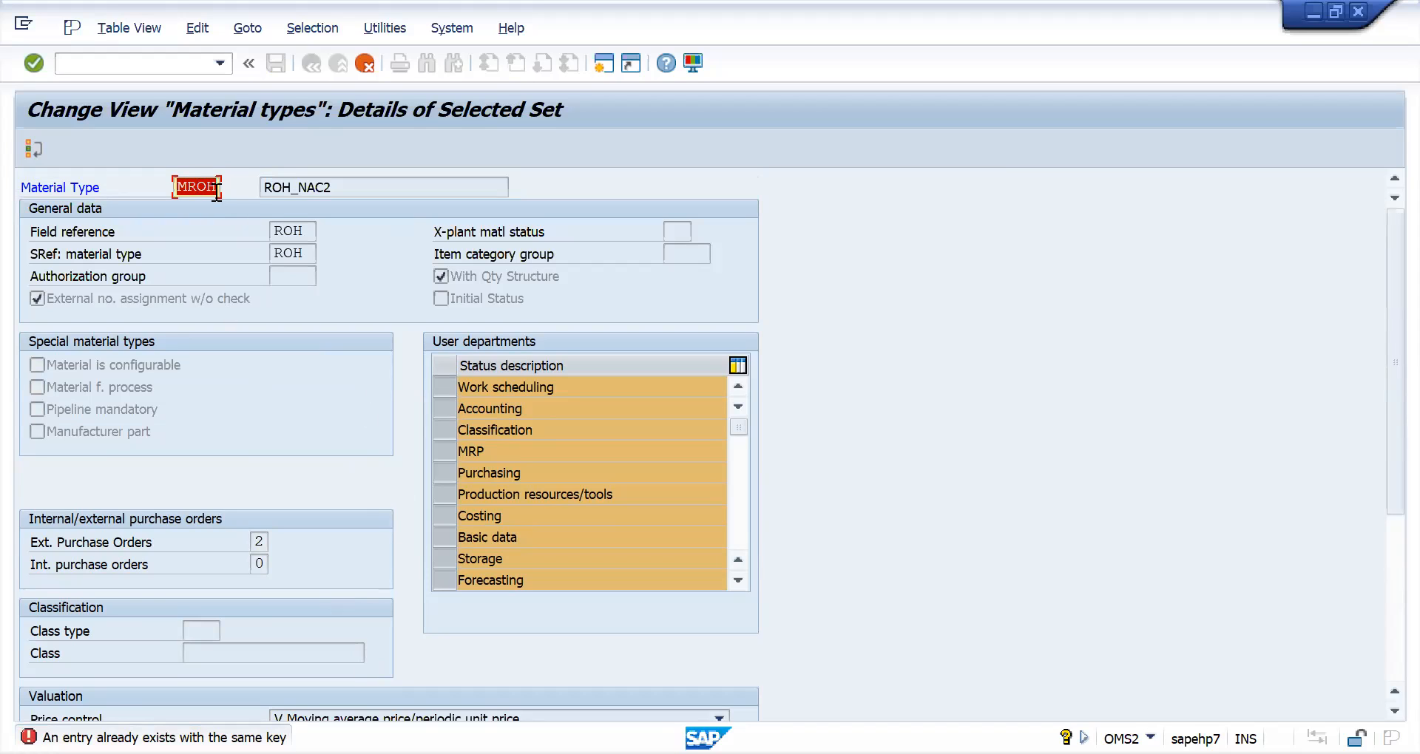
# - Try to use XROH as the key of the copied material type
pyautogui.write('XROH')
pyautogui.press('Return')
pyautogui.write('N')
pyautogui.press('BackSpace')
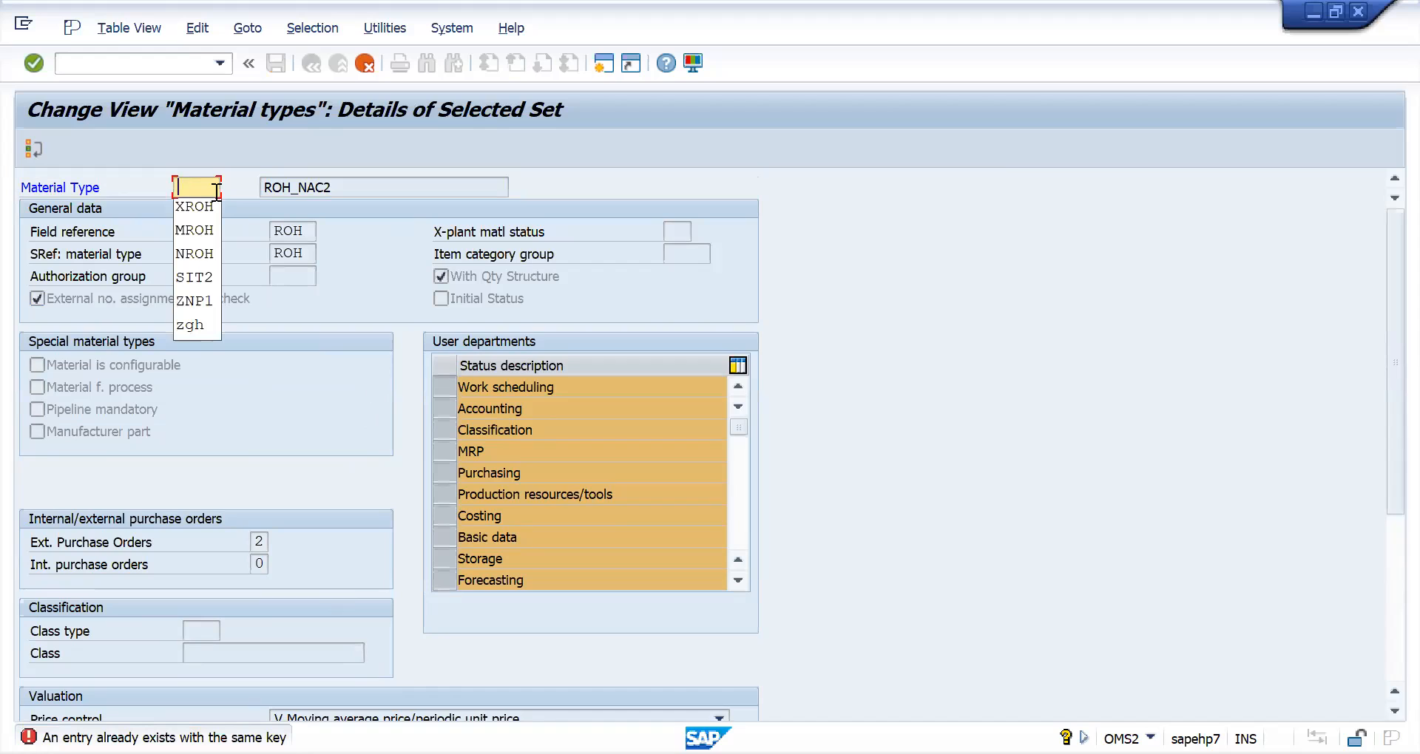
# - Set the copied material type's key to GROH and confirm the copy with its quantity/value updating entries
pyautogui.write('GROH')
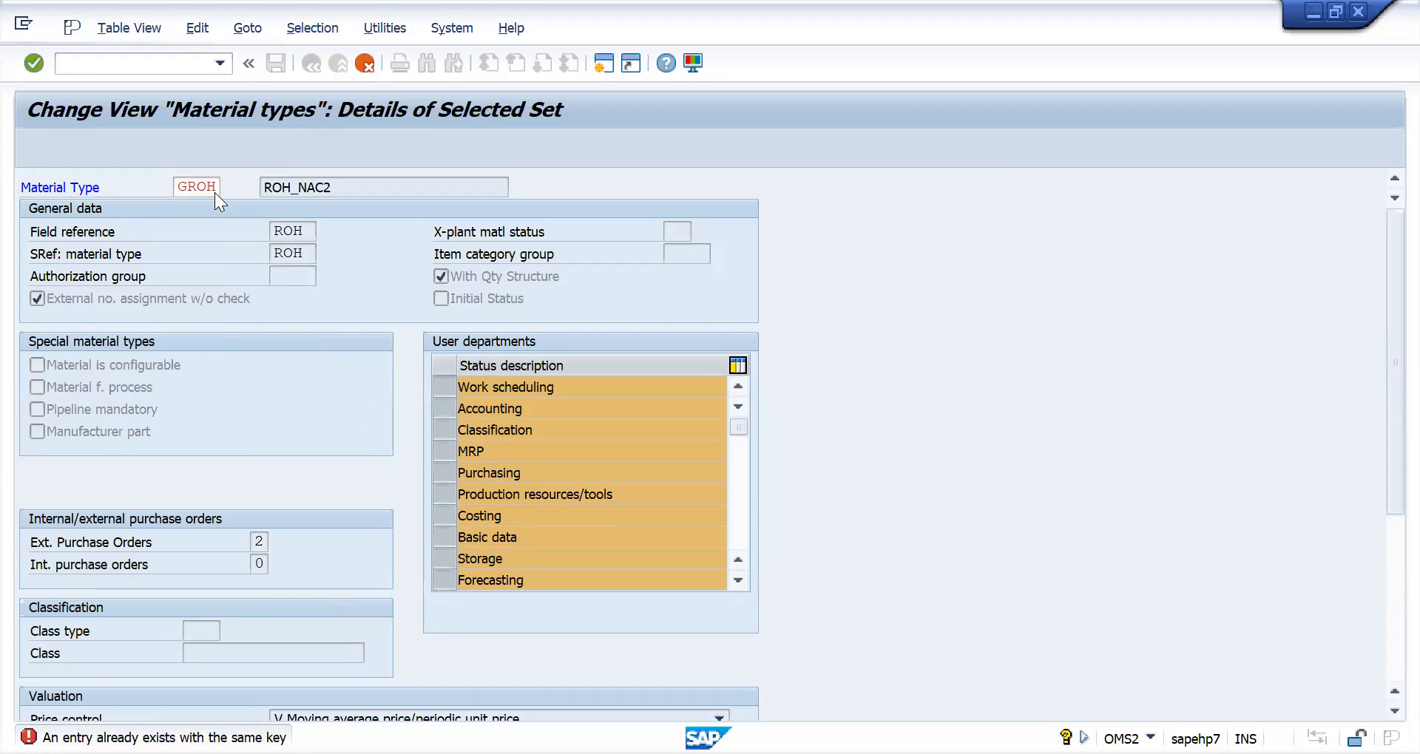
pyautogui.press('Return')
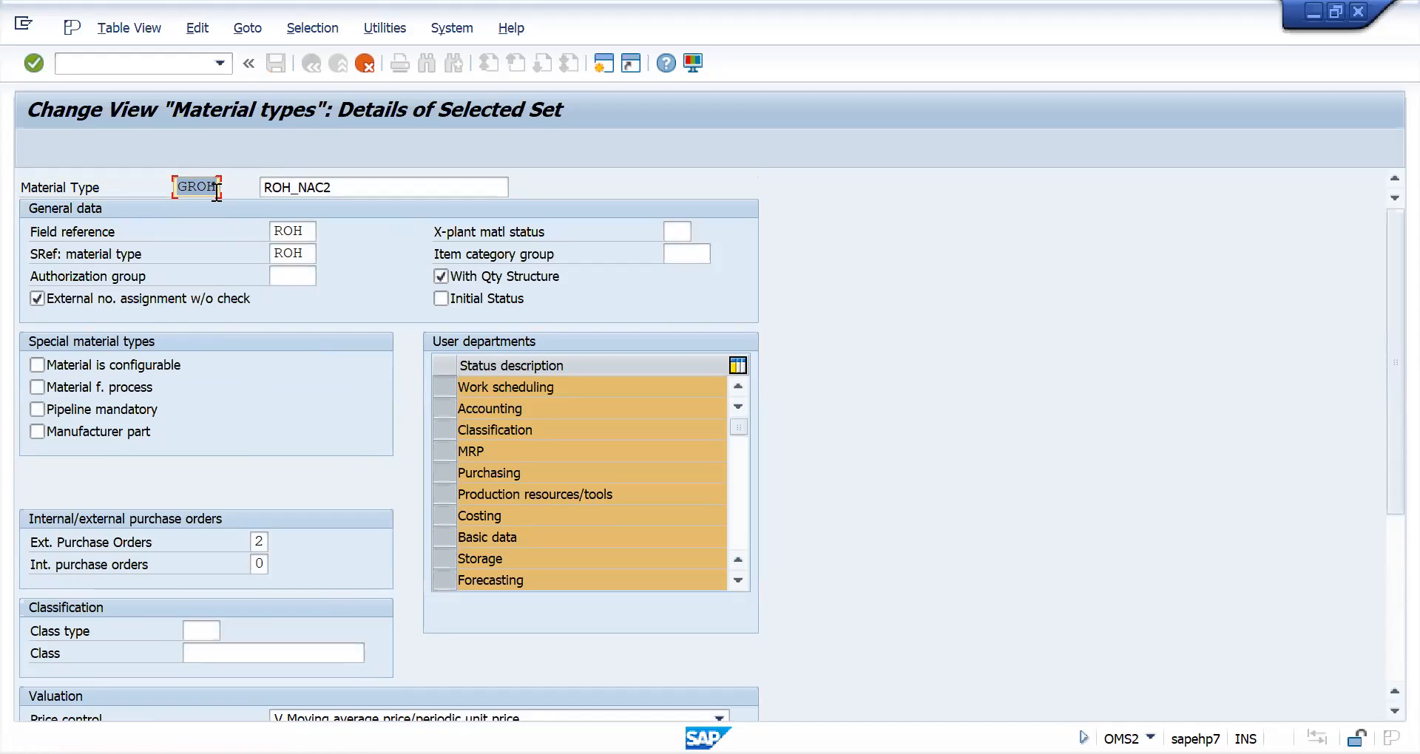
pyautogui.press('Return')
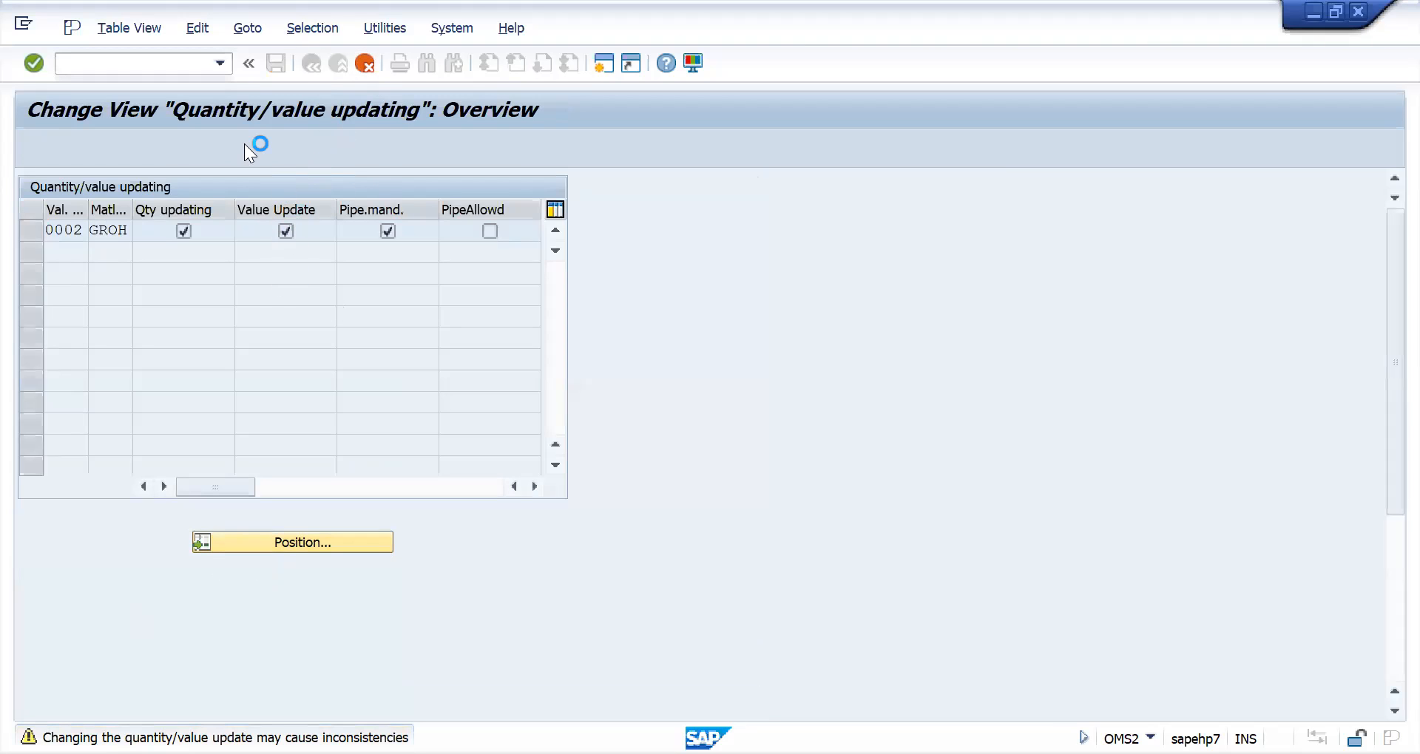
pyautogui.click(657, 621)
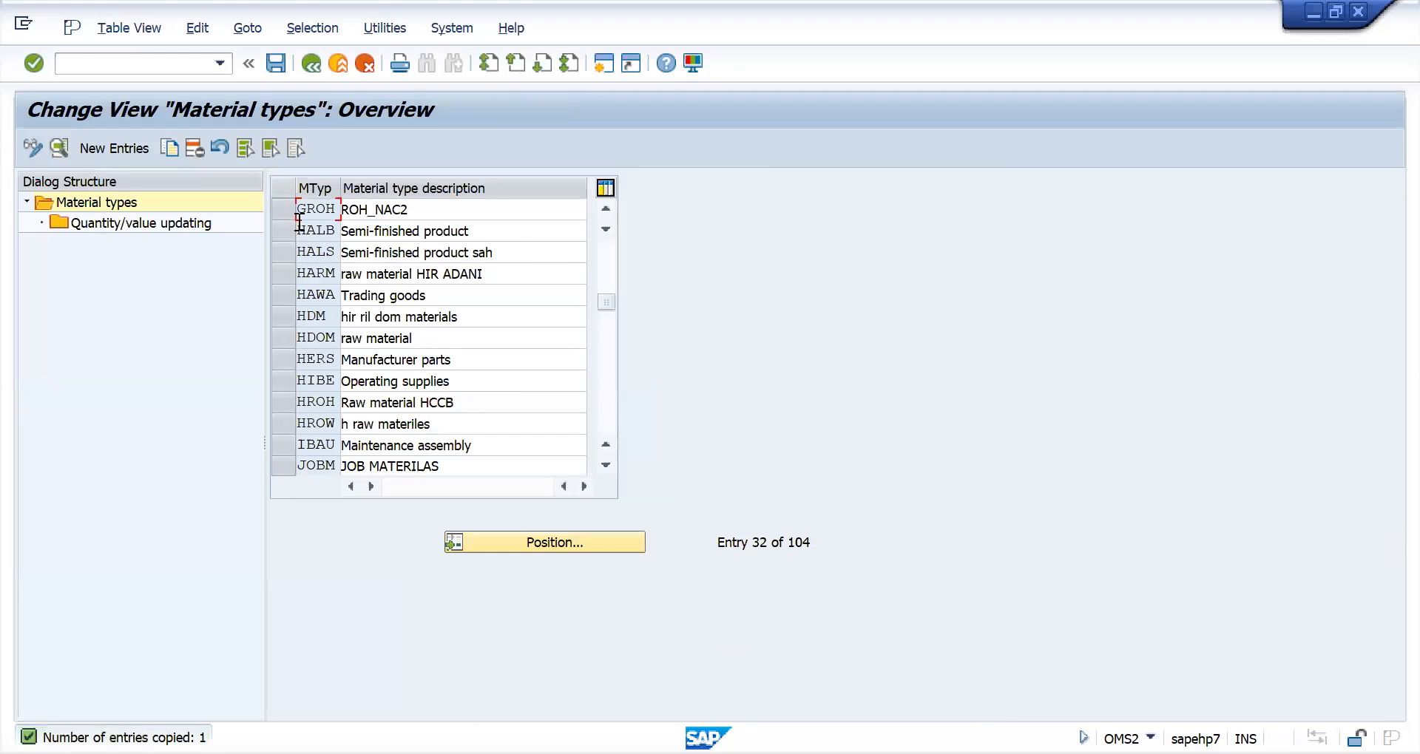
# - Open the details of material type GROH and check the account category reference in its valuation data
pyautogui.doubleClick(310, 212)
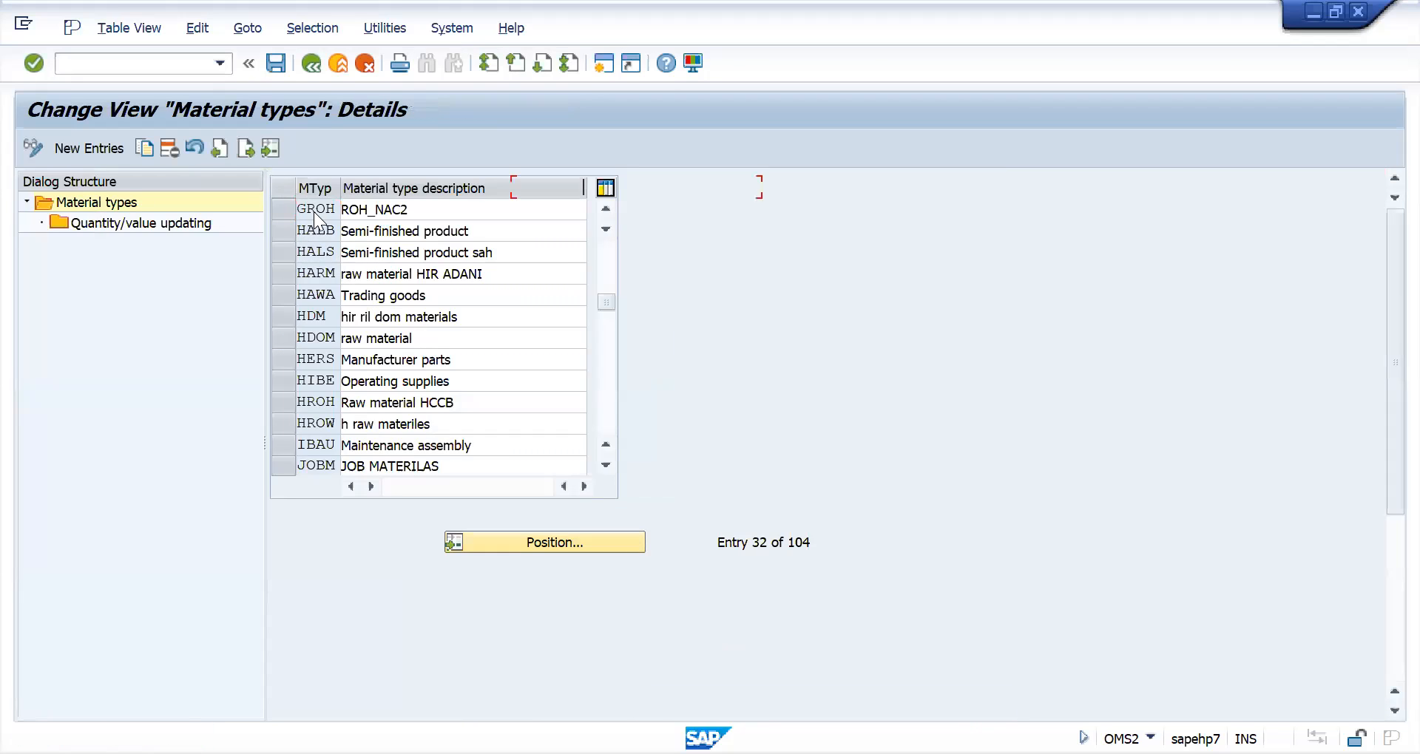
pyautogui.scroll(-3, 419, 518)
pyautogui.scroll(-5, 416, 565)
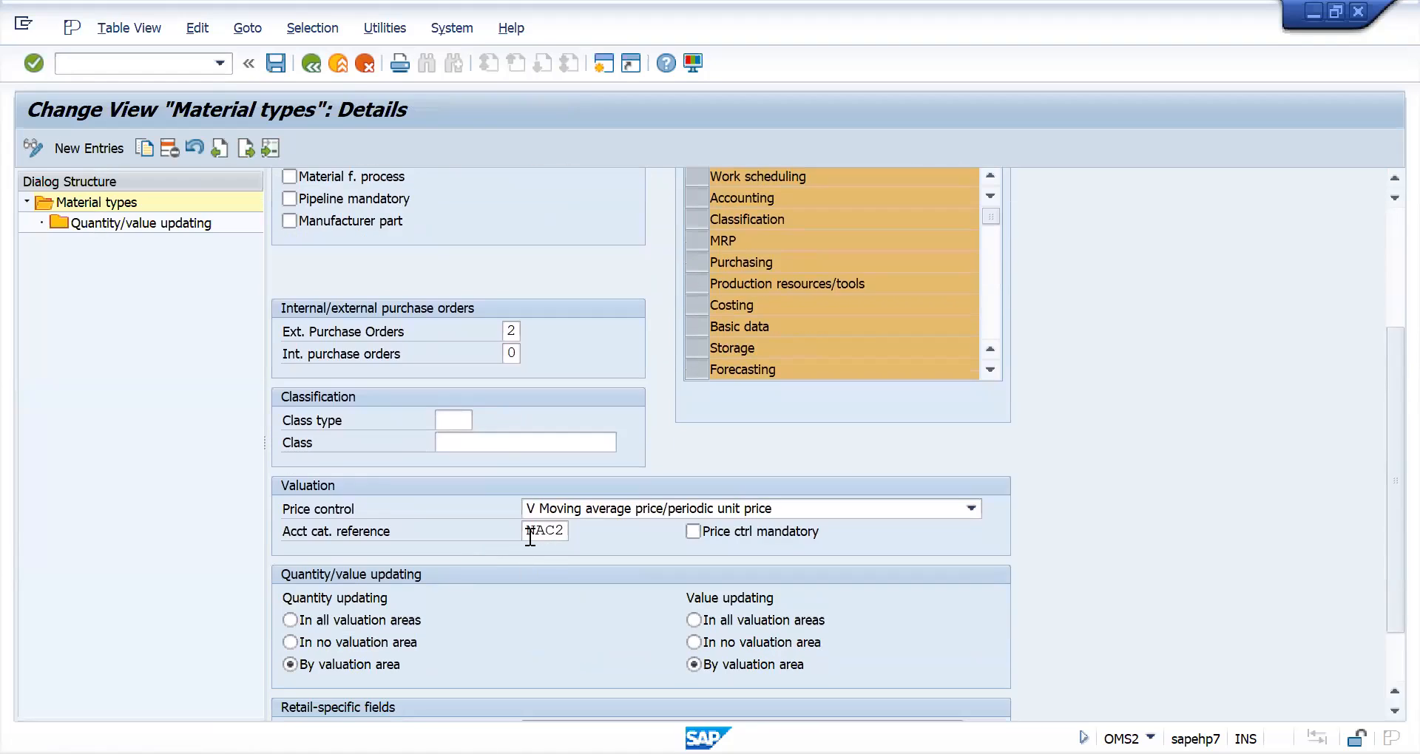
# - Leave the details of material type GROH and position its quantity/value updating entries on valuation area NAC2
pyautogui.doubleClick(531, 531)
pyautogui.scroll(7, 414, 428)
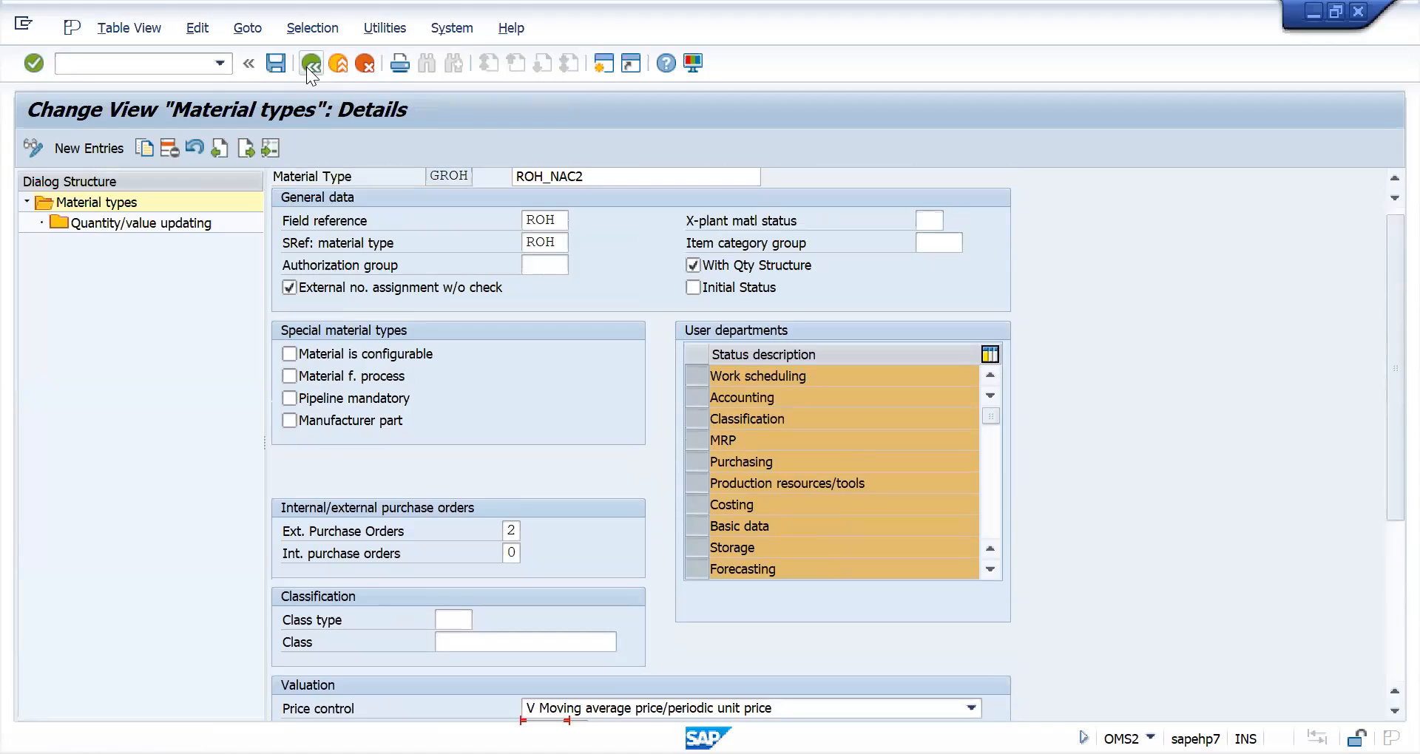
pyautogui.press('F3')
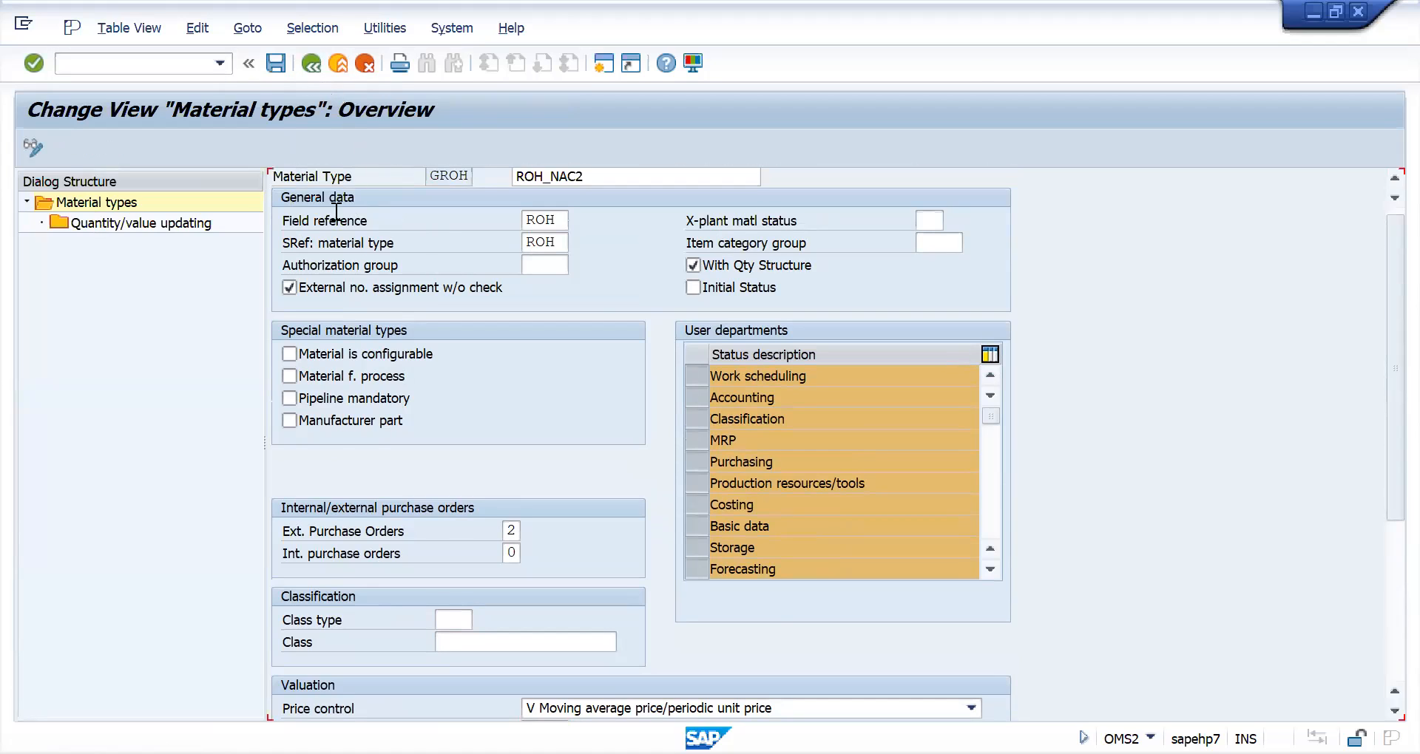
pyautogui.click(281, 210)
pyautogui.click(158, 222)
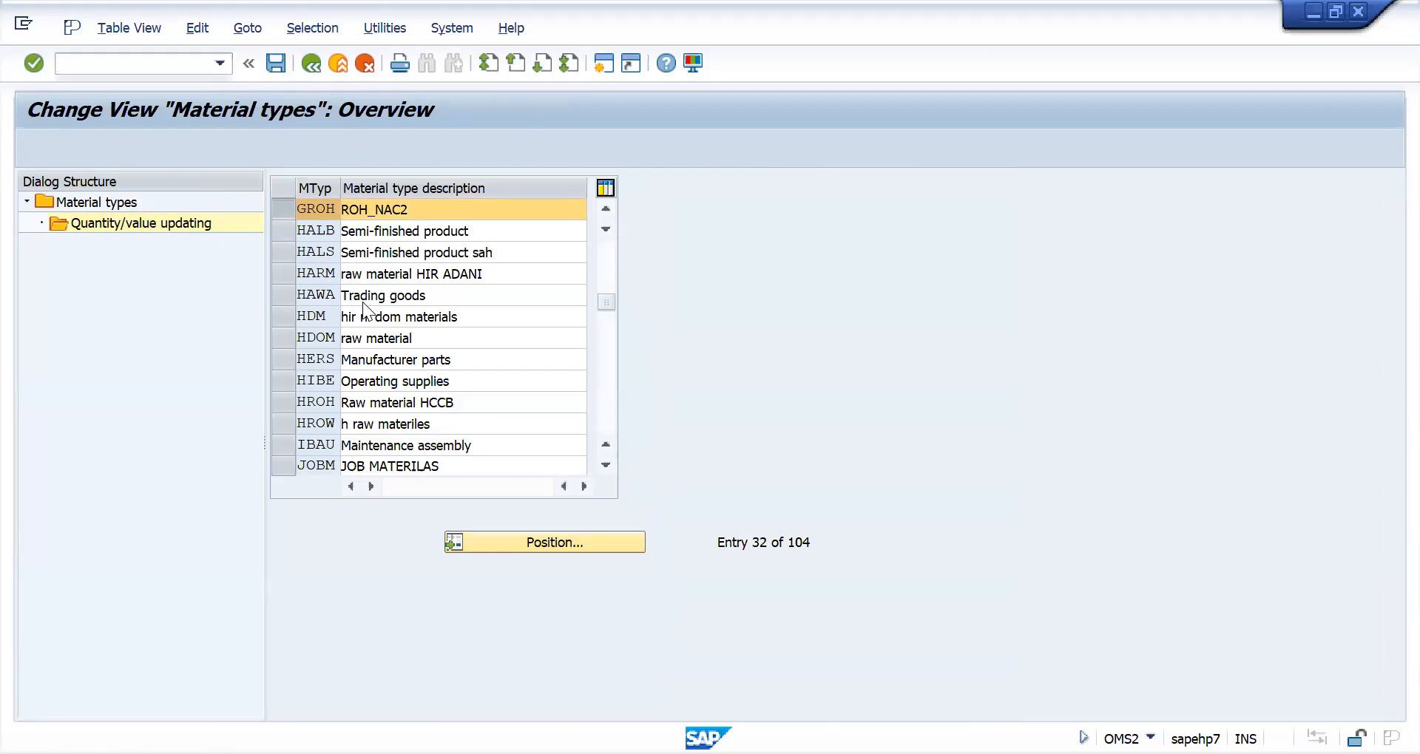
pyautogui.click(541, 543)
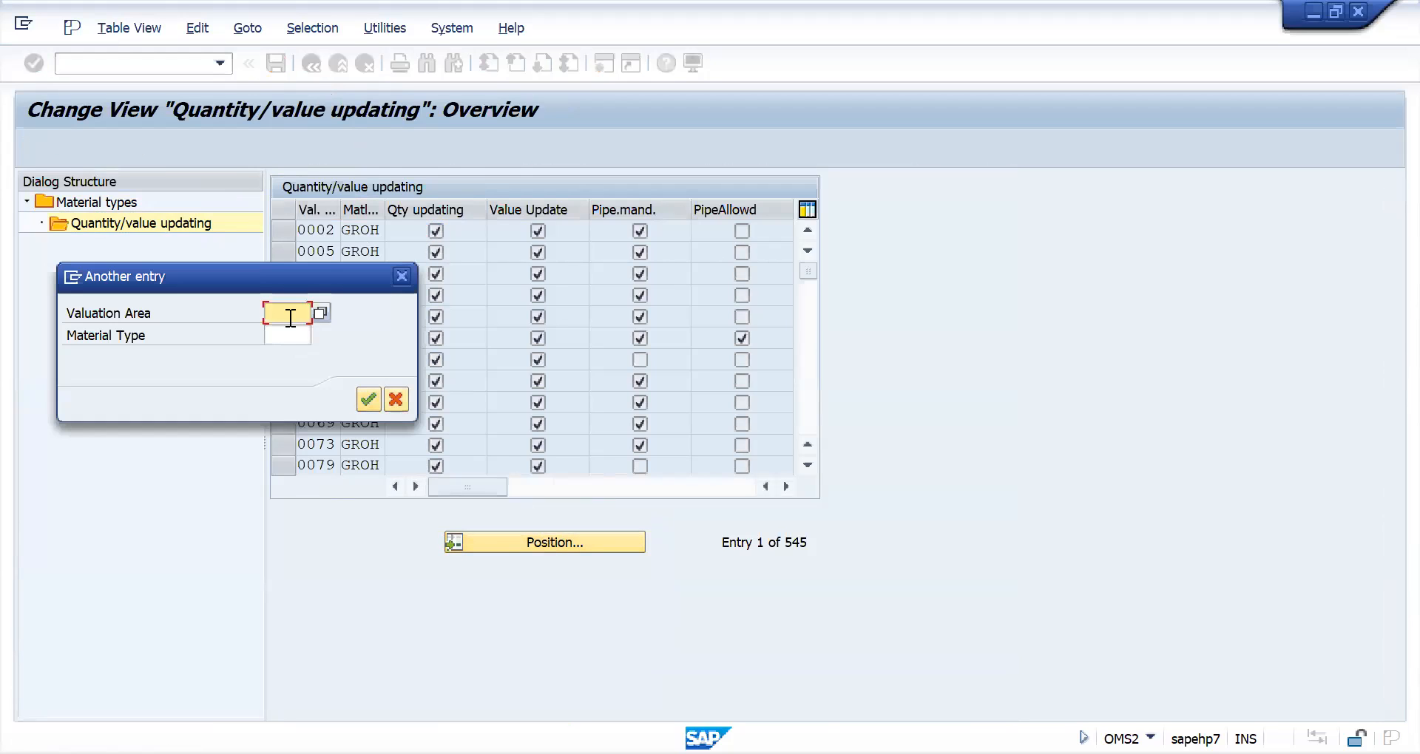
pyautogui.write('NAC2')
pyautogui.press('Return')
# - Activate quantity and value updating of GROH for valuation area NAC2, save to the customizing request, and exit material type maintenance
pyautogui.click(435, 232)
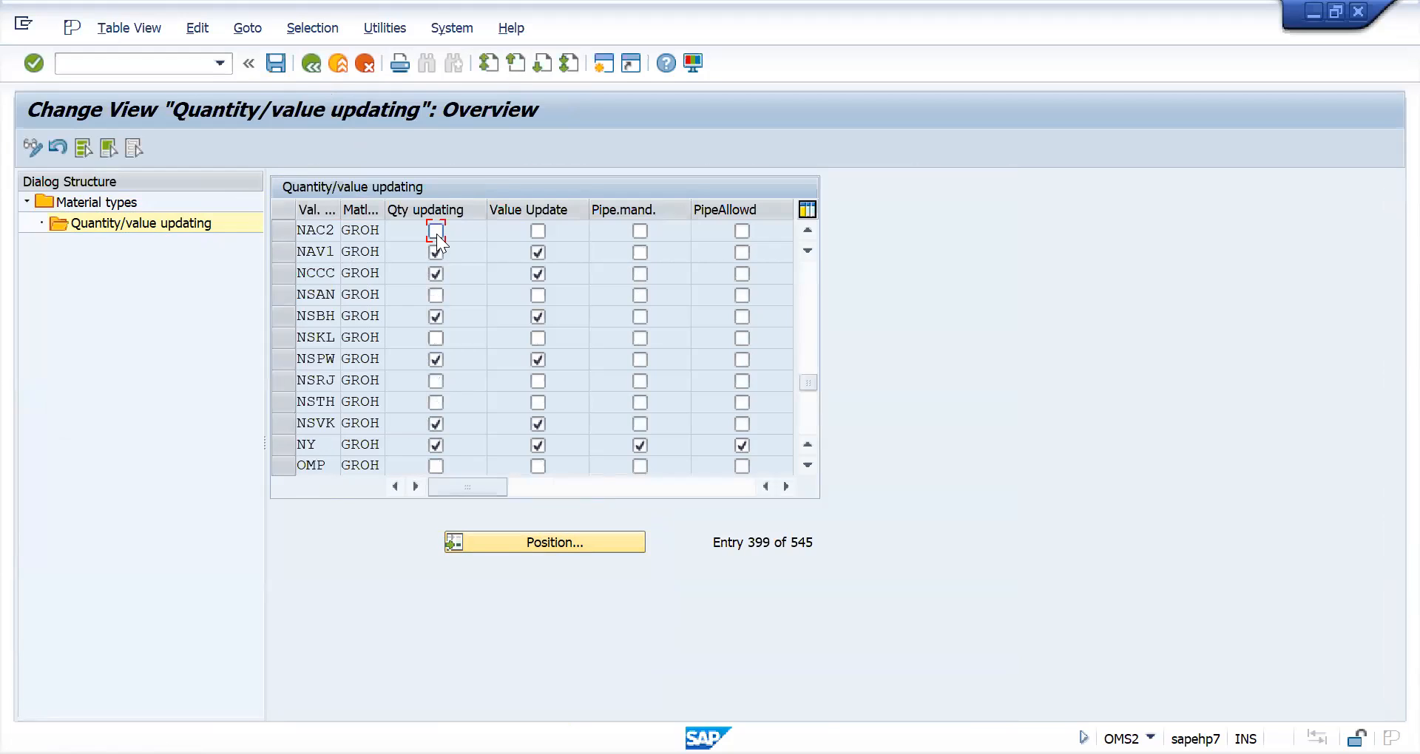
pyautogui.click(536, 229)
pyautogui.click(275, 65)
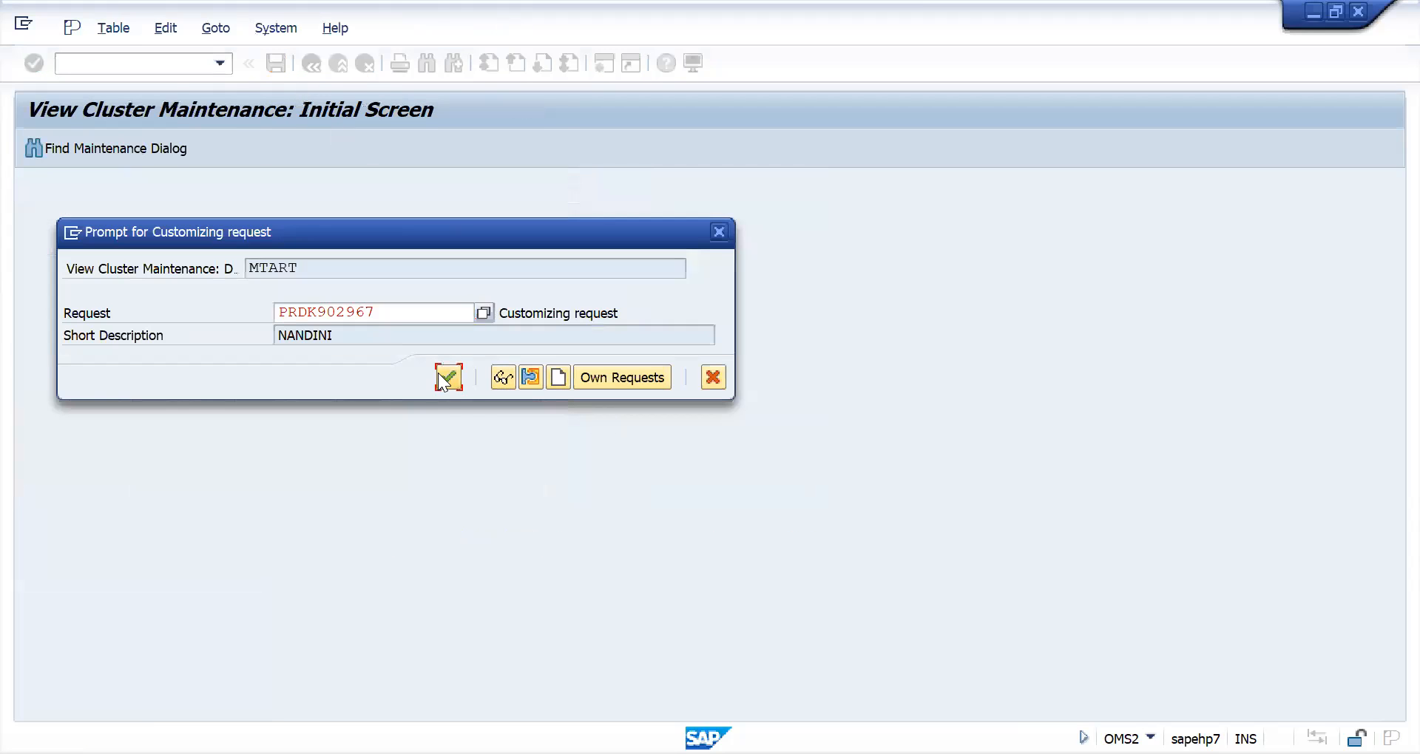
pyautogui.click(438, 373)
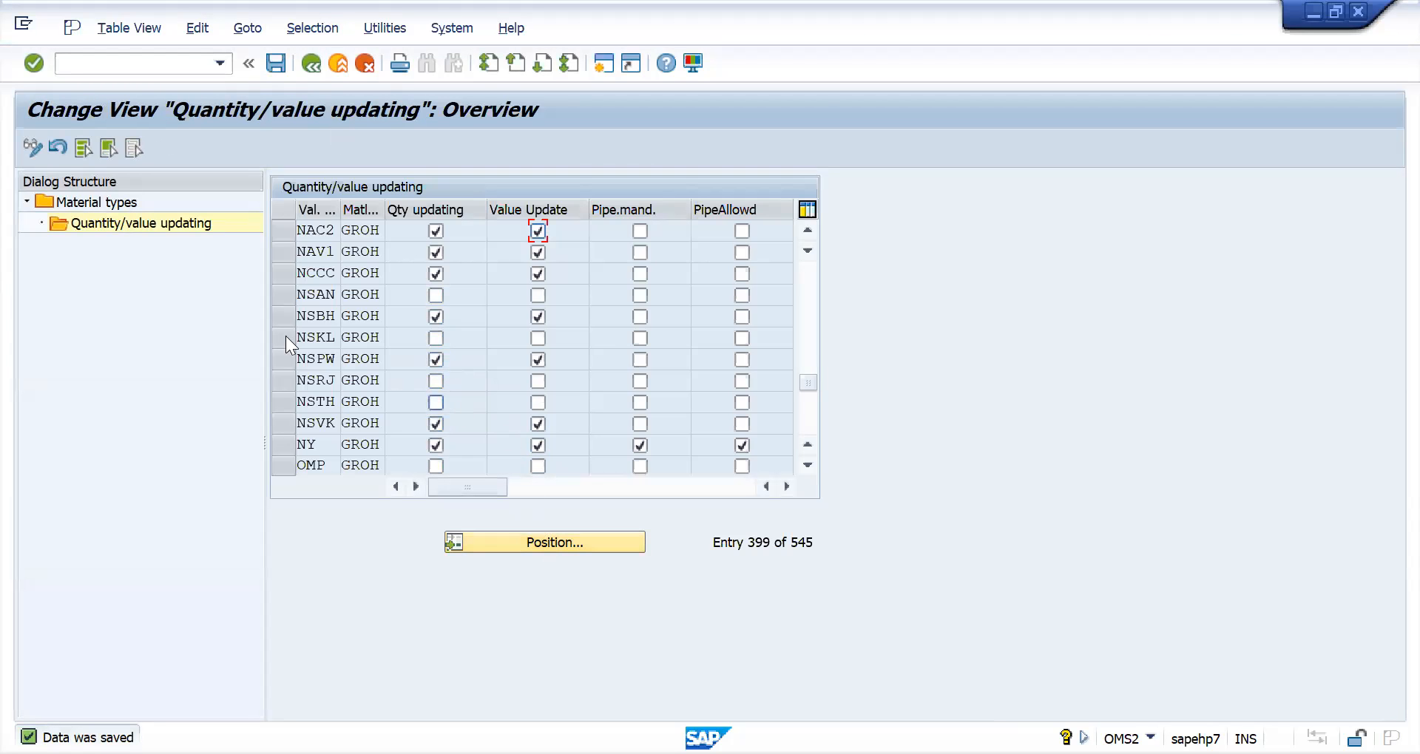
pyautogui.click(314, 63)
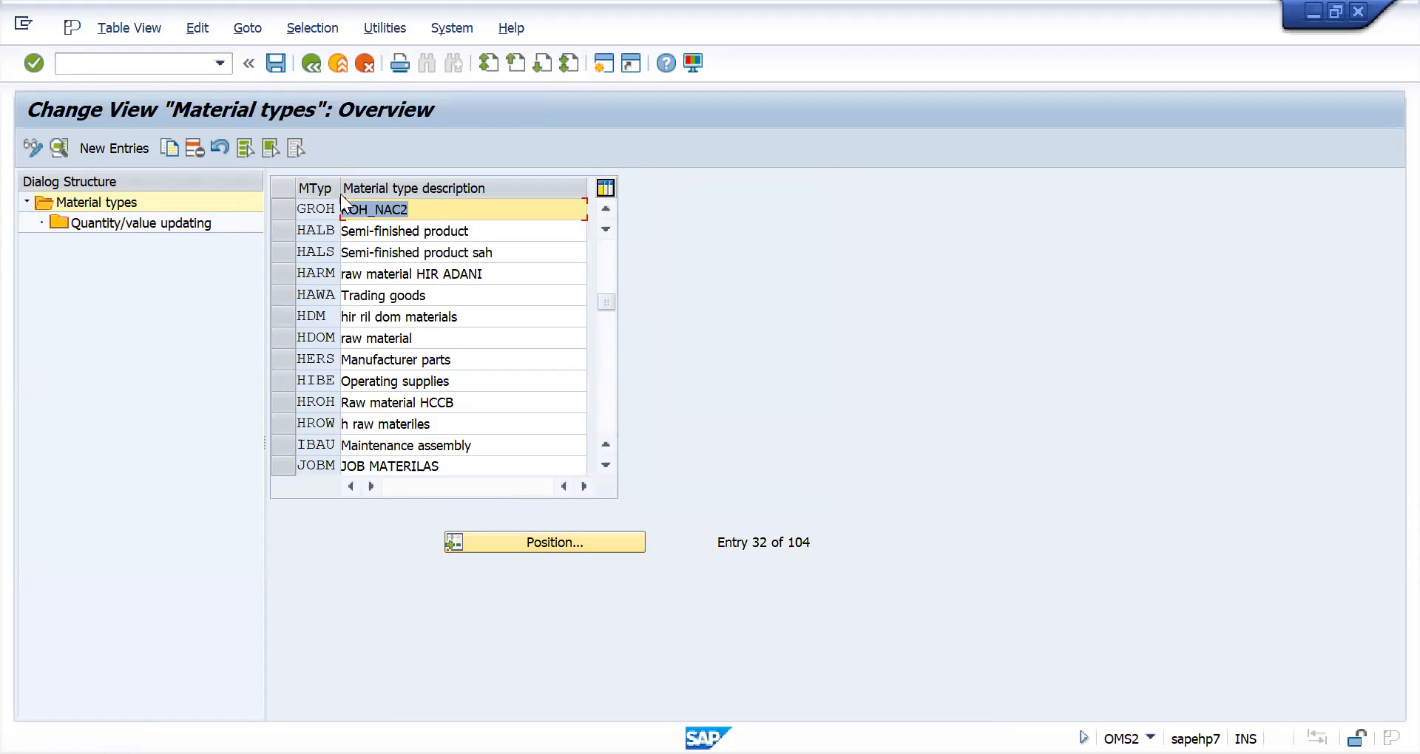
pyautogui.click(314, 62)
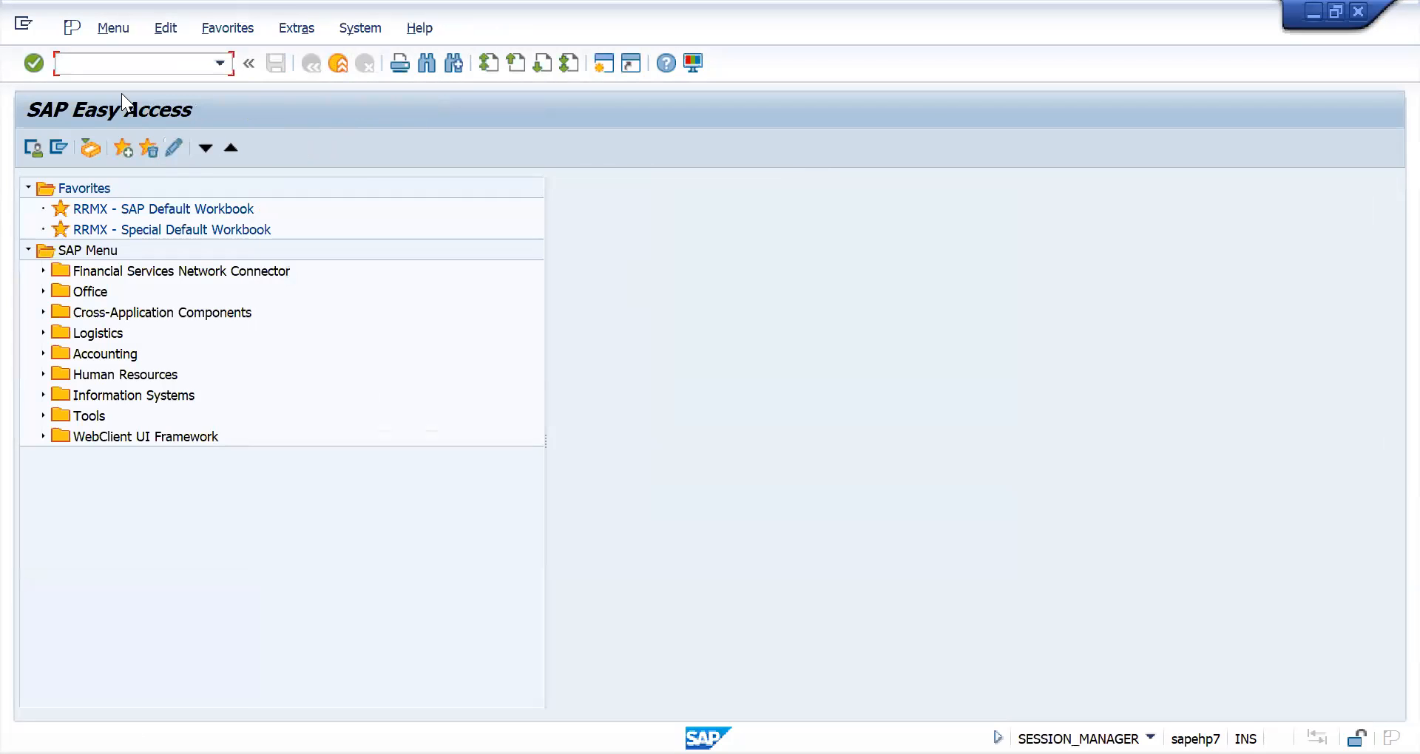
# - Open the material type/account category reference assignments in transaction OMSK and position on material type GROH
pyautogui.write('OMSK')
pyautogui.press('Return')
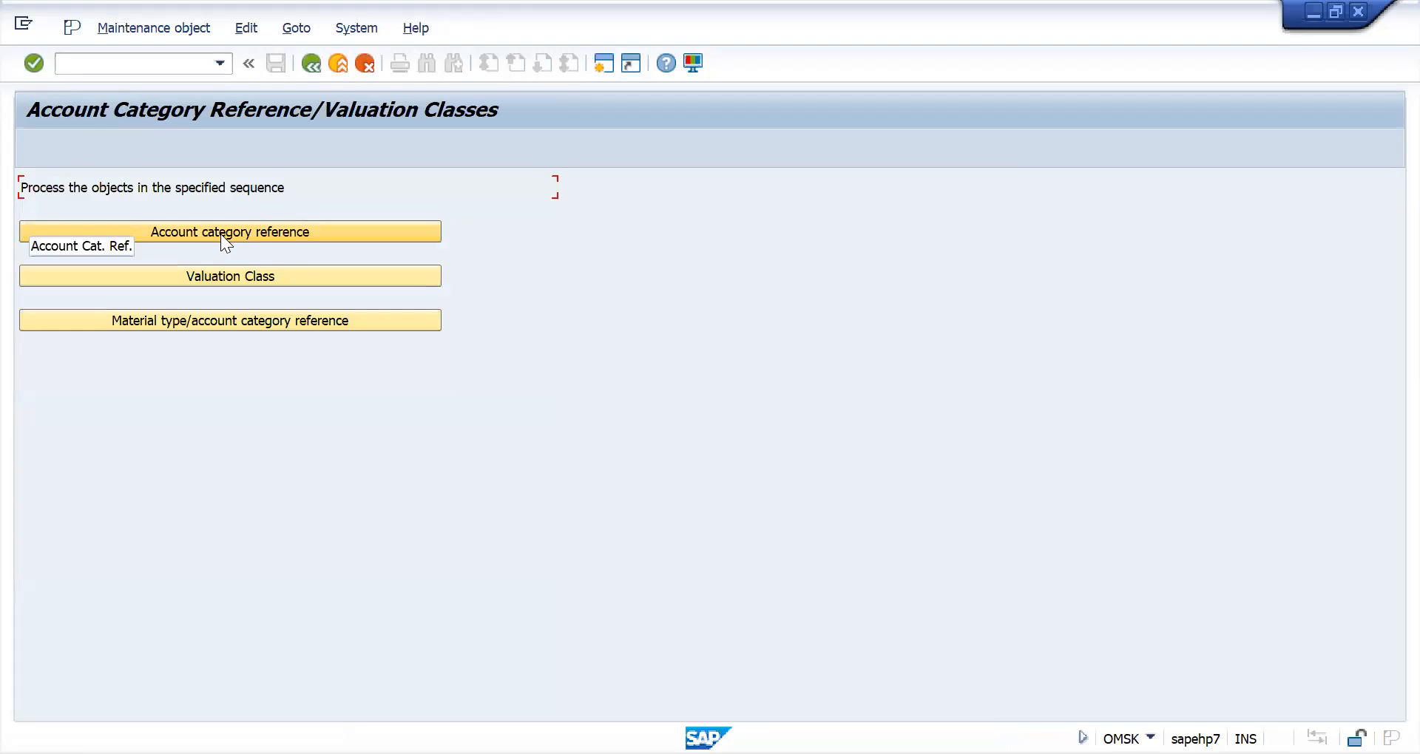
pyautogui.click(201, 323)
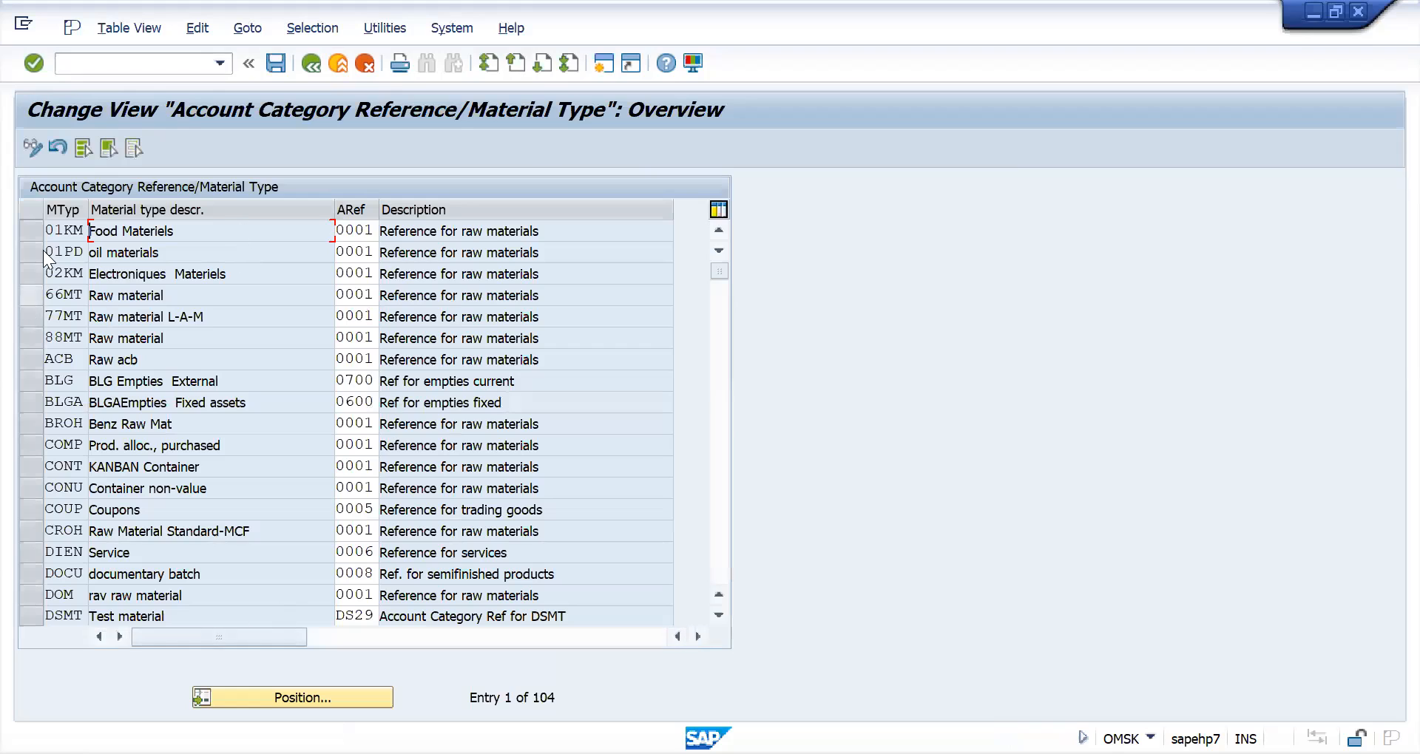
pyautogui.click(294, 695)
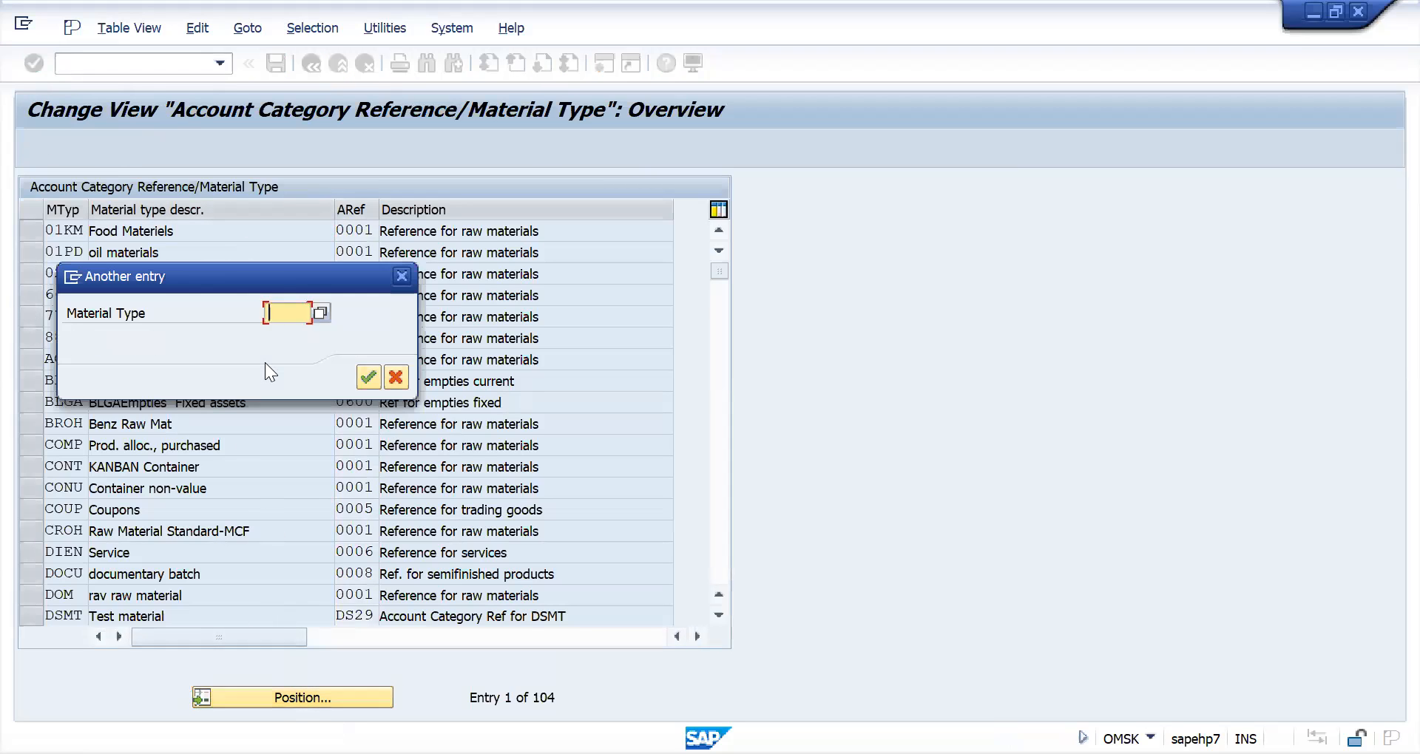
pyautogui.write('GROH')
pyautogui.press('Return')
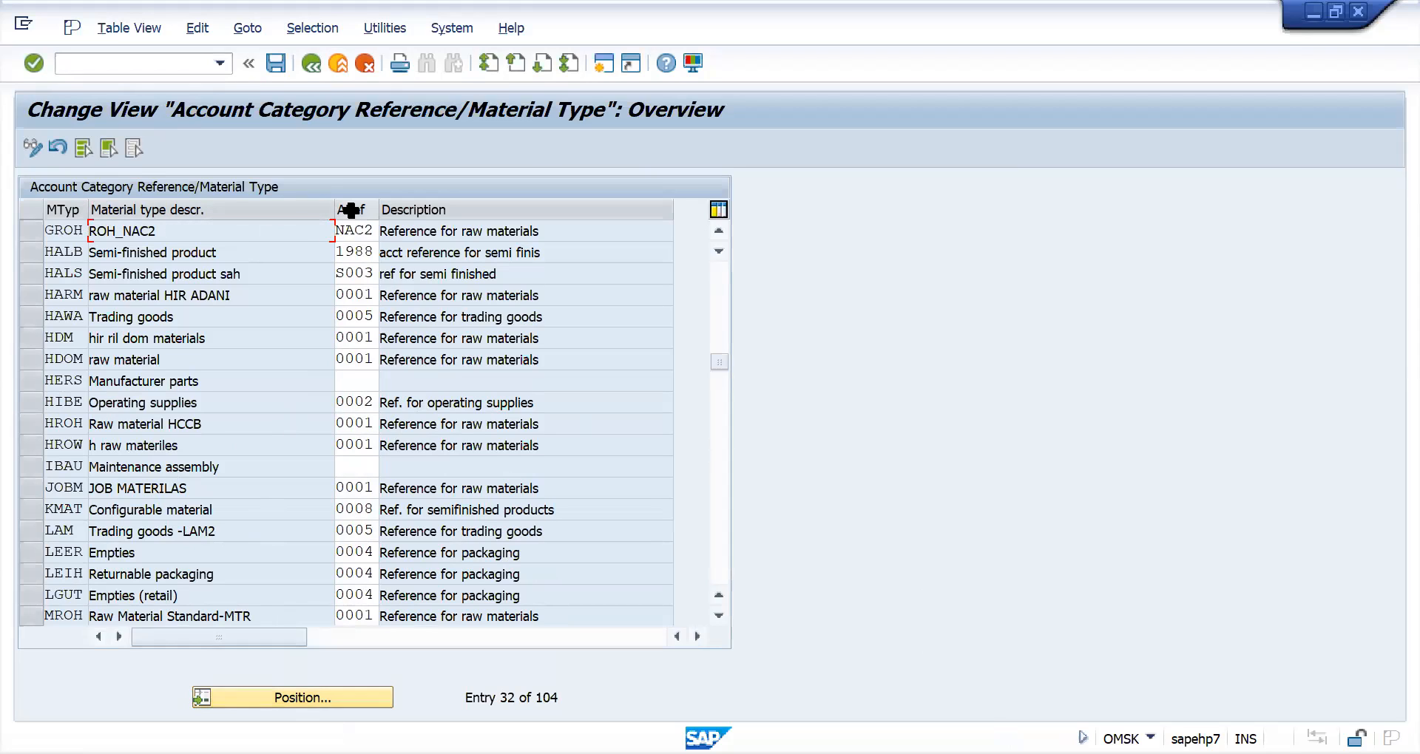
# - Check the account category reference assigned to material type GROH, save the assignment and leave the view
pyautogui.click(350, 232)
pyautogui.moveTo(351, 231); pyautogui.dragTo(88, 232)
pyautogui.moveTo(337, 231); pyautogui.dragTo(385, 235)
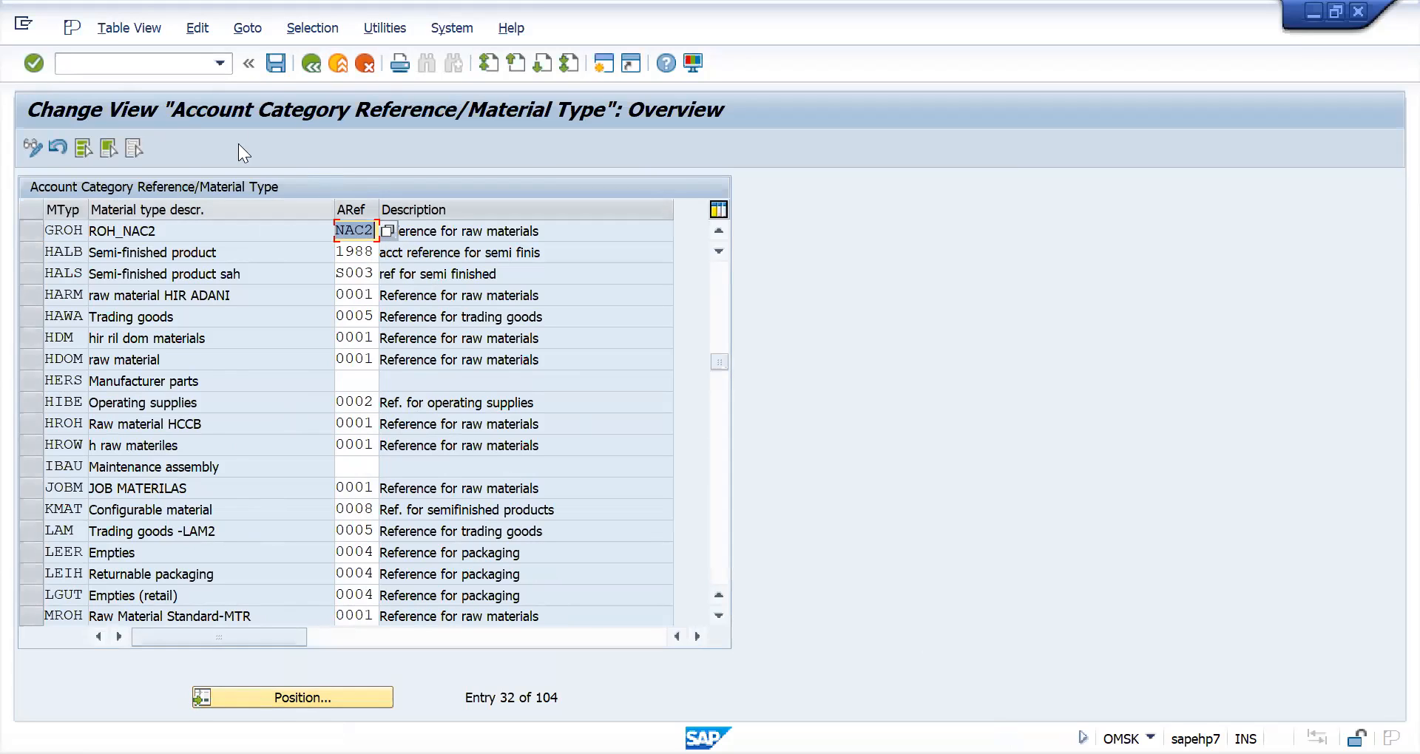
pyautogui.click(277, 64)
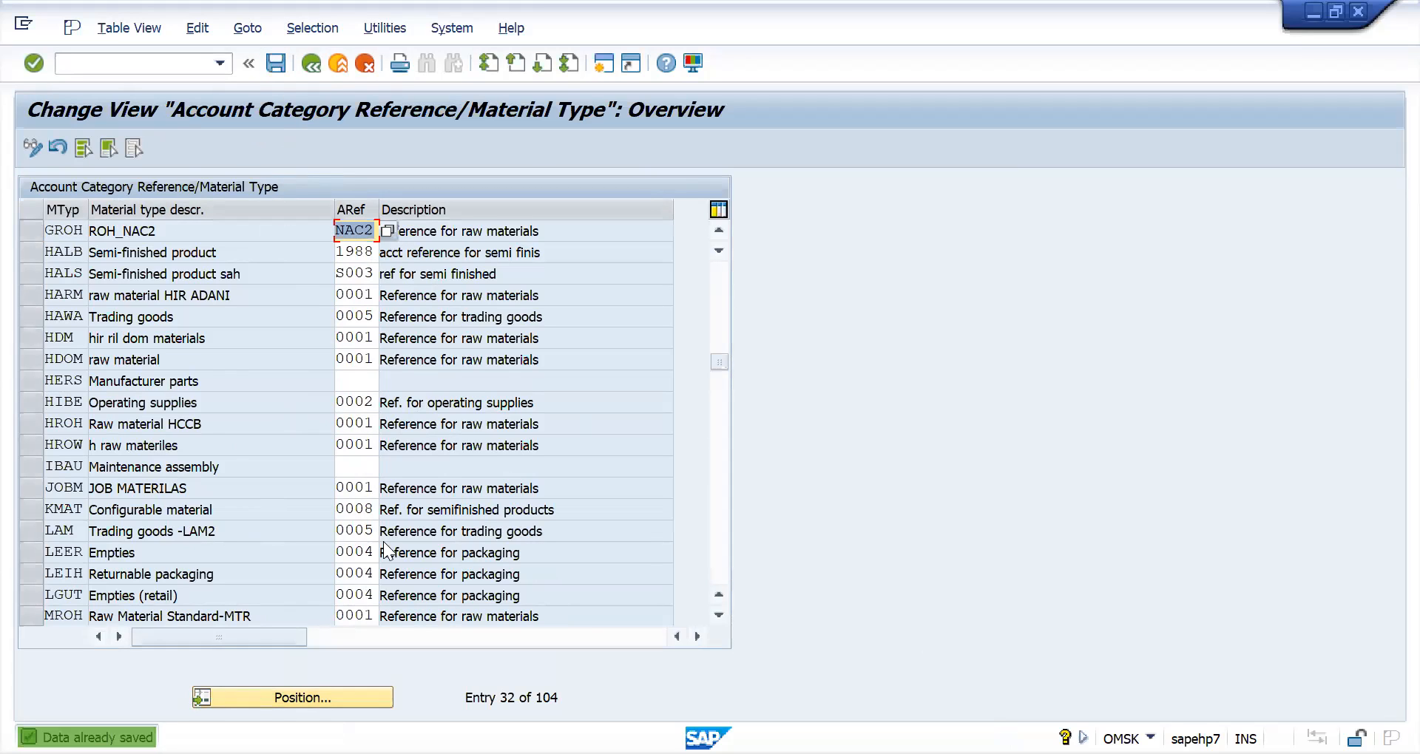
pyautogui.click(311, 65)
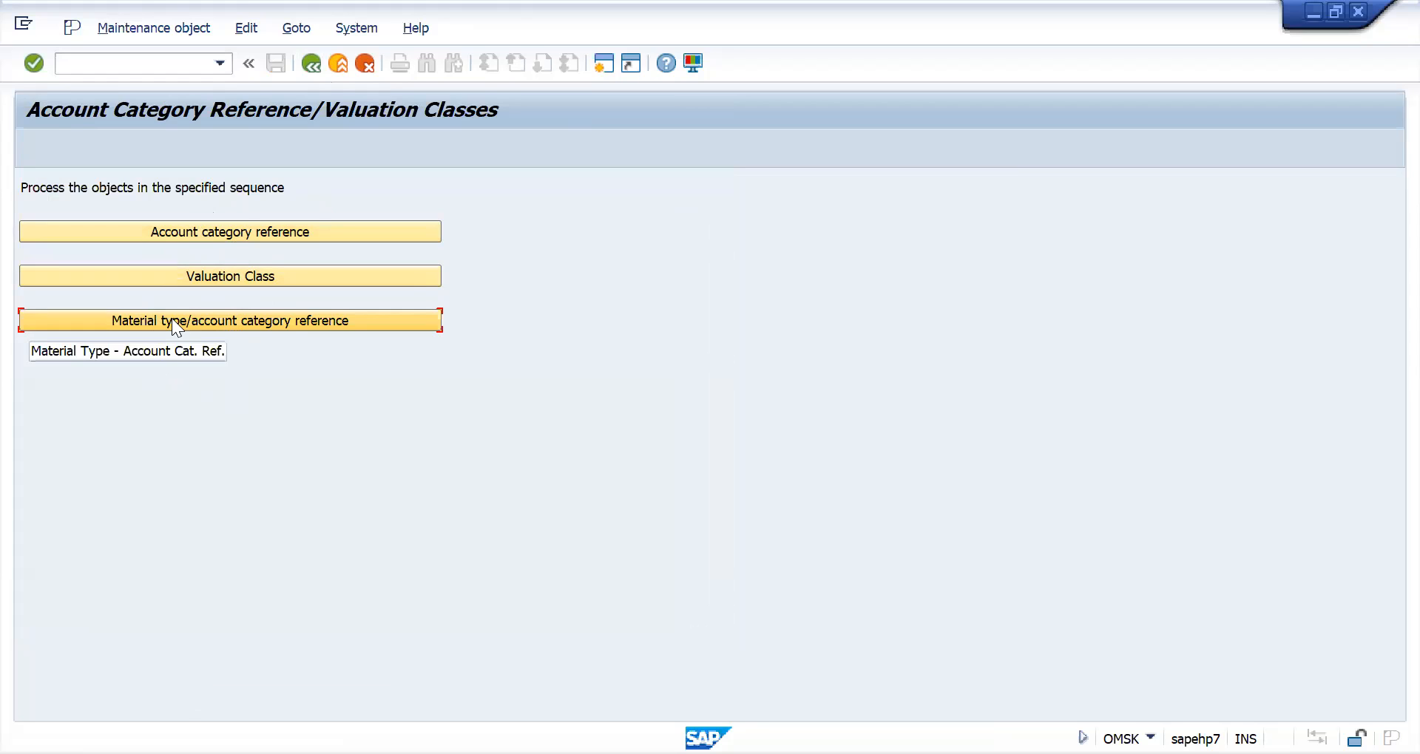
# - Start creating a material in transaction MM01 with industry sector Cold Drinks and material type GROH ROH_NAC2
pyautogui.click(114, 63)
pyautogui.write('/nmm01')
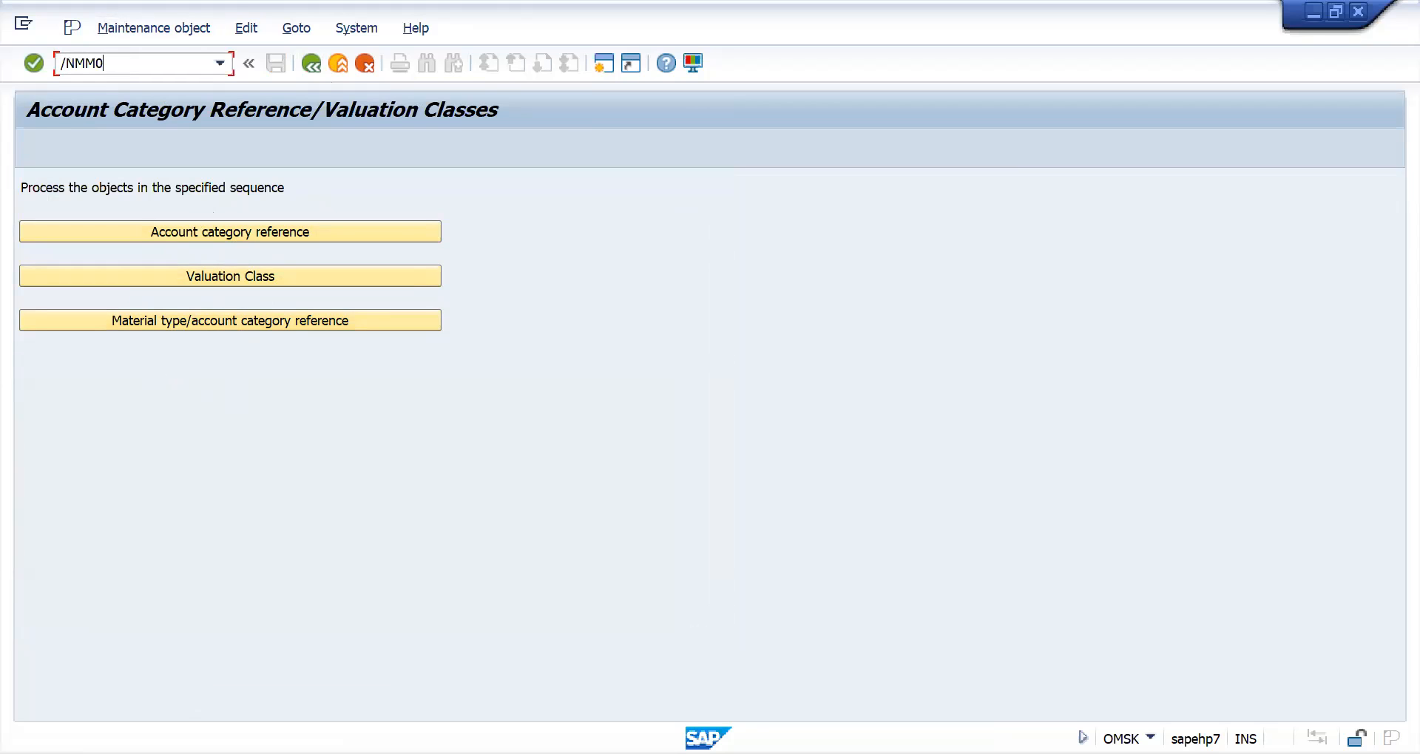
pyautogui.press('Return')
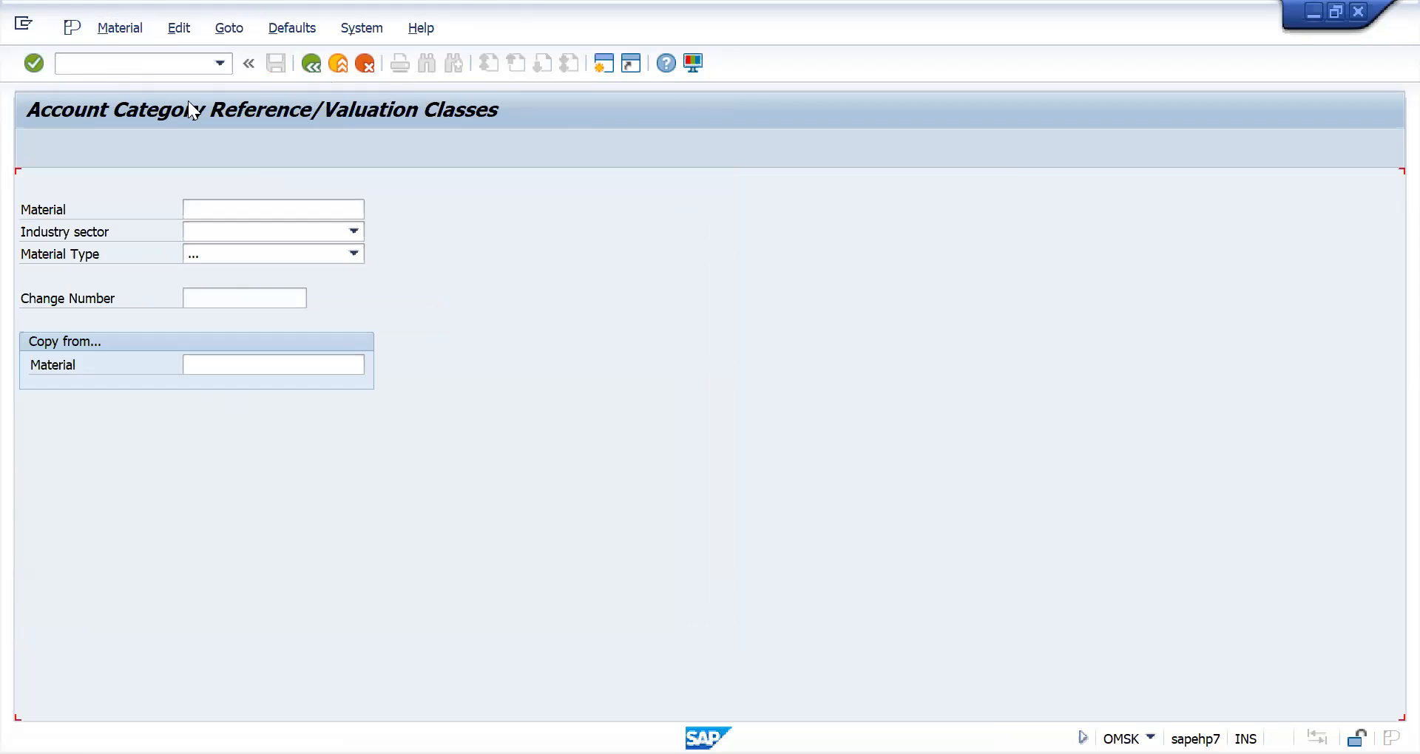
pyautogui.click(355, 232)
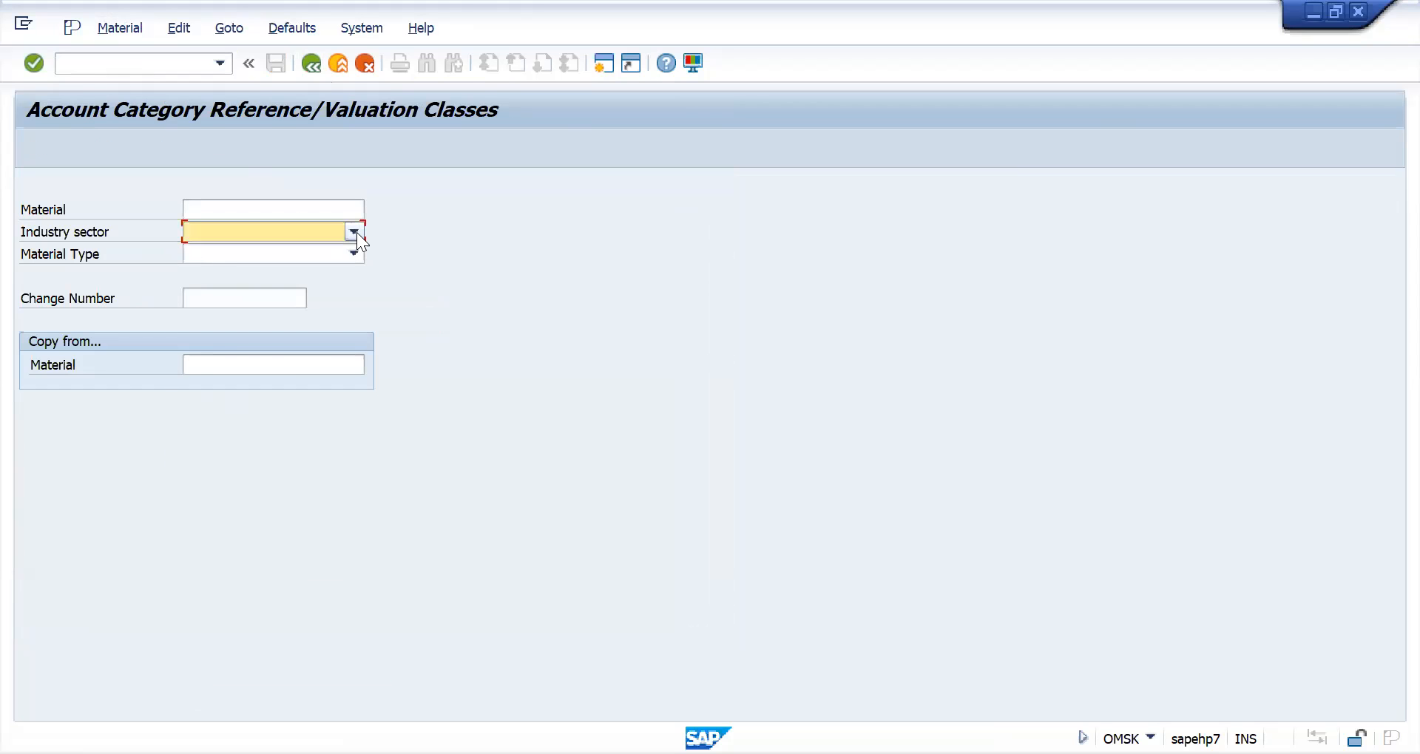
pyautogui.click(282, 325)
pyautogui.click(354, 254)
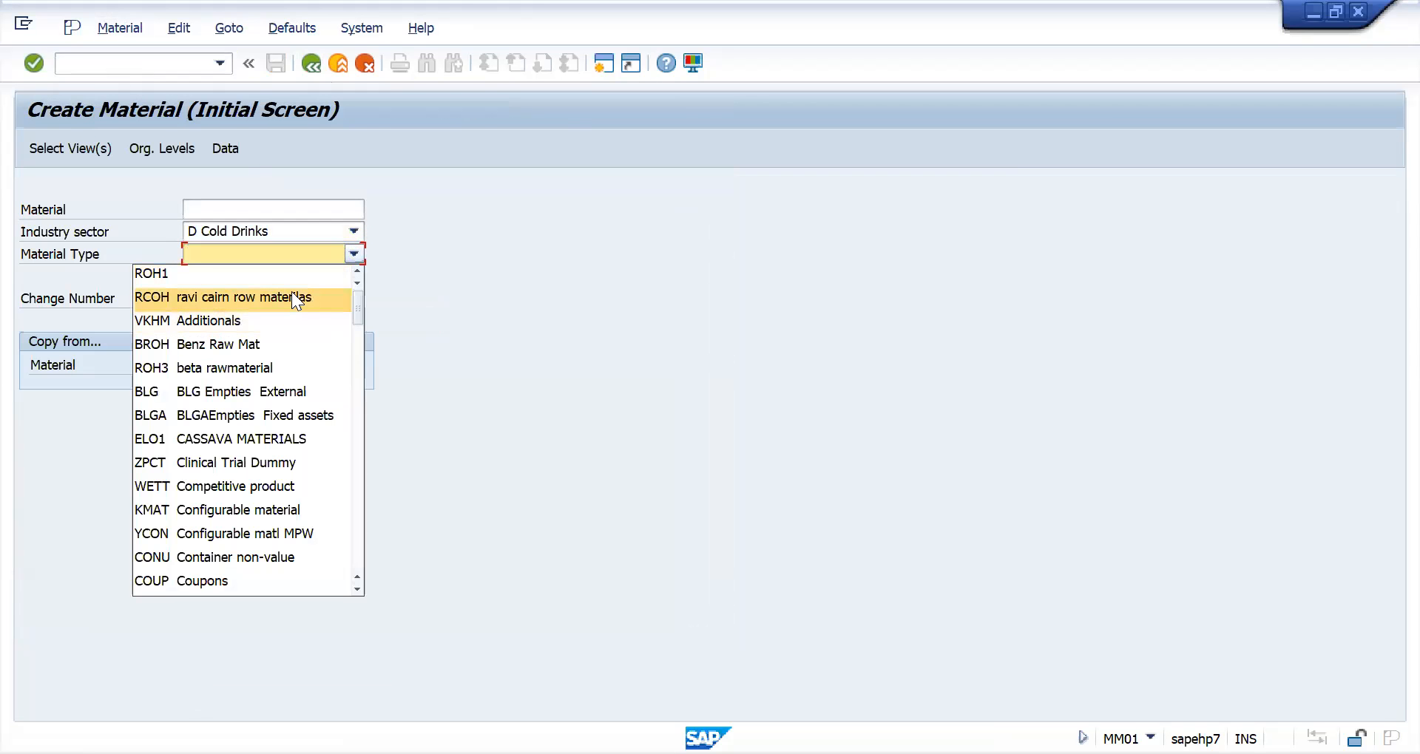
pyautogui.write('roh')
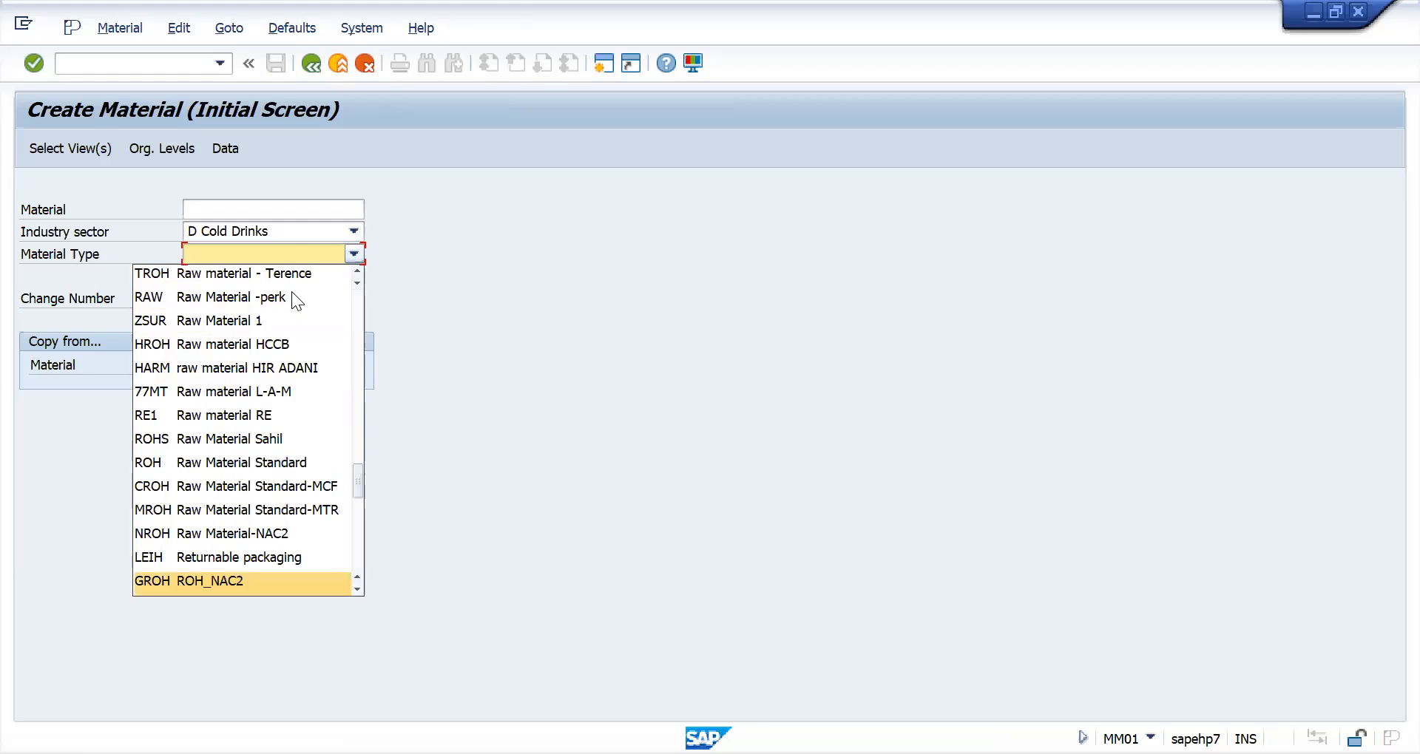
pyautogui.press('Return')
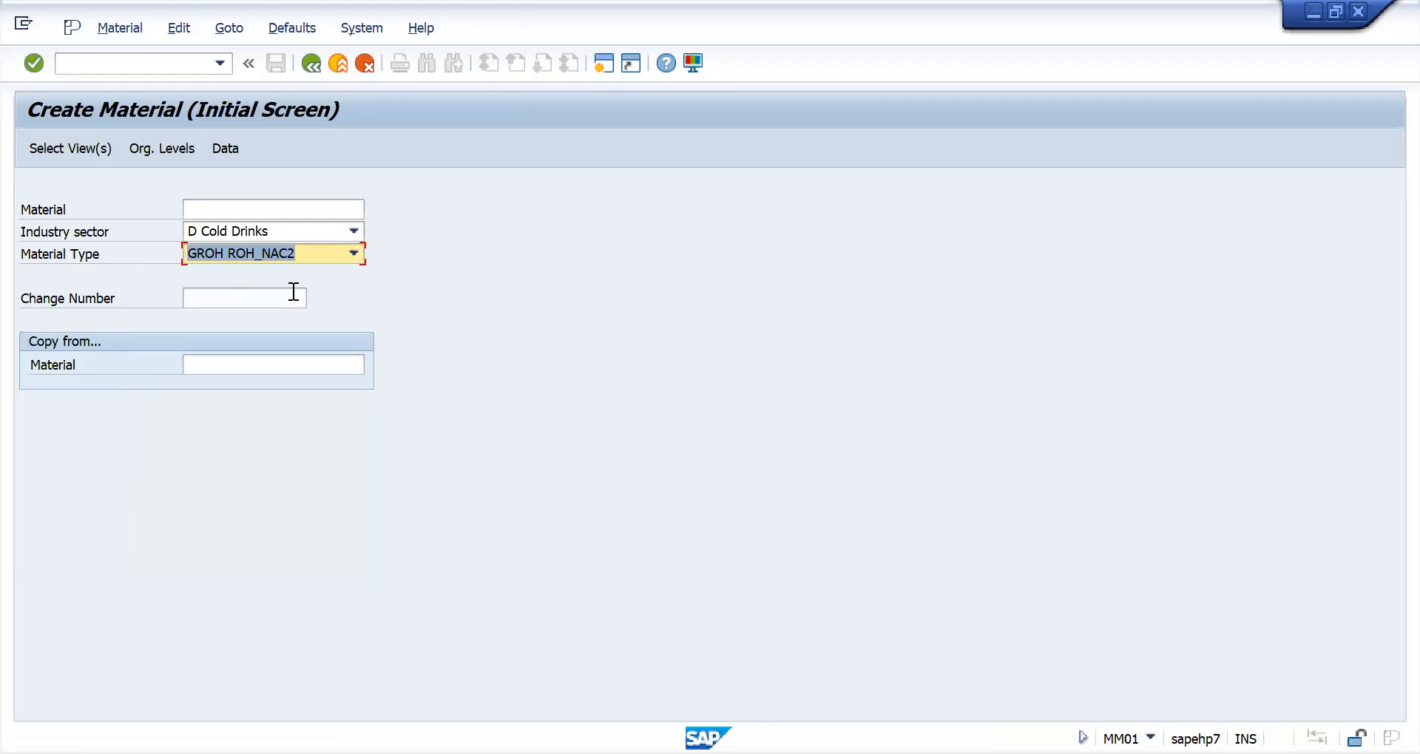
pyautogui.press('Return')
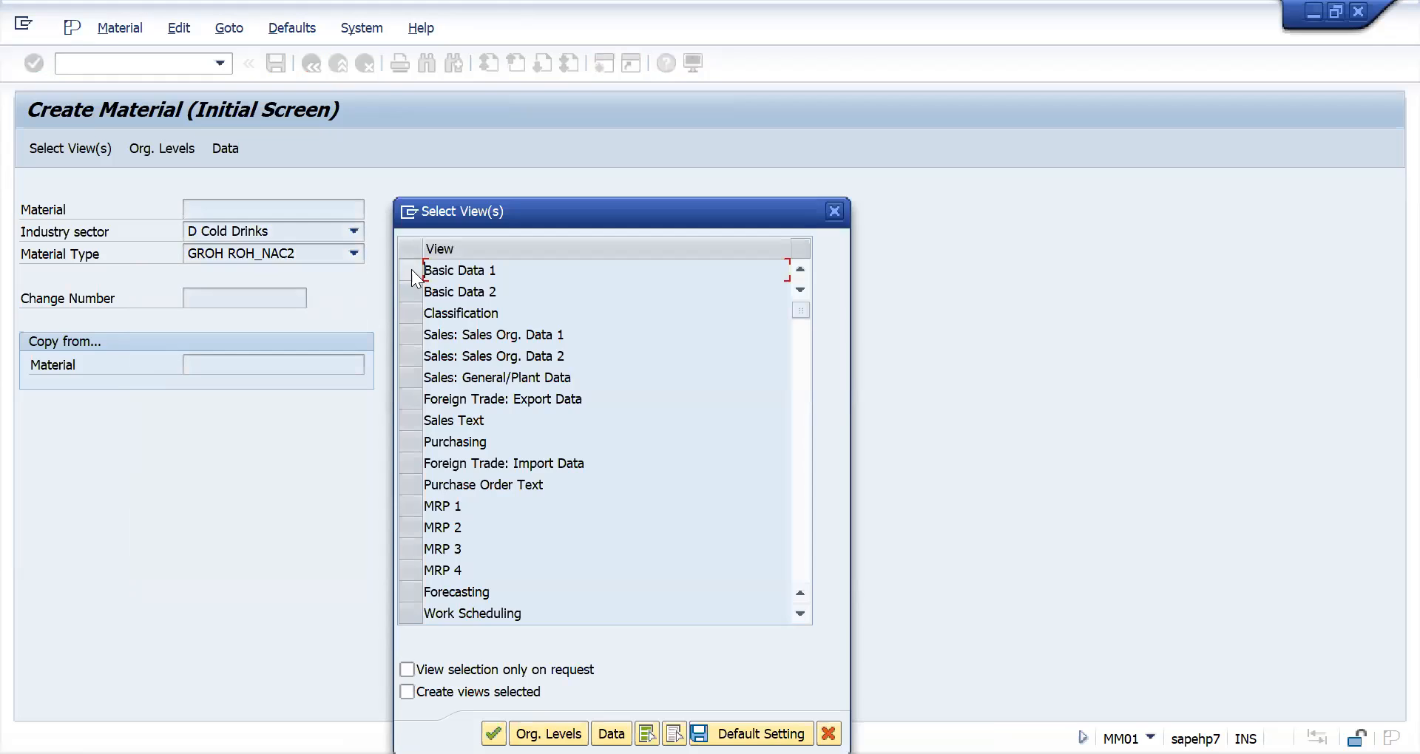
# - Select the Accounting 1 view for plant NAC2 and list the valuation classes allowed for the new material
pyautogui.click(409, 271)
pyautogui.click(409, 278)
pyautogui.scroll(-2, 440, 555)
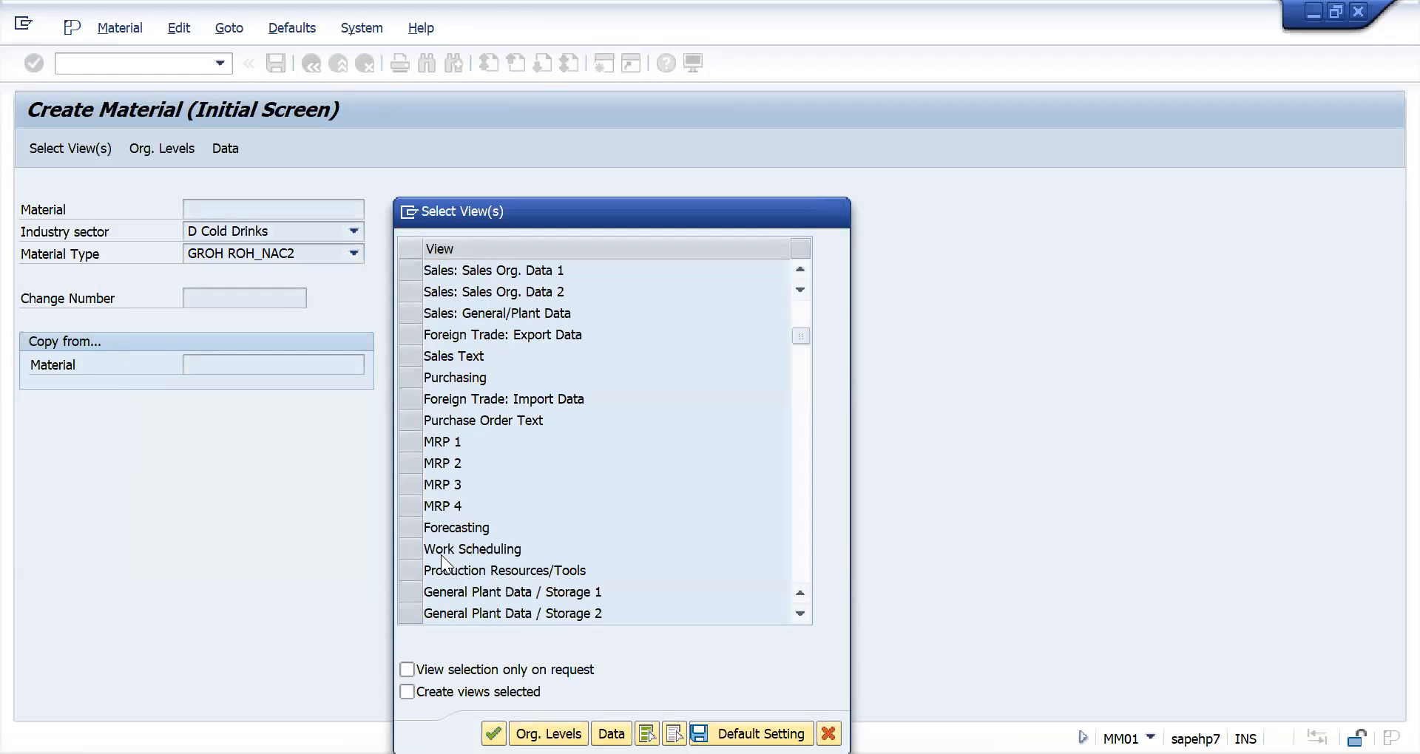
pyautogui.scroll(-2, 427, 571)
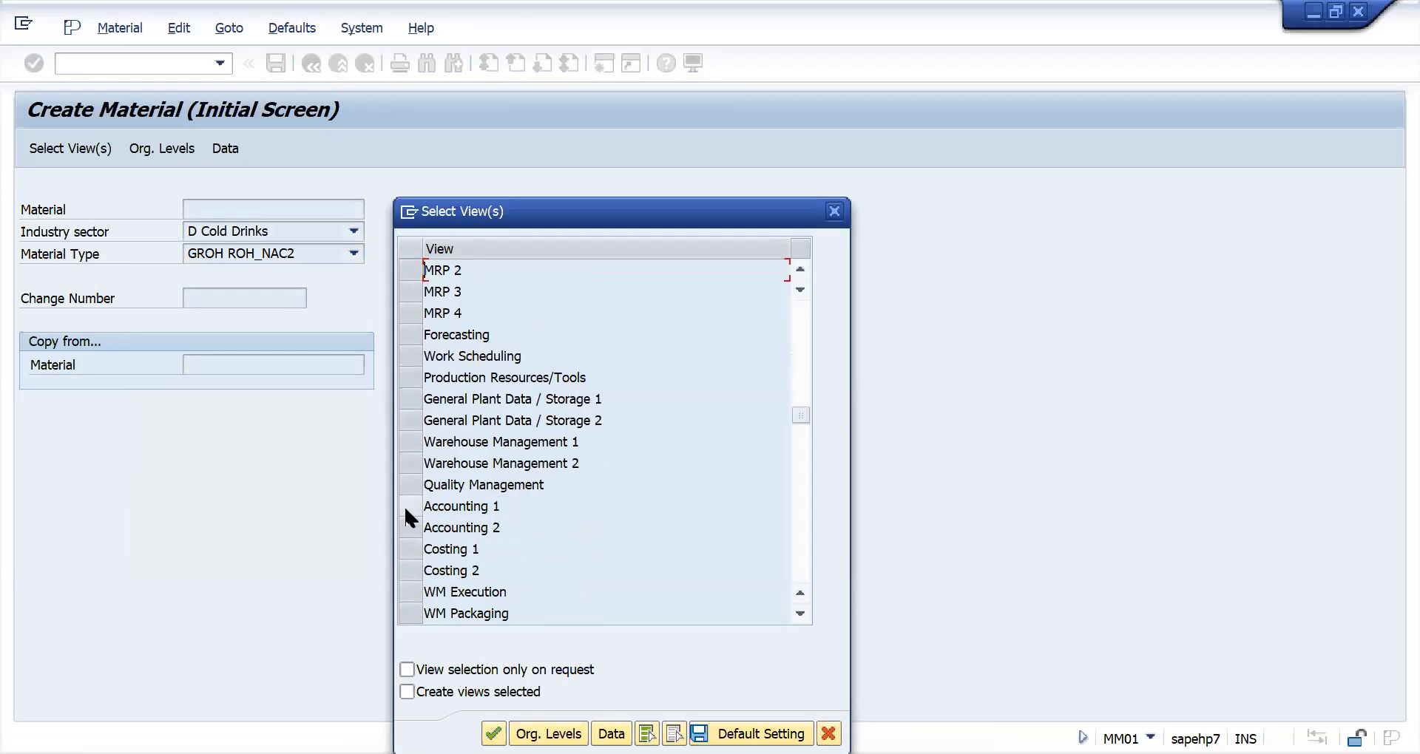
pyautogui.click(406, 507)
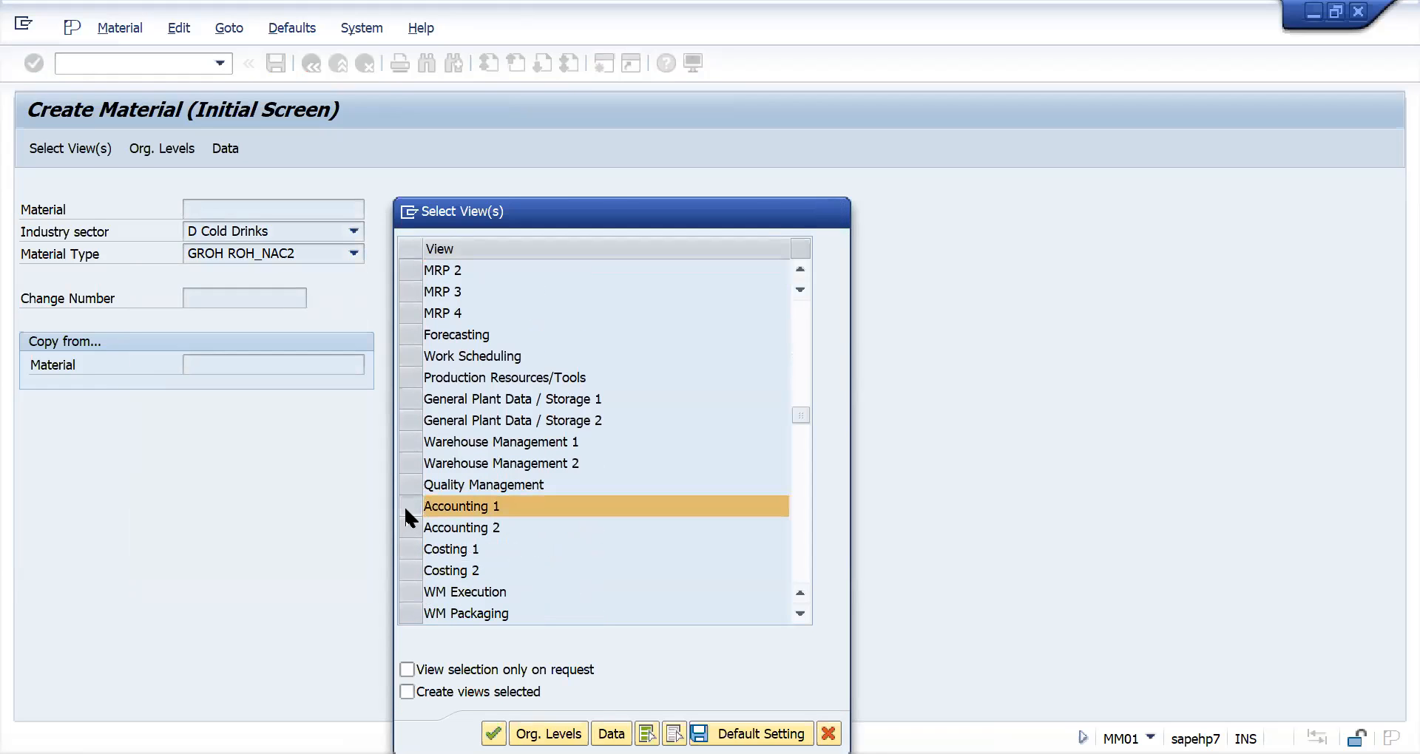
pyautogui.press('Return')
pyautogui.press('F4')
pyautogui.write('NAC2')
pyautogui.press('Return')
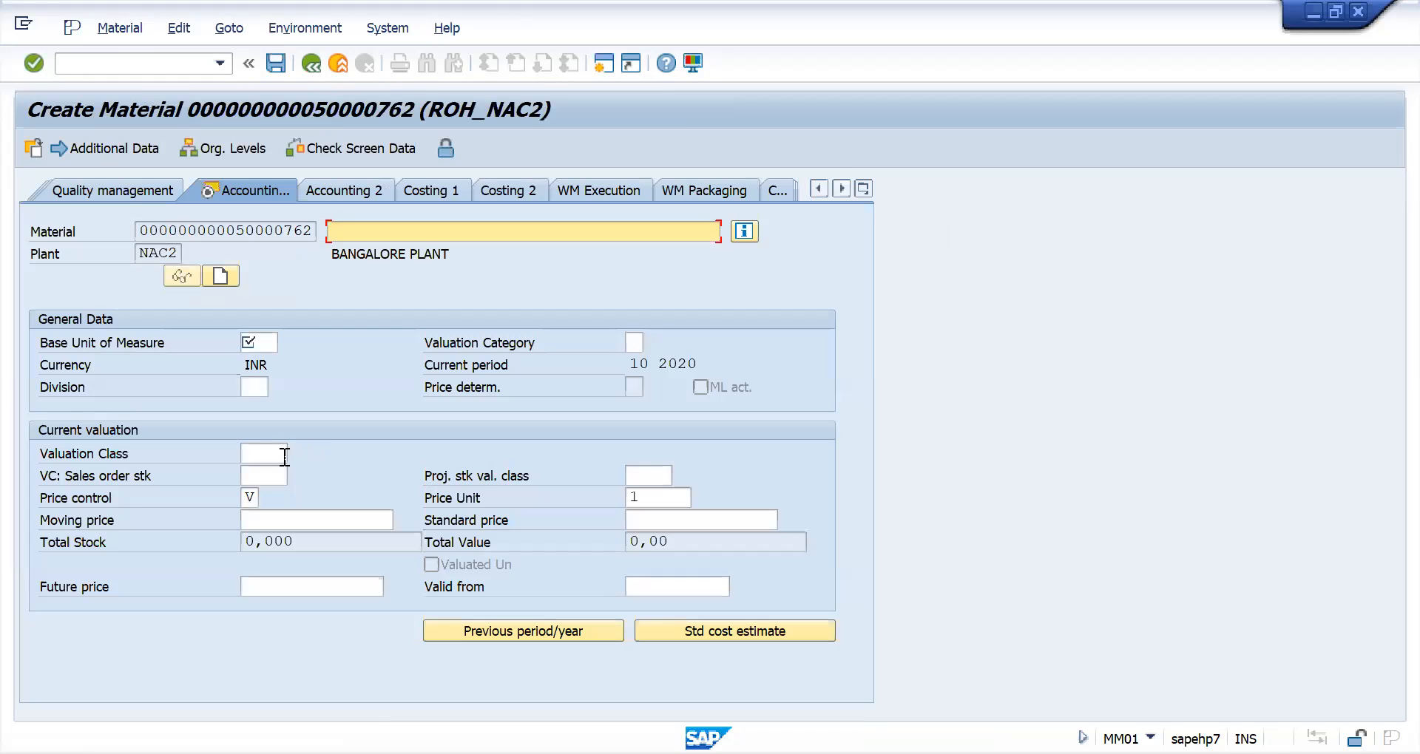
pyautogui.click(285, 457)
pyautogui.click(291, 455)
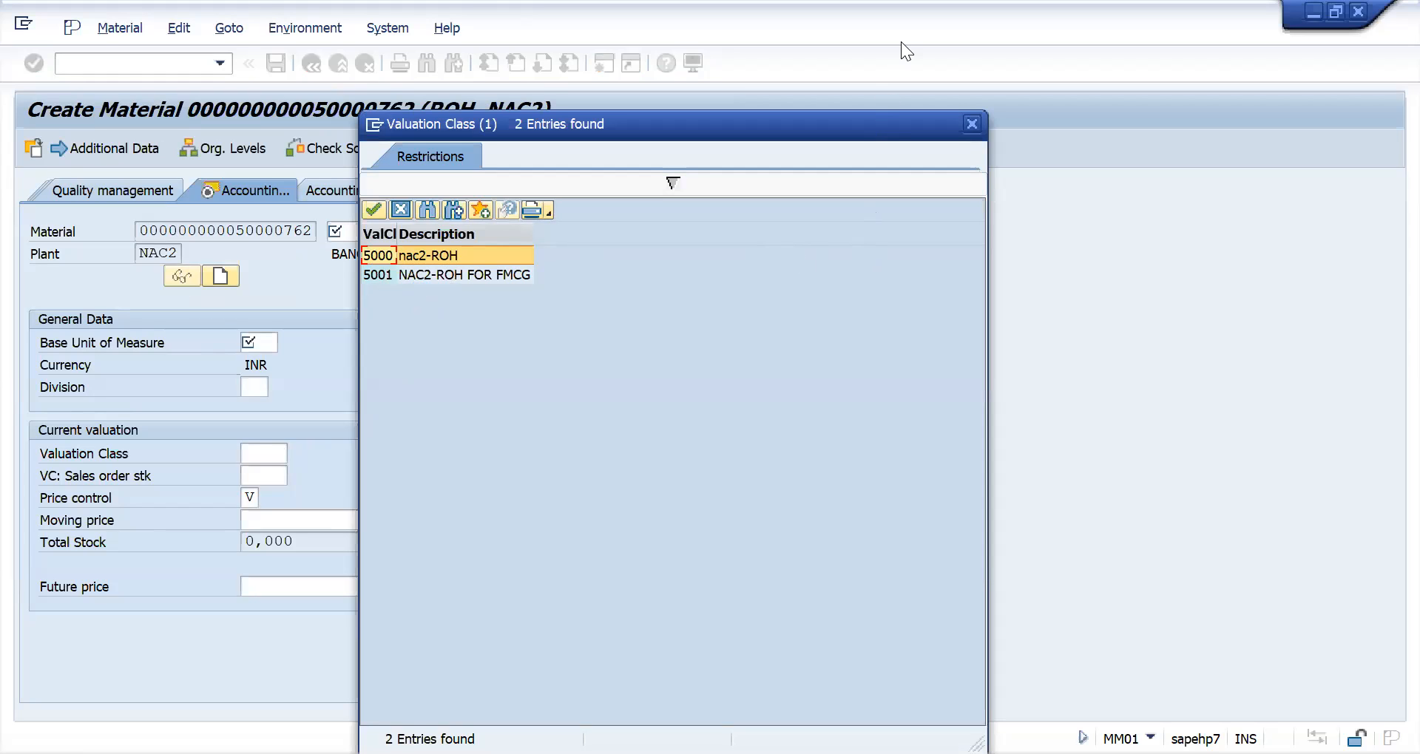
# - Switch to the Excel notes and compare valuation classes 3000 and 3001 with account category reference 1000
pyautogui.hotkey('alt', 'Tab')
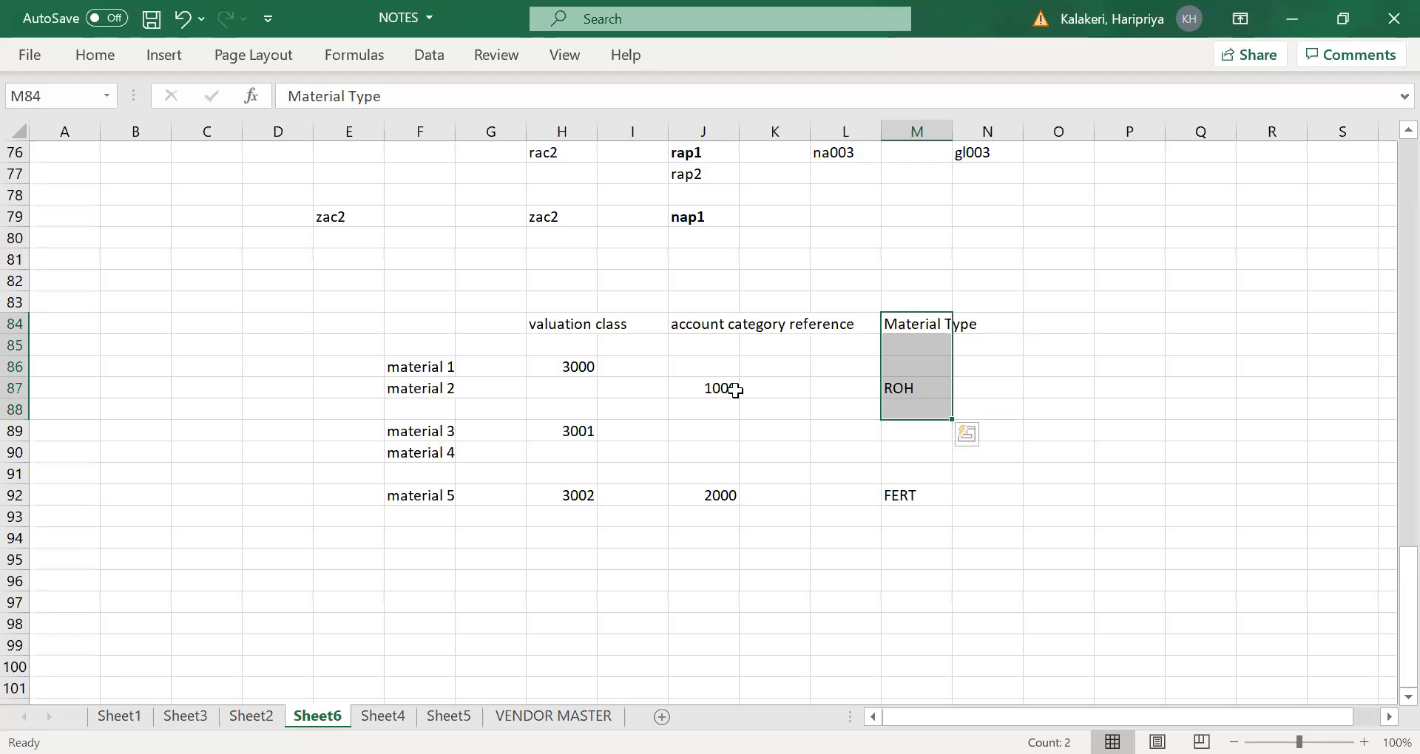
pyautogui.click(728, 388)
pyautogui.click(560, 362)
pyautogui.click(556, 432)
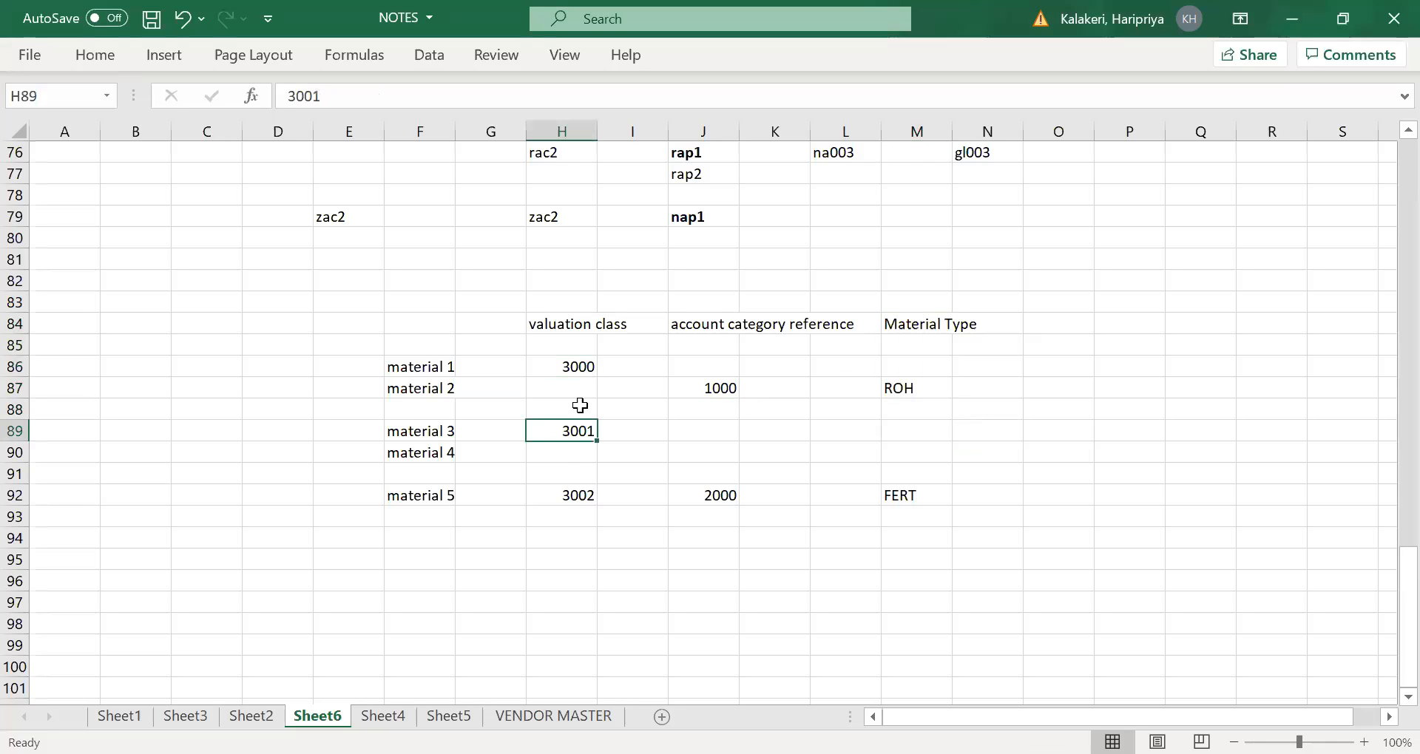
pyautogui.click(579, 361)
pyautogui.click(573, 429)
pyautogui.hotkey('alt', 'Tab')
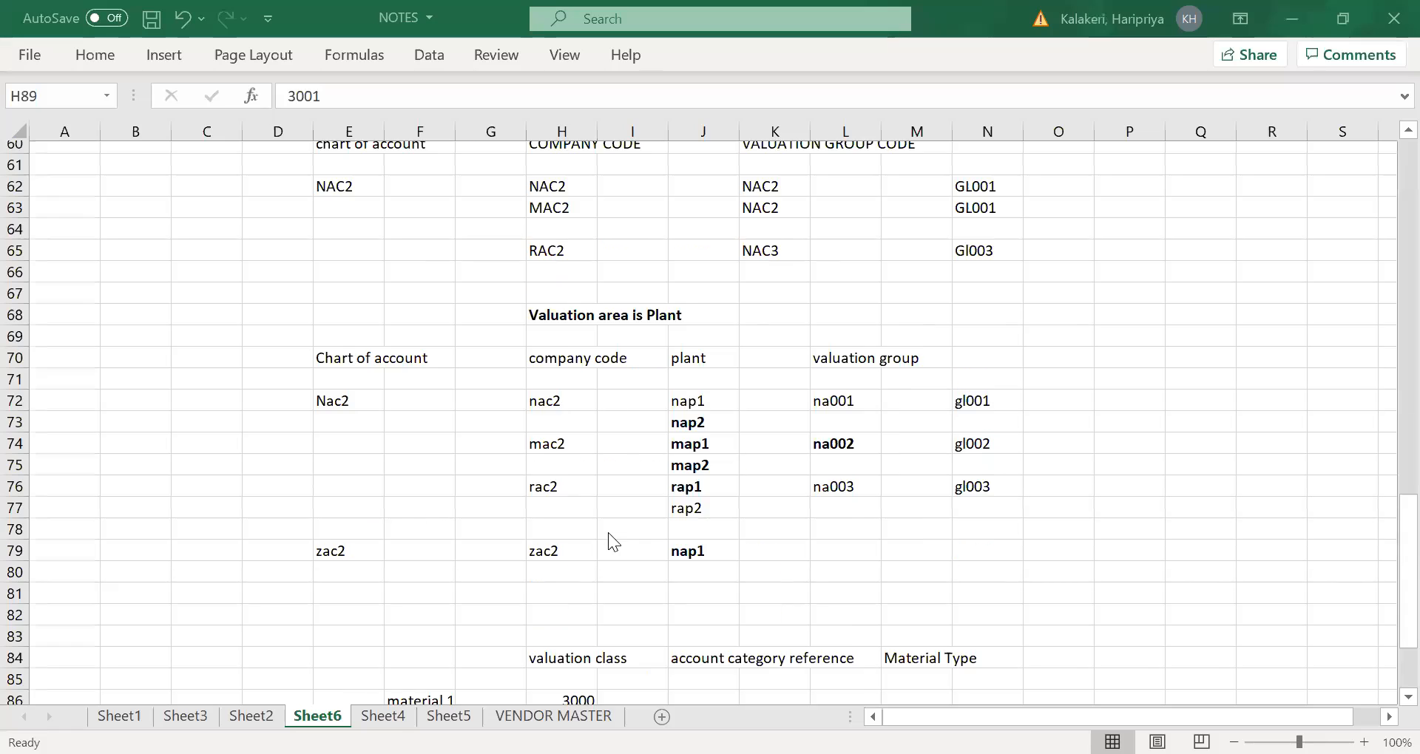
# - Review the configuration step list in the notes, highlighting account grouping for movement type and automatic posting
pyautogui.scroll(16, 596, 435)
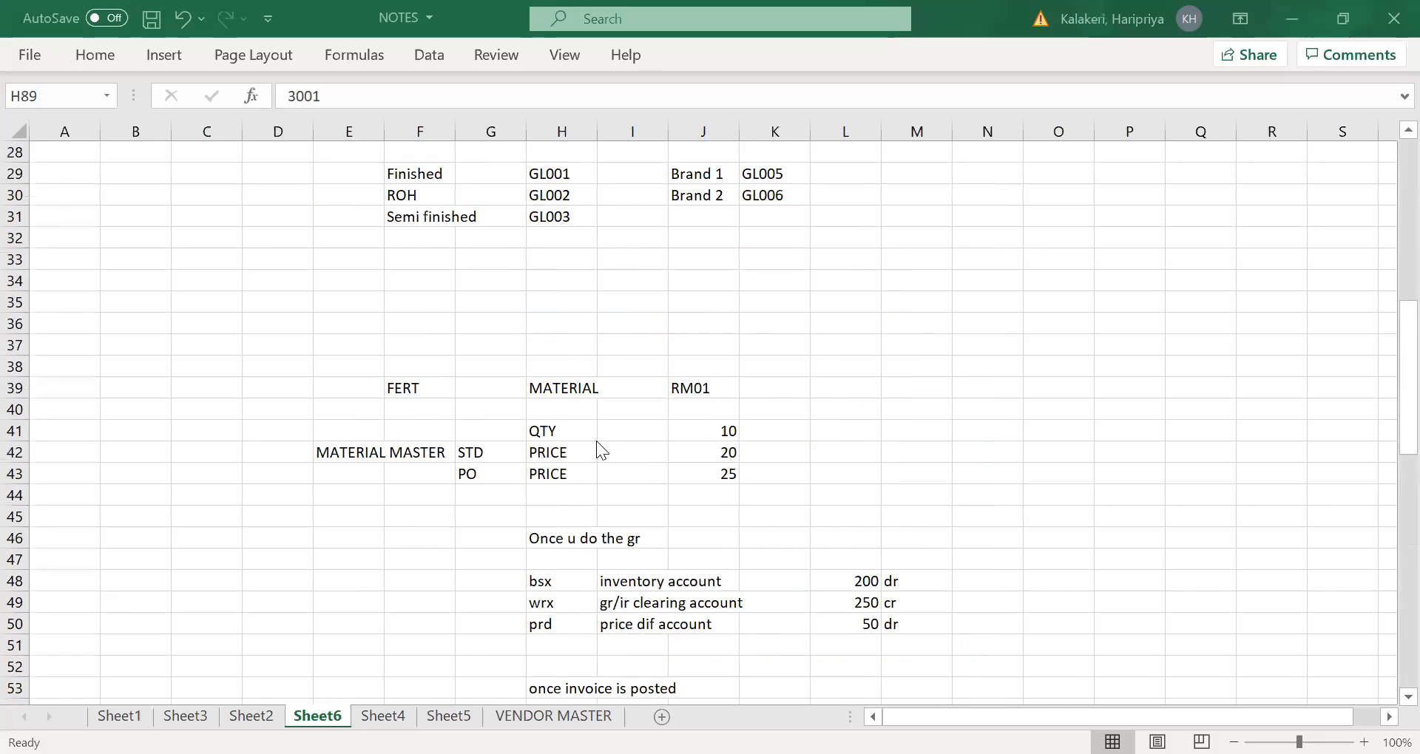
pyautogui.scroll(4, 599, 464)
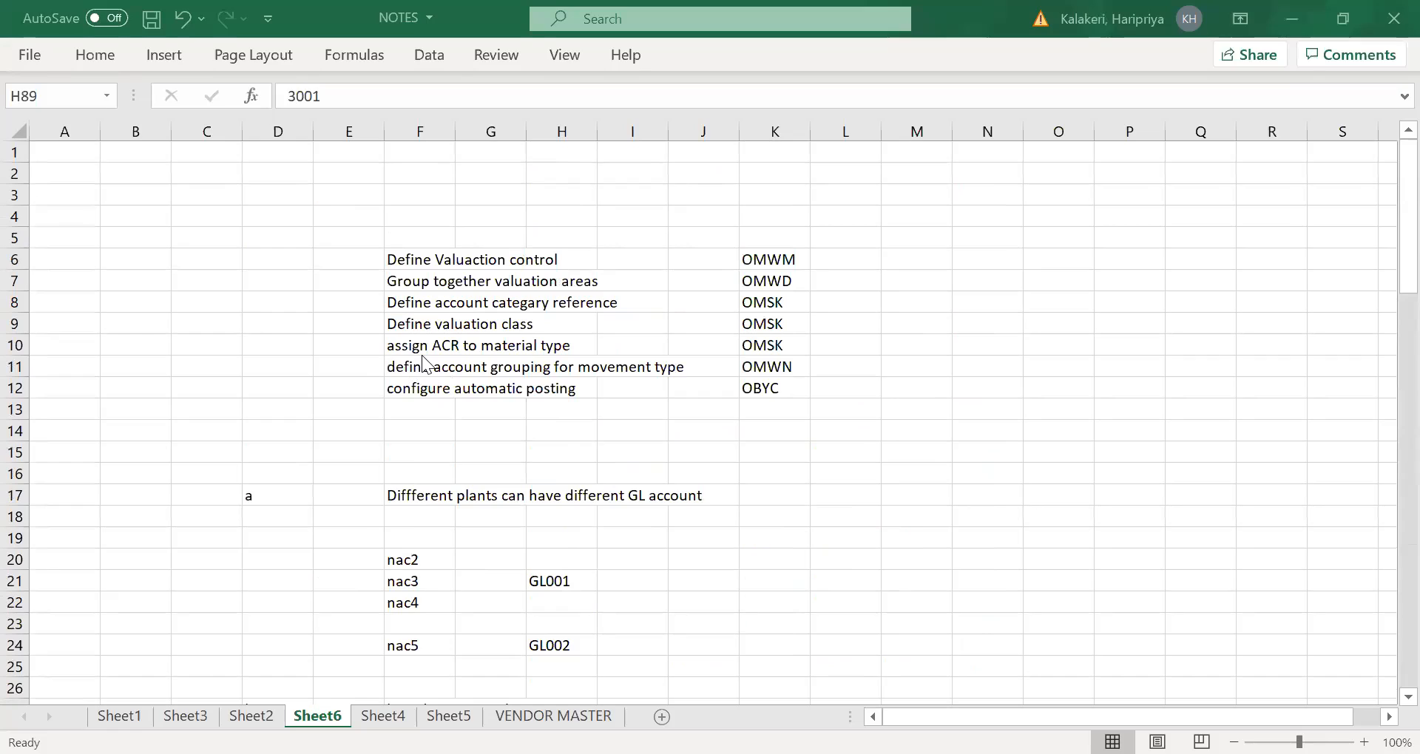
pyautogui.click(425, 385)
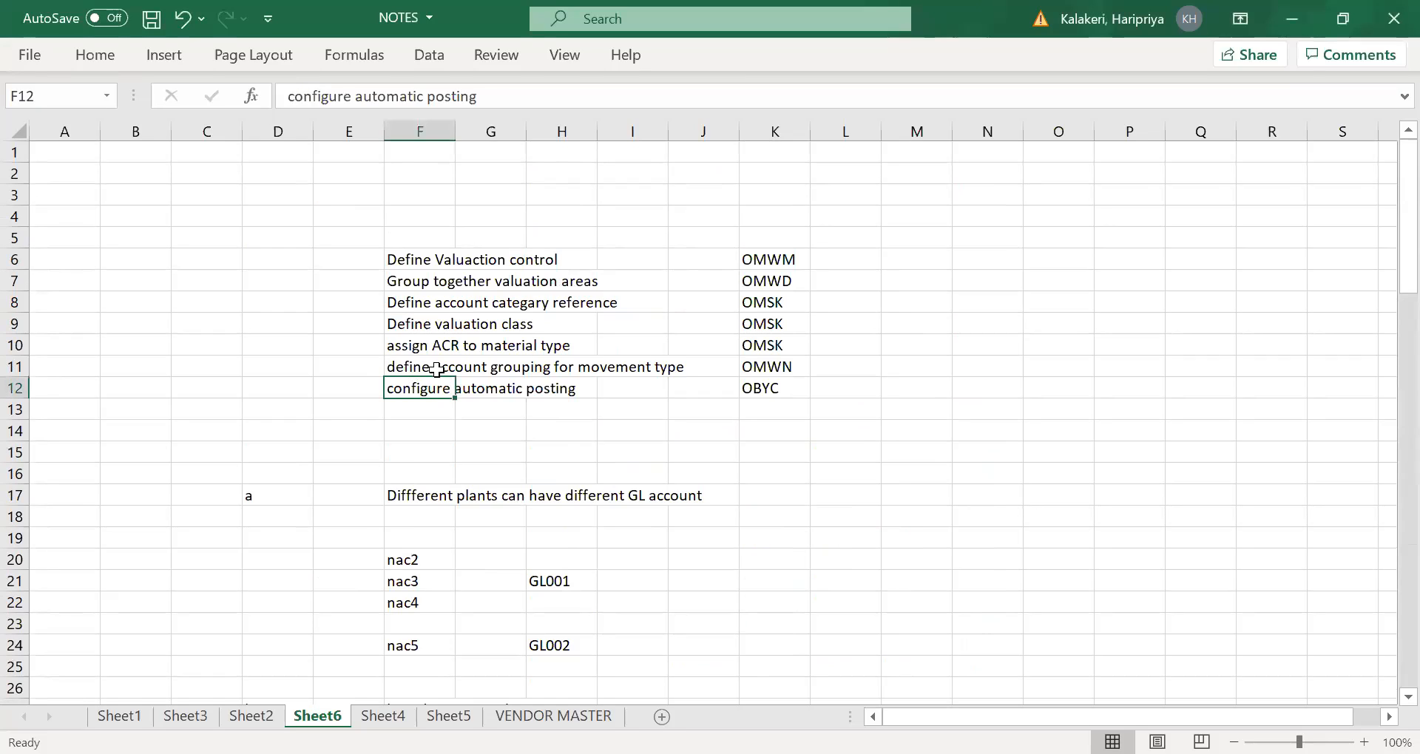
pyautogui.click(436, 367)
pyautogui.moveTo(433, 362); pyautogui.dragTo(429, 392)
pyautogui.scroll(-3, 466, 482)
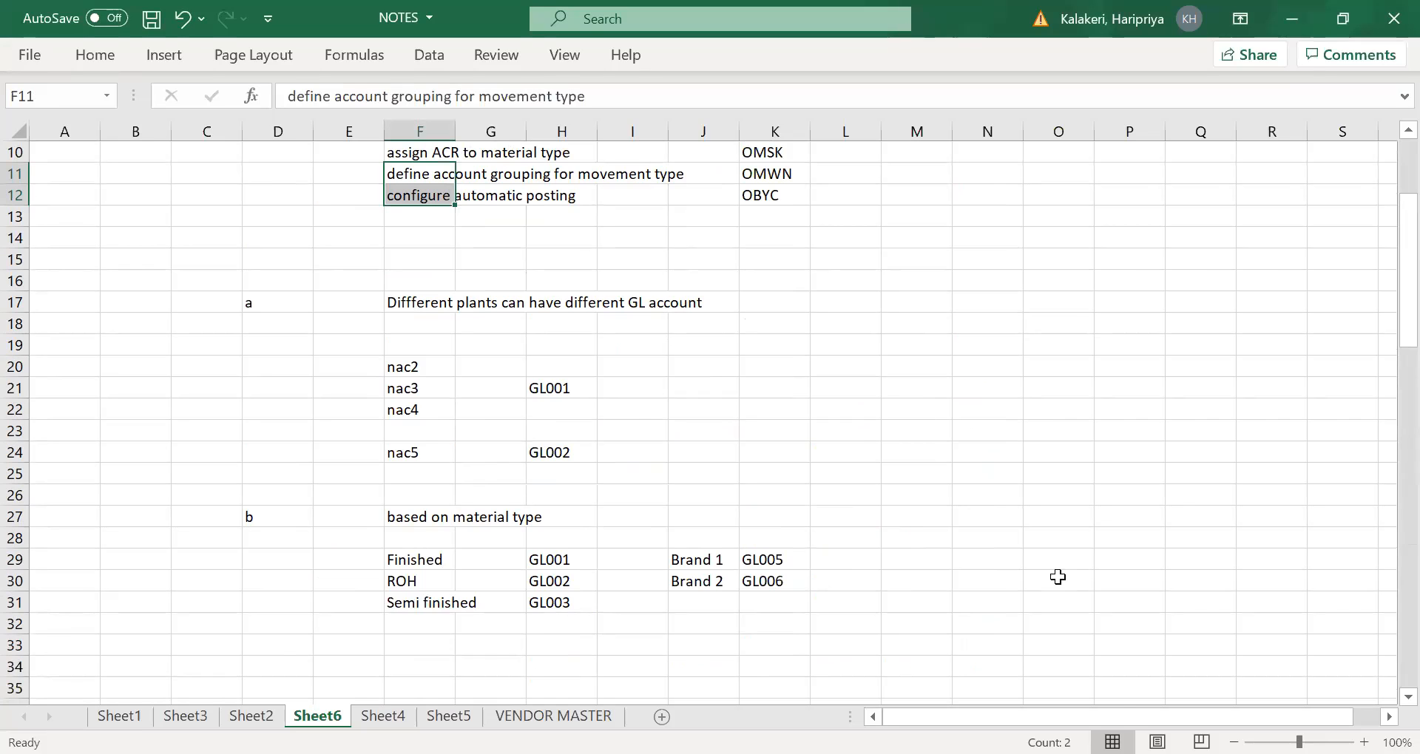
# - Review the notes on Sheet6, from the configuration steps and their transaction codes to the valuation class and valuation group tables
pyautogui.scroll(1, 549, 394)
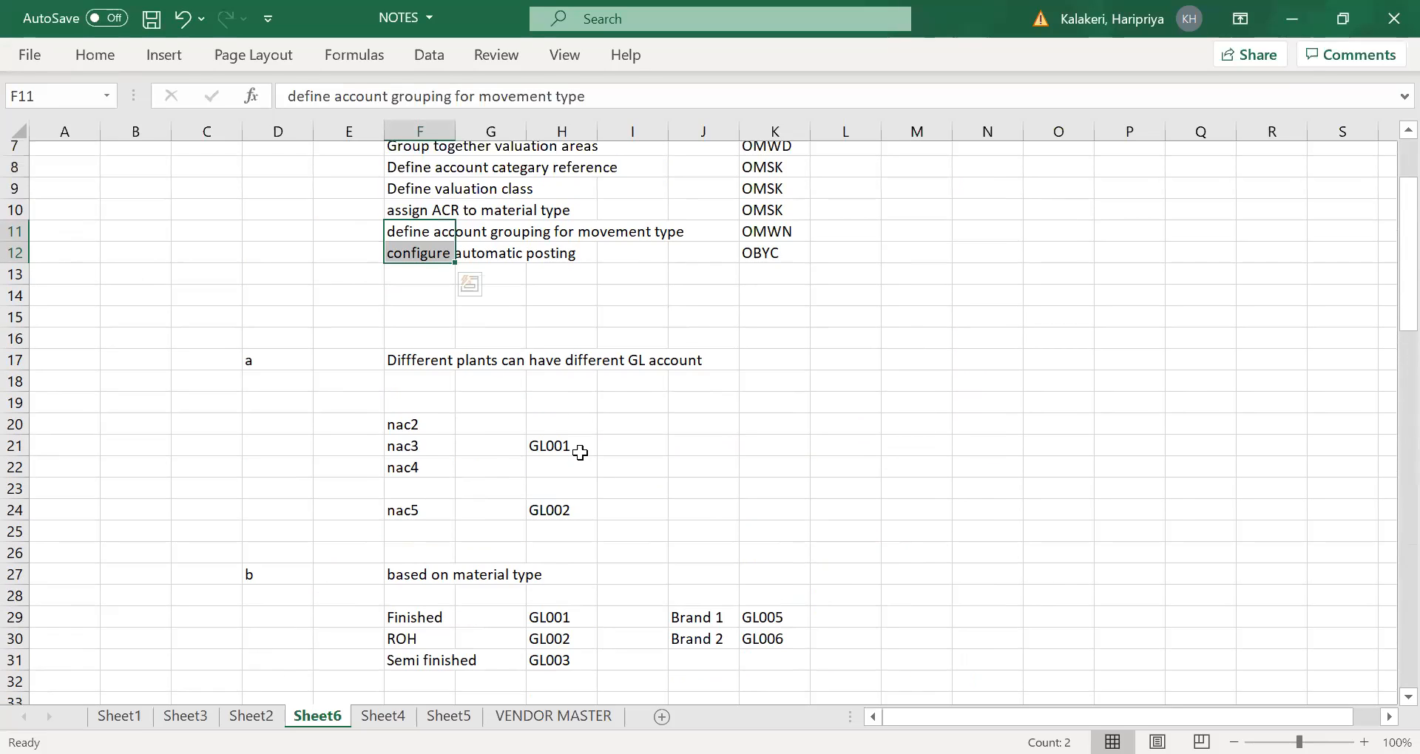
pyautogui.scroll(1, 1061, 428)
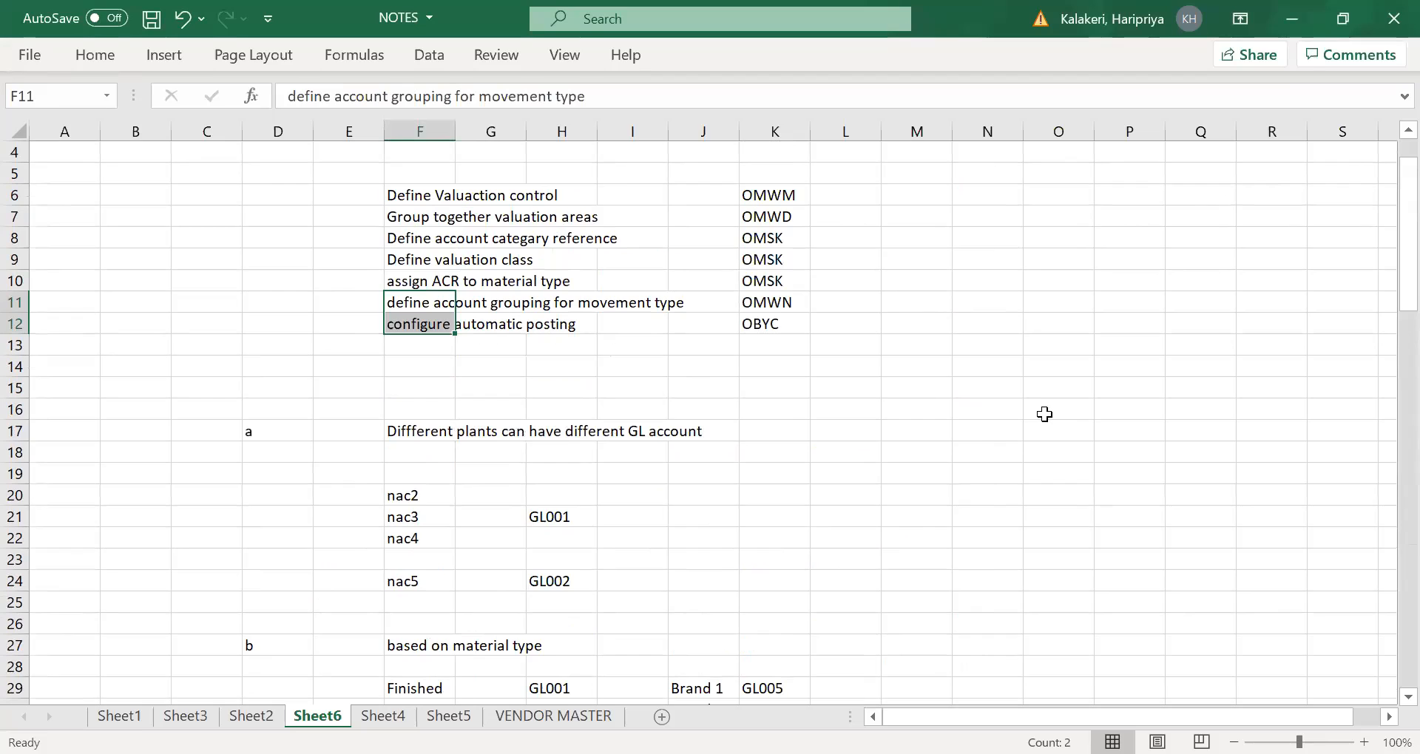
pyautogui.scroll(1, 1057, 418)
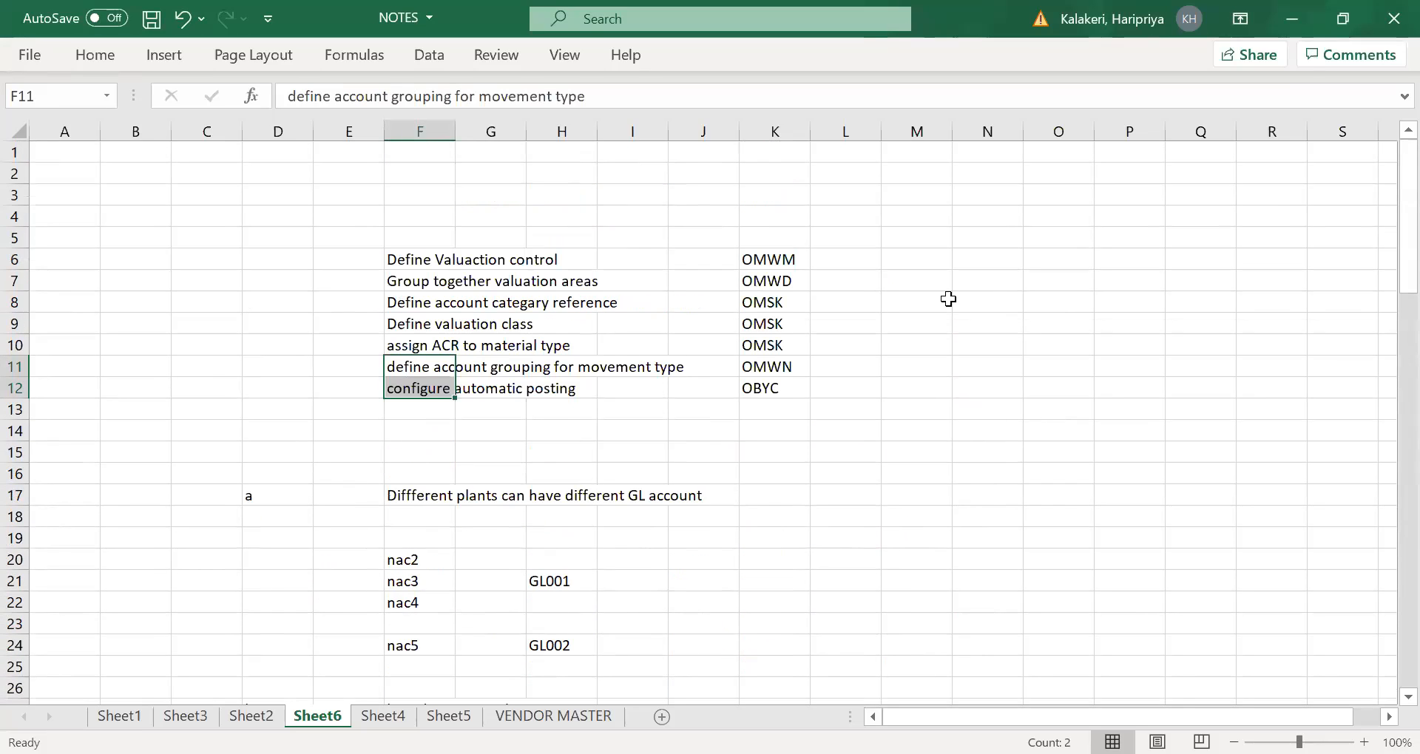
pyautogui.scroll(-20, 948, 299)
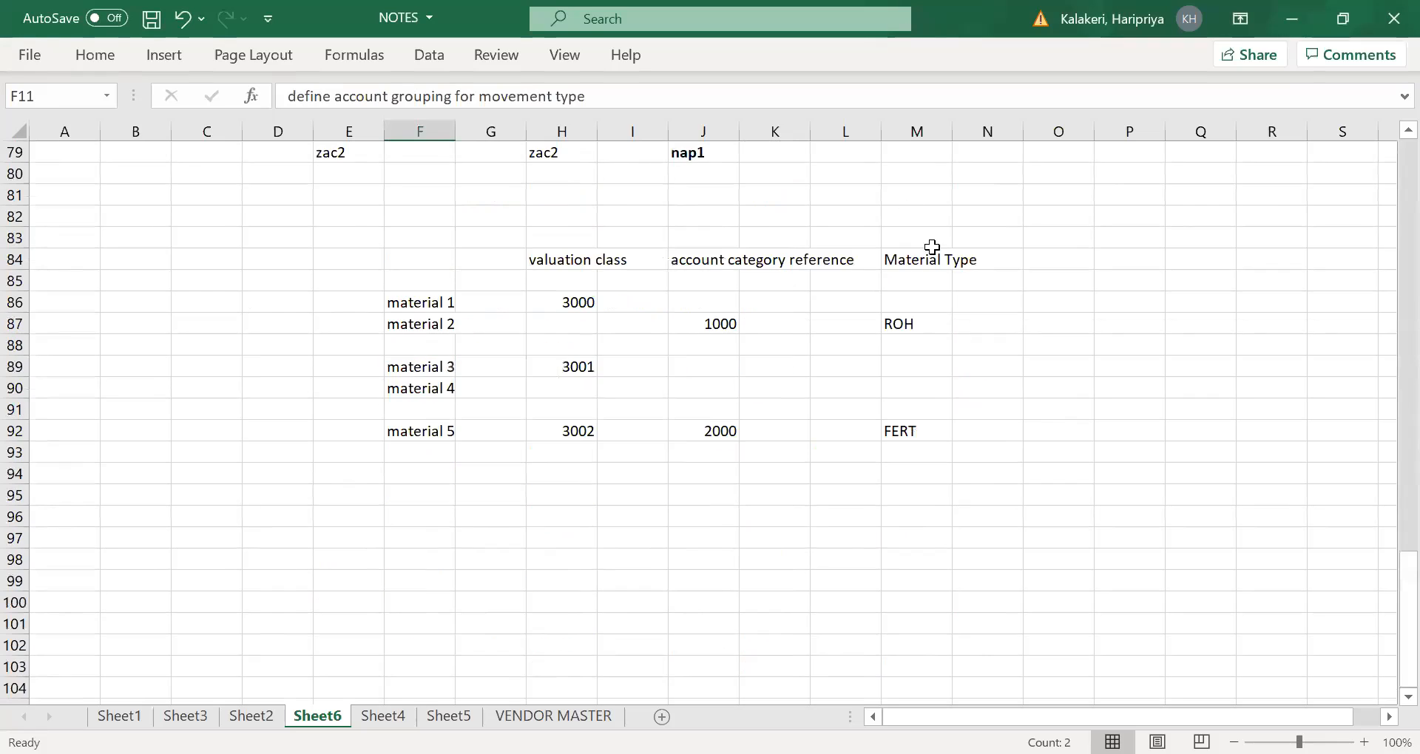
pyautogui.click(873, 39)
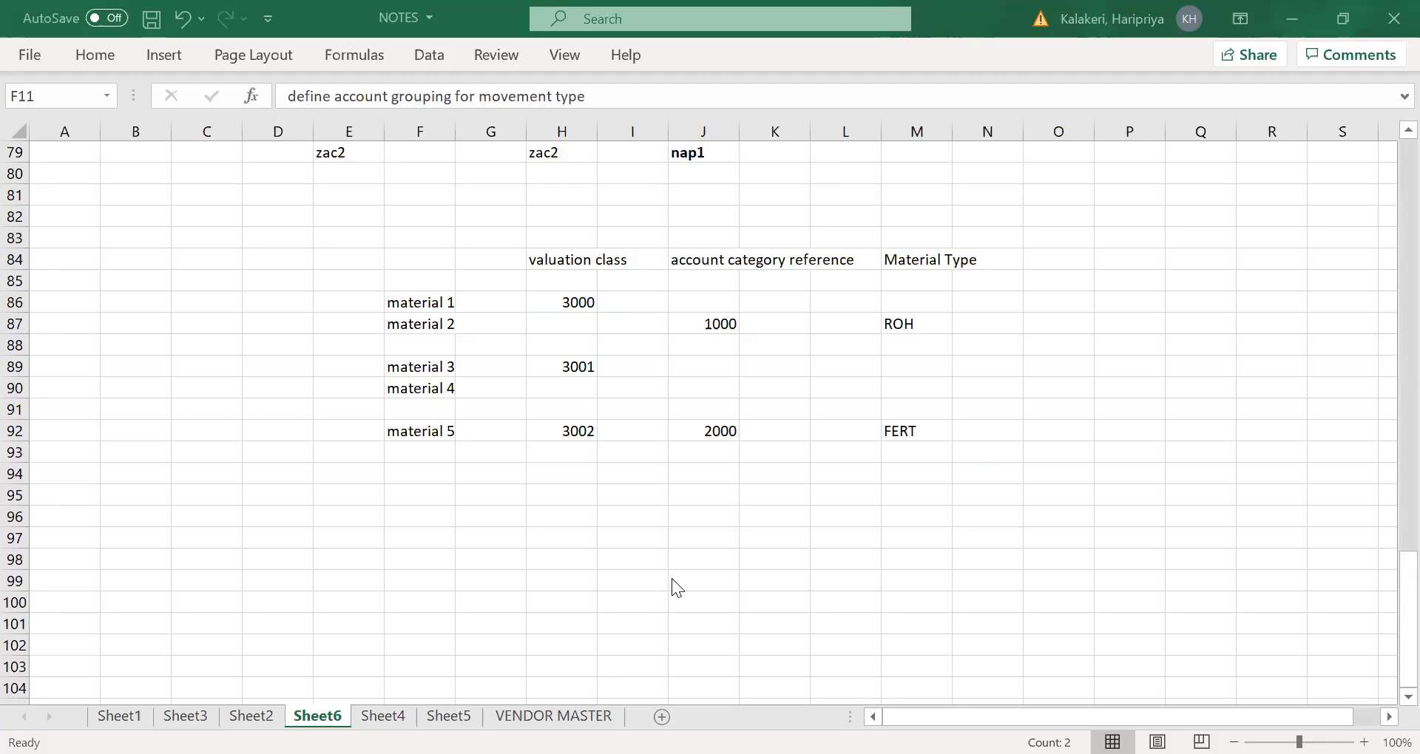
pyautogui.scroll(5, 785, 386)
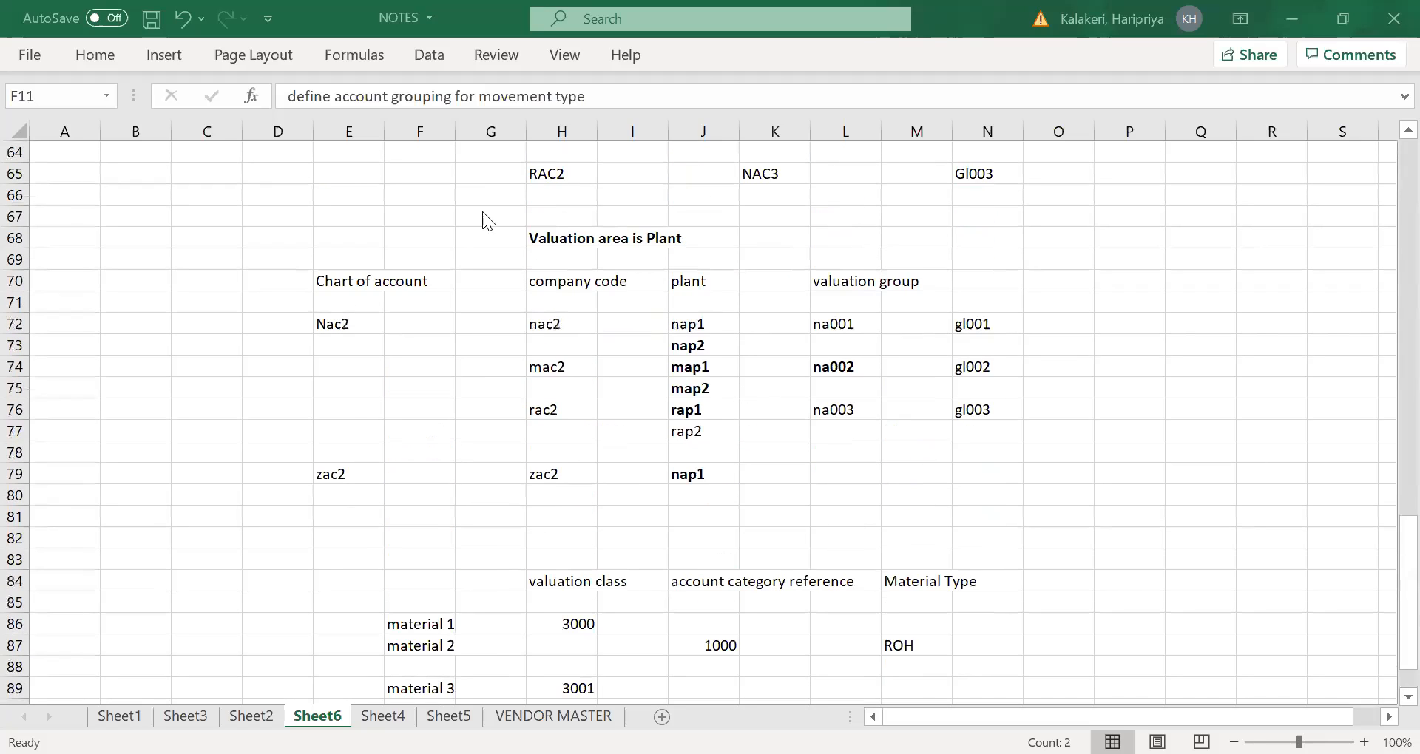